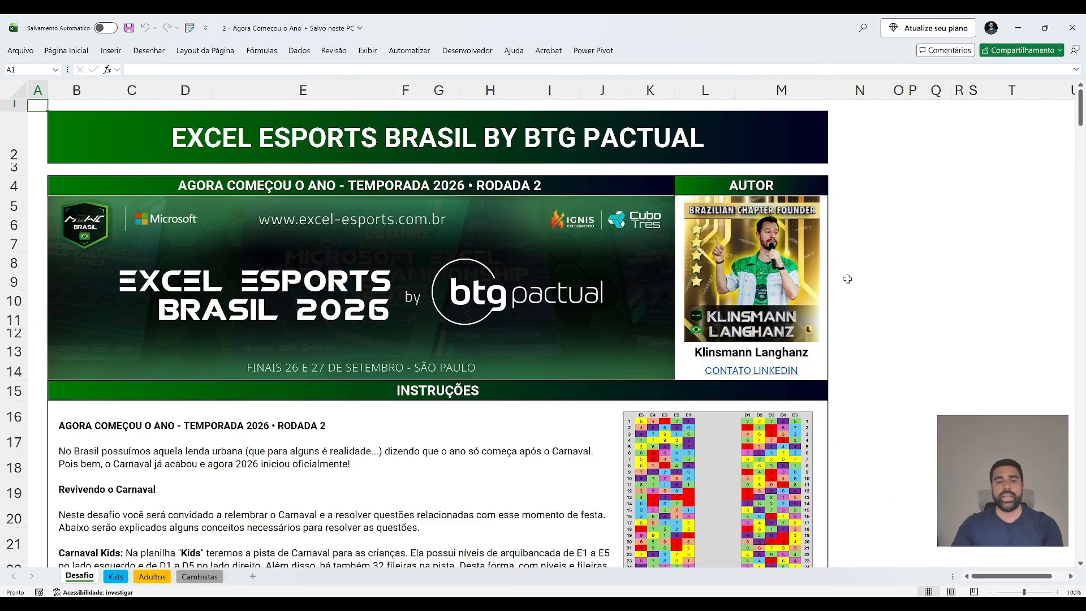
# Read the challenge instructions on the Desafio sheet and examine the numbered and lettered seating maps on the Kids sheet.
pyautogui.scroll(-4, 900, 327)
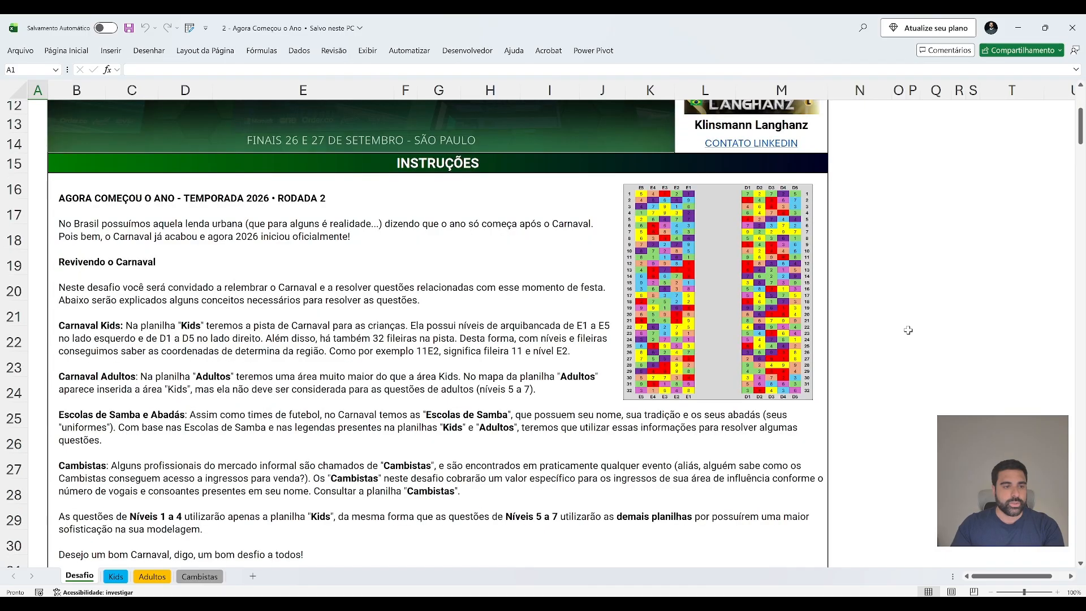
pyautogui.scroll(-1, 911, 331)
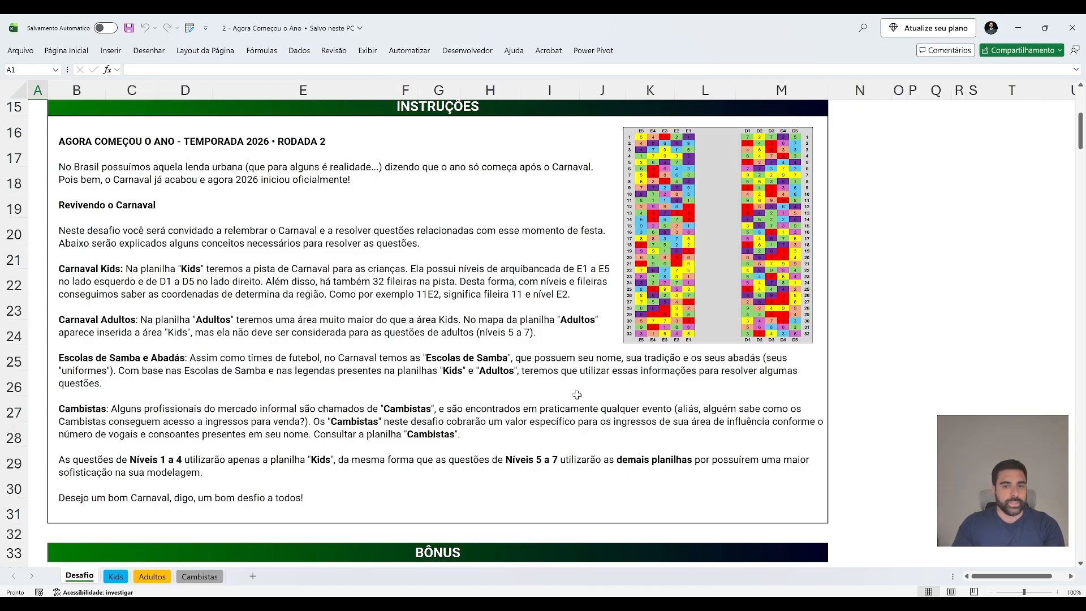
pyautogui.scroll(-1, 341, 372)
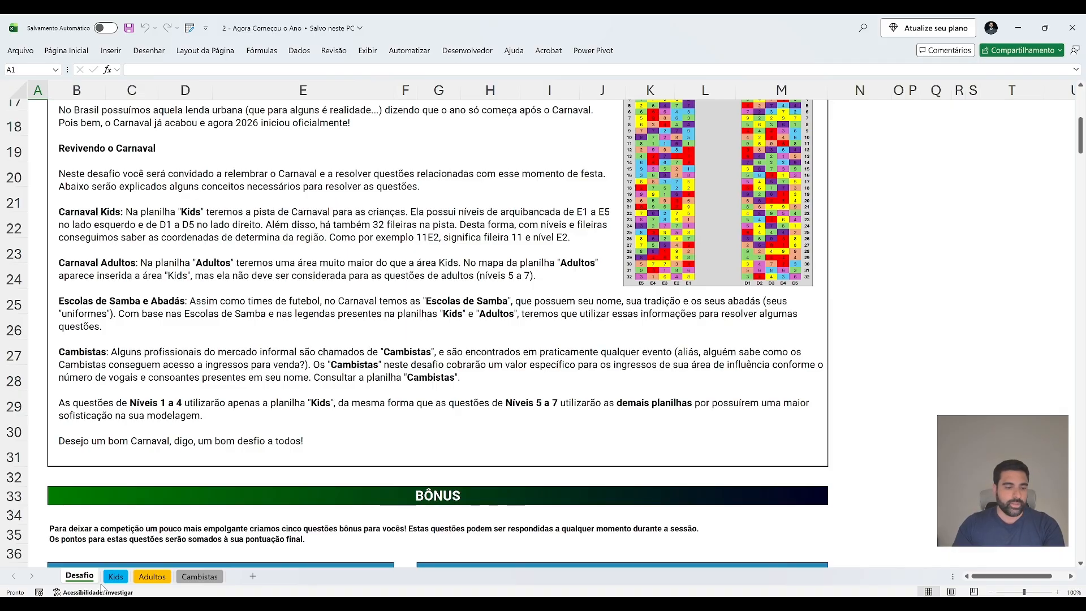
pyautogui.click(116, 576)
pyautogui.moveTo(70, 134); pyautogui.dragTo(168, 492)
pyautogui.moveTo(264, 493); pyautogui.dragTo(351, 122)
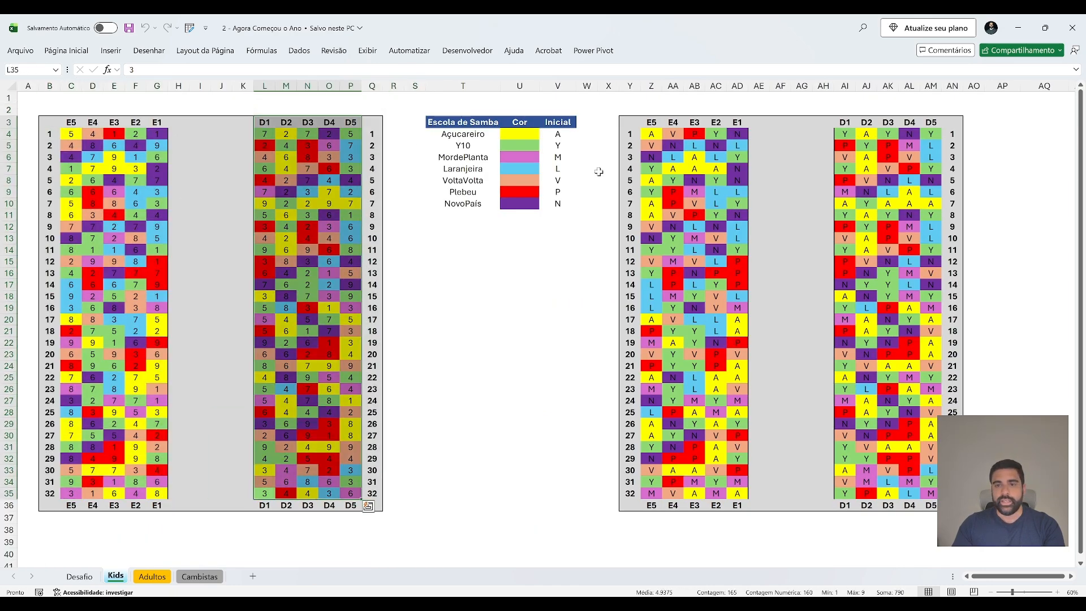
pyautogui.moveTo(651, 134); pyautogui.dragTo(738, 493)
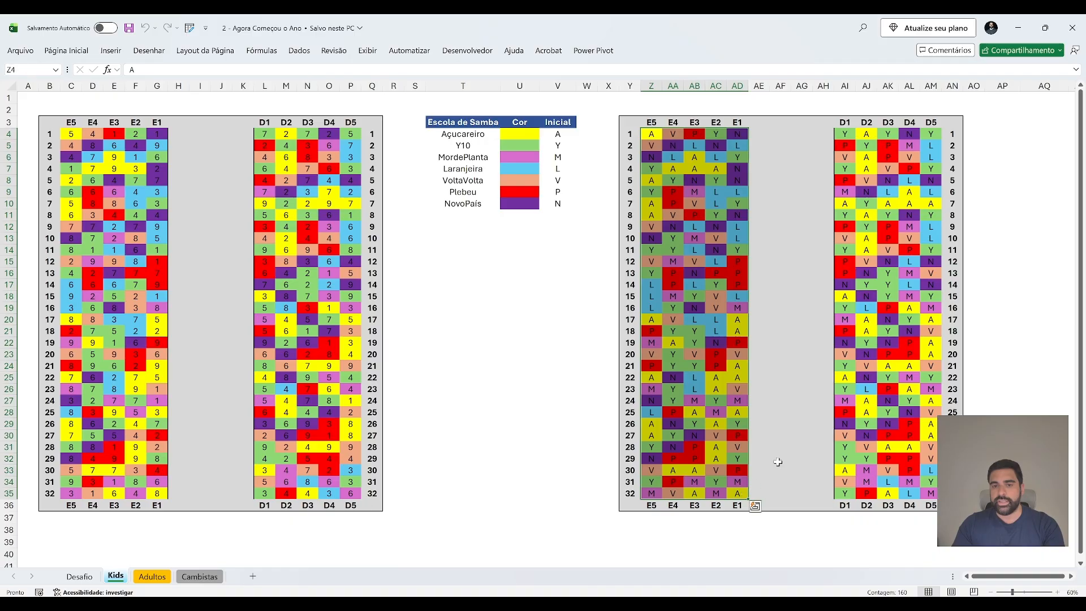
pyautogui.click(82, 577)
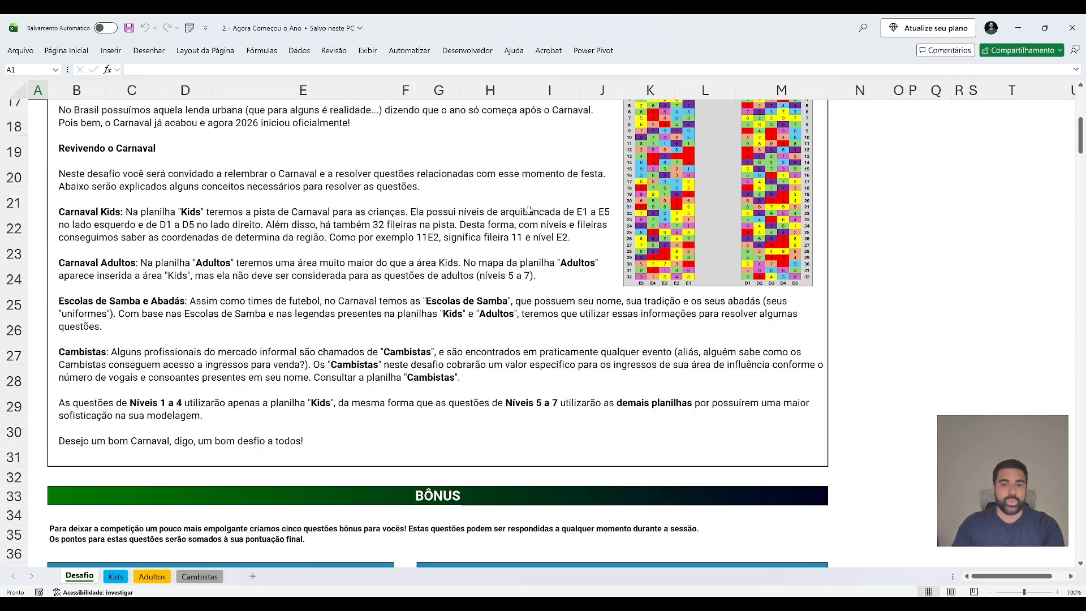
pyautogui.scroll(2, 582, 211)
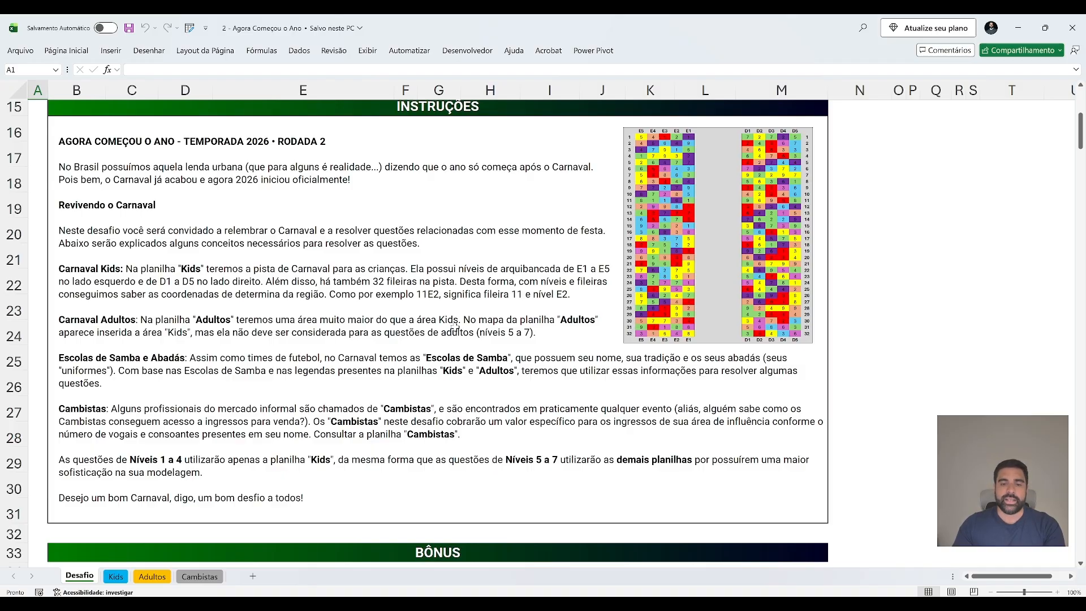
# Examine the full extent of the Adultos sheet's map, including the inserted Kids area and the samba school colour legend.
pyautogui.click(152, 576)
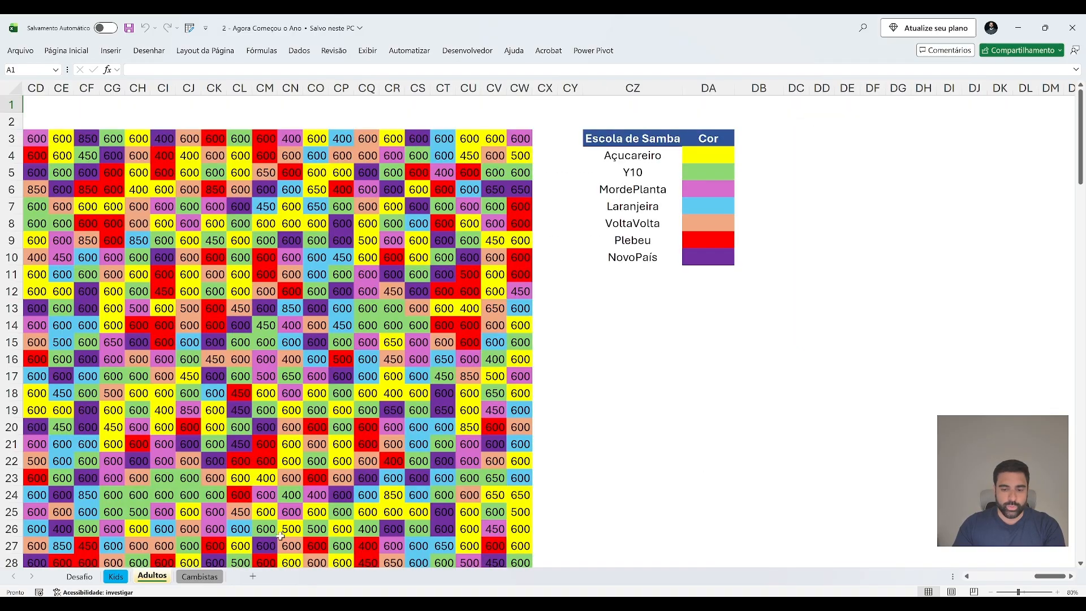
pyautogui.moveTo(1050, 576); pyautogui.dragTo(988, 576)
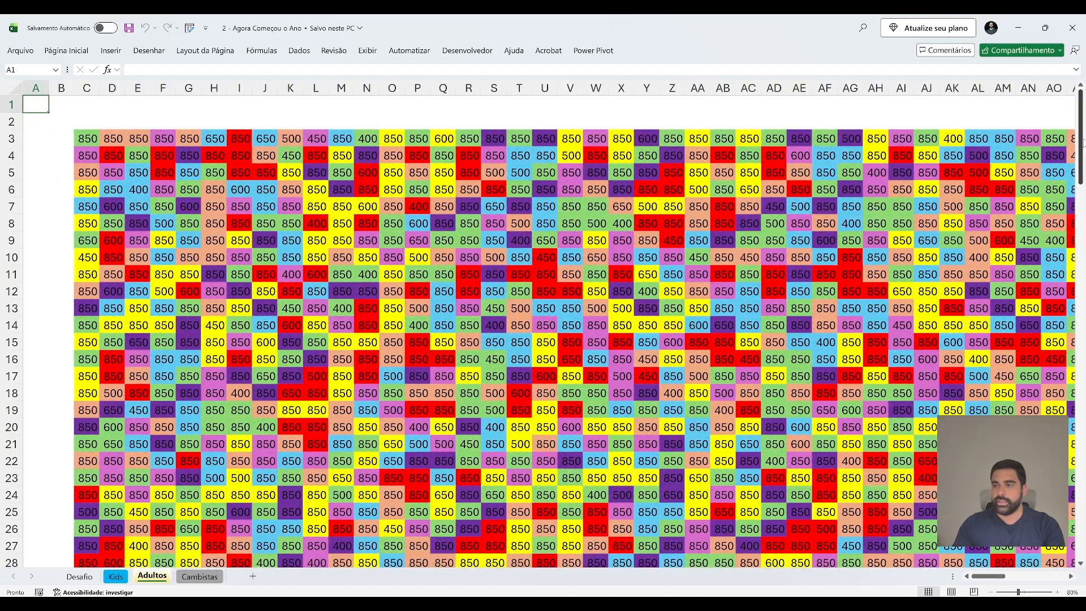
pyautogui.moveTo(1081, 143); pyautogui.dragTo(1081, 512)
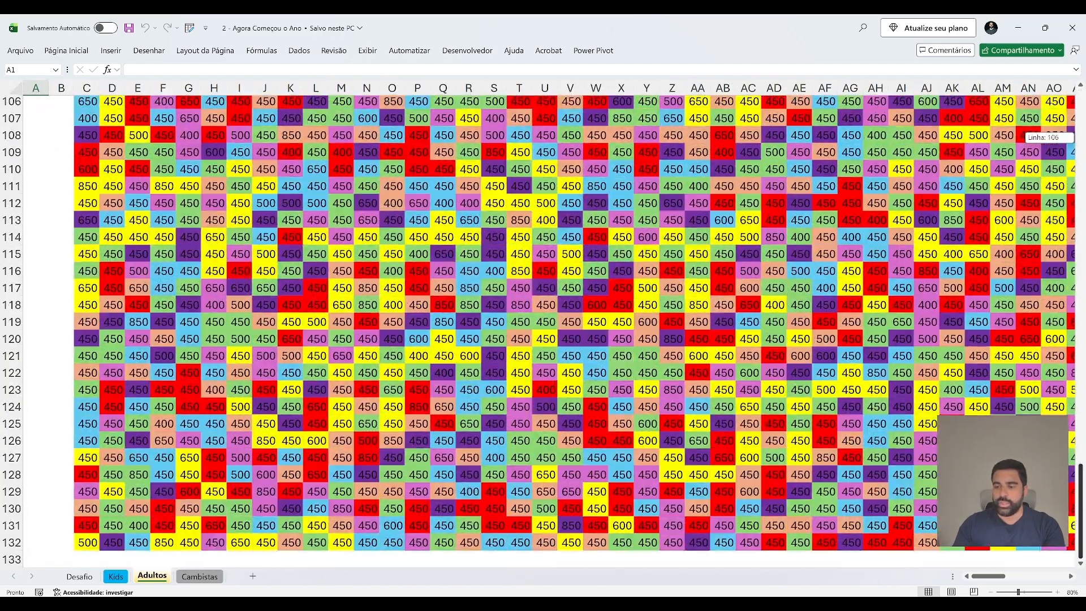
pyautogui.moveTo(990, 582); pyautogui.dragTo(1047, 583)
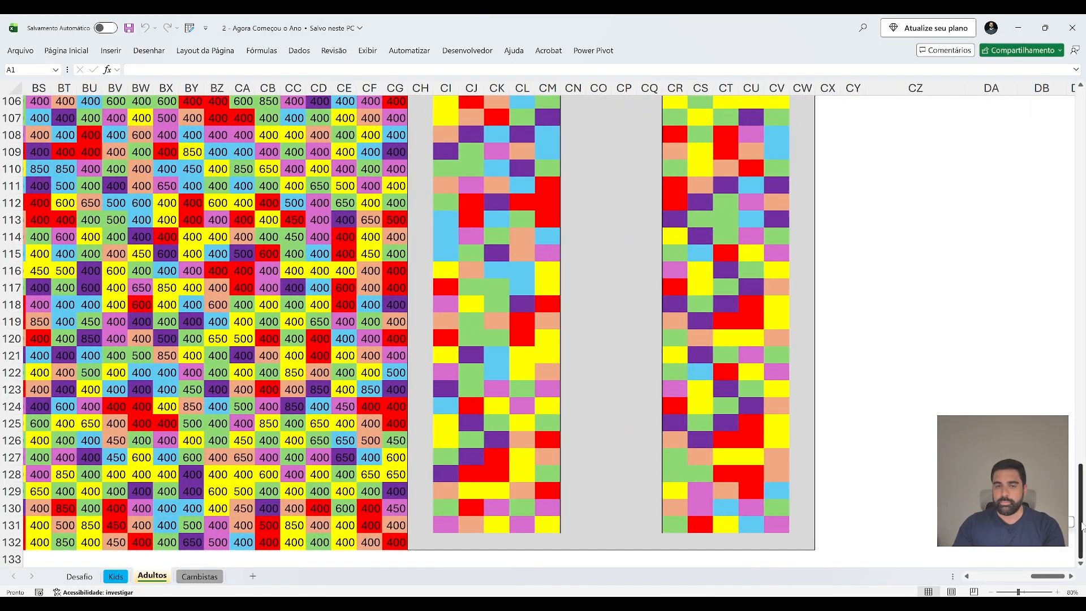
pyautogui.moveTo(1081, 527); pyautogui.dragTo(1074, 138)
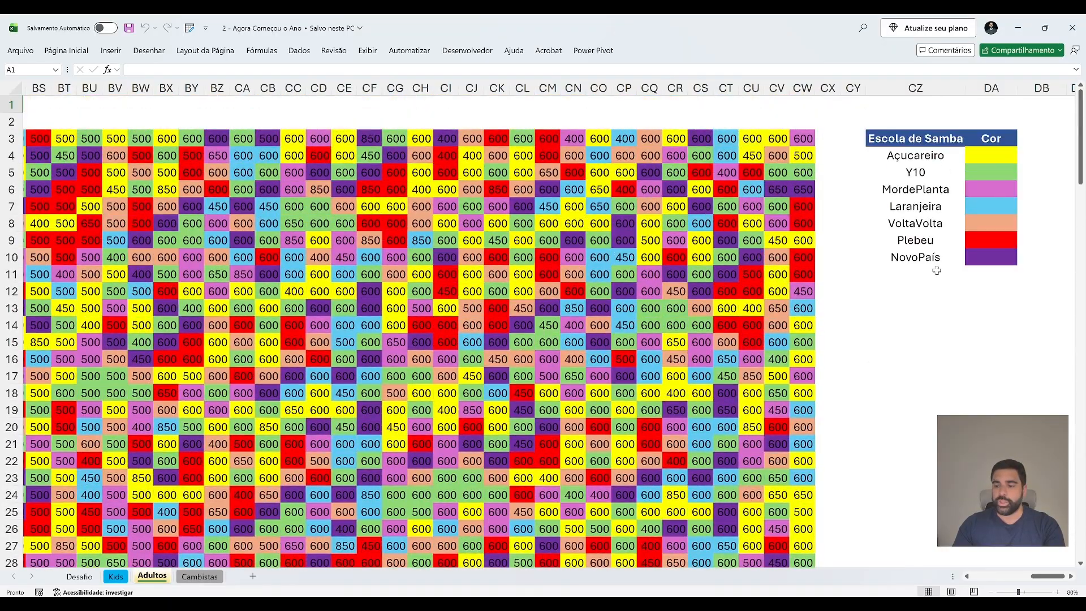
pyautogui.click(1071, 576)
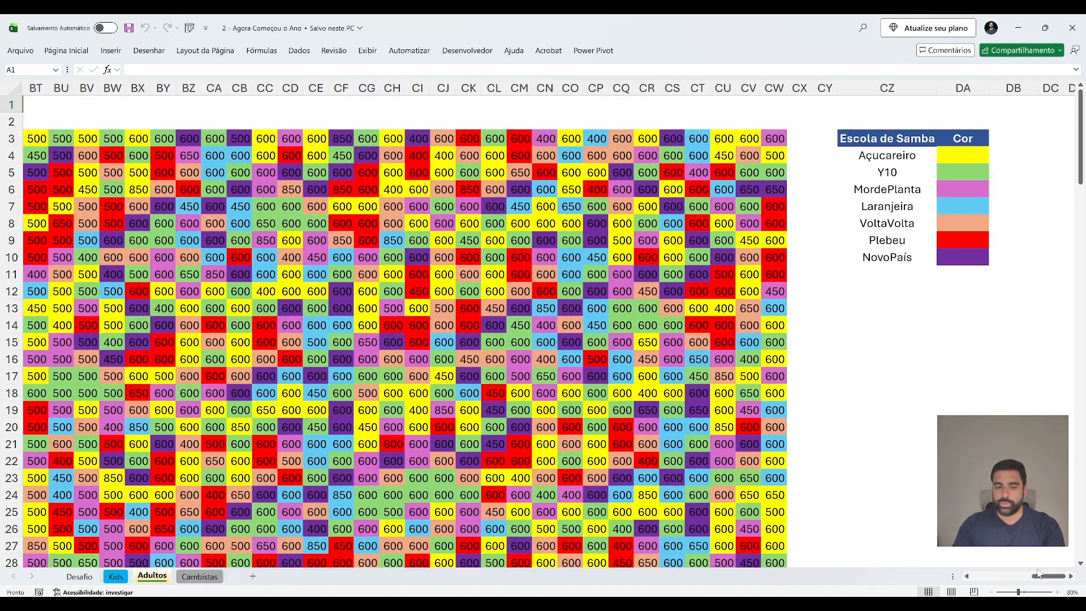
pyautogui.click(79, 577)
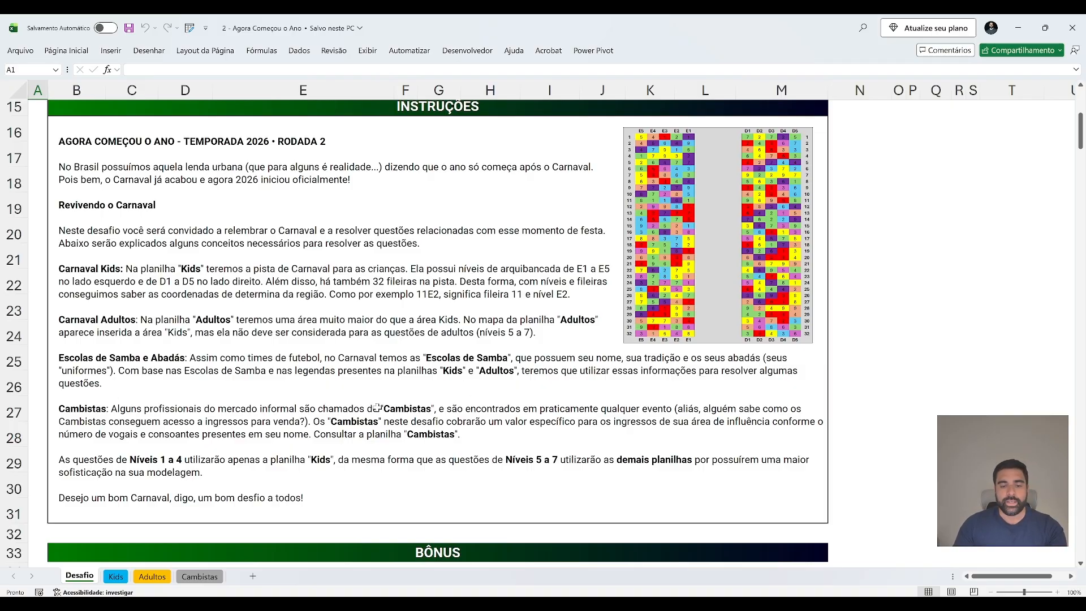
# Examine the areas assigned to each ticket scalper and the Kids area on the Cambistas sheet.
pyautogui.click(199, 577)
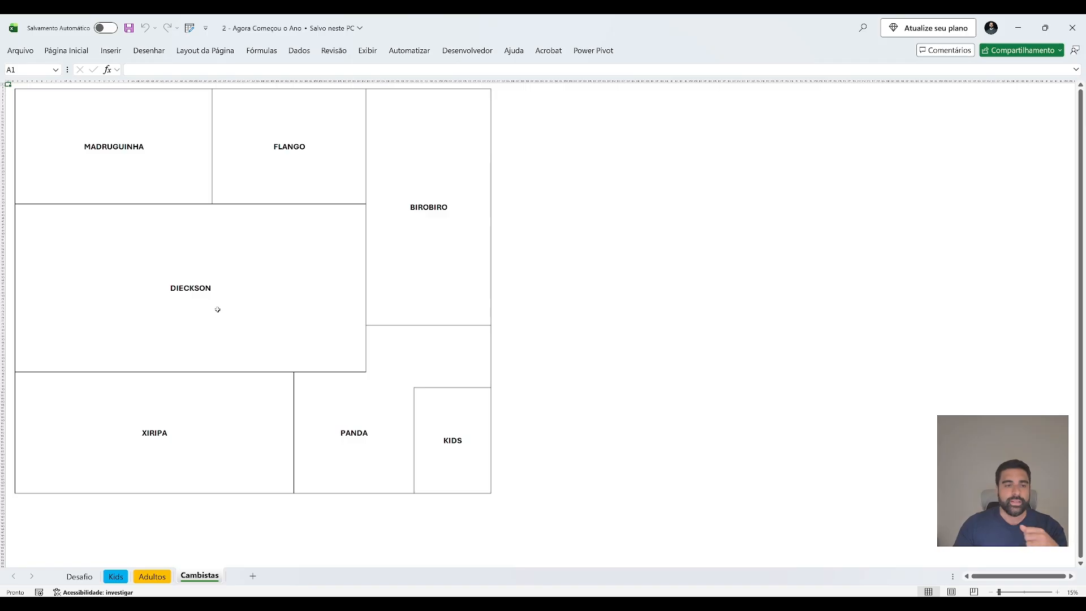
pyautogui.click(431, 441)
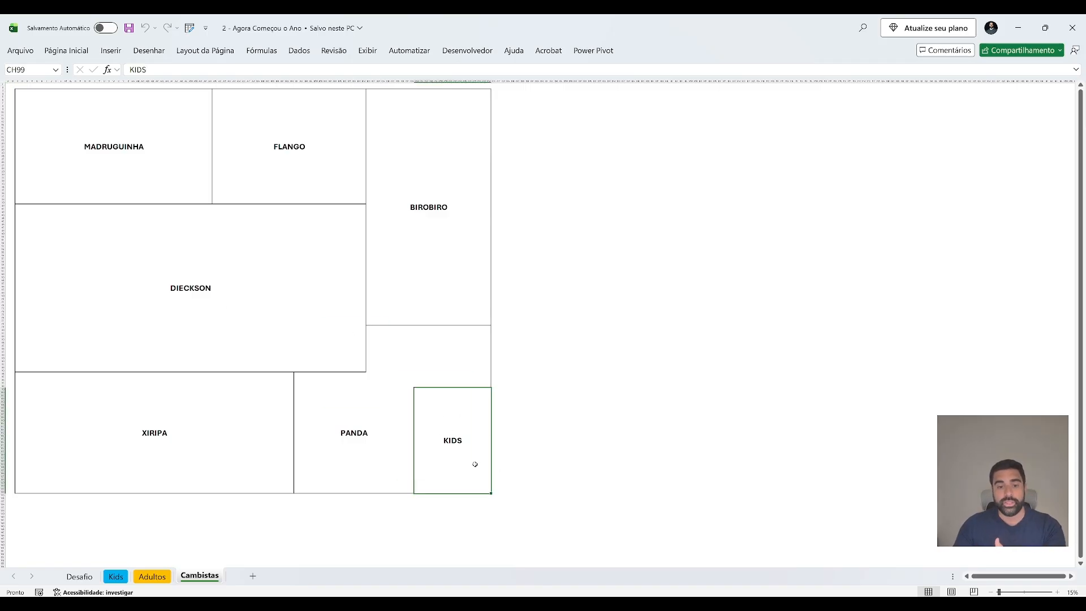
pyautogui.click(159, 172)
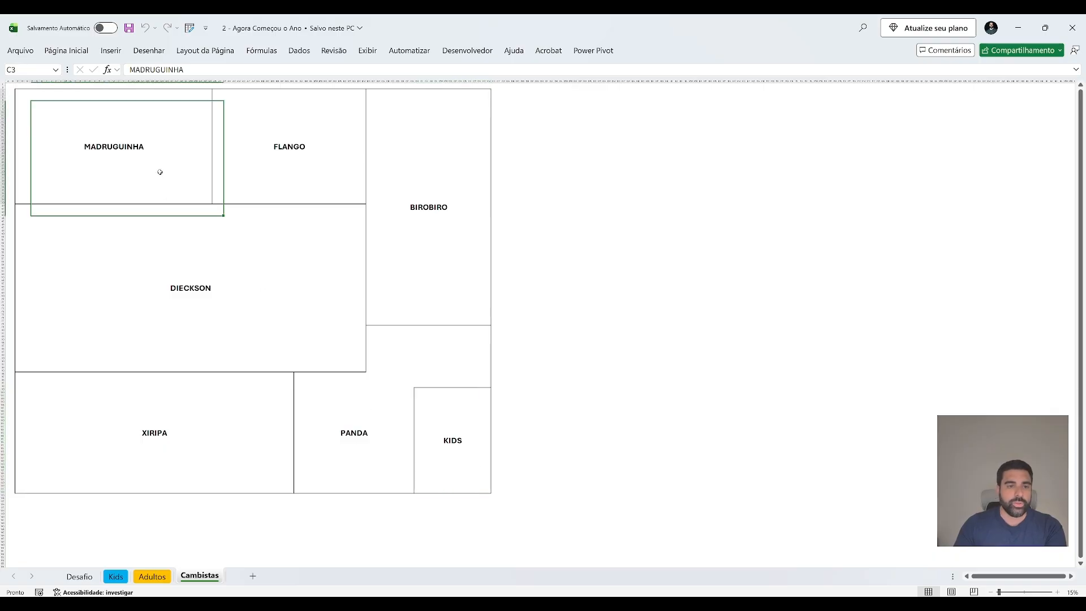
pyautogui.click(264, 157)
pyautogui.click(453, 221)
pyautogui.click(154, 298)
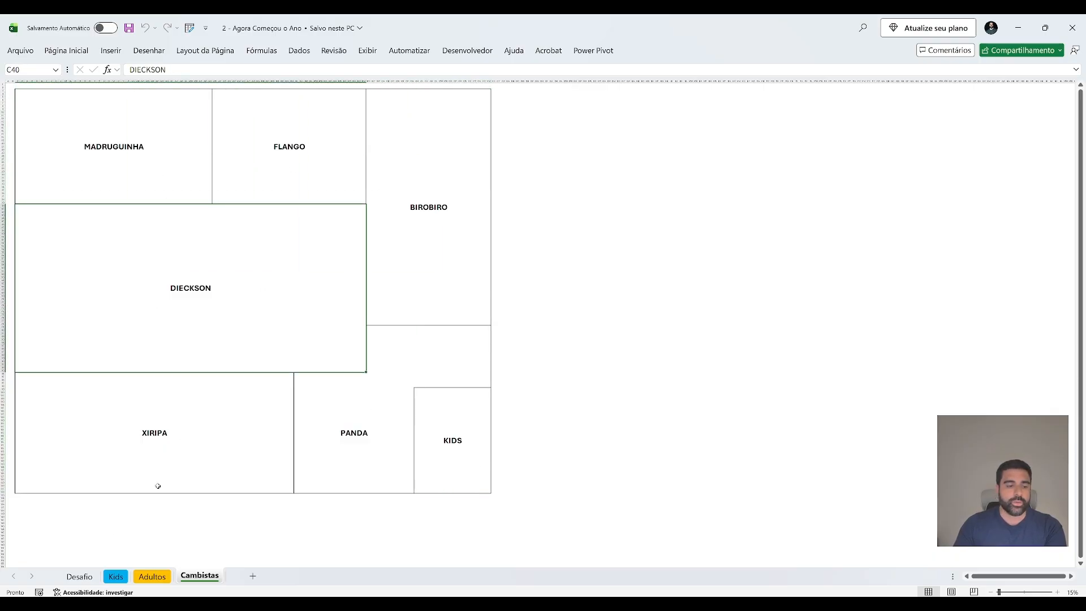
pyautogui.click(79, 576)
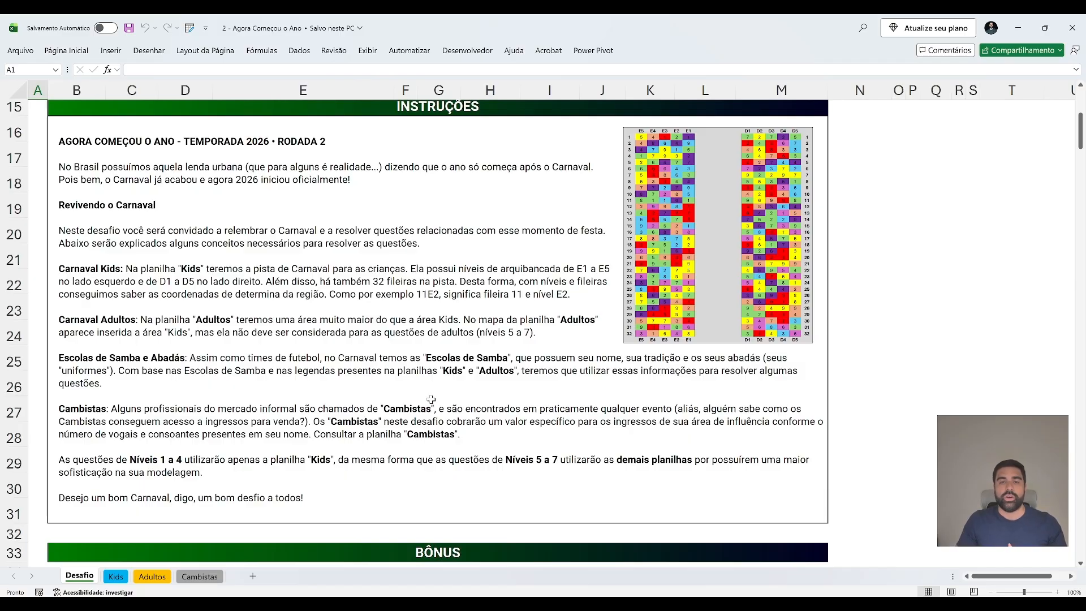
# Review the bonus questions and the Nível 1 question with its example on the Desafio sheet.
pyautogui.scroll(-3, 431, 400)
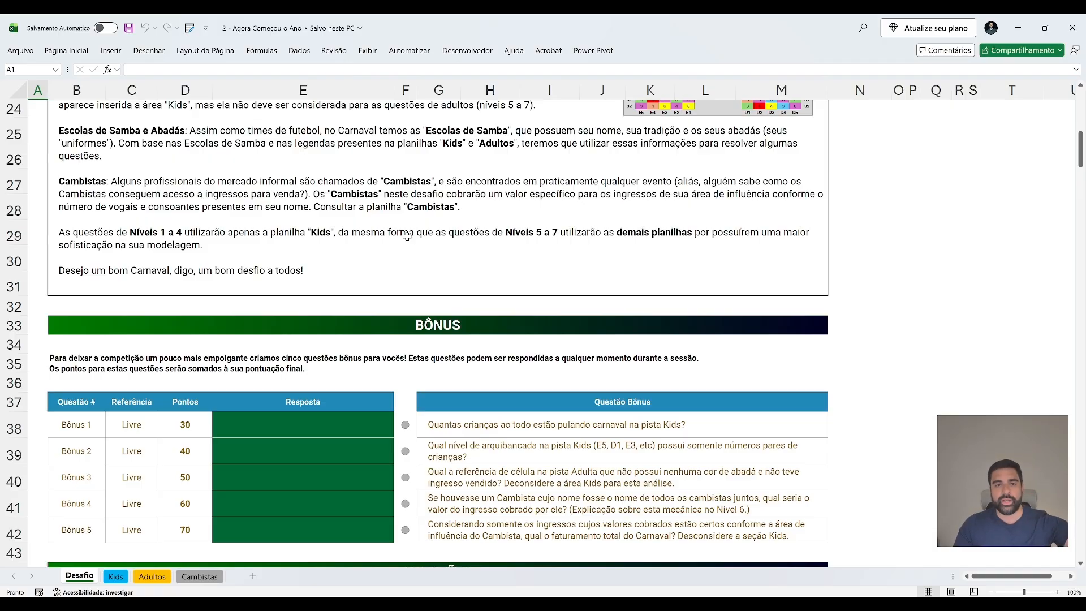
pyautogui.scroll(-7, 407, 236)
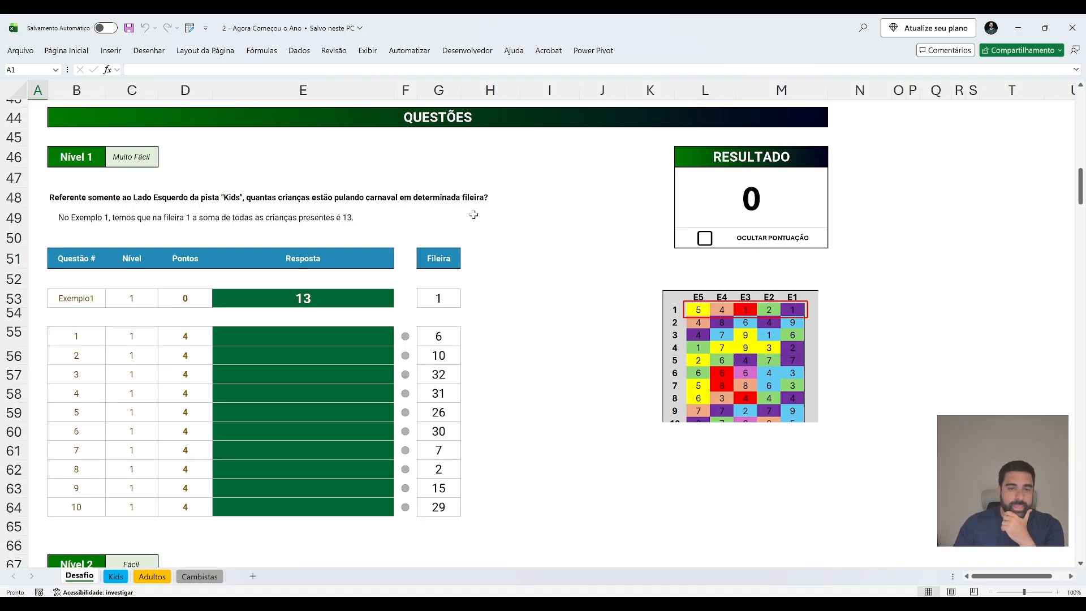
pyautogui.click(441, 299)
pyautogui.click(339, 300)
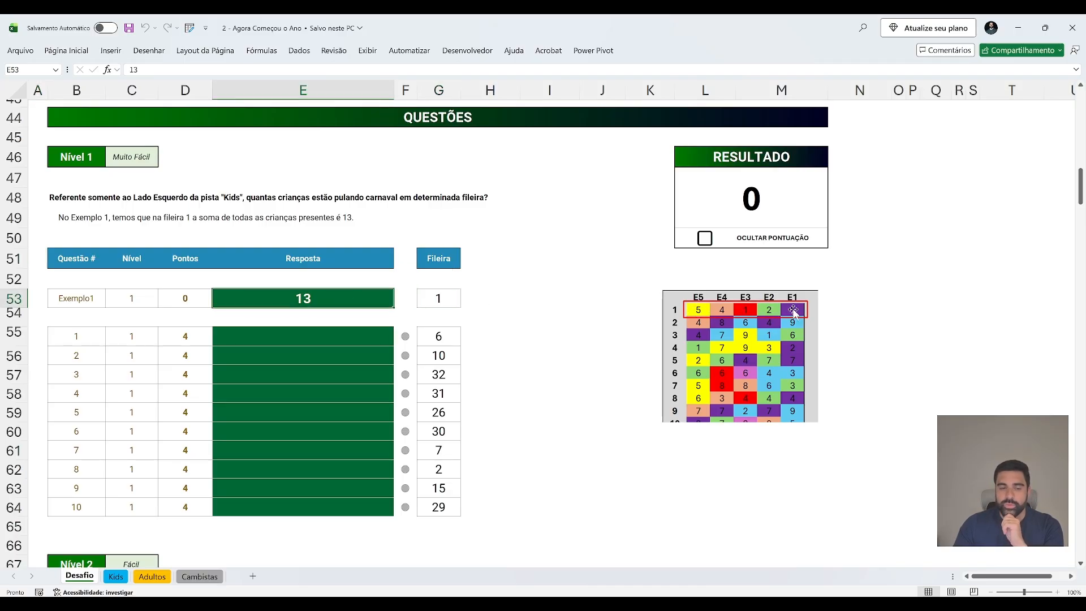
# Name the left-side number block C4:G35 on the Kids sheet kids_esq.
pyautogui.click(117, 577)
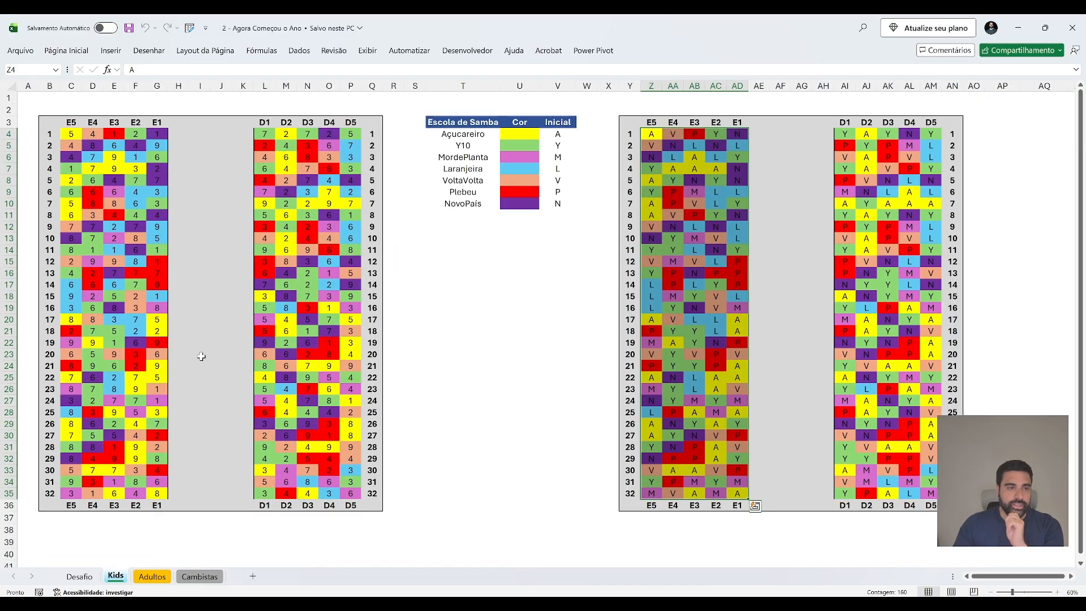
pyautogui.moveTo(73, 131); pyautogui.dragTo(158, 495)
pyautogui.click(25, 69)
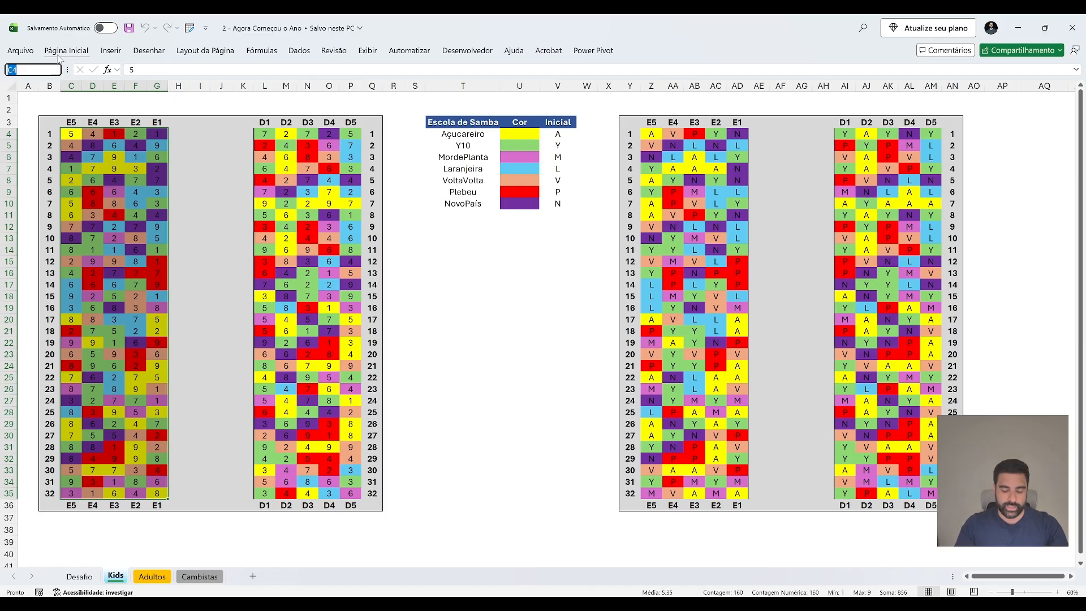
pyautogui.write('kids_esq')
pyautogui.press('Return')
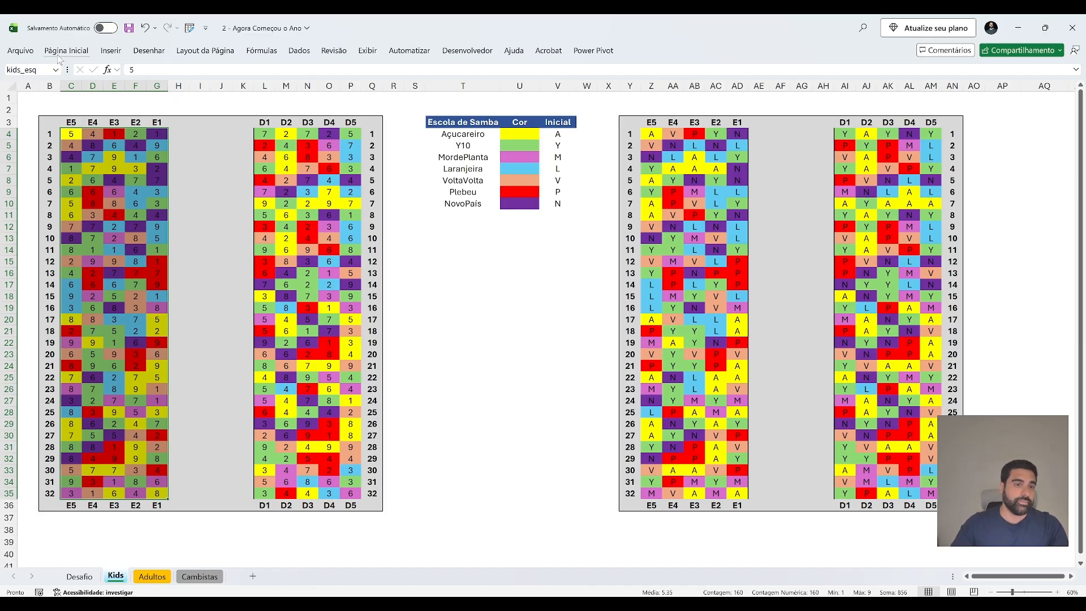
# Name the right-side number block L4:P35 on the Kids sheet kids_dir.
pyautogui.click(264, 145)
pyautogui.moveTo(266, 130); pyautogui.dragTo(351, 493)
pyautogui.click(33, 70)
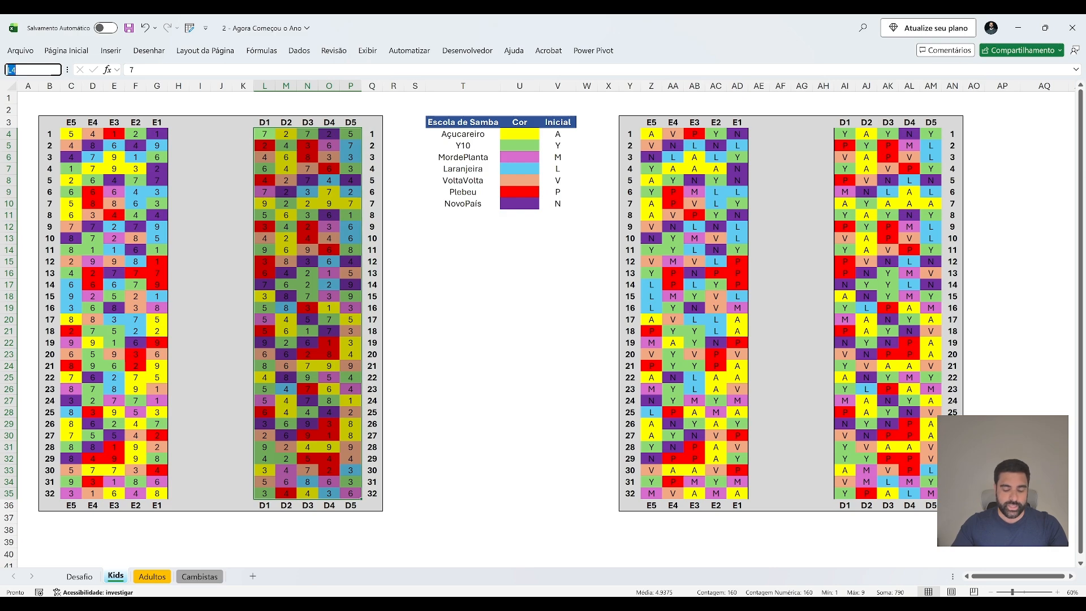
pyautogui.write('kids_dir')
pyautogui.press('Return')
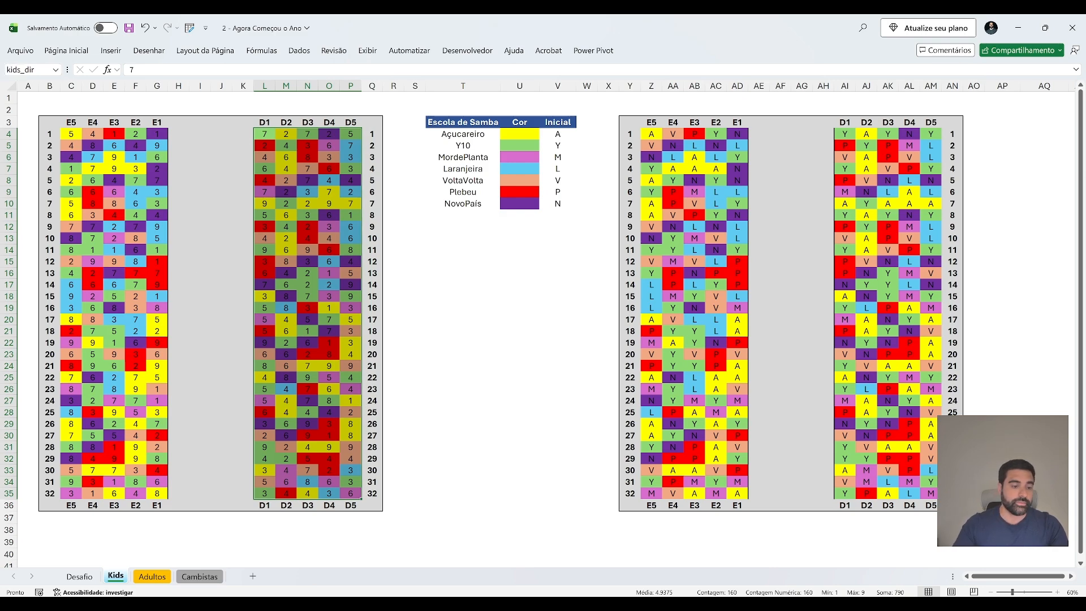
# Enter =ÍNDICE(kids_esq, G55, ) in answer cell E55 of question 1 on the Desafio sheet.
pyautogui.hotkey('ctrl', 'pageup')
pyautogui.click(314, 336)
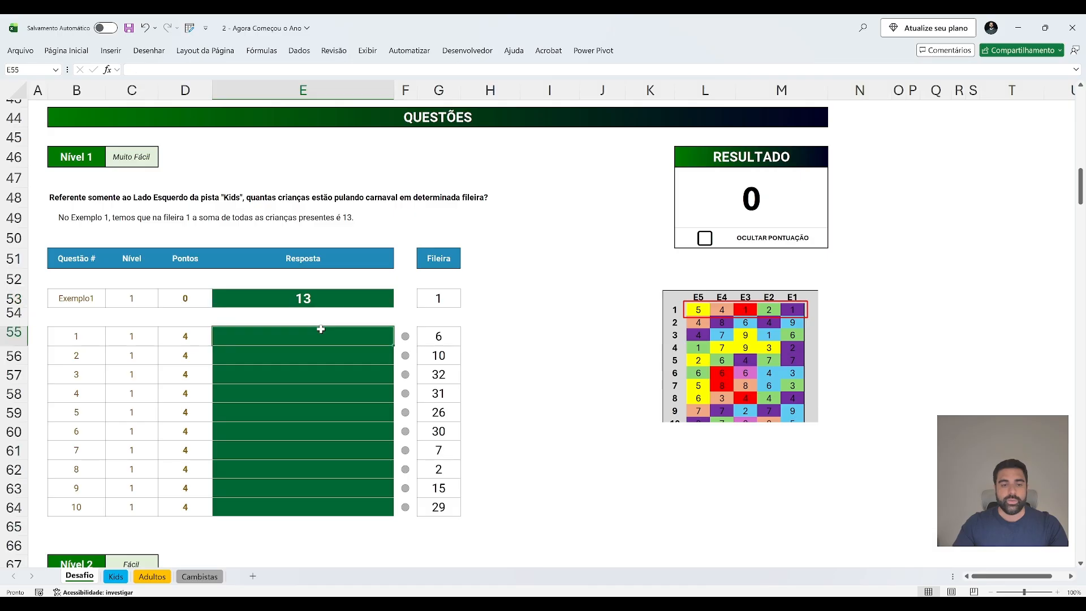
pyautogui.write('=ind')
pyautogui.press('Tab')
pyautogui.write('kids')
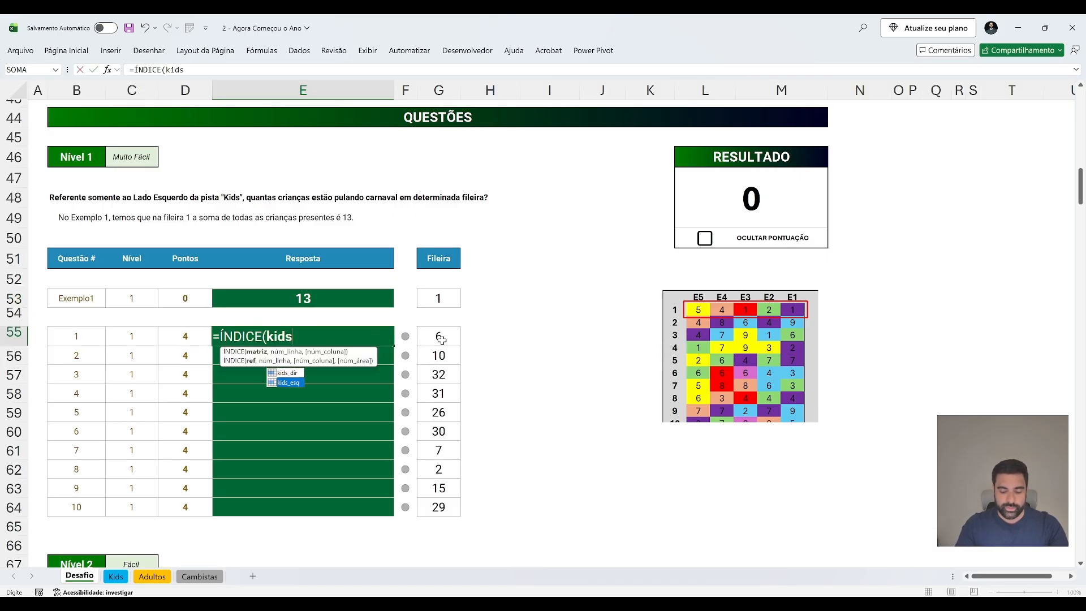
pyautogui.press('Tab')
pyautogui.write(',')
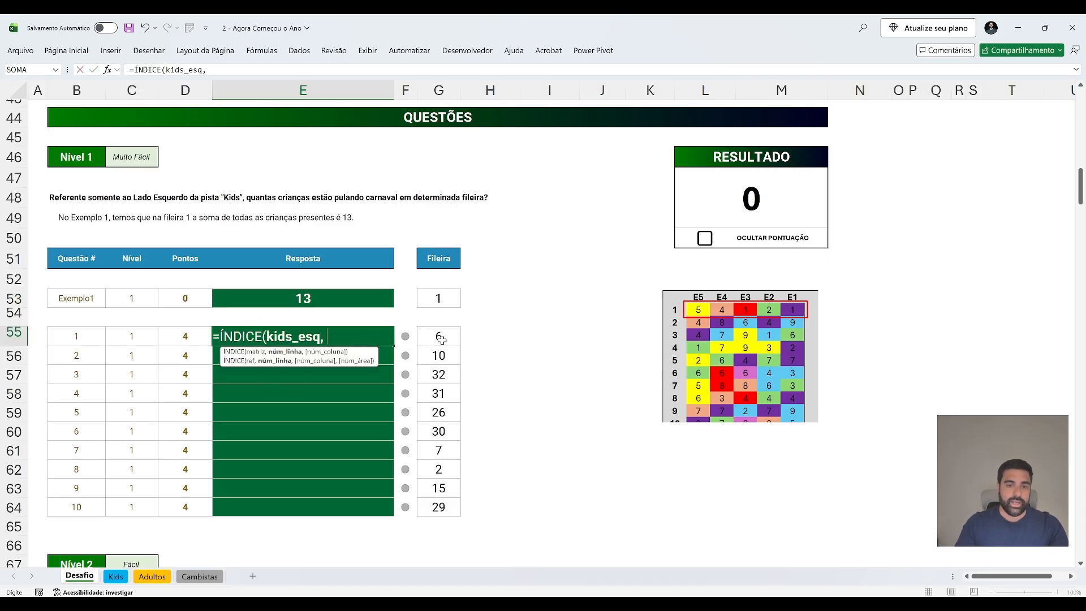
pyautogui.click(442, 338)
pyautogui.press('Return')
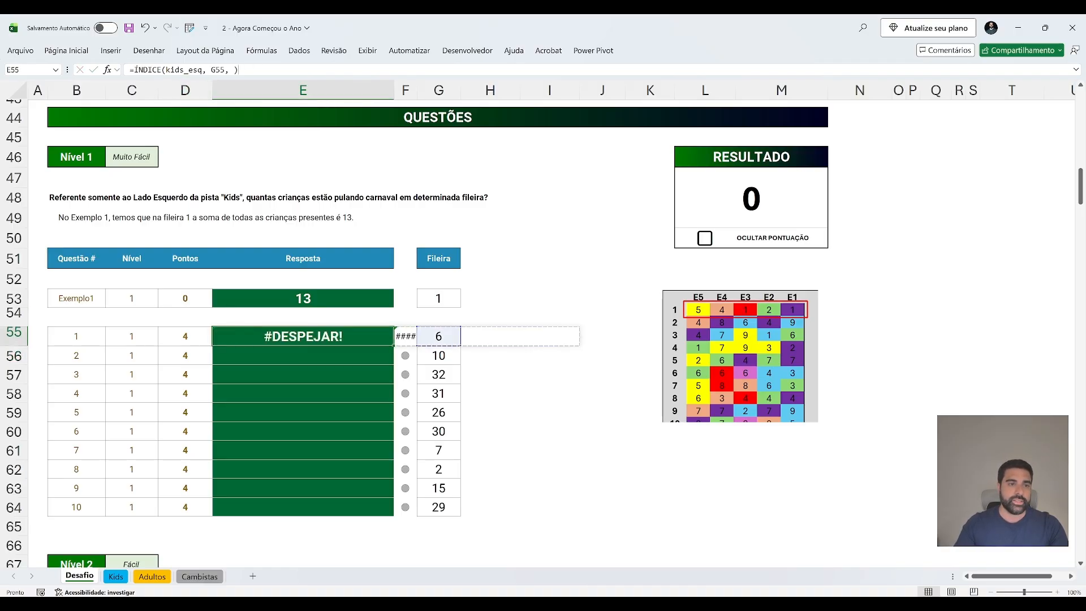
# Wrap the formula in E55 with SOMA so it reads =SOMA(ÍNDICE(kids_esq, G55, )).
pyautogui.click(133, 69)
pyautogui.write('somaI')
pyautogui.press('Tab')
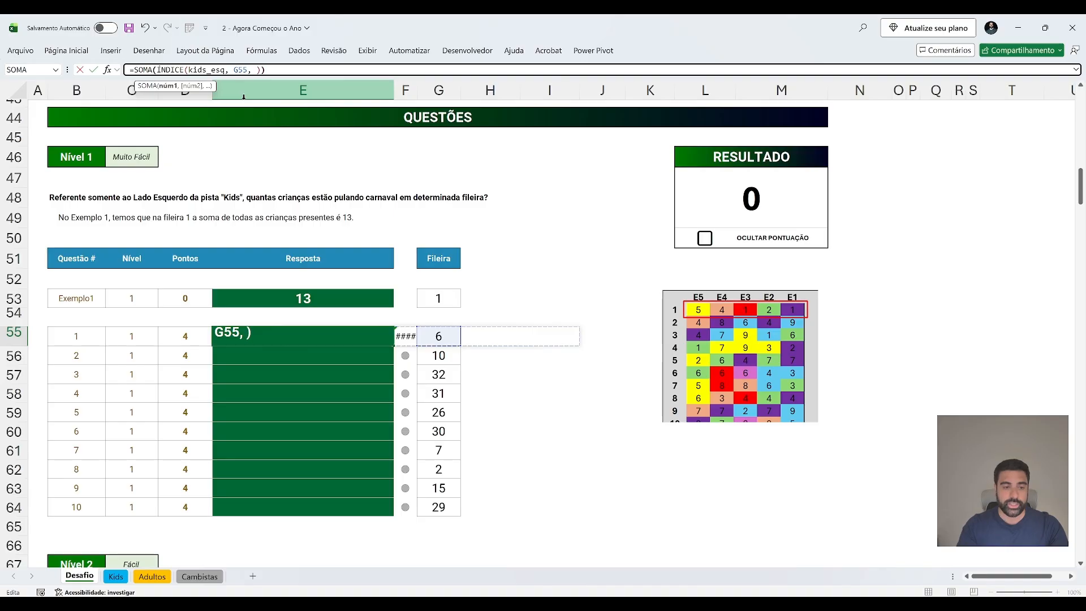
pyautogui.press('Return')
# Copy the E55 formula down to E64 to answer all ten Nível 1 questions.
pyautogui.press('Up')
pyautogui.hotkey('ctrl', 'c')
pyautogui.hotkey('ctrl', 'v')
pyautogui.hotkey('ctrl', 'Down')
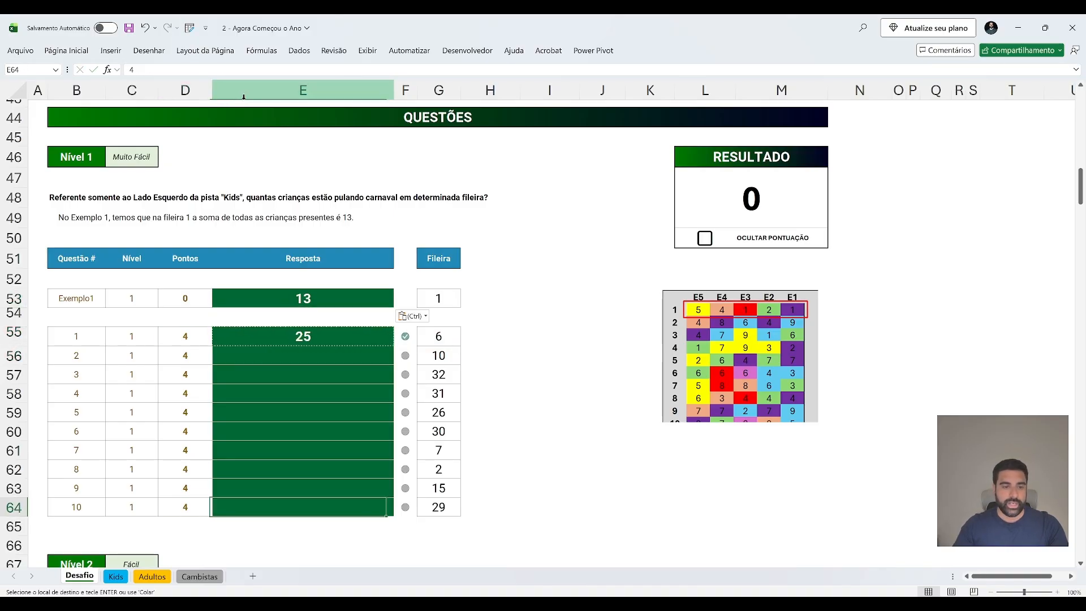
pyautogui.hotkey('ctrl', 'v')
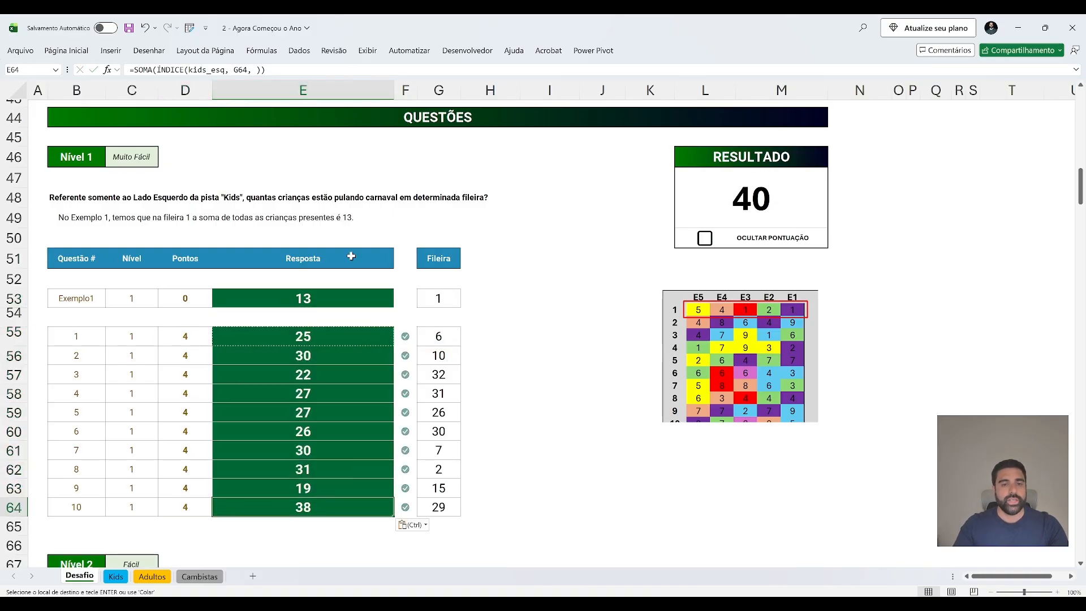
# Enter =ÍNDICE(kids_dir, G79, ) in the empty cell J79 beside Nível 2 question 11 on the Desafio sheet.
pyautogui.scroll(-7, 351, 256)
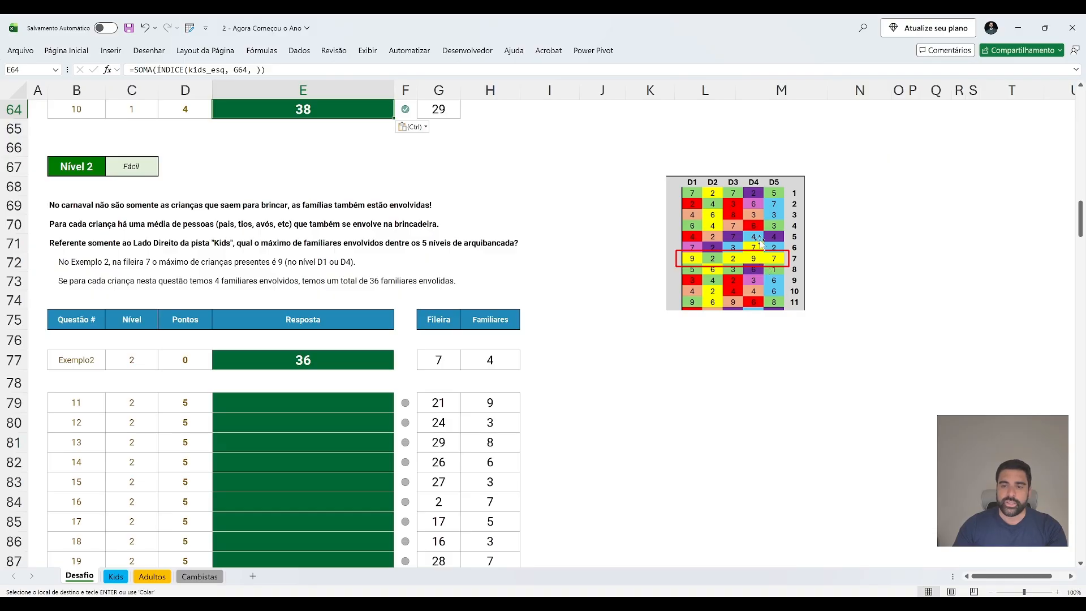
pyautogui.click(442, 362)
pyautogui.click(496, 360)
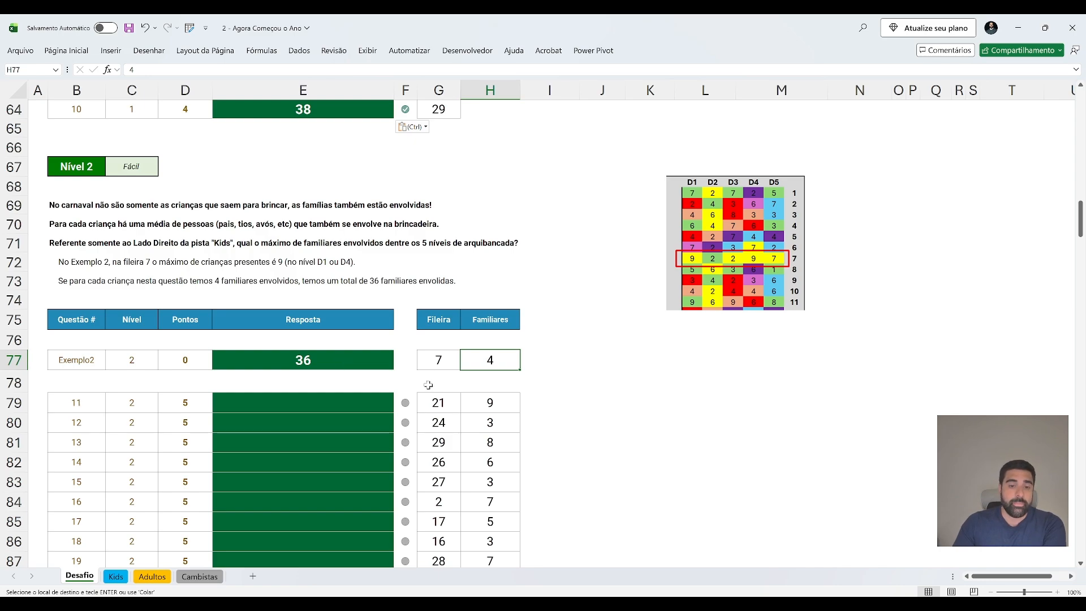
pyautogui.moveTo(441, 402); pyautogui.dragTo(482, 407)
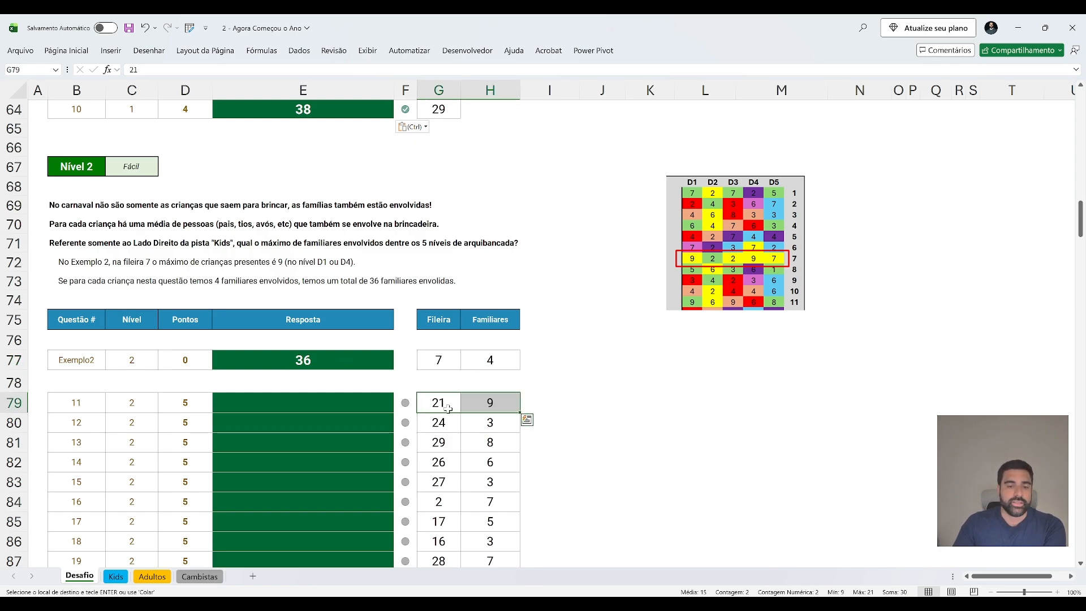
pyautogui.click(562, 401)
pyautogui.press('Right')
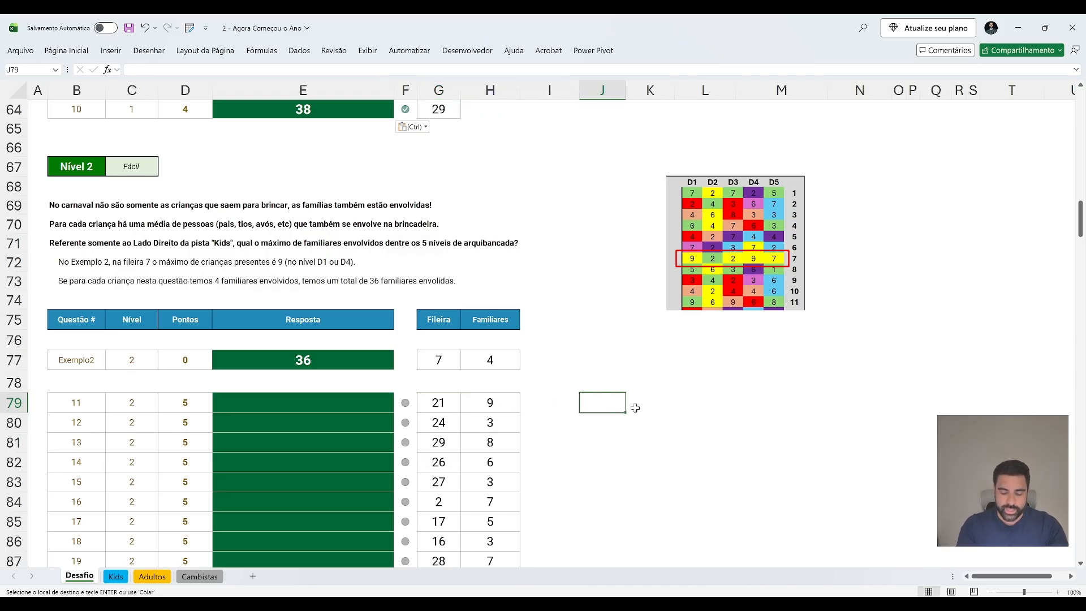
pyautogui.write('=ÍNDICE(k')
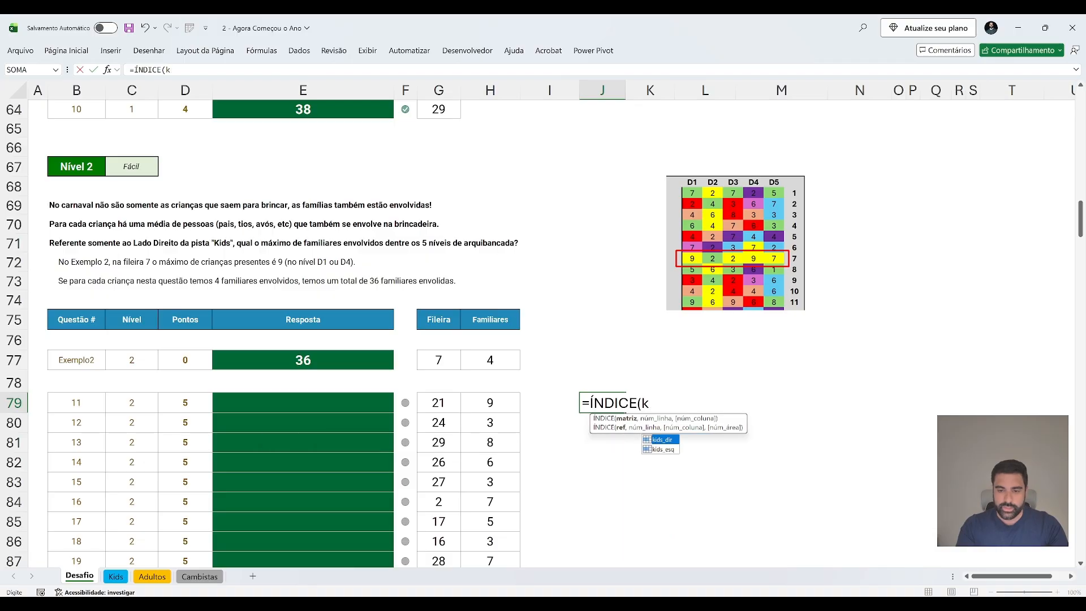
pyautogui.write('ids_dir,')
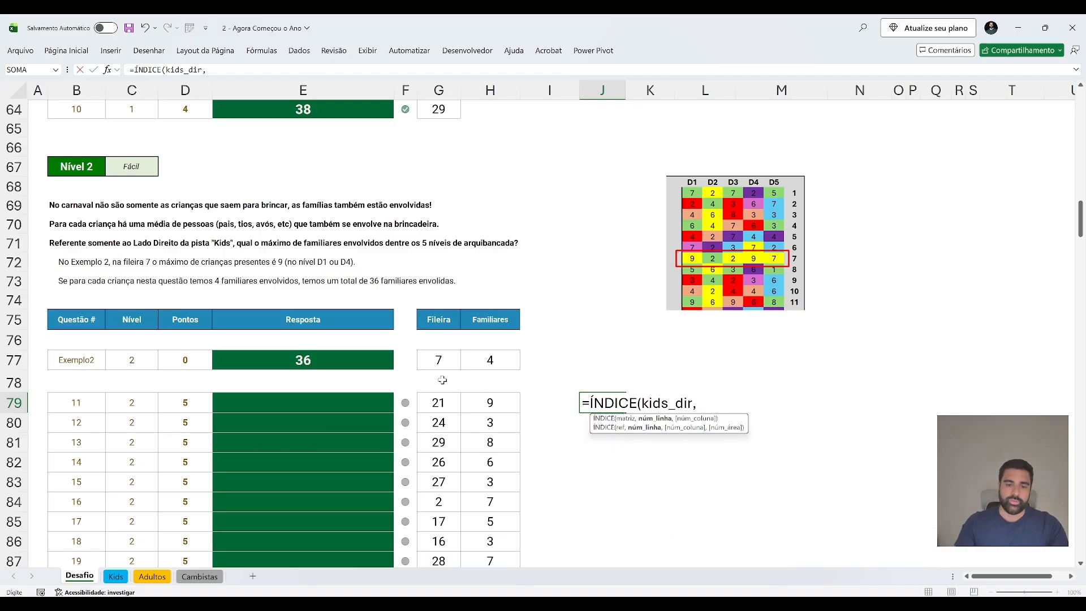
pyautogui.click(446, 403)
pyautogui.write(', )')
pyautogui.press('Return')
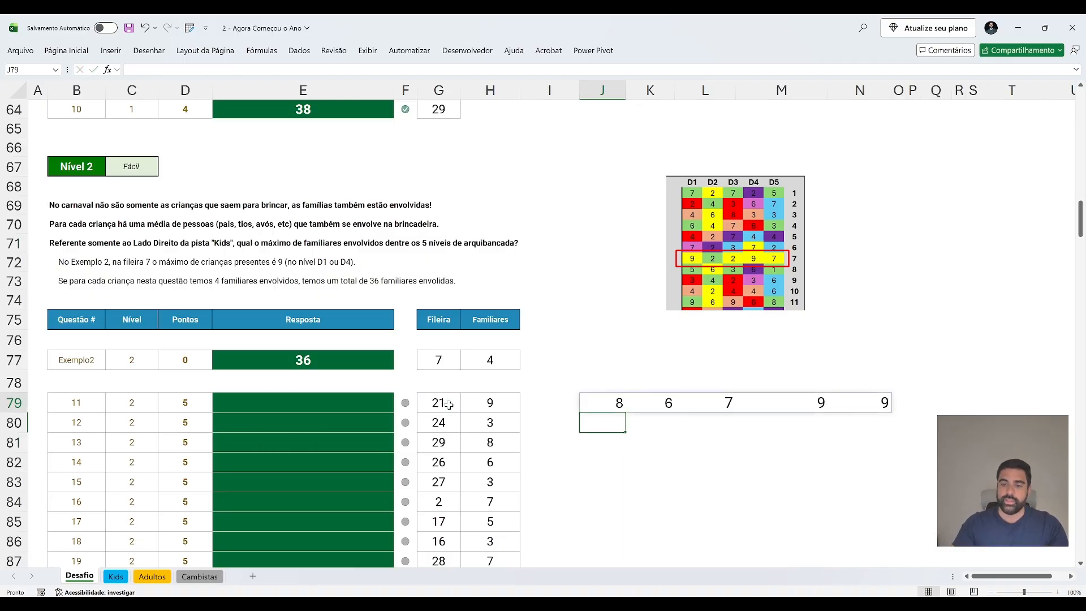
# Wrap the formula in J79 with MÁXIMO so it reads =MÁXIMO(ÍNDICE(kids_dir, G79, )).
pyautogui.press('Up')
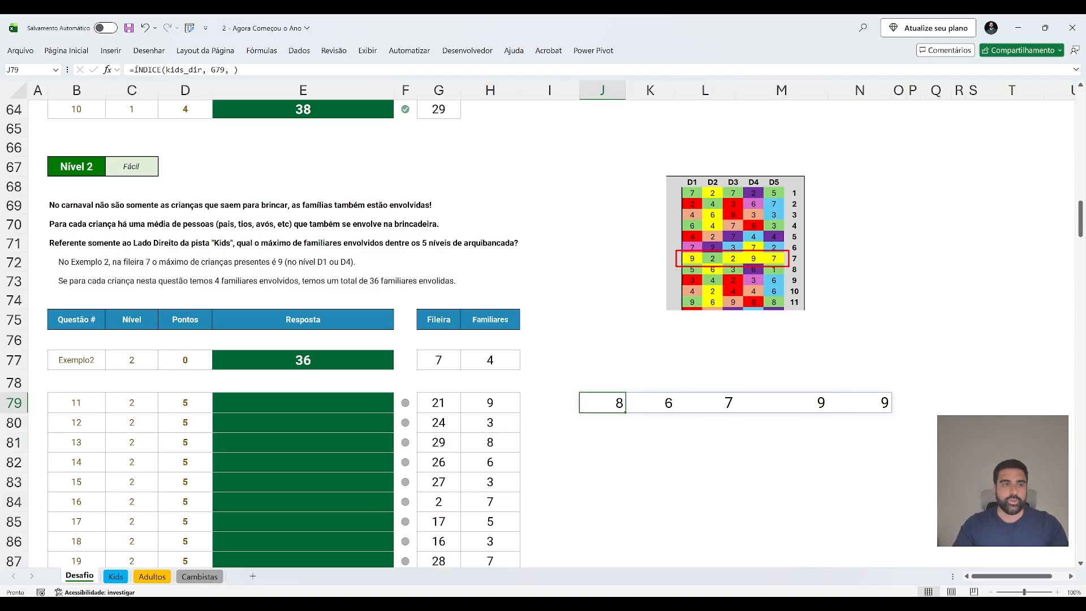
pyautogui.click(134, 69)
pyautogui.write('máximo(')
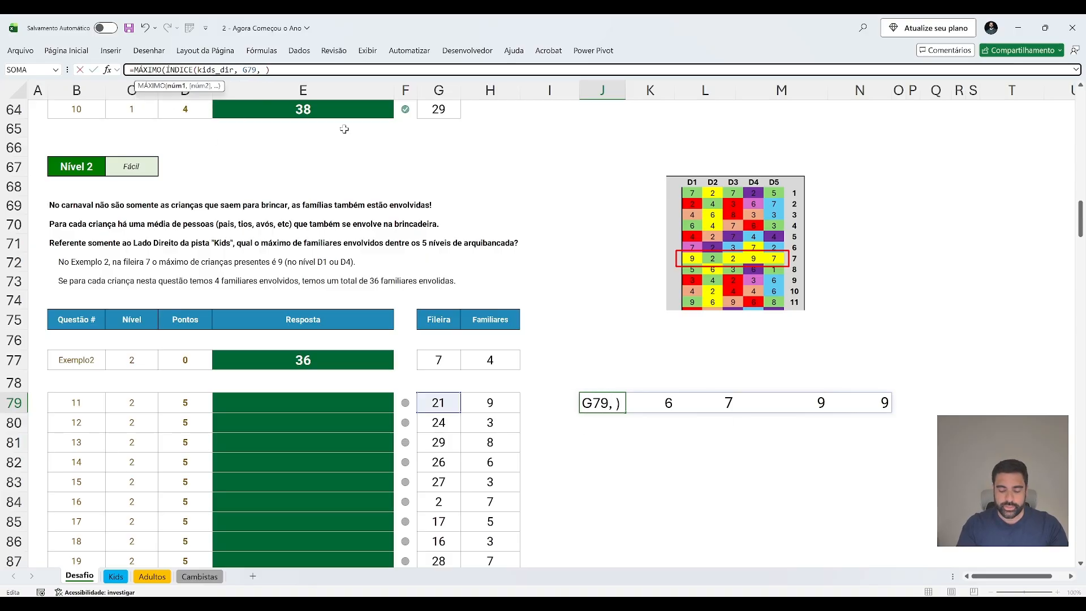
pyautogui.press('End')
pyautogui.write(')')
pyautogui.press('Tab')
pyautogui.press('Up')
pyautogui.press('Down')
pyautogui.press('Left')
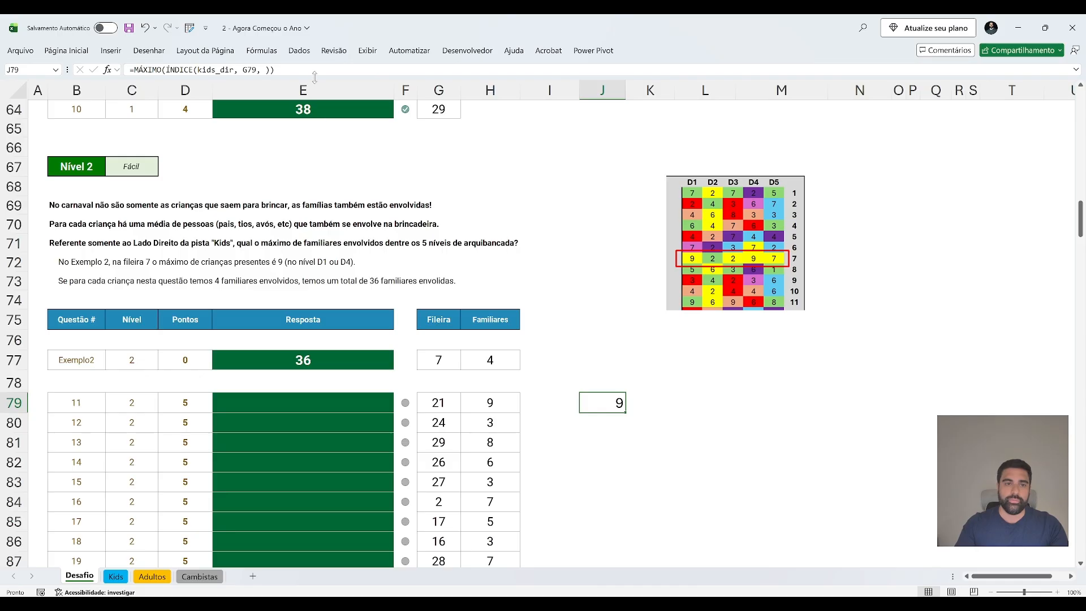
# Multiply the J79 formula by the number of family members in H79.
pyautogui.press('F2')
pyautogui.write('*')
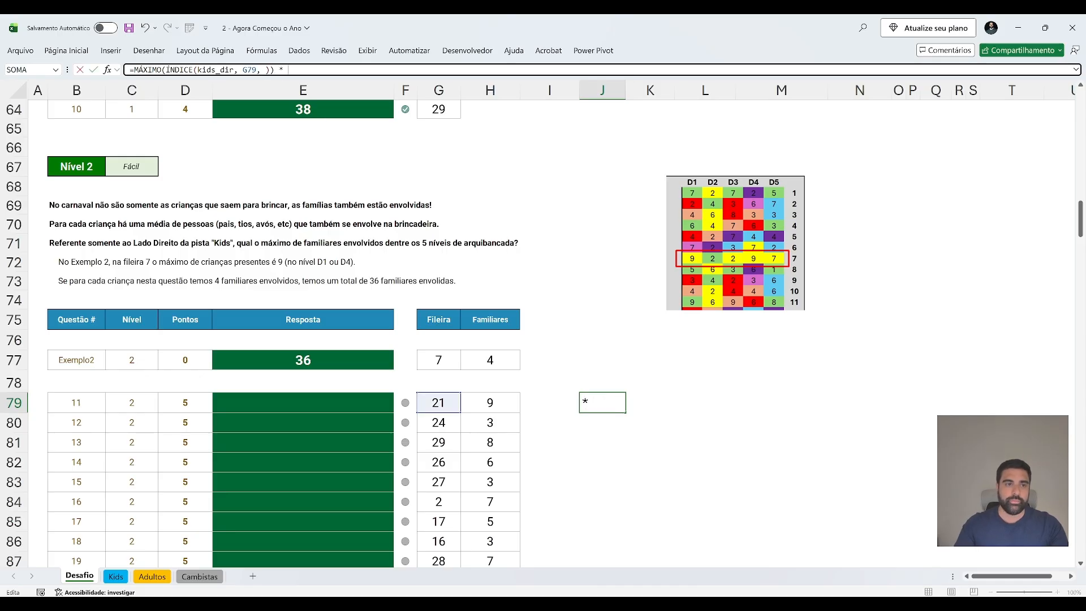
pyautogui.click(513, 401)
pyautogui.hotkey('ctrl', 'Return')
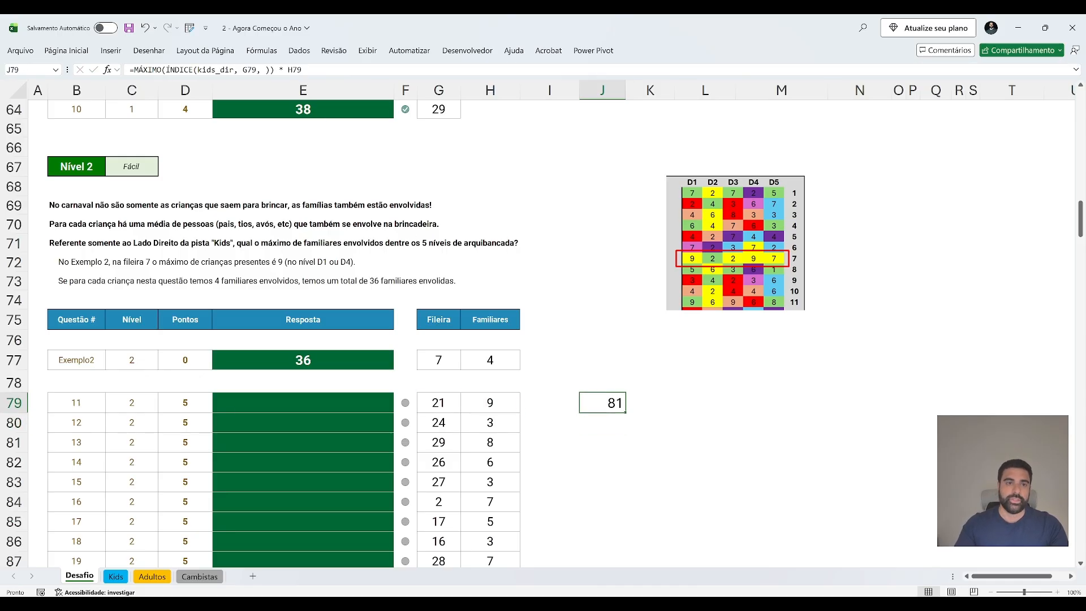
# Copy the formula text =MÁXIMO(ÍNDICE(kids_dir, G79, )) * H79 from J79 into answer cell E79.
pyautogui.moveTo(344, 69); pyautogui.dragTo(2, 59)
pyautogui.hotkey('ctrl', 'c')
pyautogui.press('Escape')
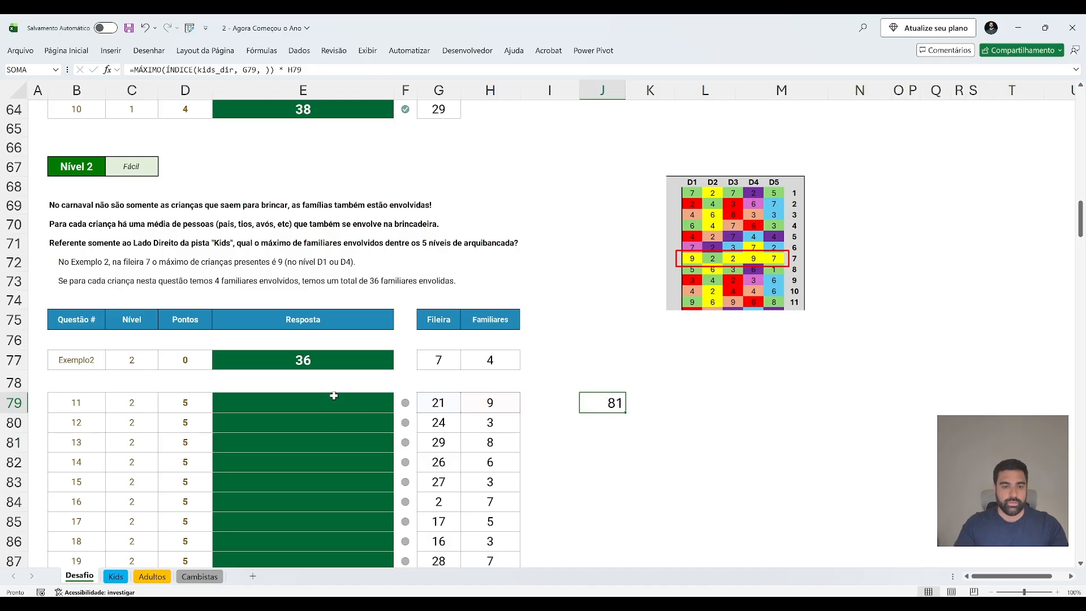
pyautogui.click(332, 398)
pyautogui.press('F2')
pyautogui.hotkey('ctrl', 'v')
pyautogui.hotkey('ctrl', 'Return')
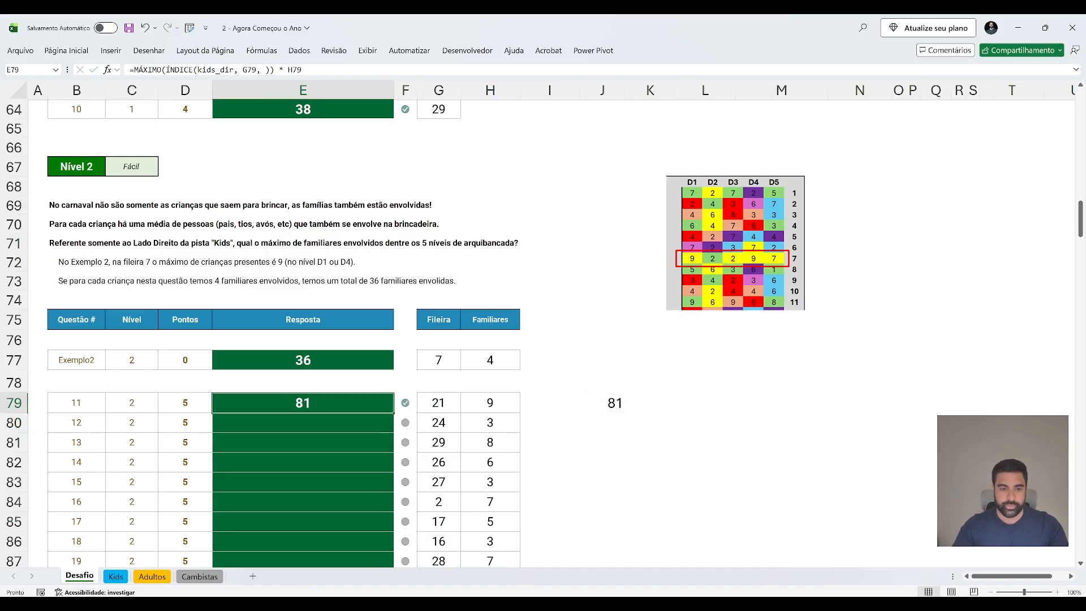
# Copy the E79 formula down to E98 to answer all Nível 2 questions, 11 to 30.
pyautogui.hotkey('ctrl', 'c')
pyautogui.press('Up')
pyautogui.press('Up')
pyautogui.hotkey('ctrl', 'v')
pyautogui.press('Down')
pyautogui.press('Down')
pyautogui.press('Left')
pyautogui.hotkey('ctrl', 'Down')
pyautogui.press('Right')
pyautogui.hotkey('ctrl', 'shift', 'Up')
pyautogui.hotkey('ctrl', 'v')
pyautogui.press('Right')
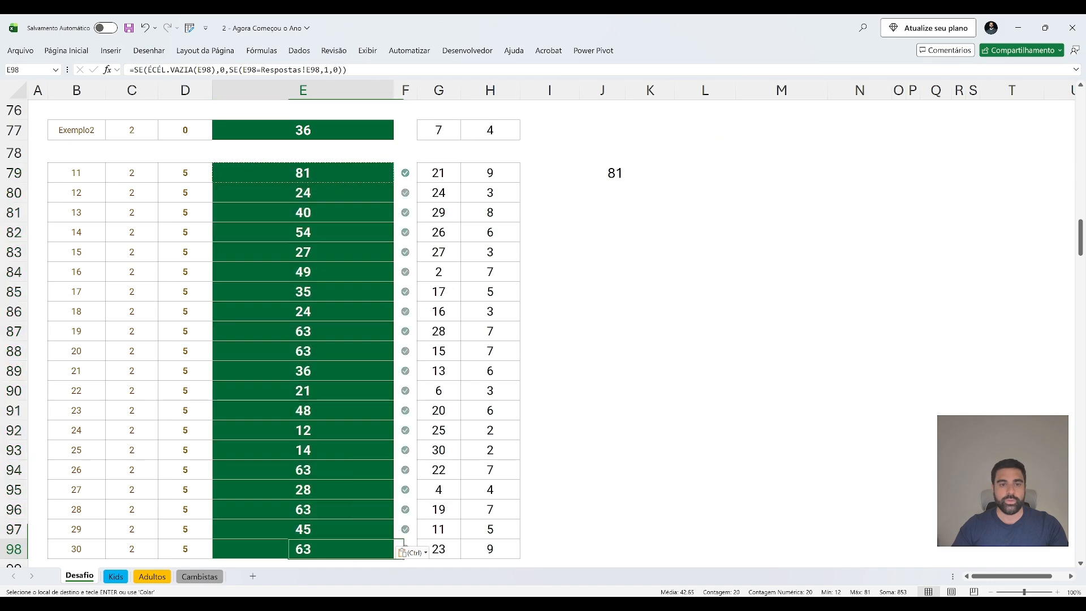
# Delete the test formula in J79.
pyautogui.press('Left')
pyautogui.hotkey('ctrl', 'Up')
pyautogui.press('Right')
pyautogui.press('Right')
pyautogui.press('Right')
pyautogui.press('Right')
pyautogui.press('Right')
pyautogui.press('Delete')
# Examine the Nível 3 instructions, the 23E2 example and the Local codes of the questions below it.
pyautogui.press('pagedown')
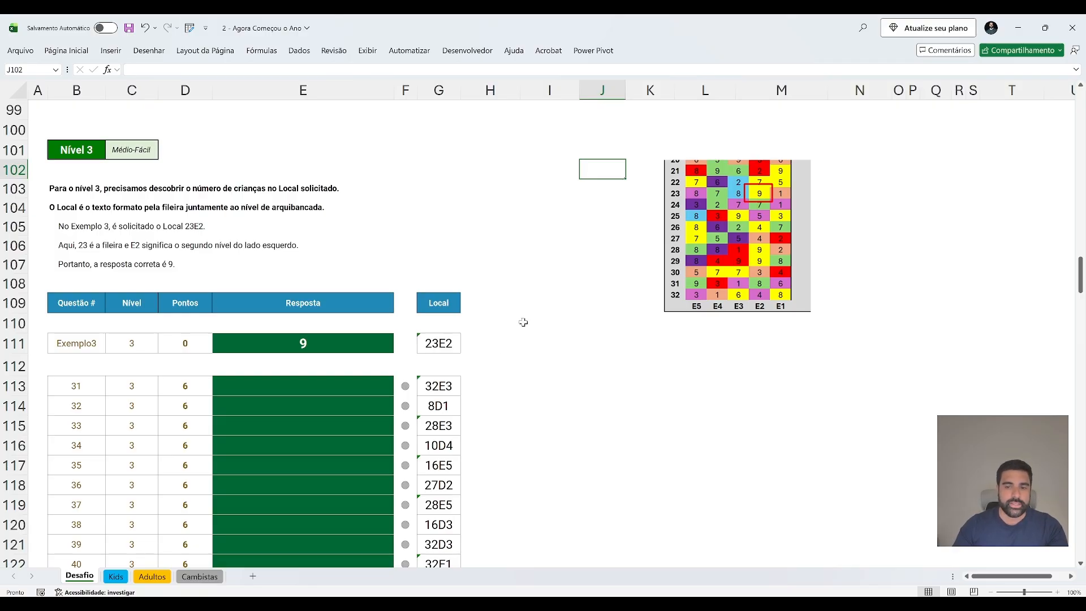
pyautogui.click(444, 344)
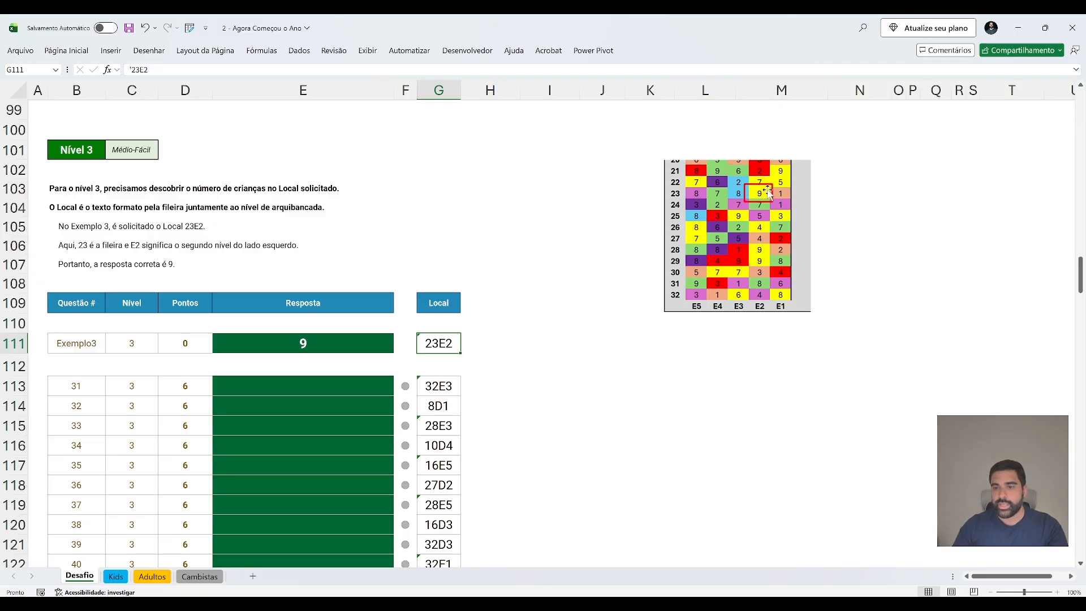
pyautogui.click(328, 344)
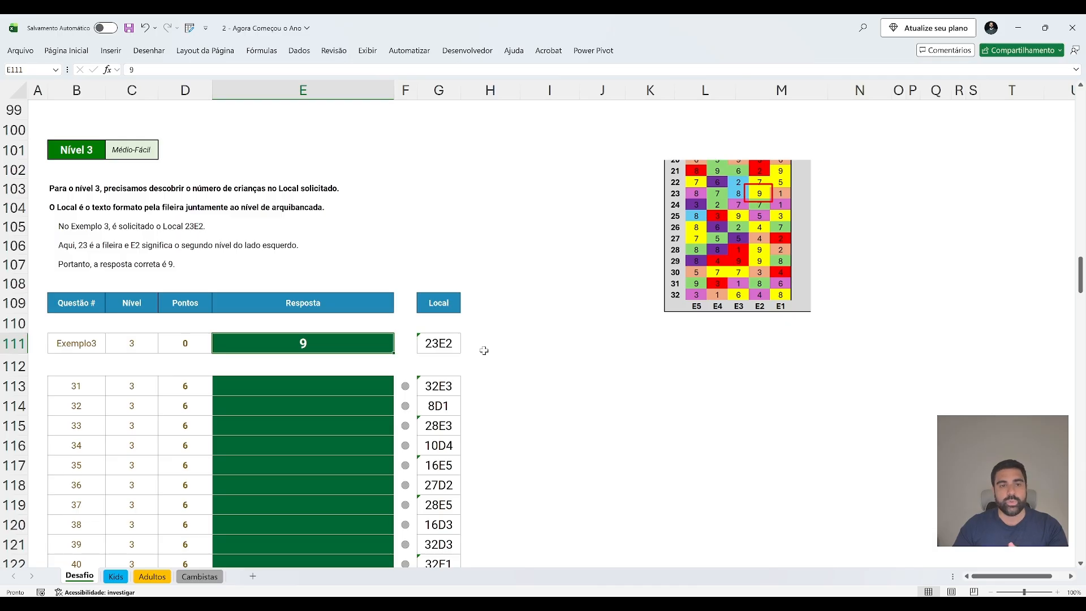
pyautogui.click(456, 344)
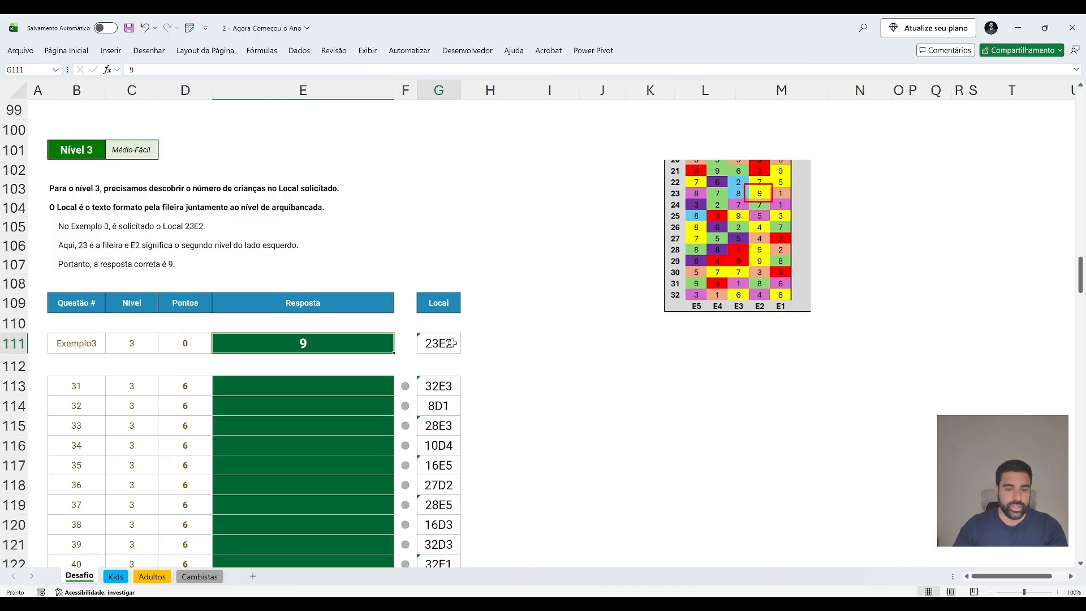
pyautogui.click(452, 402)
pyautogui.click(451, 453)
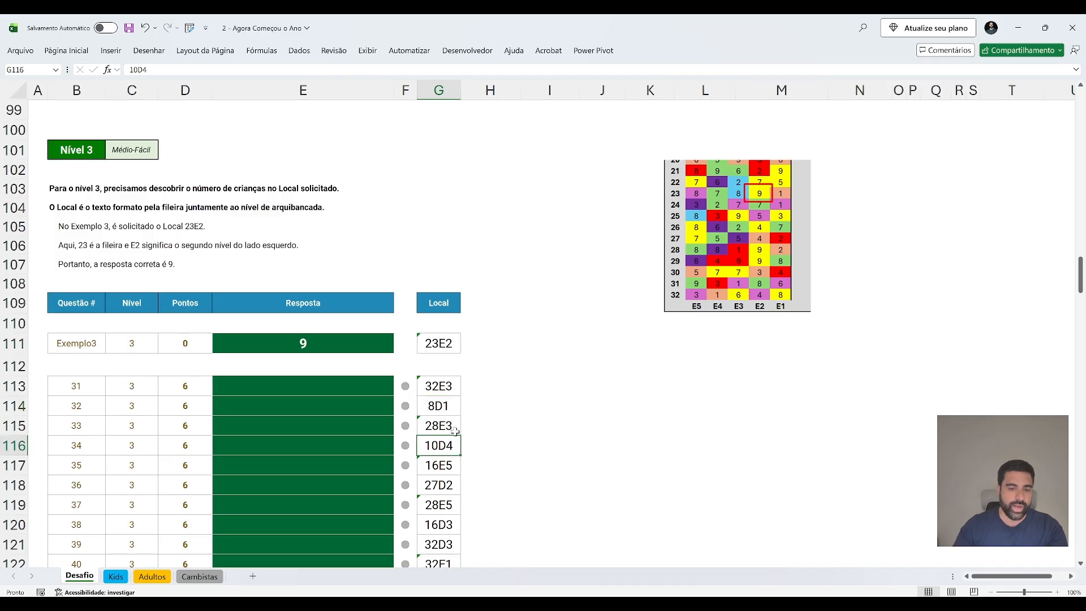
pyautogui.click(456, 431)
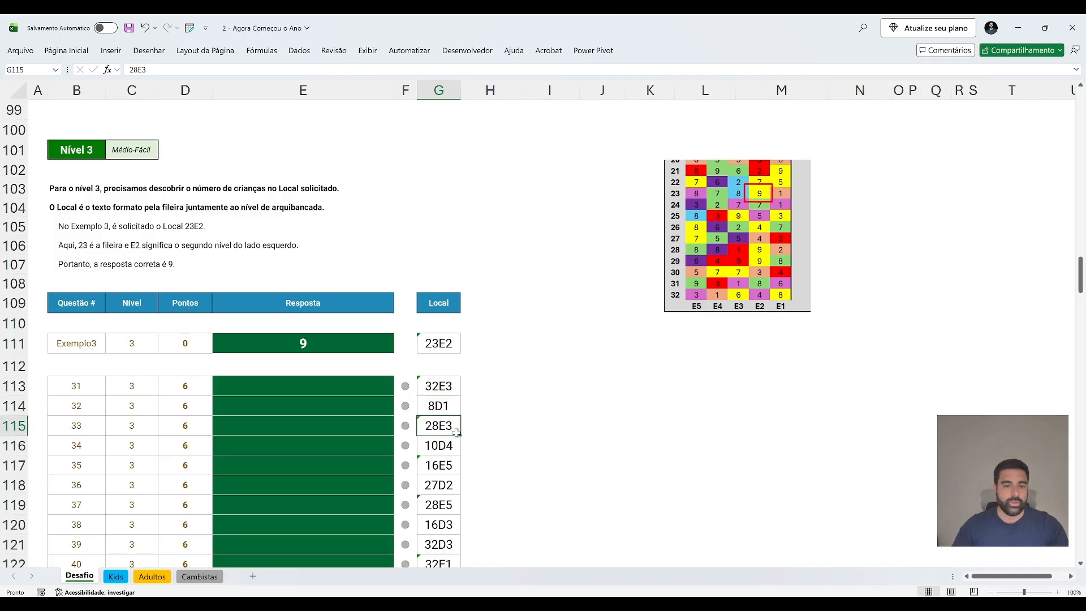
# Enter =EMPILHARH(kids_esq, kids_dir) in C38 below the number blocks on the Kids sheet.
pyautogui.hotkey('ctrl', 'pagedown')
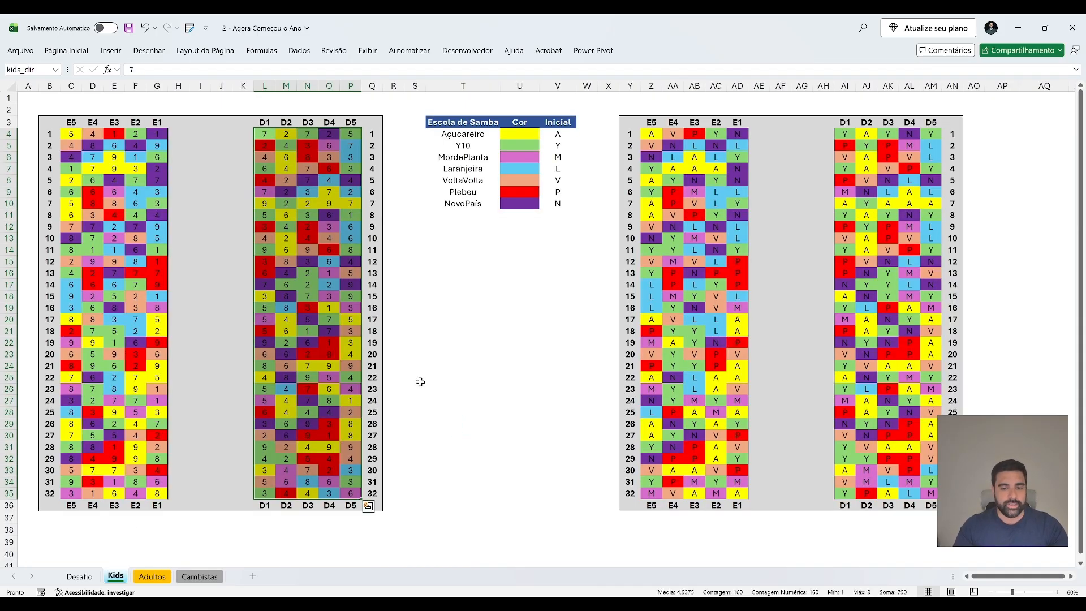
pyautogui.scroll(-2, 420, 382)
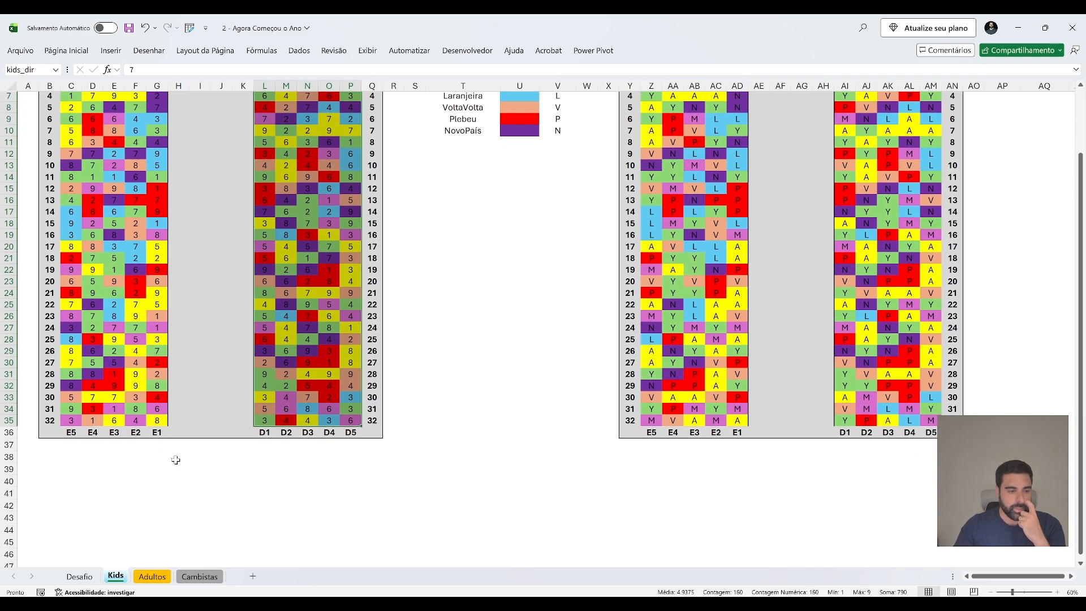
pyautogui.click(63, 459)
pyautogui.write('=EMPILHARH(')
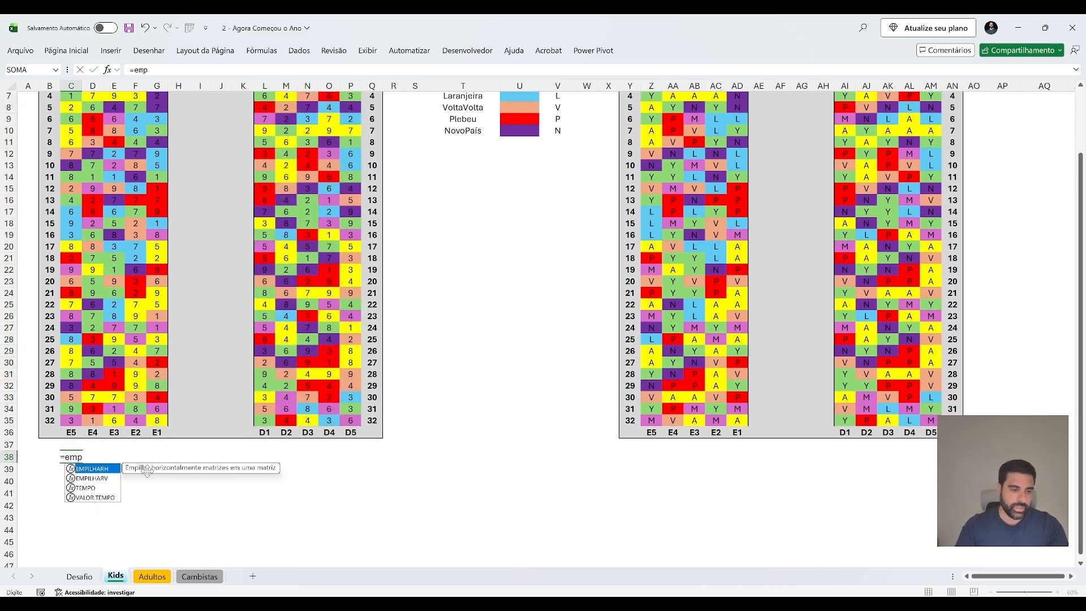
pyautogui.write('kids')
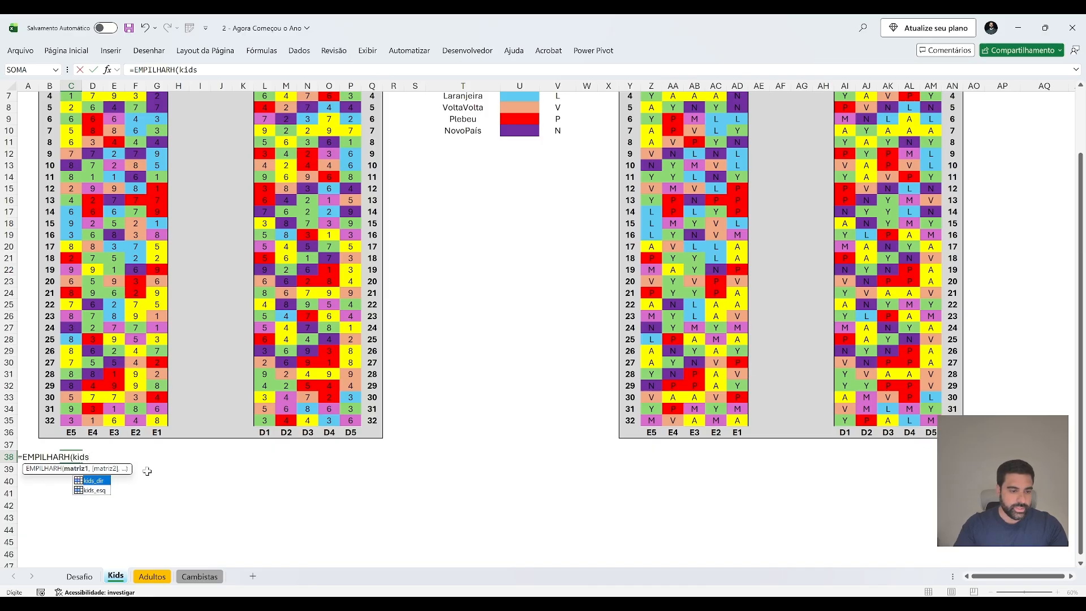
pyautogui.press('Down')
pyautogui.press('Tab')
pyautogui.write(', dkis')
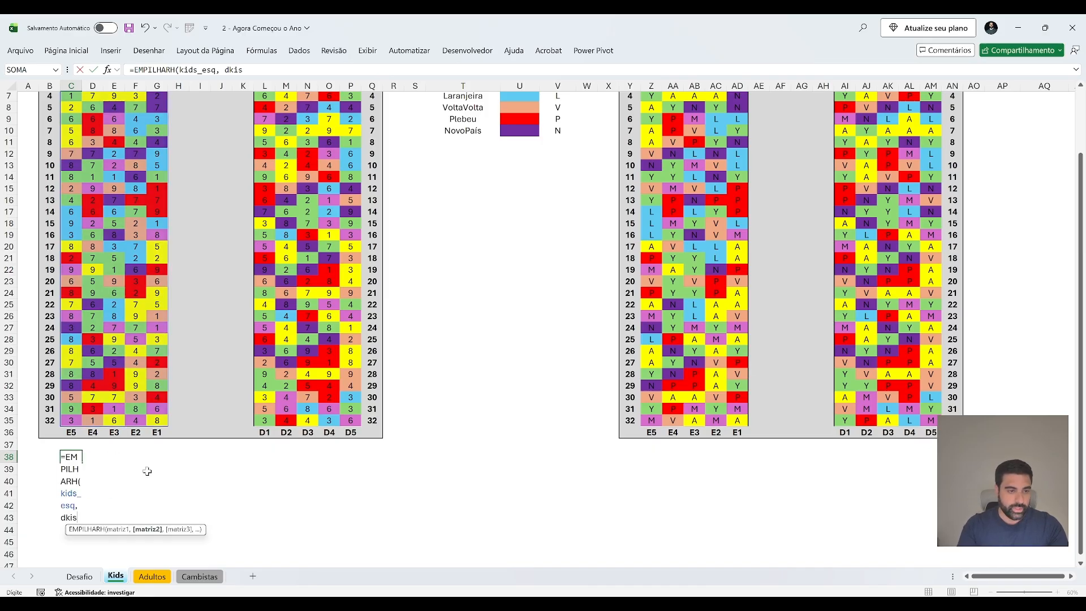
pyautogui.press('BackSpace')
pyautogui.press('BackSpace')
pyautogui.press('BackSpace')
pyautogui.press('BackSpace')
pyautogui.write('kid')
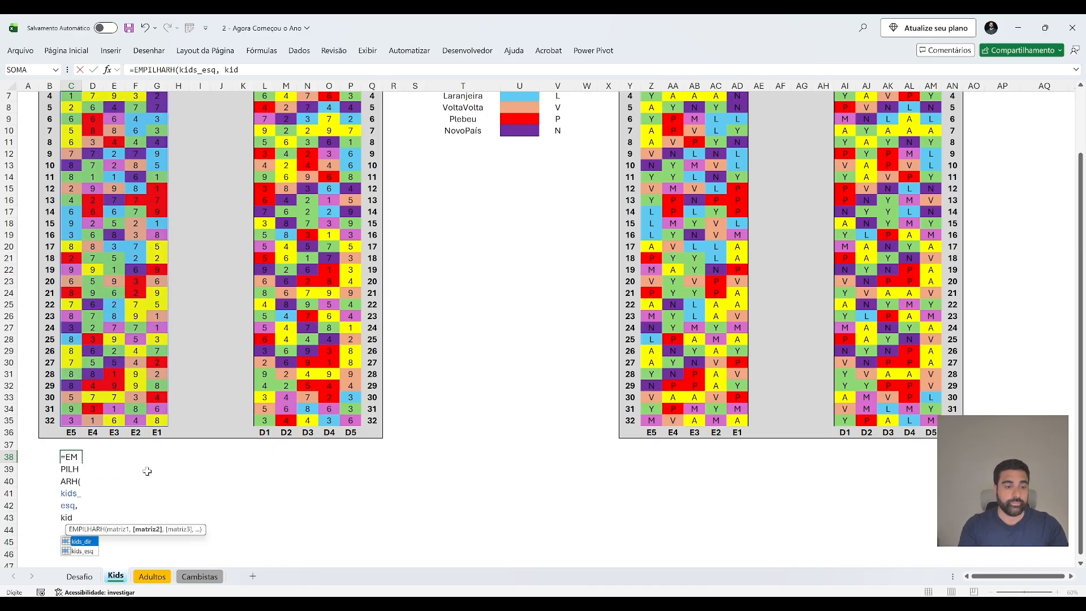
pyautogui.write('s')
pyautogui.press('Tab')
pyautogui.press('Return')
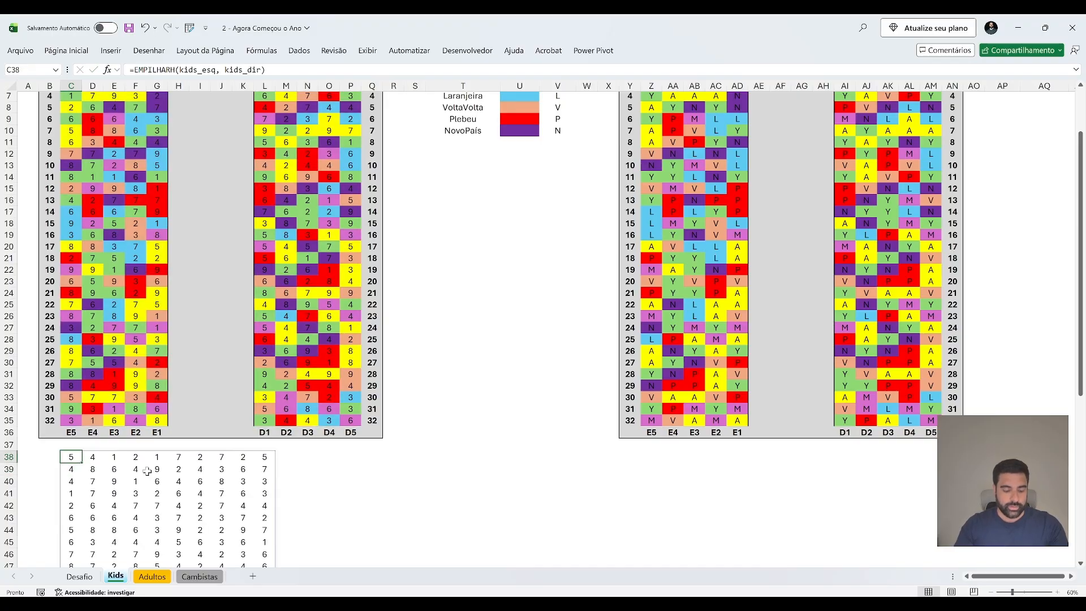
# Move the stacked-block formula from C38 to C39 and enter =EMPILHARH(C36:G36, L36:P36) in C38 as its header row.
pyautogui.hotkey('ctrl', 'c')
pyautogui.press('Return')
pyautogui.press('Up')
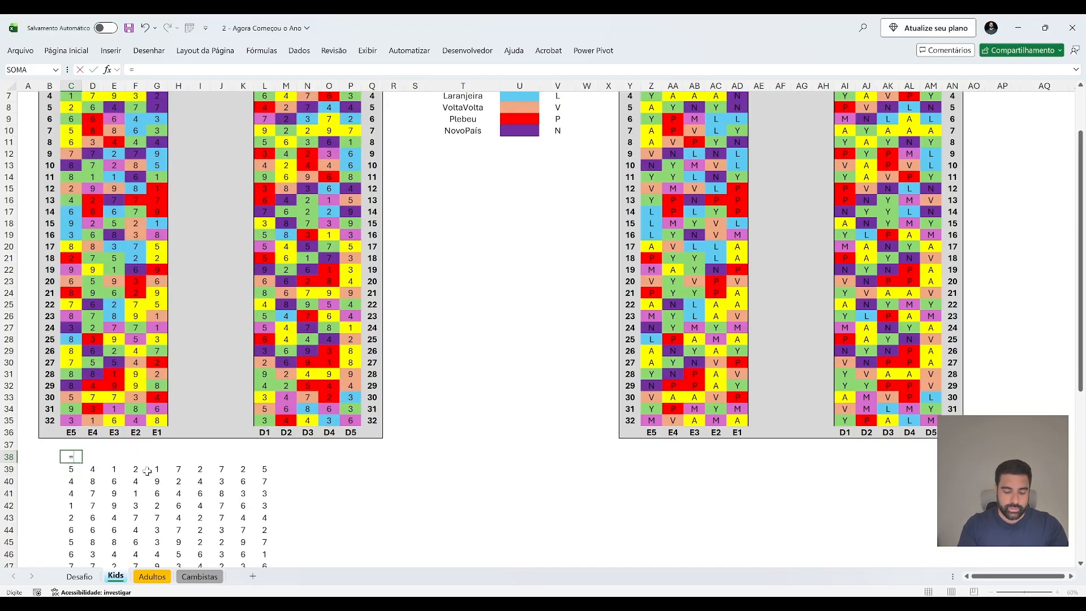
pyautogui.write('=emp')
pyautogui.press('Tab')
pyautogui.write('C36:G36')
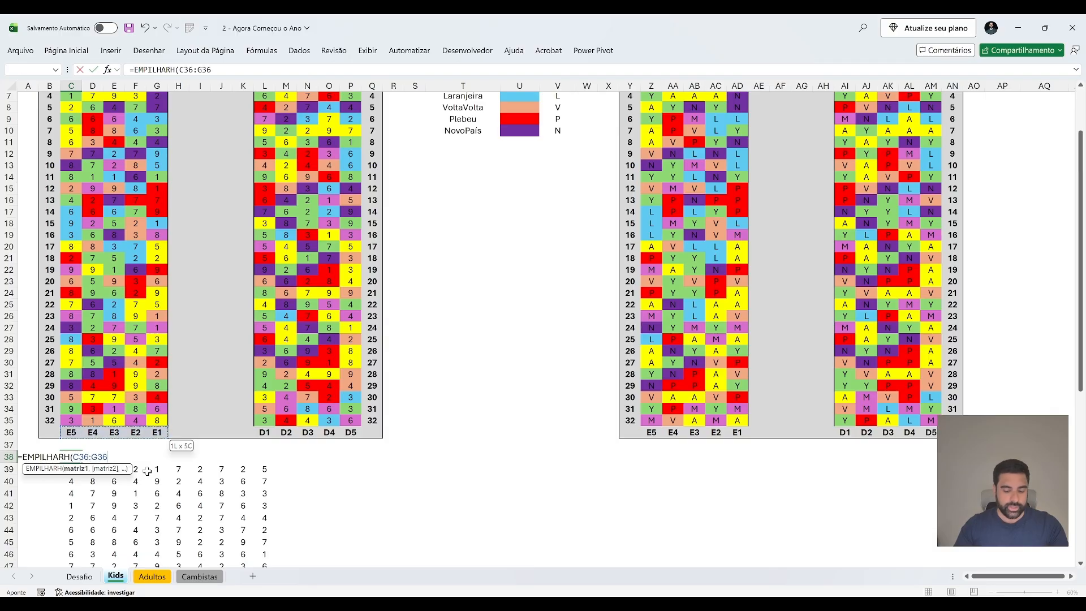
pyautogui.write(', L36:P36')
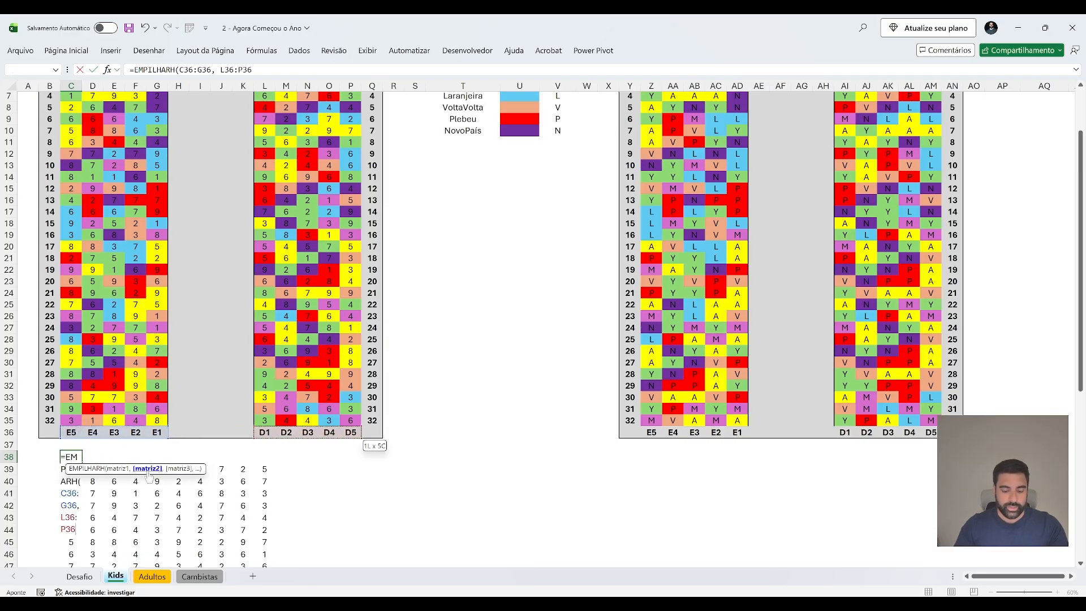
pyautogui.press('Return')
# Name the stacked header row C38:L38 niveis.
pyautogui.press('Up')
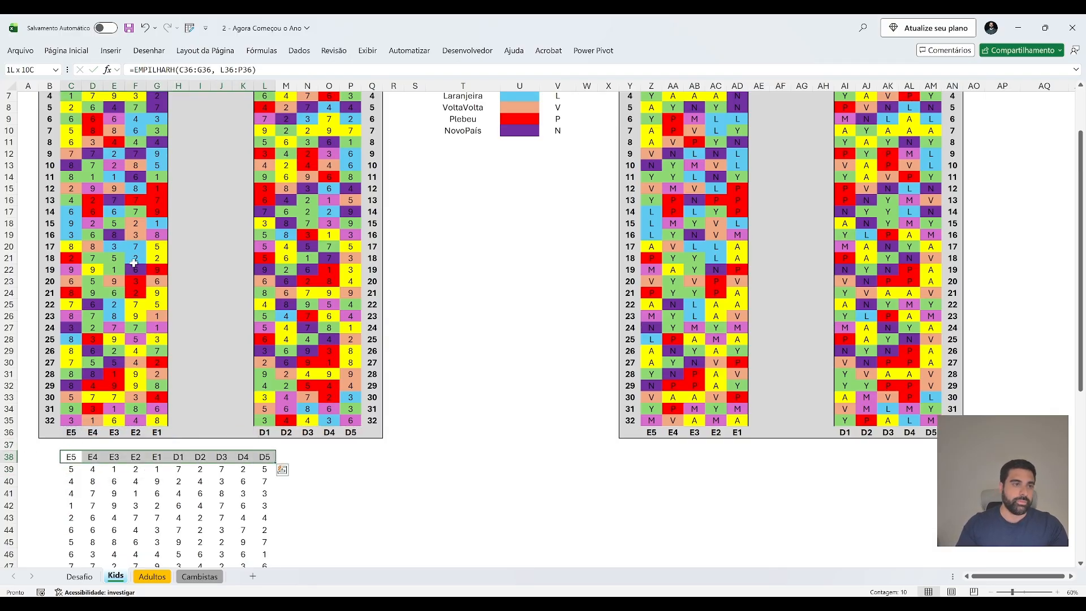
pyautogui.click(29, 70)
pyautogui.write('n')
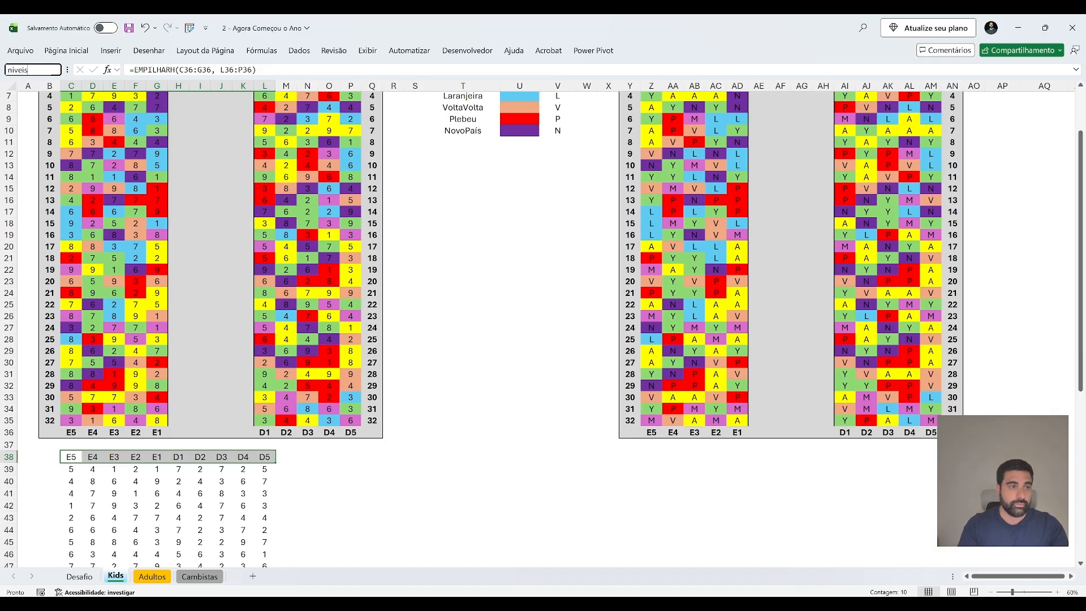
pyautogui.write('iveis')
pyautogui.press('Return')
# Name the stacked number block C39:L70 below the header row kids.
pyautogui.press('Down')
pyautogui.hotkey('ctrl', 'shift', 'Right')
pyautogui.hotkey('ctrl', 'shift', 'Down')
pyautogui.hotkey('alt', 'F3')
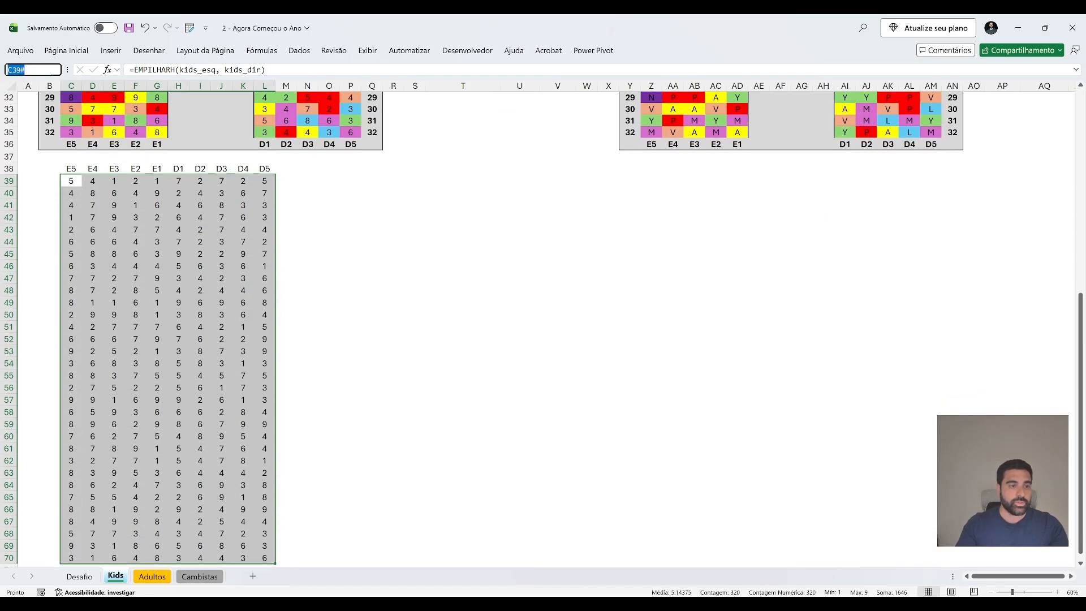
pyautogui.write('kids')
pyautogui.press('Return')
pyautogui.press('Right')
pyautogui.press('Up')
pyautogui.press('Left')
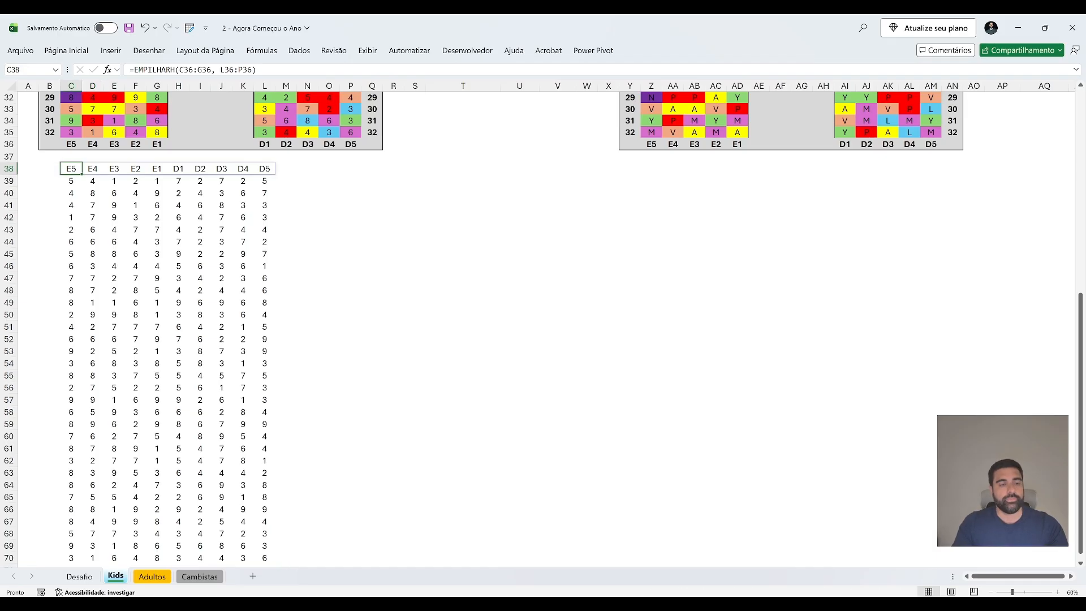
# Enter =TEXTOANTES(G111, {"D", "E"}) in I111 on the Desafio sheet to extract the row number from the Local code.
pyautogui.press('Down')
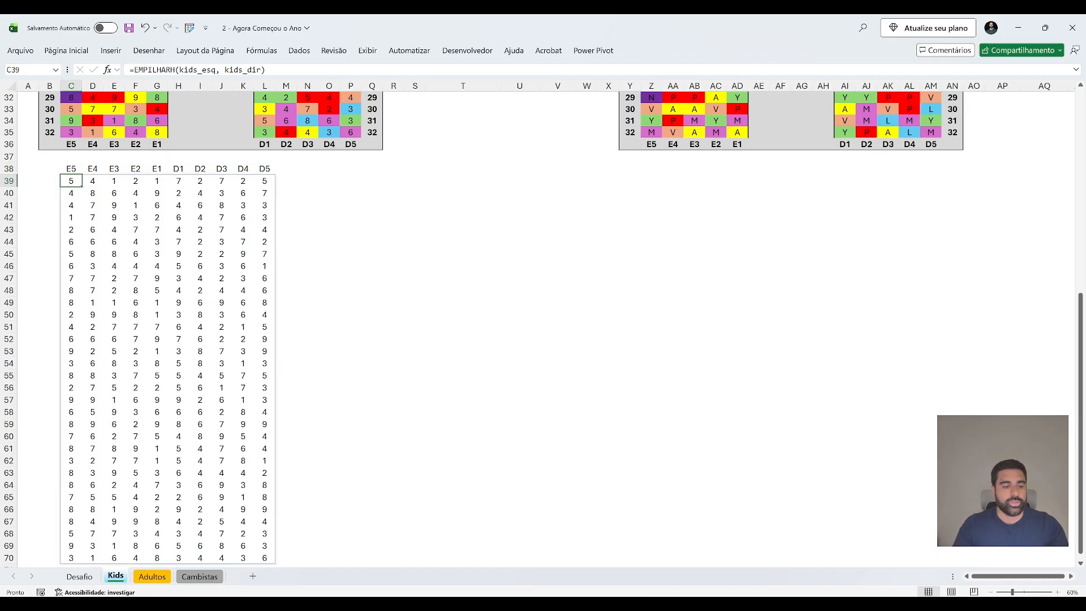
pyautogui.hotkey('ctrl', 'pageup')
pyautogui.click(506, 343)
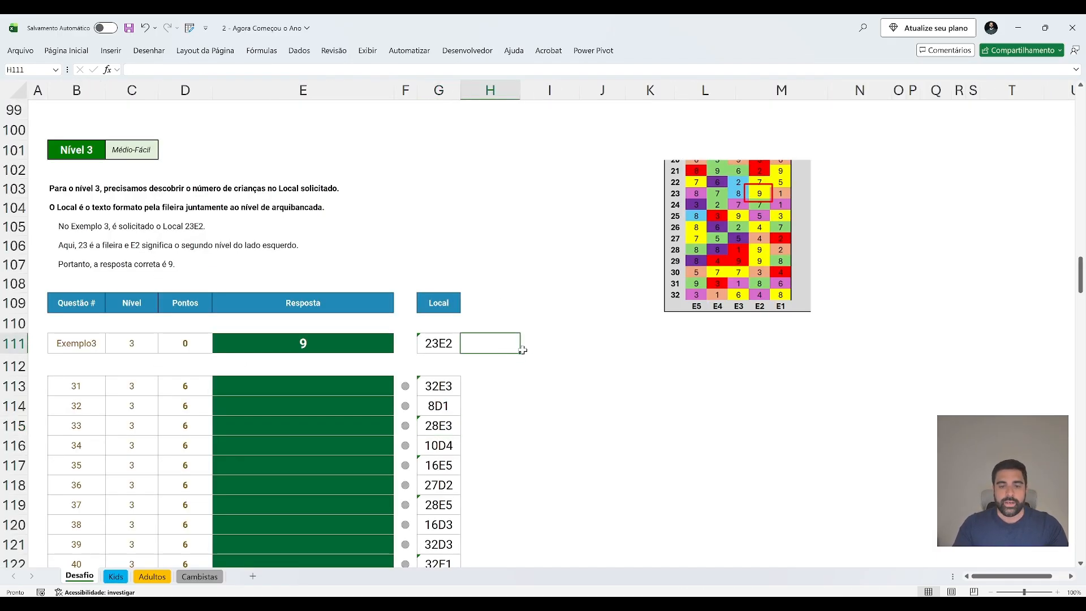
pyautogui.press('Right')
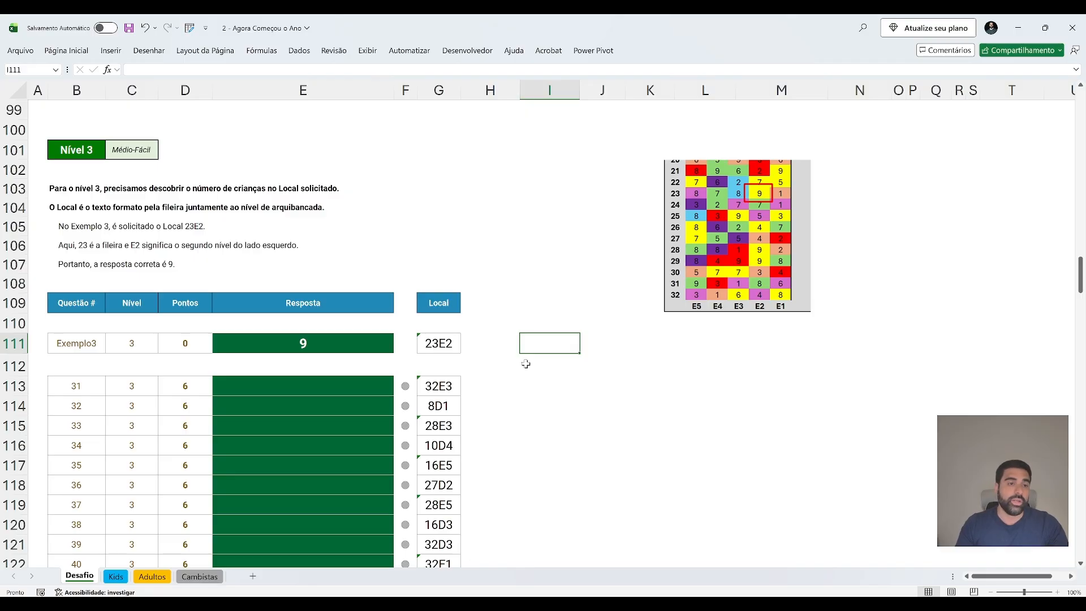
pyautogui.write('=textoa')
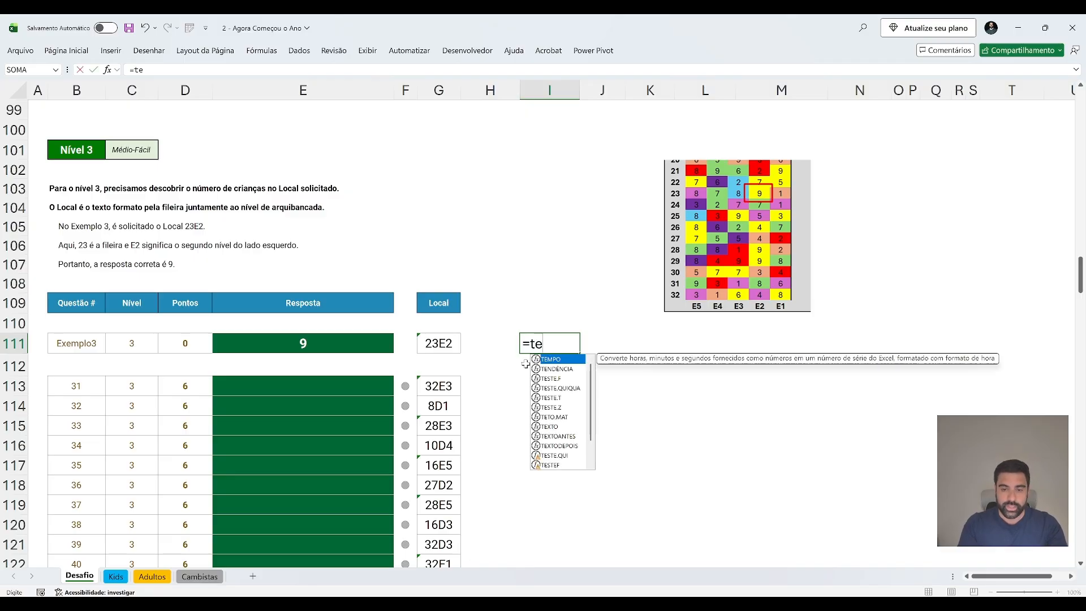
pyautogui.press('Tab')
pyautogui.press('Left')
pyautogui.press('Left')
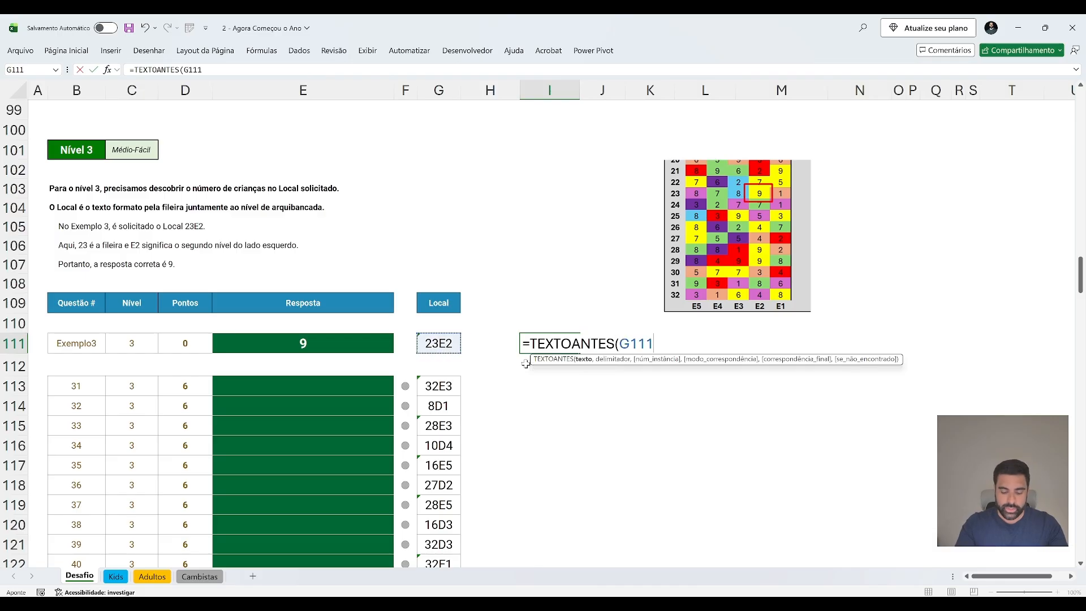
pyautogui.write(', {"D", "E')
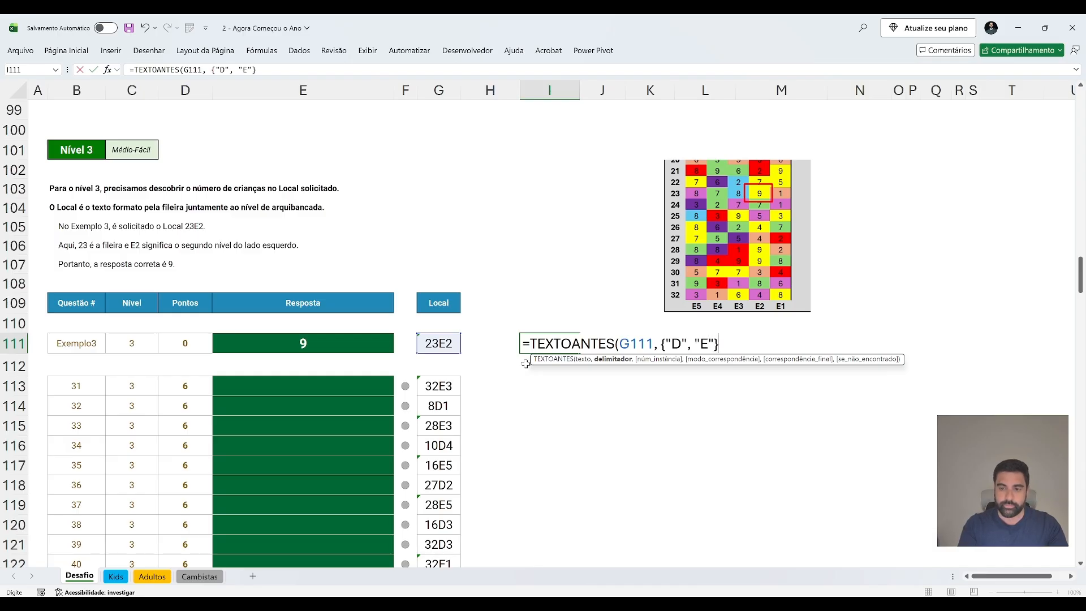
pyautogui.write(')')
pyautogui.press('Return')
# Copy the TEXTOANTES formula from I111 into I113:I132 for questions 31 to 50.
pyautogui.press('Up')
pyautogui.press('Up')
pyautogui.press('Right')
pyautogui.press('Left')
pyautogui.press('Down')
pyautogui.hotkey('ctrl', 'c')
pyautogui.press('Down')
pyautogui.press('Down')
pyautogui.press('Left')
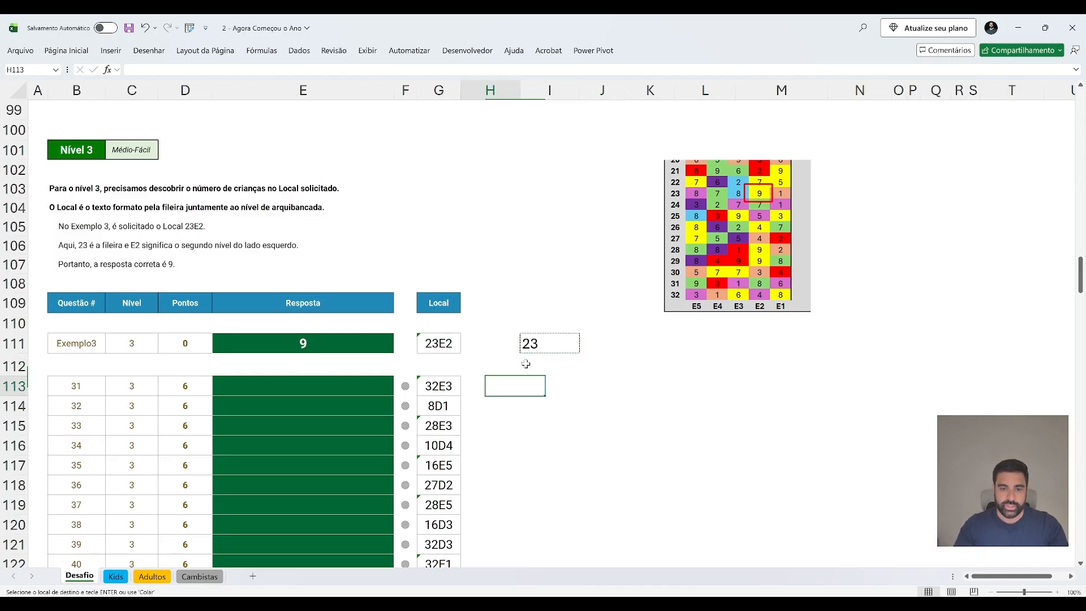
pyautogui.press('Right')
pyautogui.press('Down')
pyautogui.press('Down')
pyautogui.press('Down')
pyautogui.press('Down')
pyautogui.press('Down')
pyautogui.press('Down')
pyautogui.press('Down')
pyautogui.press('Down')
pyautogui.press('Down')
pyautogui.press('Down')
pyautogui.press('Down')
pyautogui.press('Down')
pyautogui.press('Down')
pyautogui.press('Down')
pyautogui.press('Down')
pyautogui.press('Down')
pyautogui.press('Down')
pyautogui.press('Down')
pyautogui.press('Down')
pyautogui.hotkey('ctrl', 'shift', 'Up')
pyautogui.hotkey('shift', 'Down')
pyautogui.hotkey('shift', 'Down')
pyautogui.hotkey('ctrl', 'v')
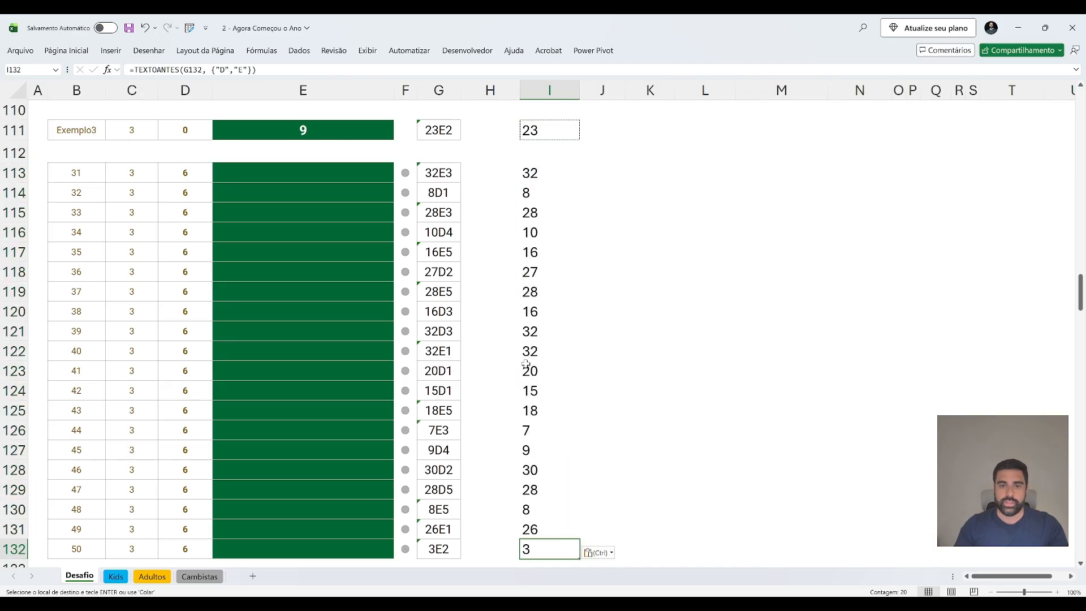
# Enter =TEXTODEPOIS(G111, I111) in J111 to extract the stand level from the Local code.
pyautogui.hotkey('ctrl', 'Up')
pyautogui.hotkey('ctrl', 'Up')
pyautogui.scroll(2, 645, 254)
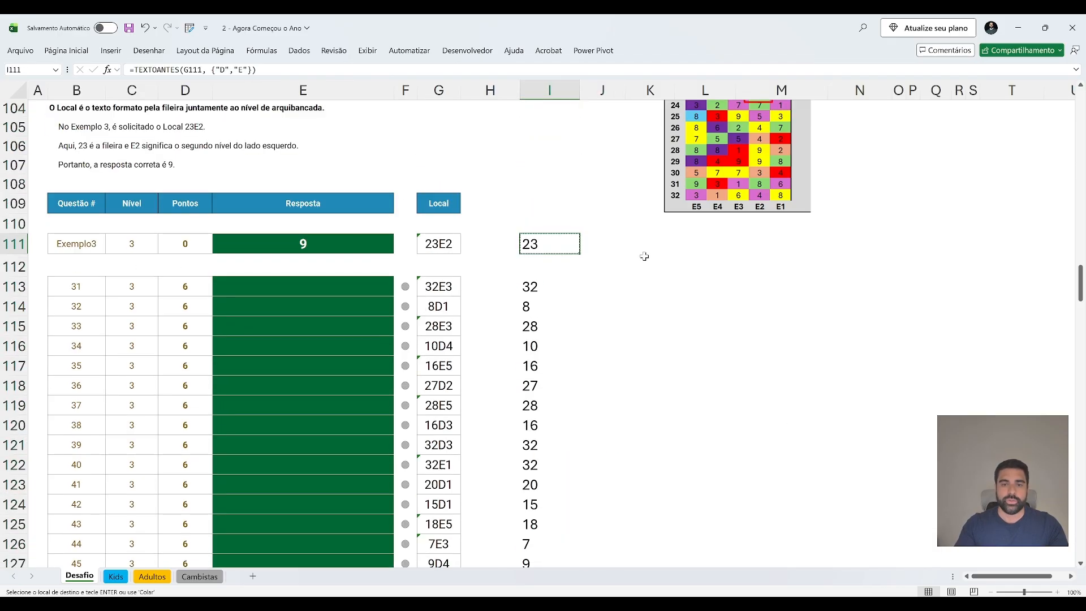
pyautogui.click(608, 252)
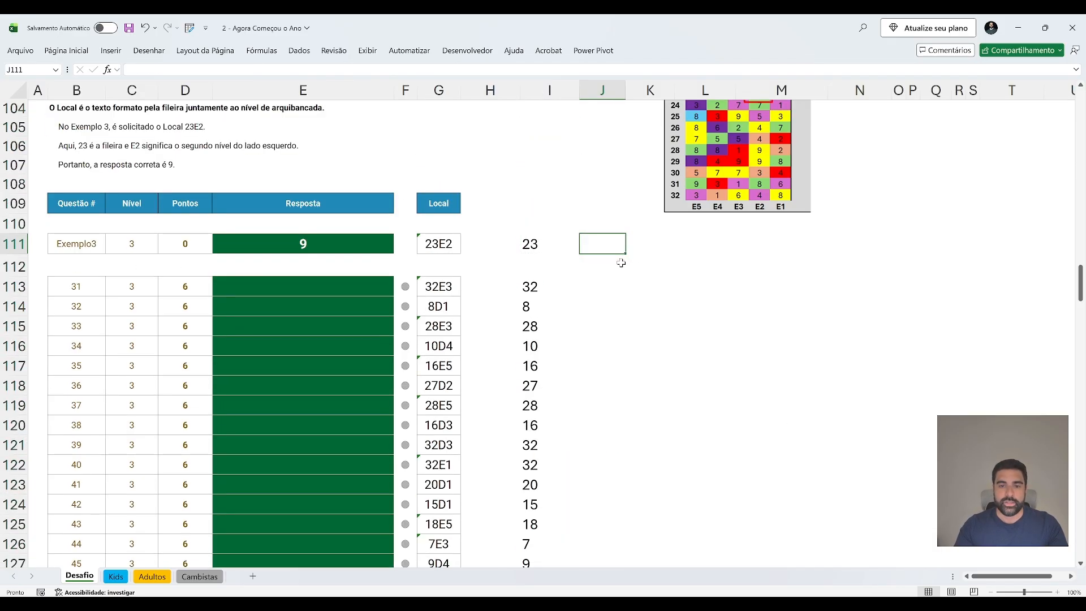
pyautogui.write('=texto')
pyautogui.press('Down')
pyautogui.press('Down')
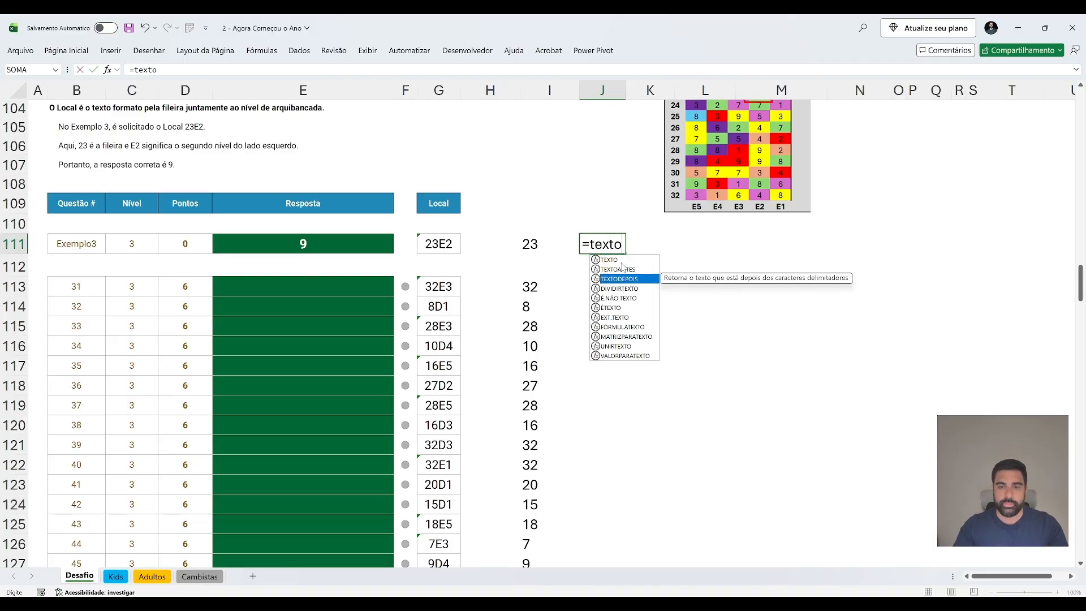
pyautogui.press('Tab')
pyautogui.press('Left')
pyautogui.press('Left')
pyautogui.press('Left')
pyautogui.write(',')
pyautogui.press('Left')
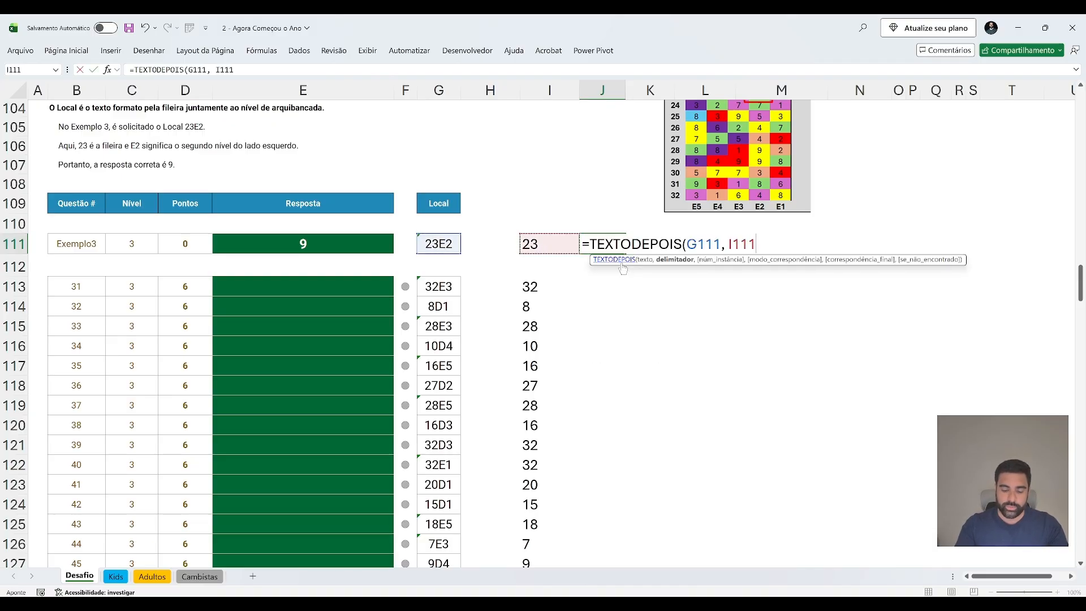
pyautogui.press('Return')
# Copy the TEXTODEPOIS formula from J111 into J113:J132 alongside the extracted row numbers.
pyautogui.press('Up')
pyautogui.hotkey('ctrl', 'c')
pyautogui.press('Left')
pyautogui.press('Down')
pyautogui.press('Down')
pyautogui.hotkey('ctrl', 'Down')
pyautogui.press('Right')
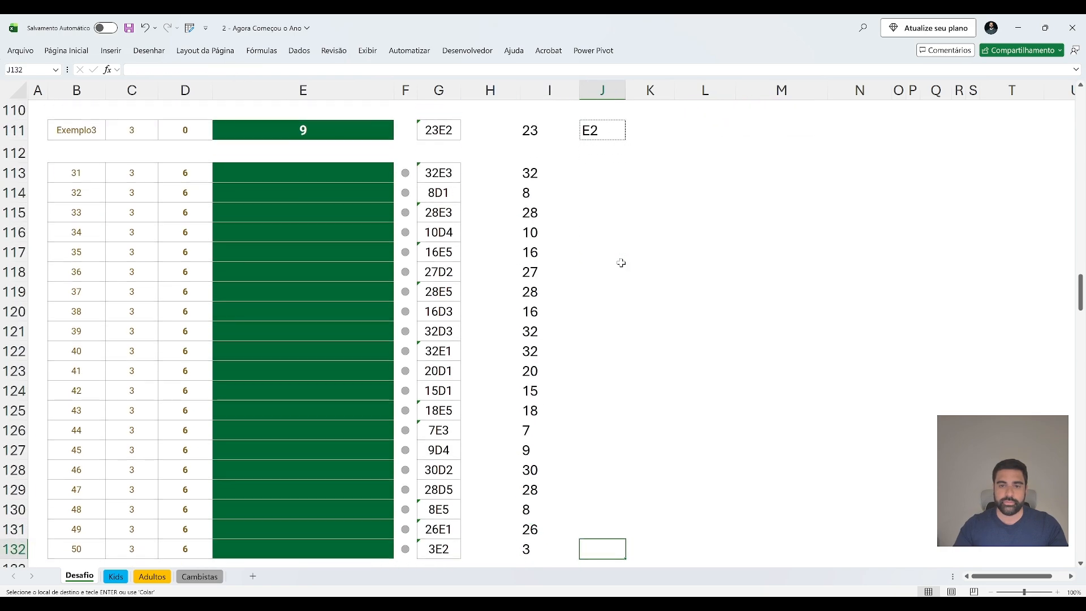
pyautogui.hotkey('ctrl', 'shift', 'Up')
pyautogui.hotkey('shift', 'Down')
pyautogui.hotkey('ctrl', 'v')
pyautogui.hotkey('ctrl', 'Up')
pyautogui.press('Up')
pyautogui.press('Up')
pyautogui.press('Right')
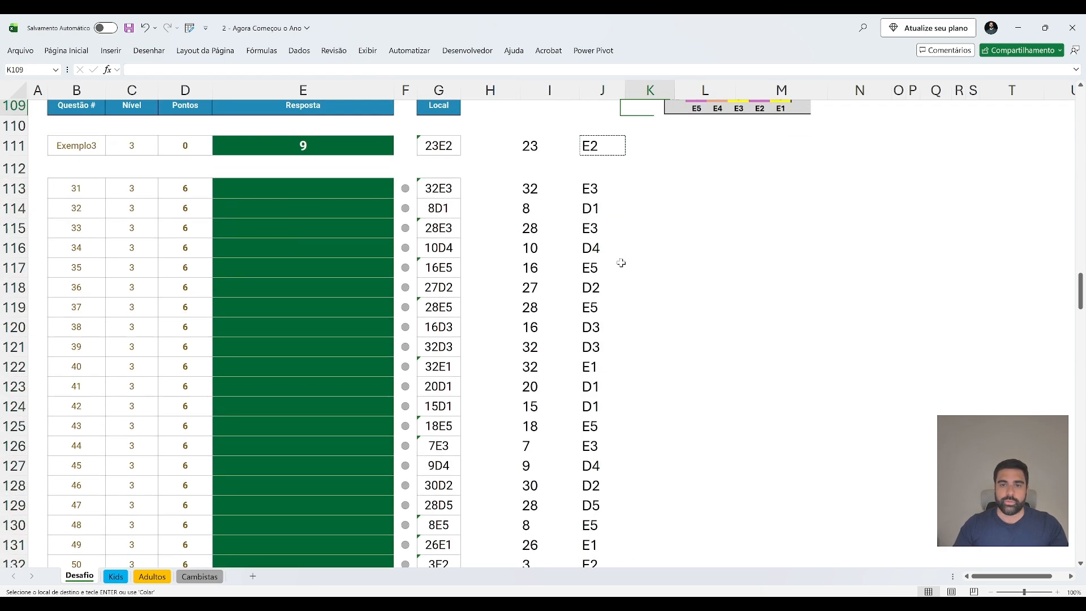
pyautogui.press('Down')
pyautogui.press('Down')
pyautogui.scroll(3, 621, 263)
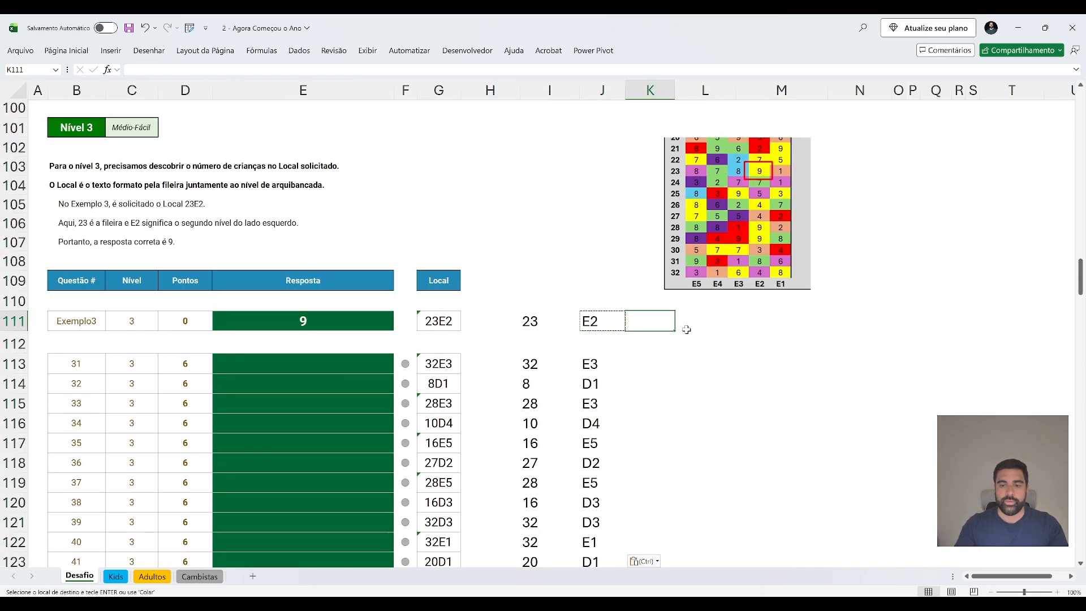
pyautogui.press('Escape')
# Enter =PROCX(J113, niveis, kids) in the Resposta cell E113 and look over the returned column.
pyautogui.press('Left')
pyautogui.hotkey('ctrl', 'Left')
pyautogui.hotkey('ctrl', 'Left')
pyautogui.press('Down')
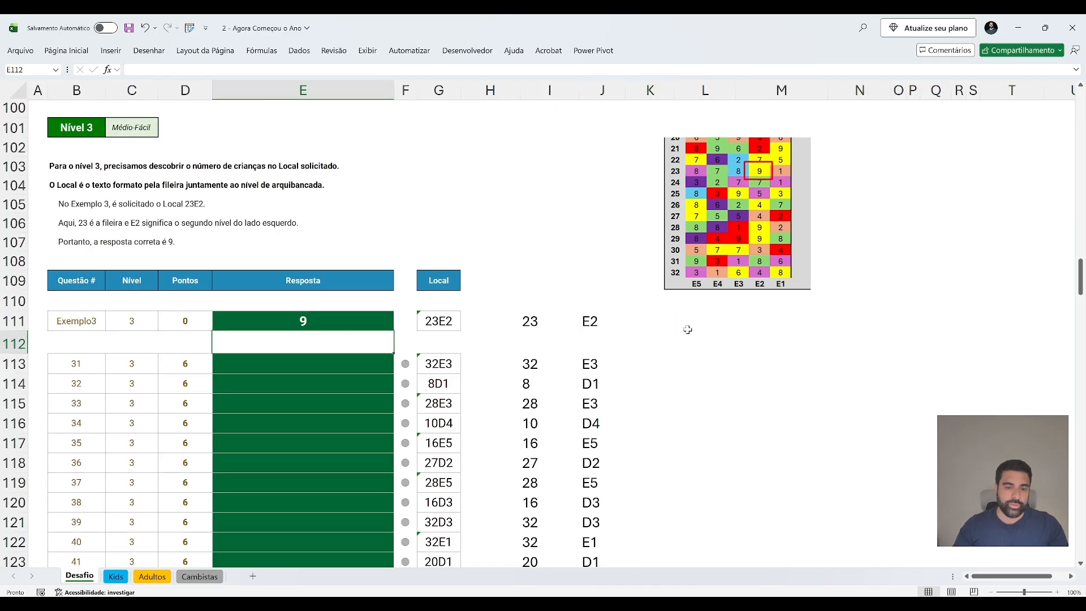
pyautogui.press('Down')
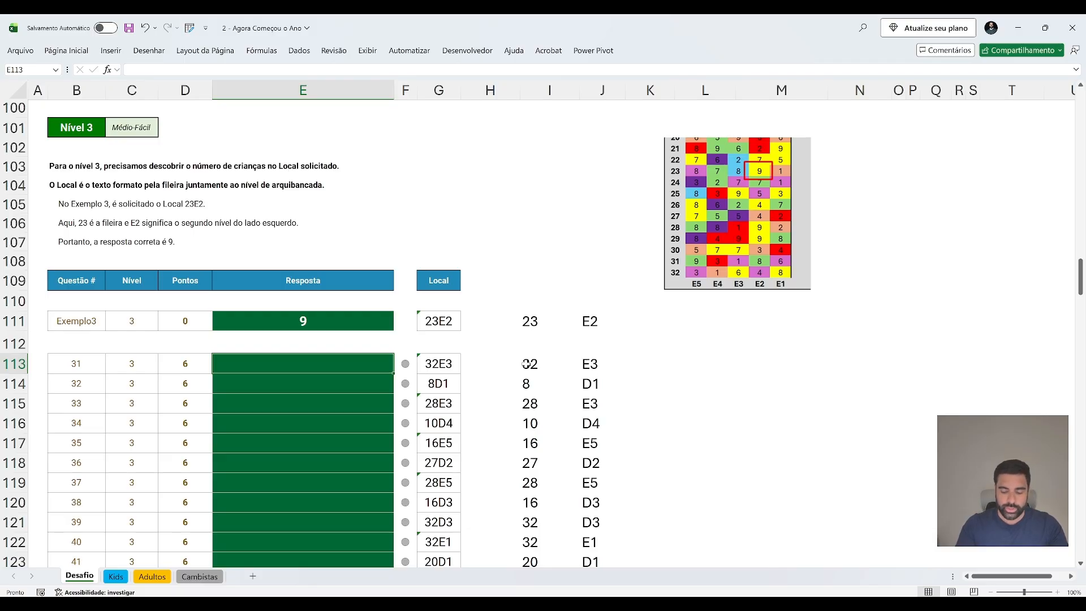
pyautogui.write('=procx')
pyautogui.press('Tab')
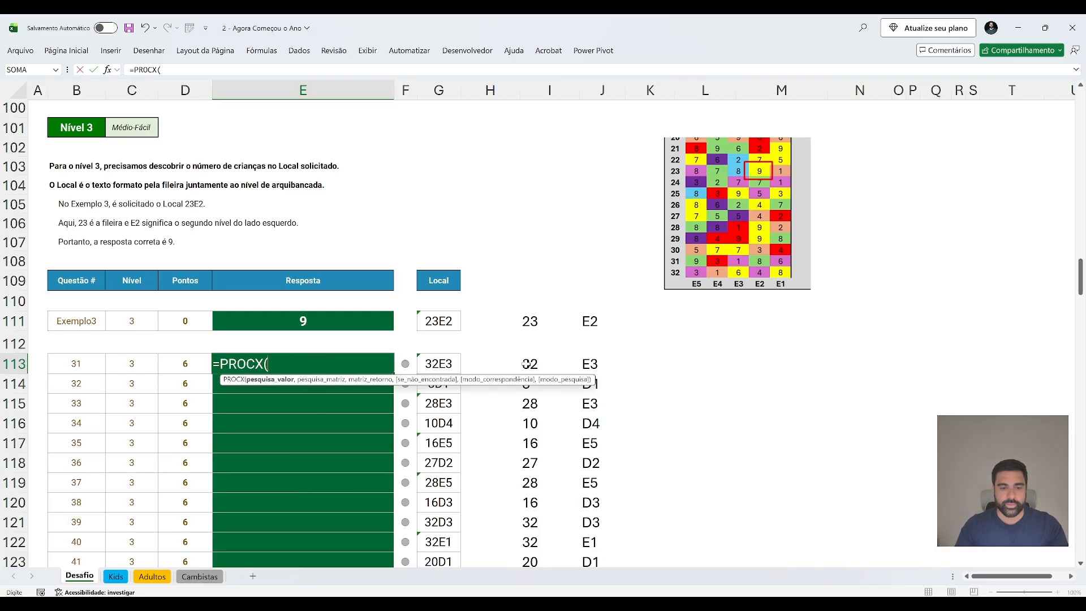
pyautogui.press('Right')
pyautogui.press('Right')
pyautogui.press('Right')
pyautogui.press('Right')
pyautogui.press('Right')
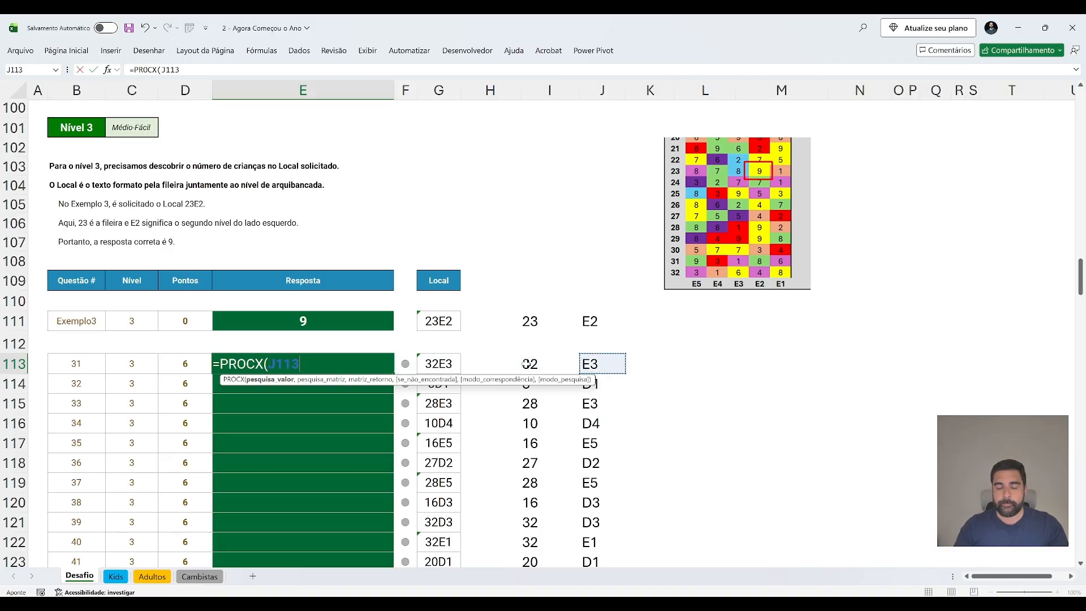
pyautogui.write(', niveis,')
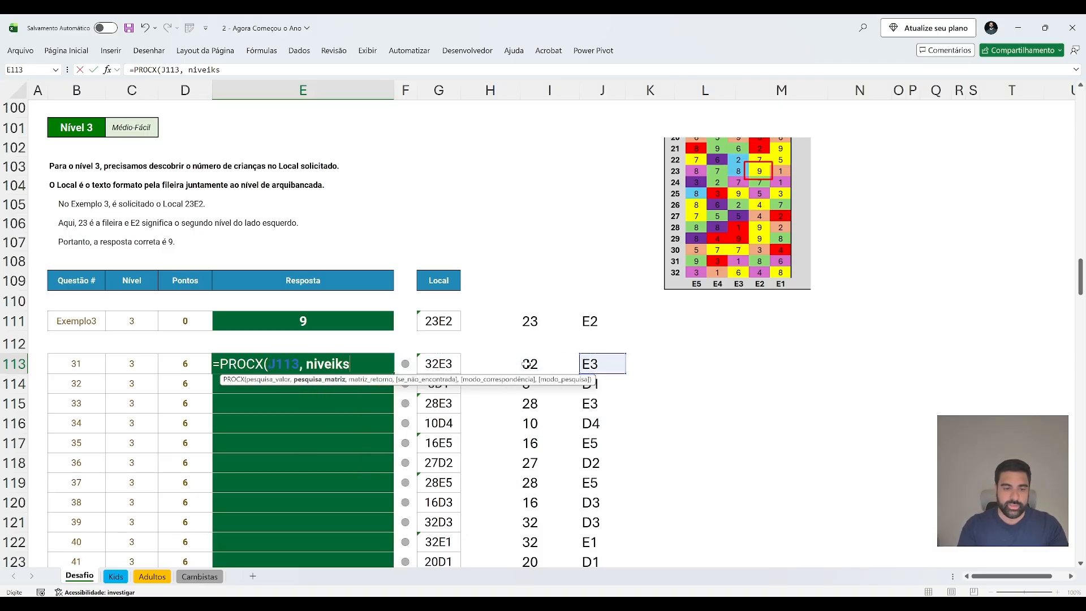
pyautogui.write(' kids)')
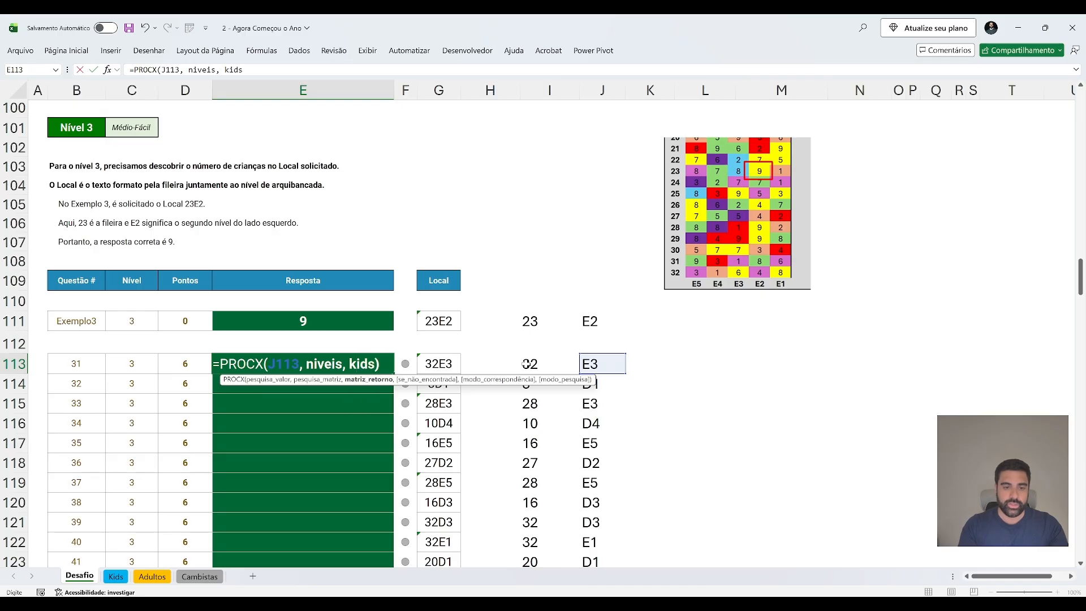
pyautogui.hotkey('ctrl', 'Return')
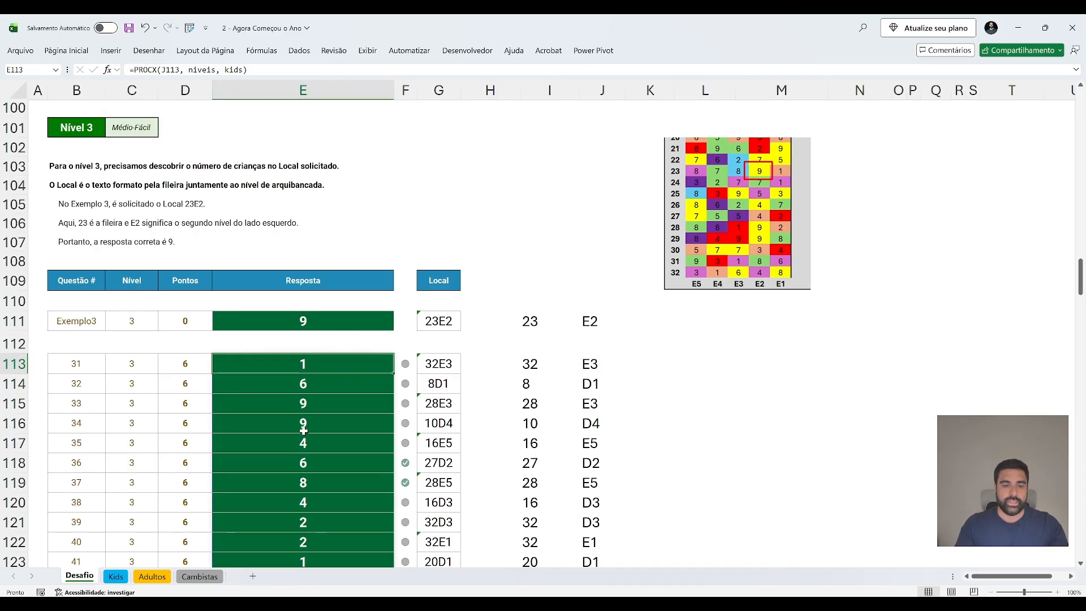
pyautogui.scroll(-7, 347, 332)
pyautogui.scroll(-4, 347, 411)
pyautogui.scroll(11, 357, 380)
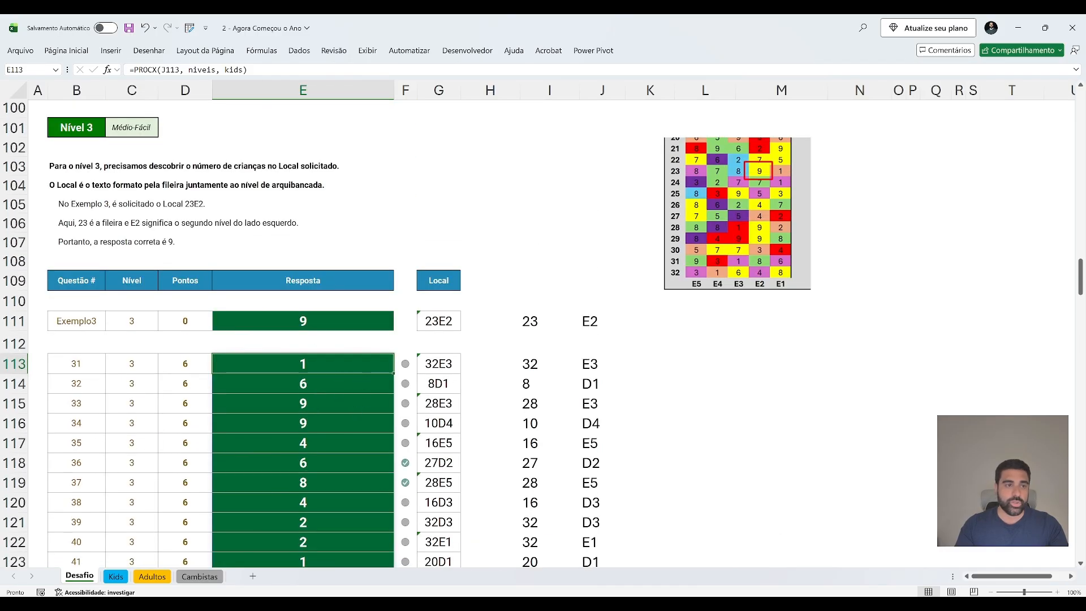
# Wrap the E113 lookup in ÍNDICE with I113 as the row number: =ÍNDICE(PROCX(J113, niveis, kids), I113).
pyautogui.press('F2')
pyautogui.write('ind')
pyautogui.press('Tab')
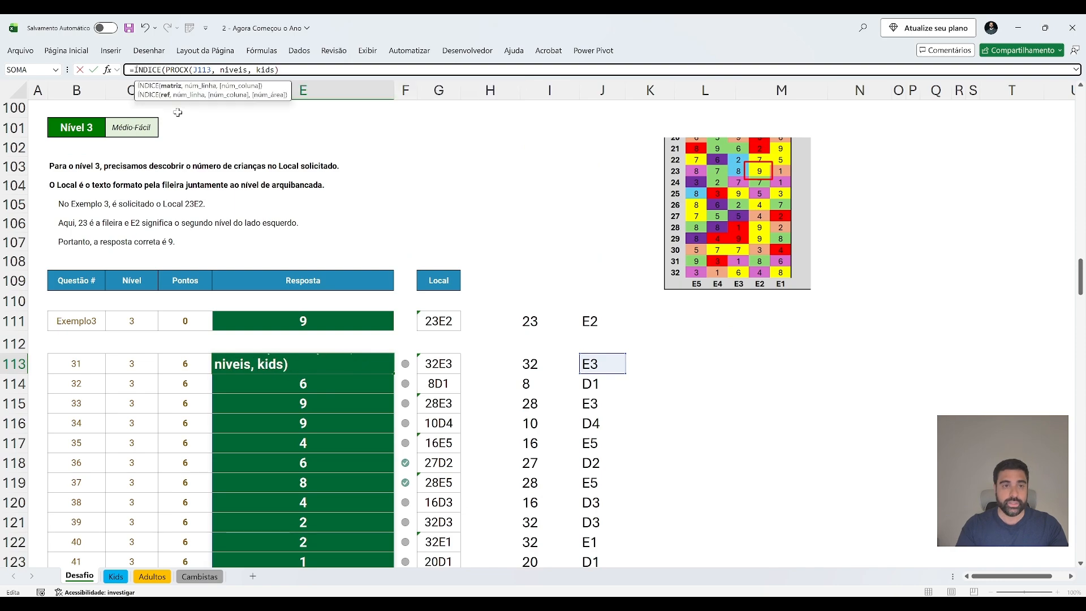
pyautogui.write(',')
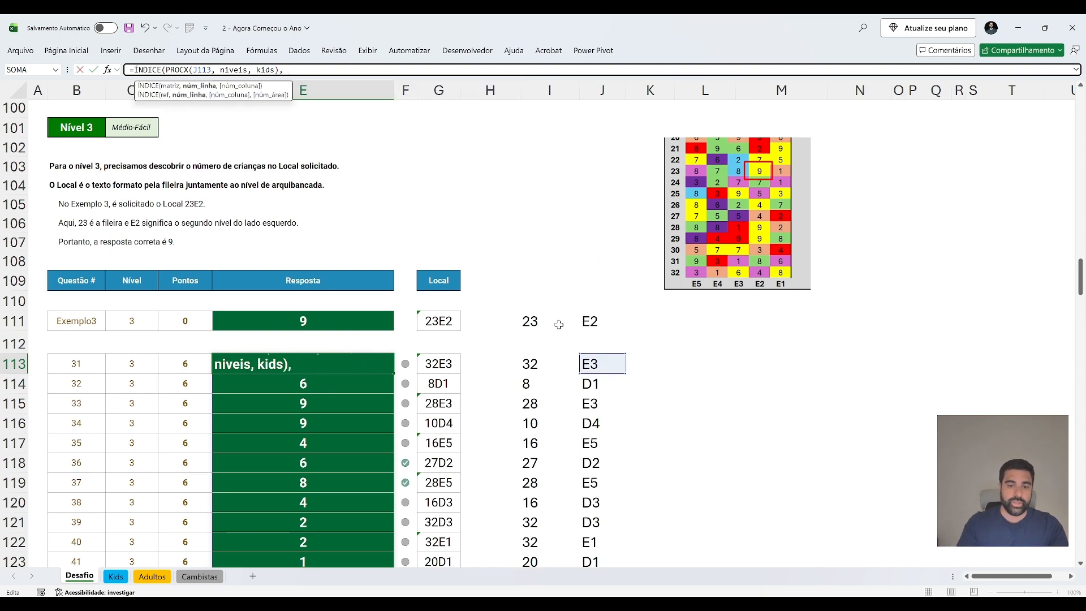
pyautogui.click(548, 367)
pyautogui.write(')')
pyautogui.press('Return')
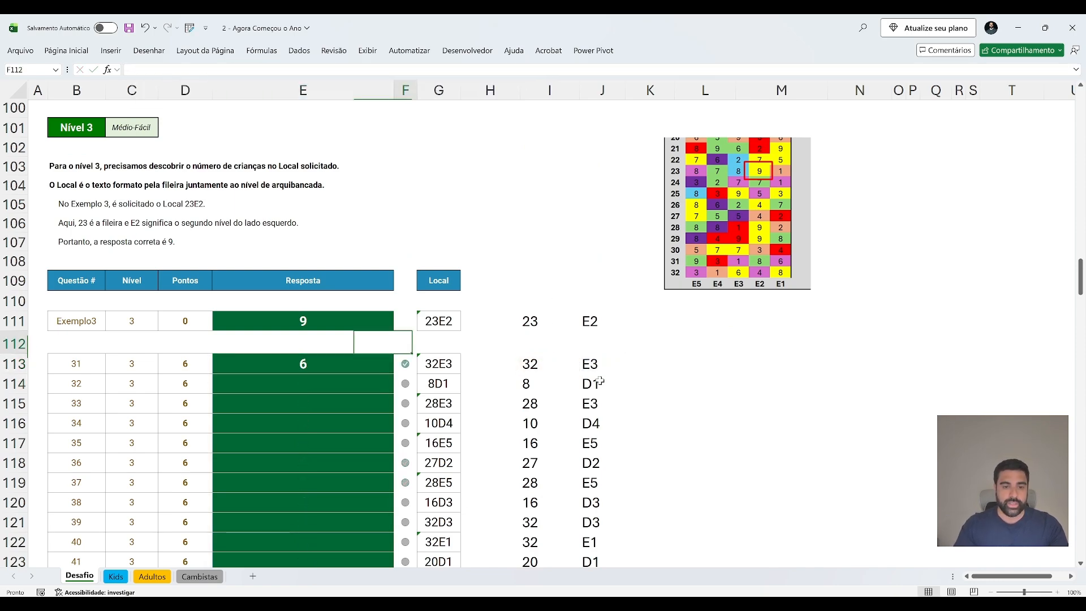
# Copy the ÍNDICE formula from E113 into the example answer E111 and the Nível 3 answers through E132.
pyautogui.press('Up')
pyautogui.hotkey('ctrl', 'c')
pyautogui.press('Up')
pyautogui.press('Up')
pyautogui.hotkey('ctrl', 'v')
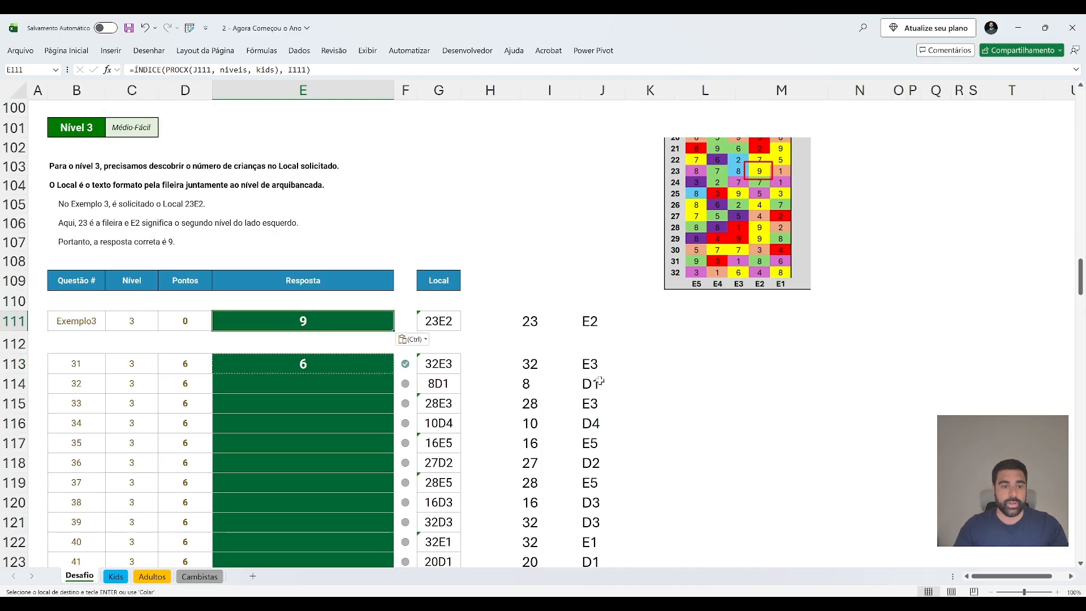
pyautogui.press('Down')
pyautogui.press('Down')
pyautogui.press('Left')
pyautogui.hotkey('ctrl', 'Down')
pyautogui.press('Right')
pyautogui.hotkey('ctrl', 'shift', 'Up')
pyautogui.hotkey('ctrl', 'v')
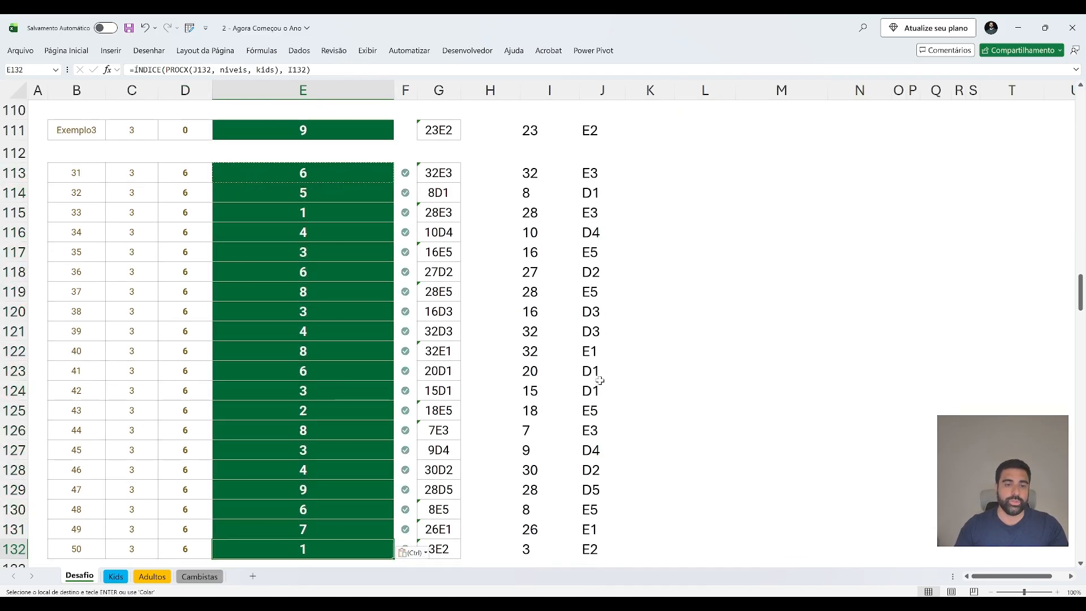
# Read the Nível 4 instructions and look over the Escola de Samba column in the question table.
pyautogui.scroll(-2, 306, 353)
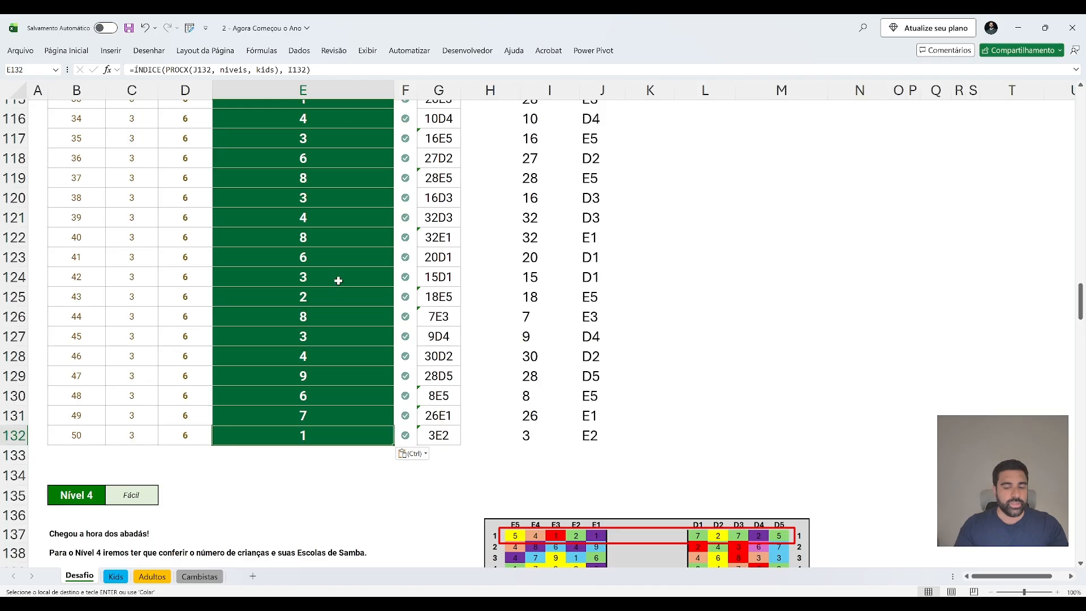
pyautogui.scroll(-5, 341, 271)
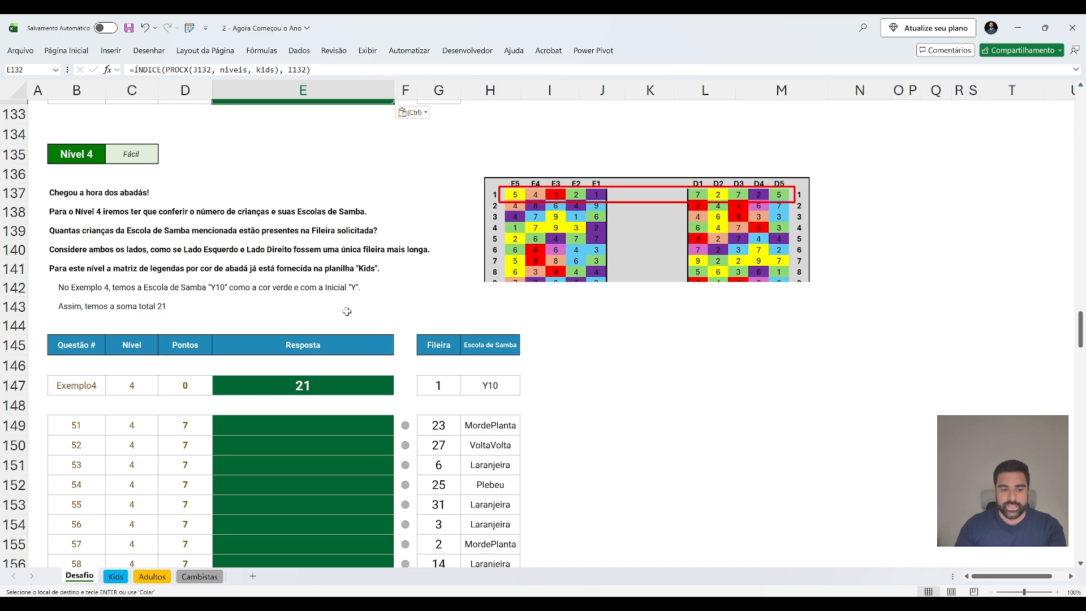
pyautogui.scroll(-2, 370, 363)
pyautogui.moveTo(504, 271); pyautogui.dragTo(490, 543)
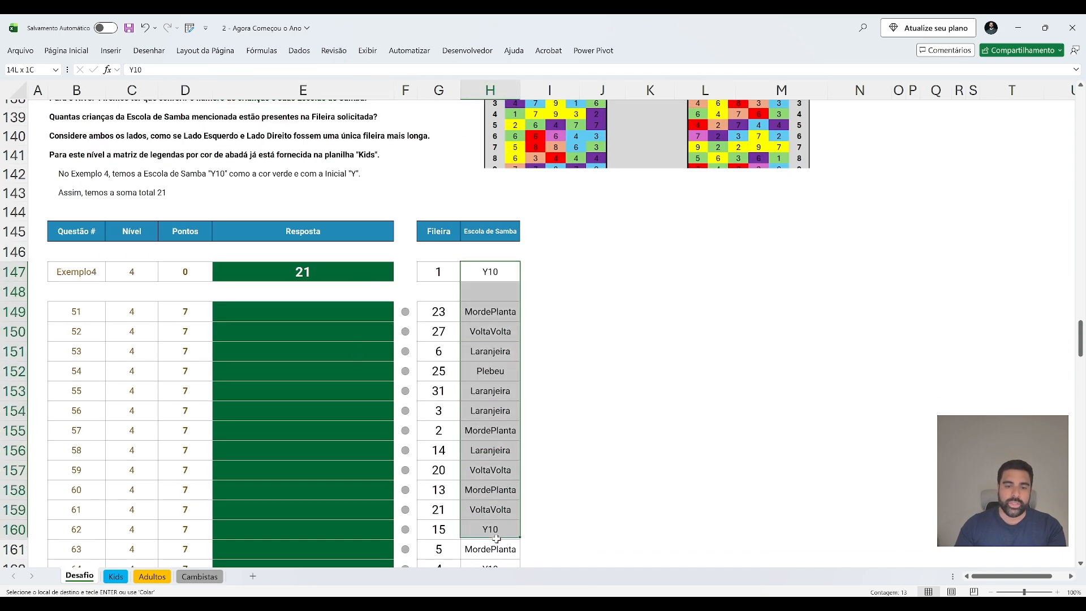
pyautogui.click(489, 365)
# On the Kids sheet, name the Escola de Samba list T4:T10 escolas.
pyautogui.click(115, 576)
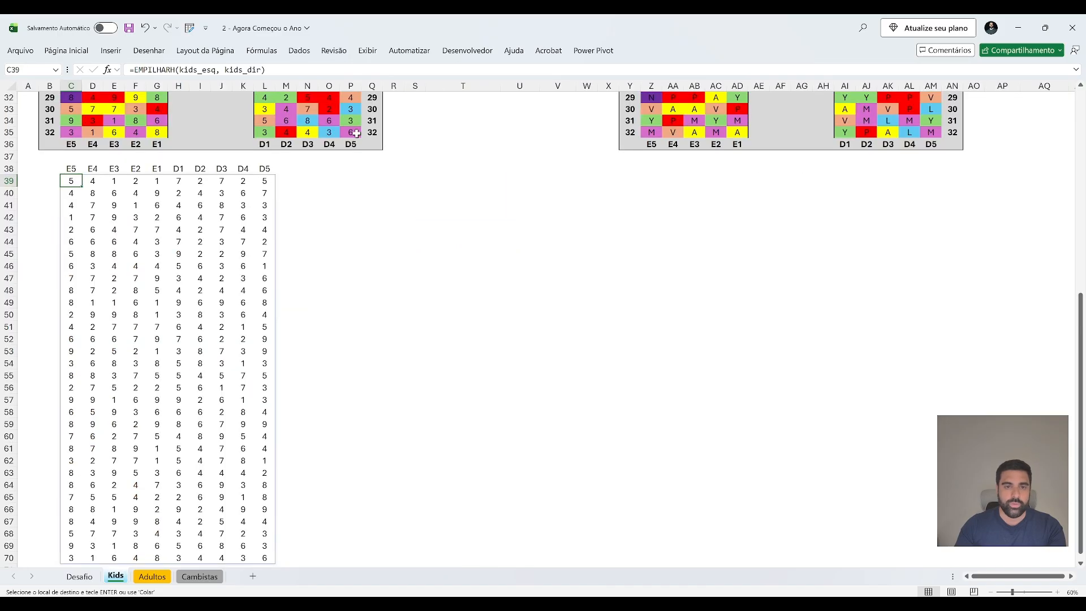
pyautogui.scroll(10, 392, 208)
pyautogui.moveTo(474, 133); pyautogui.dragTo(478, 195)
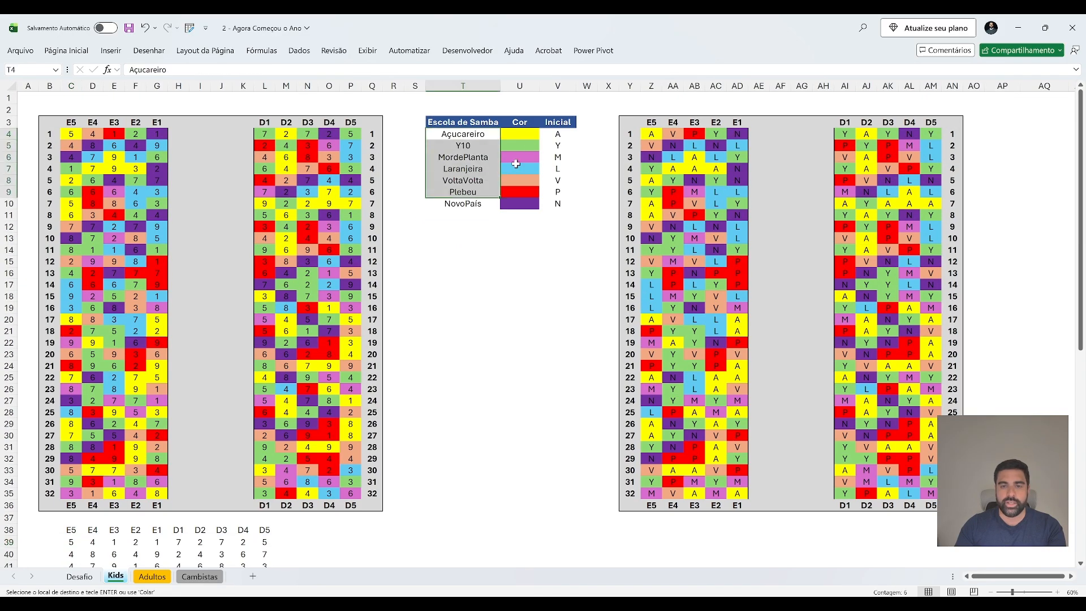
pyautogui.moveTo(474, 134); pyautogui.dragTo(478, 205)
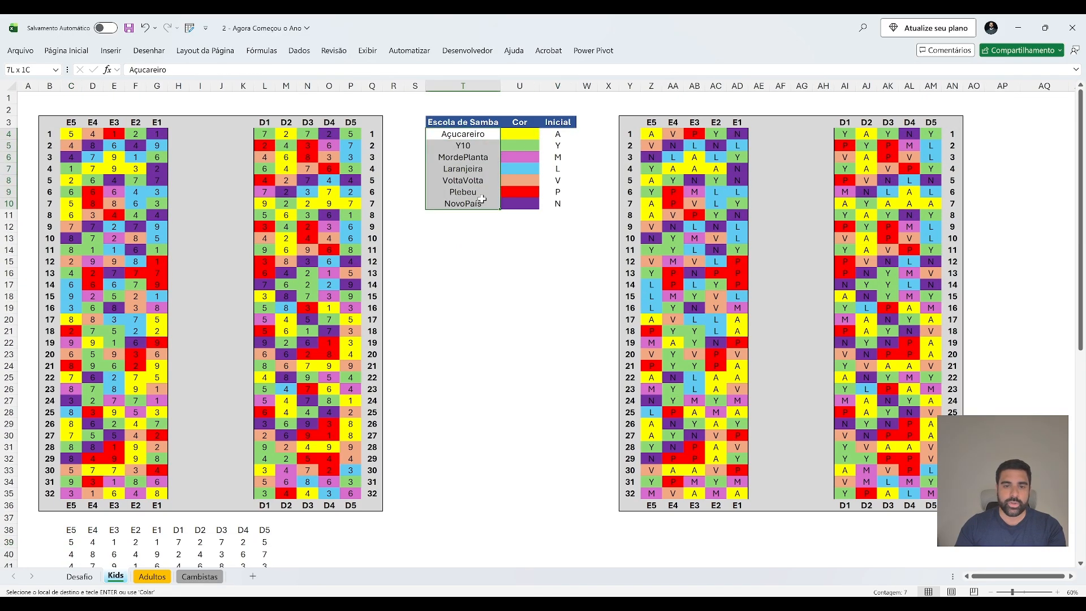
pyautogui.click(33, 70)
pyautogui.write('escolas')
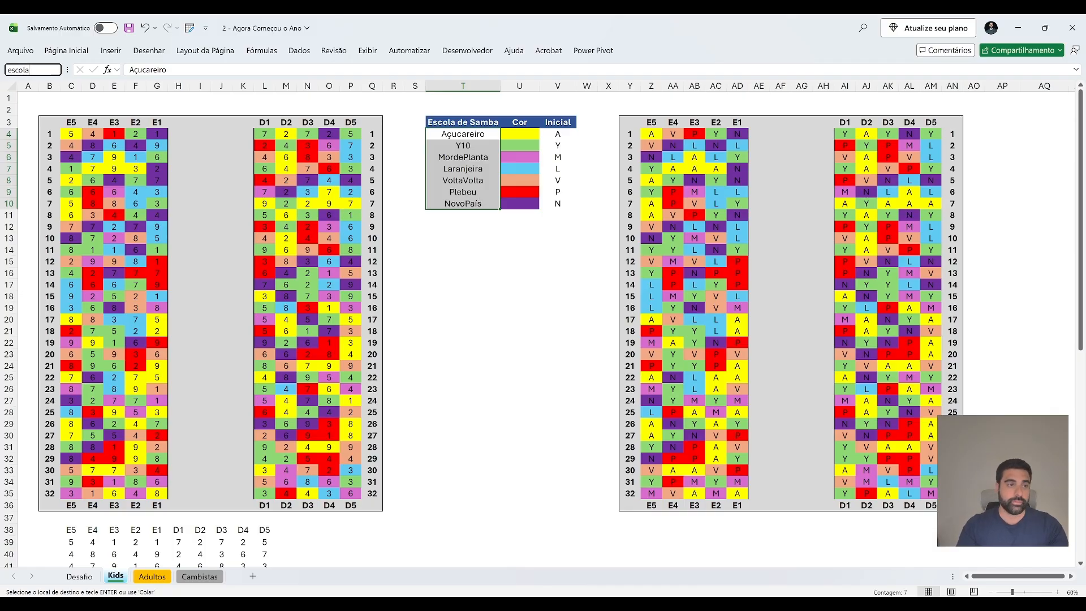
pyautogui.press('Return')
# Name the Inicial list V4:V10 iniciais.
pyautogui.moveTo(558, 134); pyautogui.dragTo(558, 203)
pyautogui.click(33, 69)
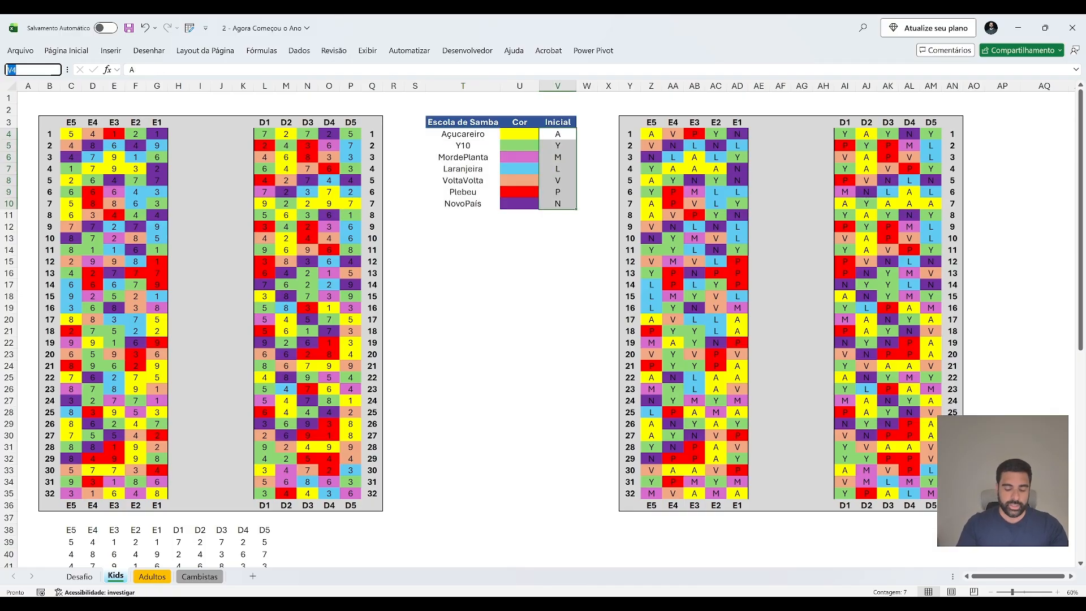
pyautogui.write('iniciais')
pyautogui.press('Return')
pyautogui.press('Up')
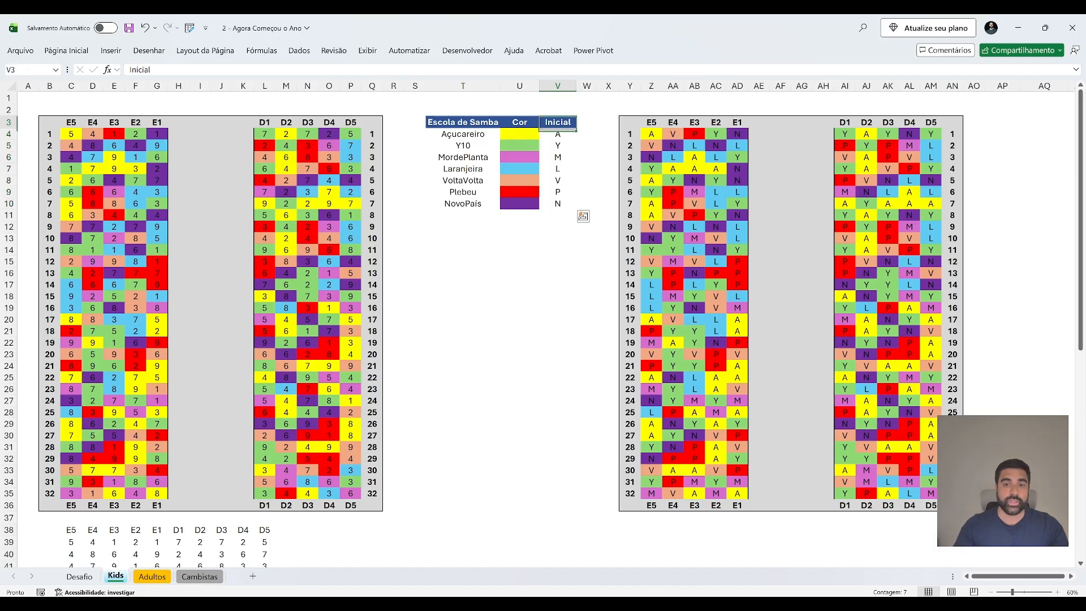
pyautogui.press('Right')
pyautogui.press('Right')
pyautogui.press('Right')
pyautogui.press('Down')
pyautogui.press('Right')
pyautogui.press('Down')
pyautogui.press('Up')
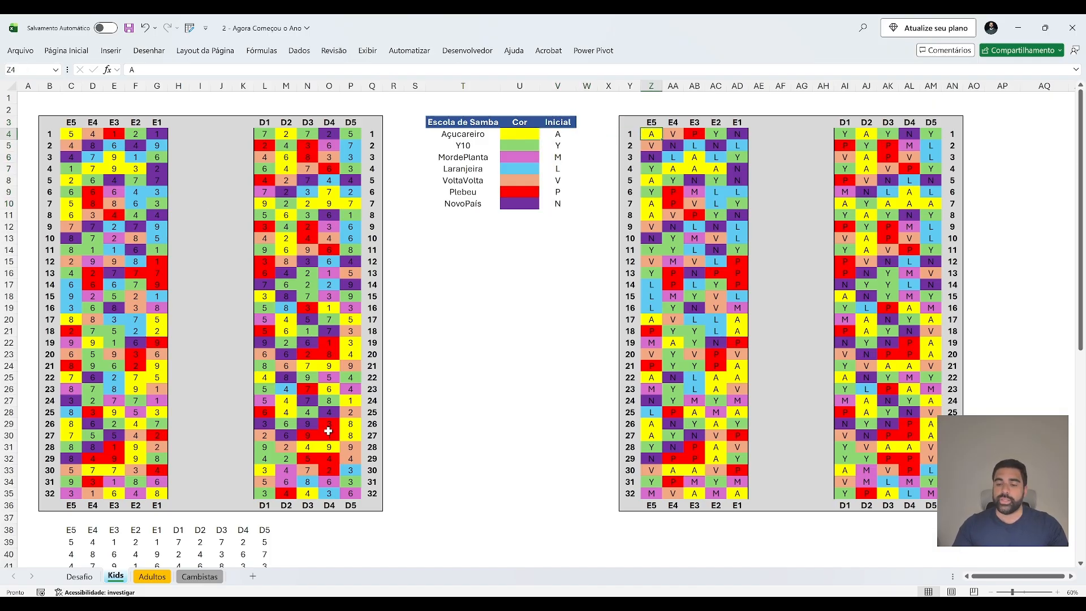
pyautogui.keyDown('shift'); pyautogui.click(737, 494); pyautogui.keyUp('shift')
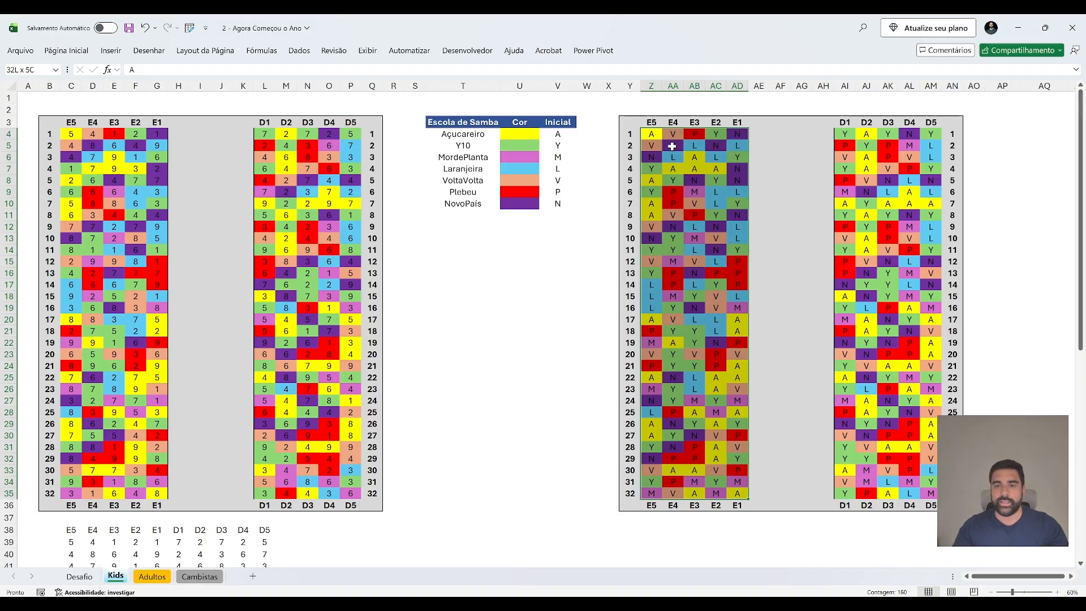
pyautogui.click(651, 136)
# Enter =niveis in Z38 to repeat the seat headers below the grid of school initials.
pyautogui.scroll(-4, 656, 266)
pyautogui.click(652, 384)
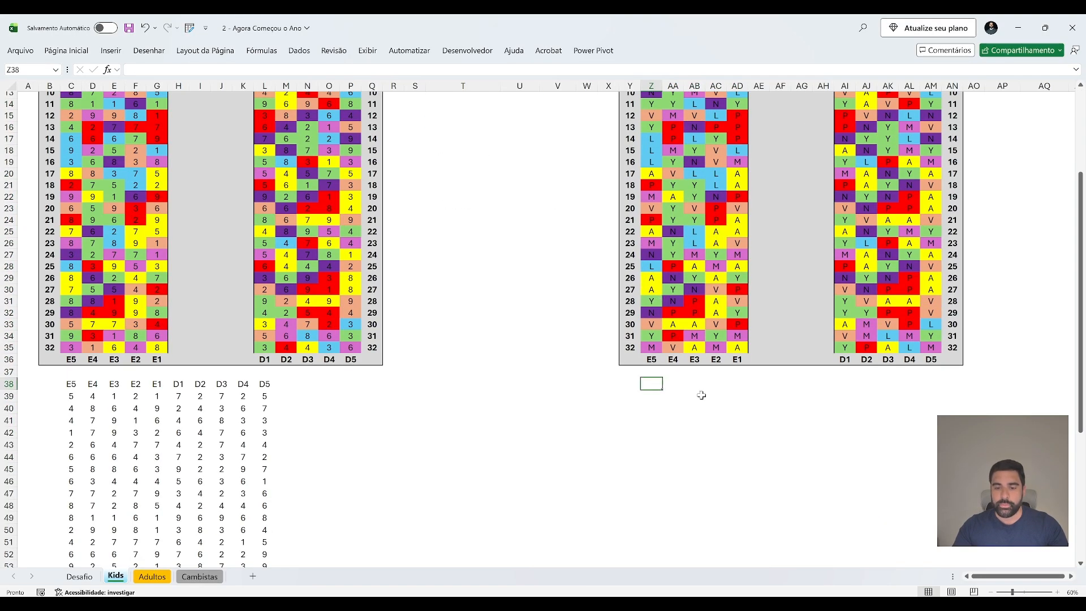
pyautogui.write('=niveis')
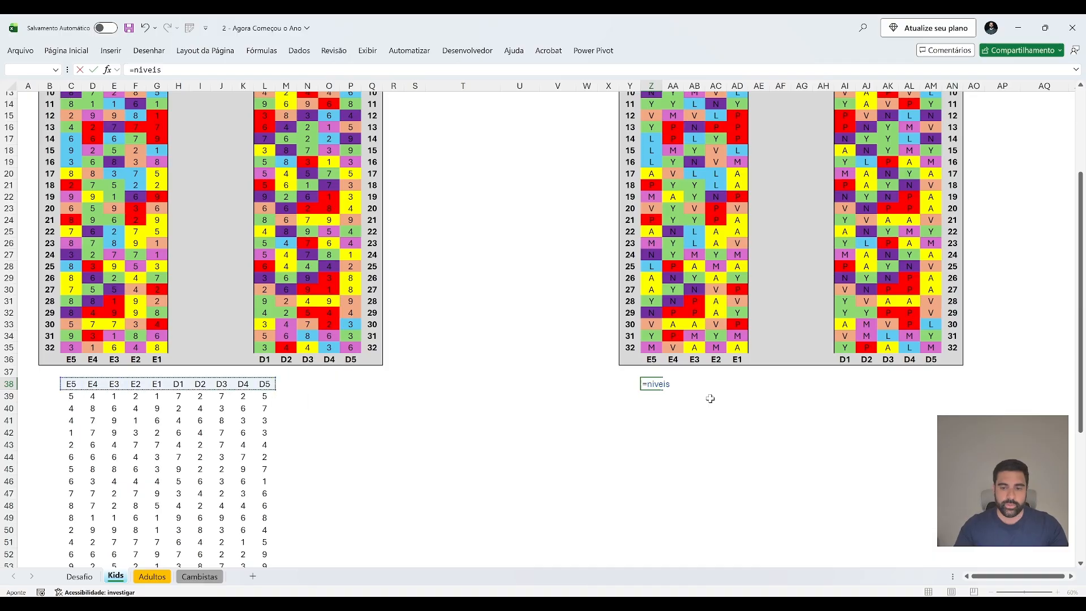
pyautogui.press('Tab')
pyautogui.press('Return')
# Start an EMPILHARH formula in Z39 with the left-side initials block Z4:AD35 as its first array.
pyautogui.write('=em')
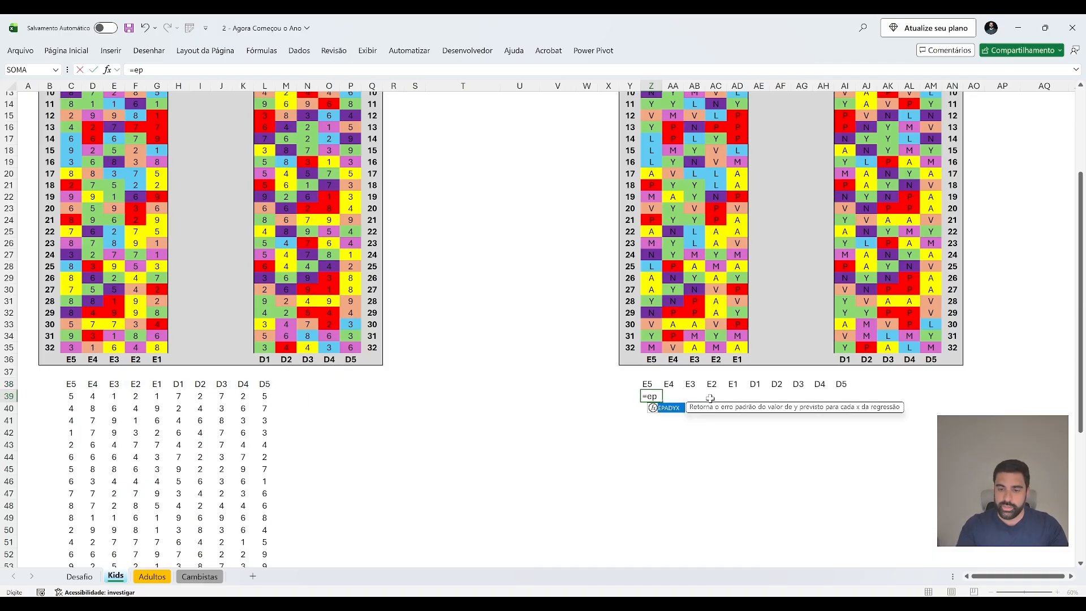
pyautogui.press('Tab')
pyautogui.hotkey('ctrl', 'Up')
pyautogui.hotkey('ctrl', 'Up')
pyautogui.hotkey('ctrl', 'Up')
pyautogui.press('Down')
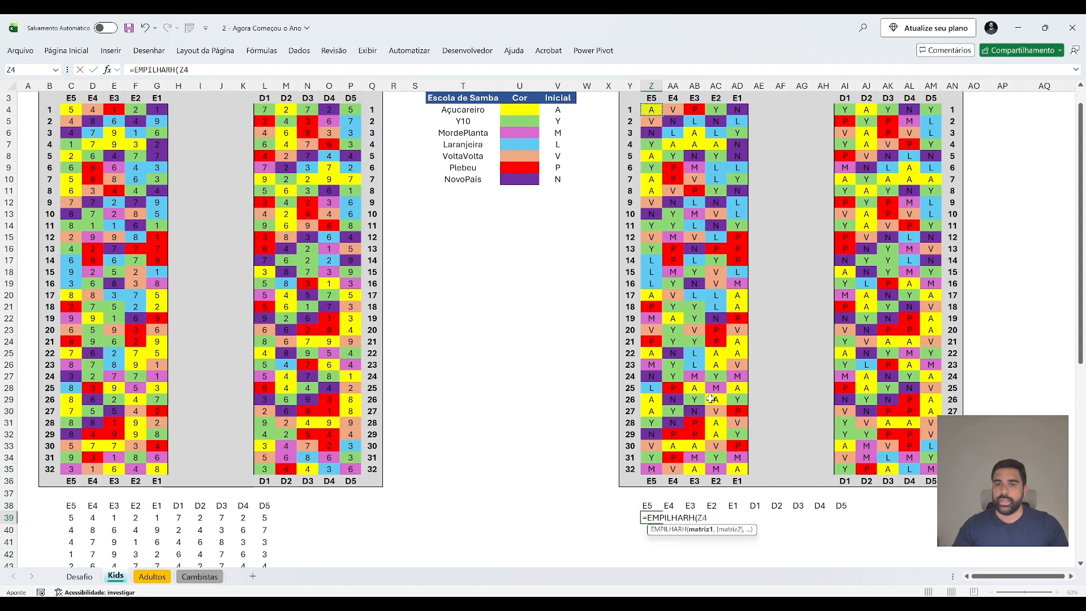
pyautogui.hotkey('ctrl', 'shift', 'Right')
pyautogui.hotkey('ctrl', 'shift', 'Down')
pyautogui.hotkey('shift', 'Up')
pyautogui.write(',')
# Add the right-side initials block AI4:AM35 as the second EMPILHARH array and enter the formula.
pyautogui.hotkey('ctrl', 'Up')
pyautogui.hotkey('ctrl', 'Up')
pyautogui.hotkey('ctrl', 'Up')
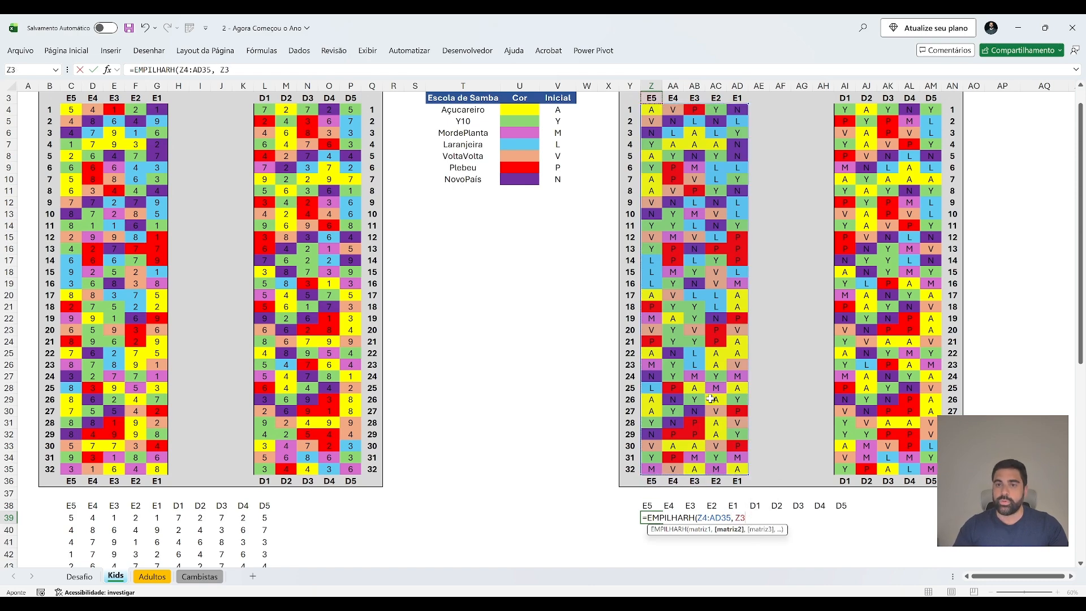
pyautogui.press('Down')
pyautogui.press('Right')
pyautogui.hotkey('ctrl', 'Right')
pyautogui.hotkey('ctrl', 'Right')
pyautogui.hotkey('ctrl', 'shift', 'Right')
pyautogui.hotkey('ctrl', 'shift', 'Down')
pyautogui.hotkey('shift', 'Up')
pyautogui.hotkey('shift', 'Left')
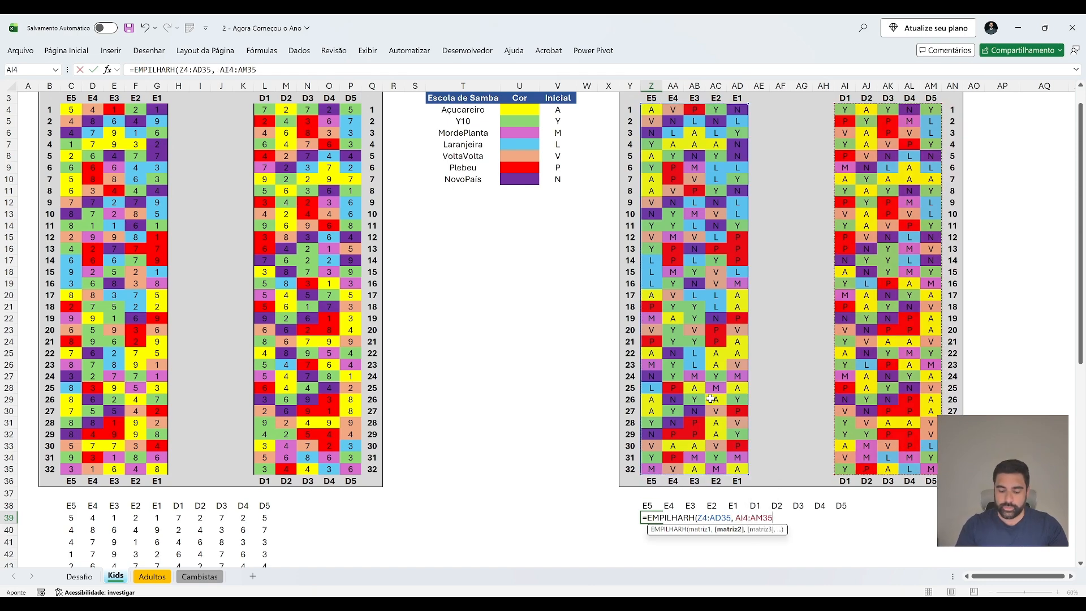
pyautogui.press('Return')
# Name the whole stacked initials result starting at Z39 kids_escolas.
pyautogui.press('Up')
pyautogui.scroll(-10, 710, 399)
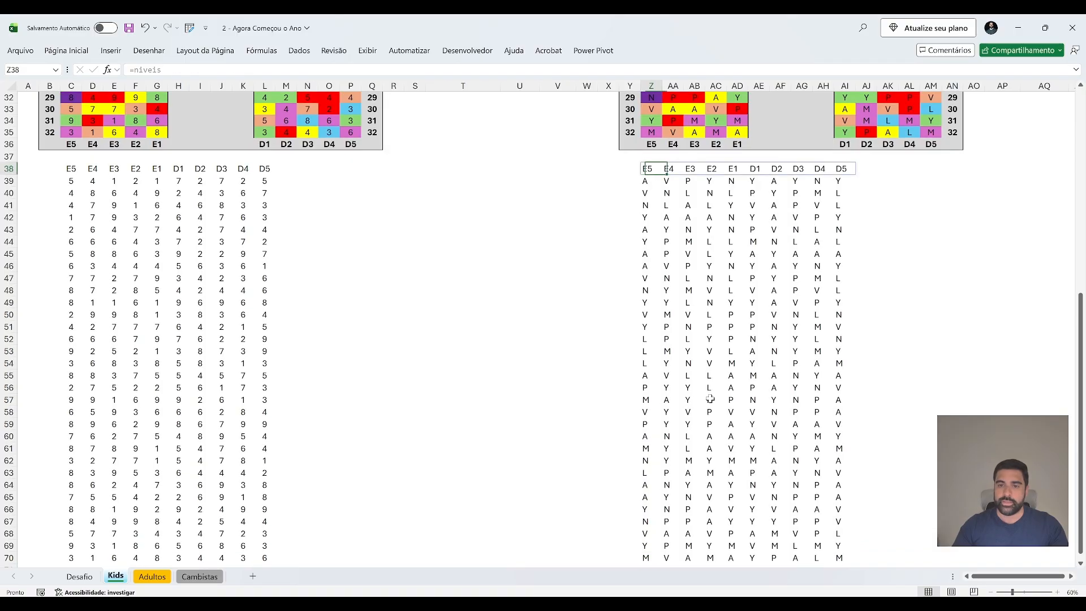
pyautogui.hotkey('ctrl', 'shift', 'Right')
pyautogui.hotkey('ctrl', 'shift', 'Down')
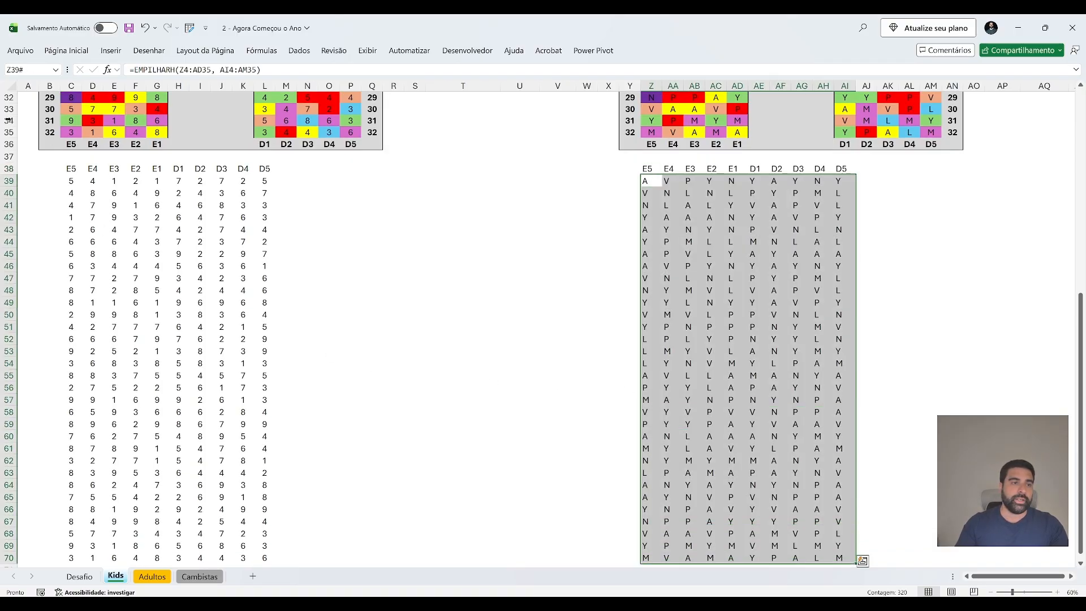
pyautogui.click(34, 69)
pyautogui.write('kids_e')
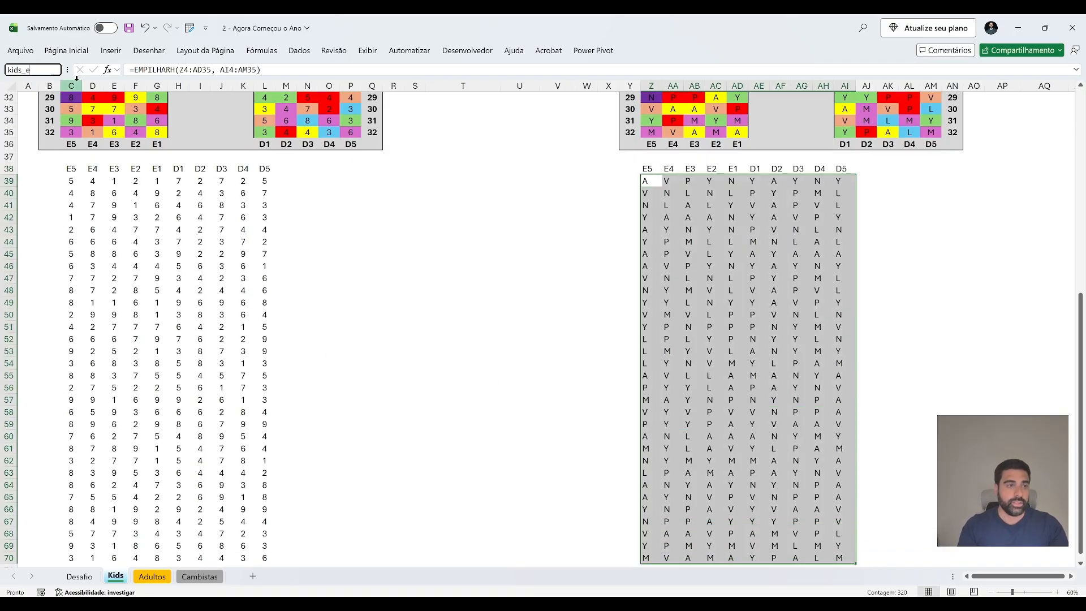
pyautogui.write('scolas')
pyautogui.press('Return')
pyautogui.press('Right')
pyautogui.press('Left')
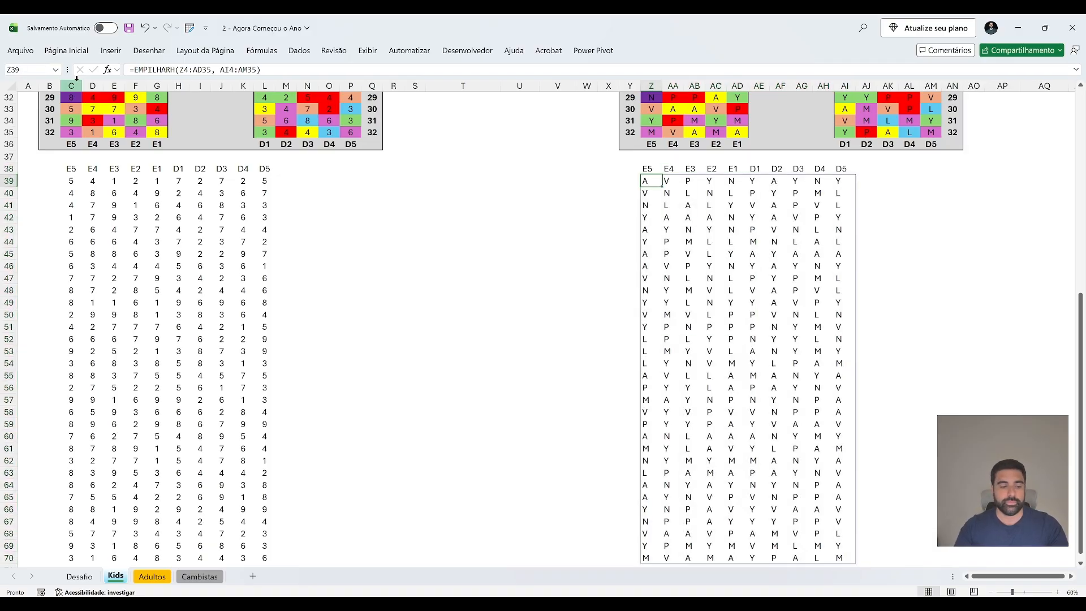
# Return to the Desafio sheet and review the Nível 4 example's Fileira and Escola de Samba.
pyautogui.hotkey('ctrl', 'pageup')
pyautogui.click(562, 283)
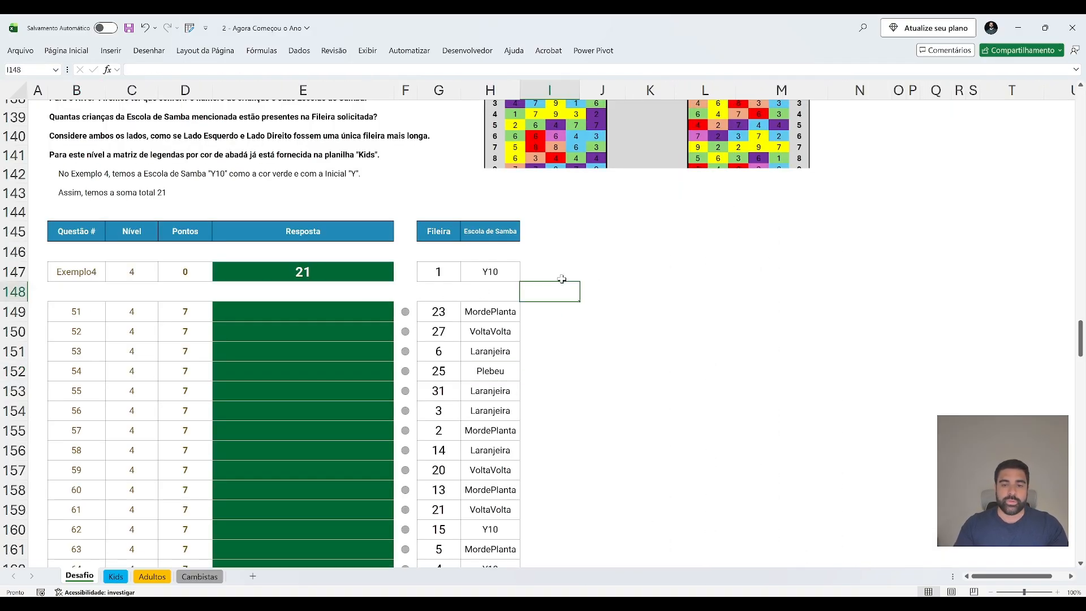
pyautogui.scroll(1, 566, 284)
pyautogui.click(617, 320)
pyautogui.scroll(1, 616, 318)
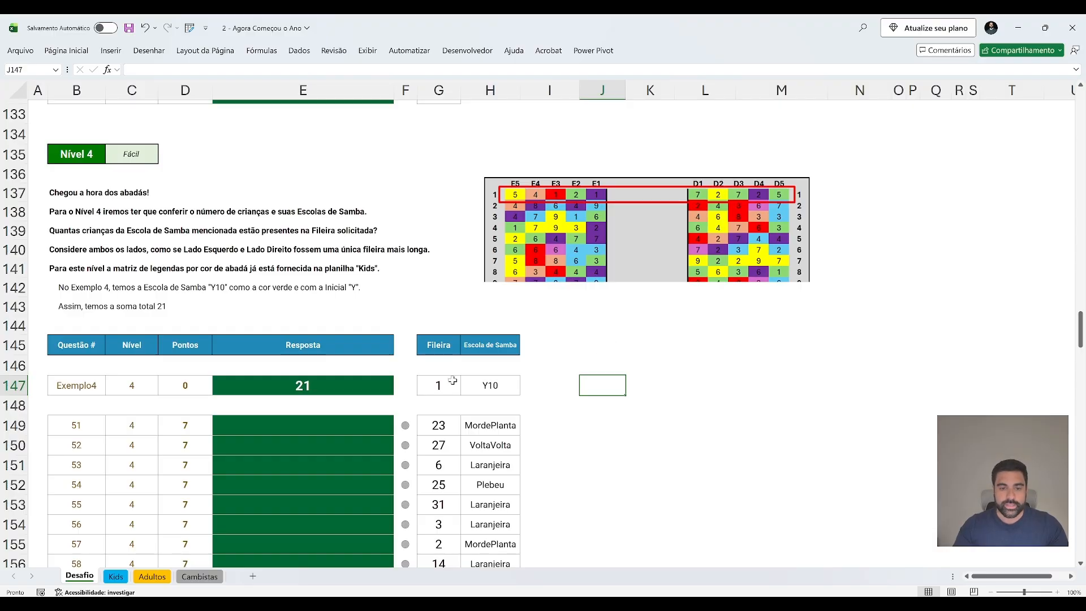
# On the Kids sheet, check the initial for Y10 and select every Y cell in row 1 of the initials grid.
pyautogui.hotkey('ctrl', 'pagedown')
pyautogui.scroll(10, 559, 318)
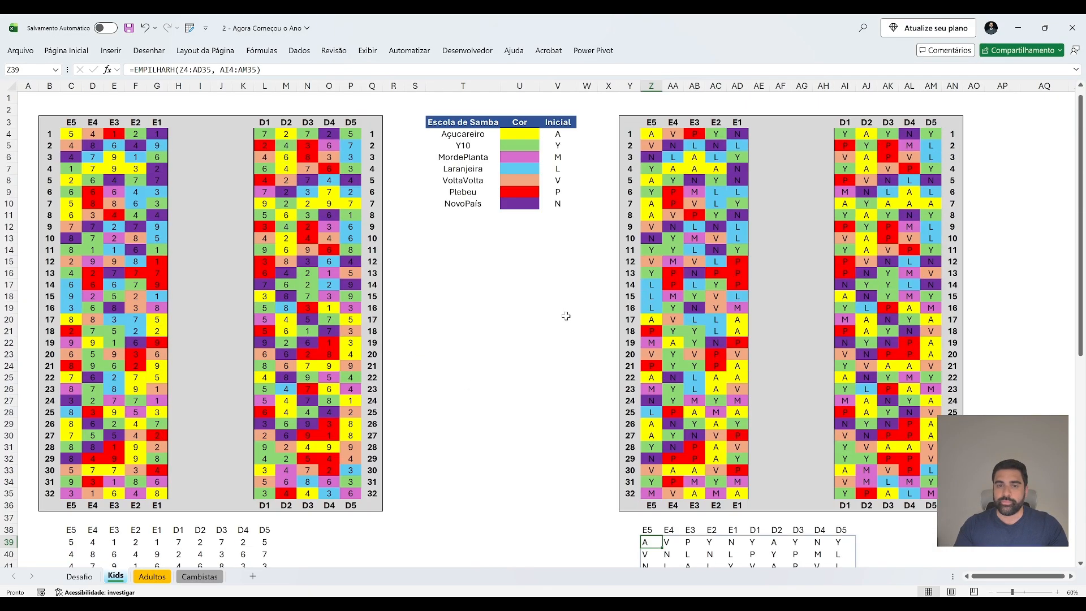
pyautogui.click(474, 146)
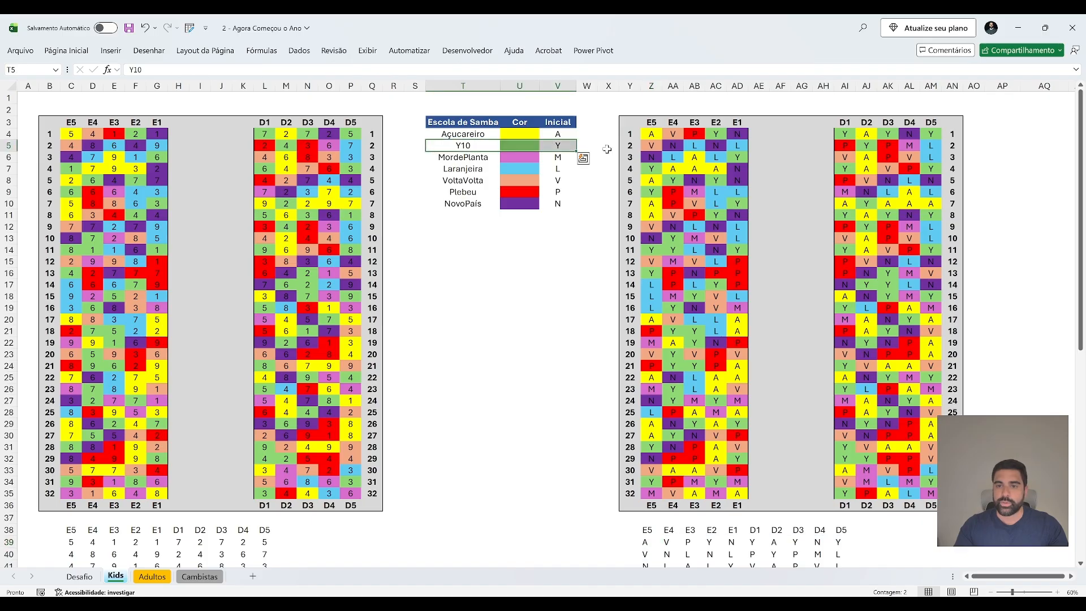
pyautogui.click(567, 148)
pyautogui.click(715, 135)
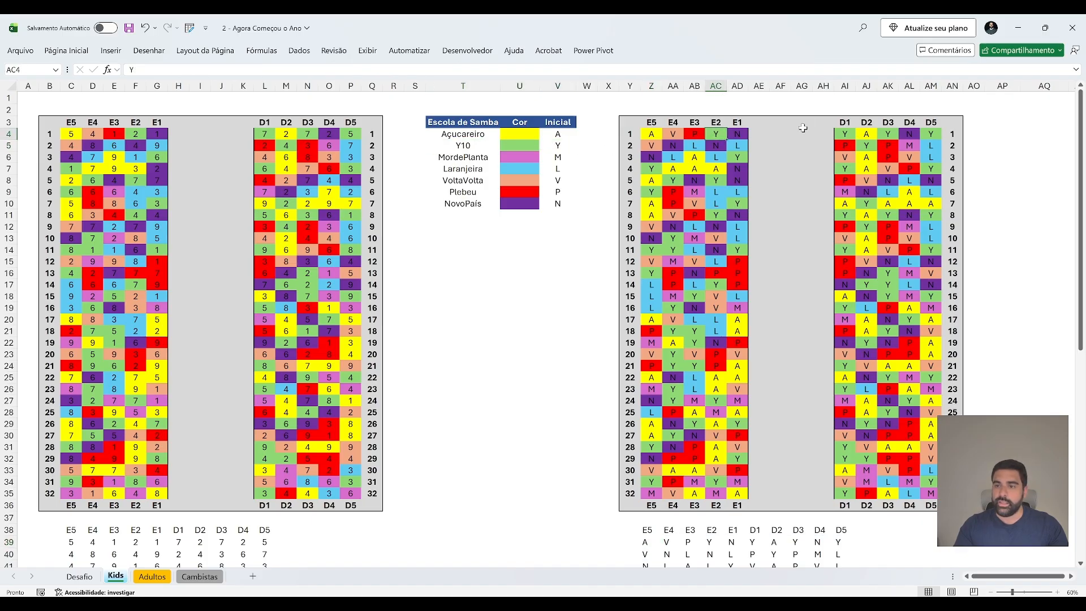
pyautogui.keyDown('ctrl'); pyautogui.click(851, 134); pyautogui.keyUp('ctrl')
pyautogui.keyDown('ctrl'); pyautogui.click(891, 134); pyautogui.keyUp('ctrl')
pyautogui.keyDown('ctrl'); pyautogui.click(936, 134); pyautogui.keyUp('ctrl')
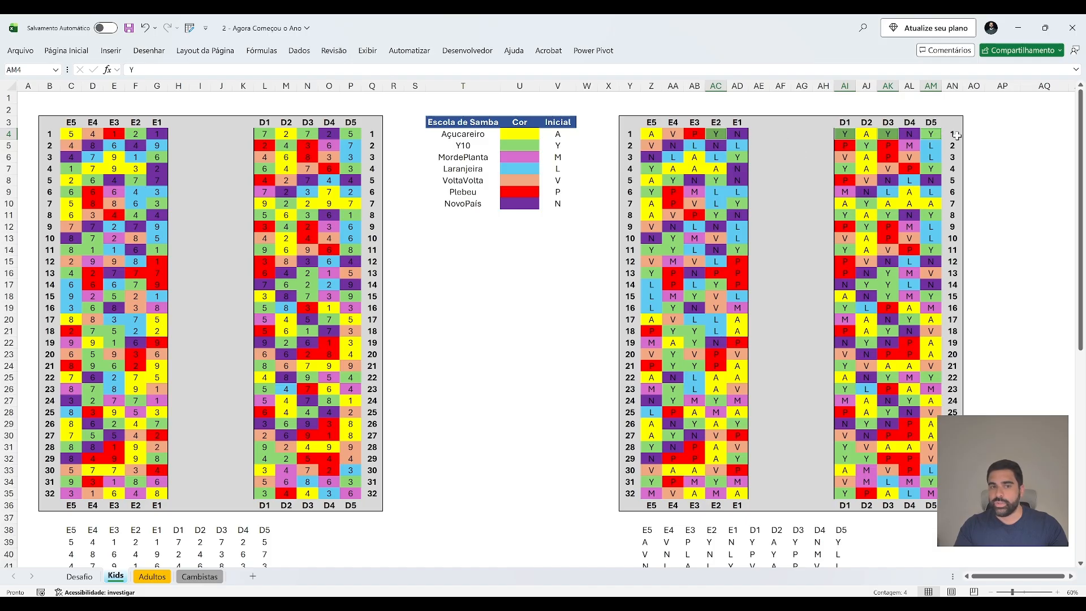
# Select the matching child counts F4, L4, N4 and P4 to check their sum.
pyautogui.click(141, 135)
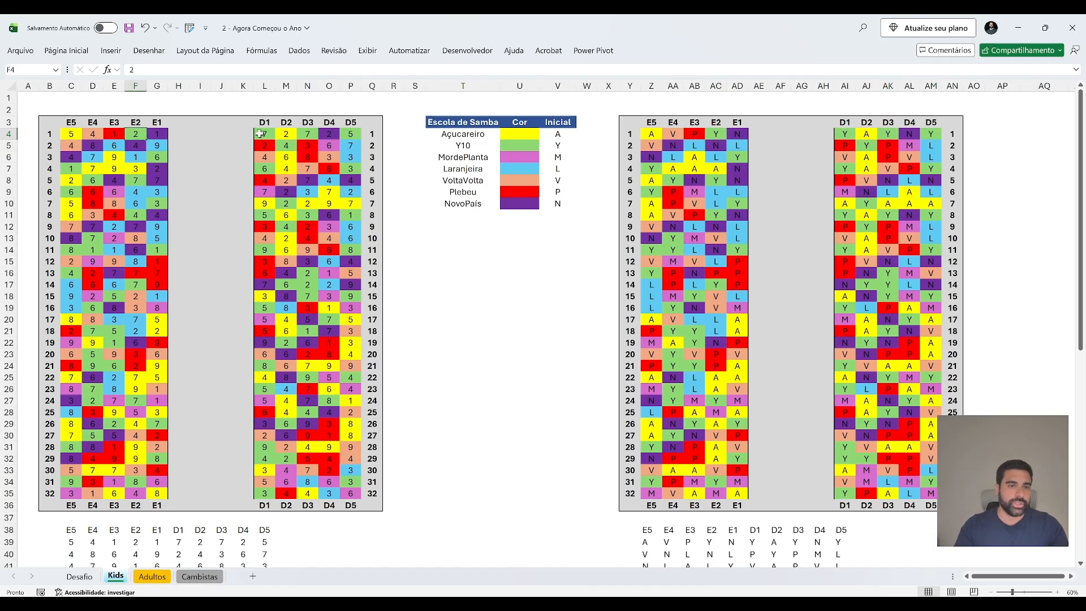
pyautogui.keyDown('ctrl'); pyautogui.click(265, 134); pyautogui.keyUp('ctrl')
pyautogui.keyDown('ctrl'); pyautogui.click(308, 134); pyautogui.keyUp('ctrl')
pyautogui.keyDown('ctrl'); pyautogui.click(350, 134); pyautogui.keyUp('ctrl')
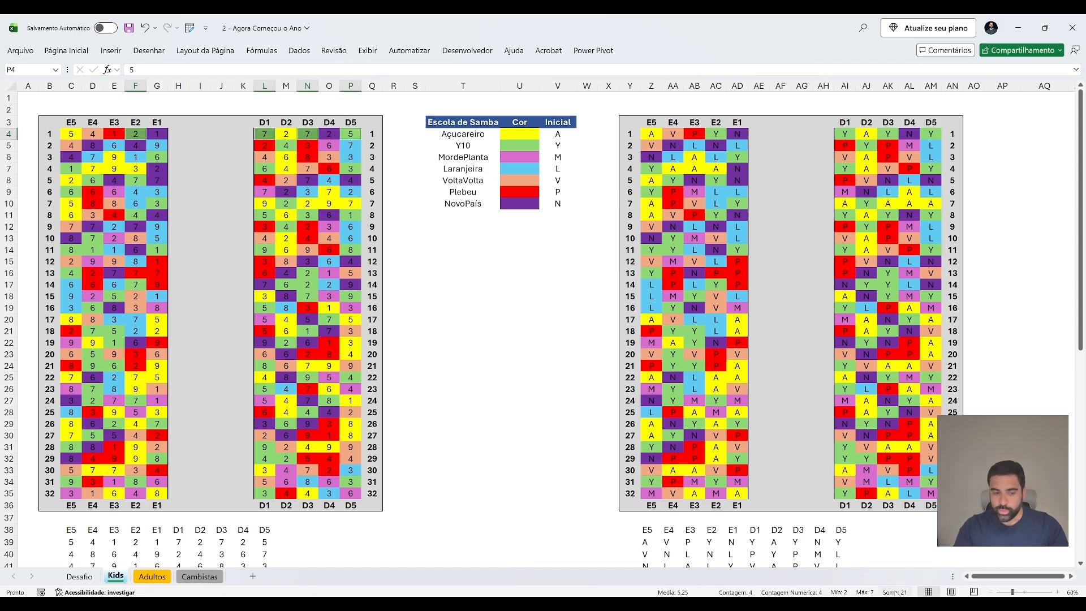
# On the Desafio sheet, enter =PROCX(H147, escolas, iniciais) in J147 to get the example school's initial.
pyautogui.hotkey('ctrl', 'pageup')
pyautogui.click(341, 384)
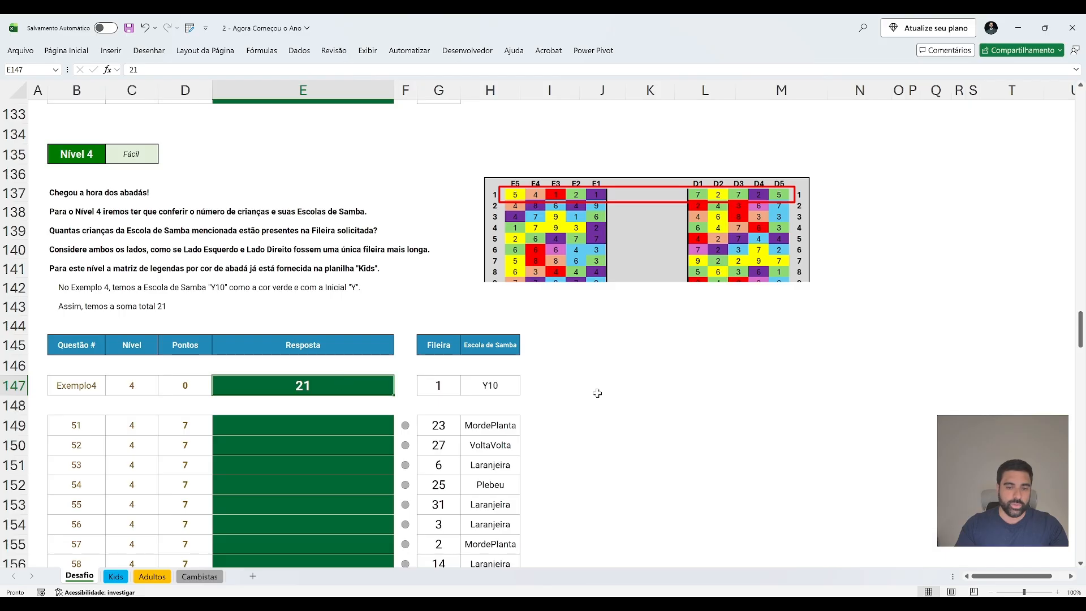
pyautogui.click(593, 403)
pyautogui.click(573, 425)
pyautogui.press('Up')
pyautogui.press('Up')
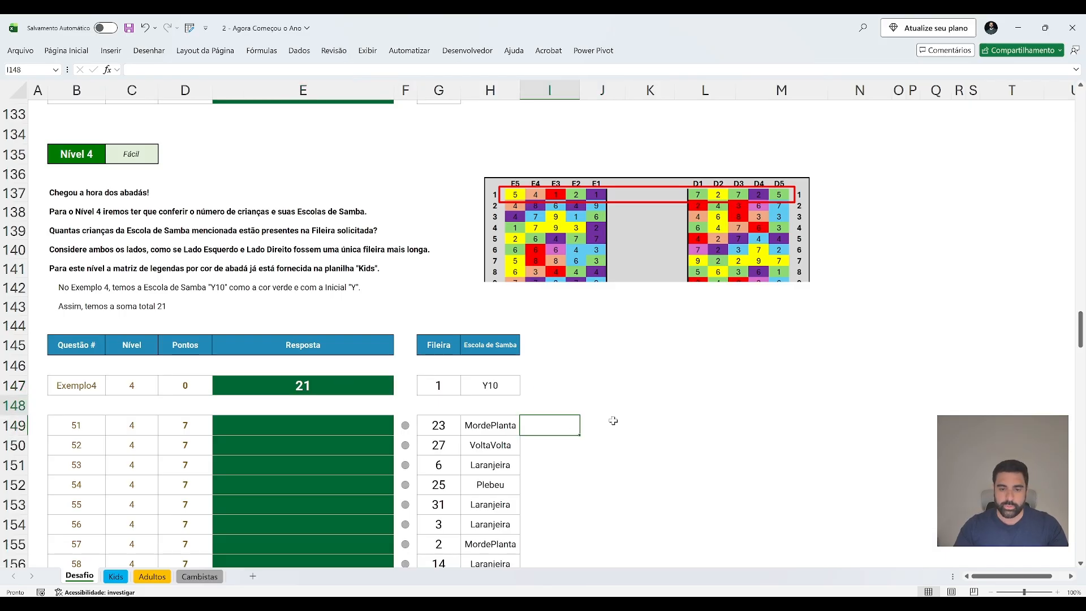
pyautogui.press('Right')
pyautogui.write('=pro')
pyautogui.press('Tab')
pyautogui.press('Left')
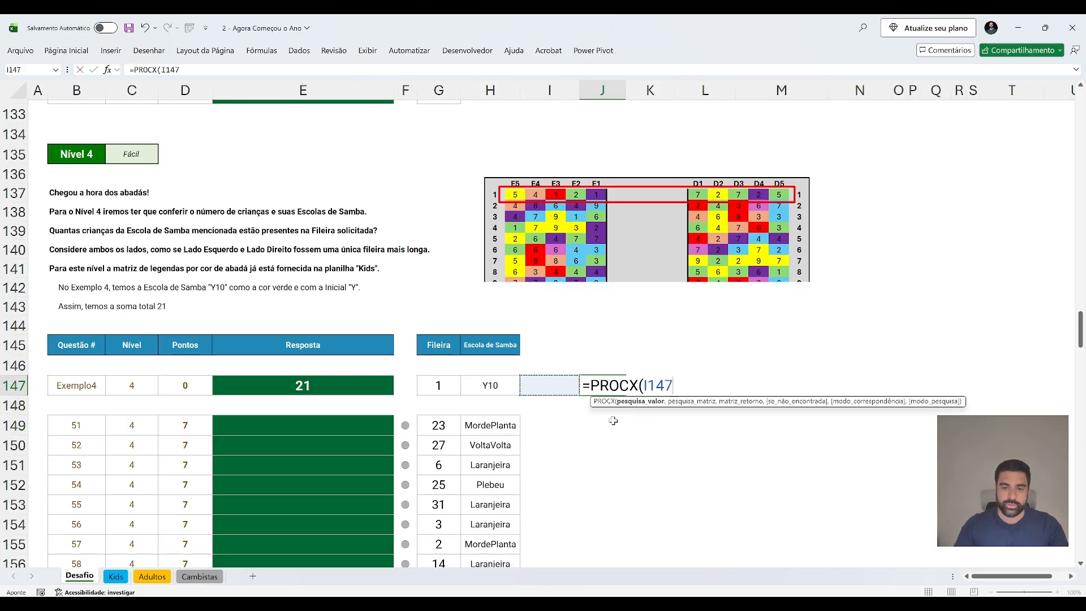
pyautogui.press('Left')
pyautogui.write(', escolas,')
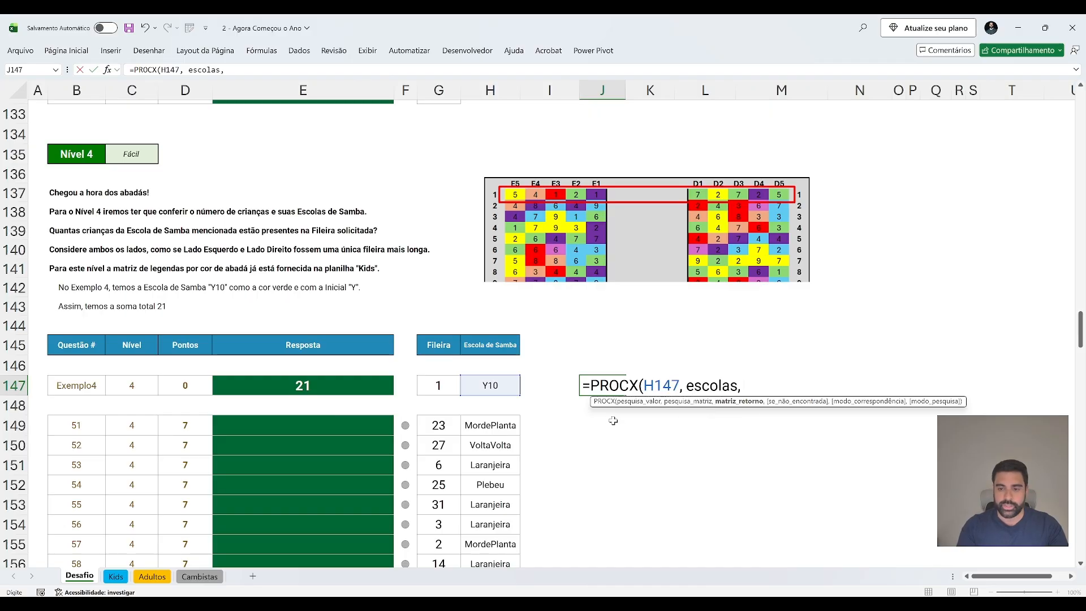
pyautogui.write(' iniciais)')
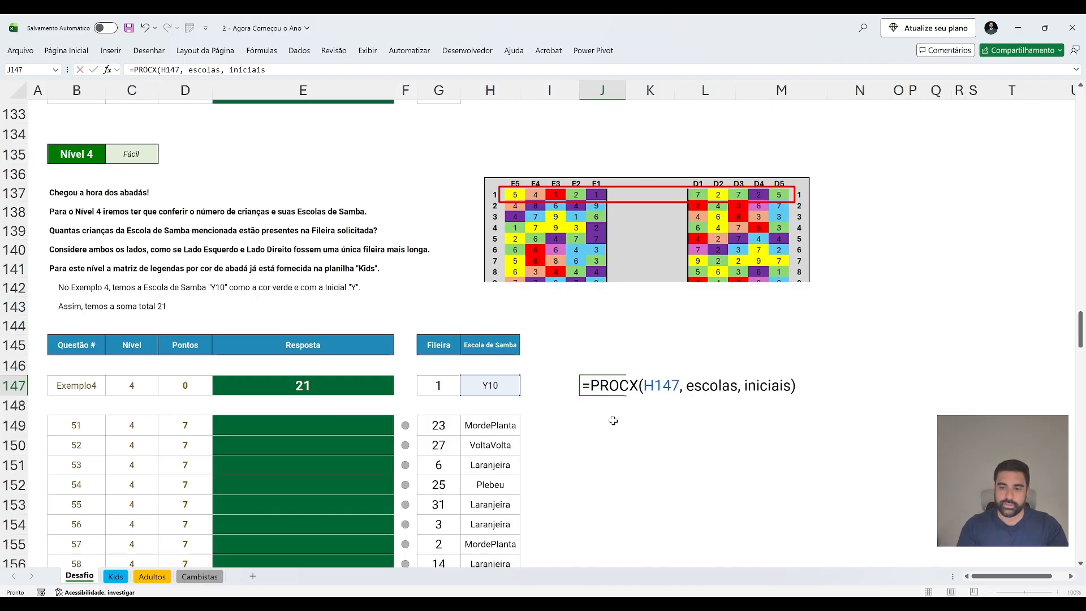
pyautogui.hotkey('ctrl', 'Return')
# Copy the initial lookup formula from J147 into J149:J168 for all Nível 4 questions.
pyautogui.hotkey('ctrl', 'c')
pyautogui.press('Down')
pyautogui.press('Down')
pyautogui.press('Left')
pyautogui.press('Left')
pyautogui.hotkey('ctrl', 'Down')
pyautogui.press('Right')
pyautogui.press('Right')
pyautogui.hotkey('ctrl', 'shift', 'Up')
pyautogui.hotkey('shift', 'Down')
pyautogui.hotkey('shift', 'Down')
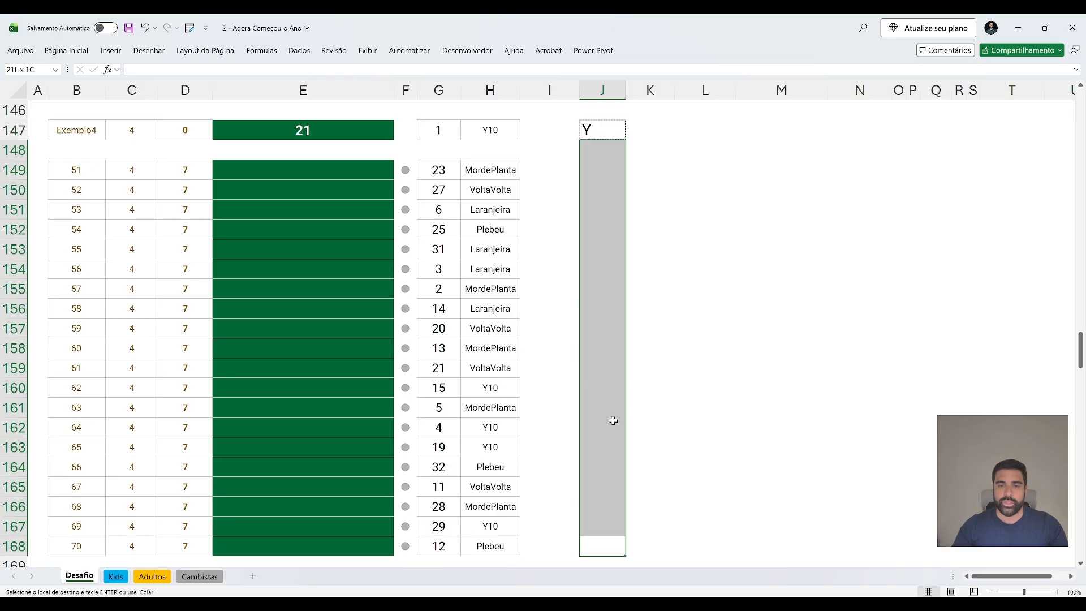
pyautogui.hotkey('ctrl', 'v')
pyautogui.press('Right')
pyautogui.press('Left')
# In L147, start a SE formula whose test uses ÍNDICE on the kids_escolas range.
pyautogui.hotkey('ctrl', 'Up')
pyautogui.hotkey('ctrl', 'Up')
pyautogui.press('Right')
pyautogui.press('Right')
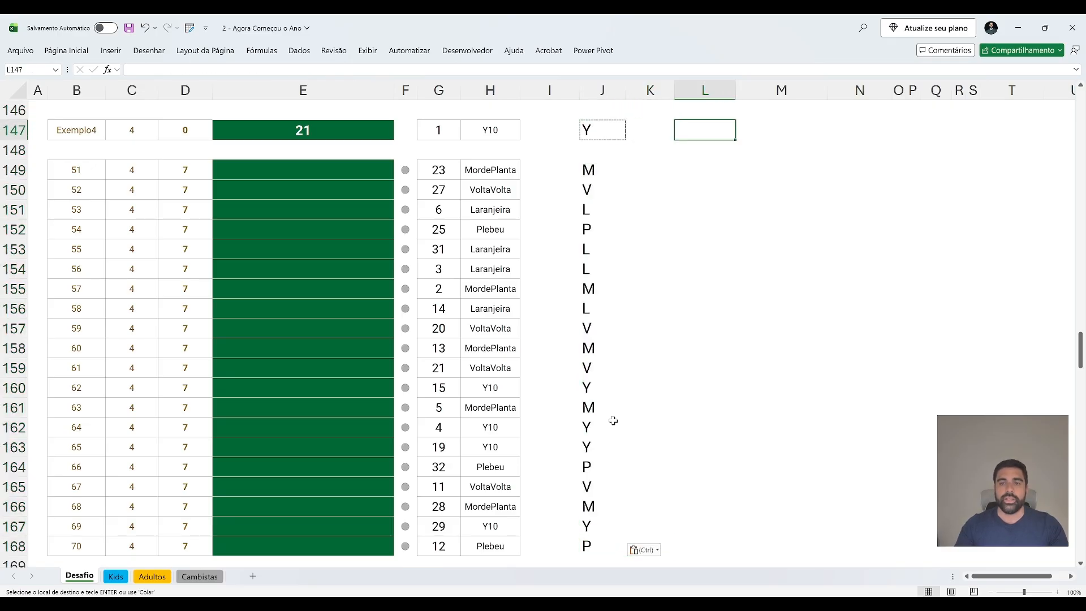
pyautogui.scroll(2, 686, 410)
pyautogui.scroll(1, 687, 411)
pyautogui.press('Right')
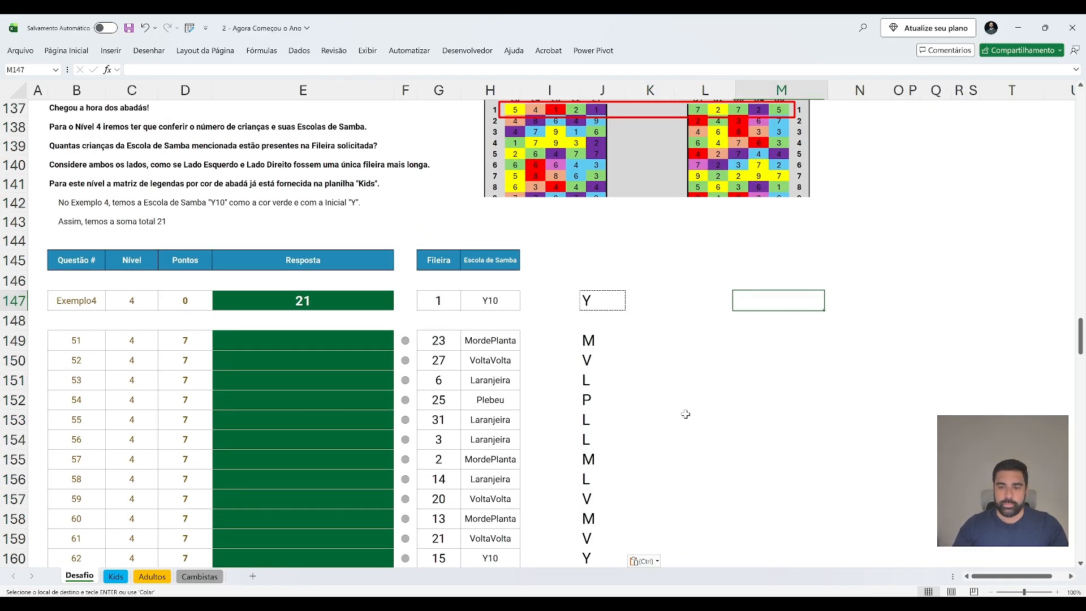
pyautogui.press('Left')
pyautogui.press('Left')
pyautogui.press('Right')
pyautogui.write('=SE(')
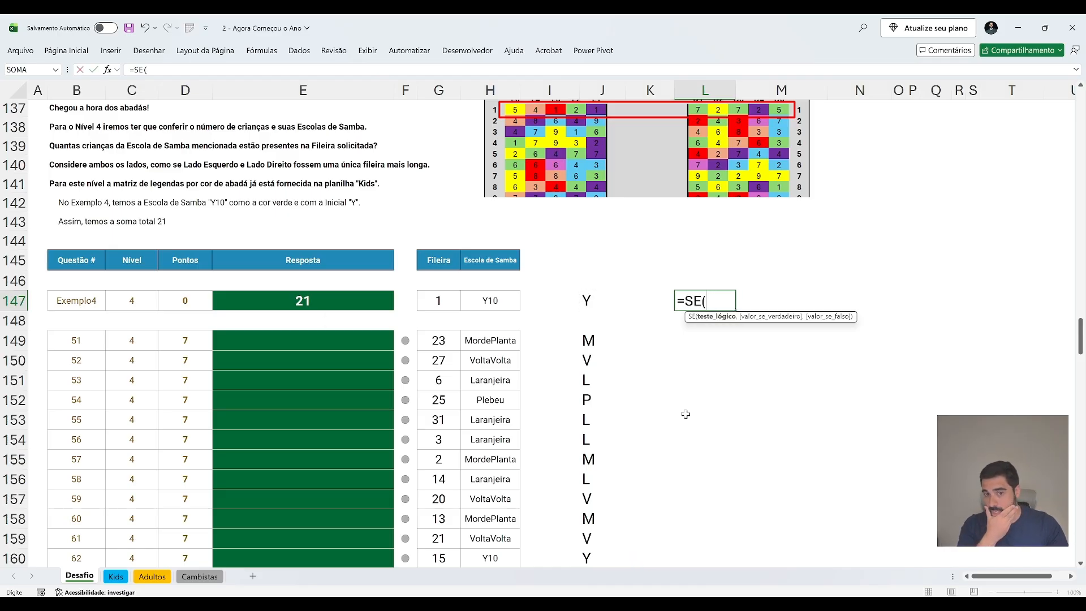
pyautogui.write('in')
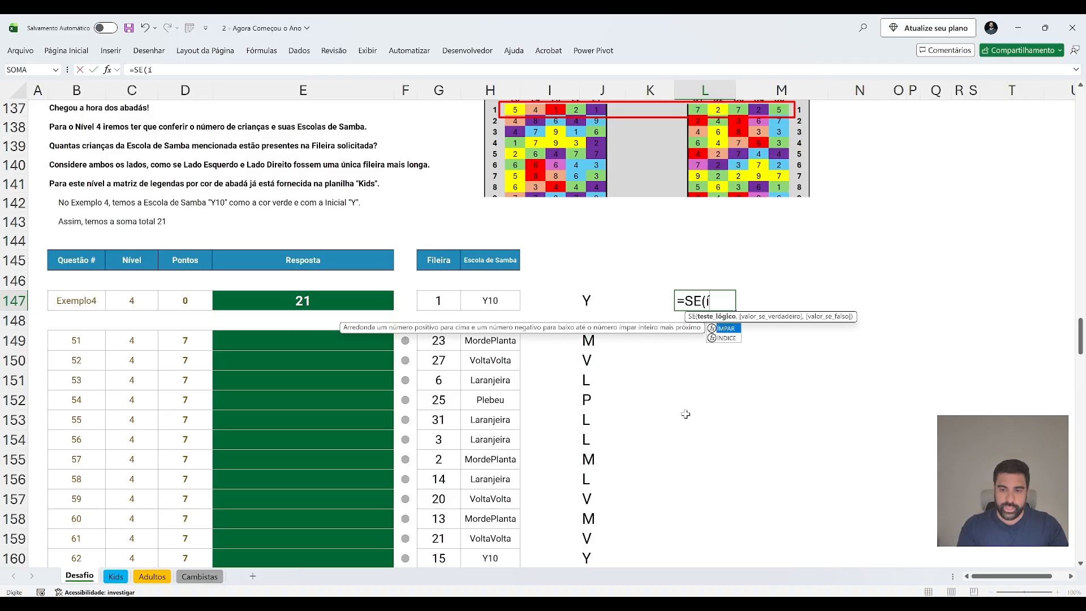
pyautogui.press('Tab')
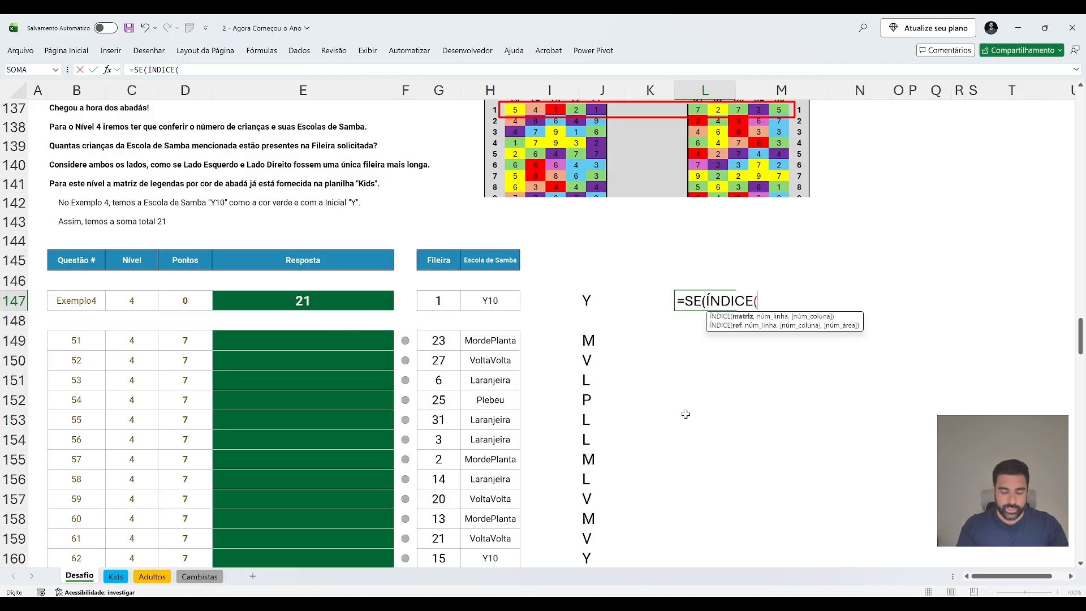
pyautogui.write('kids')
pyautogui.press('Down')
pyautogui.press('Down')
pyautogui.press('Tab')
pyautogui.write(',')
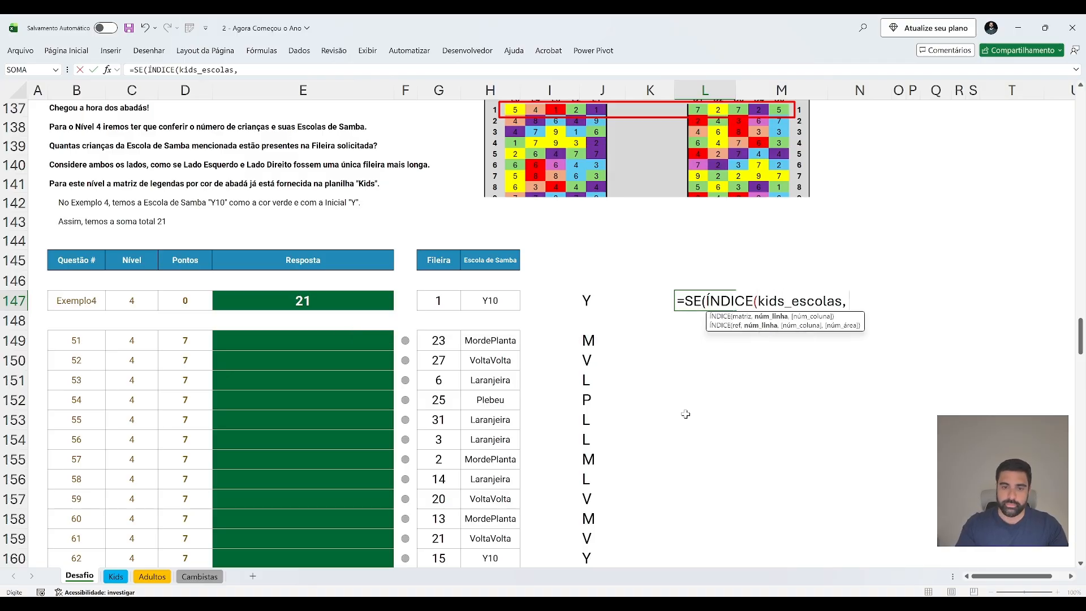
# Complete the L147 formula as =SE(ÍNDICE(kids_escolas, G147, ) = J147, ÍNDICE(kids, G147, )).
pyautogui.click(442, 295)
pyautogui.write(', ) =')
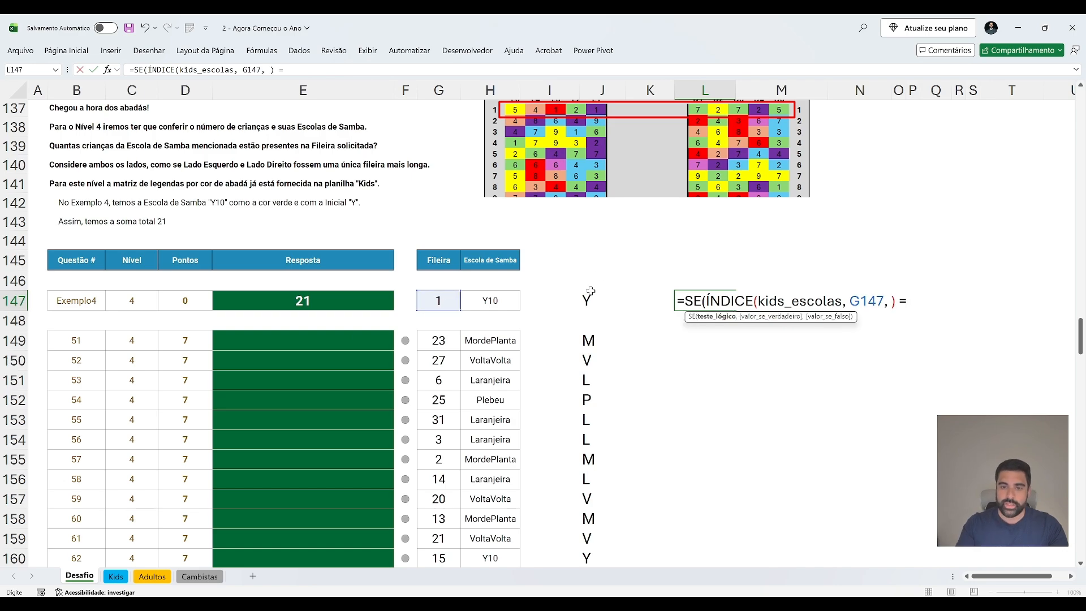
pyautogui.click(597, 297)
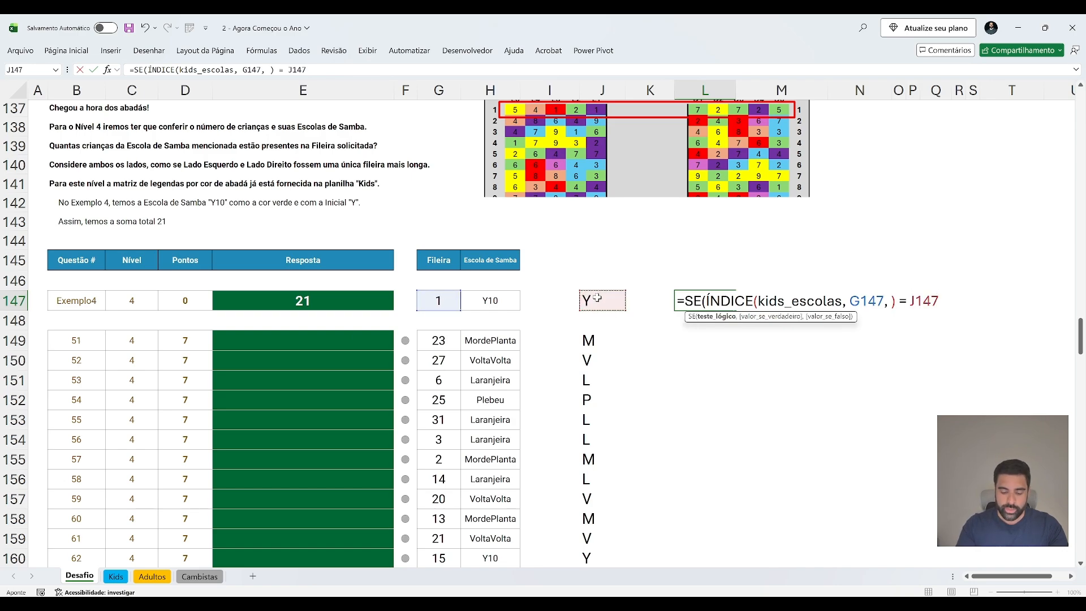
pyautogui.write(', ÍNDICE(kids,')
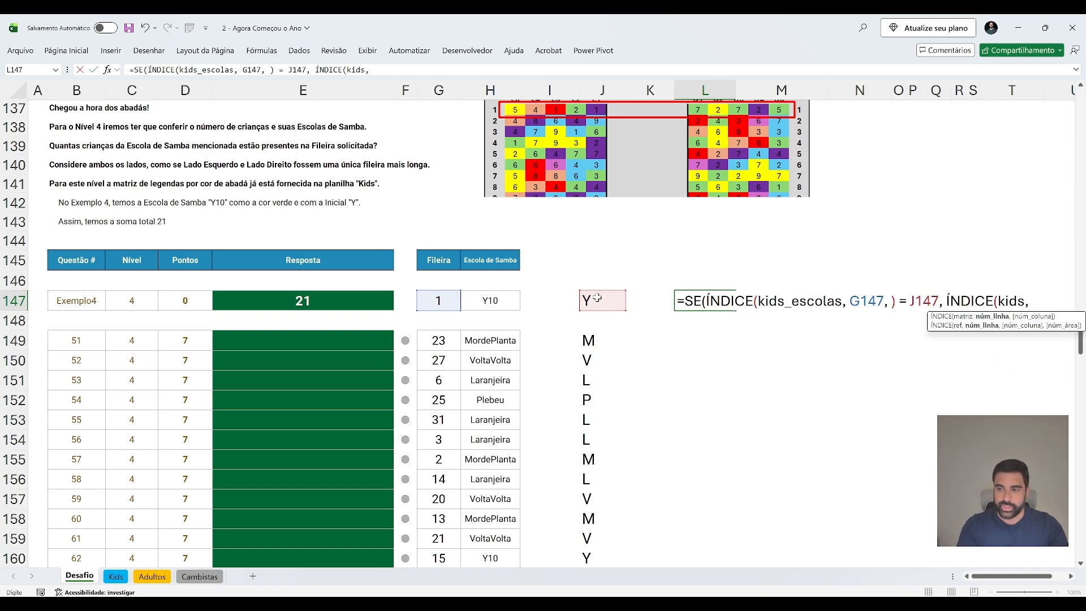
pyautogui.click(444, 302)
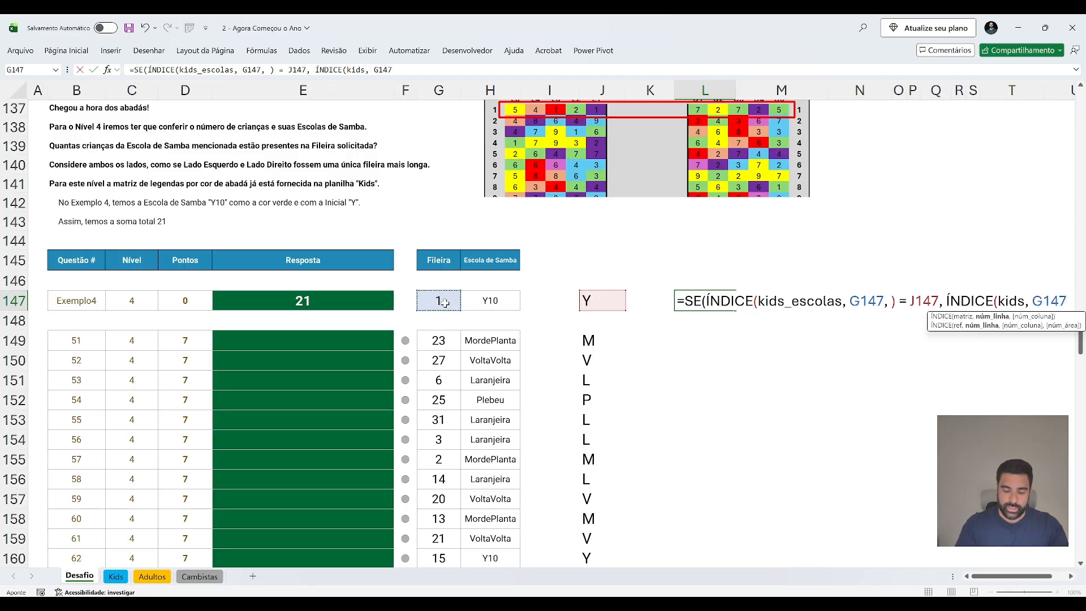
pyautogui.write(', ))')
pyautogui.press('Return')
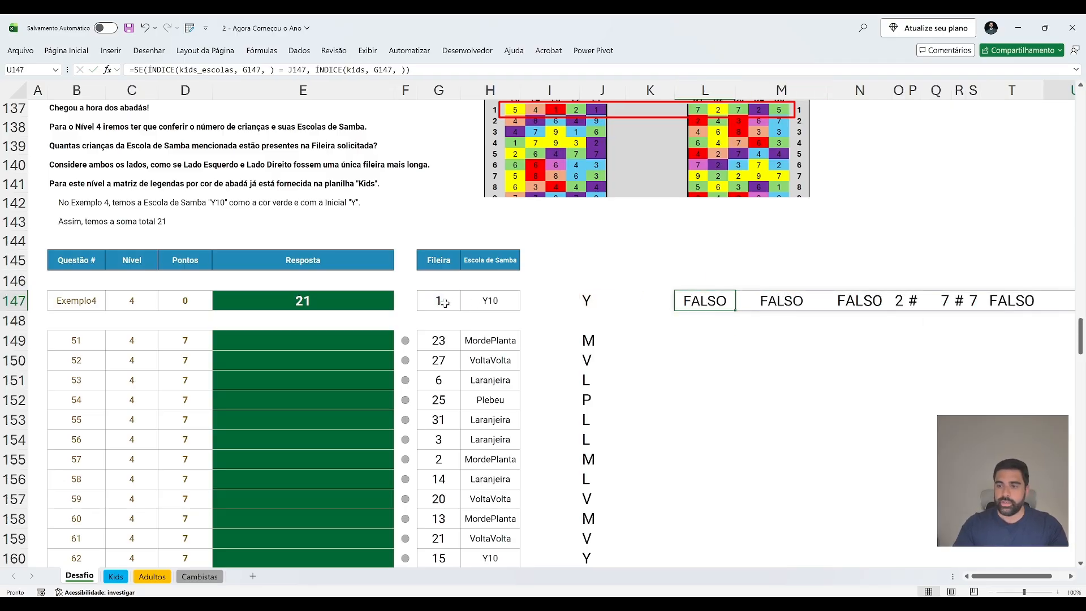
# Check the spilled row of matches from L147, and wrap its SE formula in SOMA to total them.
pyautogui.hotkey('ctrl', 'Right')
pyautogui.hotkey('ctrl', 'Left')
pyautogui.press('Up')
pyautogui.press('Right')
pyautogui.press('Down')
pyautogui.press('Left')
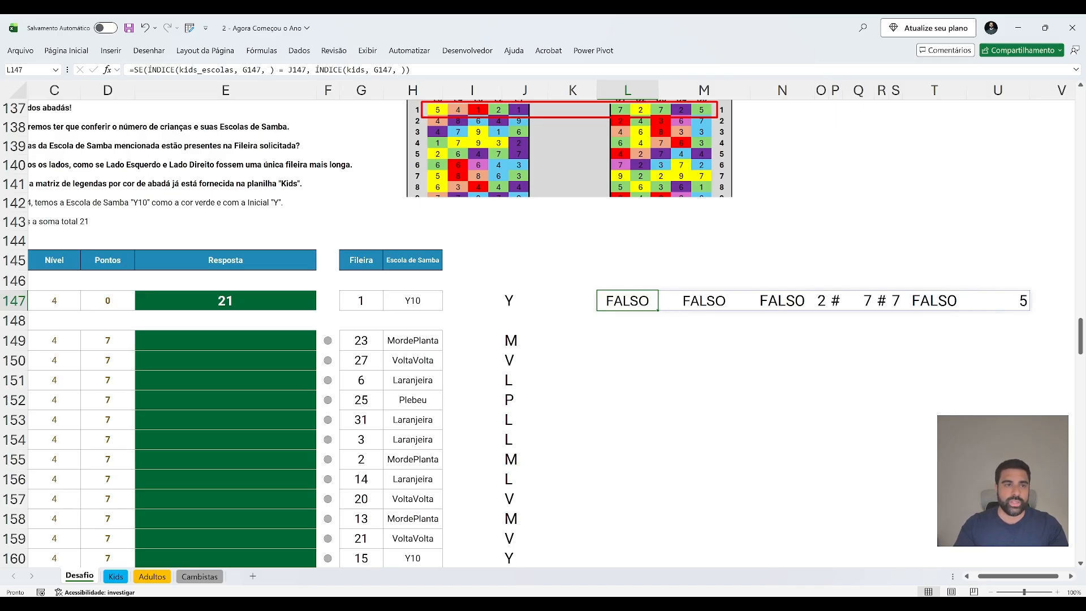
pyautogui.press('F2')
pyautogui.press('Home')
pyautogui.press('Right')
pyautogui.write('soma(')
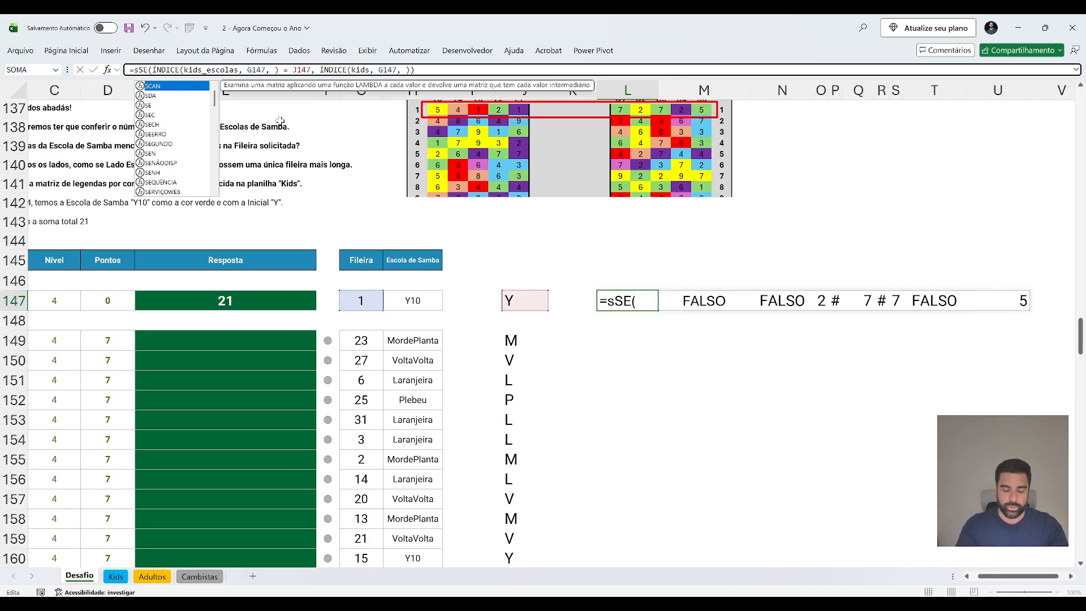
pyautogui.press('Return')
pyautogui.press('Up')
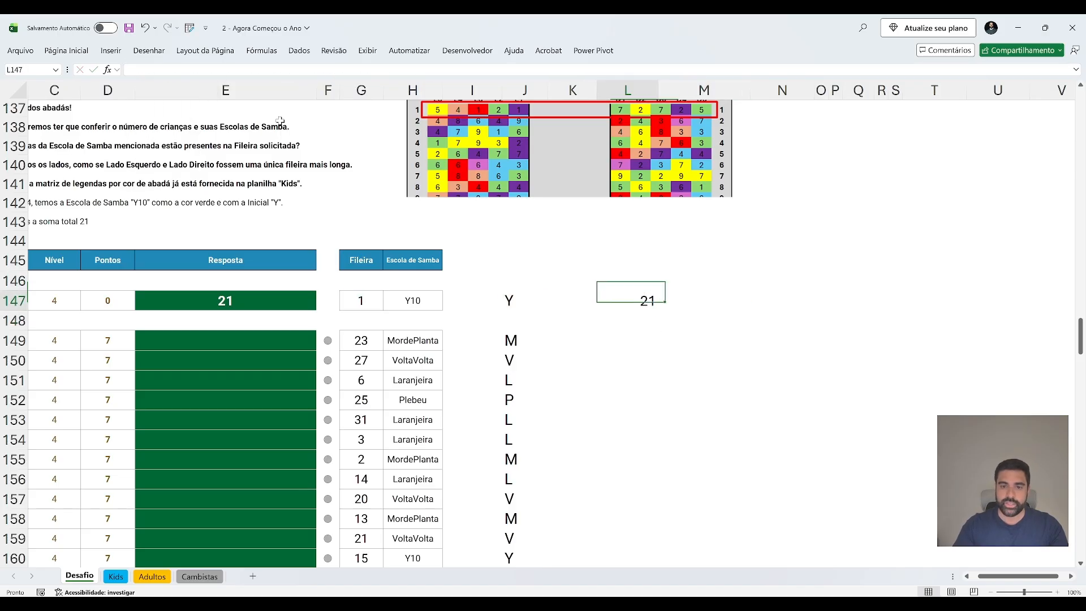
# Replace the example answer in E147 with the text of the L147 SOMA formula and copy that cell.
pyautogui.press('F2')
pyautogui.hotkey('ctrl', 'shift', 'Home')
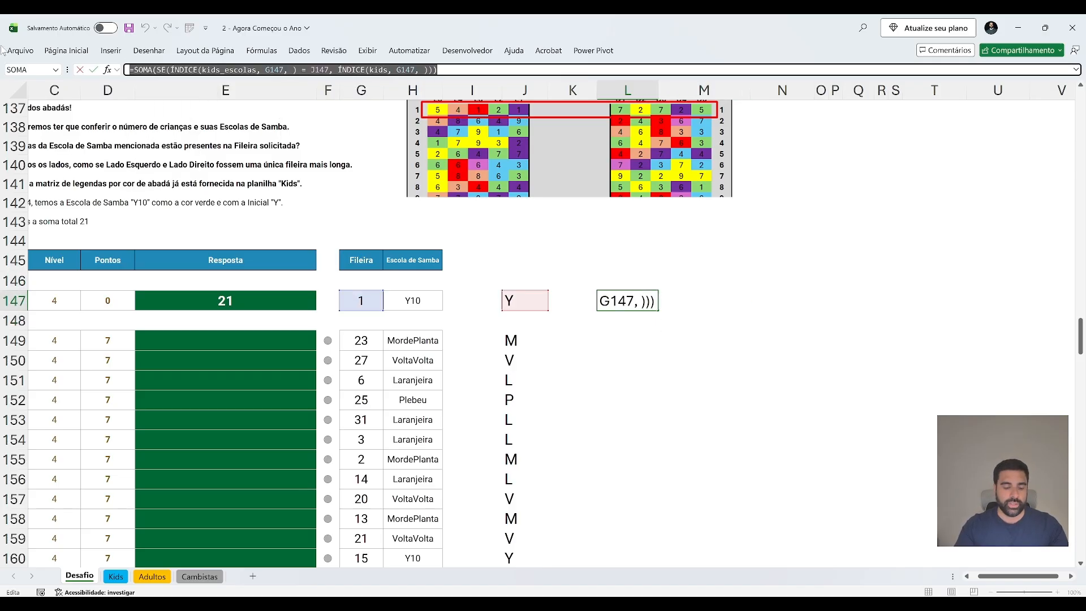
pyautogui.hotkey('ctrl', 'c')
pyautogui.press('Escape')
pyautogui.click(233, 306)
pyautogui.hotkey('ctrl', 'c')
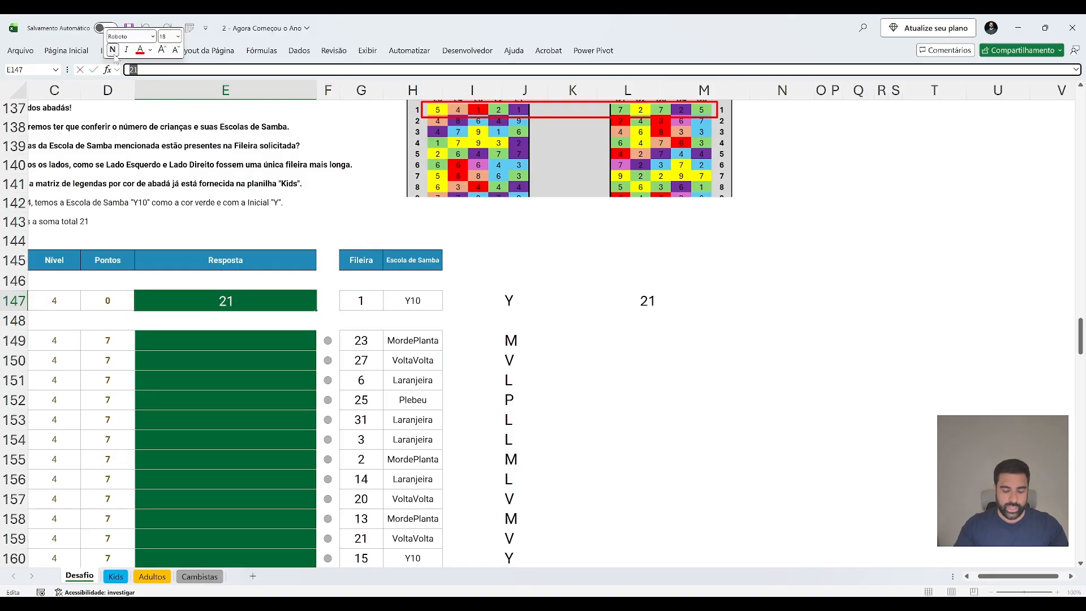
# Paste the E147 formula into the Nível 4 answer cells E149:E168.
pyautogui.press('Down')
pyautogui.press('Down')
pyautogui.hotkey('ctrl', 'Down')
pyautogui.hotkey('ctrl', 'shift', 'Up')
pyautogui.hotkey('shift', 'Up')
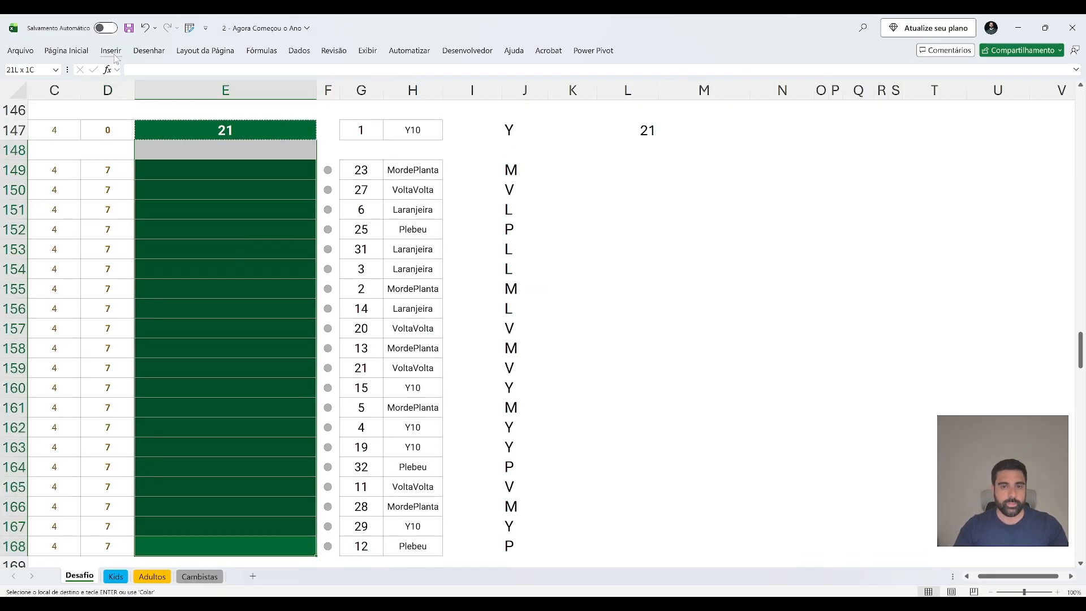
pyautogui.hotkey('shift', 'Down')
pyautogui.hotkey('ctrl', 'v')
pyautogui.hotkey('ctrl', 'Up')
pyautogui.hotkey('ctrl', 'Up')
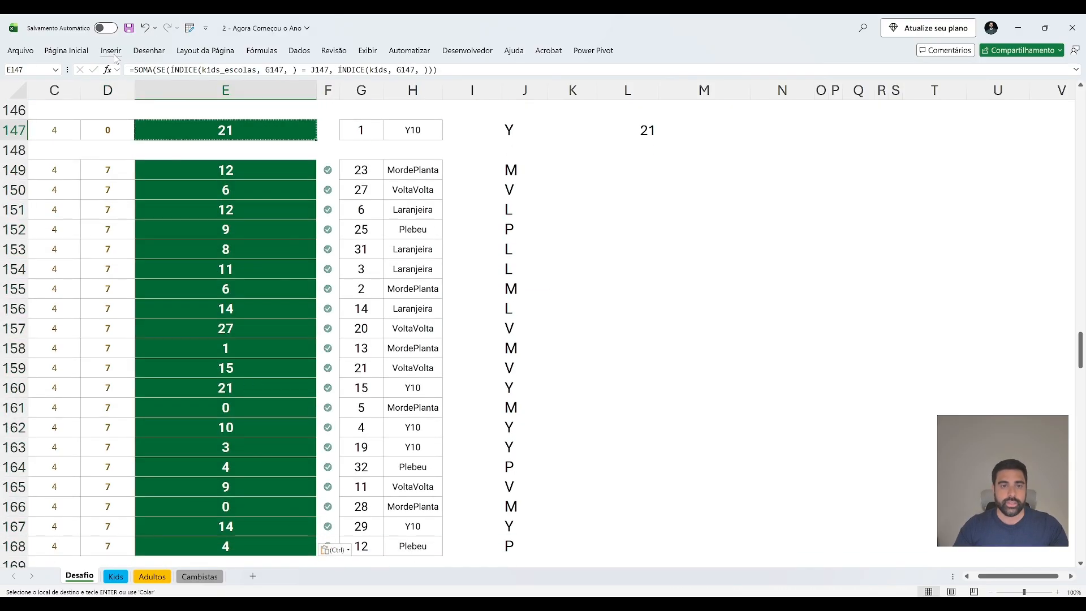
# Clear the working formula from L147 and return to the start of row 147.
pyautogui.hotkey('ctrl', 'Right')
pyautogui.hotkey('ctrl', 'Right')
pyautogui.hotkey('ctrl', 'Right')
pyautogui.hotkey('ctrl', 'Right')
pyautogui.press('Escape')
pyautogui.hotkey('ctrl', 'Left')
pyautogui.hotkey('ctrl', 'Left')
pyautogui.hotkey('ctrl', 'Left')
pyautogui.hotkey('ctrl', 'Left')
pyautogui.hotkey('ctrl', 'Left')
pyautogui.hotkey('ctrl', 'Left')
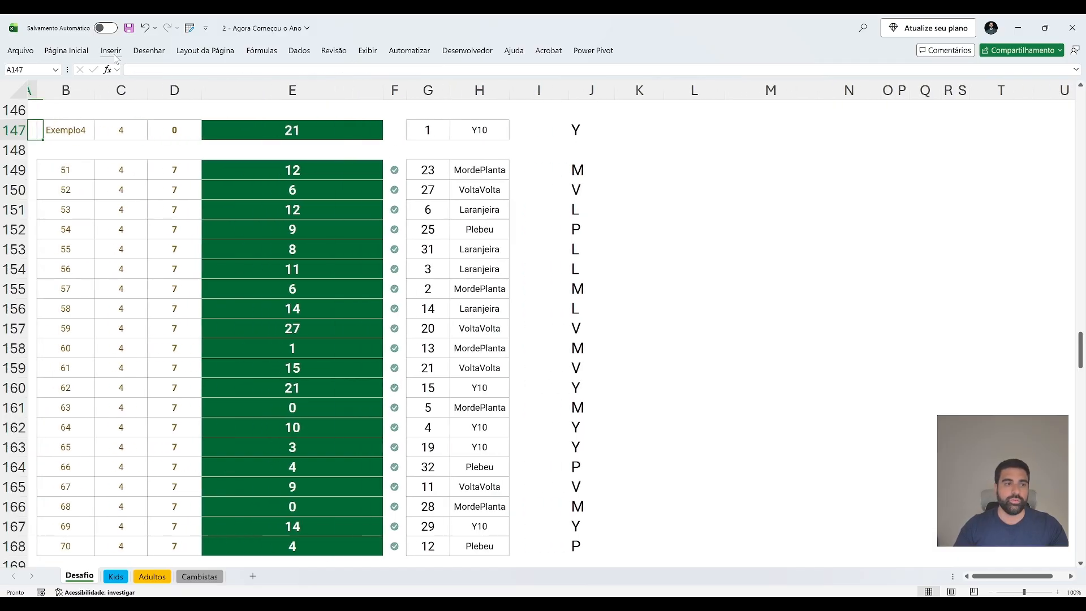
# Read the Nível 5 instructions and check the example's De, Até, Ingresso, area image and answer.
pyautogui.scroll(-9, 183, 174)
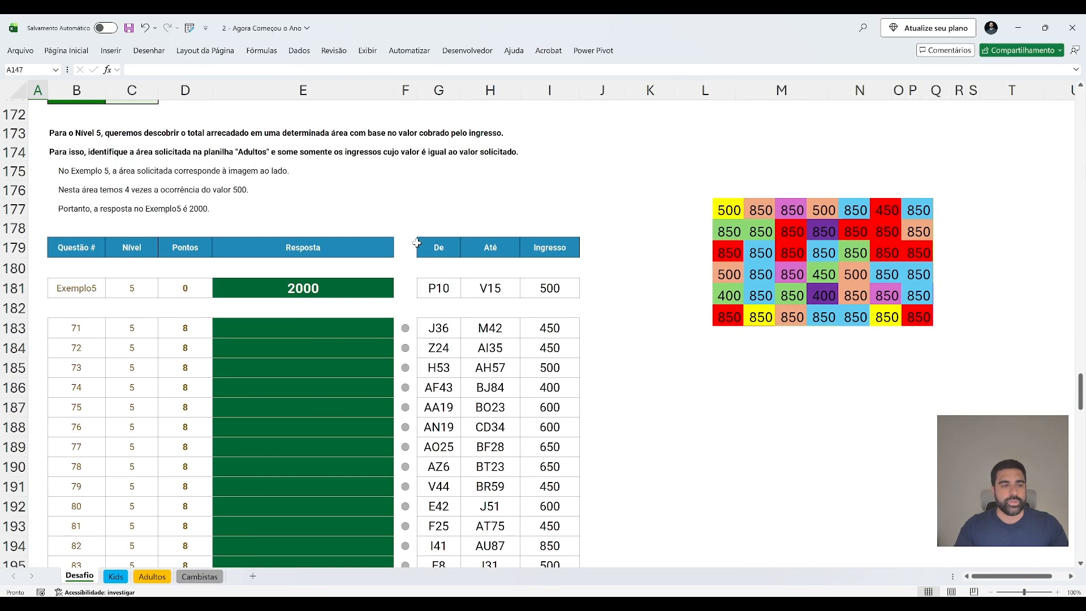
pyautogui.scroll(1, 421, 242)
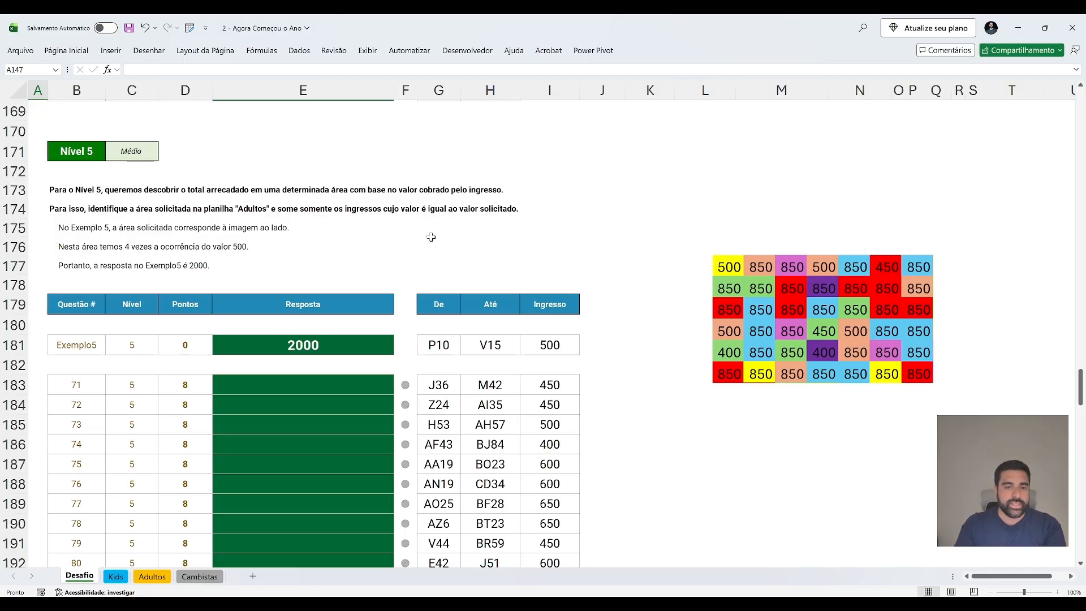
pyautogui.click(441, 347)
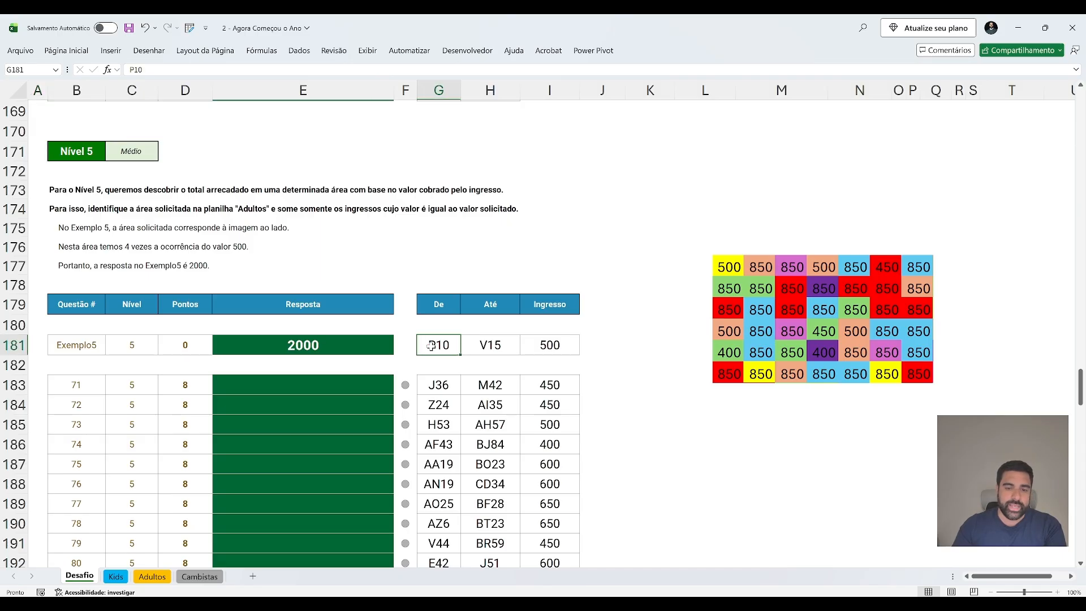
pyautogui.click(485, 347)
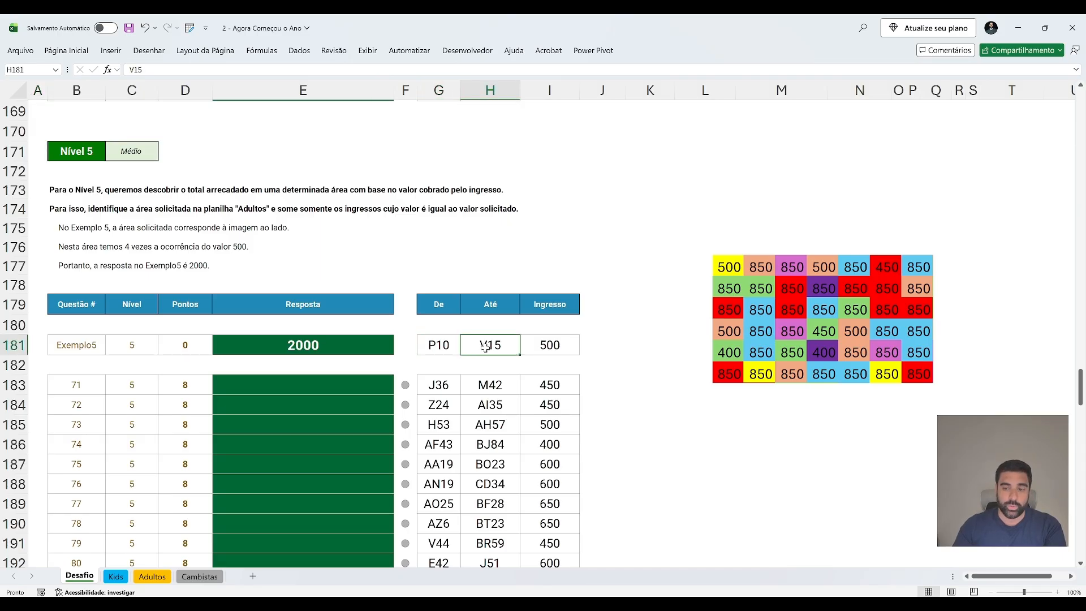
pyautogui.click(839, 316)
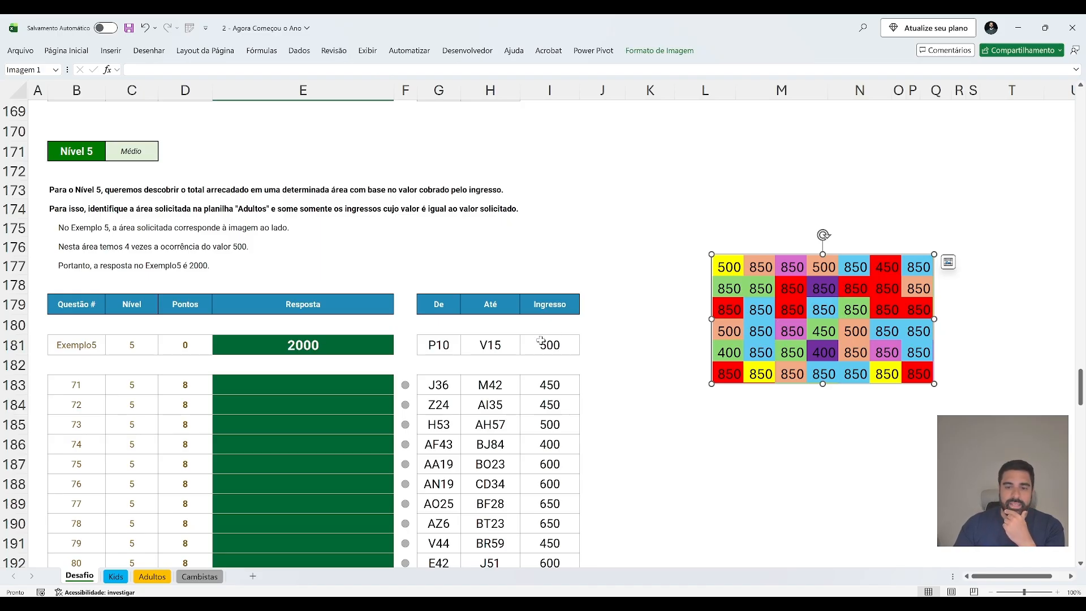
pyautogui.click(575, 344)
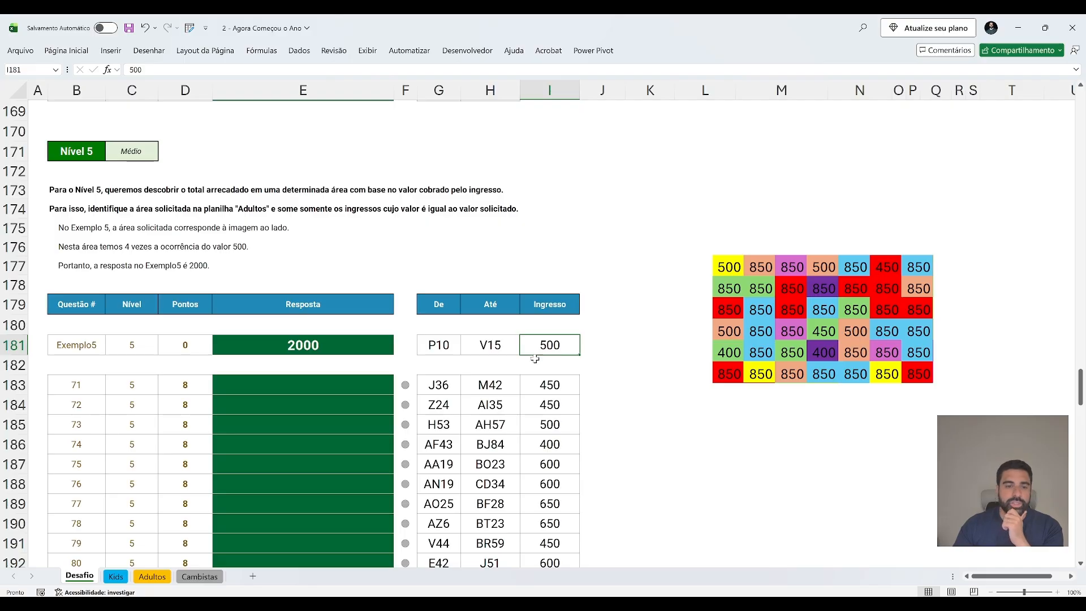
pyautogui.click(365, 343)
# Start an INDIRETO formula in L184, removing the unquoted sheet name from its argument.
pyautogui.click(723, 407)
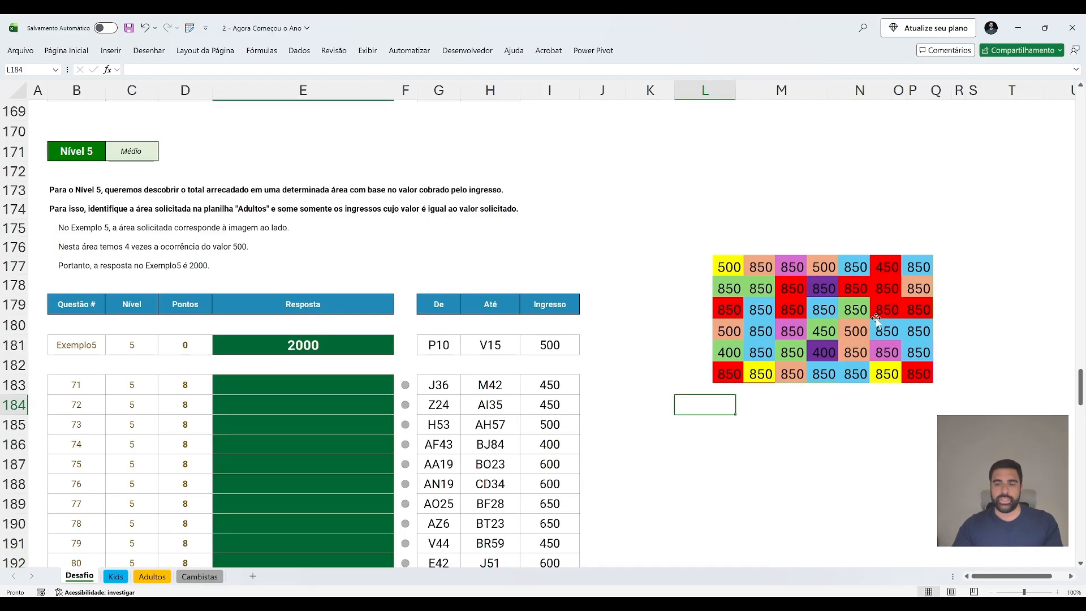
pyautogui.write('=indi')
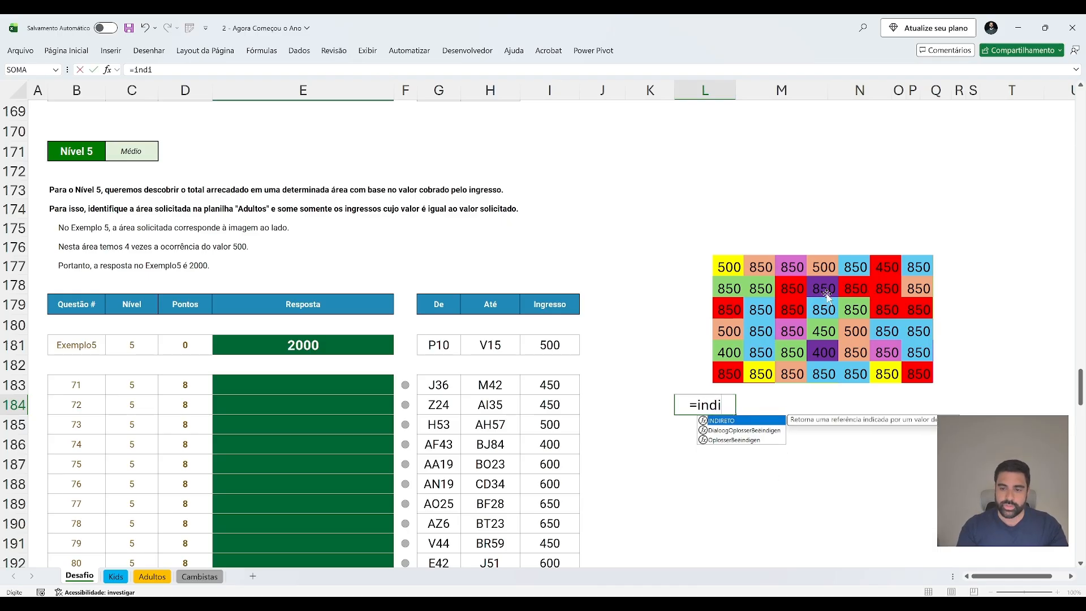
pyautogui.press('Tab')
pyautogui.write('Adult')
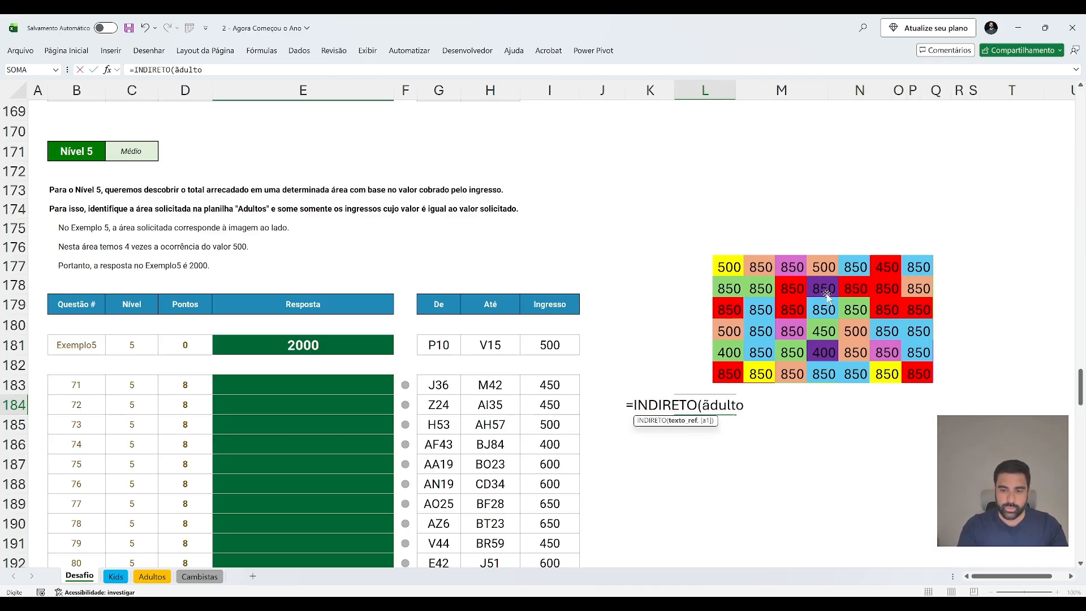
pyautogui.press('BackSpace')
pyautogui.press('BackSpace')
pyautogui.press('BackSpace')
pyautogui.press('BackSpace')
pyautogui.press('BackSpace')
pyautogui.press('BackSpace')
pyautogui.write('(')
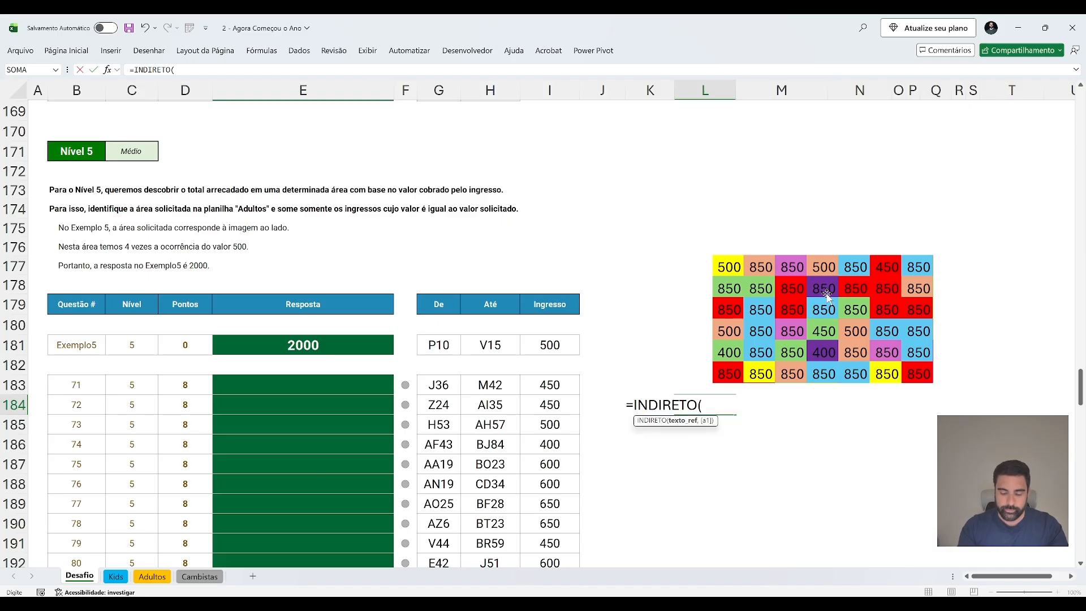
# Complete the area lookup in L184 as =INDIRETO("adultos!" & G181 & ":" & H181).
pyautogui.write('"adultos')
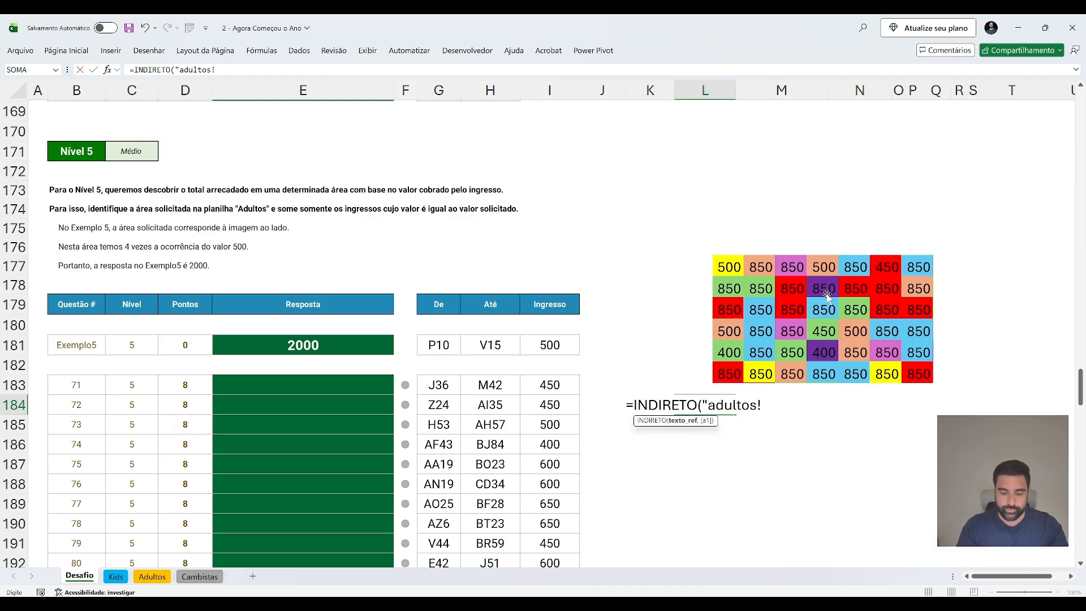
pyautogui.write('!~&')
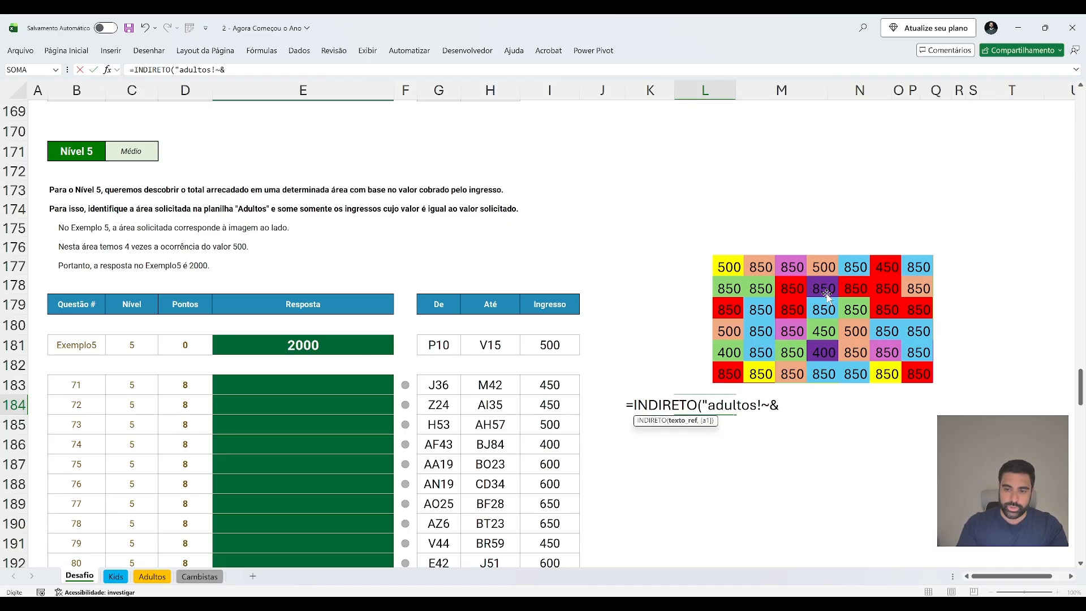
pyautogui.press('BackSpace')
pyautogui.press('BackSpace')
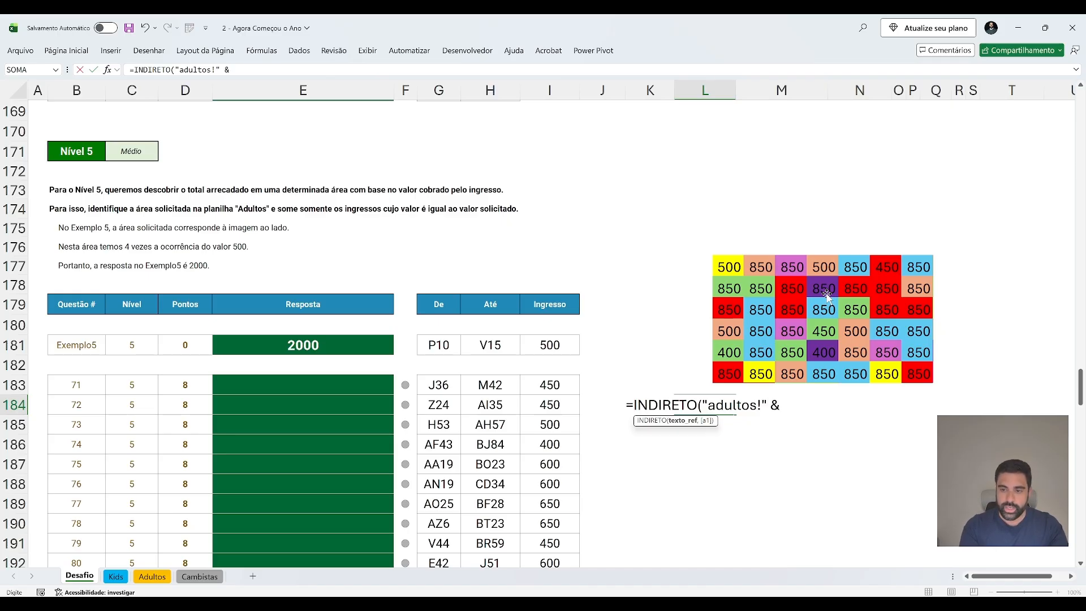
pyautogui.click(460, 345)
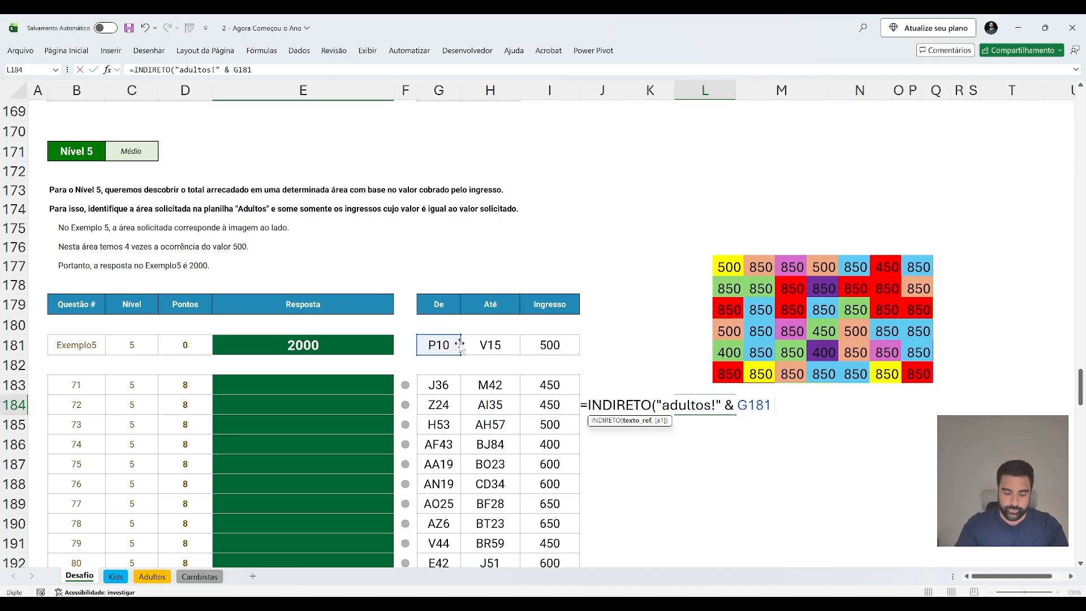
pyautogui.write('& ":')
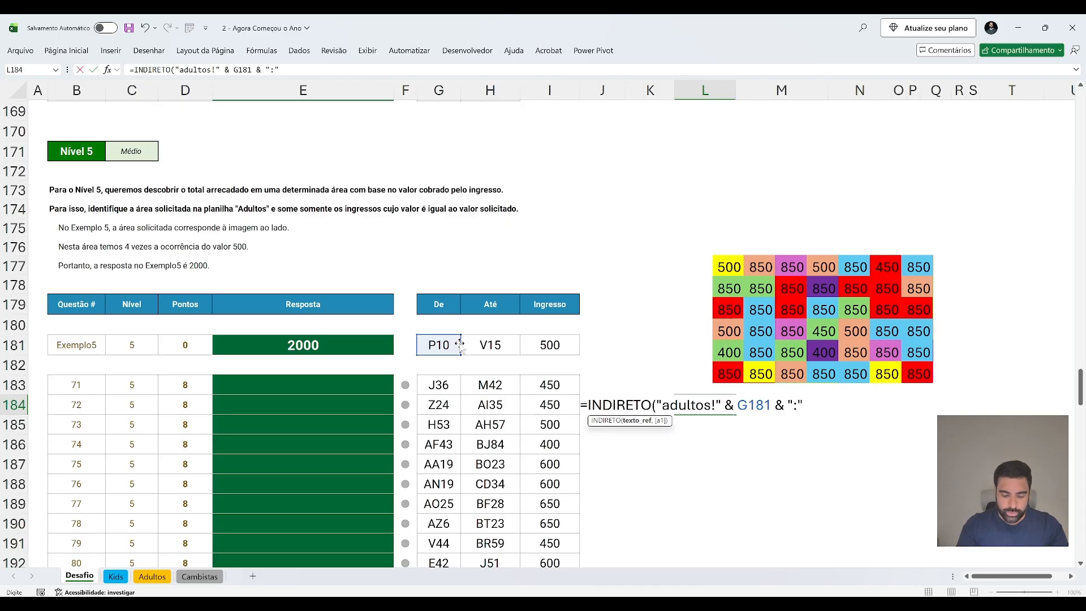
pyautogui.write('" &')
pyautogui.click(484, 344)
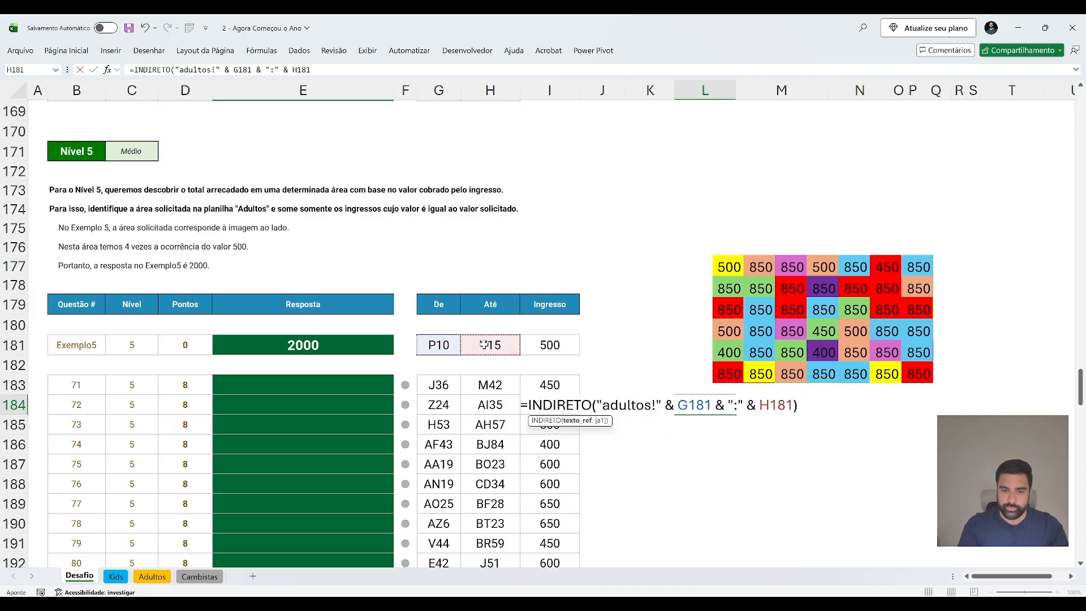
pyautogui.press('Return')
pyautogui.press('Up')
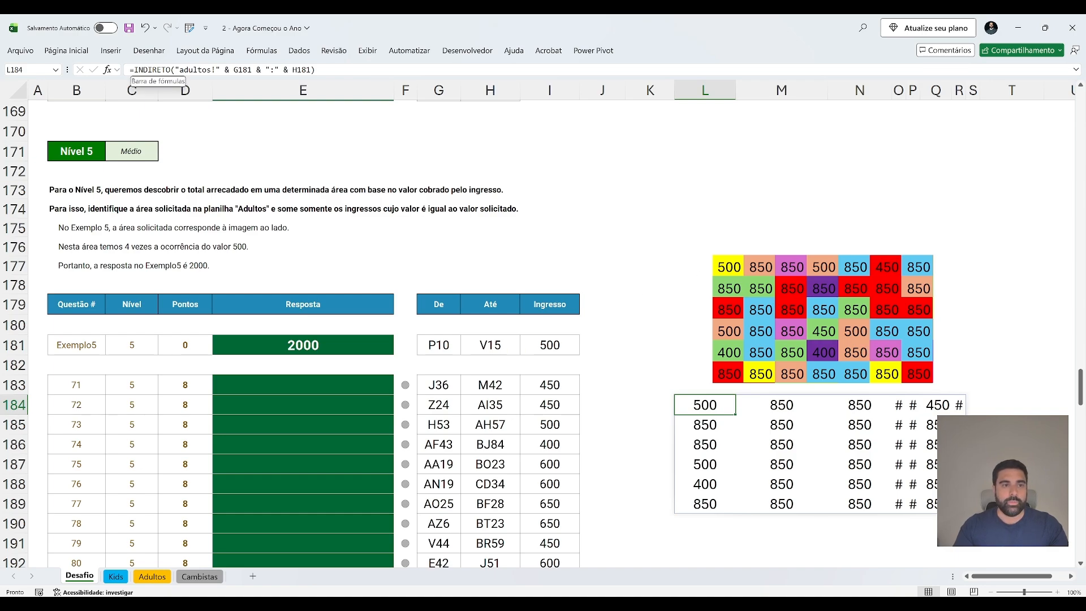
# Wrap the L184 INDIRETO lookup in CONT.SES with the Ingresso value in I181 as the criterion.
pyautogui.click(133, 70)
pyautogui.write('cont.ses')
pyautogui.press('Tab')
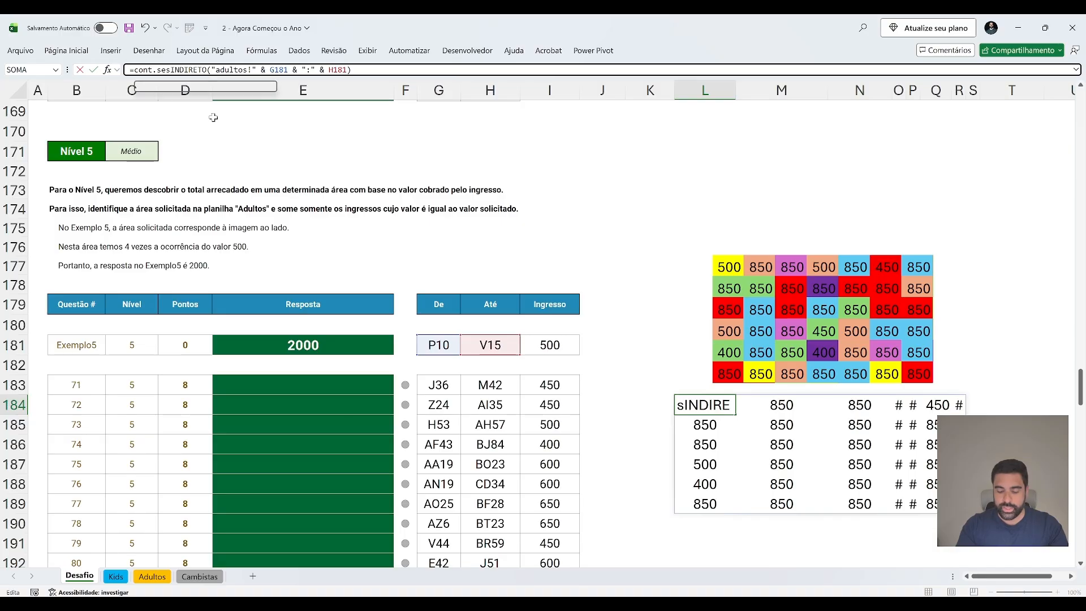
pyautogui.press('End')
pyautogui.write(',')
pyautogui.click(552, 352)
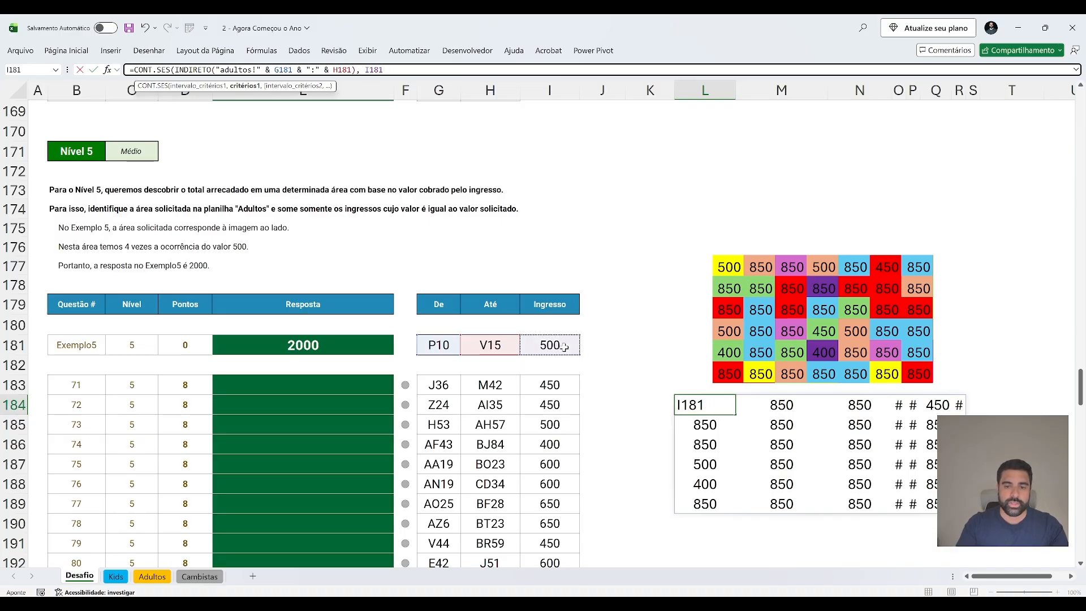
pyautogui.write(')')
pyautogui.press('Return')
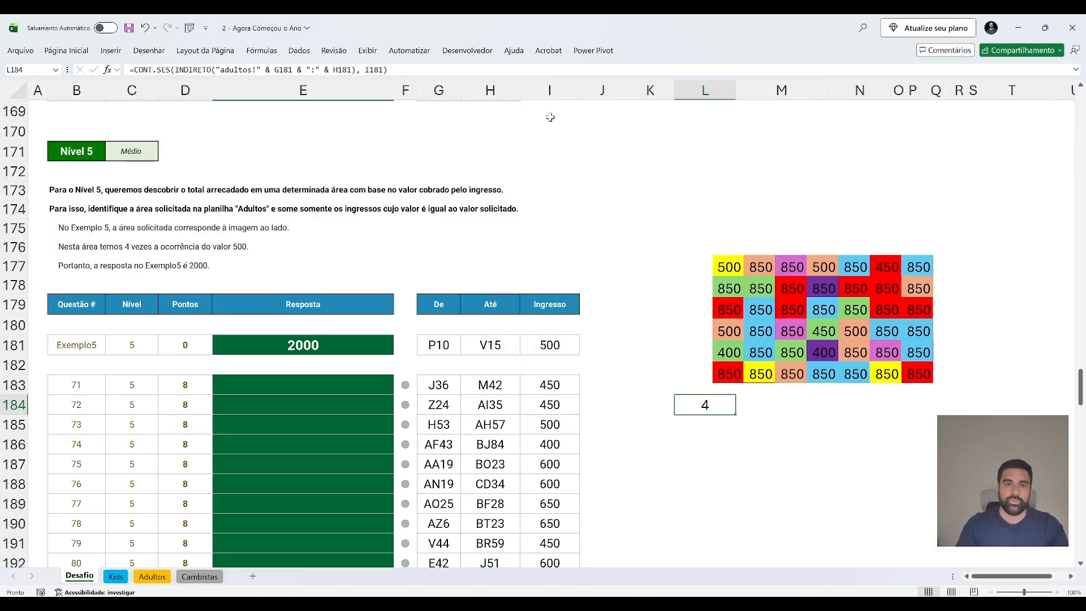
# Multiply the CONT.SES count in L184 by the Ingresso value in I181.
pyautogui.click(418, 70)
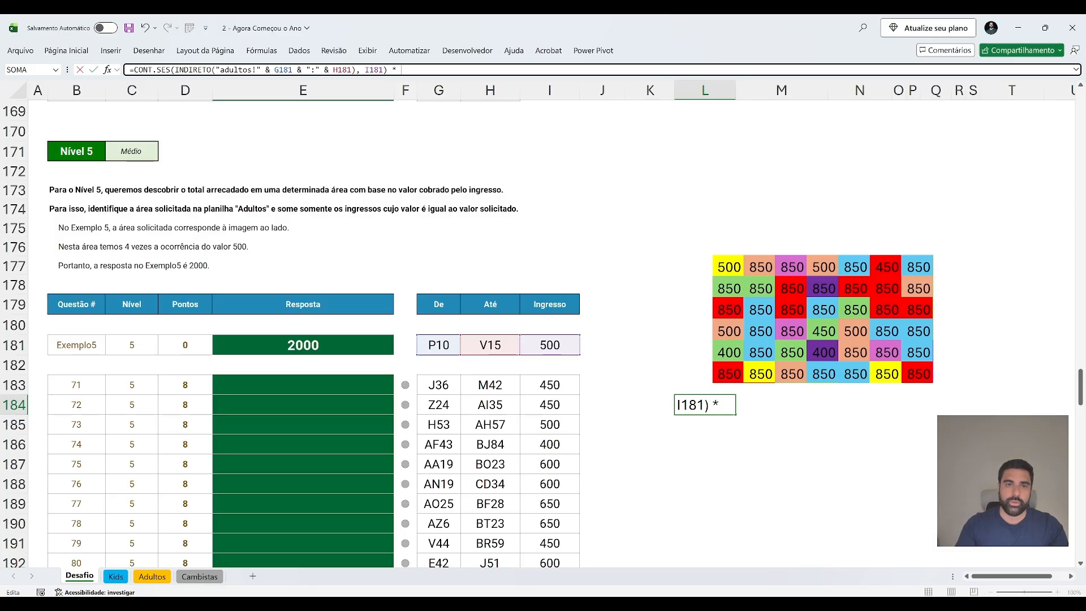
pyautogui.write('*')
pyautogui.click(565, 343)
pyautogui.press('Return')
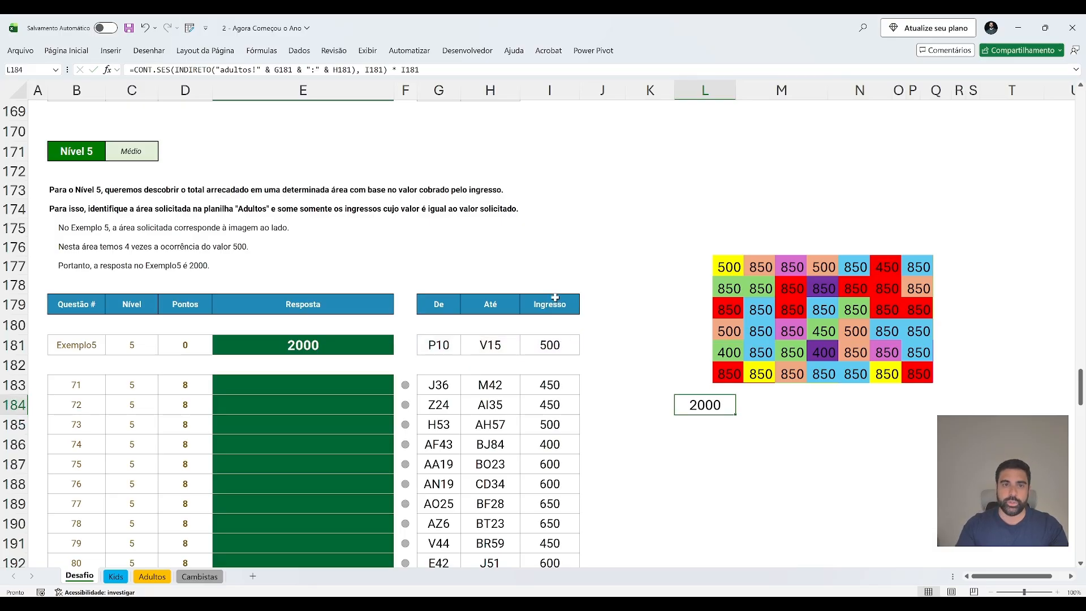
# Copy the complete L184 formula text into the Exemplo5 answer cell E181.
pyautogui.moveTo(428, 70); pyautogui.dragTo(69, 49)
pyautogui.hotkey('ctrl', 'c')
pyautogui.press('Escape')
pyautogui.click(303, 342)
pyautogui.hotkey('ctrl', 'v')
pyautogui.hotkey('ctrl', 'Return')
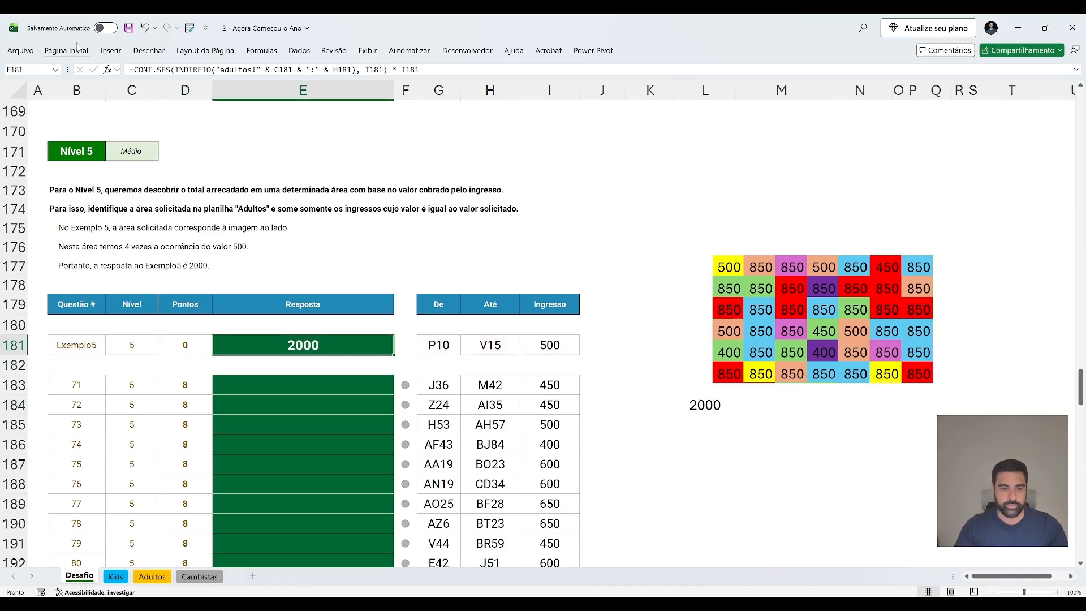
# Paste the E181 formula into the Nível 5 answer cells E183:E202.
pyautogui.hotkey('ctrl', 'c')
pyautogui.press('Down')
pyautogui.press('Down')
pyautogui.press('Left')
pyautogui.hotkey('ctrl', 'Down')
pyautogui.press('Right')
pyautogui.hotkey('ctrl', 'shift', 'Up')
pyautogui.hotkey('shift', 'Down')
pyautogui.hotkey('shift', 'Down')
pyautogui.hotkey('ctrl', 'v')
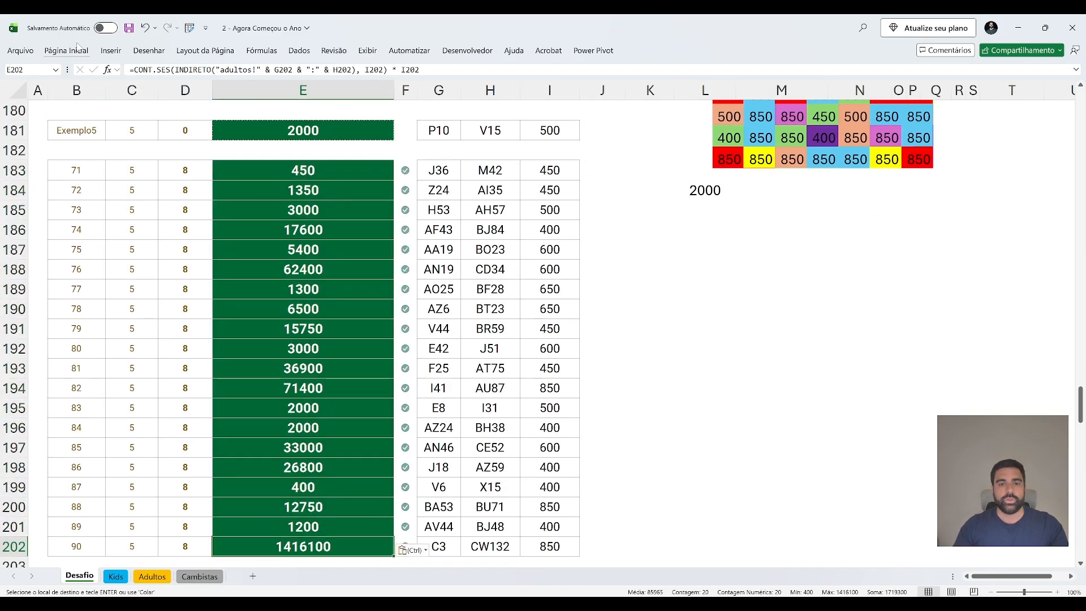
# Clear the working formula from L184 and return to the start of row 184.
pyautogui.press('Right')
pyautogui.press('Right')
pyautogui.press('Right')
pyautogui.press('Right')
pyautogui.press('Right')
pyautogui.press('Right')
pyautogui.press('Down')
pyautogui.press('Right')
pyautogui.press('Delete')
pyautogui.press('Home')
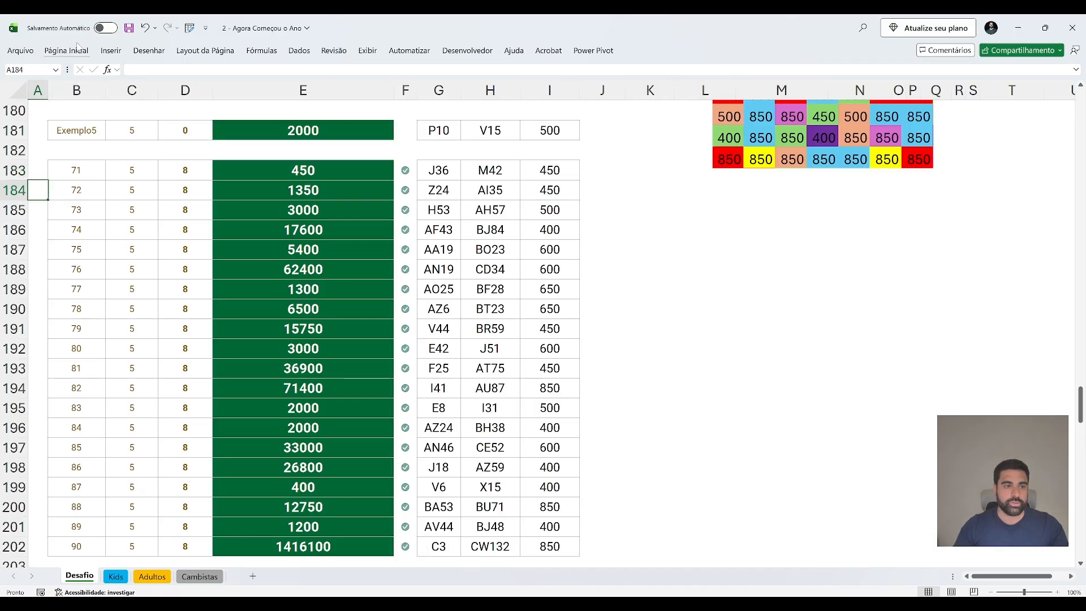
# Answer Bônus 1 by entering =SOMA(kids) in E38 of the Bônus section.
pyautogui.hotkey('ctrl', 'Up')
pyautogui.scroll(-10, 438, 324)
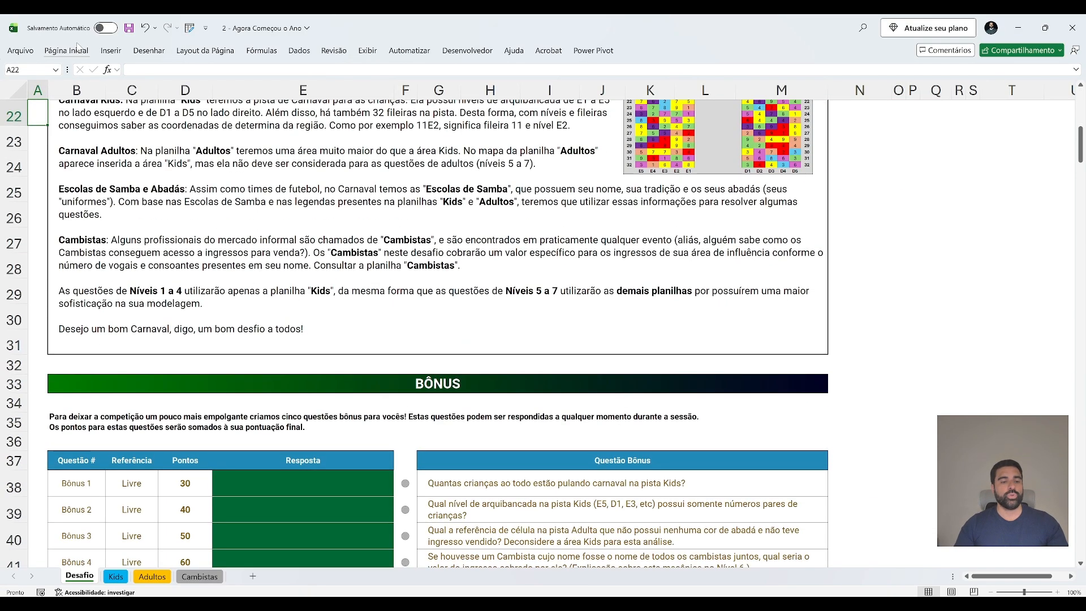
pyautogui.scroll(-1, 438, 323)
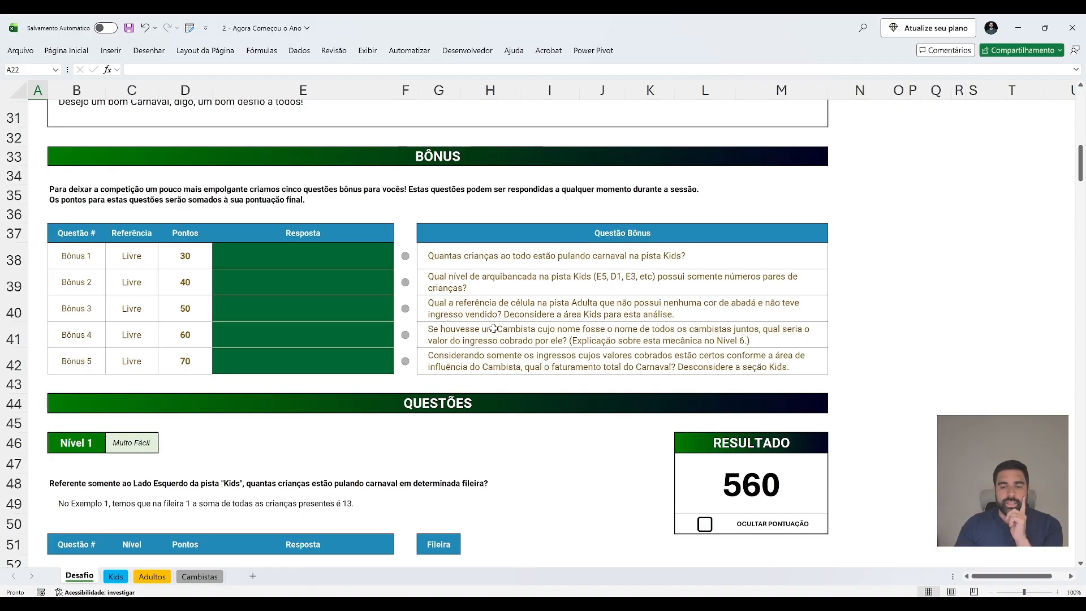
pyautogui.click(329, 250)
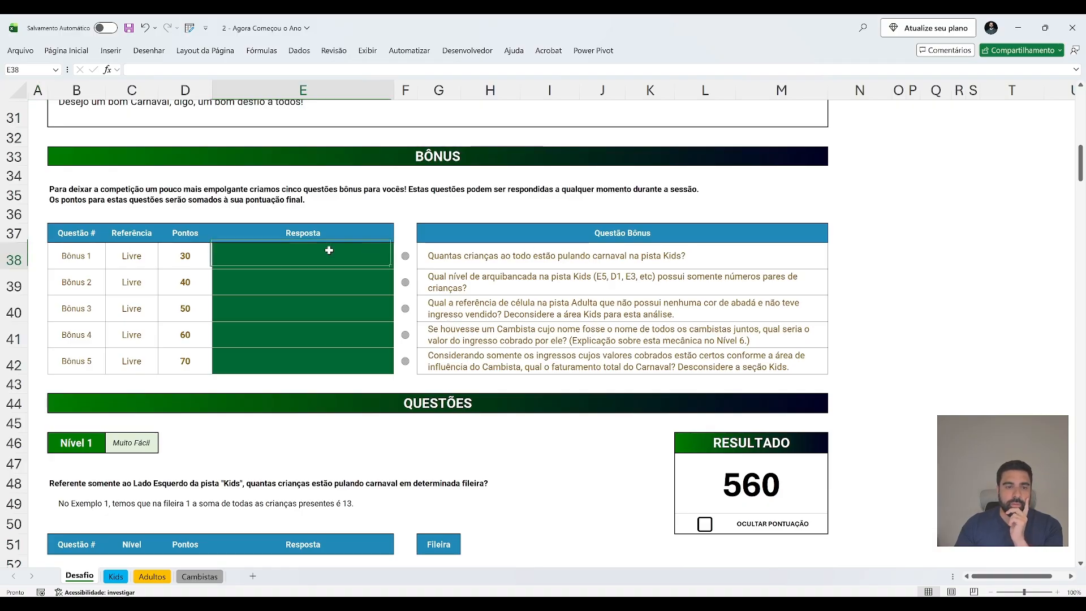
pyautogui.write('=so')
pyautogui.press('Tab')
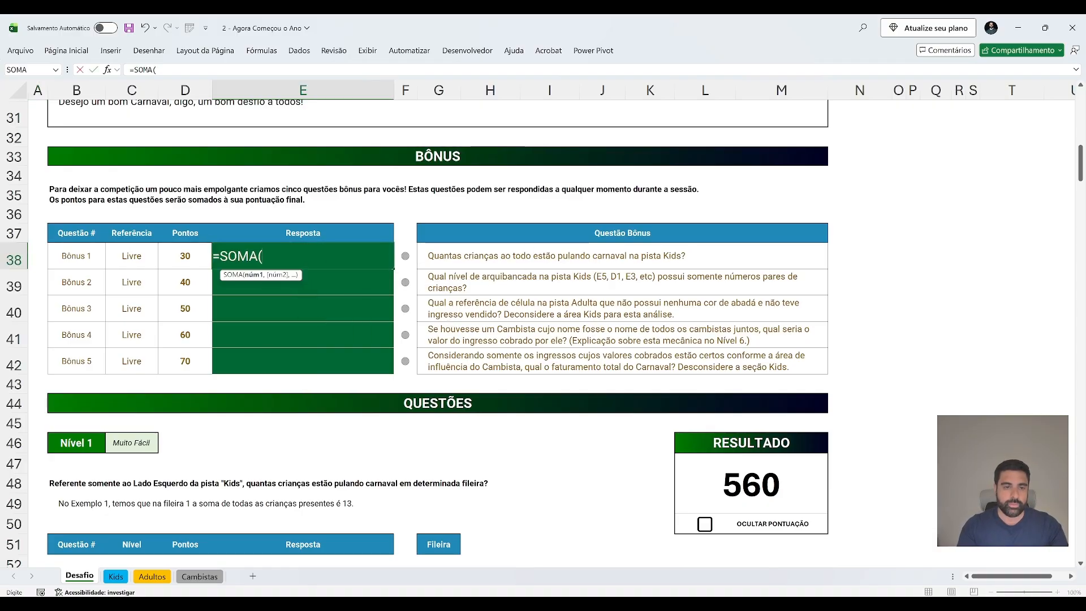
pyautogui.write('kids)')
pyautogui.press('Return')
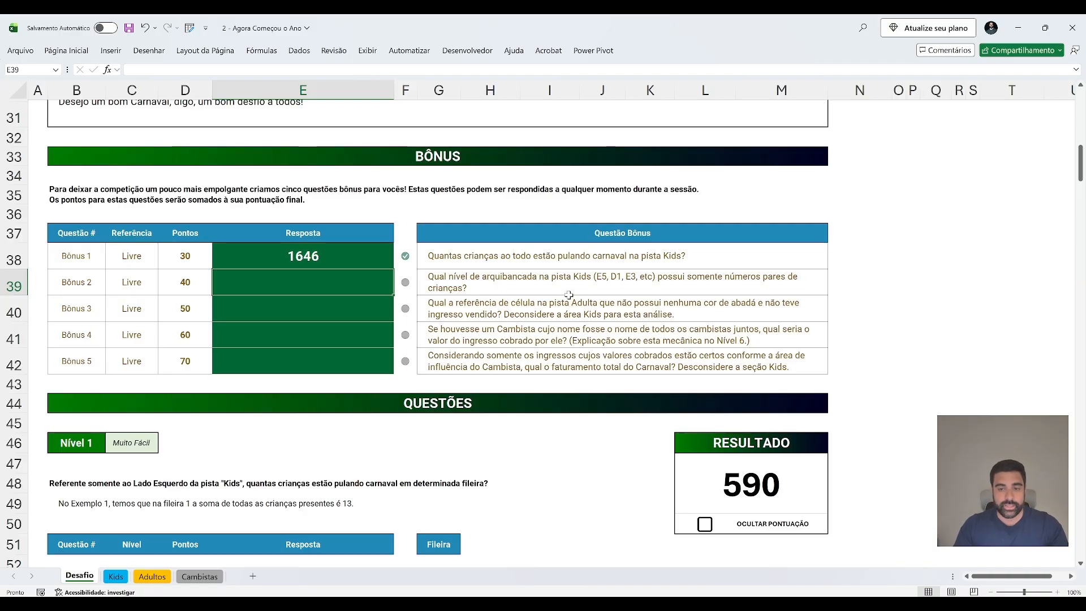
# On the Kids sheet, inspect the stacked level headers in row 38 and the formula behind the numbers starting at C39.
pyautogui.hotkey('ctrl', 'pagedown')
pyautogui.scroll(-6, 213, 332)
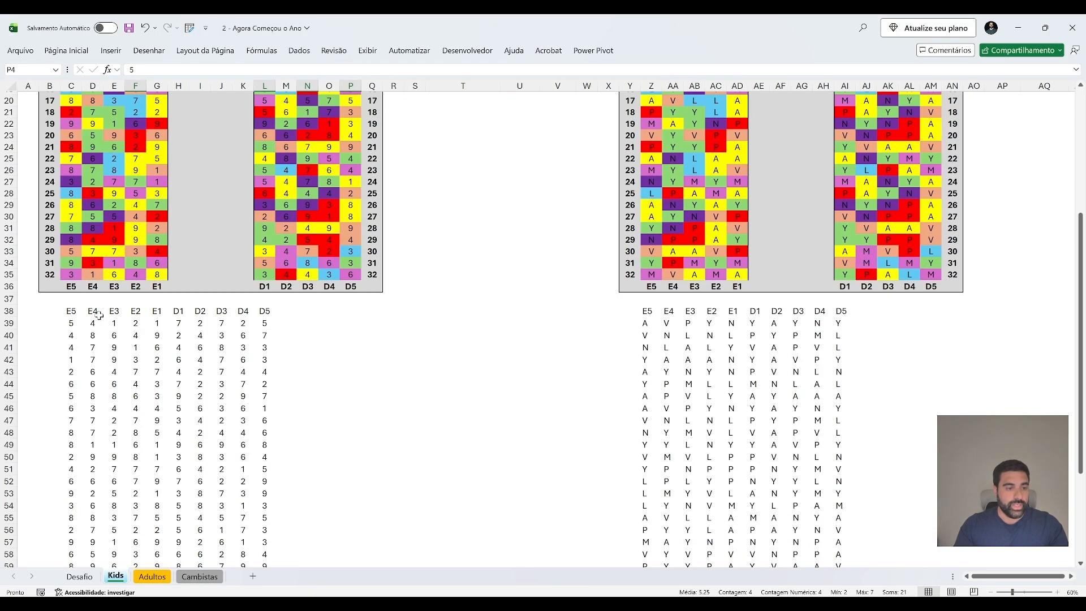
pyautogui.moveTo(69, 310); pyautogui.dragTo(264, 311)
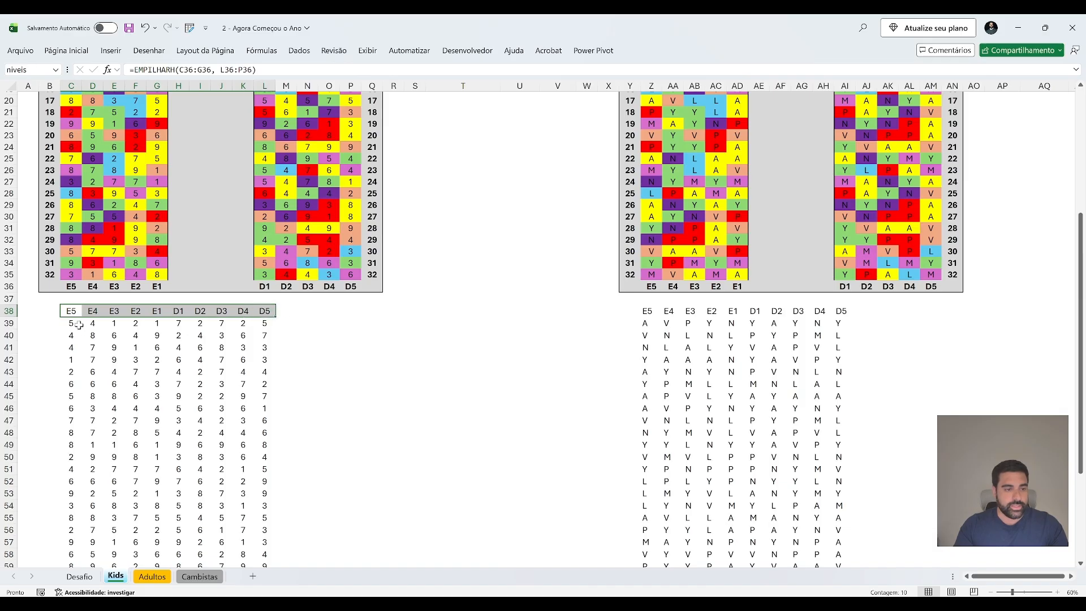
pyautogui.click(80, 325)
pyautogui.hotkey('ctrl', 'Down')
pyautogui.hotkey('ctrl', 'Up')
pyautogui.press('Down')
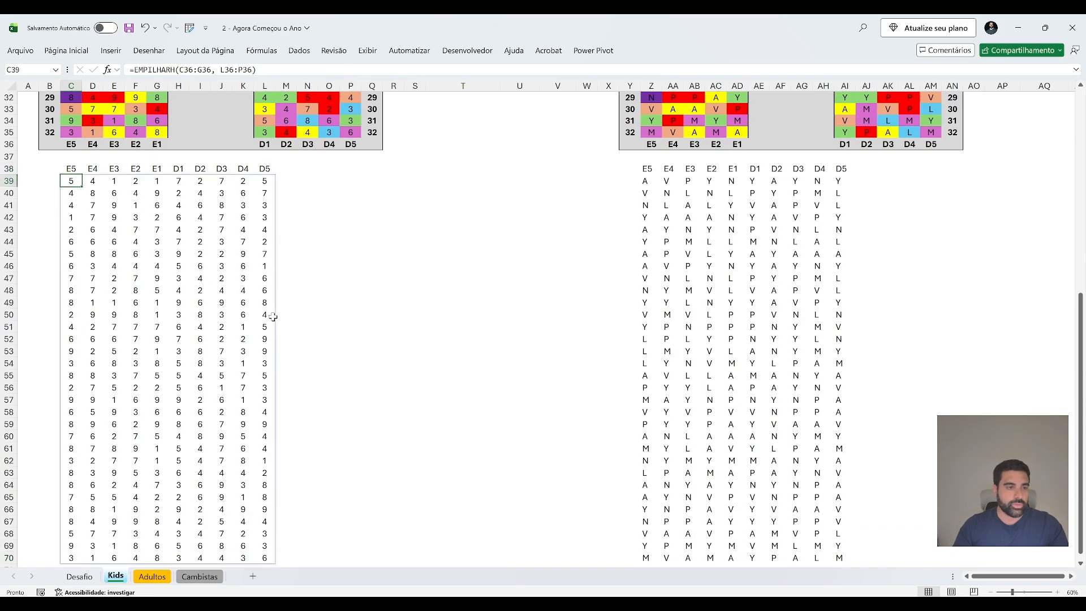
pyautogui.hotkey('ctrl', 'shift', 'Down')
pyautogui.press('Up')
pyautogui.press('Right')
pyautogui.press('Left')
pyautogui.press('Down')
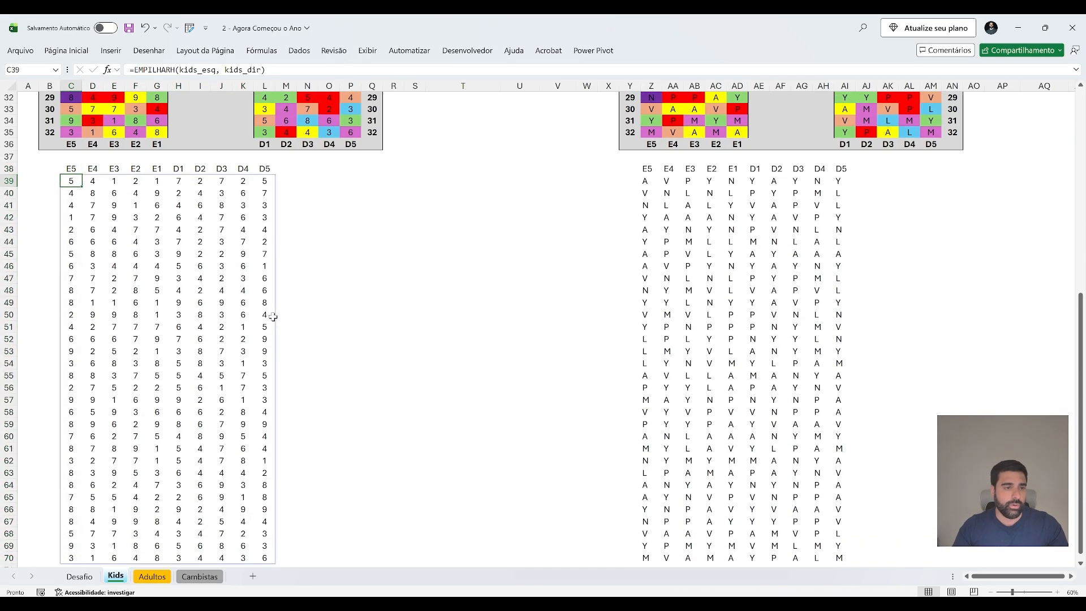
# Check the stacked level columns for one holding only even numbers, examining D2's values from row 39 down.
pyautogui.press('Right')
pyautogui.press('Right')
pyautogui.press('Right')
pyautogui.press('Right')
pyautogui.press('Right')
pyautogui.press('Right')
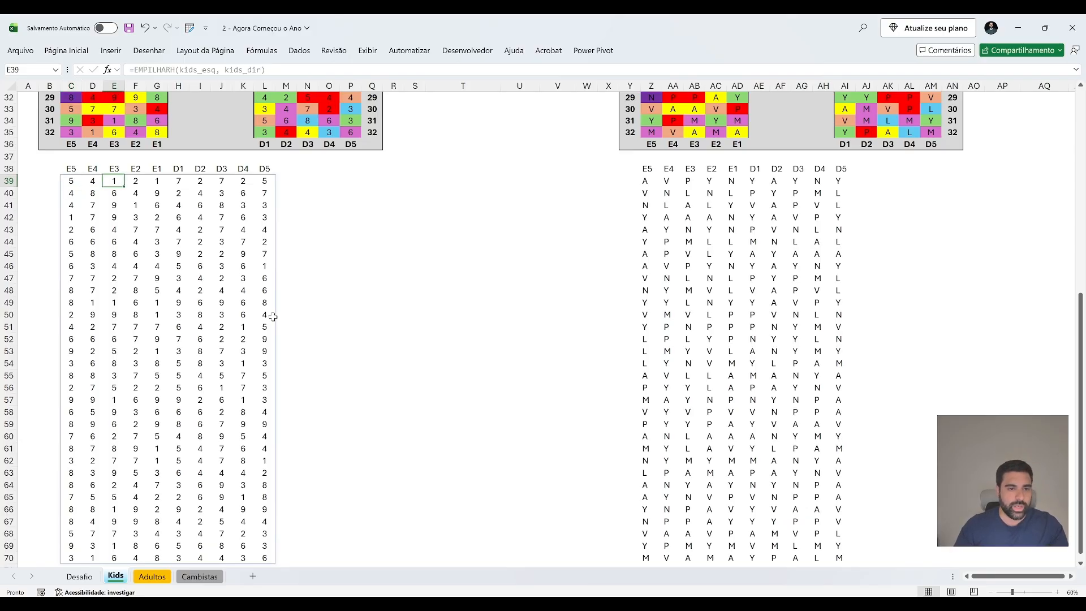
pyautogui.hotkey('ctrl', 'shift', 'Down')
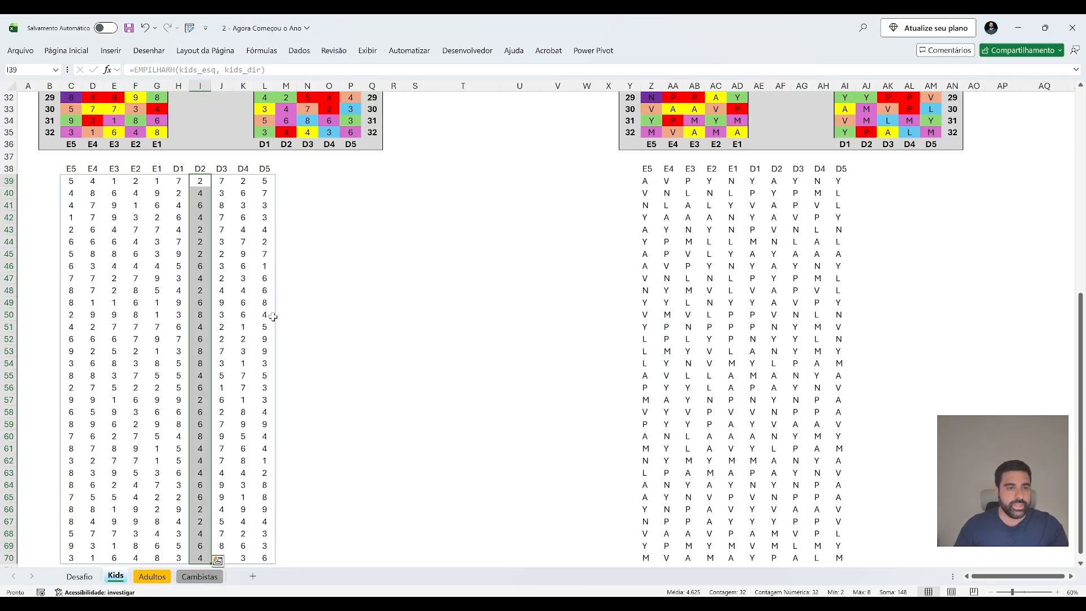
pyautogui.press('Left')
pyautogui.press('Left')
pyautogui.press('Left')
pyautogui.press('Left')
pyautogui.press('Left')
pyautogui.press('Left')
# Try to test all the Kids numbers for evenness with =ÉPAR(kids) in C72 below the stacked table.
pyautogui.hotkey('ctrl', 'Down')
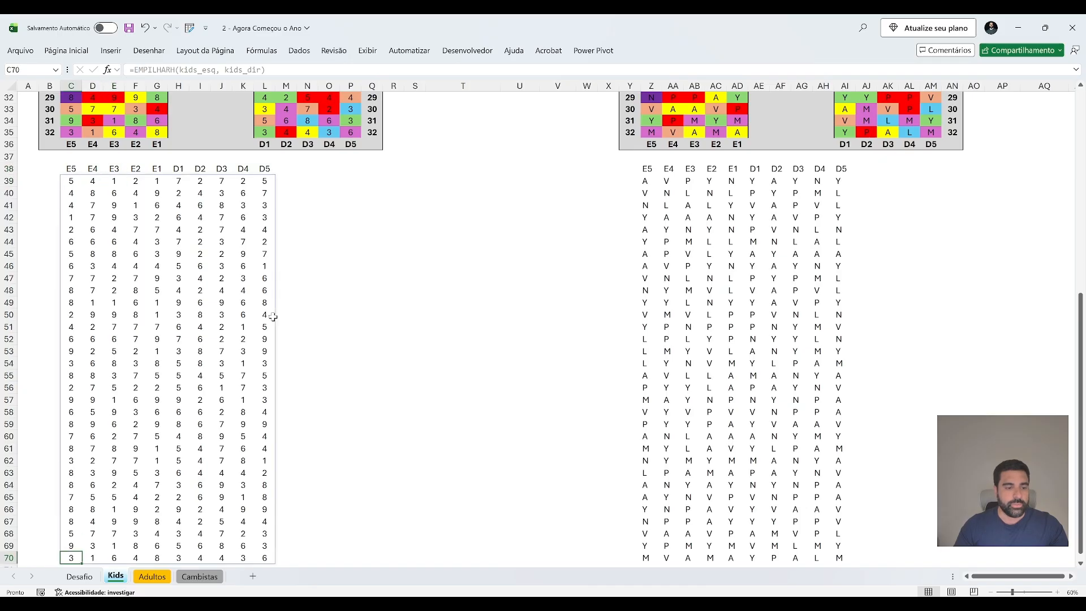
pyautogui.press('Down')
pyautogui.press('Down')
pyautogui.press('Down')
pyautogui.press('Up')
pyautogui.write('=')
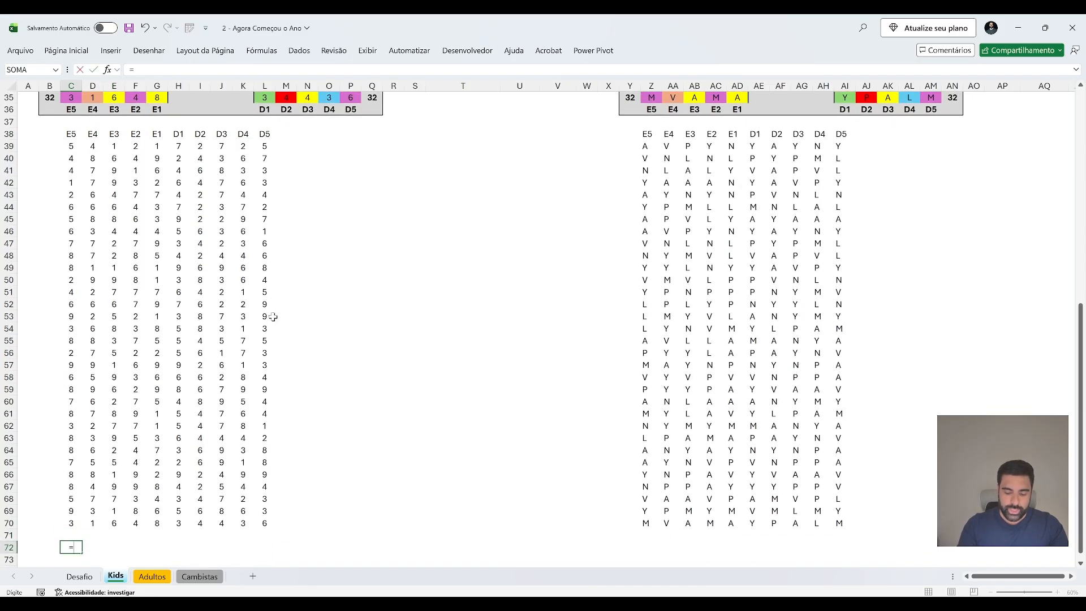
pyautogui.write('ÉPAR(kids')
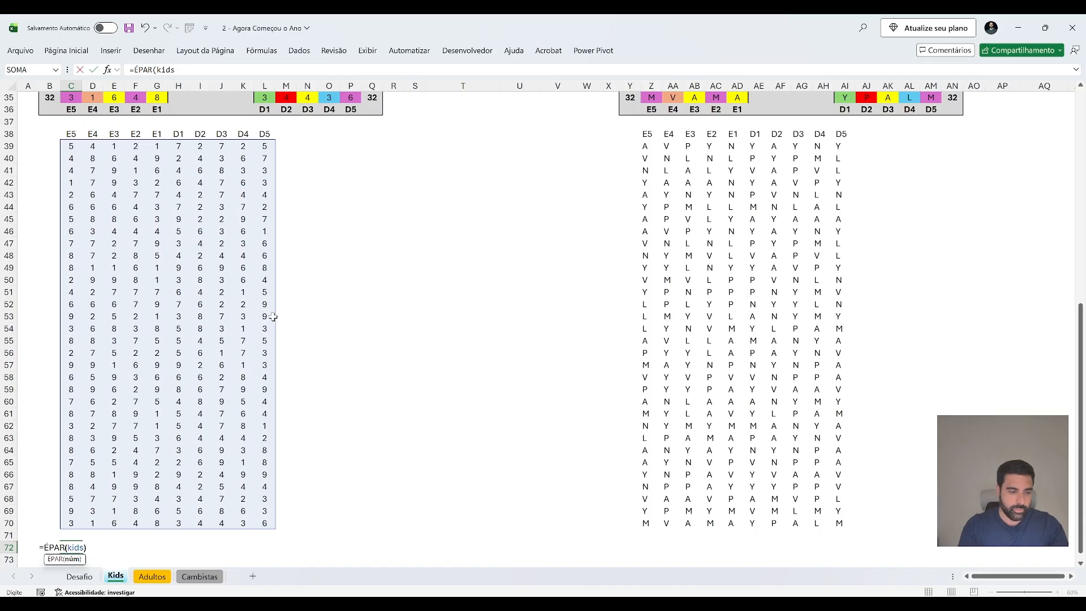
pyautogui.press('Return')
pyautogui.press('Up')
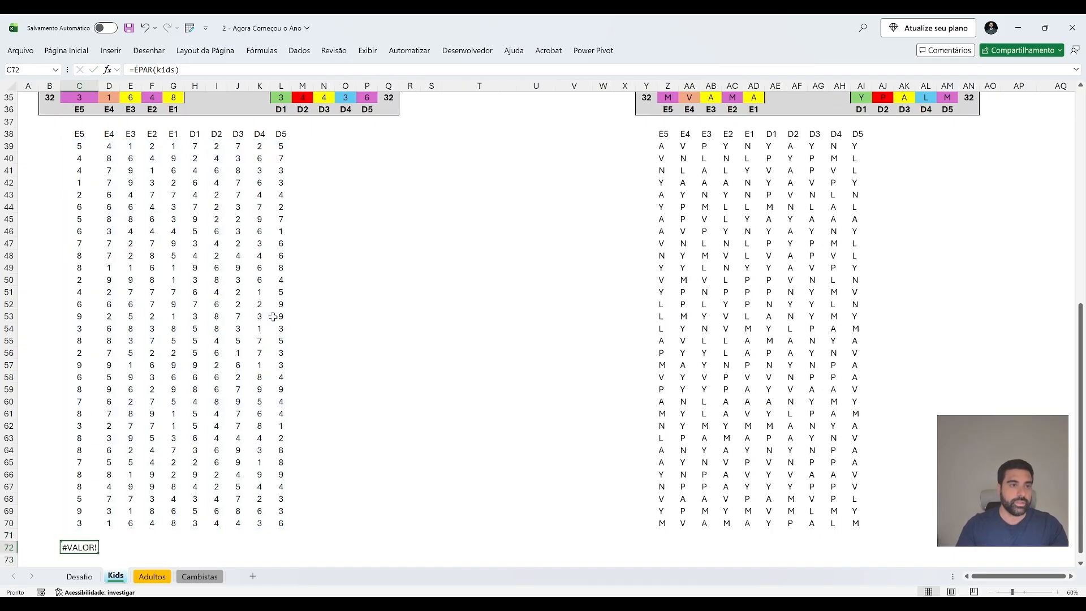
pyautogui.hotkey('ctrl', 'z')
# Enter =ÉPAR(--kids) in C72 to test every Kids number for evenness.
pyautogui.write('=ÉPAR(')
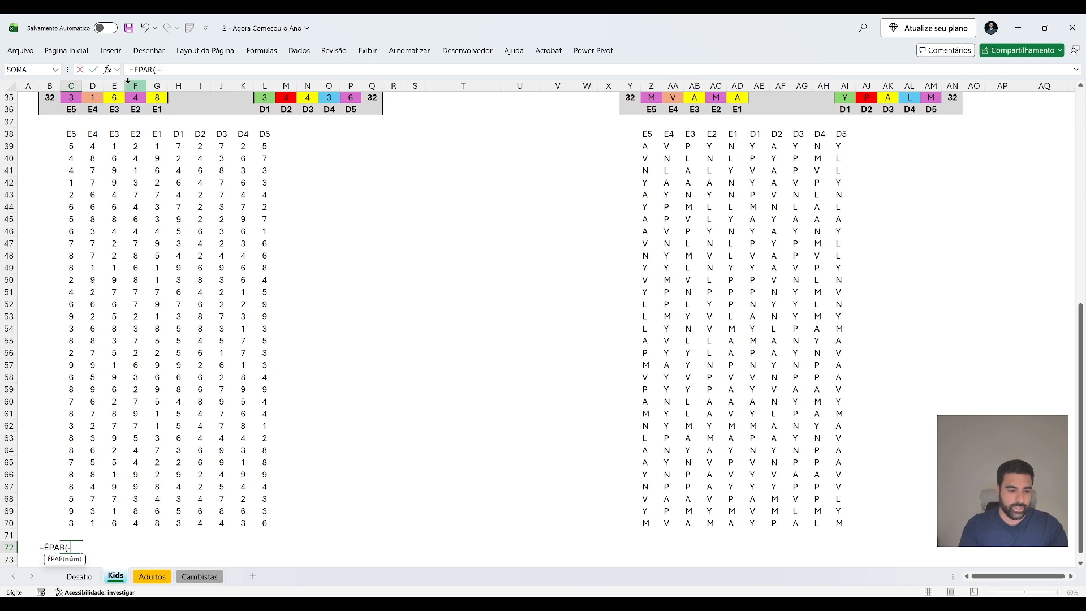
pyautogui.write('--kids')
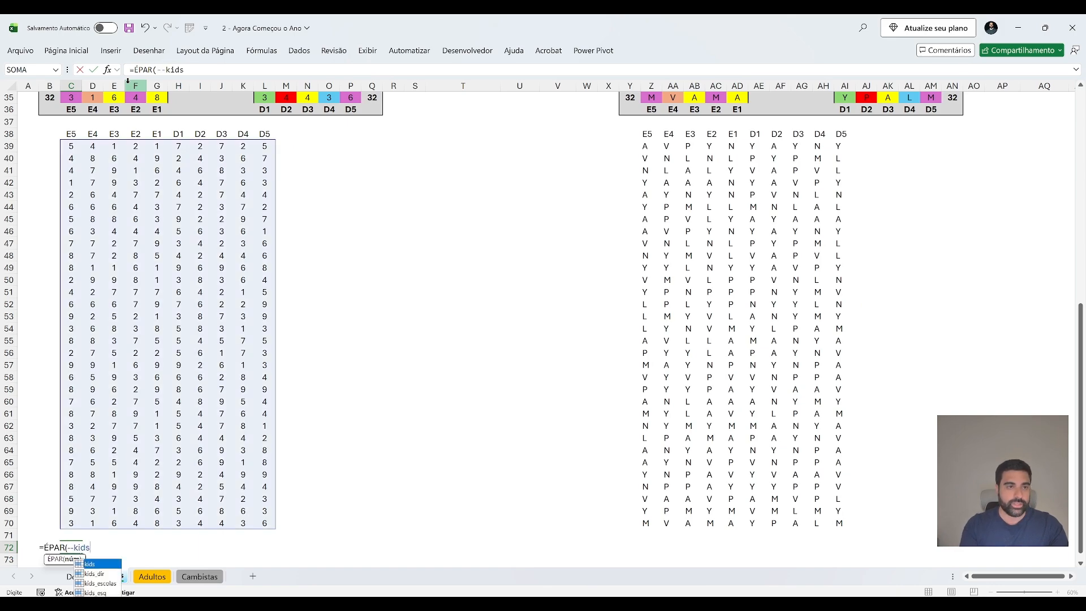
pyautogui.press('Return')
pyautogui.press('Up')
pyautogui.hotkey('ctrl', 'Down')
pyautogui.hotkey('ctrl', 'Up')
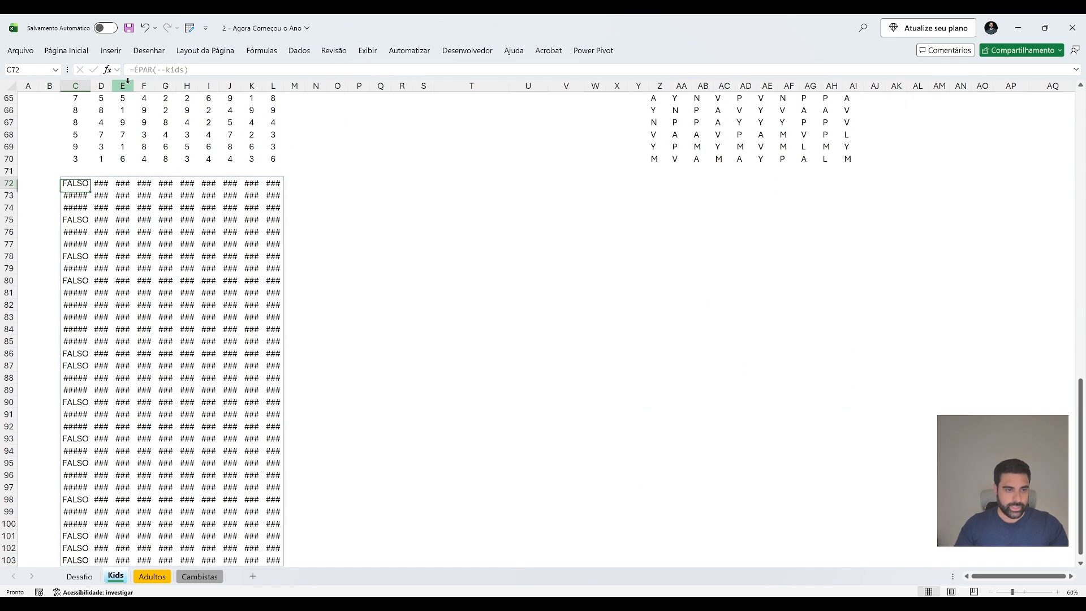
# Autofit the widths of columns C to L to the evenness results in C72:L103.
pyautogui.hotkey('ctrl', 'shift', 'Right')
pyautogui.hotkey('ctrl', 'shift', 'Down')
pyautogui.hotkey('alt', 'c')
pyautogui.press('o')
pyautogui.press('t')
pyautogui.hotkey('shift', 'BackSpace')
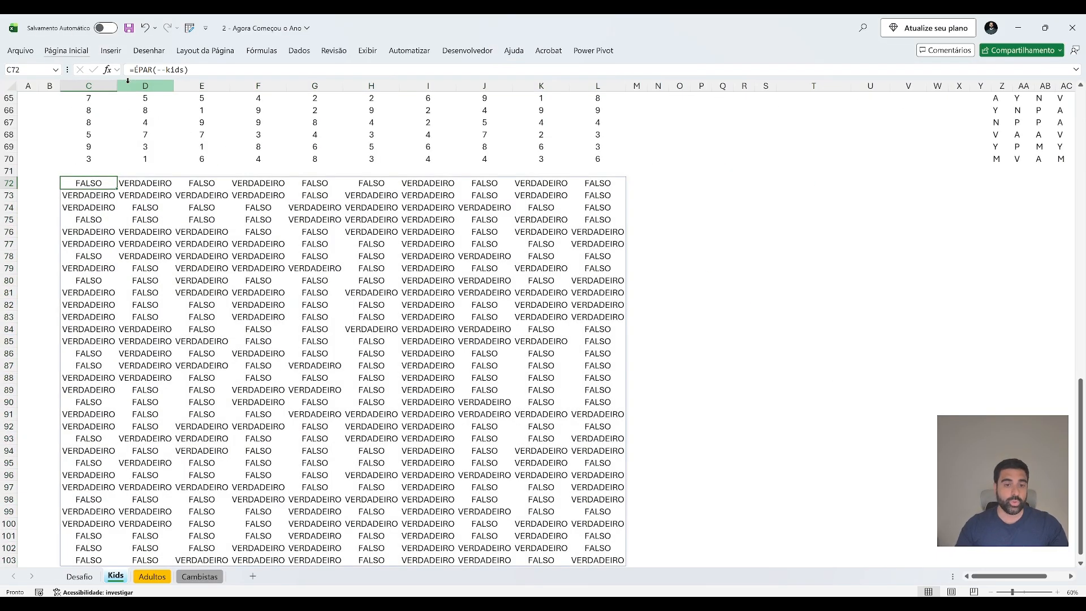
pyautogui.scroll(-1, 350, 386)
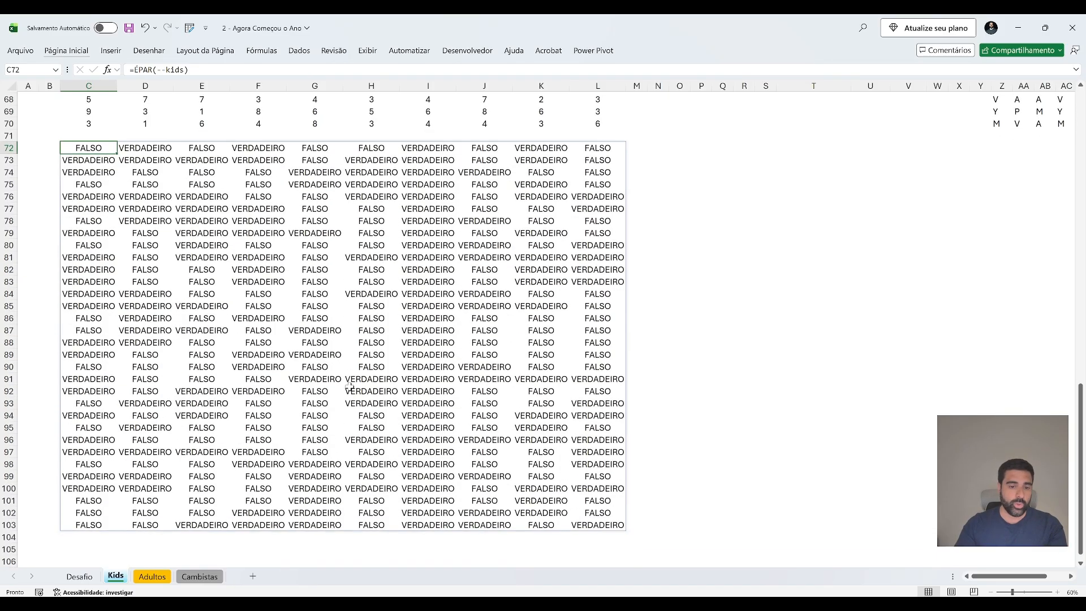
# Check the evenness results in I72:I103 and undo the autofit of columns C to L.
pyautogui.moveTo(439, 149); pyautogui.dragTo(439, 523)
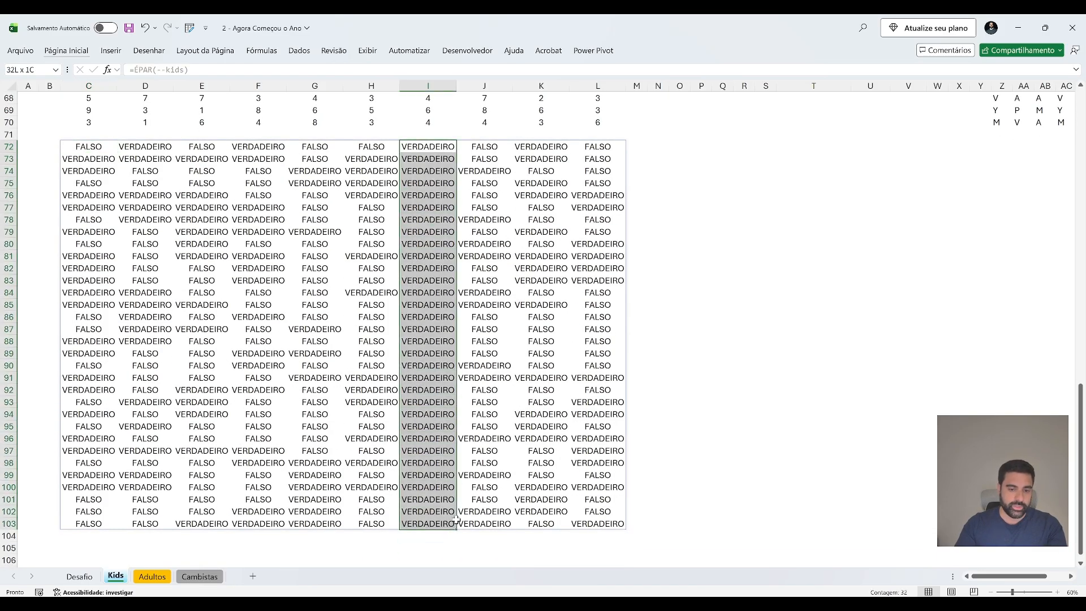
pyautogui.click(89, 146)
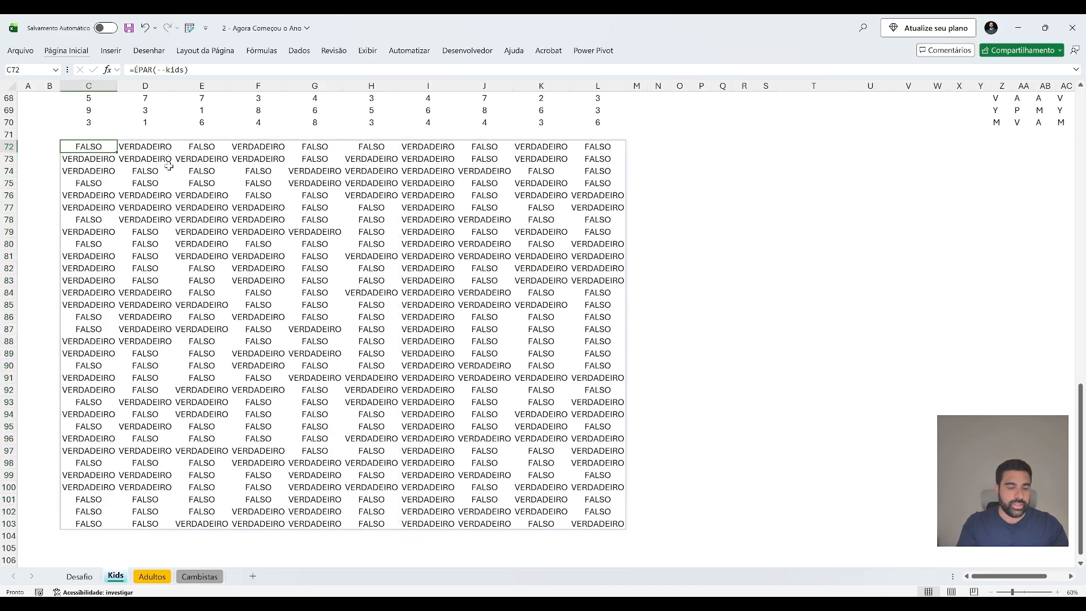
pyautogui.hotkey('ctrl', 'z')
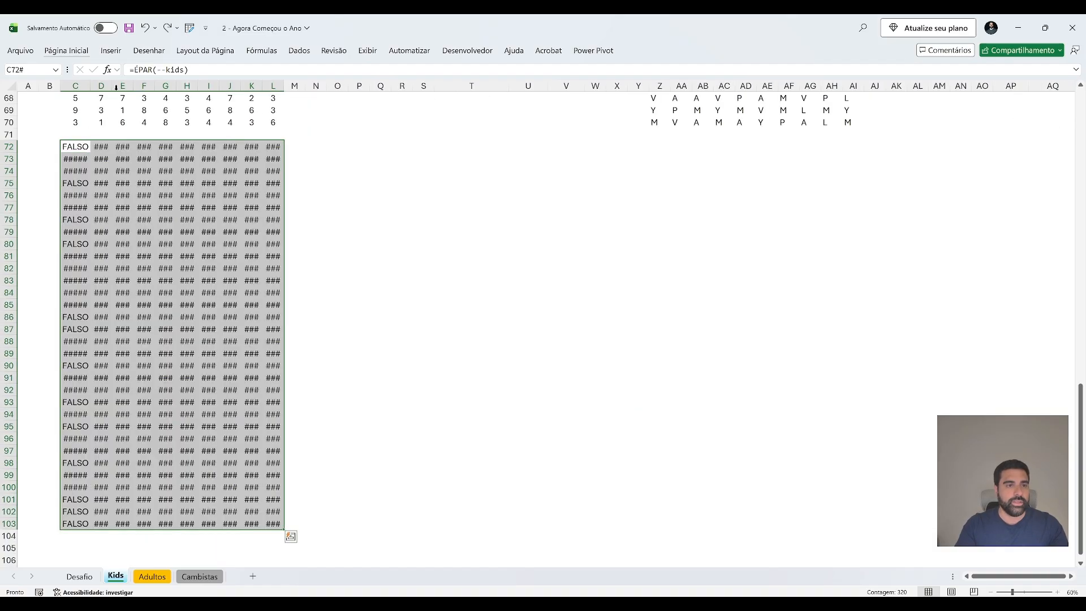
# Wrap the evenness test in C72 as =BYCOL(ÉPAR(--kids), E) to get one all-even result per level.
pyautogui.click(134, 70)
pyautogui.write('BYCOL(')
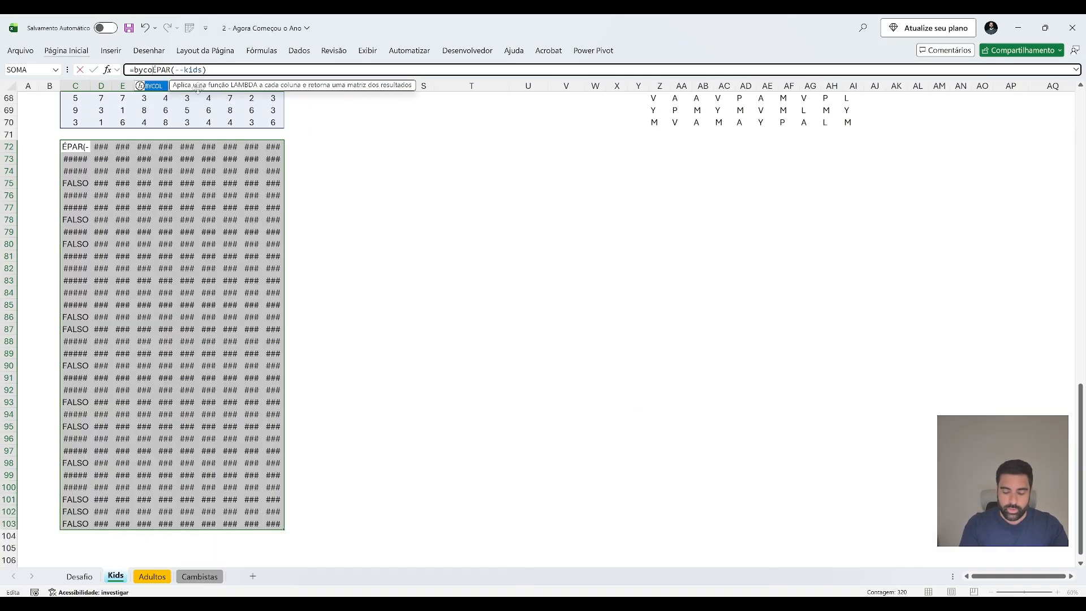
pyautogui.write(', e')
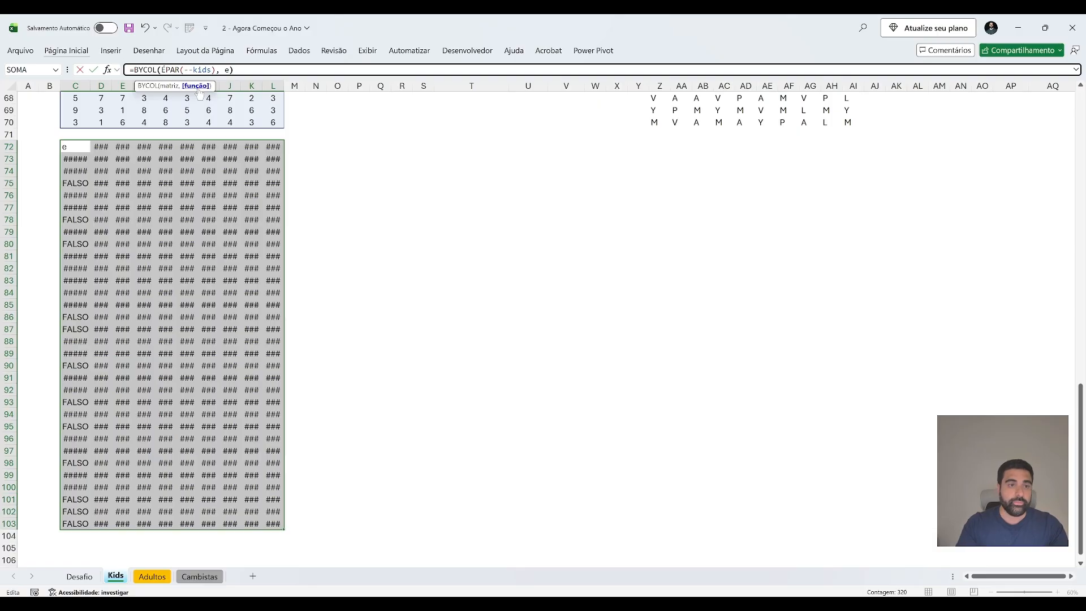
pyautogui.write(')')
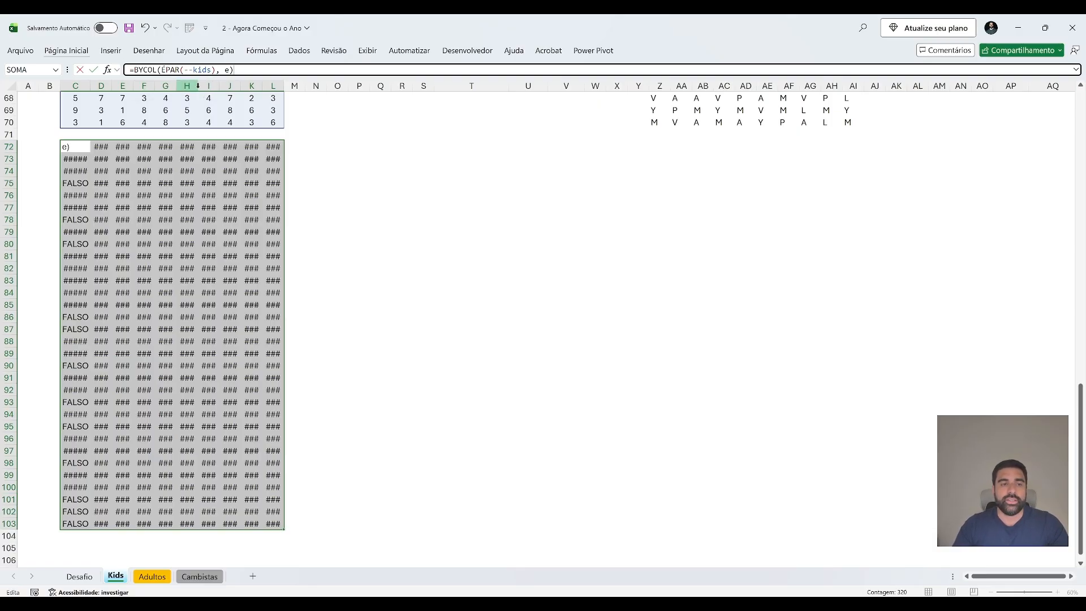
pyautogui.hotkey('ctrl', 'Return')
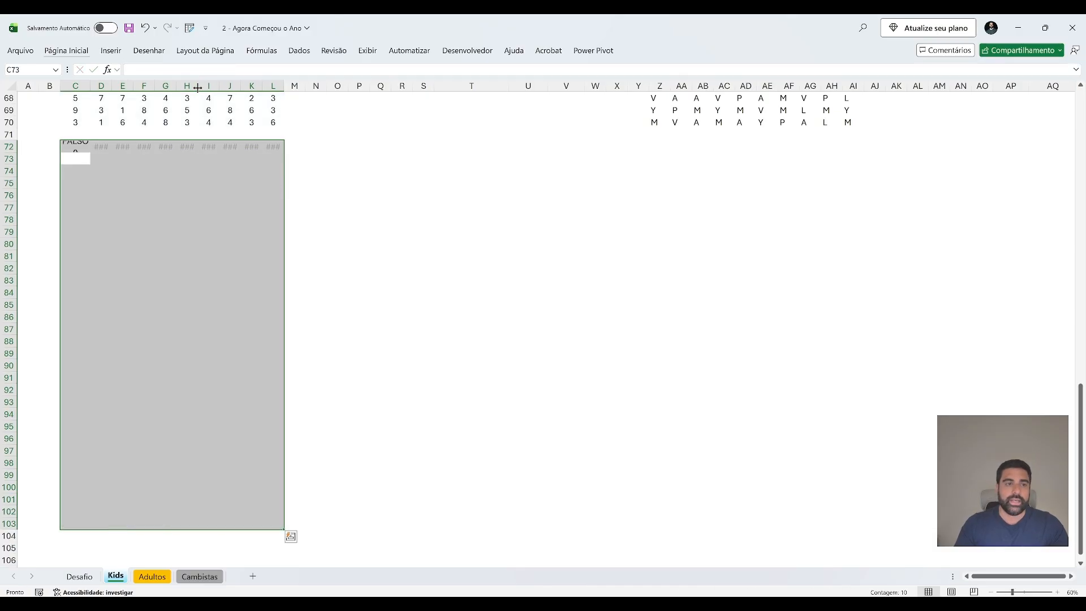
# Autofit columns C to L to check which level in row 72 is all even, and undo the autofit.
pyautogui.press('c')
pyautogui.press('o')
pyautogui.press('t')
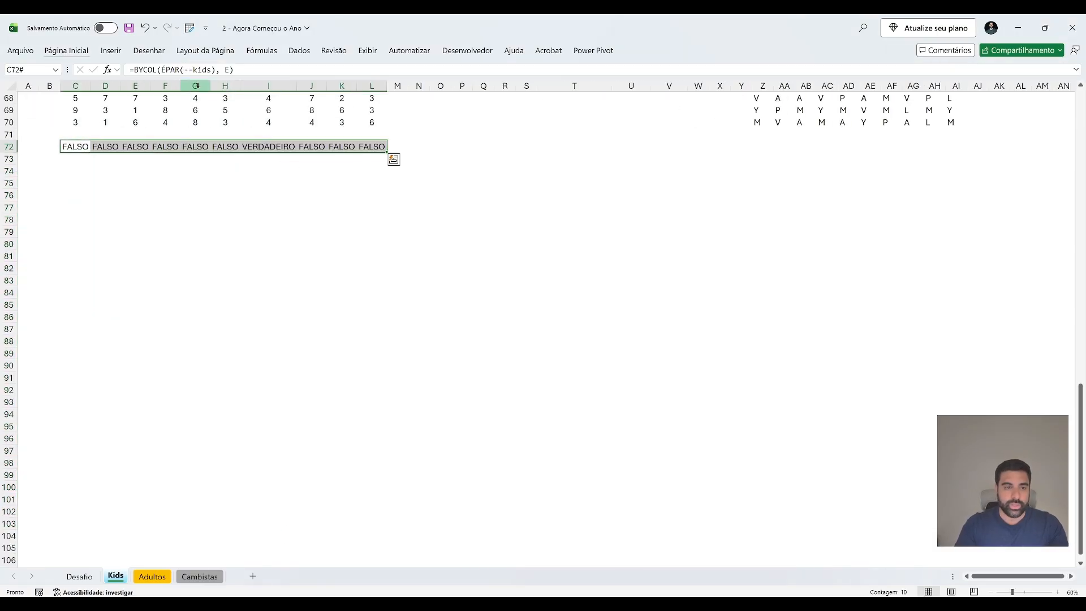
pyautogui.press('Up')
pyautogui.press('Right')
pyautogui.press('Down')
pyautogui.press('Left')
pyautogui.press('Right')
pyautogui.press('Right')
pyautogui.press('Right')
pyautogui.press('Right')
pyautogui.press('Right')
pyautogui.press('Right')
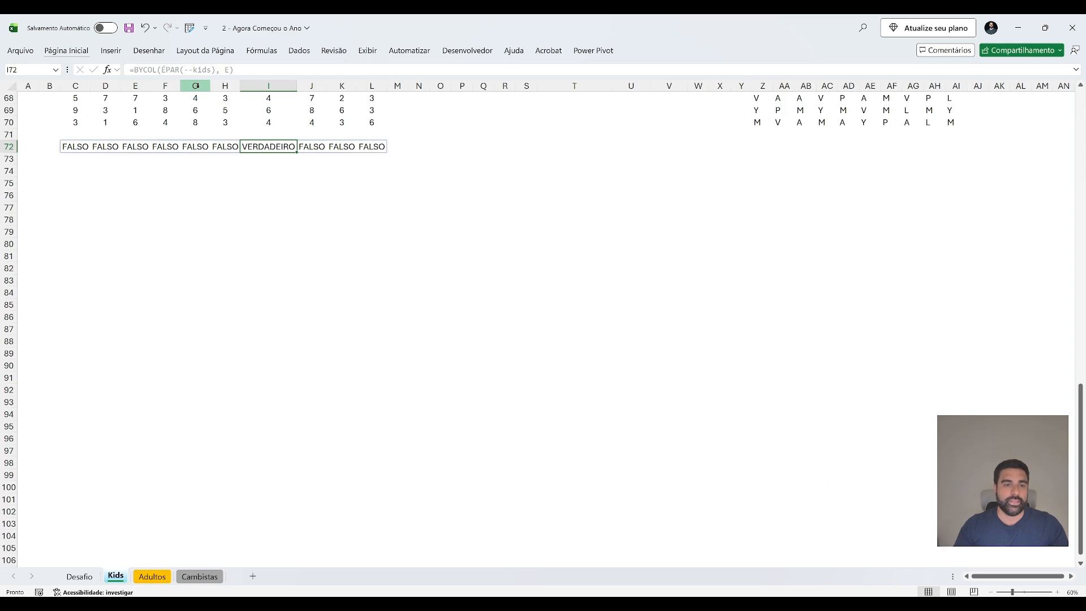
pyautogui.hotkey('ctrl', 'z')
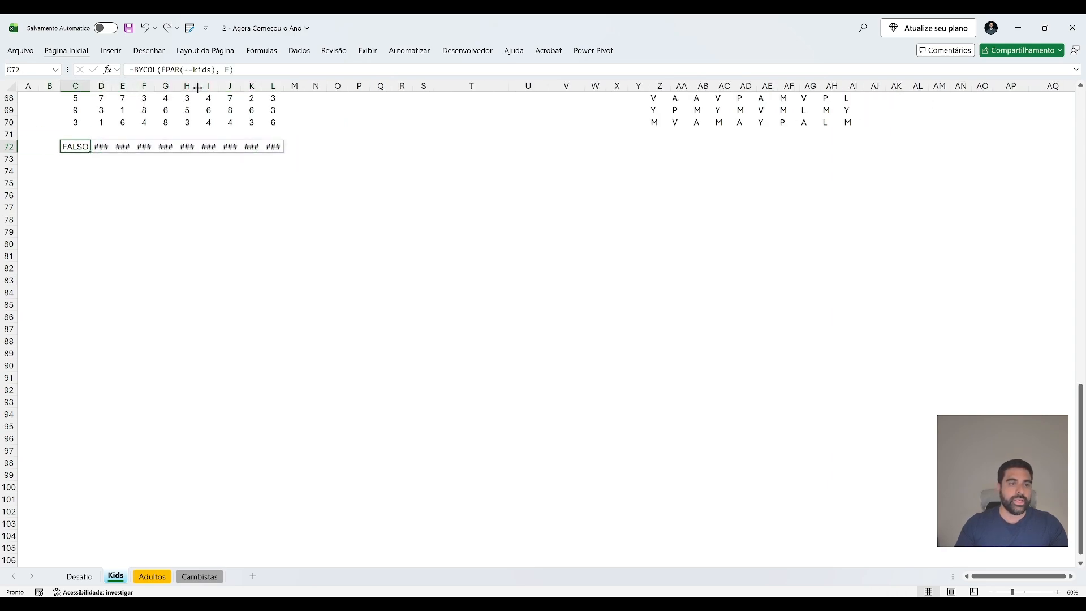
# Extend C72 to =PROCX(VERDADEIRO, BYCOL(ÉPAR(--kids), E), niveis) to return the name of the all-even level.
pyautogui.click(135, 69)
pyautogui.write('procx')
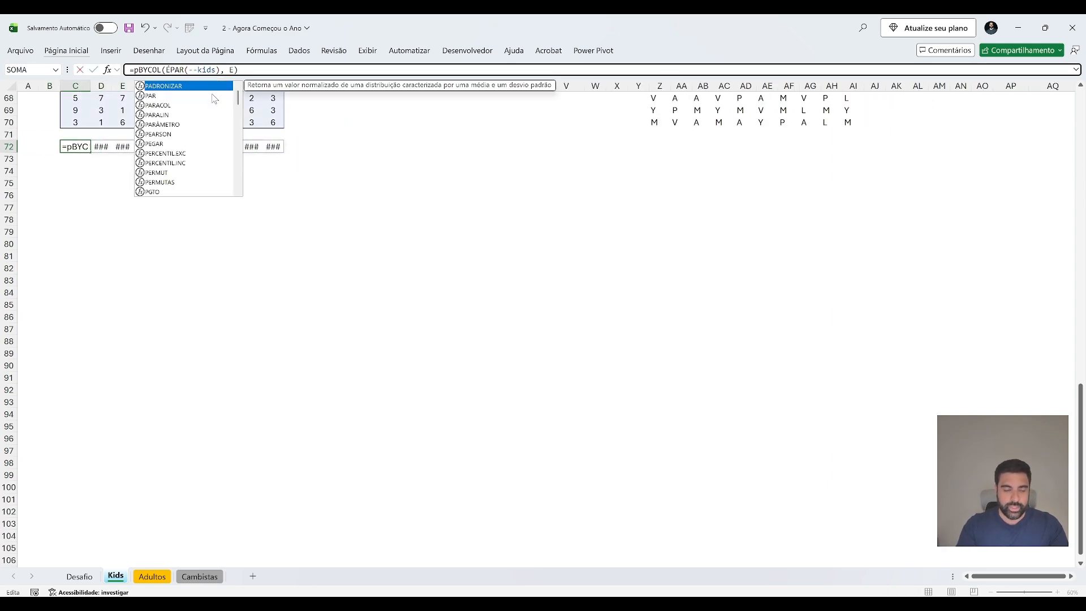
pyautogui.press('Tab')
pyautogui.write('verdadeiro')
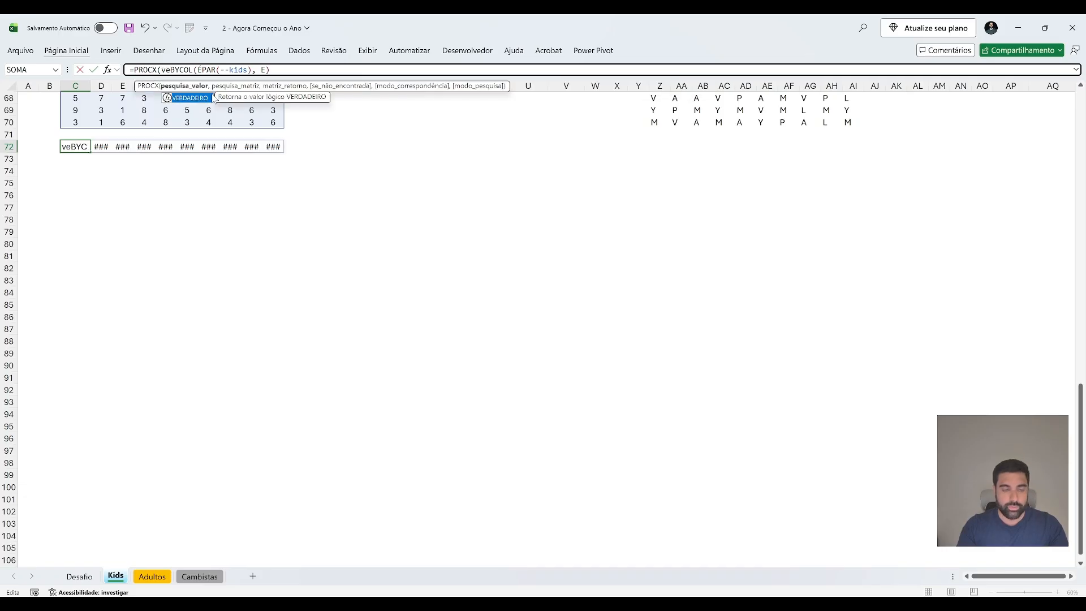
pyautogui.write(',')
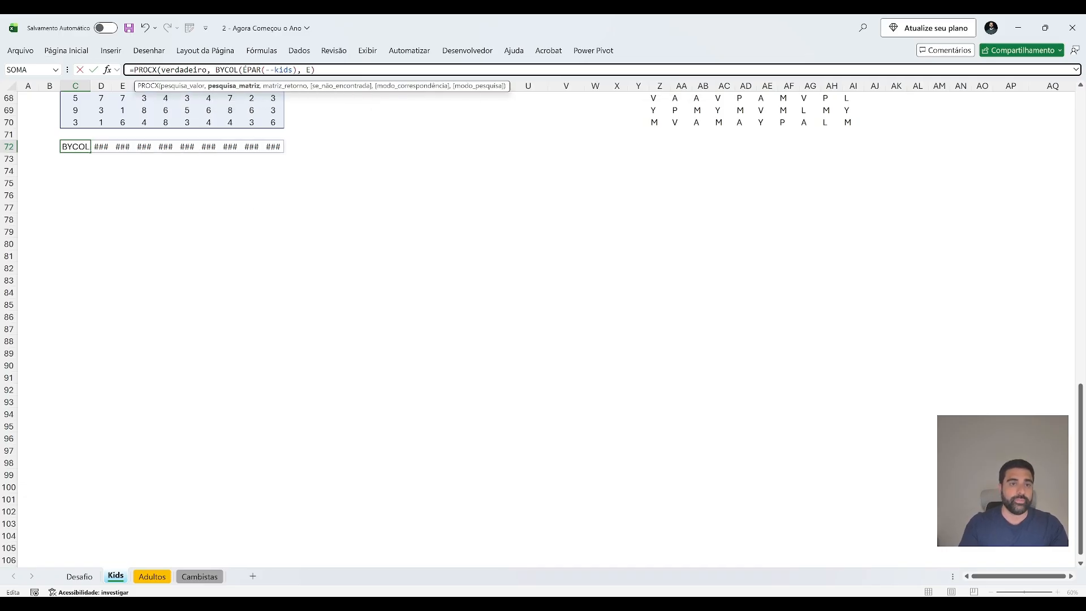
pyautogui.press('End')
pyautogui.write(', blocos)')
pyautogui.press('Return')
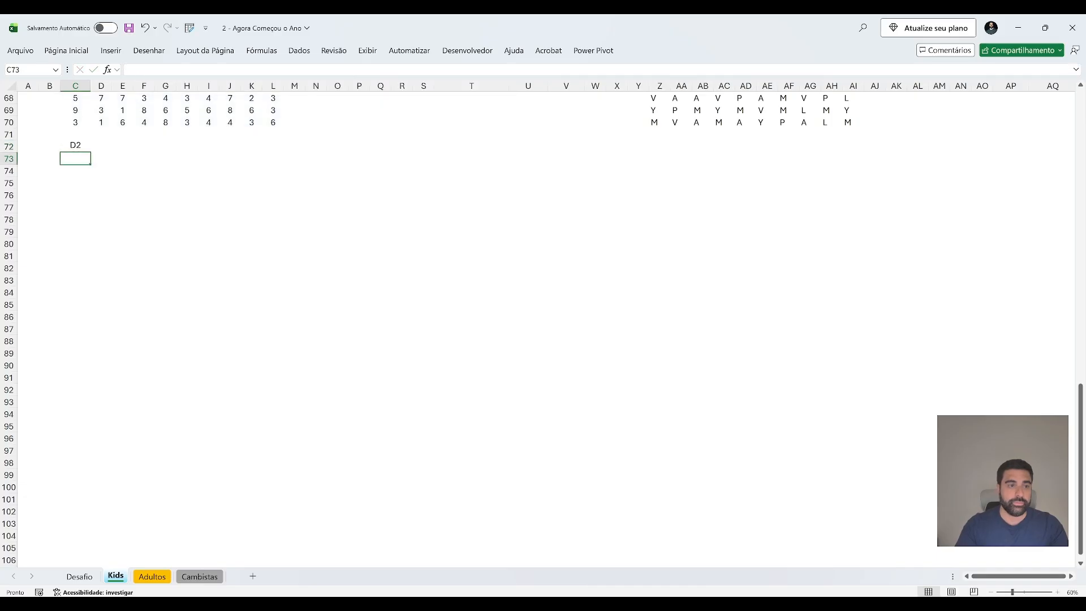
# Copy the PROCX formula from C72 on Kids into E39 on Desafio as the Bônus 2 answer.
pyautogui.press('Up')
pyautogui.tripleClick(219, 69)
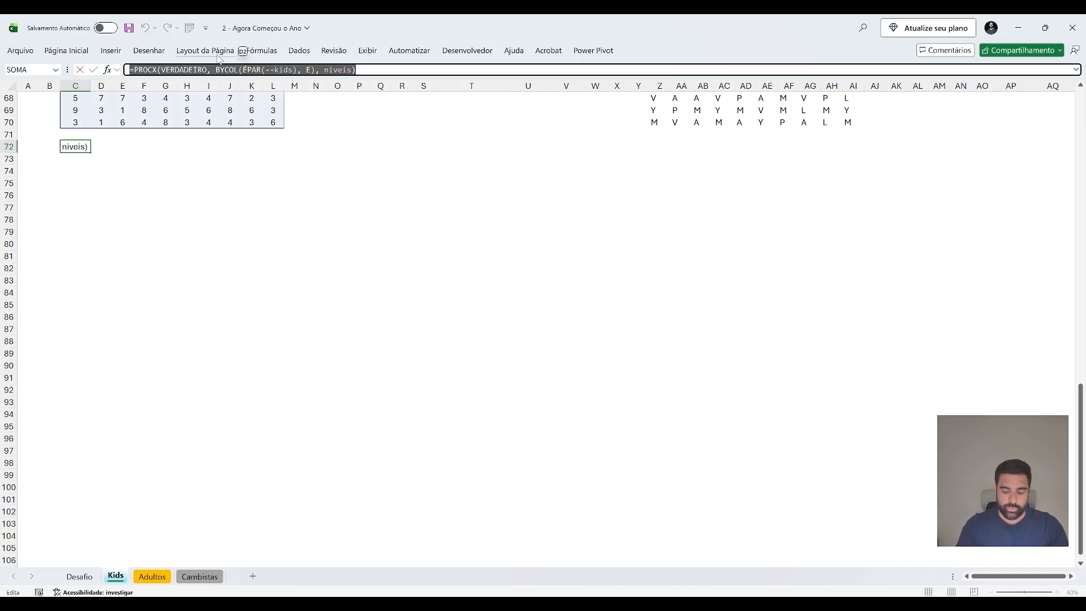
pyautogui.press('Escape')
pyautogui.hotkey('ctrl', 'pageup')
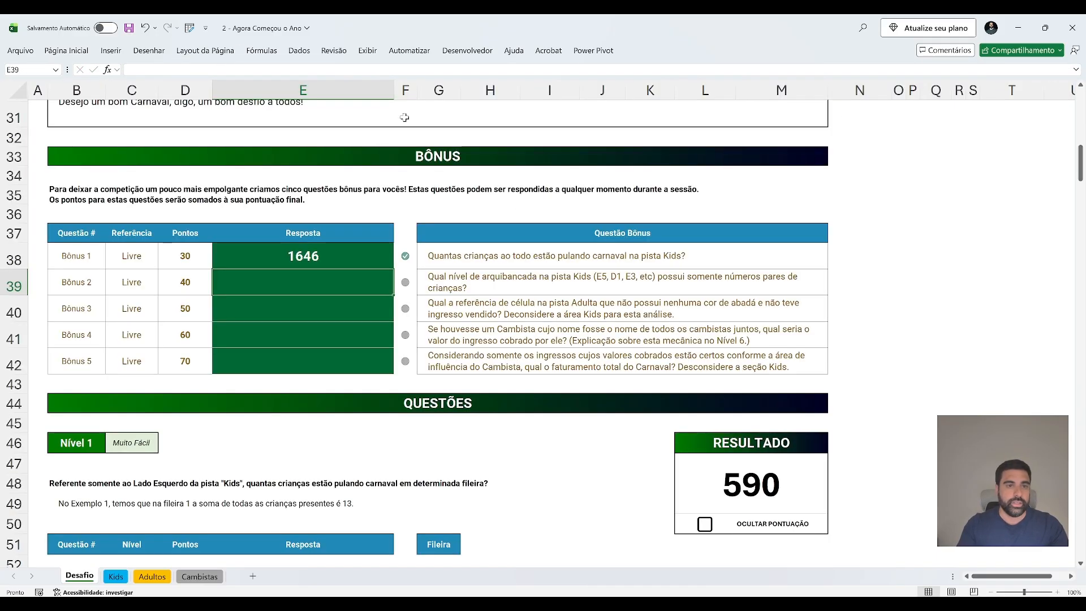
pyautogui.press('F2')
pyautogui.hotkey('ctrl', 'v')
pyautogui.press('Return')
pyautogui.press('Up')
pyautogui.press('Tab')
pyautogui.press('Return')
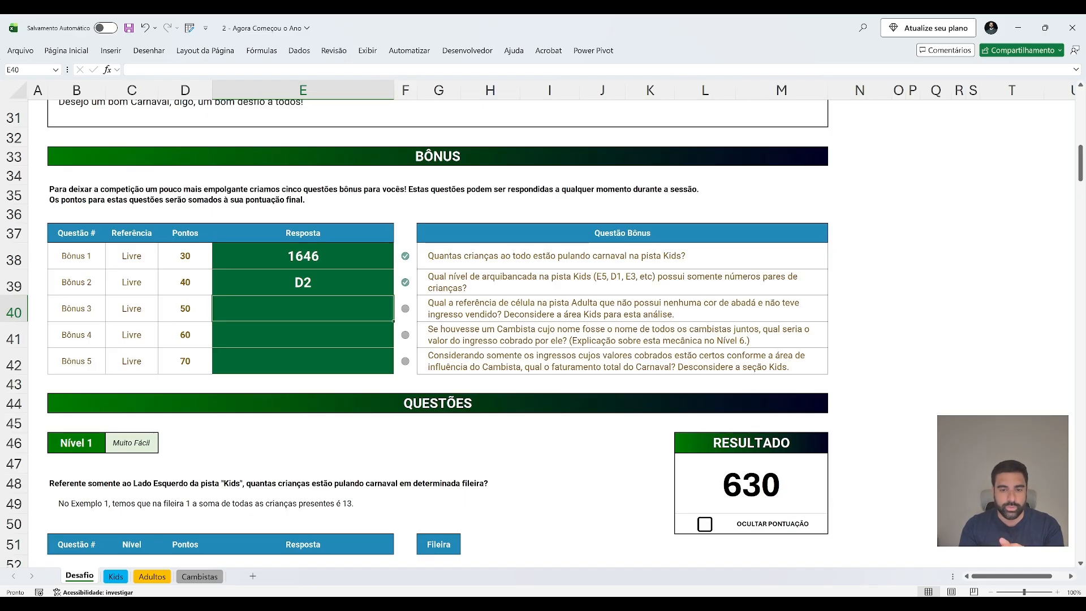
# Name the whole ticket grid C3:CW132 on the Adultos sheet "adultos".
pyautogui.hotkey('ctrl', 'pagedown')
pyautogui.hotkey('ctrl', 'pagedown')
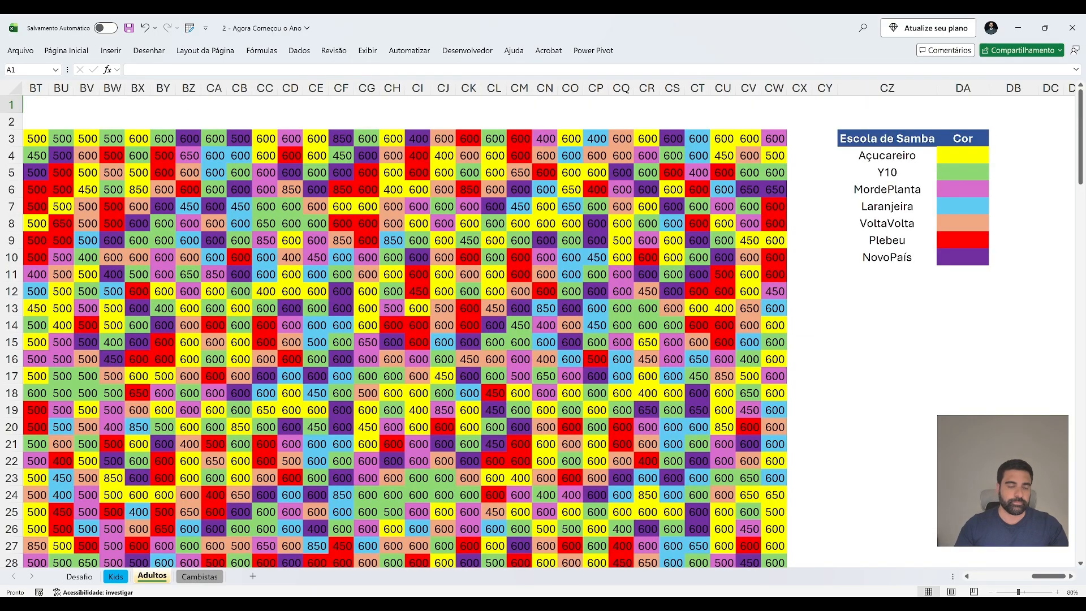
pyautogui.click(793, 160)
pyautogui.hotkey('ctrl', 'Left')
pyautogui.hotkey('ctrl', 'Up')
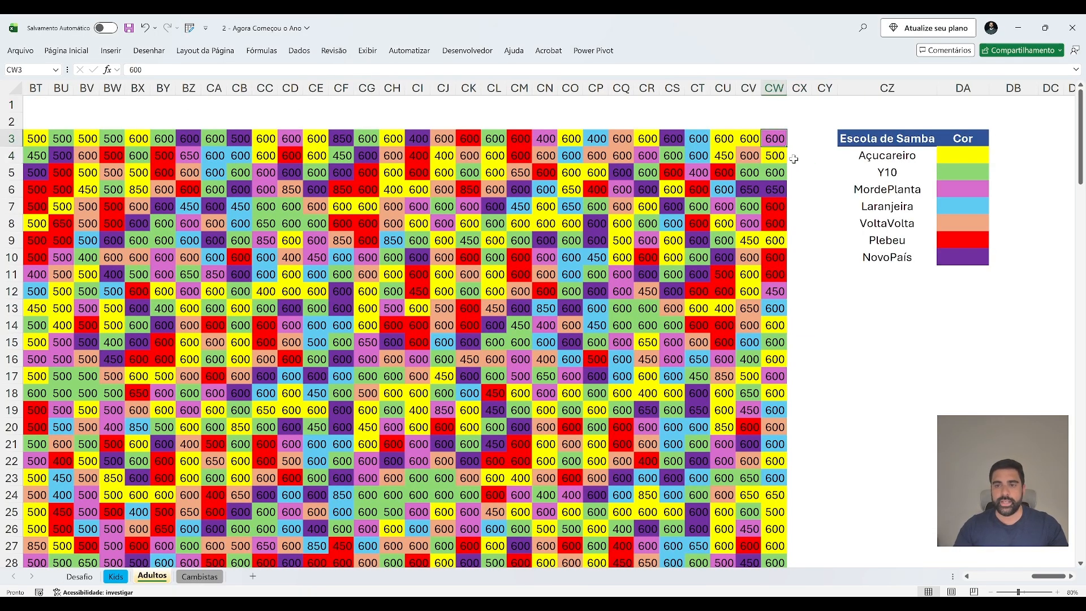
pyautogui.hotkey('ctrl', 'Left')
pyautogui.hotkey('ctrl', 'Left')
pyautogui.press('Right')
pyautogui.hotkey('ctrl', 'shift', 'Down')
pyautogui.hotkey('ctrl', 'shift', 'Right')
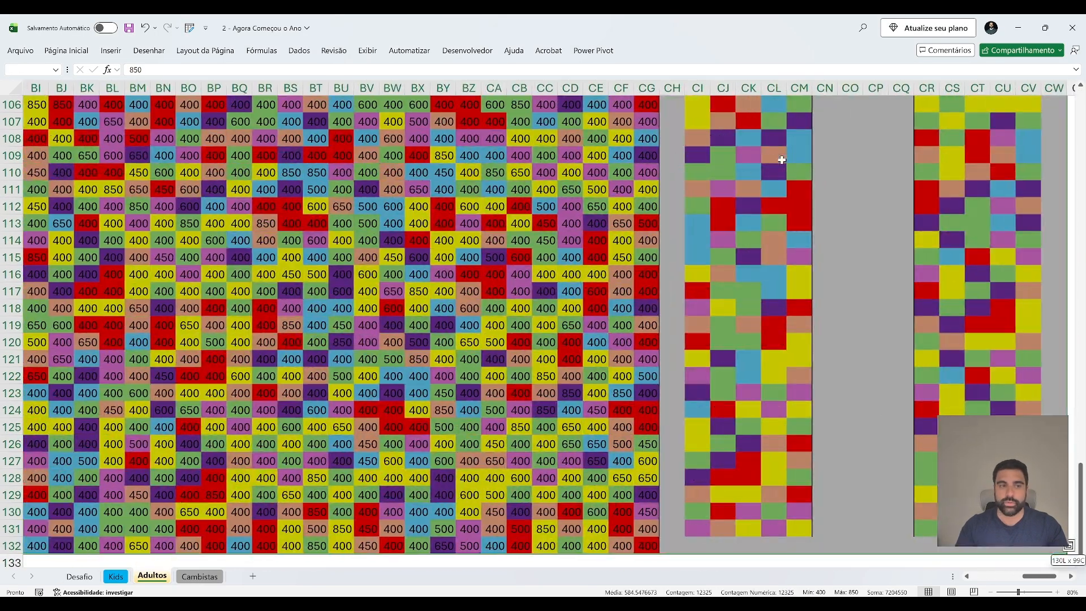
pyautogui.click(33, 69)
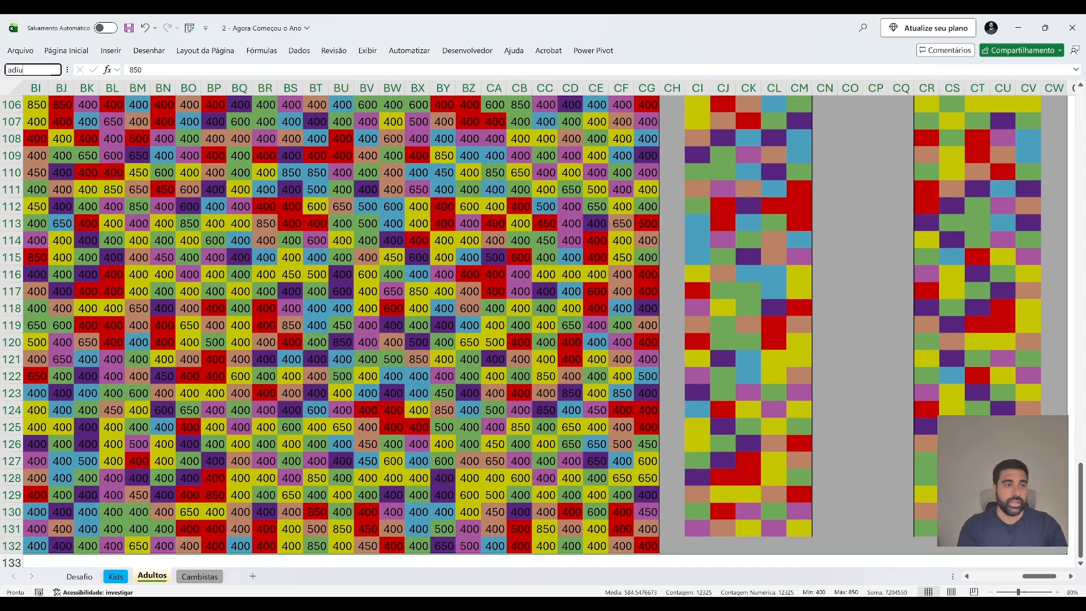
pyautogui.write('adultos')
pyautogui.press('Return')
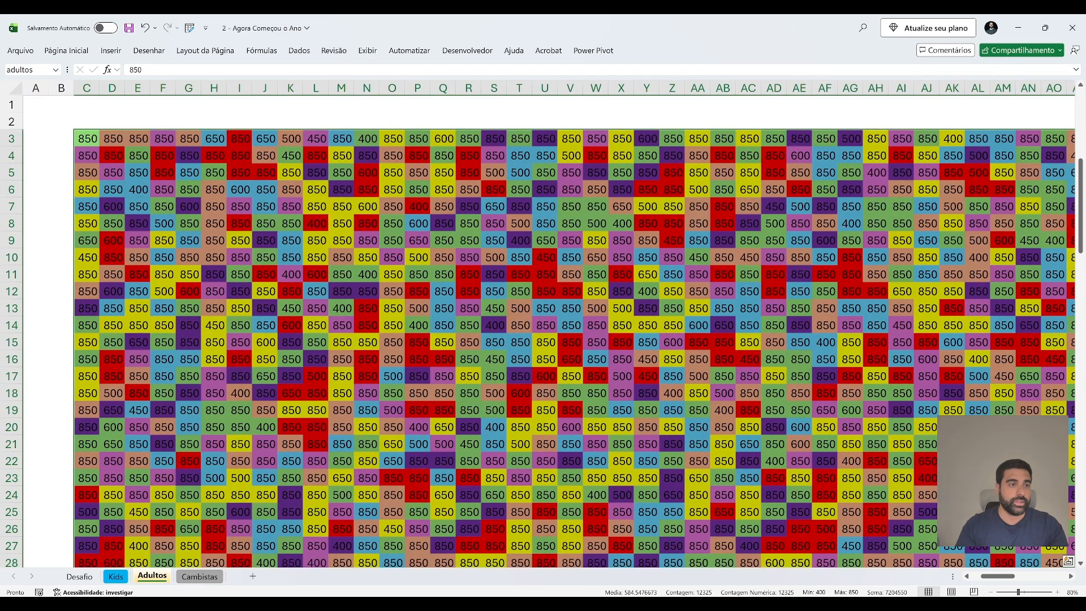
# Reread Bônus 3 on Desafio and search the Adultos grid for a cell with neither a fill color nor a ticket value.
pyautogui.press('Up')
pyautogui.press('Down')
pyautogui.hotkey('ctrl', 'pageup')
pyautogui.hotkey('ctrl', 'pageup')
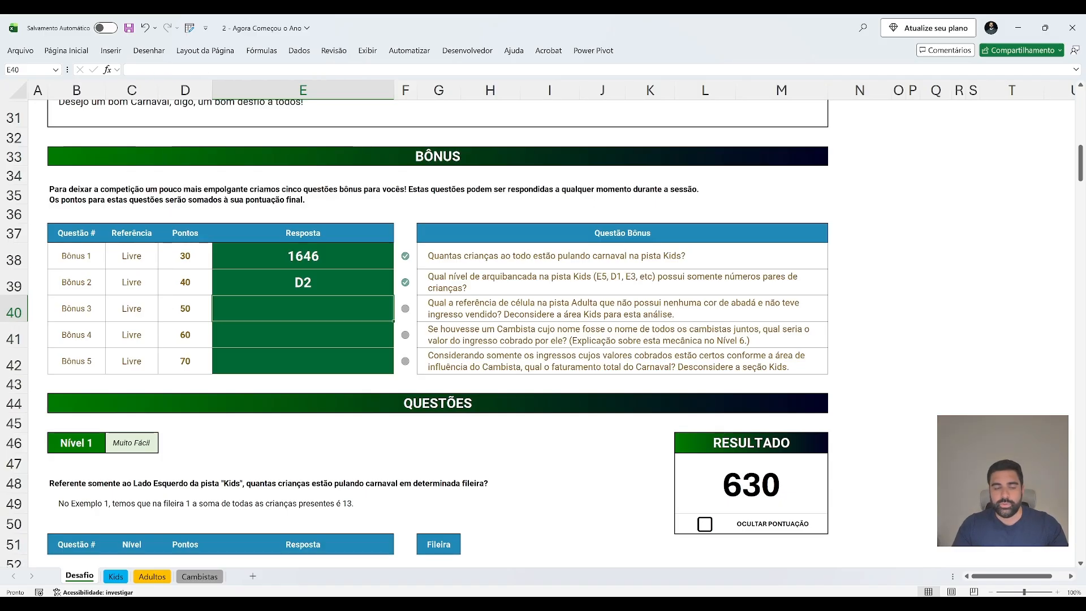
pyautogui.hotkey('ctrl', 'pagedown')
pyautogui.hotkey('ctrl', 'pagedown')
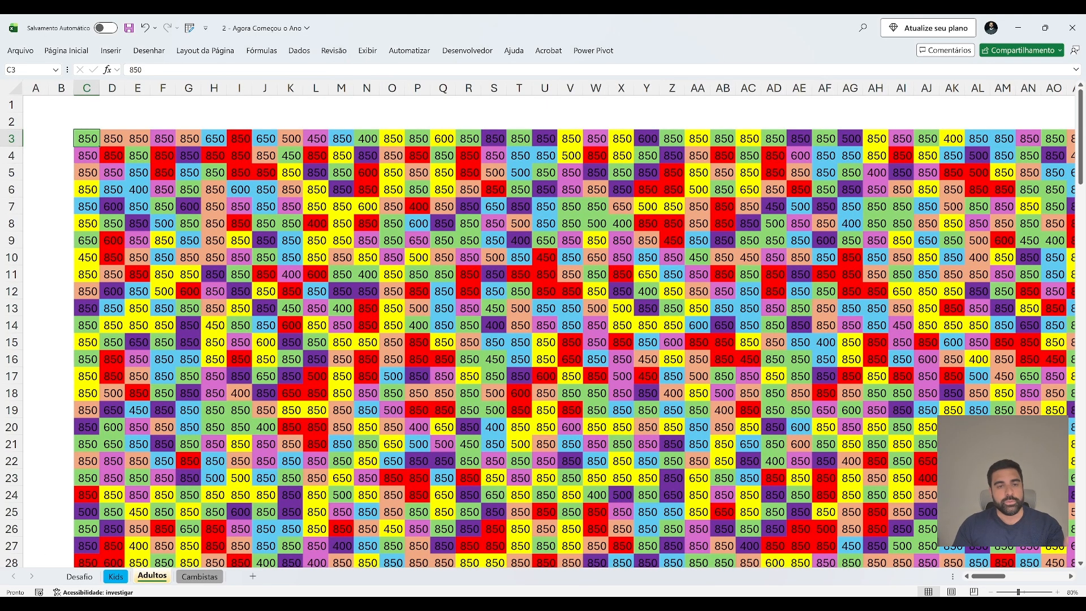
pyautogui.press('pagedown')
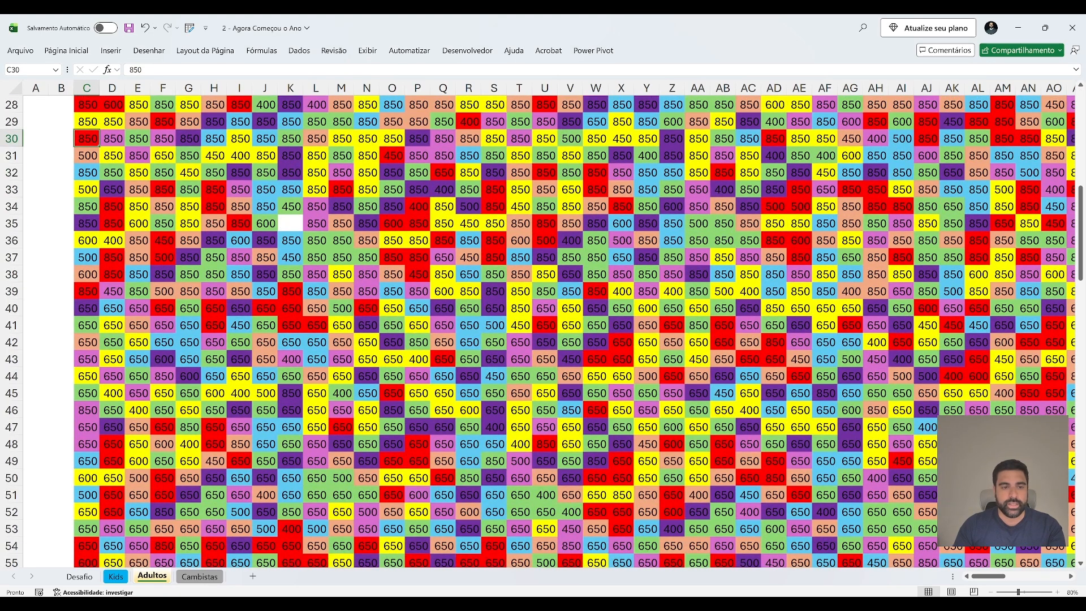
pyautogui.click(287, 221)
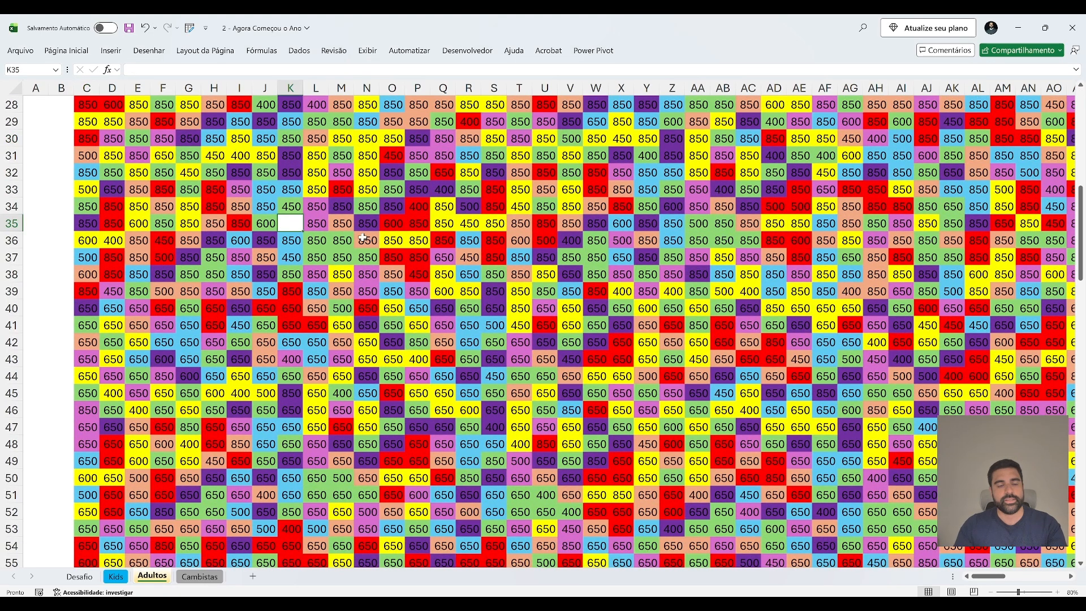
pyautogui.press('Left')
pyautogui.press('Up')
pyautogui.hotkey('ctrl', 'Up')
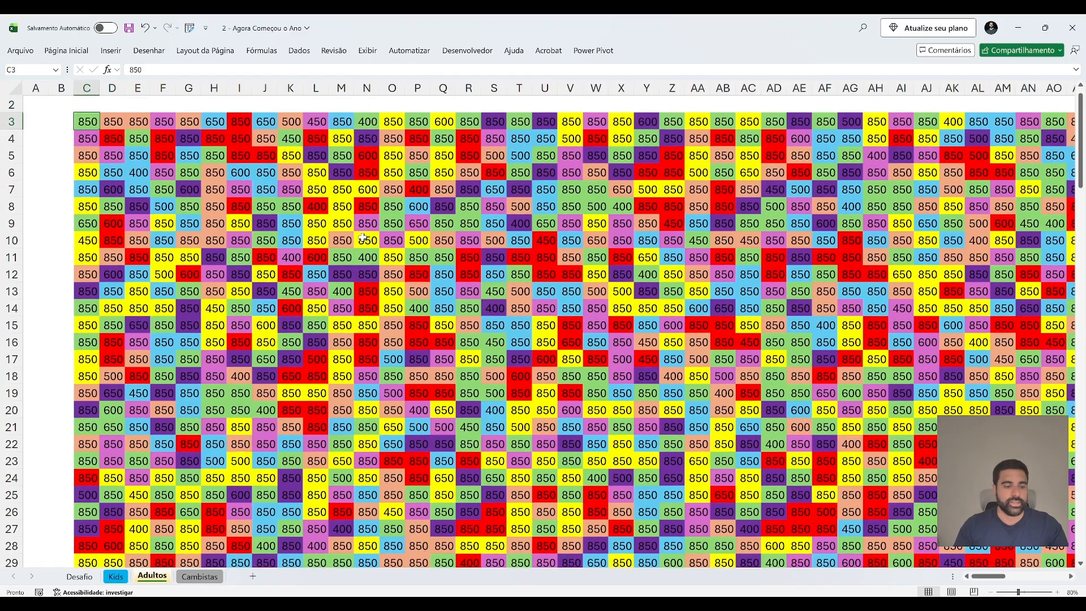
# Try k35 as the Bônus 3 answer in E40 on Desafio and clear the cell again.
pyautogui.hotkey('ctrl', 'pageup')
pyautogui.hotkey('ctrl', 'pageup')
pyautogui.write('k35')
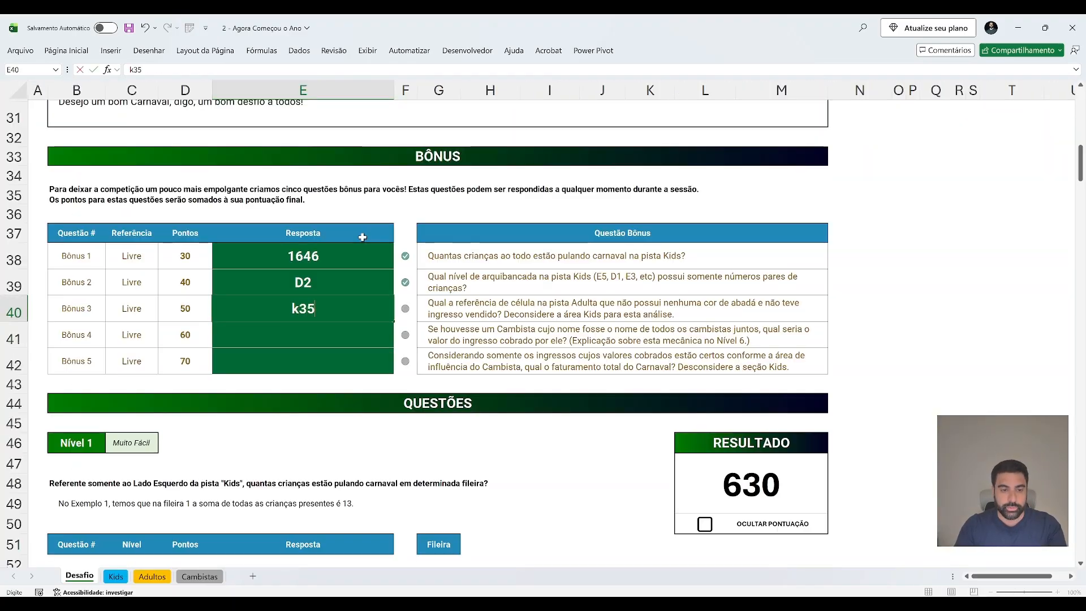
pyautogui.press('Return')
pyautogui.press('Up')
pyautogui.press('Delete')
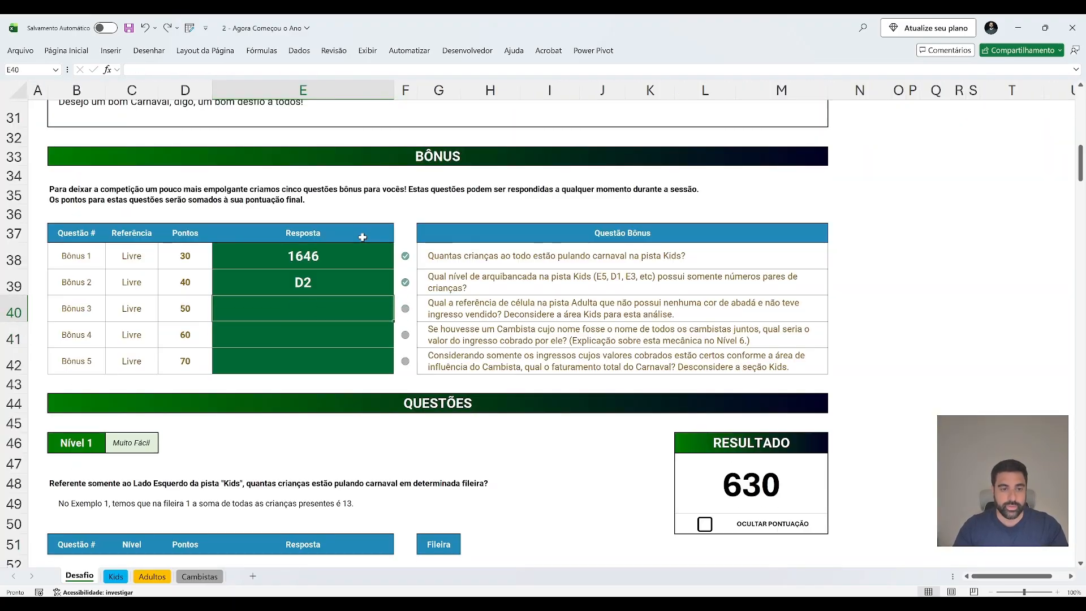
# Select the empty cell O40 beside the bonus table on Desafio as a scratch area for Bônus 3.
pyautogui.press('Right')
pyautogui.press('Right')
pyautogui.press('Right')
pyautogui.press('Right')
pyautogui.press('Right')
pyautogui.press('Right')
pyautogui.press('Right')
pyautogui.press('Right')
pyautogui.press('Right')
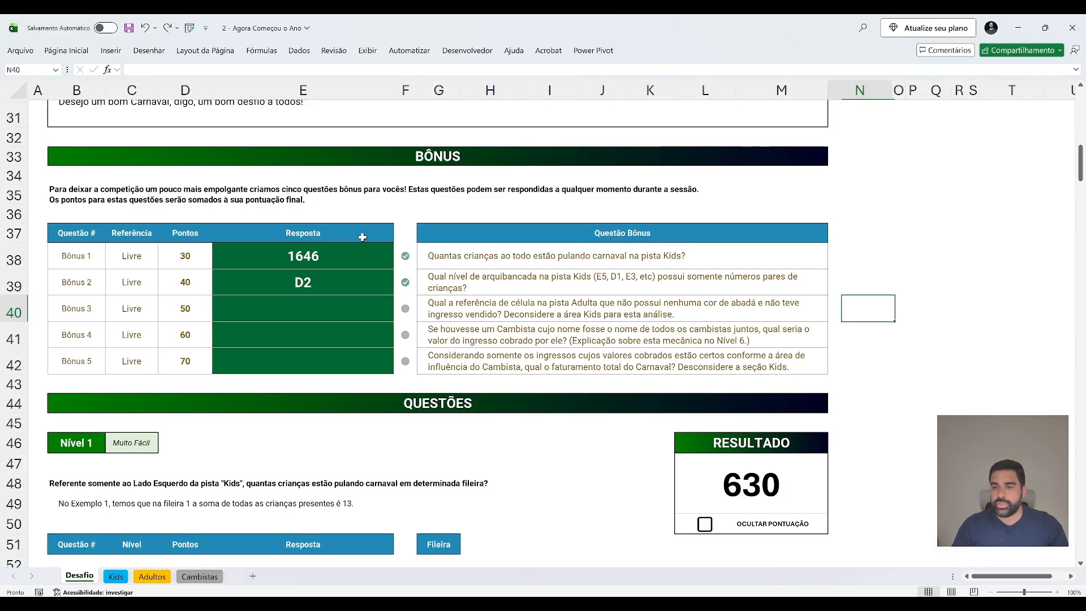
pyautogui.press('Right')
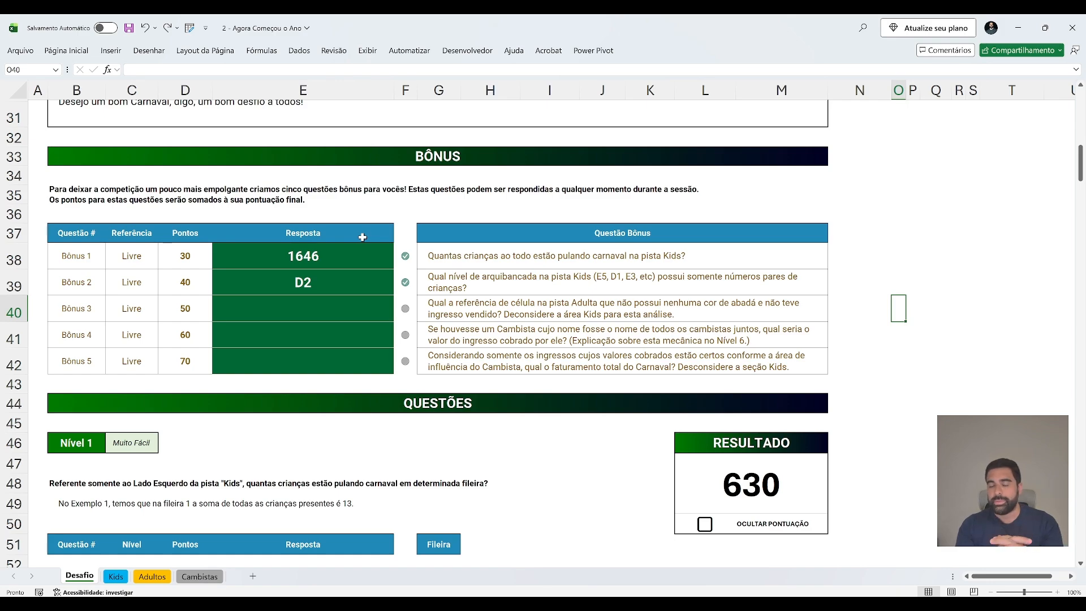
pyautogui.write('=para')
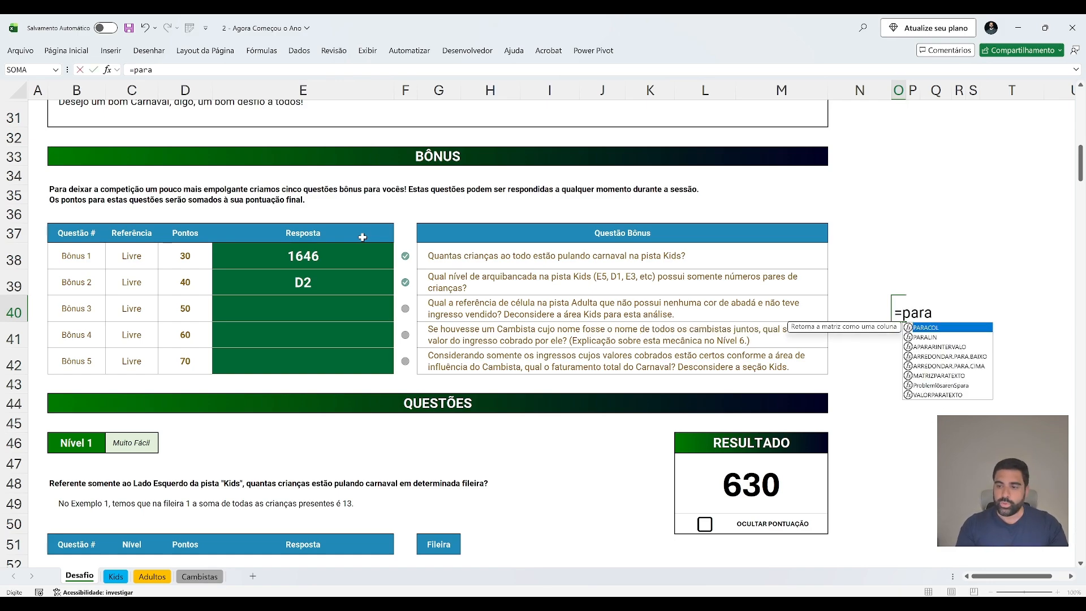
pyautogui.press('Tab')
pyautogui.write('adultos,')
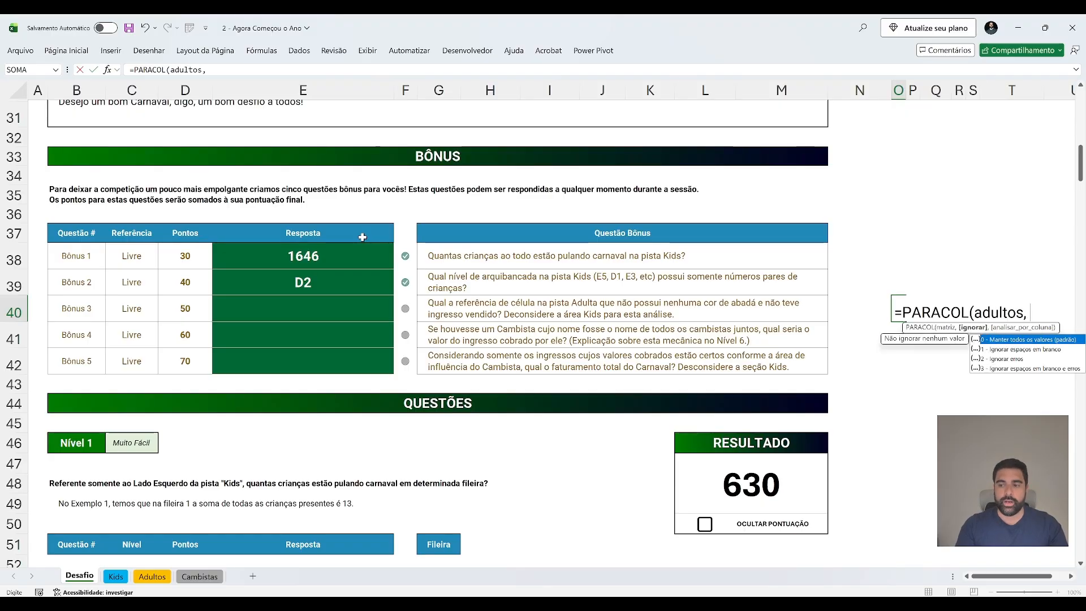
pyautogui.write(' 3')
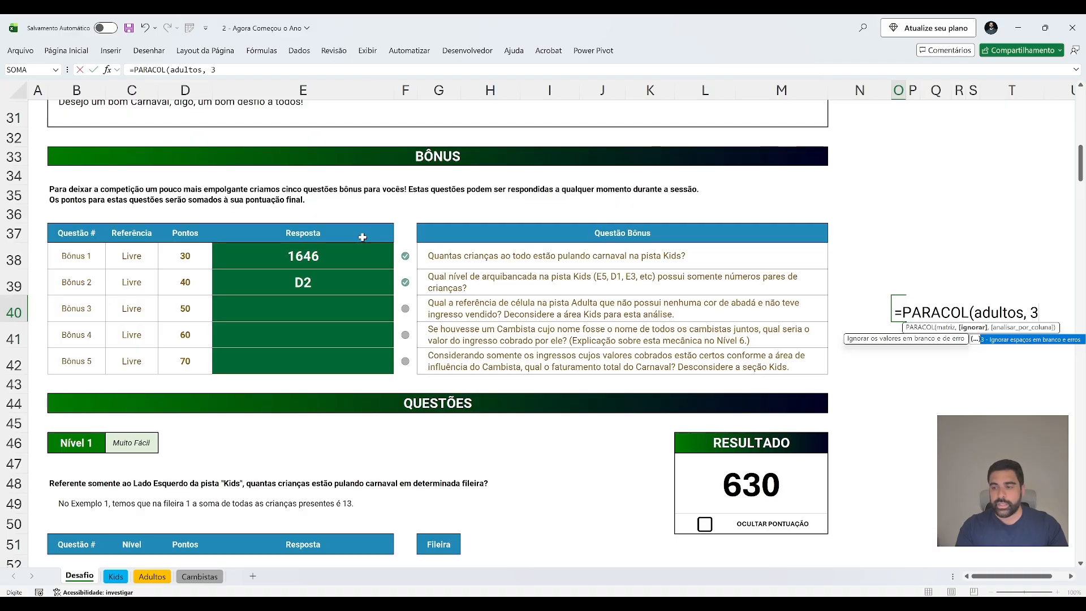
pyautogui.press('Escape')
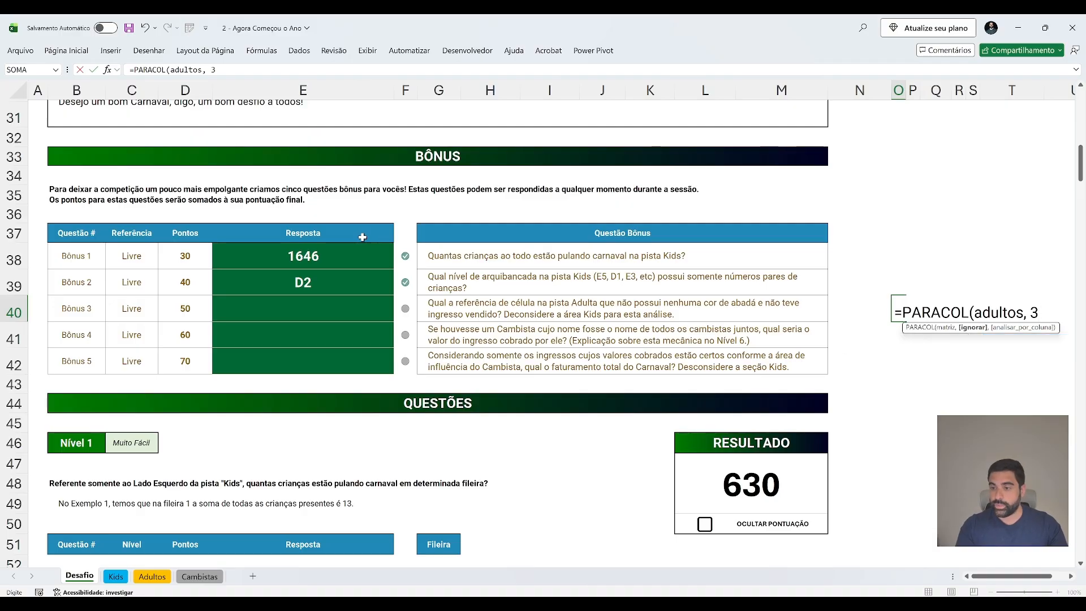
pyautogui.press('Escape')
# Enter =SES(adultos = "", ENDEREÇO(LIN(adultos), COL(adultos), 4)) in O40 to return the addresses of empty adultos cells.
pyautogui.write('=ses')
pyautogui.press('Tab')
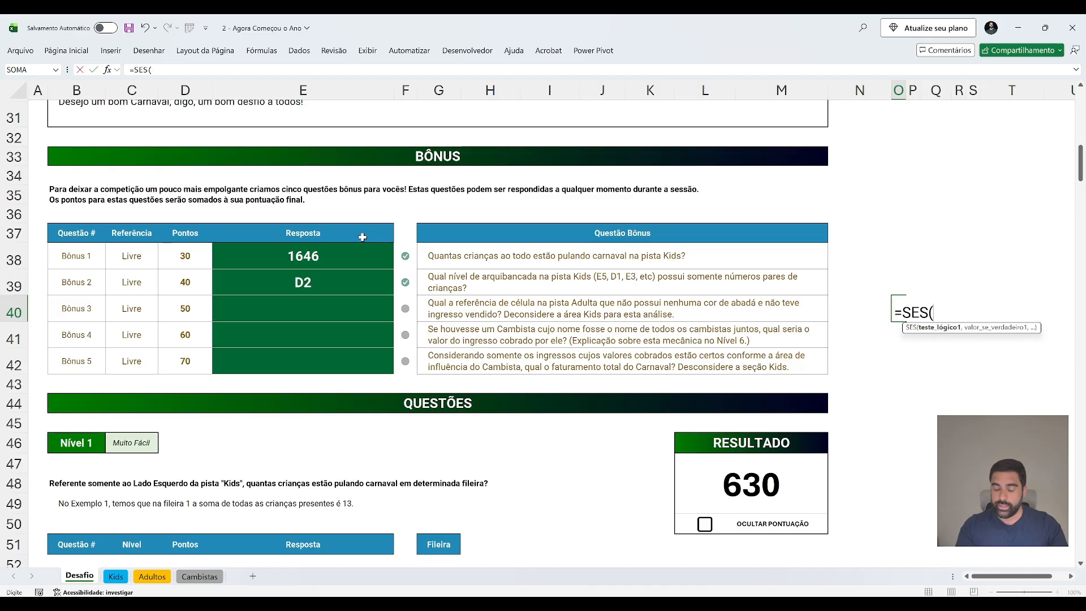
pyautogui.write('adultos =')
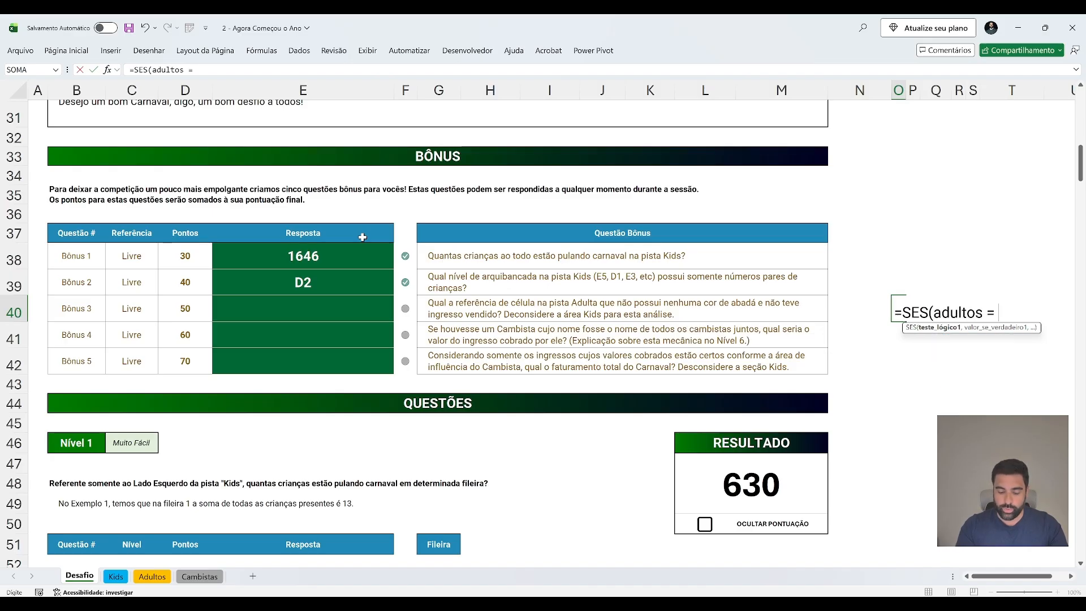
pyautogui.write(' ""')
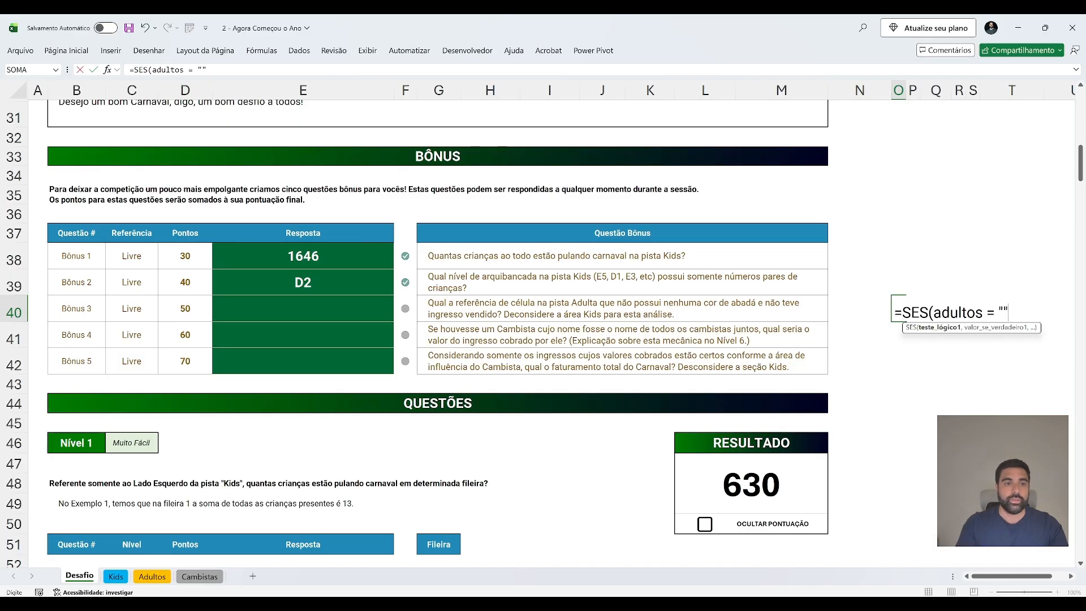
pyautogui.click(207, 69)
pyautogui.write(', ad')
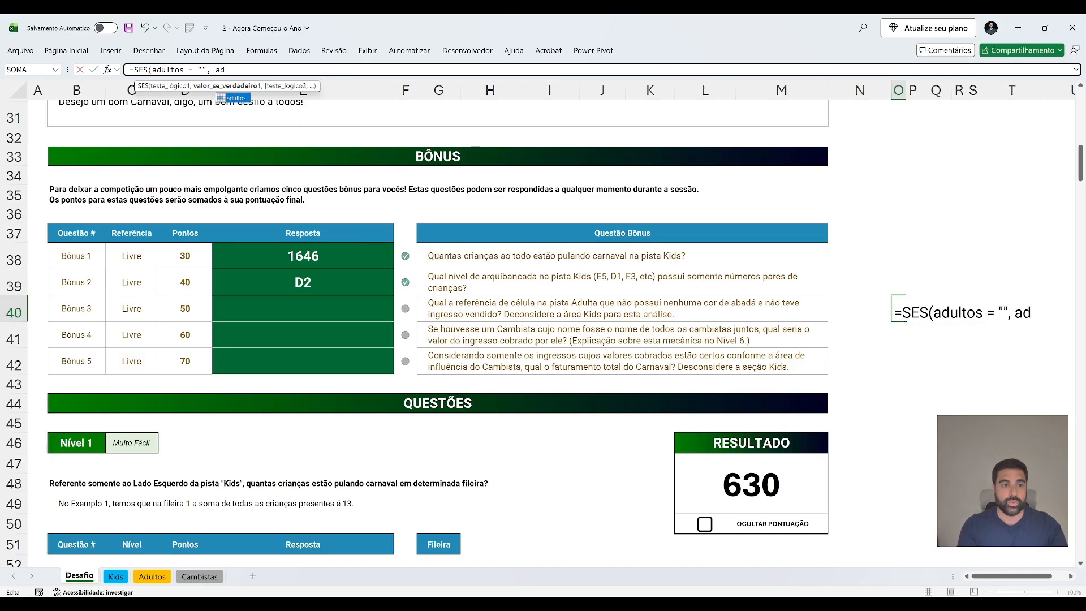
pyautogui.press('BackSpace')
pyautogui.press('BackSpace')
pyautogui.write('end')
pyautogui.press('Tab')
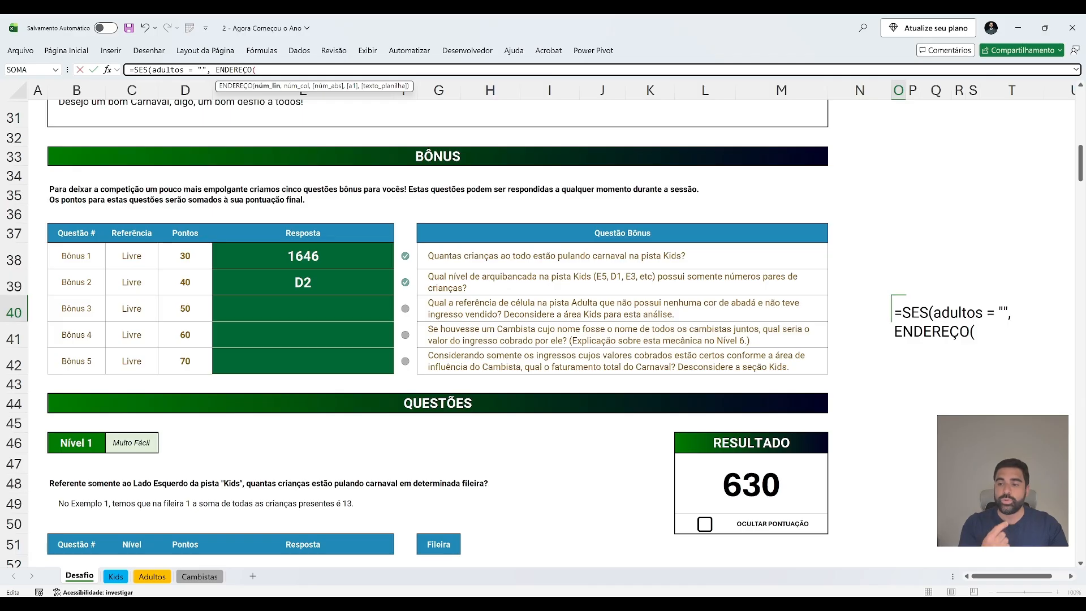
pyautogui.write('lin')
pyautogui.press('Tab')
pyautogui.write('adu')
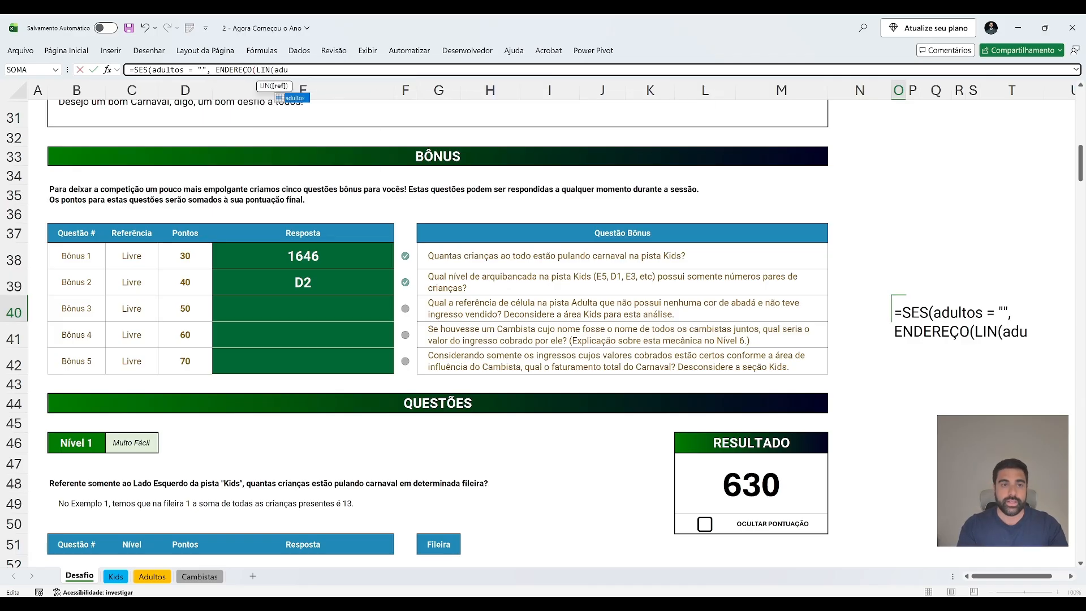
pyautogui.write('ltos), col')
pyautogui.press('Tab')
pyautogui.write('adultos), 4)')
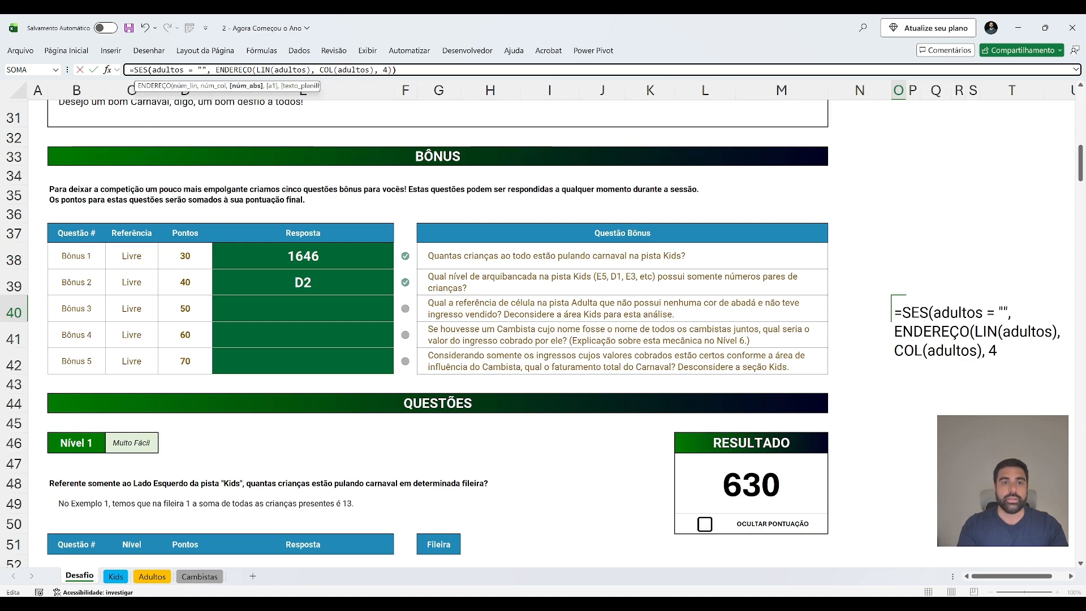
pyautogui.write(')')
pyautogui.press('Return')
# Examine the grid spilled from O40 for cell addresses among the errors.
pyautogui.press('Up')
pyautogui.hotkey('ctrl', 'Right')
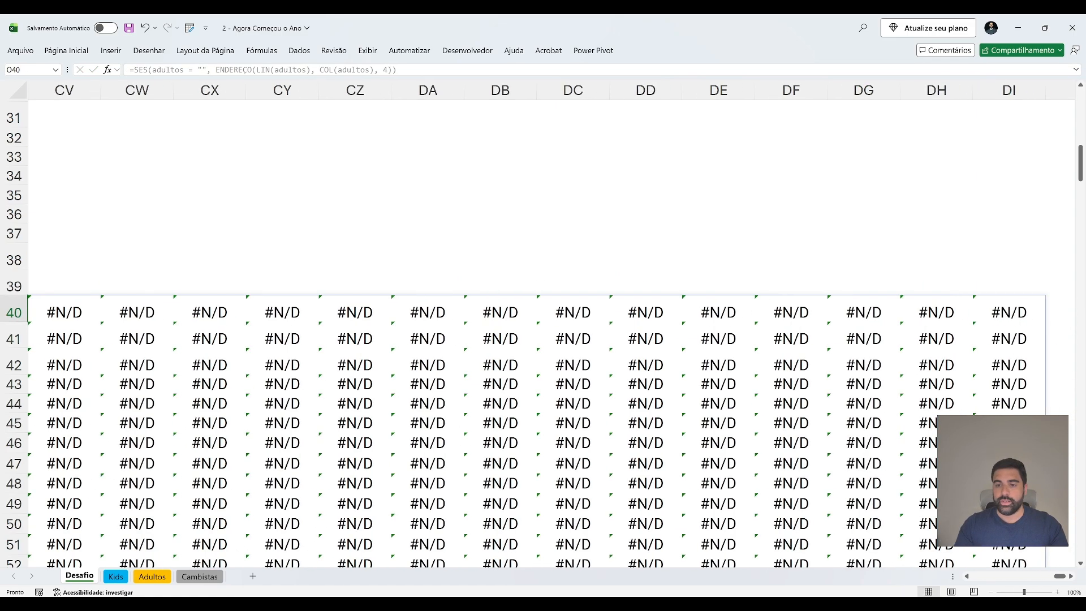
pyautogui.hotkey('ctrl', 'Left')
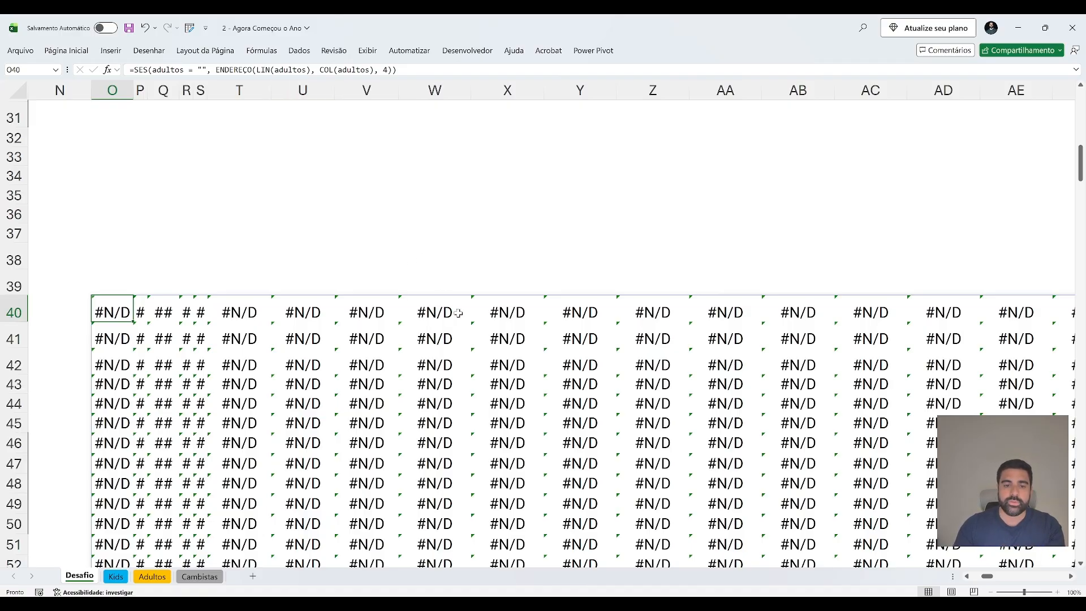
pyautogui.scroll(-5, 243, 370)
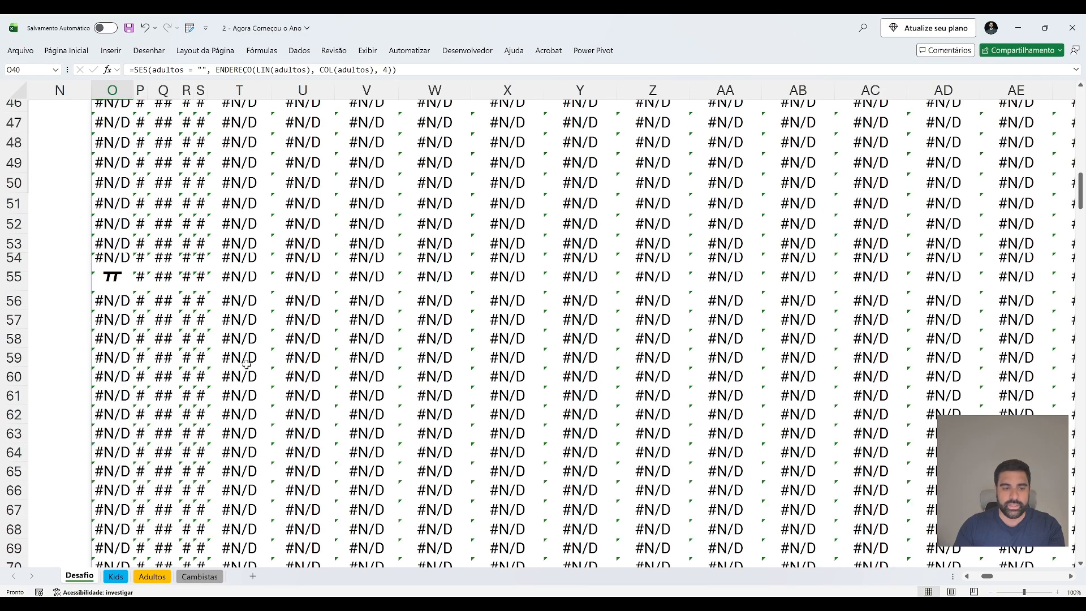
pyautogui.scroll(-4, 247, 363)
pyautogui.click(418, 374)
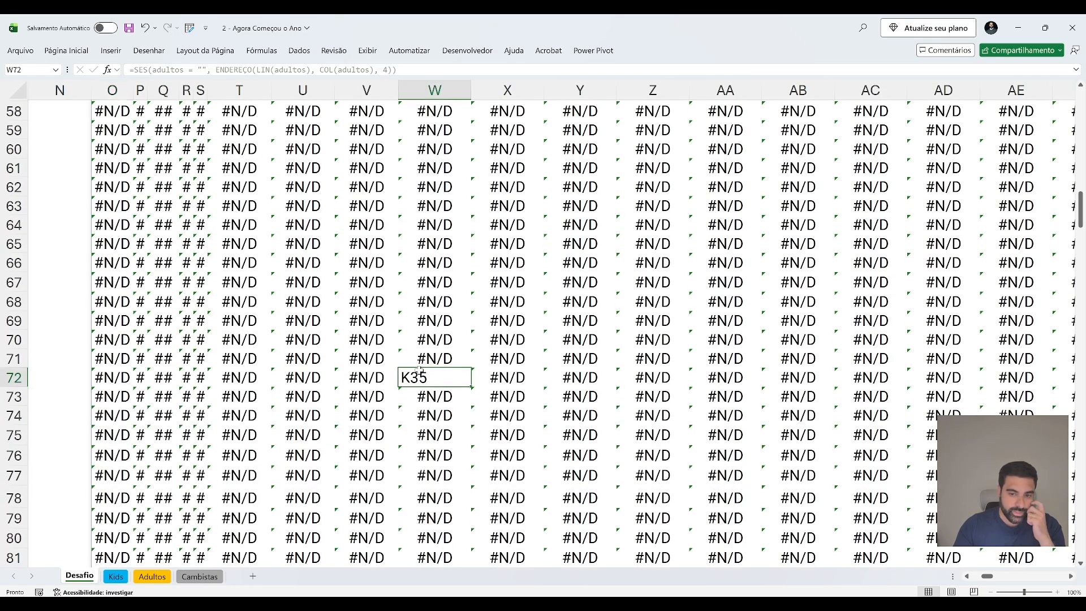
pyautogui.scroll(11, 419, 371)
pyautogui.click(117, 424)
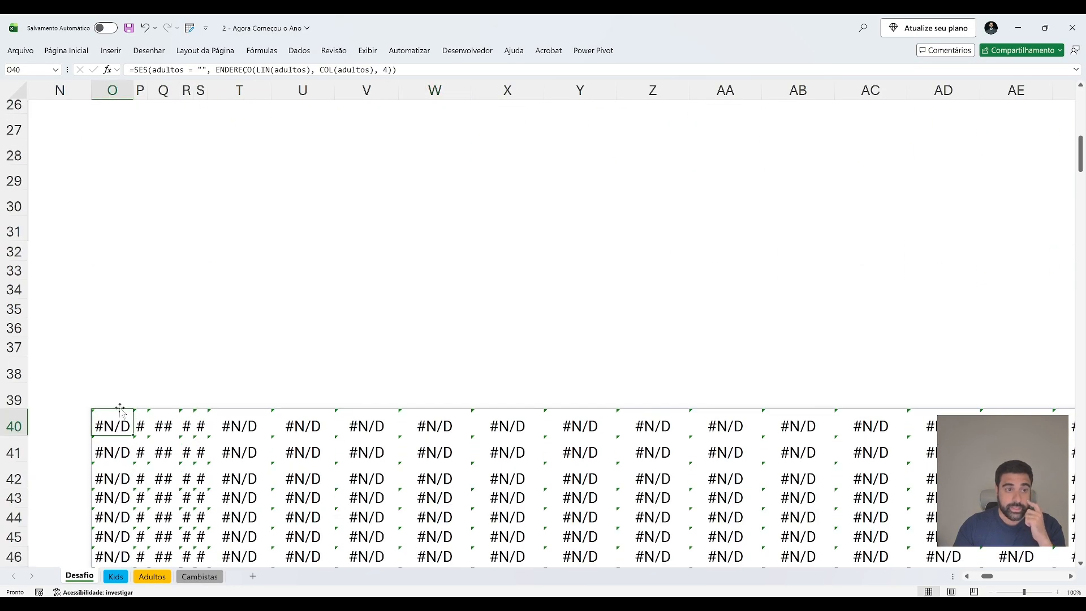
# Wrap the O40 formula in PARACOL with ignore option 3 to list only the addresses in one column.
pyautogui.click(132, 70)
pyautogui.write('paracol')
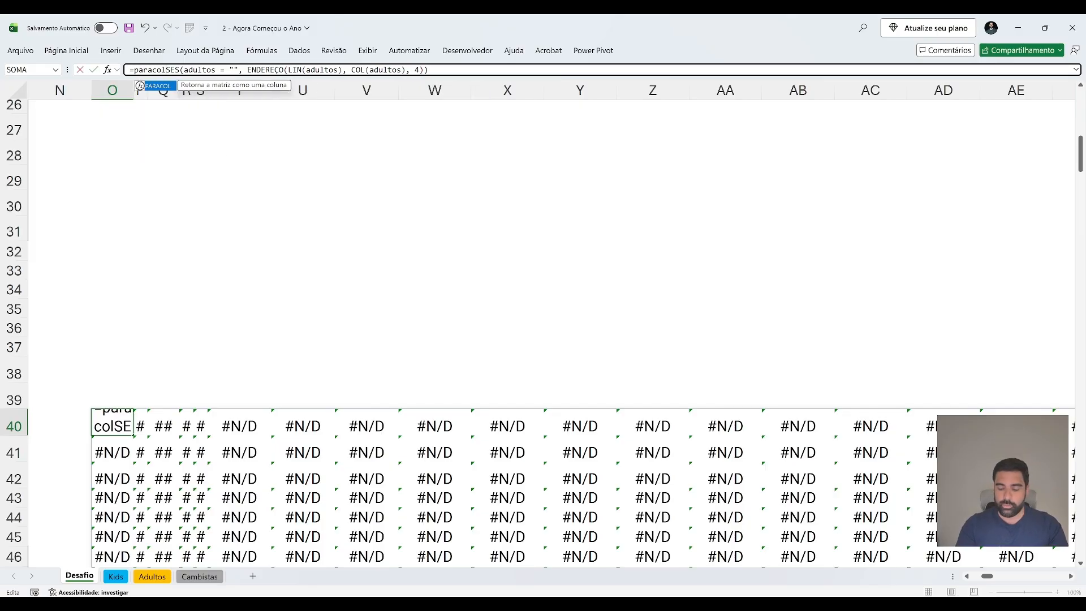
pyautogui.press('Tab')
pyautogui.press('End')
pyautogui.write(', 3)')
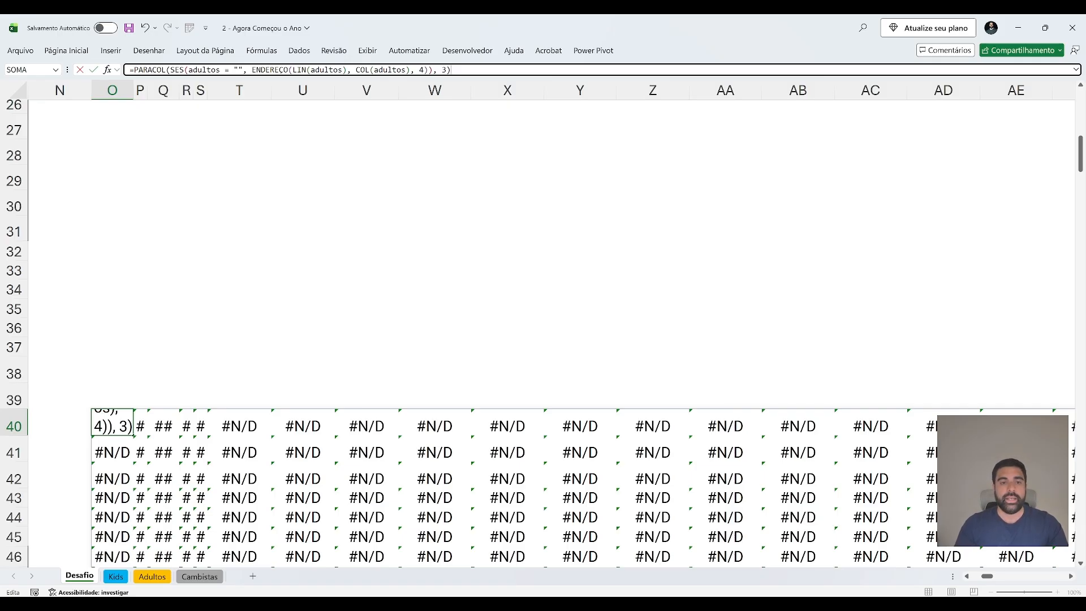
pyautogui.click(93, 69)
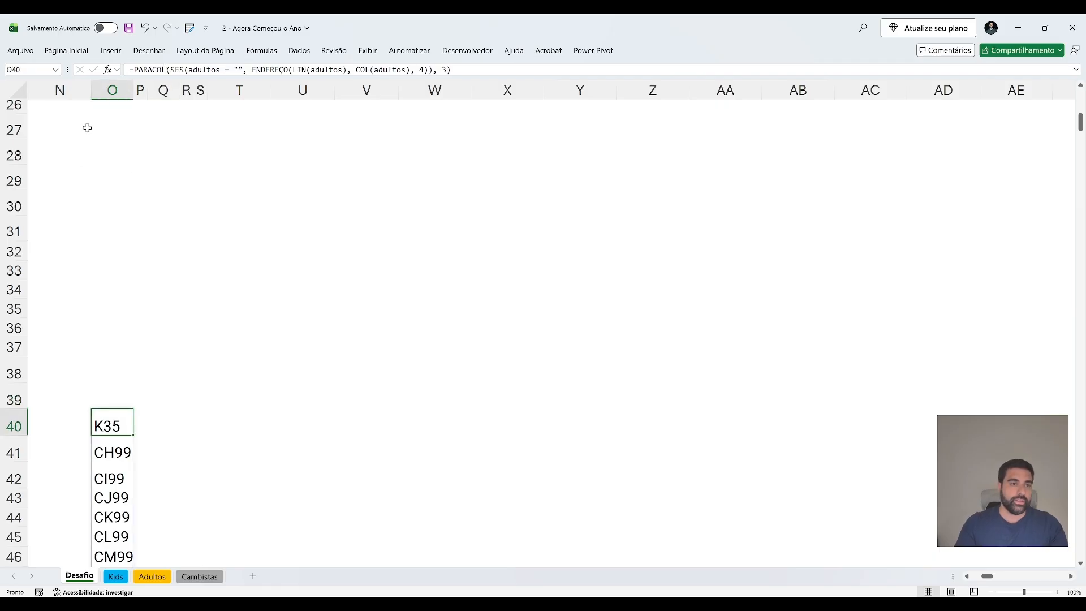
# Add the @ operator before PARACOL in O40 so the formula returns only its first address.
pyautogui.click(172, 73)
pyautogui.write('@')
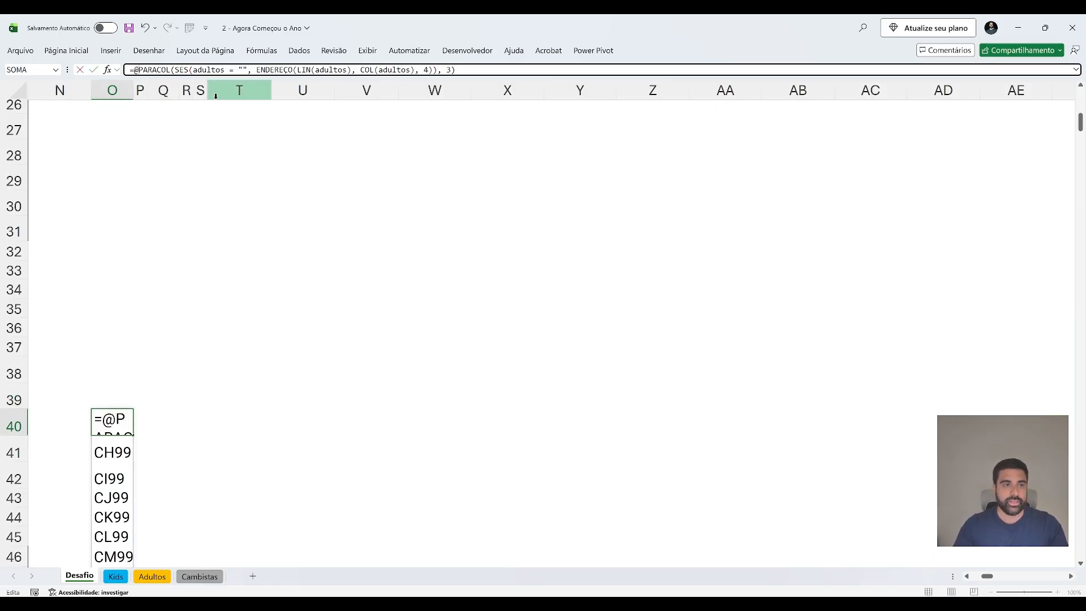
pyautogui.press('Return')
pyautogui.press('Up')
pyautogui.moveTo(486, 69); pyautogui.dragTo(27, 81)
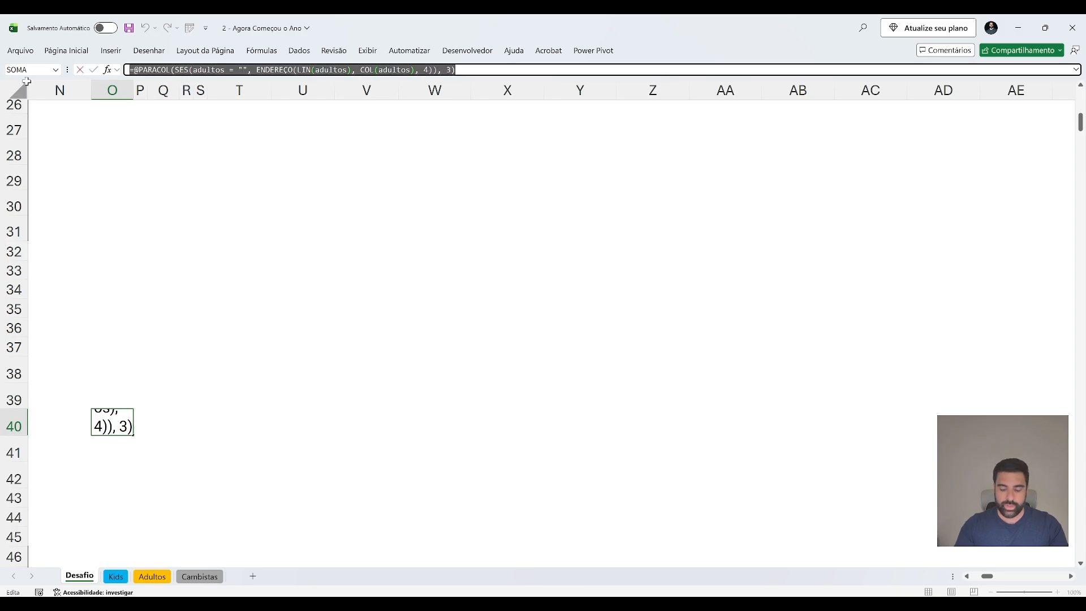
pyautogui.hotkey('ctrl', 'c')
pyautogui.press('Escape')
pyautogui.hotkey('ctrl', 'Left')
pyautogui.hotkey('ctrl', 'Left')
pyautogui.hotkey('ctrl', 'Left')
pyautogui.hotkey('ctrl', 'Left')
pyautogui.press('Right')
pyautogui.press('Right')
pyautogui.press('Right')
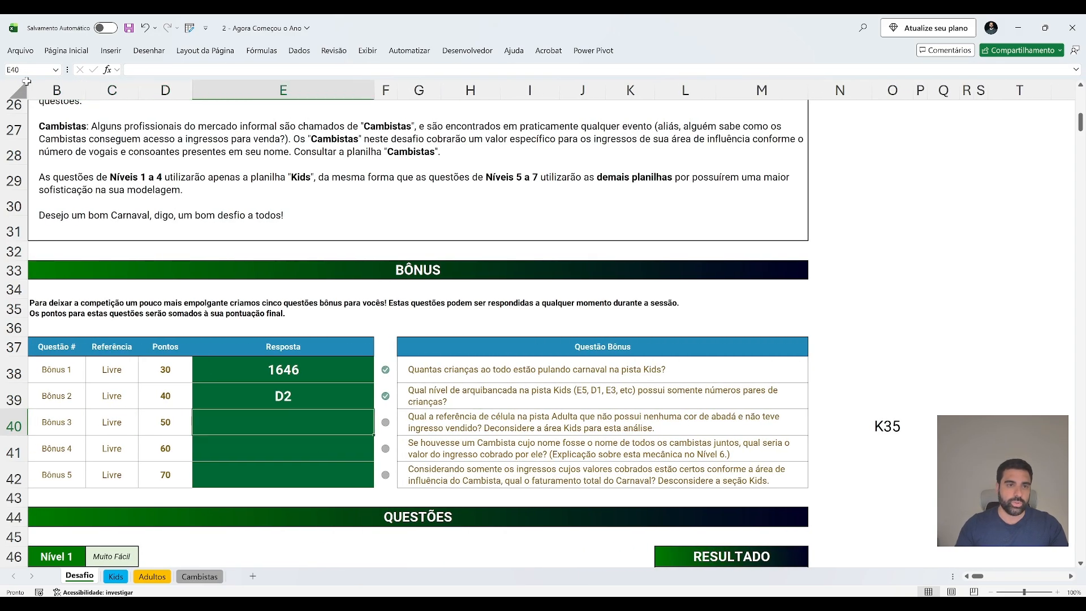
pyautogui.press('F2')
pyautogui.hotkey('ctrl', 'v')
pyautogui.press('Return')
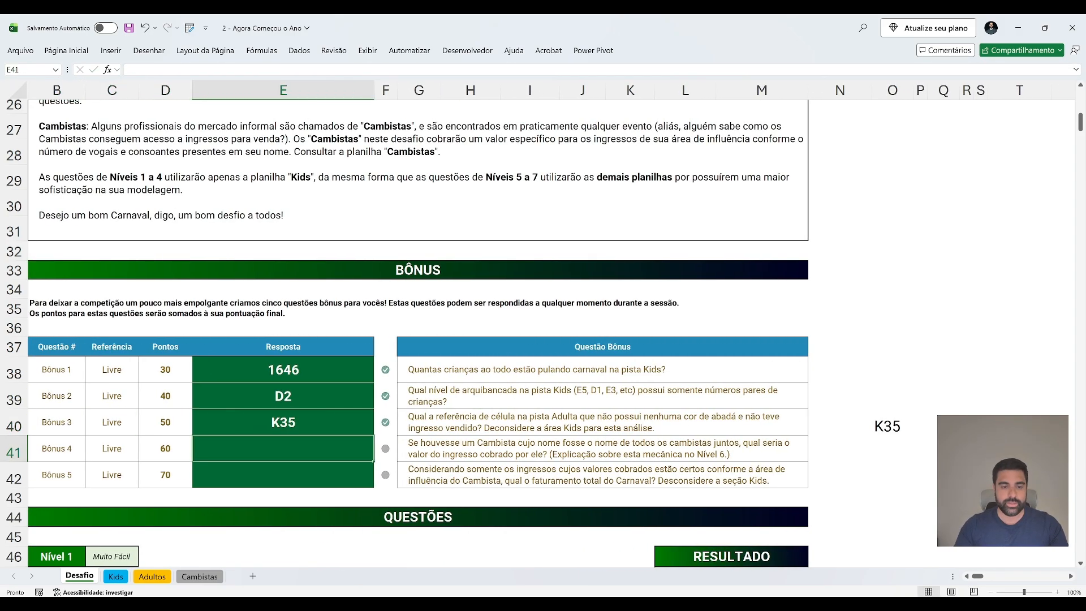
# Clear the scratch formula from O40 on Desafio.
pyautogui.press('Up')
pyautogui.hotkey('ctrl', 'Right')
pyautogui.hotkey('ctrl', 'Right')
pyautogui.press('Delete')
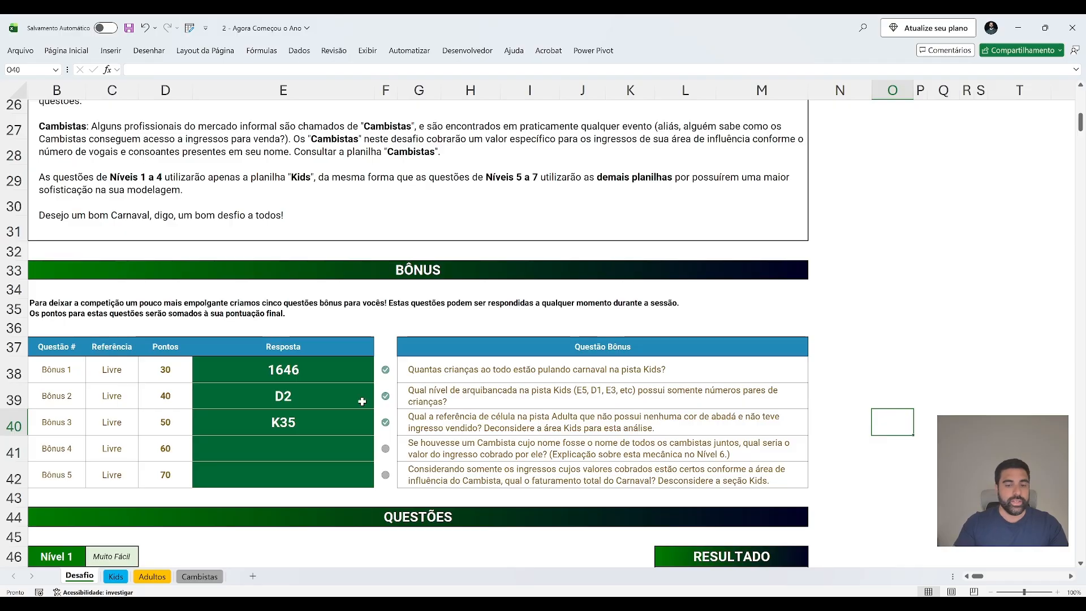
# Read Bônus 4 and the Nível 6 rules on Desafio for how each Cambista's ticket price and unearned revenue are calculated.
pyautogui.click(346, 445)
pyautogui.press('Left')
pyautogui.press('Left')
pyautogui.press('Left')
pyautogui.press('Left')
pyautogui.press('Right')
pyautogui.press('Right')
pyautogui.press('Right')
pyautogui.press('Right')
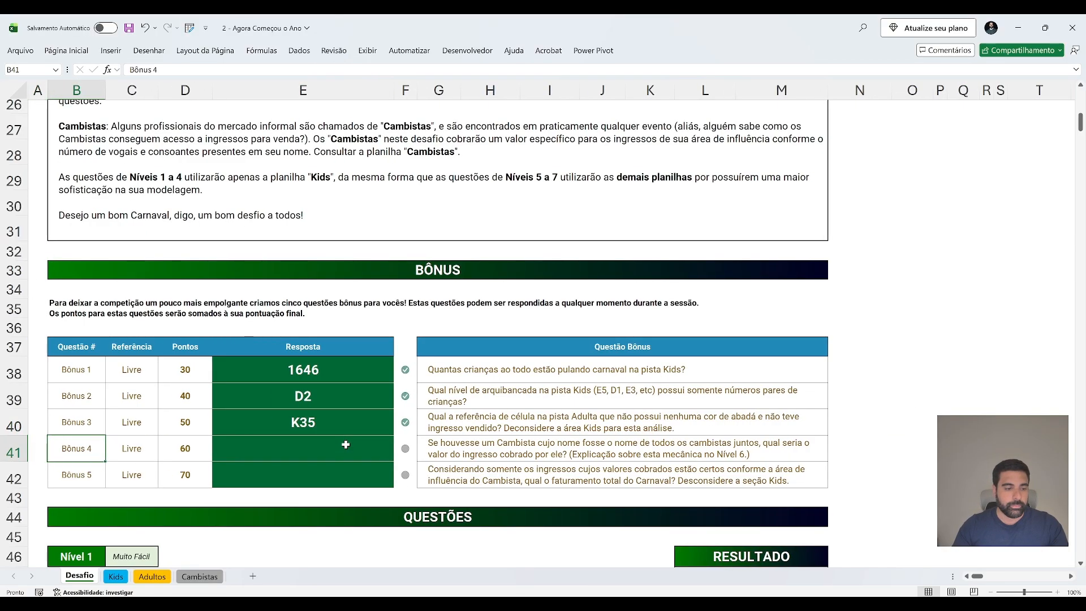
pyautogui.press('pagedown')
pyautogui.press('pagedown')
pyautogui.press('pagedown')
pyautogui.press('pagedown')
pyautogui.press('pagedown')
pyautogui.press('pagedown')
pyautogui.press('pagedown')
pyautogui.press('pagedown')
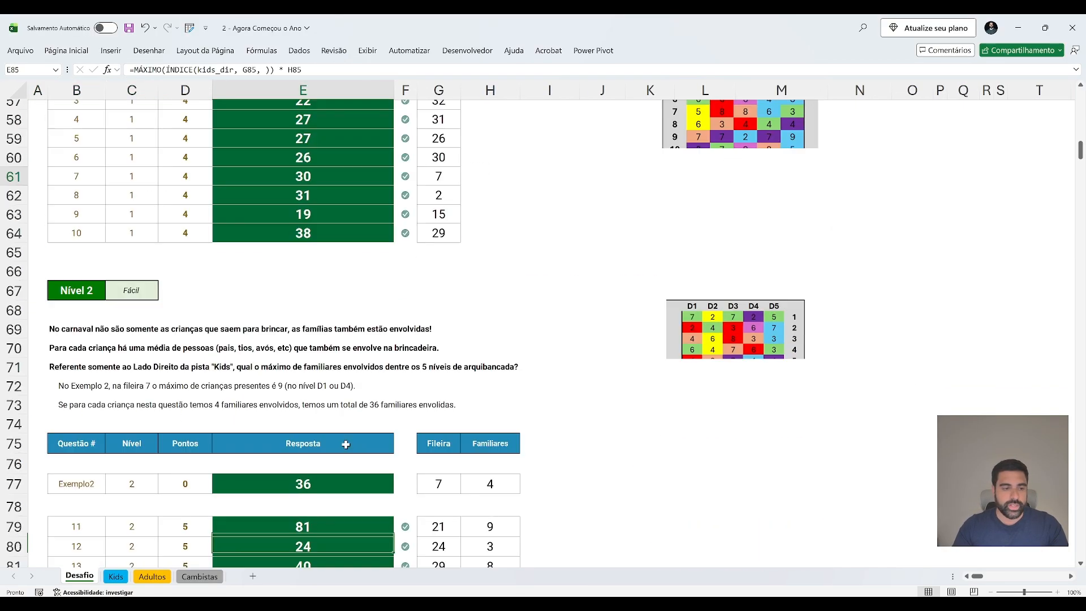
pyautogui.scroll(-2, 345, 445)
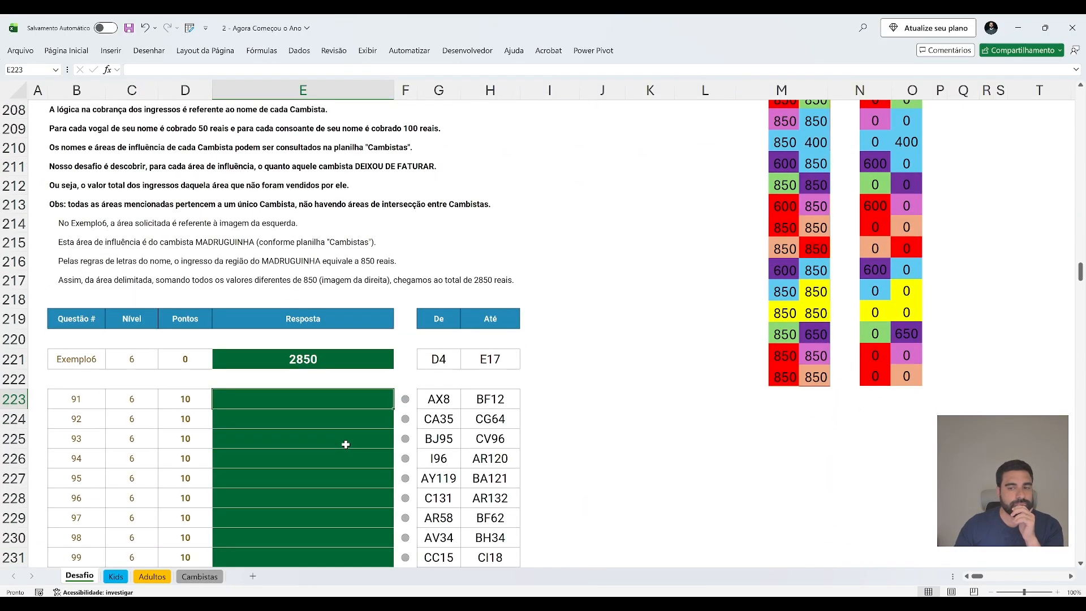
pyautogui.scroll(2, 350, 447)
pyautogui.scroll(-1, 357, 448)
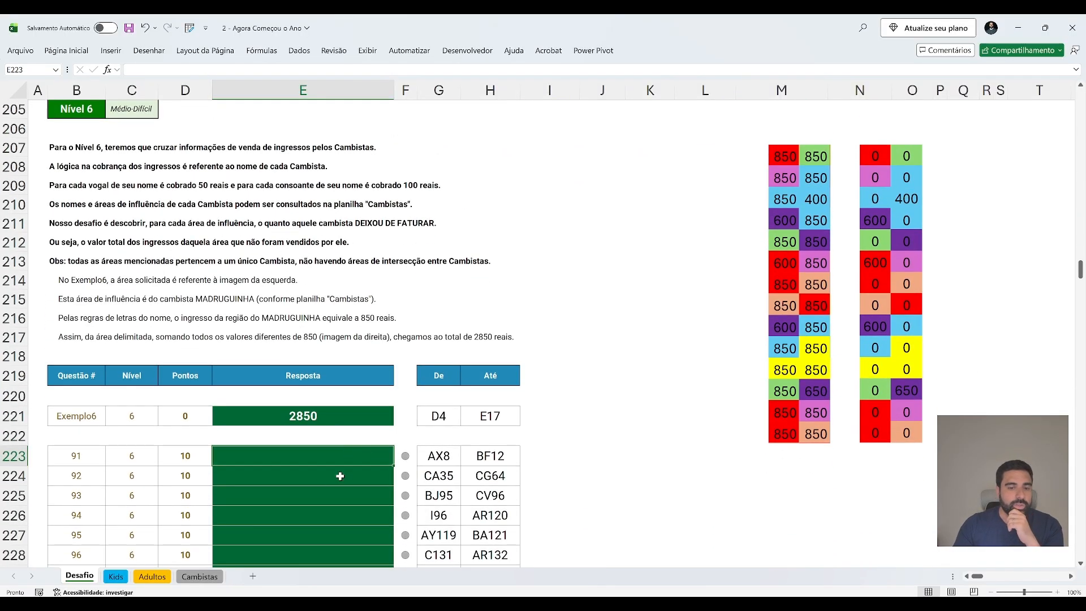
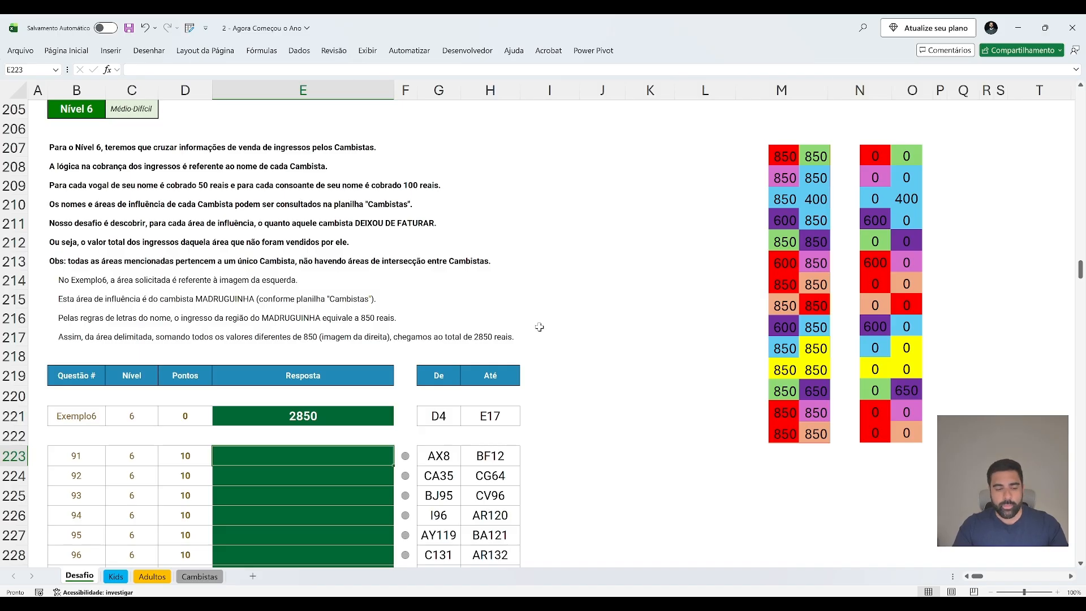
# Unmerge the area of influence starting at C3 on the Cambistas sheet and fill all its cells with that Cambista's name.
pyautogui.hotkey('ctrl', 'pagedown')
pyautogui.hotkey('ctrl', 'pagedown')
pyautogui.hotkey('ctrl', 'pagedown')
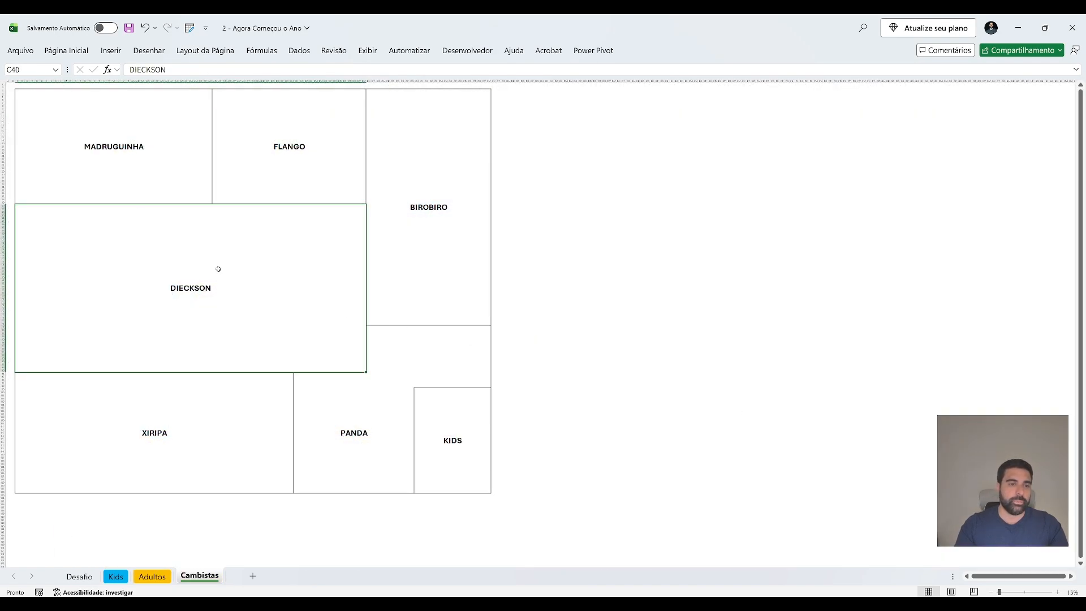
pyautogui.click(132, 150)
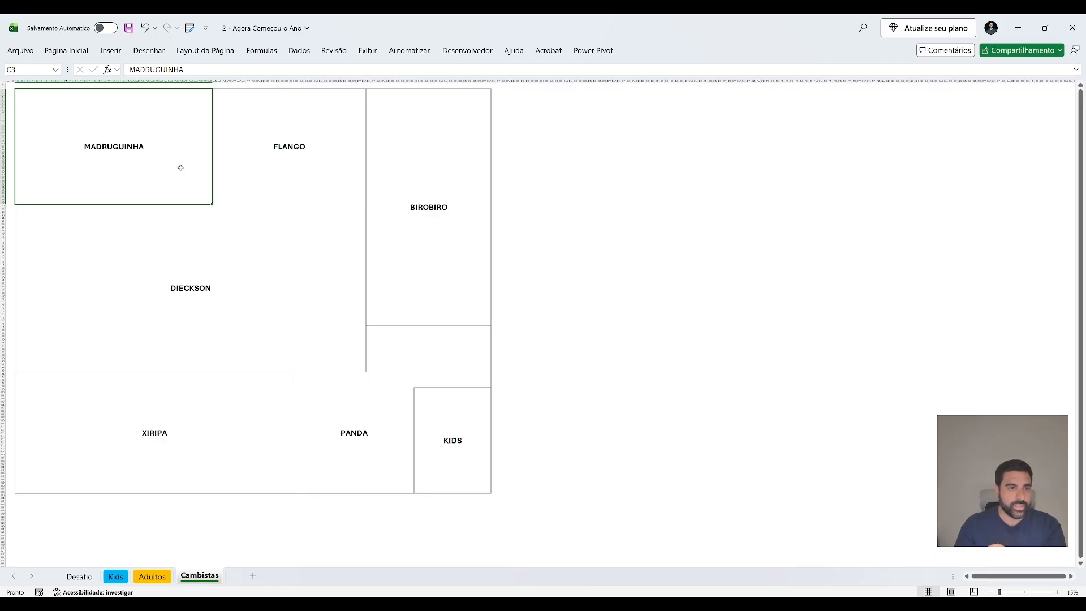
pyautogui.press('alt')
pyautogui.press('c')
pyautogui.press('t')
pyautogui.press('c')
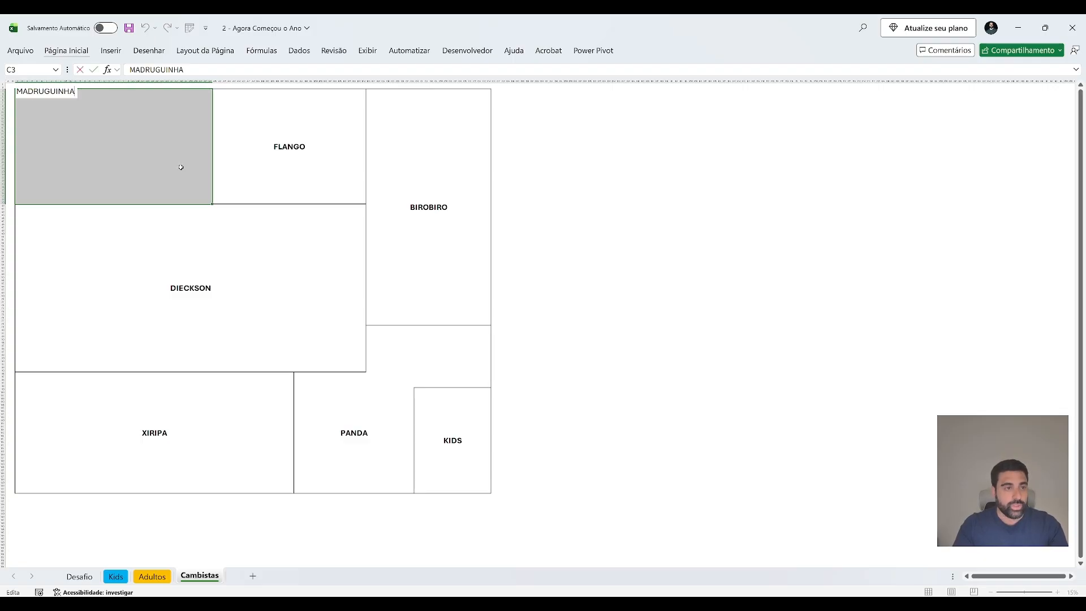
pyautogui.press('F2')
pyautogui.hotkey('ctrl', 'Return')
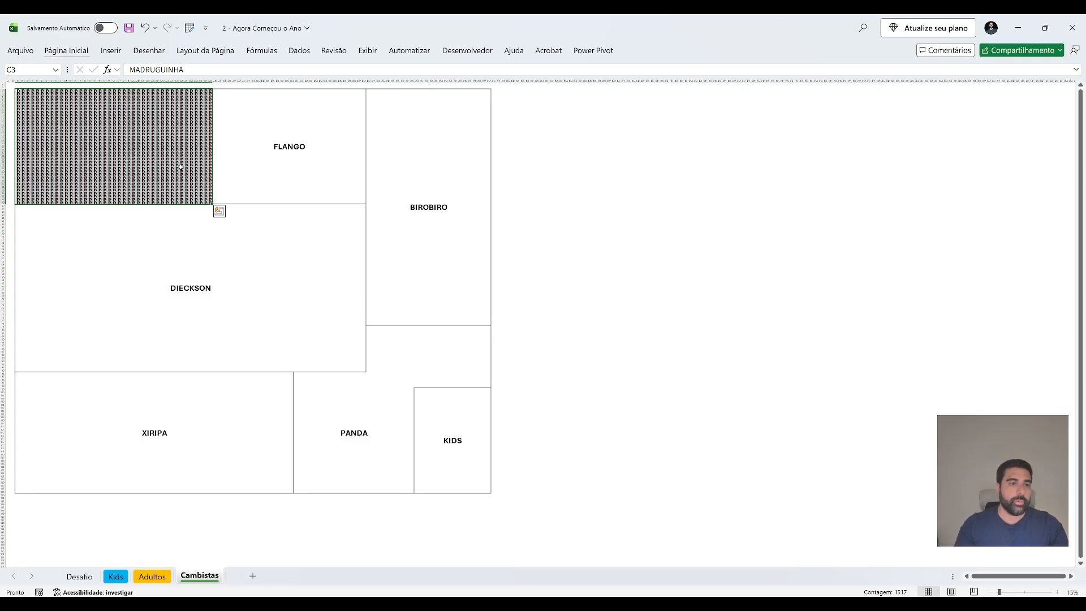
# Check individual cells inside the filled area starting at C3 on Cambistas for the Cambista's name.
pyautogui.click(193, 160)
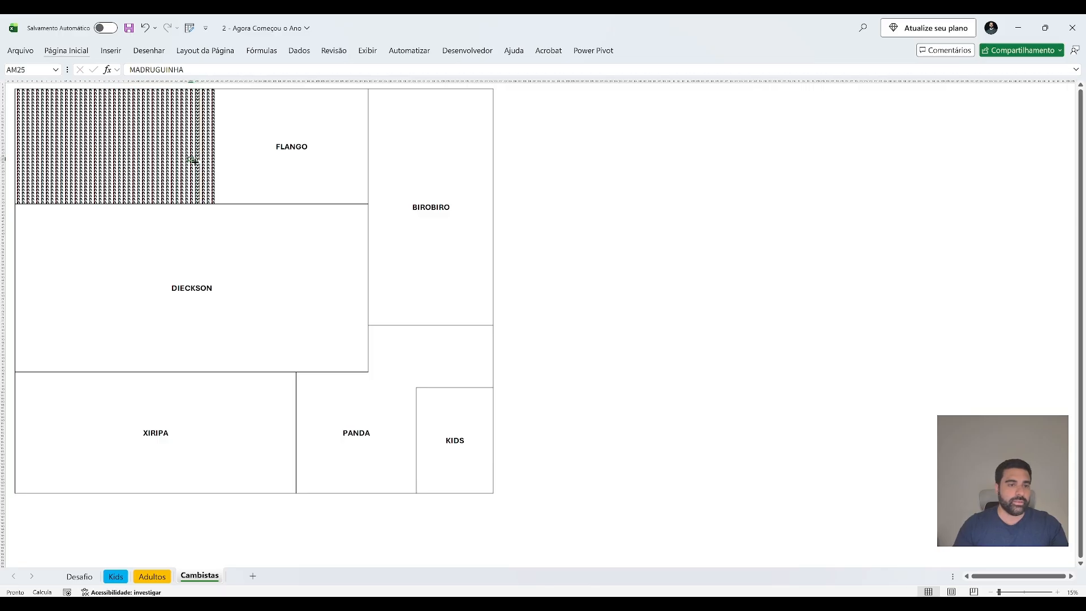
pyautogui.hotkey('ctrl', 'z')
pyautogui.click(195, 162)
pyautogui.press('Left')
pyautogui.press('Up')
pyautogui.press('Left')
pyautogui.press('Up')
pyautogui.press('Left')
pyautogui.press('Up')
pyautogui.press('Left')
pyautogui.press('Up')
pyautogui.press('Left')
pyautogui.press('Up')
pyautogui.press('Left')
pyautogui.press('Up')
pyautogui.press('Left')
pyautogui.press('Up')
pyautogui.press('Left')
pyautogui.press('Up')
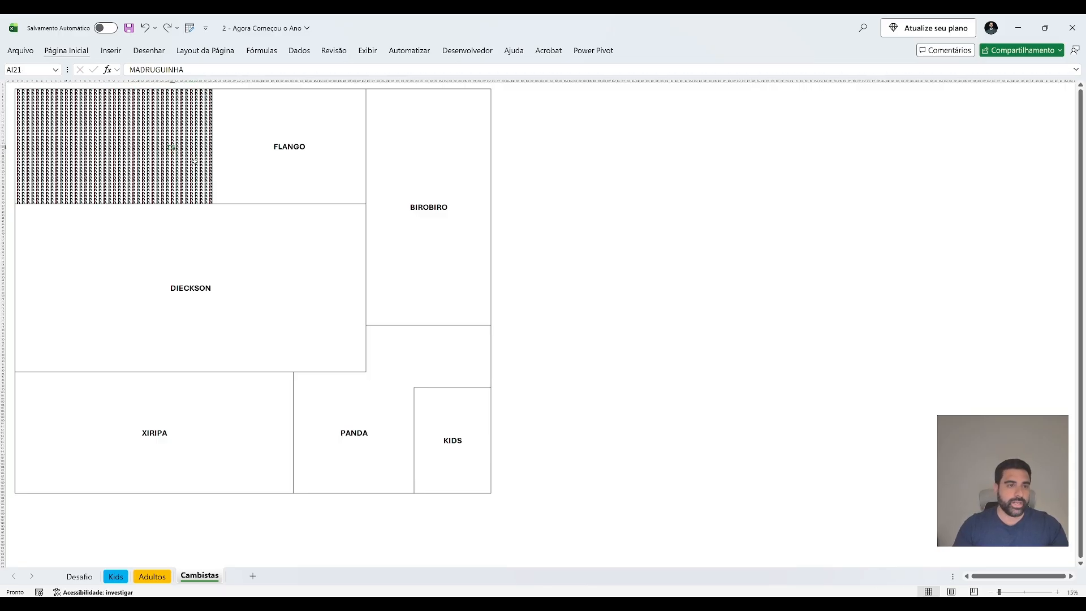
# Unmerge the area of influence starting at AR3 and fill all its cells with its Cambista's name.
pyautogui.click(297, 161)
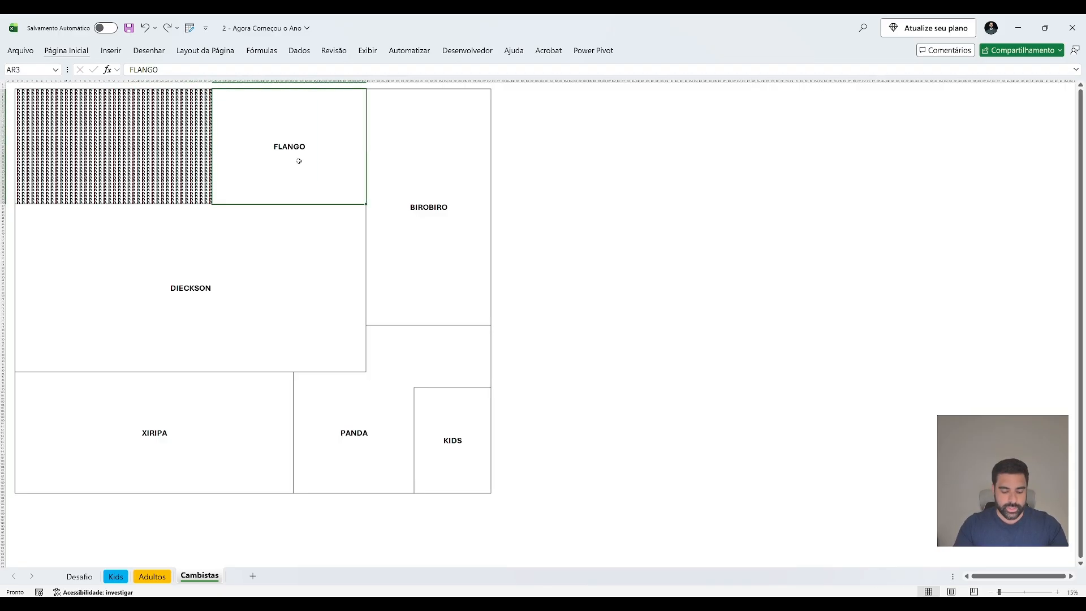
pyautogui.hotkey('alt', 'c')
pyautogui.press('u')
pyautogui.press('c')
pyautogui.press('F2')
pyautogui.hotkey('ctrl', 'Return')
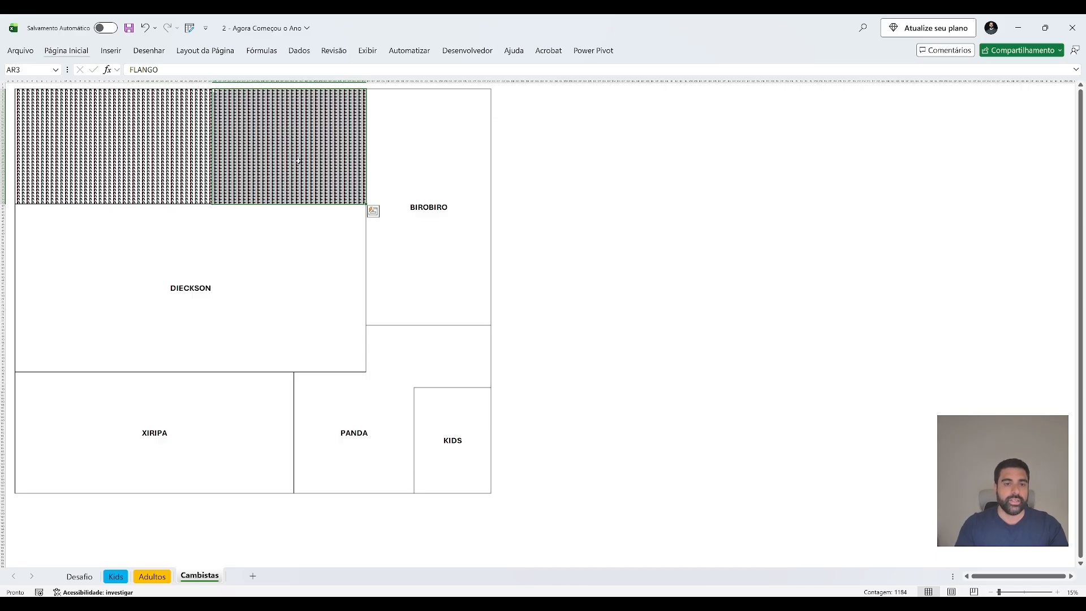
# Unmerge the area of influence starting at BX3 and fill all its cells with its Cambista's name.
pyautogui.click(403, 207)
pyautogui.hotkey('alt', 'c')
pyautogui.press('u')
pyautogui.press('c')
pyautogui.press('F2')
pyautogui.hotkey('ctrl', 'Return')
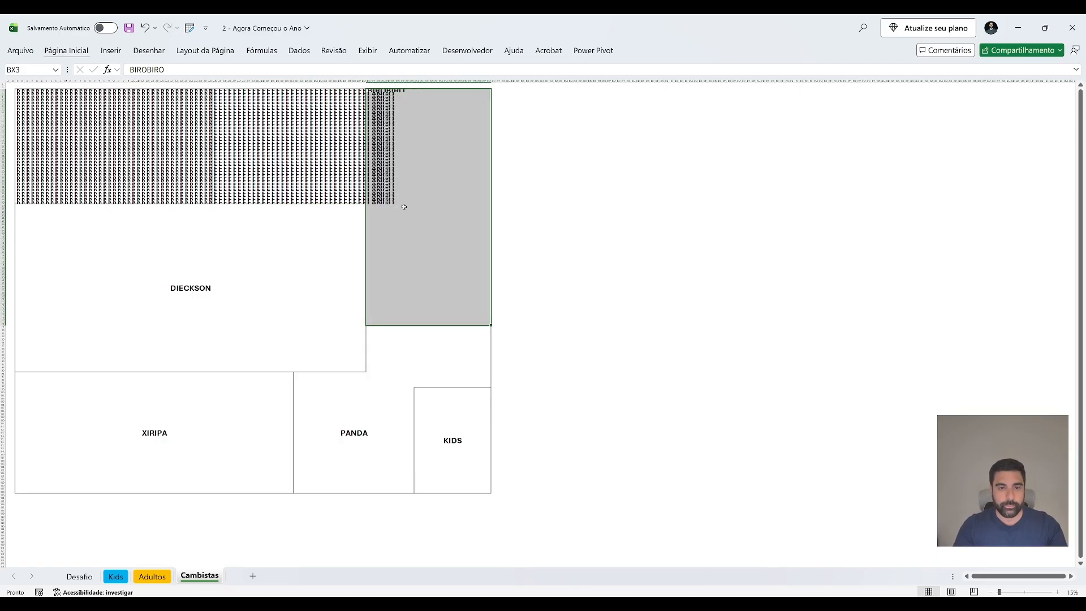
# Unmerge the area of influence starting at C40 and fill all its cells with its Cambista's name.
pyautogui.click(222, 285)
pyautogui.hotkey('alt', 'c')
pyautogui.press('u')
pyautogui.press('c')
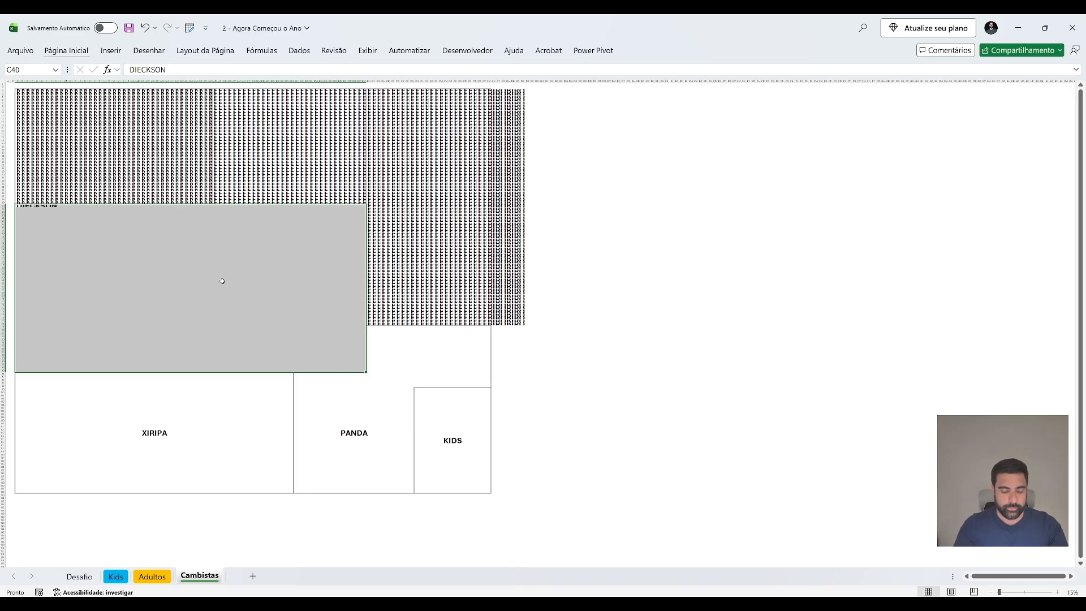
pyautogui.press('F2')
pyautogui.hotkey('ctrl', 'Return')
# Unmerge the area of influence starting at C94 and fill all its cells with its Cambista's name.
pyautogui.click(225, 431)
pyautogui.press('alt')
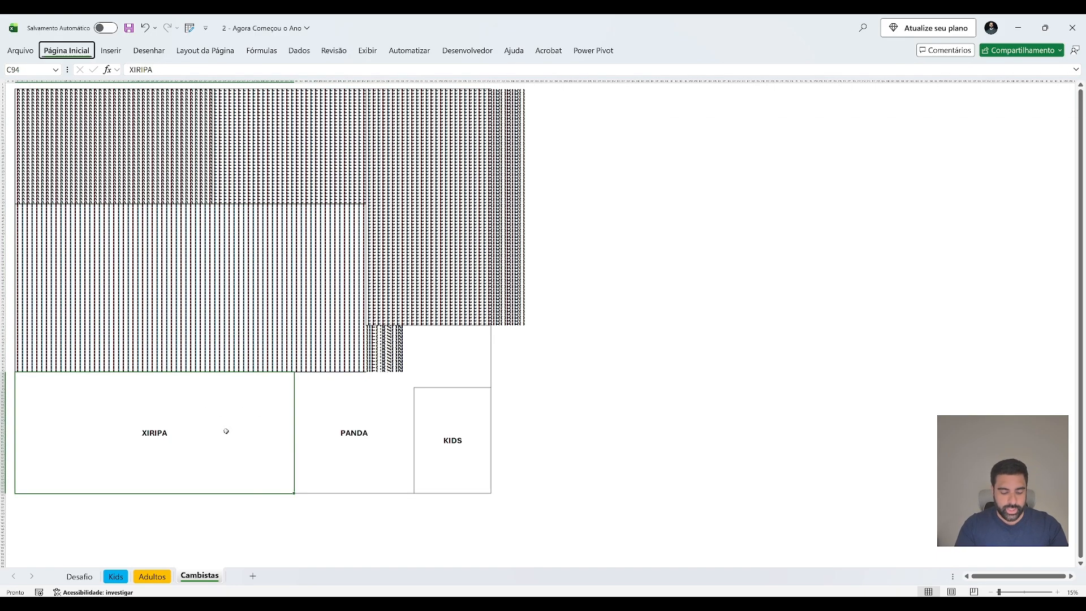
pyautogui.press('c')
pyautogui.press('u')
pyautogui.press('c')
pyautogui.press('F2')
pyautogui.hotkey('ctrl', 'Return')
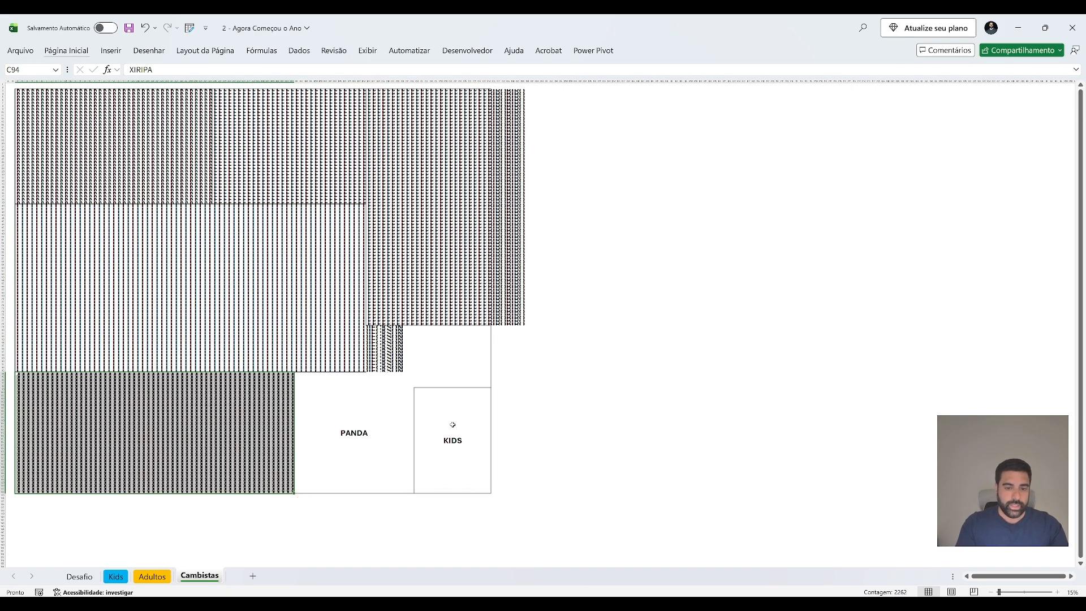
# Clear the KIDS label, then unmerge the area starting at BI94 and fill all its cells with its Cambista's name.
pyautogui.click(452, 425)
pyautogui.press('Delete')
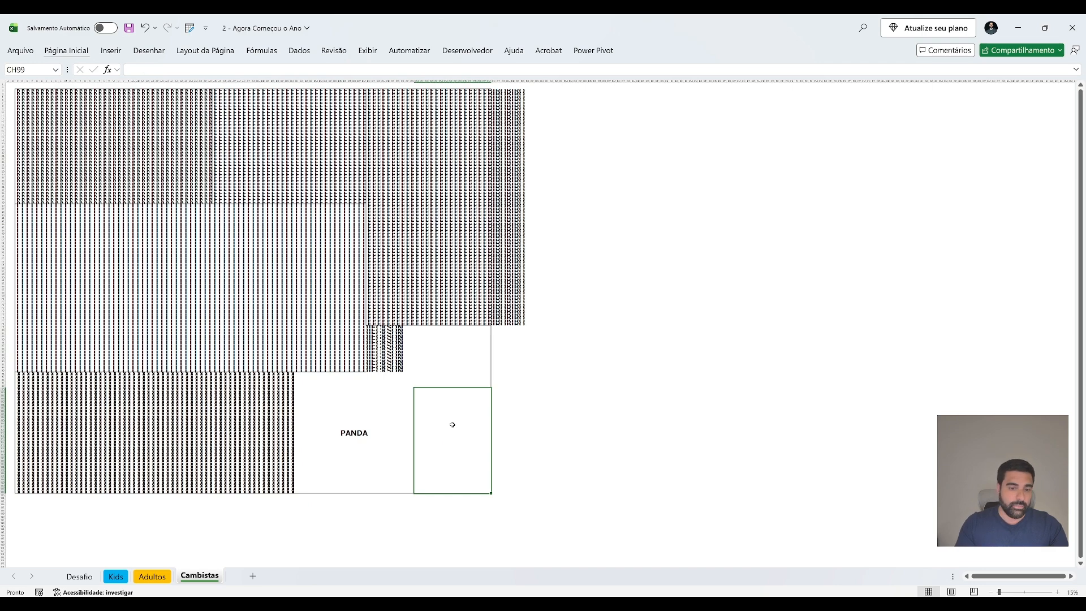
pyautogui.click(384, 425)
pyautogui.press('alt')
pyautogui.press('c')
pyautogui.press('u')
pyautogui.press('c')
pyautogui.press('F2')
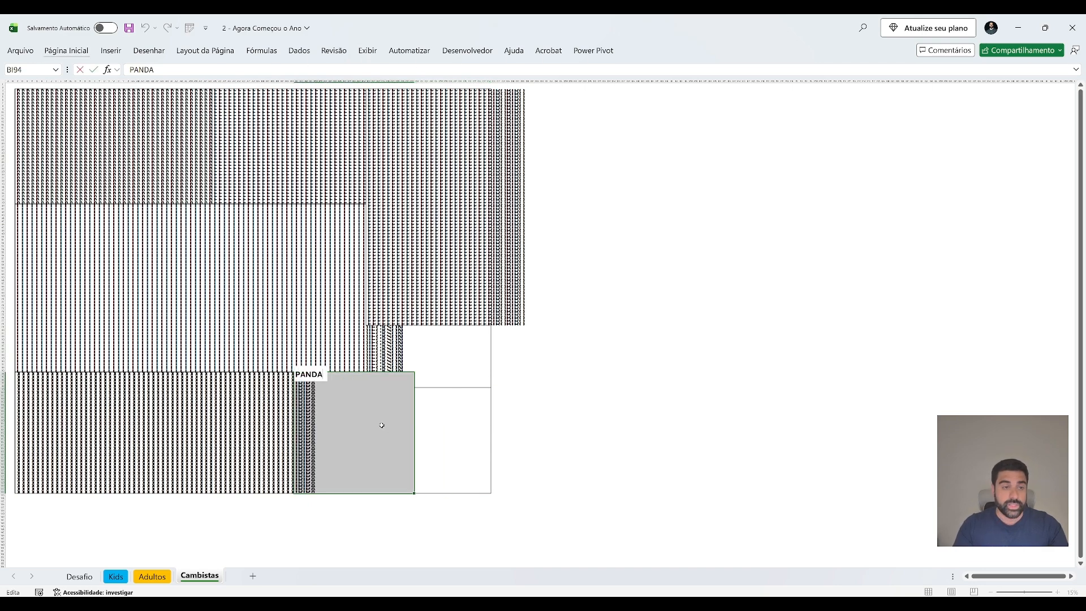
pyautogui.hotkey('ctrl', 'Return')
# Copy a filled cell of the area starting at BI94 into the 20-row by 26-column block above the KIDS area, ending at CW97.
pyautogui.click(373, 413)
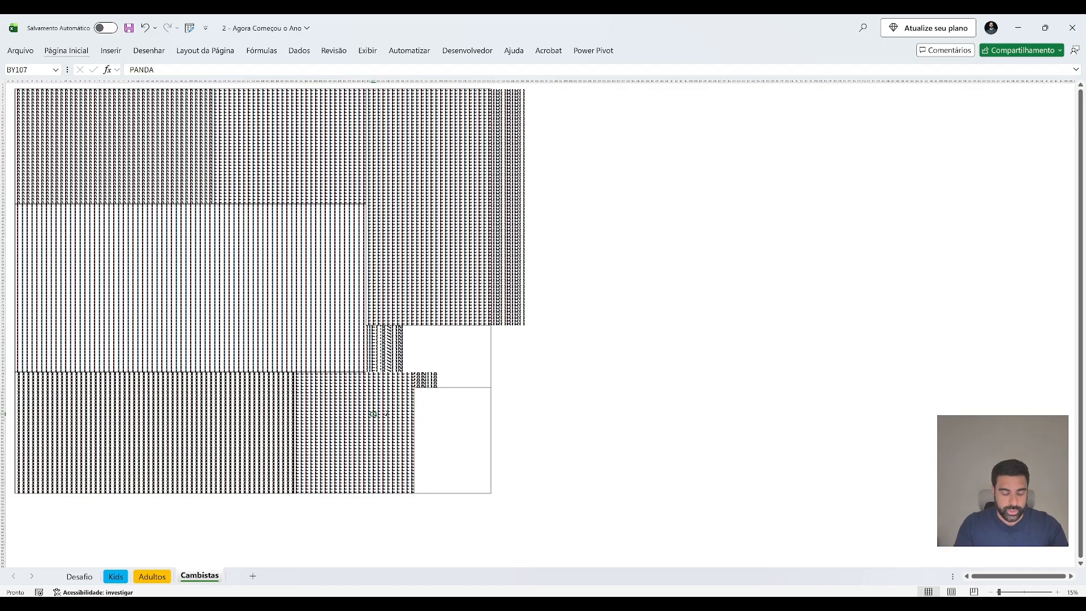
pyautogui.hotkey('ctrl', 'c')
pyautogui.click(490, 386)
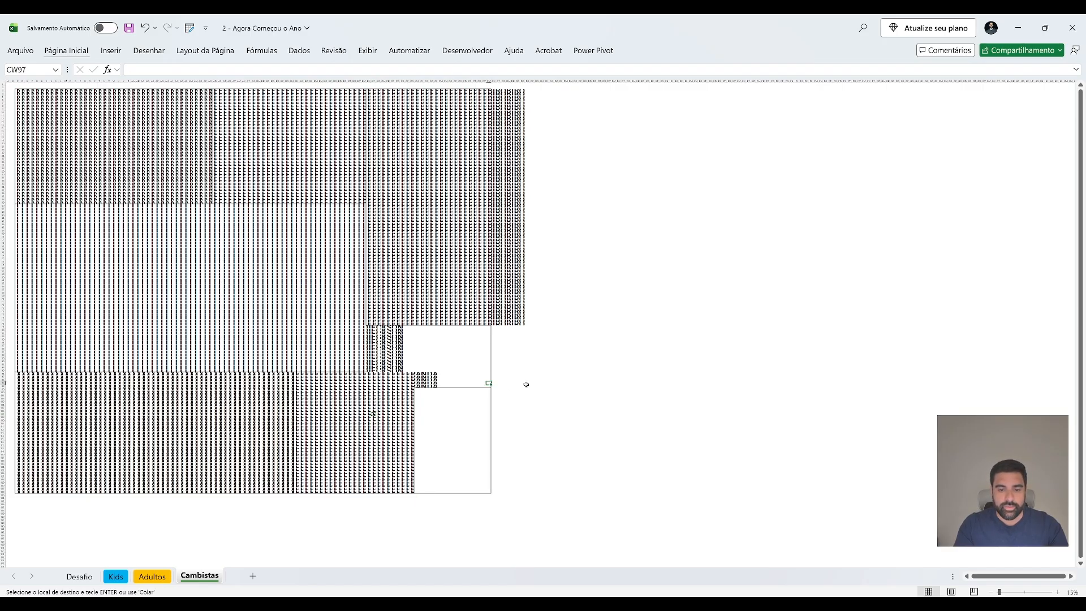
pyautogui.keyDown('shift'); pyautogui.click(374, 327); pyautogui.keyUp('shift')
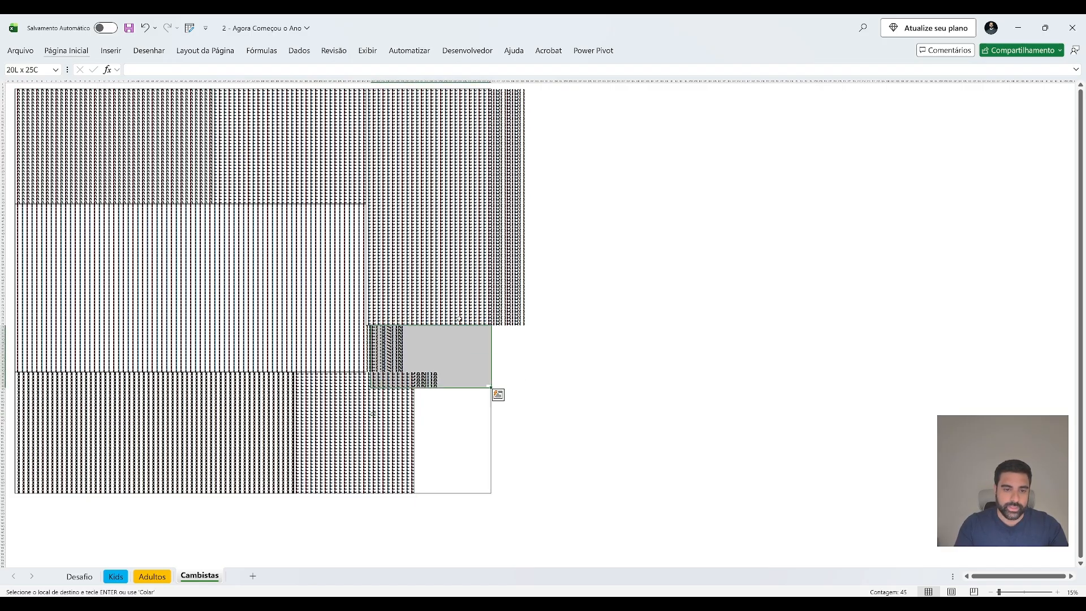
pyautogui.hotkey('shift', 'Left')
pyautogui.hotkey('shift', 'Left')
pyautogui.hotkey('shift', 'Right')
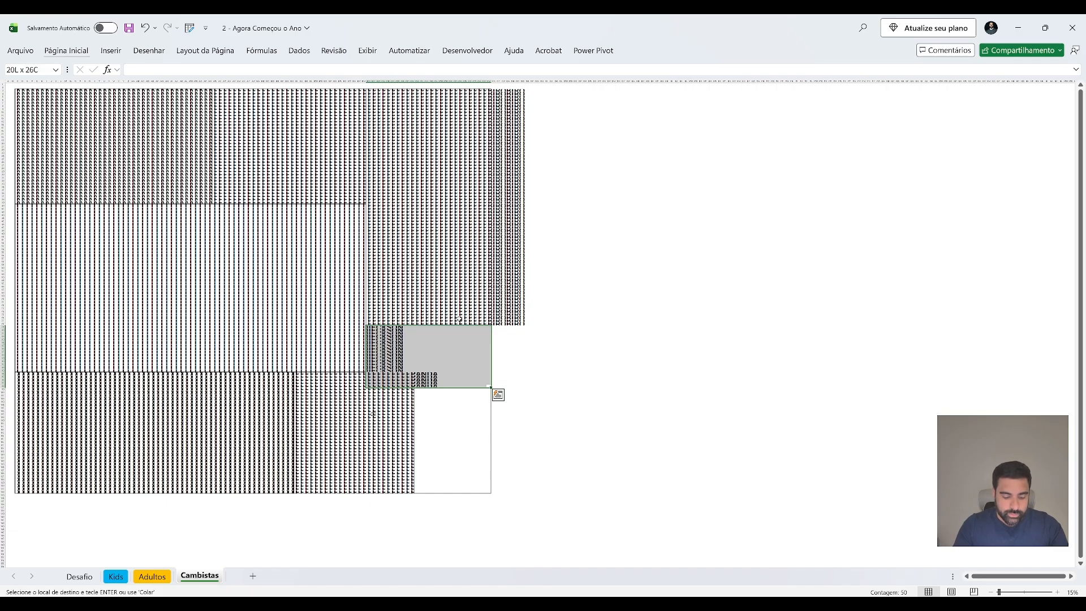
pyautogui.hotkey('ctrl', 'v')
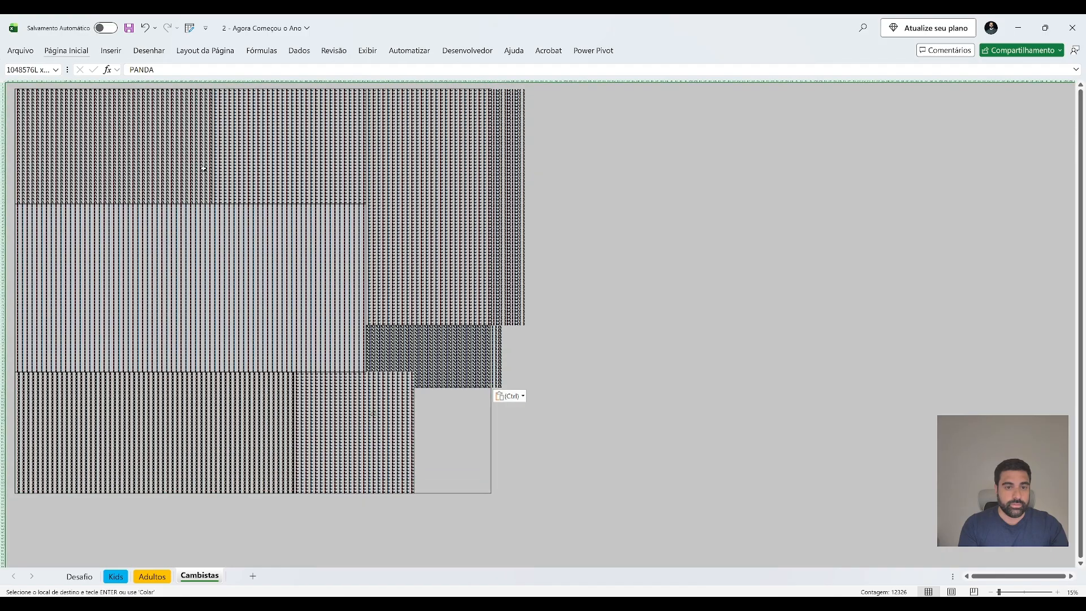
# Set the font size of all cells on the Cambistas sheet to 8.
pyautogui.hotkey('alt', 'c')
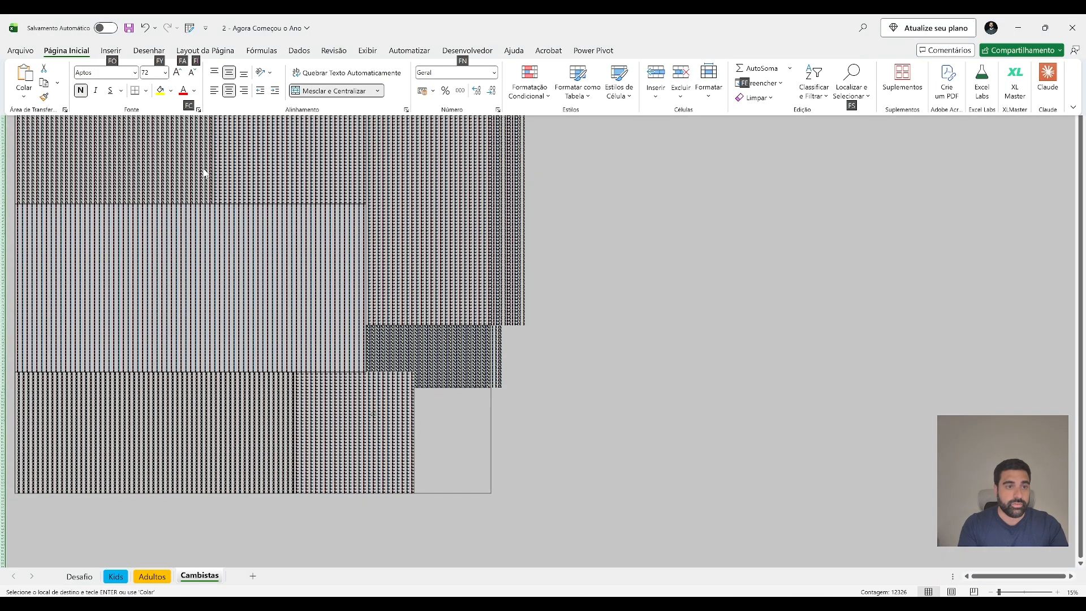
pyautogui.write('y')
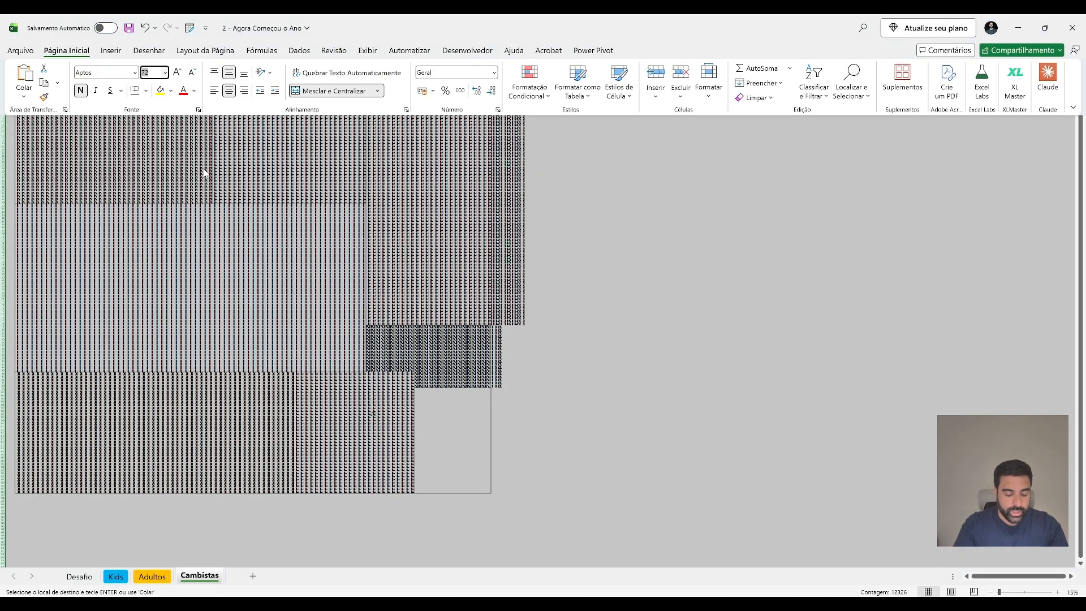
pyautogui.write('8')
pyautogui.press('Return')
pyautogui.click(1046, 461)
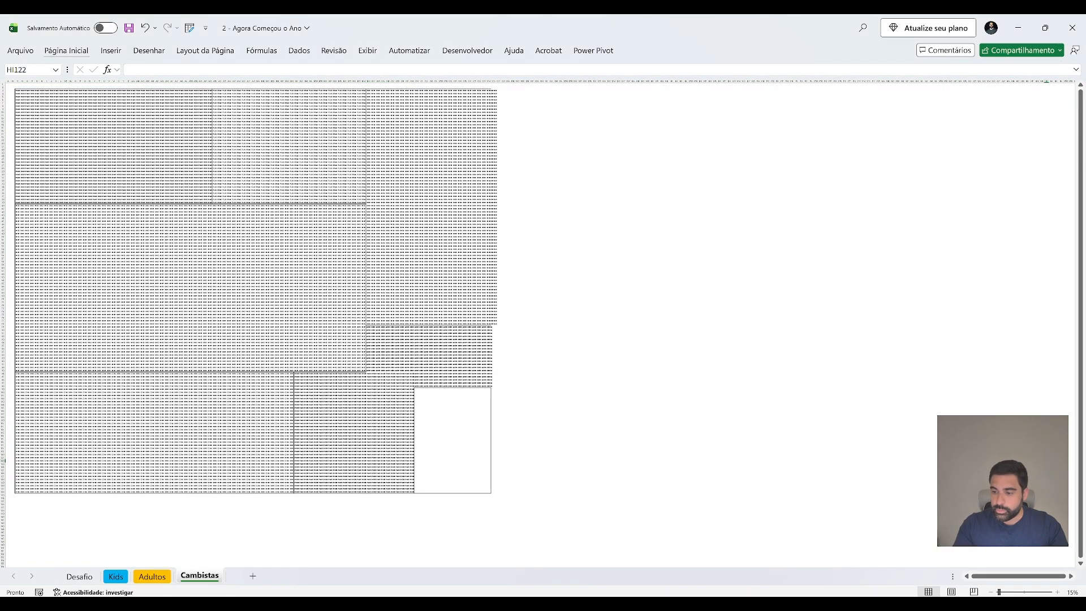
# Name the whole areas map from C3 to CW132 on the Cambistas sheet as cambistas.
pyautogui.click(991, 593)
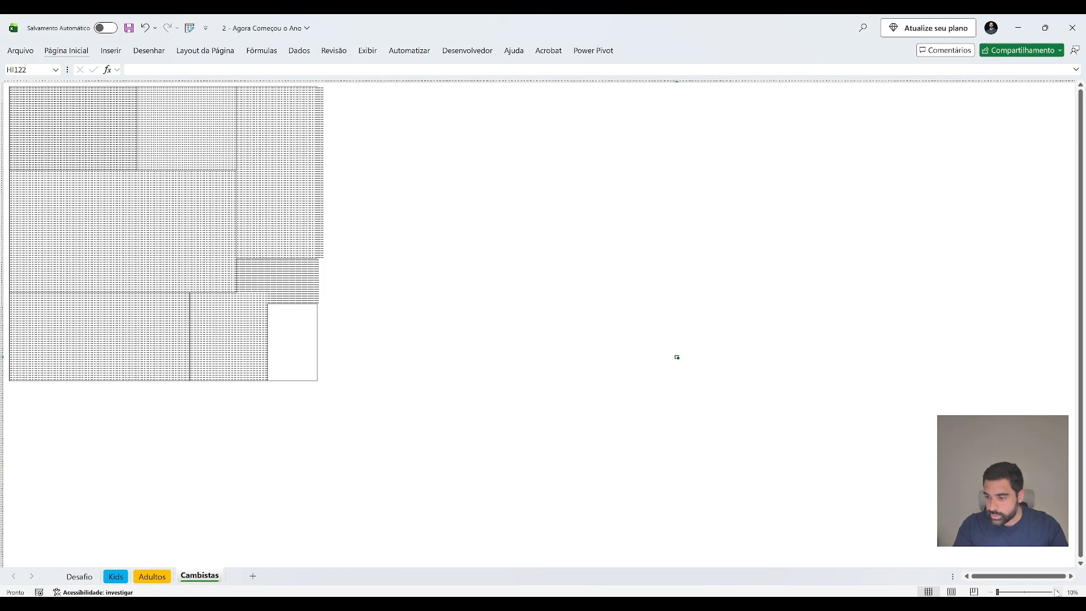
pyautogui.click(1058, 593)
pyautogui.click(1057, 592)
pyautogui.click(1057, 592)
pyautogui.click(1057, 593)
pyautogui.click(1057, 592)
pyautogui.moveTo(1049, 576); pyautogui.dragTo(957, 587)
pyautogui.click(1057, 592)
pyautogui.click(1057, 592)
pyautogui.click(1057, 593)
pyautogui.click(1058, 592)
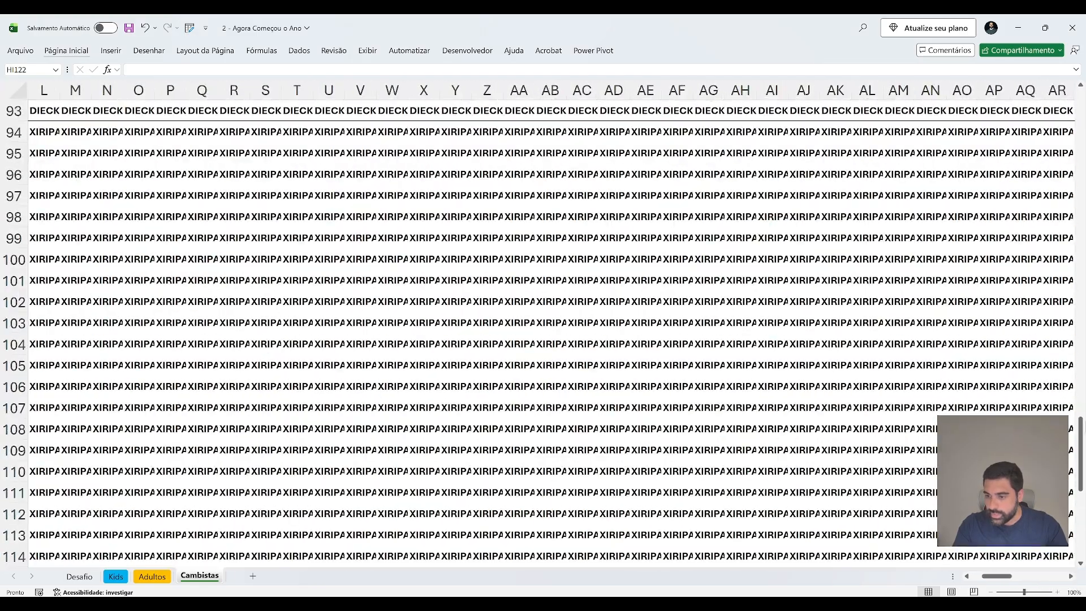
pyautogui.moveTo(1081, 453); pyautogui.dragTo(1082, 131)
pyautogui.moveTo(997, 576); pyautogui.dragTo(983, 577)
pyautogui.scroll(1, 1082, 140)
pyautogui.click(108, 152)
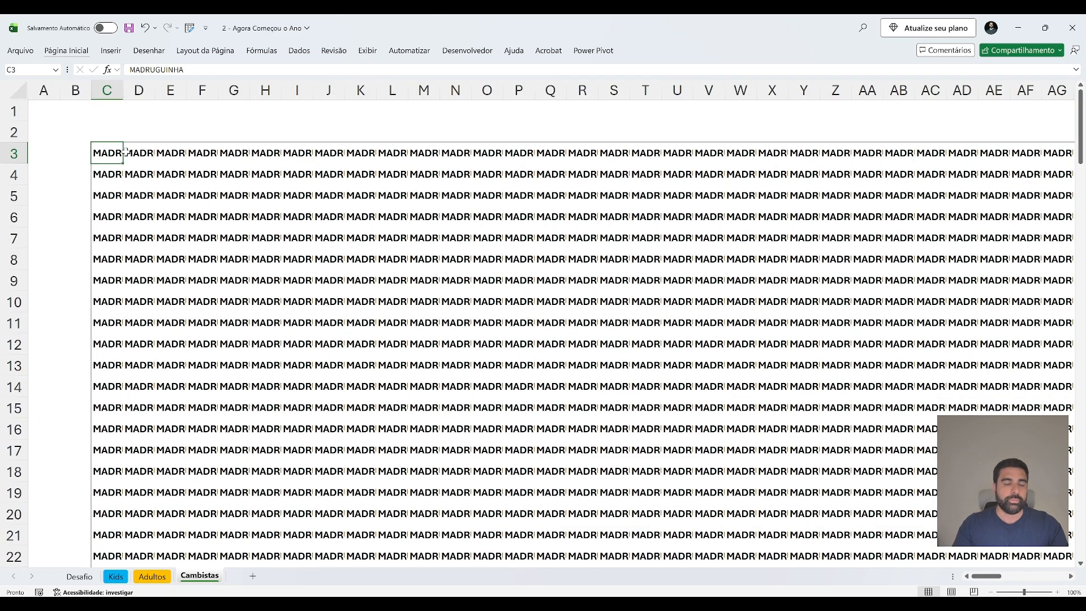
pyautogui.hotkey('ctrl', 'shift', 'End')
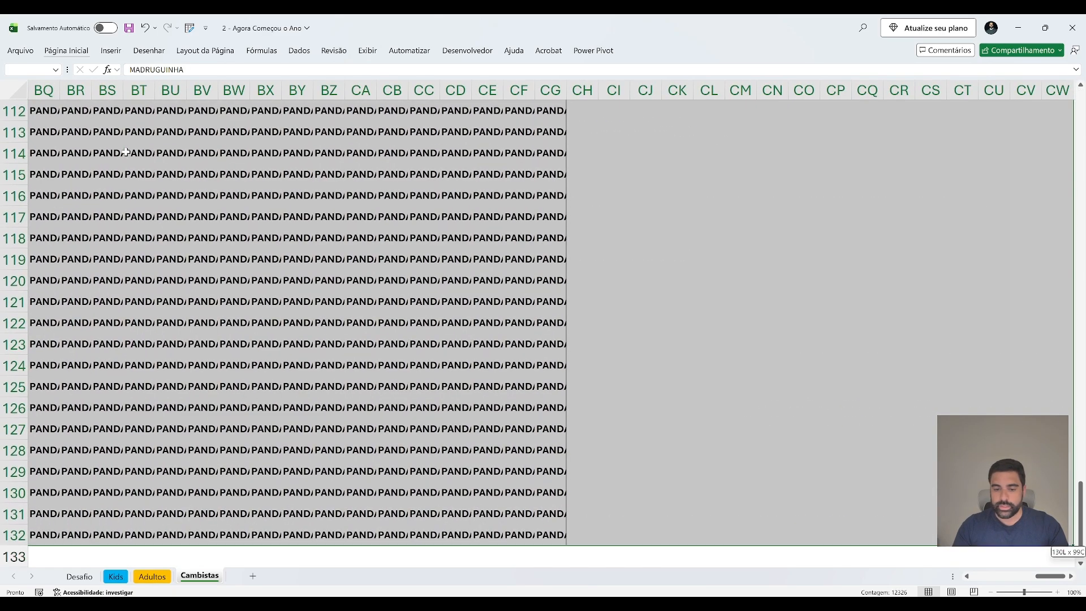
pyautogui.click(31, 69)
pyautogui.write('cambi')
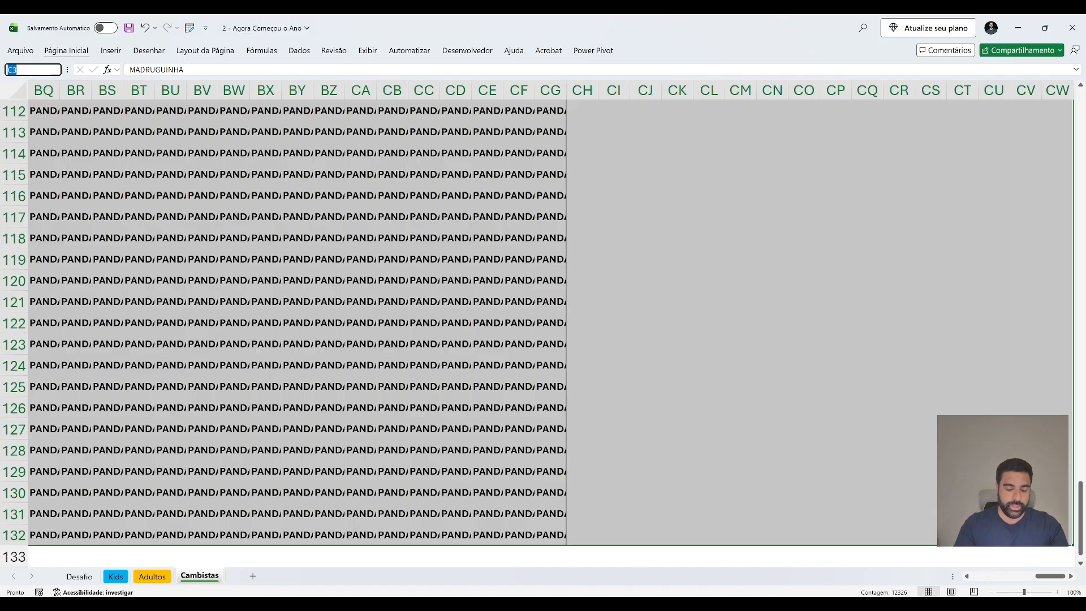
pyautogui.write('stas')
pyautogui.press('Return')
# Enter the header "cambista" in CZ3, beside the areas map.
pyautogui.click(107, 153)
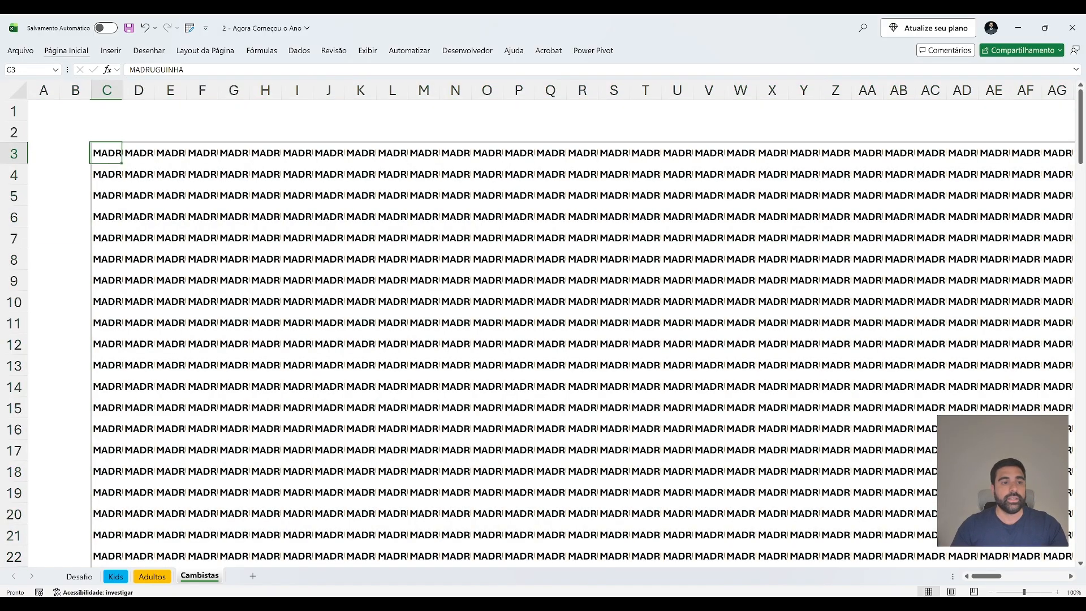
pyautogui.hotkey('ctrl', 'Right')
pyautogui.hotkey('ctrl', 'Right')
pyautogui.hotkey('ctrl', 'Left')
pyautogui.press('Right')
pyautogui.press('Right')
pyautogui.press('Left')
pyautogui.press('Left')
pyautogui.press('Left')
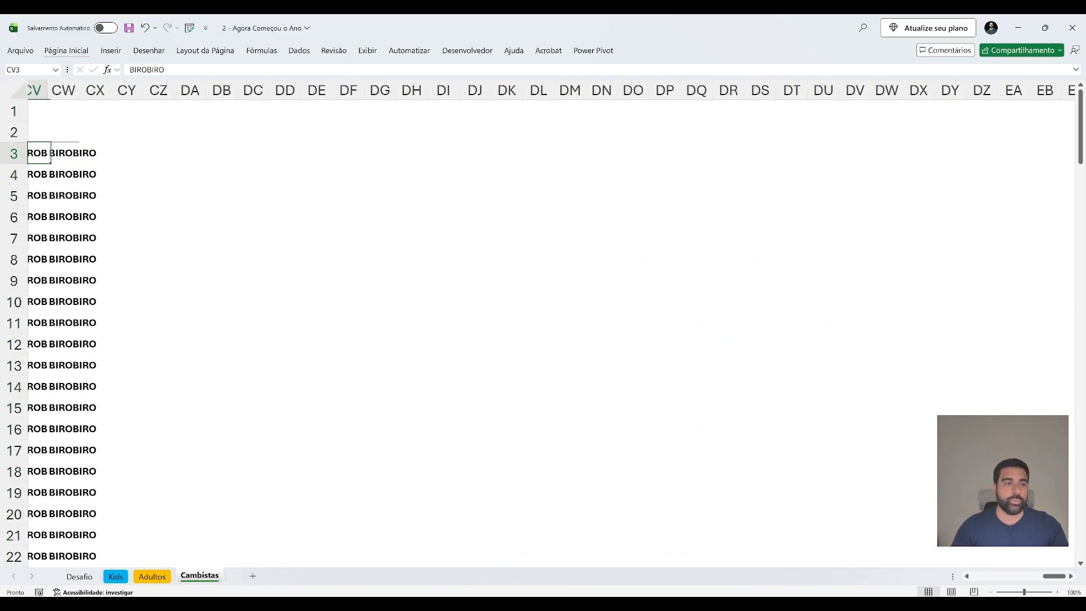
pyautogui.press('Right')
pyautogui.press('Right')
pyautogui.press('Right')
pyautogui.press('Right')
pyautogui.write('cambista')
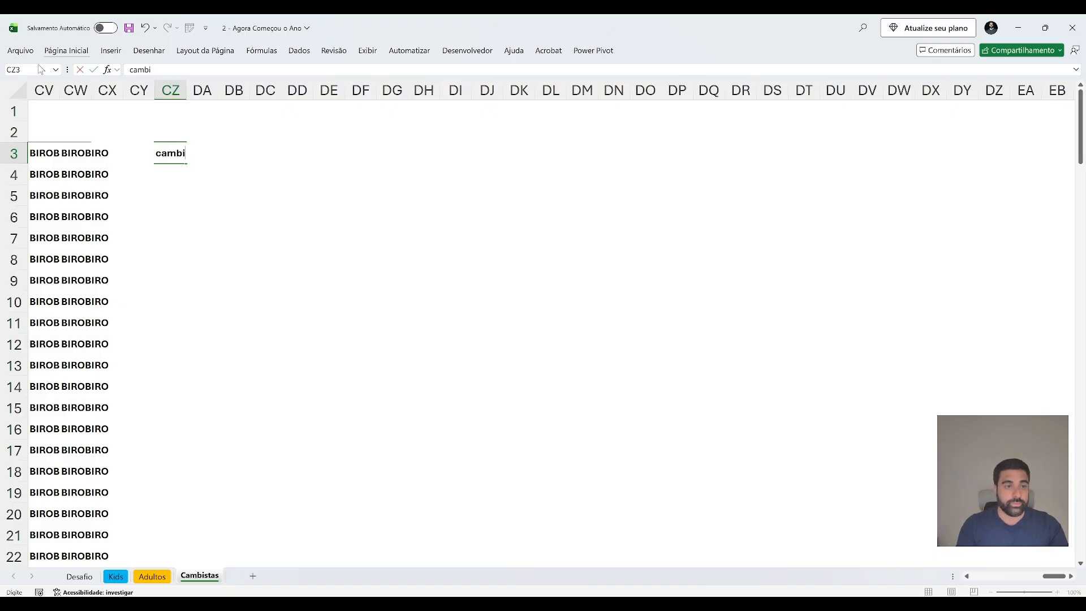
pyautogui.press('Return')
pyautogui.write('=proc')
pyautogui.press('Escape')
pyautogui.press('Escape')
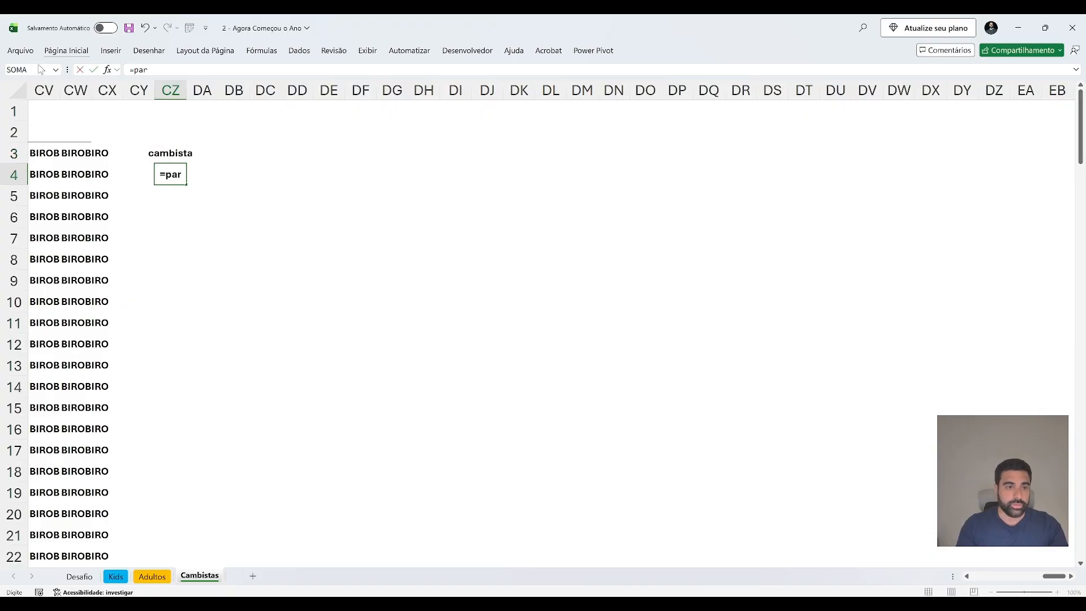
# List the distinct Cambistas from CZ4 down with =ÚNICO(PARACOL(cambistas, 3)) and select the resulting list.
pyautogui.write('=uni')
pyautogui.press('Tab')
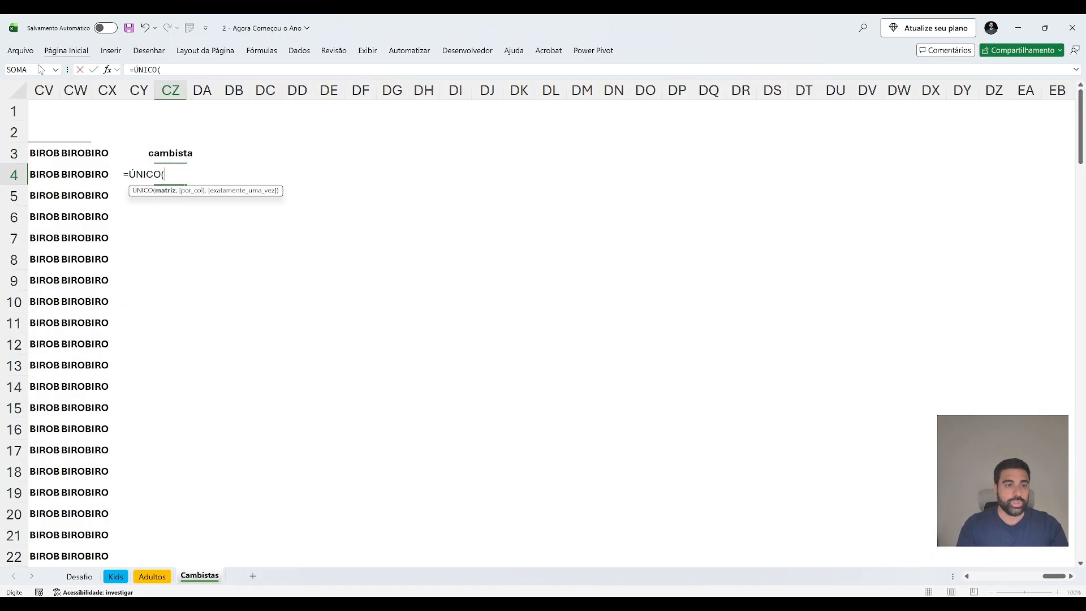
pyautogui.write('paraco')
pyautogui.press('Tab')
pyautogui.write('cam')
pyautogui.press('Tab')
pyautogui.write(', 3)')
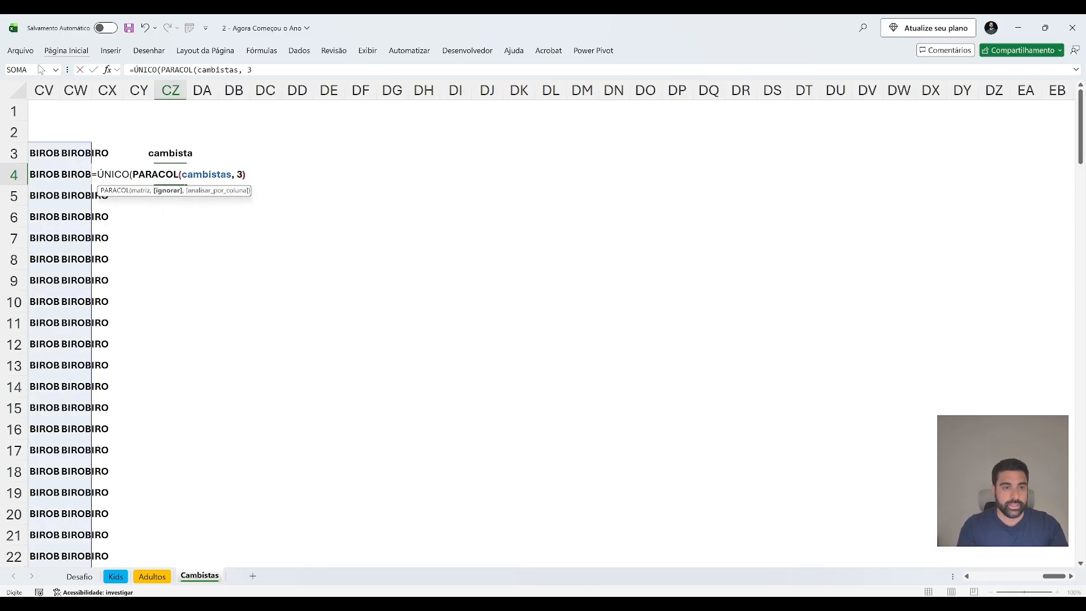
pyautogui.press('Return')
pyautogui.press('Up')
pyautogui.hotkey('ctrl', 'shift', 'Down')
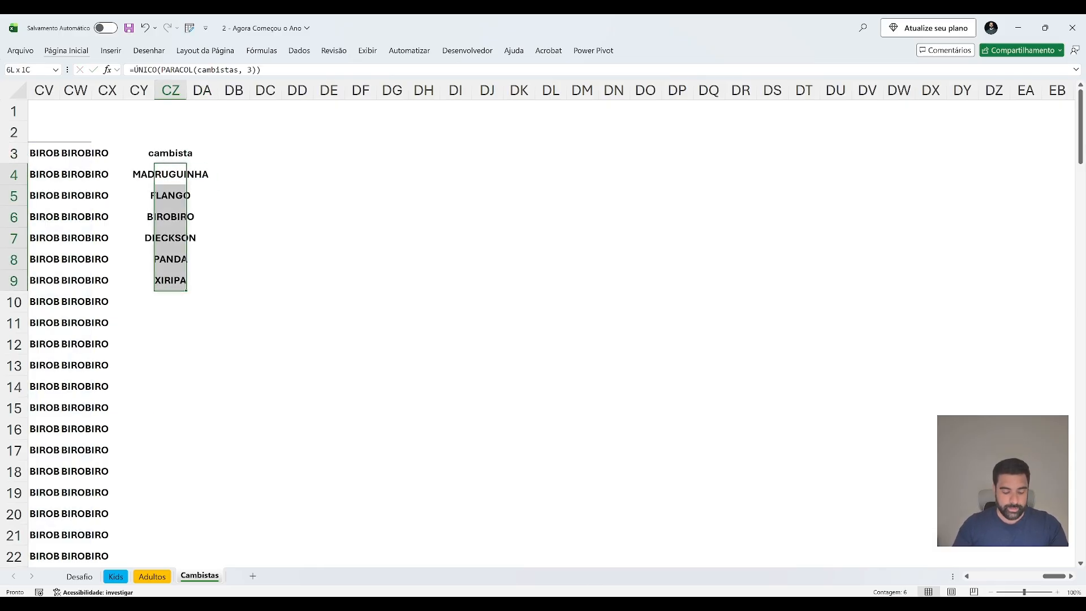
# Left-align the cambista names in CZ4:CZ9 and remove their bold formatting.
pyautogui.press('alt')
pyautogui.press('c')
pyautogui.press('a')
pyautogui.press('e')
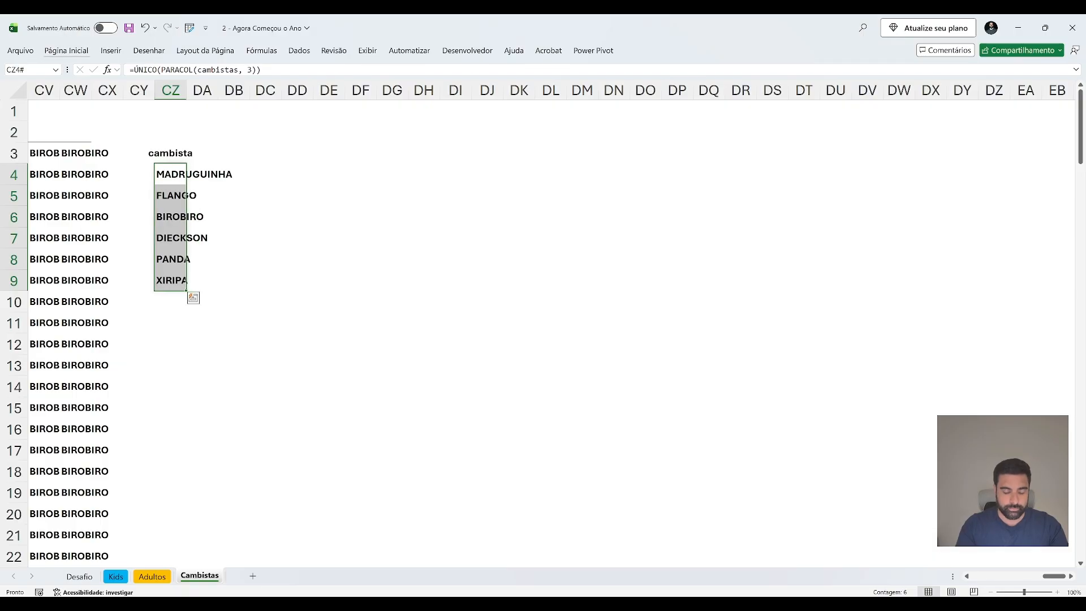
pyautogui.hotkey('ctrl', 'q')
pyautogui.press('Escape')
pyautogui.hotkey('ctrl', 'b')
# Add the headers vogais, consoantes and valor in DA3:DC3, beside the cambista header.
pyautogui.click(202, 153)
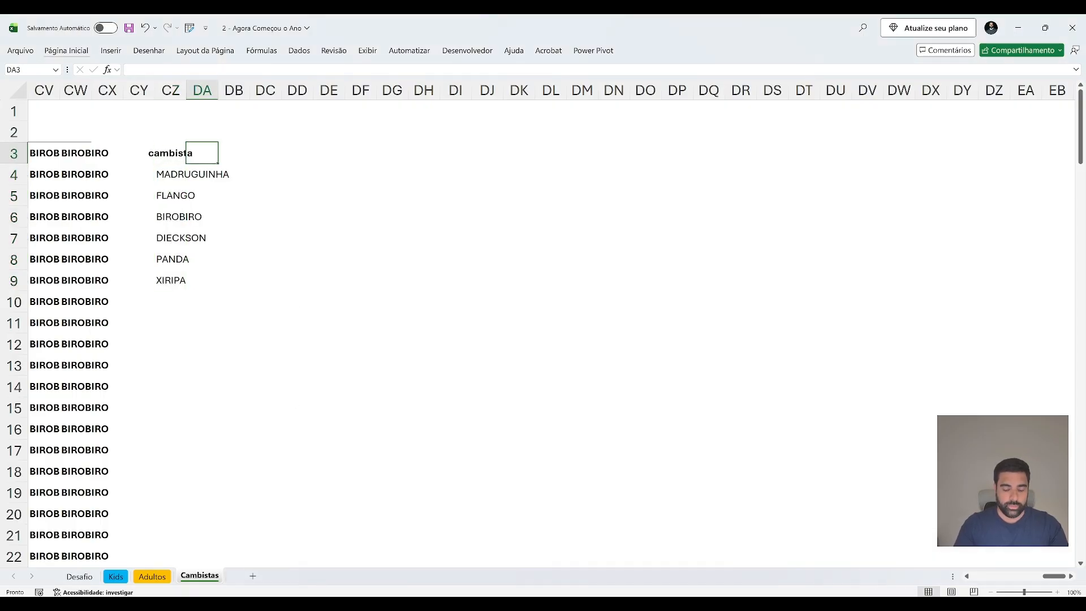
pyautogui.write('vogais')
pyautogui.press('Tab')
pyautogui.write('con')
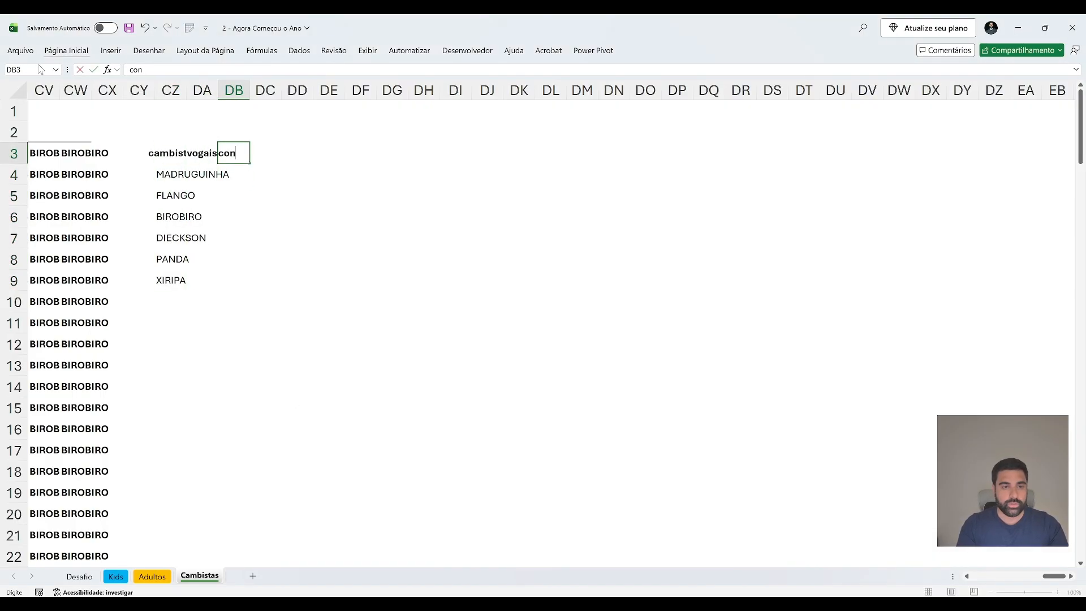
pyautogui.write('soantes')
pyautogui.press('Down')
pyautogui.press('Up')
pyautogui.press('Right')
pyautogui.write('valor')
pyautogui.press('Return')
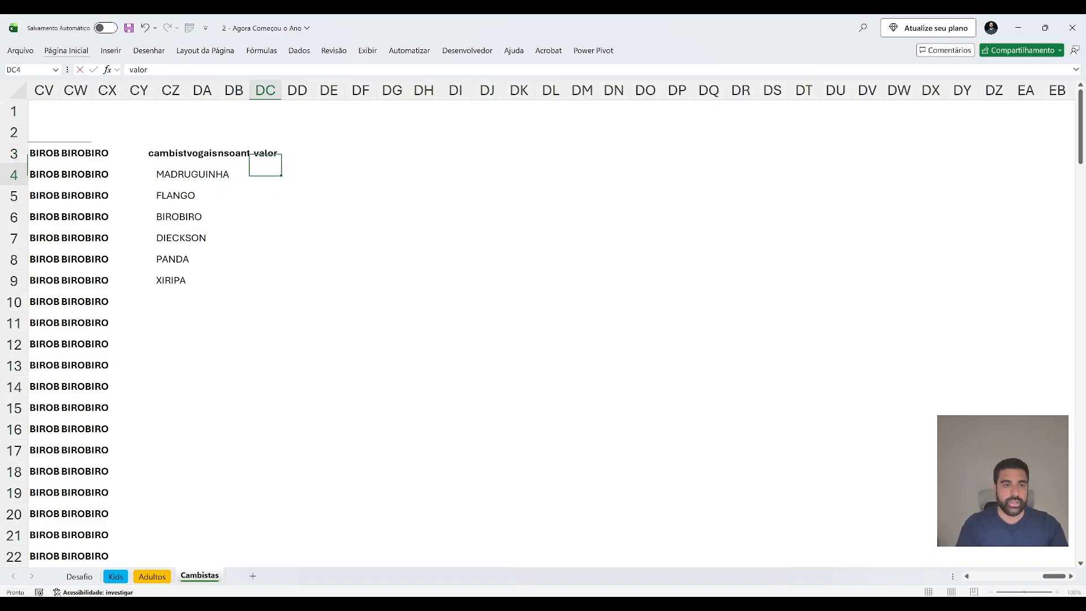
# Autofit the widths of columns CZ through DC to their contents.
pyautogui.press('Up')
pyautogui.press('Left')
pyautogui.hotkey('ctrl', 'Left')
pyautogui.hotkey('ctrl', 'shift', 'Right')
pyautogui.hotkey('ctrl', 'space')
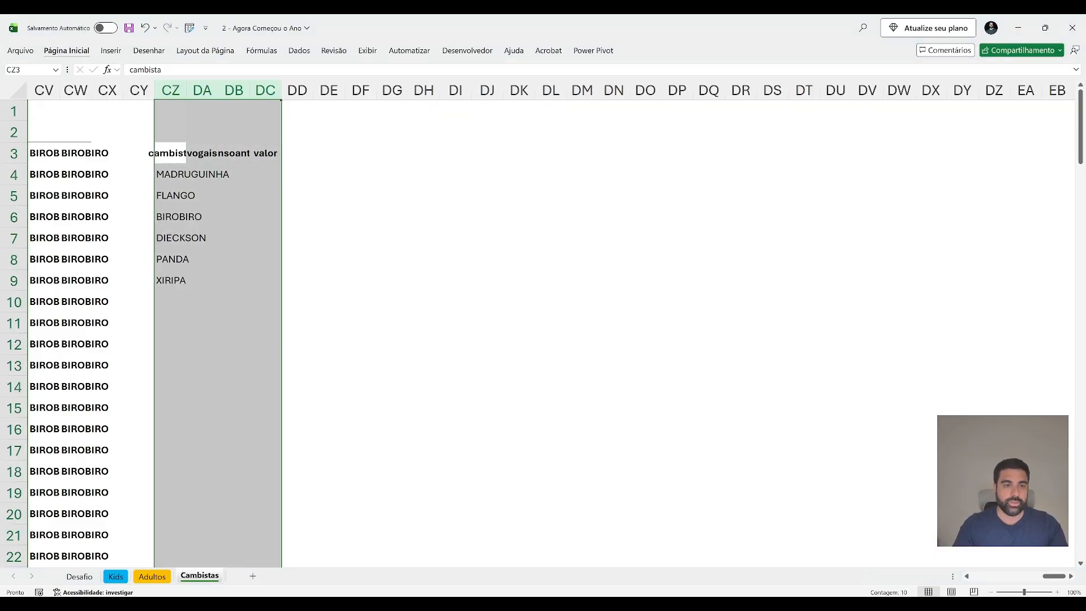
pyautogui.hotkey('alt', 'h')
pyautogui.press('o')
pyautogui.press('i')
pyautogui.press('Right')
pyautogui.press('Left')
pyautogui.hotkey('ctrl', 'Down')
pyautogui.hotkey('ctrl', 'Up')
pyautogui.press('Down')
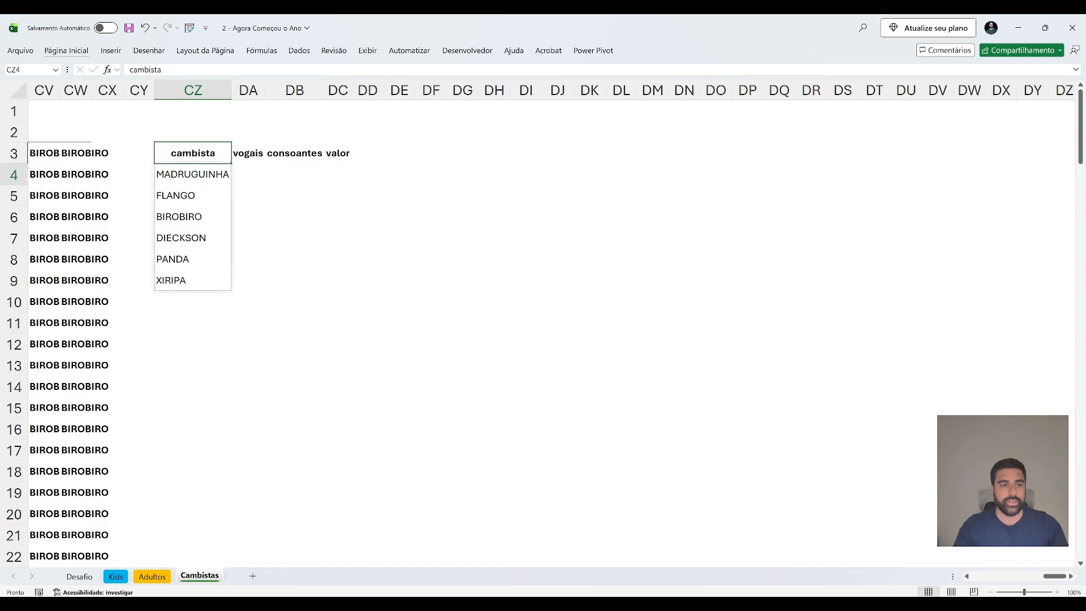
# Remove bold formatting from the table body CZ4:DC9.
pyautogui.hotkey('ctrl', 'shift', 'Down')
pyautogui.hotkey('shift', 'Right')
pyautogui.hotkey('shift', 'Right')
pyautogui.hotkey('shift', 'Right')
pyautogui.press('Right')
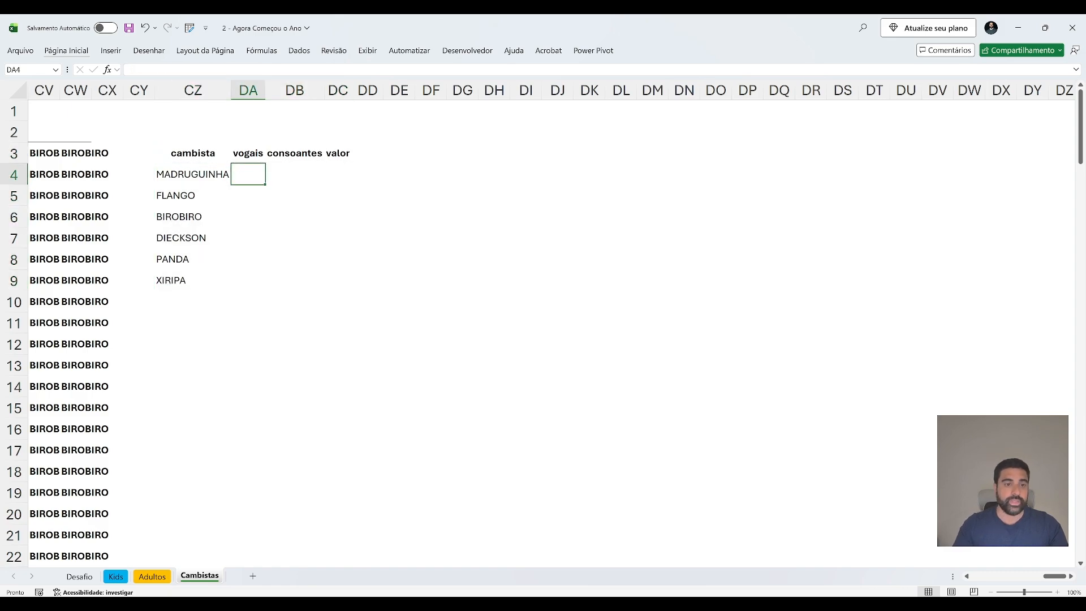
# Review the Nível 6 vowel and consonant pricing rules on the Desafio sheet, returning to the Cambistas sheet.
pyautogui.hotkey('ctrl', 'pageup')
pyautogui.hotkey('ctrl', 'pageup')
pyautogui.hotkey('ctrl', 'pageup')
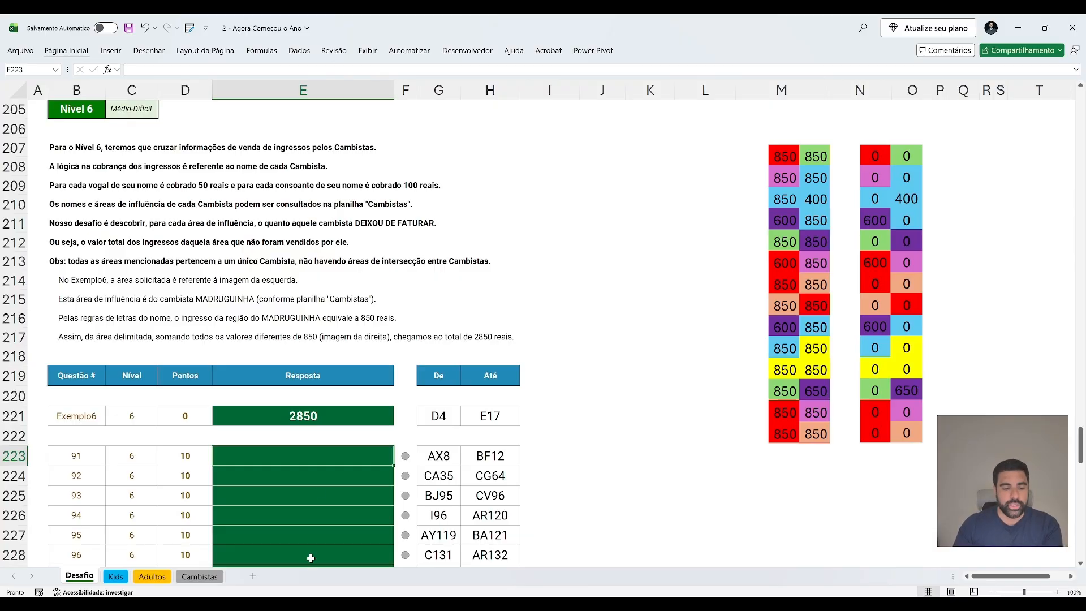
pyautogui.click(199, 576)
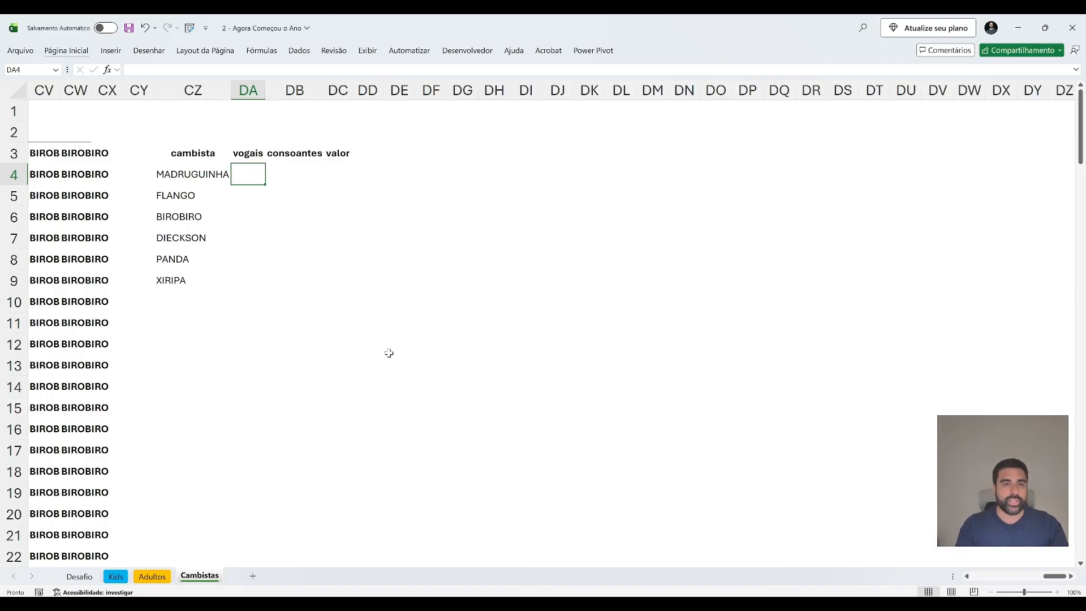
# Extract all vowels of the first cambista name in DA4 with =REGEX.EXTRAIR(CZ4, "[aeiou]", 1, 1), ignoring case.
pyautogui.write('=rege')
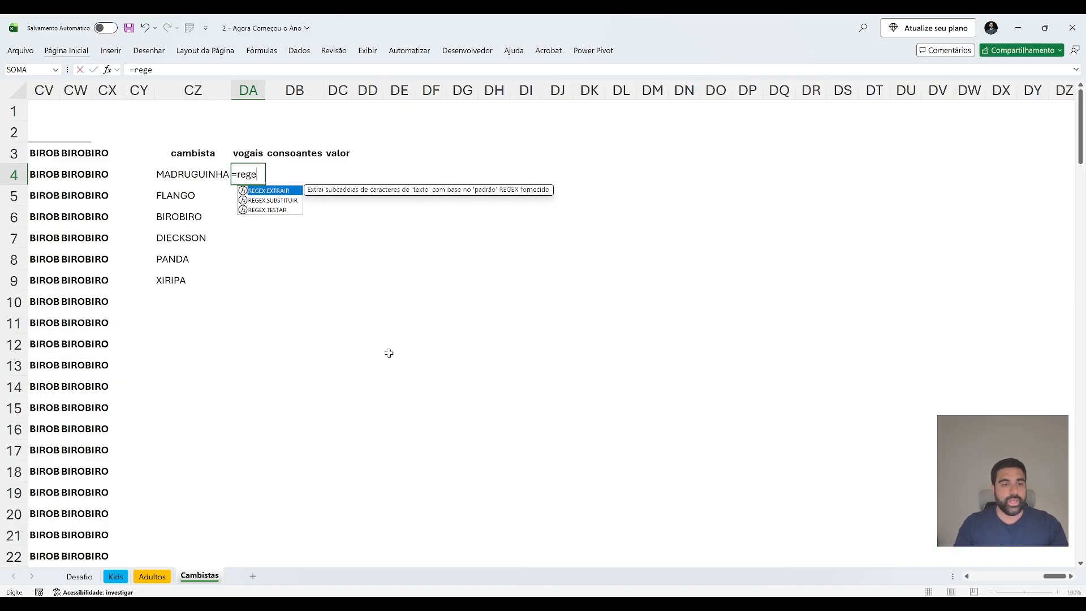
pyautogui.press('Tab')
pyautogui.press('Left')
pyautogui.write(',')
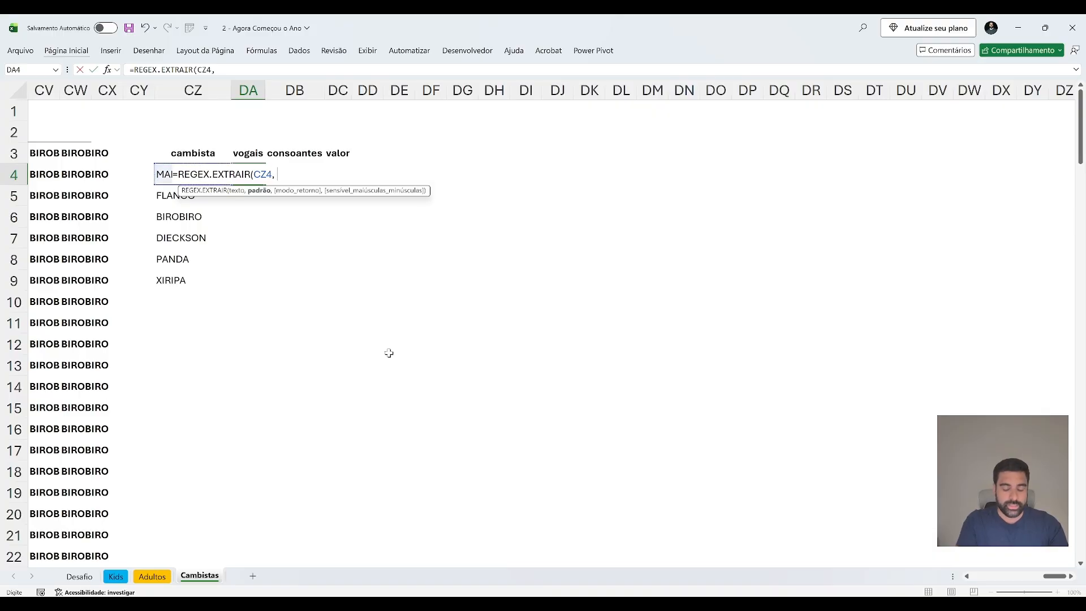
pyautogui.write(' "')
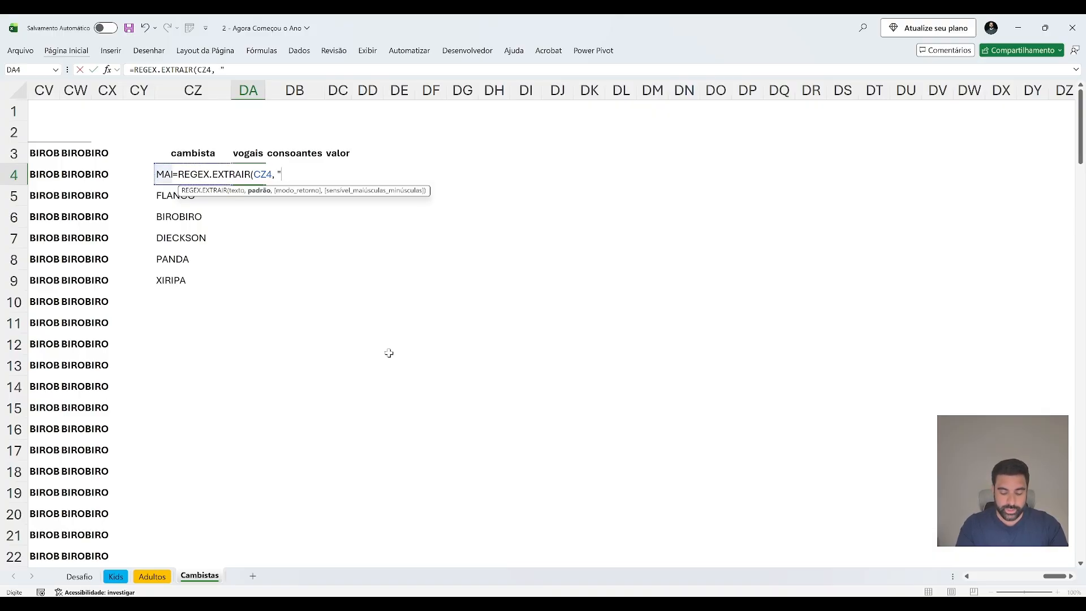
pyautogui.write('[aeiou]')
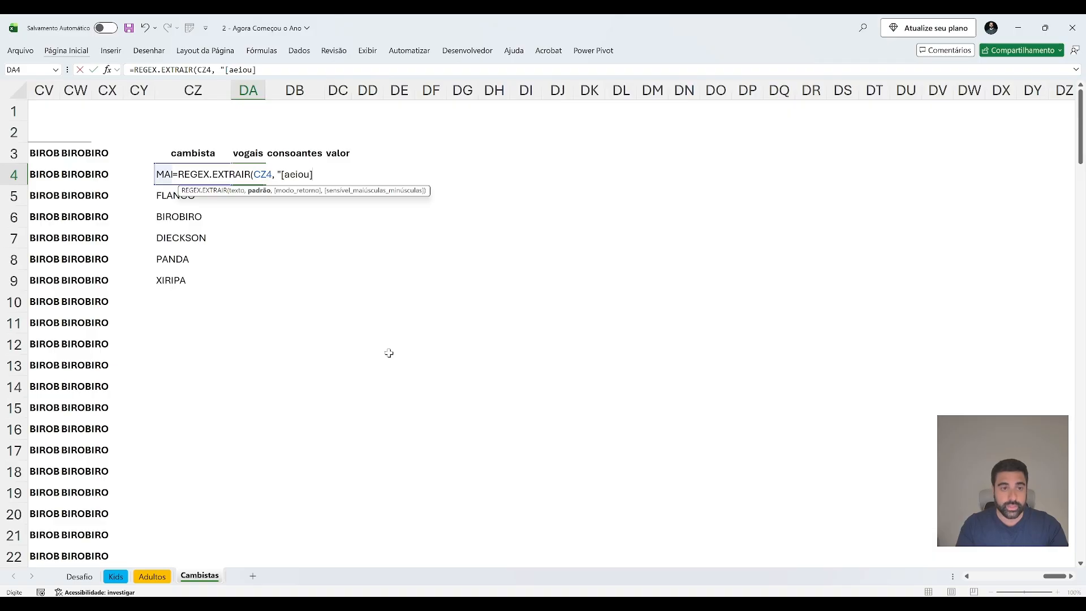
pyautogui.write('", 1,')
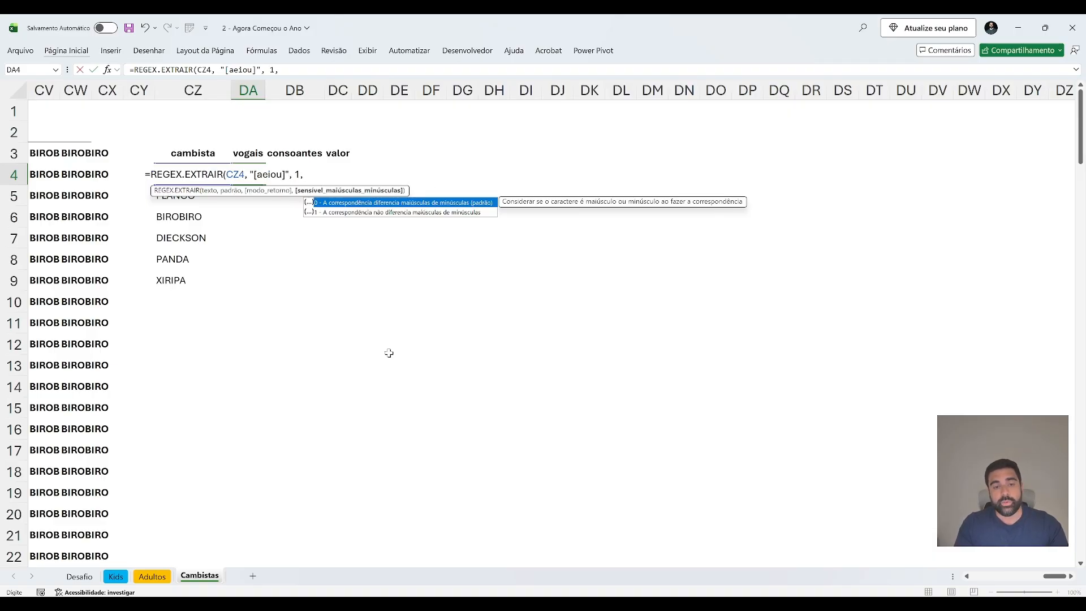
pyautogui.press('Down')
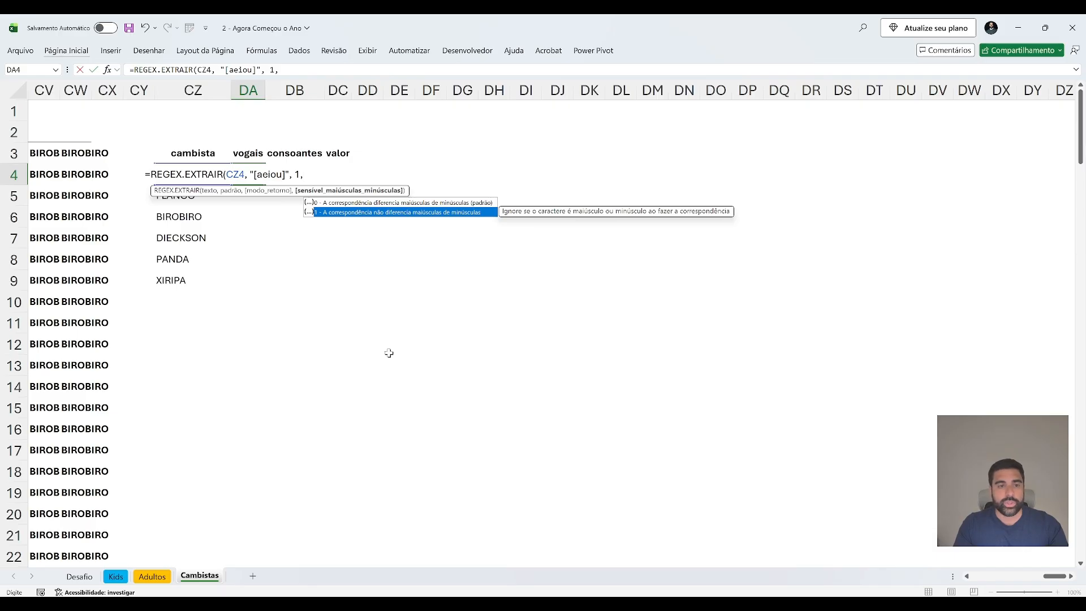
pyautogui.press('Tab')
pyautogui.press('BackSpace')
pyautogui.write('1)')
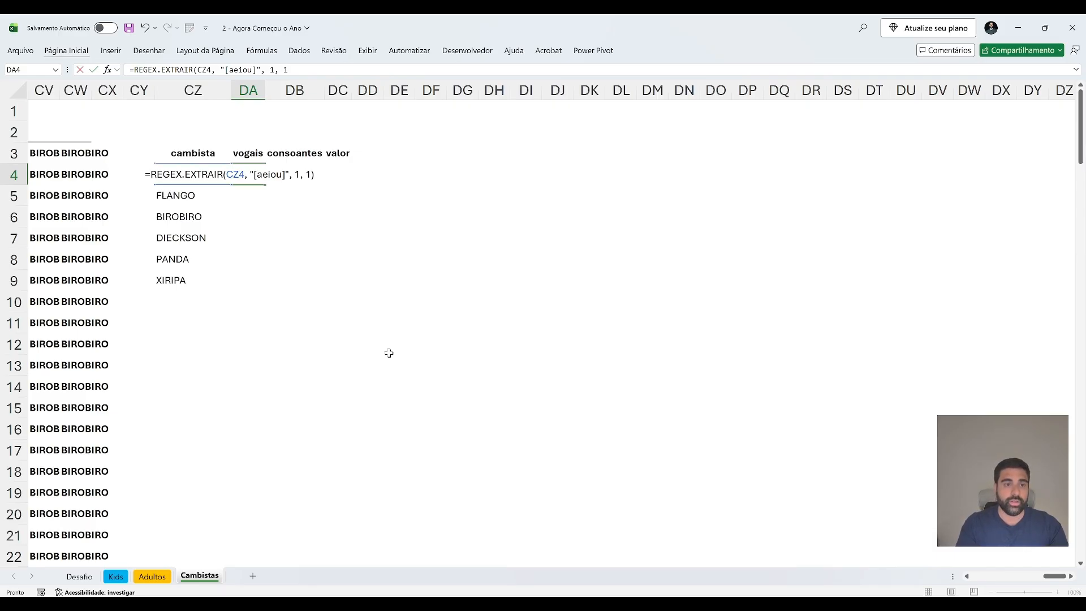
pyautogui.press('Return')
pyautogui.press('Left')
pyautogui.press('Down')
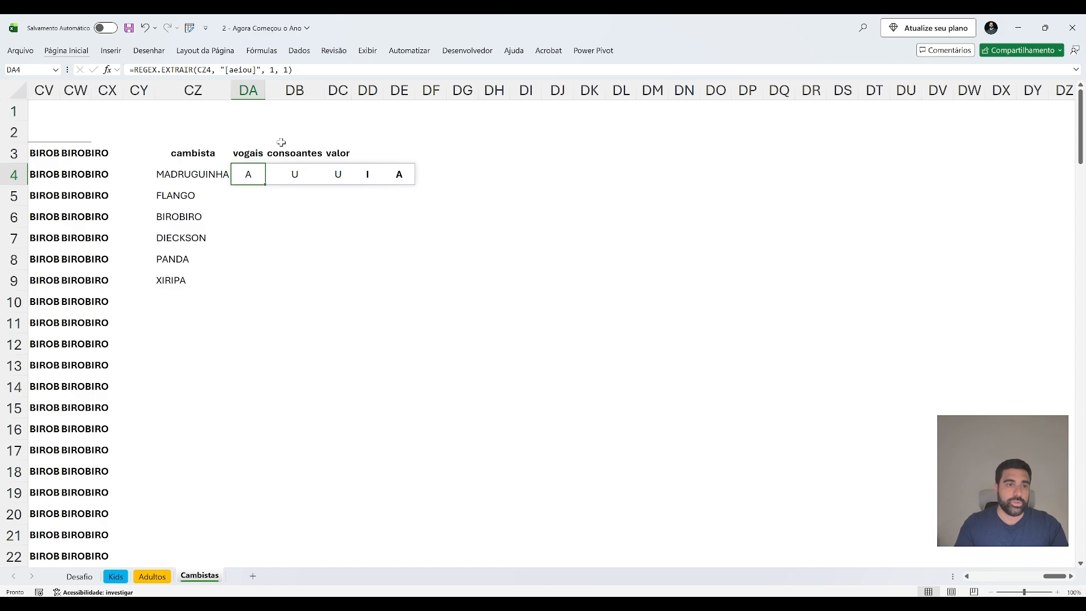
# Wrap the REGEX.EXTRAIR formula in DA4 in COLS() to count the vowels.
pyautogui.press('F2')
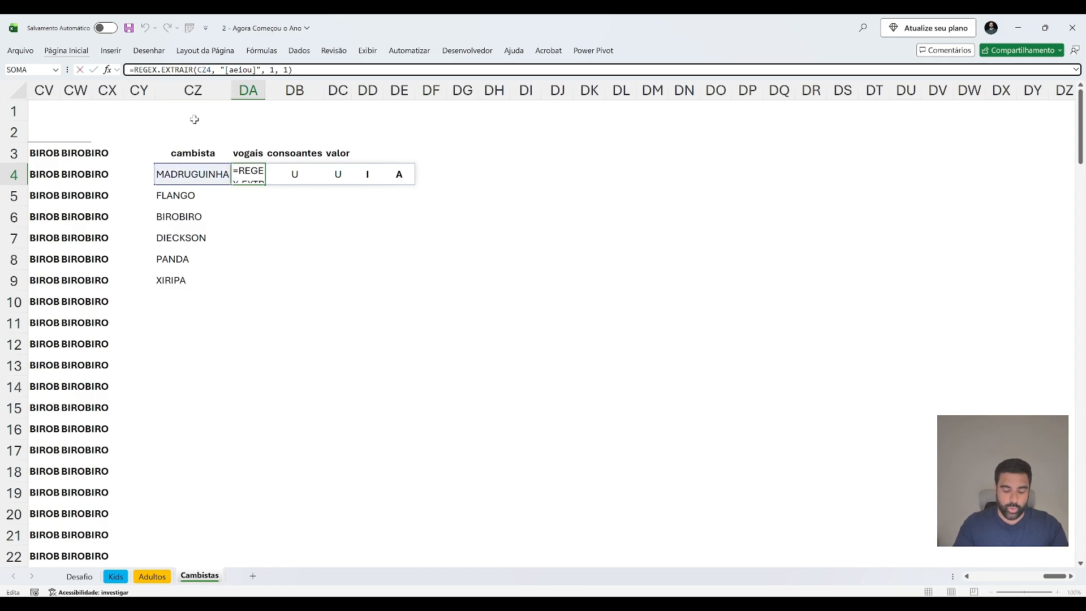
pyautogui.press('Home')
pyautogui.press('Right')
pyautogui.write('cols(')
pyautogui.press('End')
pyautogui.write(')')
pyautogui.press('Return')
pyautogui.press('Up')
# Copy the vowel-count formula from DA4 down through DA9 for the remaining cambistas.
pyautogui.hotkey('ctrl', 'c')
pyautogui.press('Left')
pyautogui.hotkey('ctrl', 'Down')
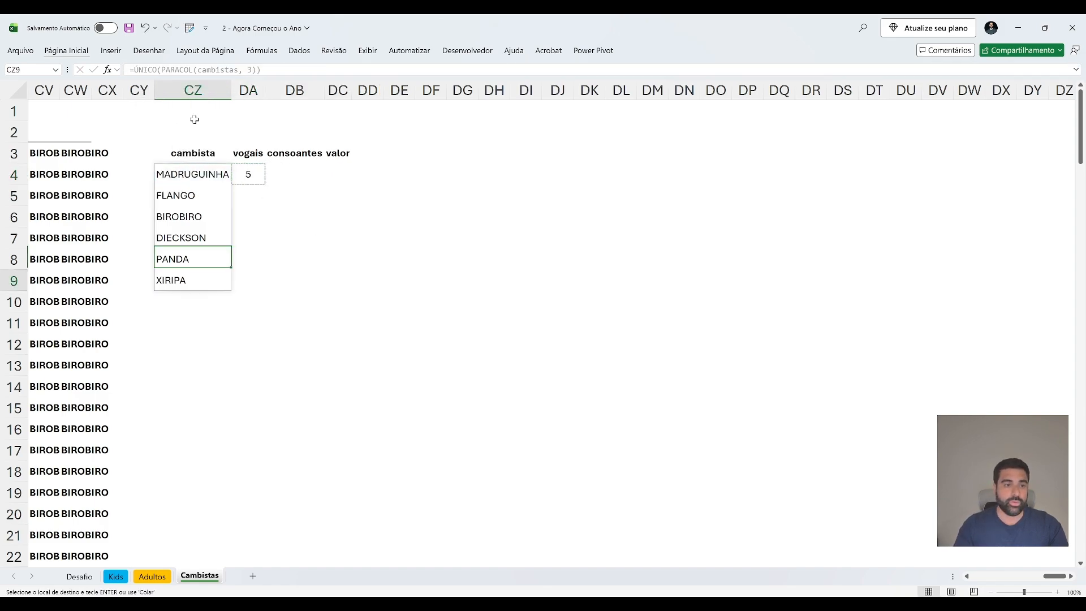
pyautogui.press('Right')
pyautogui.hotkey('ctrl', 'shift', 'Up')
pyautogui.hotkey('ctrl', 'v')
pyautogui.press('Up')
pyautogui.press('Right')
pyautogui.press('Down')
pyautogui.press('Escape')
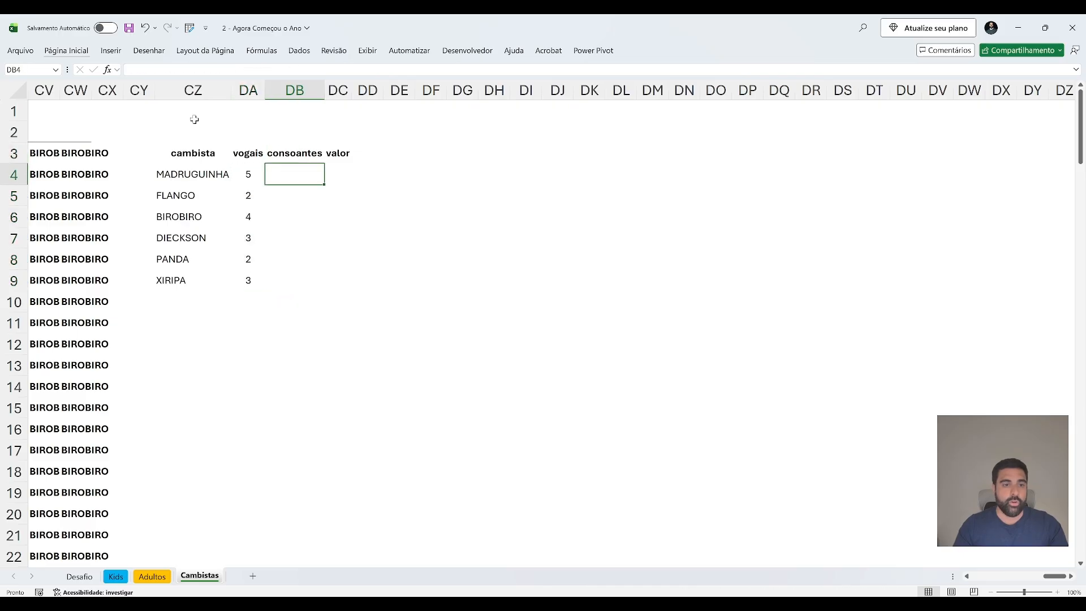
# Calculate the first cambista's consonants in DB4 with =NÚM.CARACT(CZ4) - DA4.
pyautogui.write('=NÚM.CARACT(')
pyautogui.press('Left')
pyautogui.press('Left')
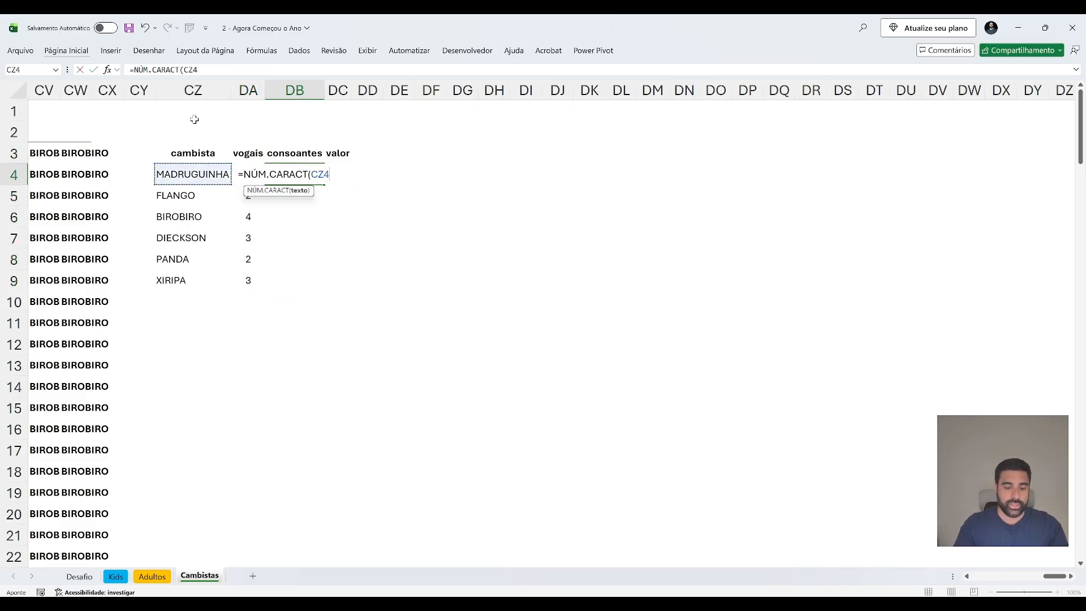
pyautogui.write(') - DA4')
pyautogui.press('Left')
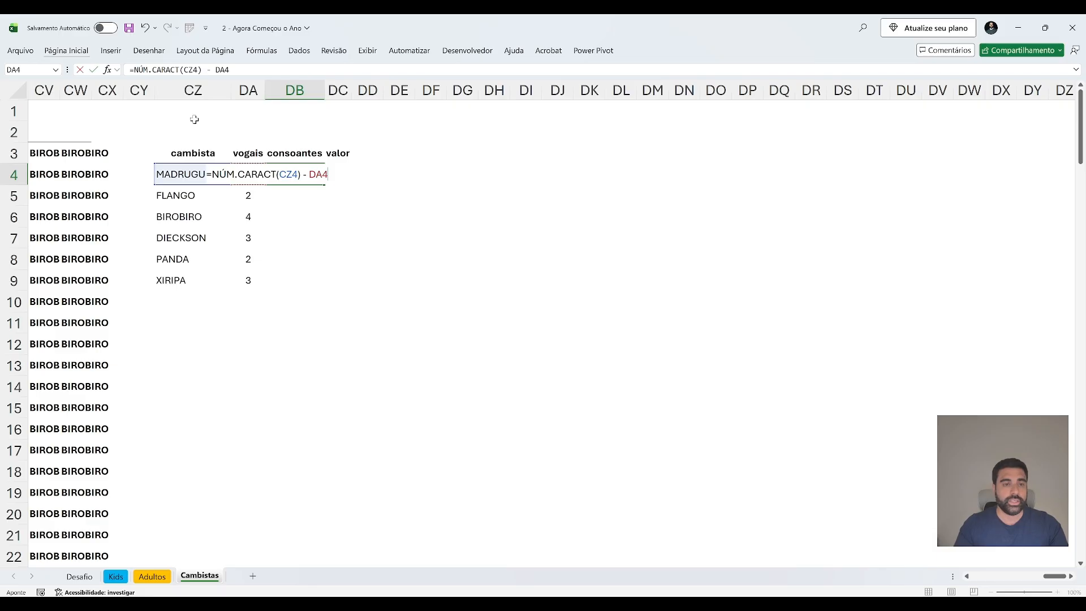
pyautogui.hotkey('ctrl', 'Return')
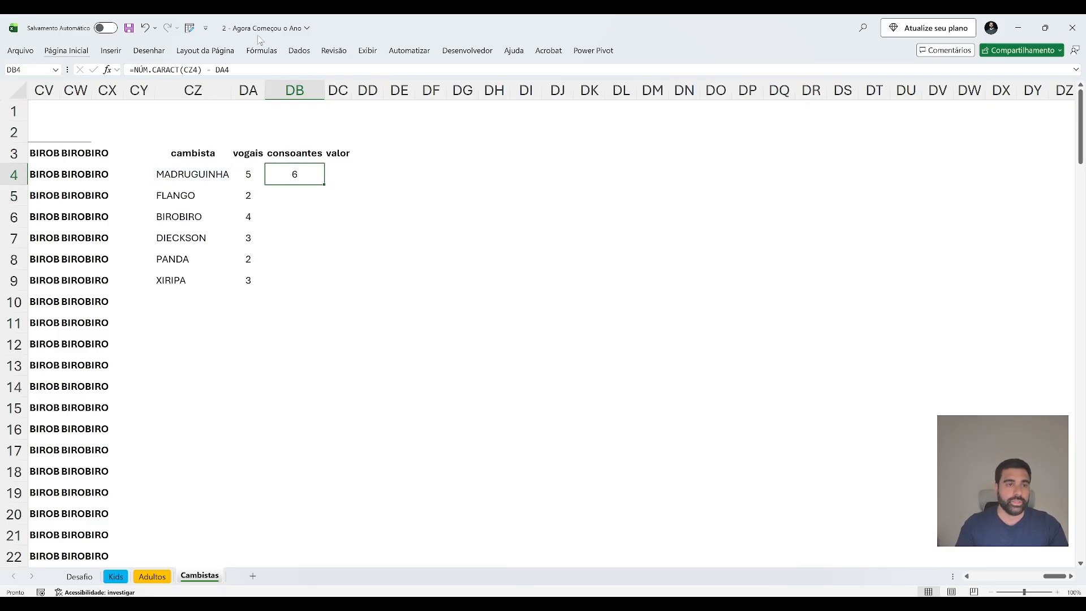
# Change the consonant formula in DB4 to =NÚM.CARACT(CZ4#) - DA4:DA9 so it spills for every cambista.
pyautogui.click(213, 69)
pyautogui.write('#')
pyautogui.doubleClick(227, 70)
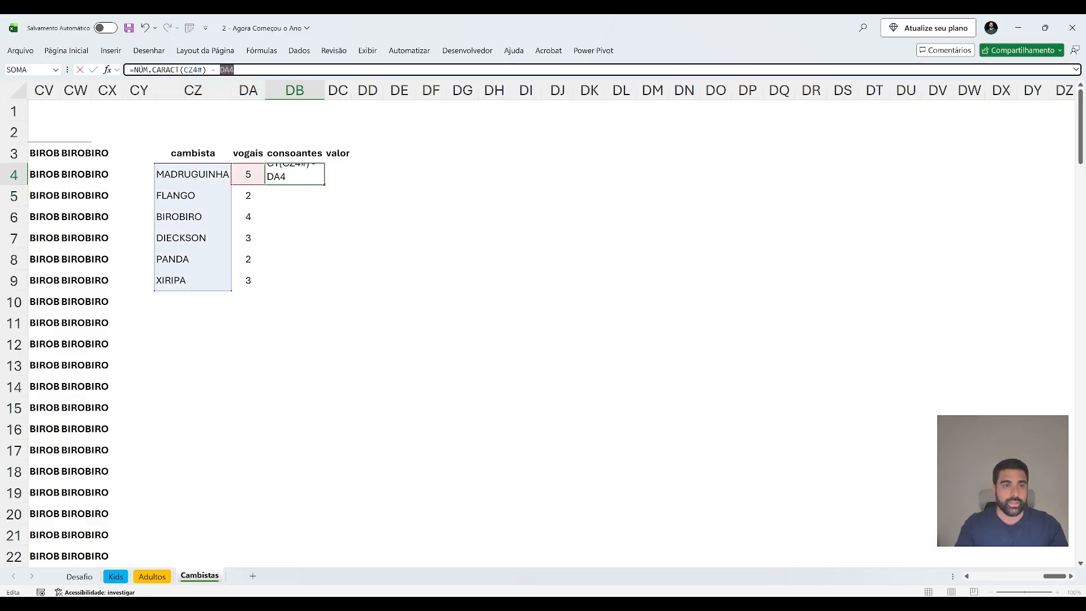
pyautogui.click(253, 208)
pyautogui.hotkey('ctrl', 'Up')
pyautogui.press('Down')
pyautogui.hotkey('ctrl', 'shift', 'Down')
pyautogui.hotkey('ctrl', 'Return')
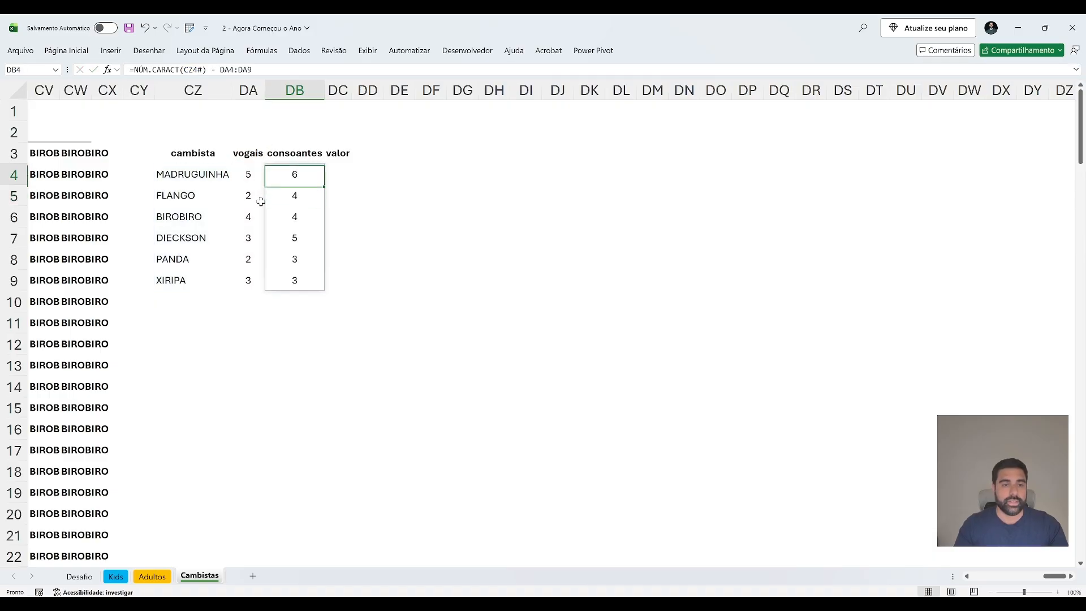
# Multiply the vowel and consonant counts by their prices in DC4 with =DA4:DB9 * {50,100}.
pyautogui.press('Right')
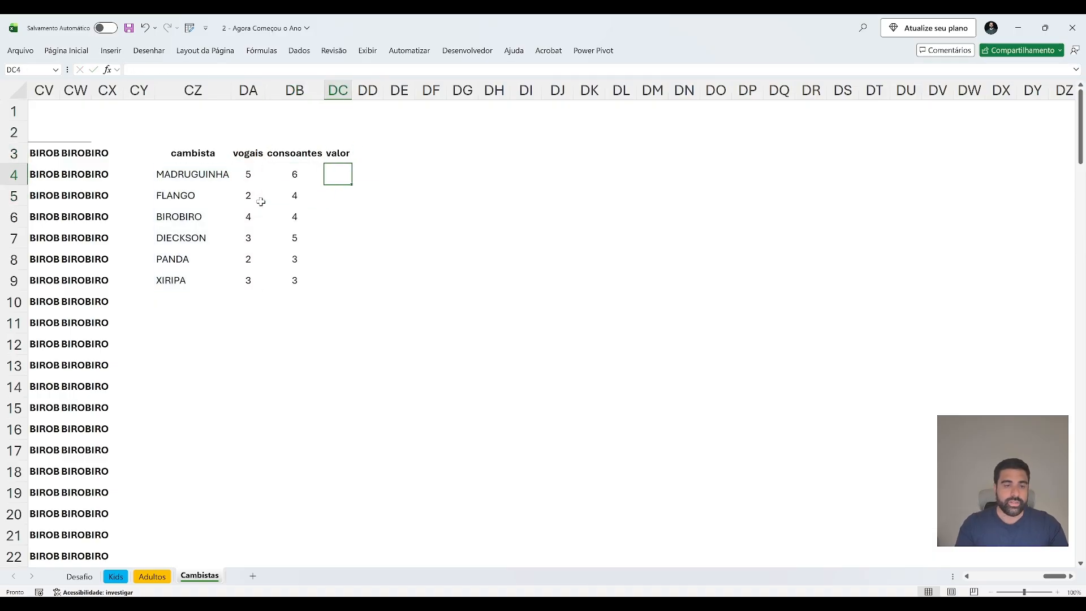
pyautogui.write('=')
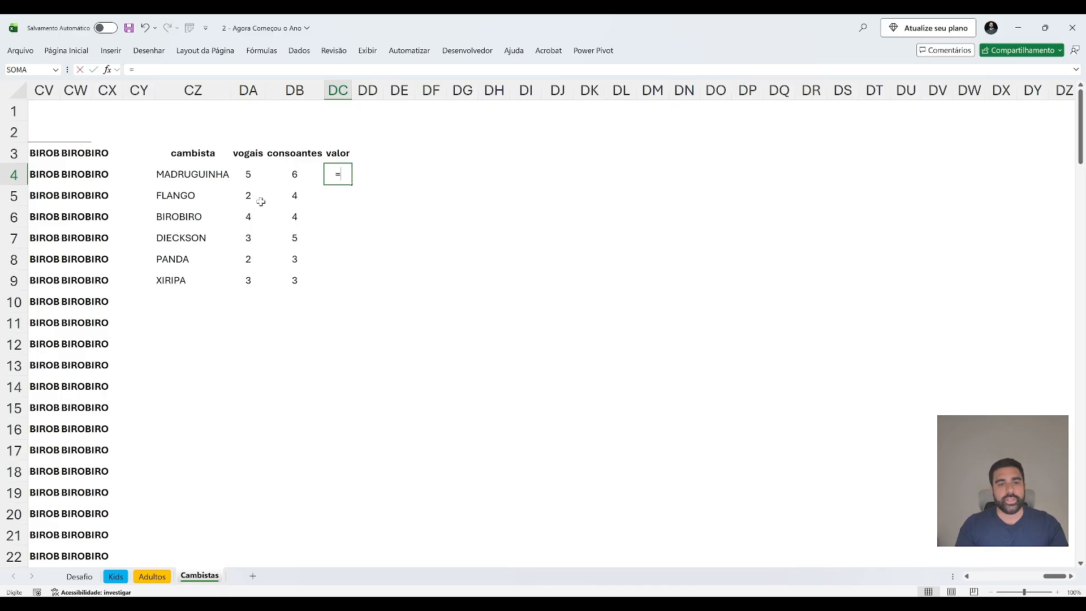
pyautogui.press('Left')
pyautogui.press('Left')
pyautogui.hotkey('shift', 'Right')
pyautogui.hotkey('ctrl', 'shift', 'Down')
pyautogui.write('*')
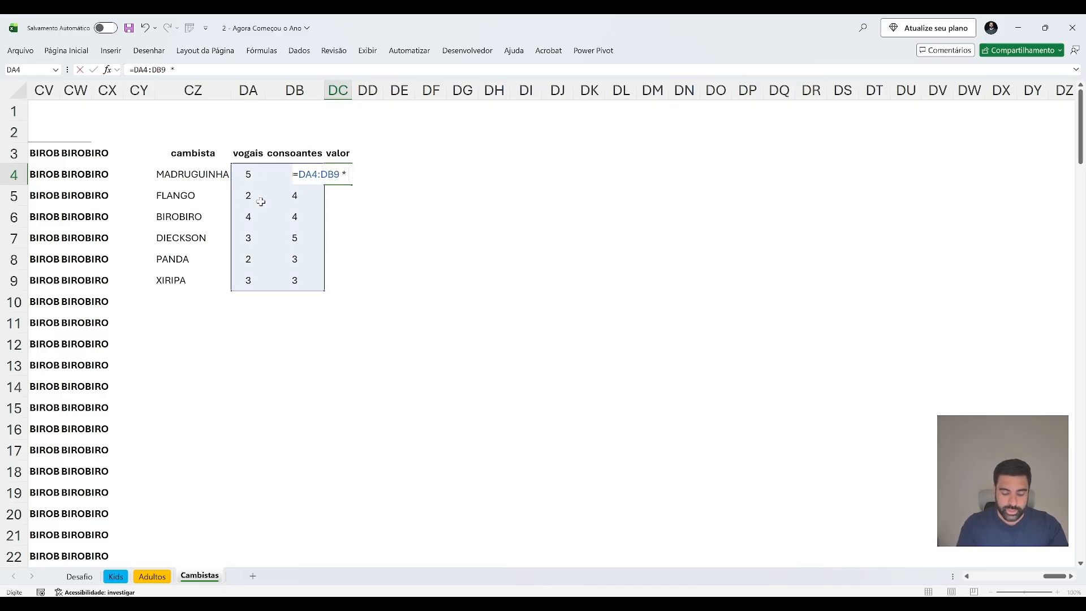
pyautogui.write(' {50, 100')
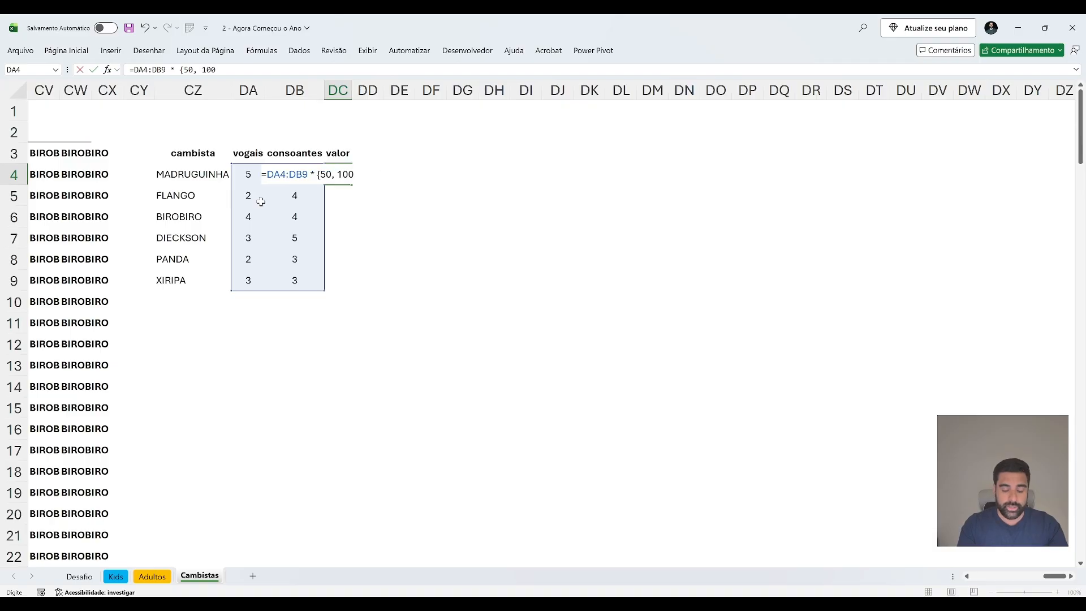
pyautogui.hotkey('ctrl', 'Return')
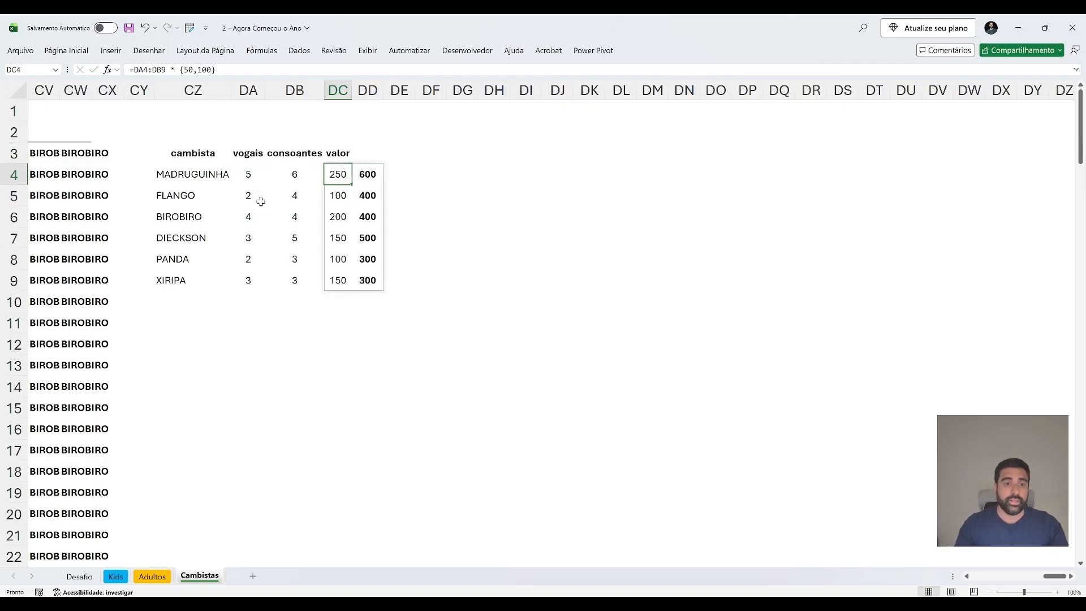
# Sum each cambista's row by changing DC4 to =BYROW(DA4:DB9 * {50,100}, SOMA).
pyautogui.press('F2')
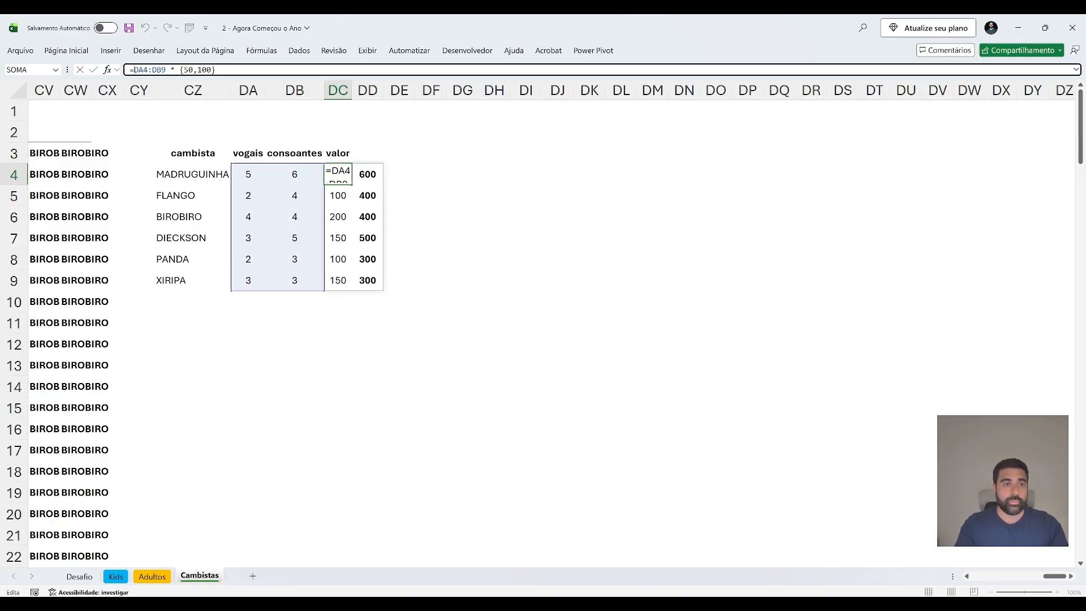
pyautogui.press('Home')
pyautogui.press('Right')
pyautogui.write('BYROW(')
pyautogui.press('End')
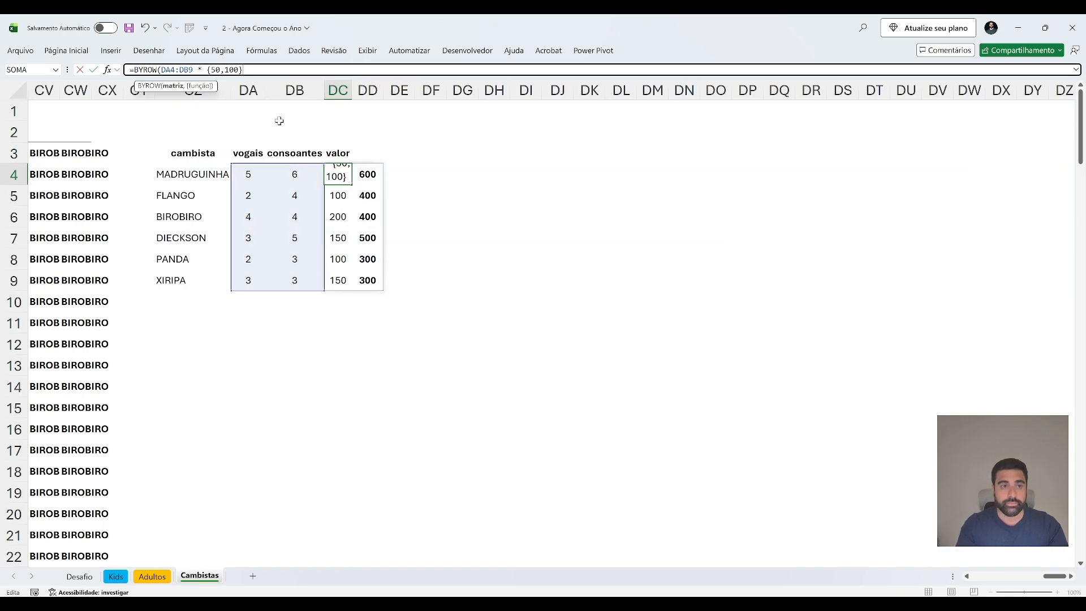
pyautogui.write(', soma)')
pyautogui.press('Return')
pyautogui.press('Up')
pyautogui.press('Up')
pyautogui.press('Right')
pyautogui.press('Down')
pyautogui.press('Left')
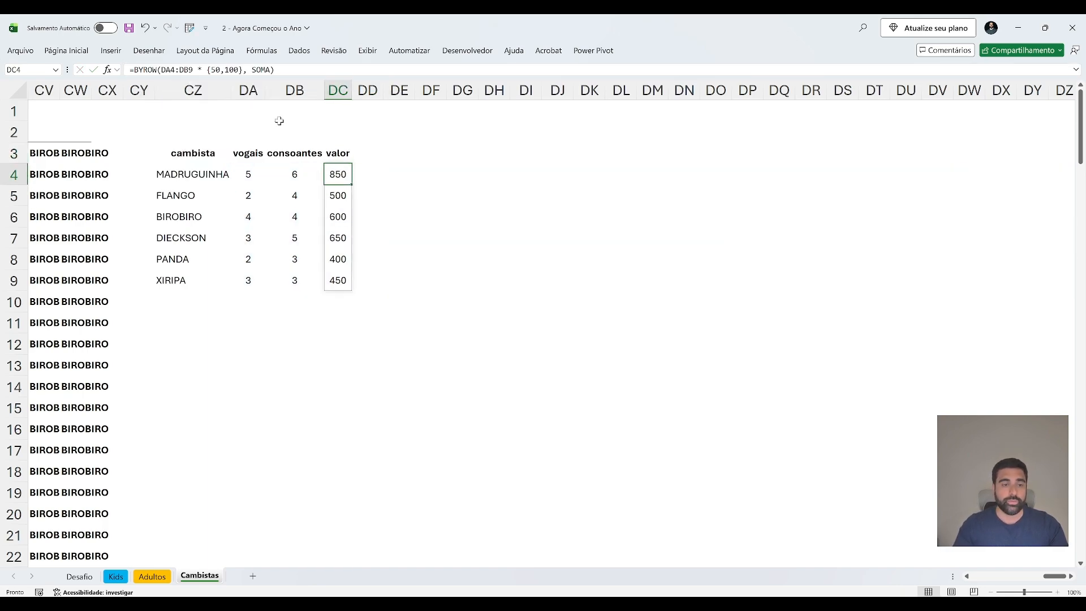
pyautogui.press('Left')
pyautogui.press('Left')
pyautogui.press('Left')
pyautogui.press('Up')
pyautogui.press('Right')
pyautogui.press('Left')
pyautogui.press('Down')
pyautogui.hotkey('ctrl', 'shift', 'Down')
# Go back to the Desafio sheet and examine the De and Até cells of the Exemplo6 row.
pyautogui.hotkey('ctrl', 'pageup')
pyautogui.hotkey('ctrl', 'pageup')
pyautogui.hotkey('ctrl', 'pageup')
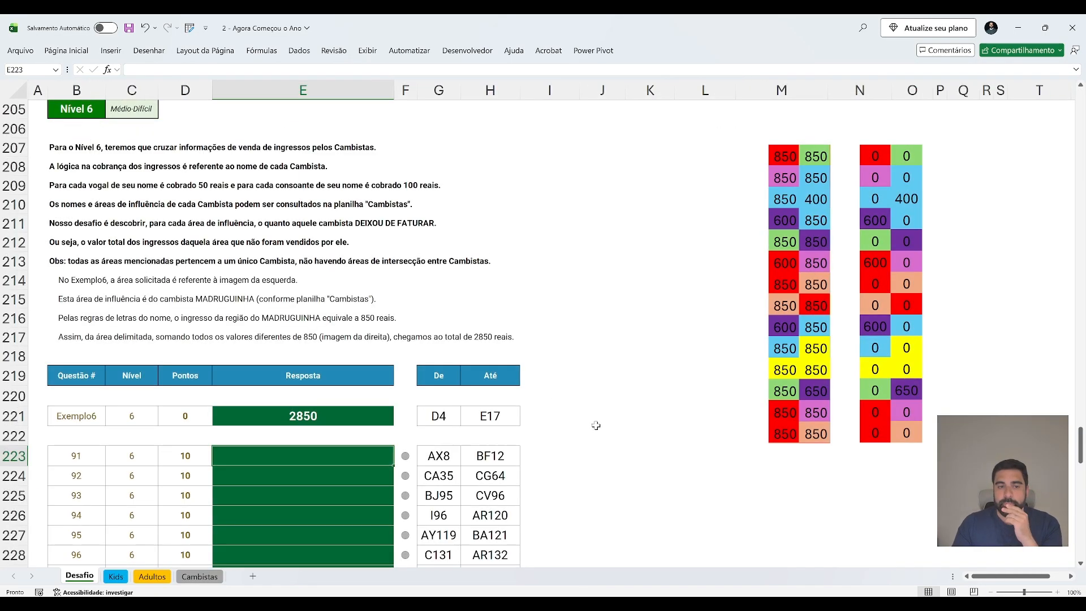
pyautogui.click(446, 416)
pyautogui.click(498, 416)
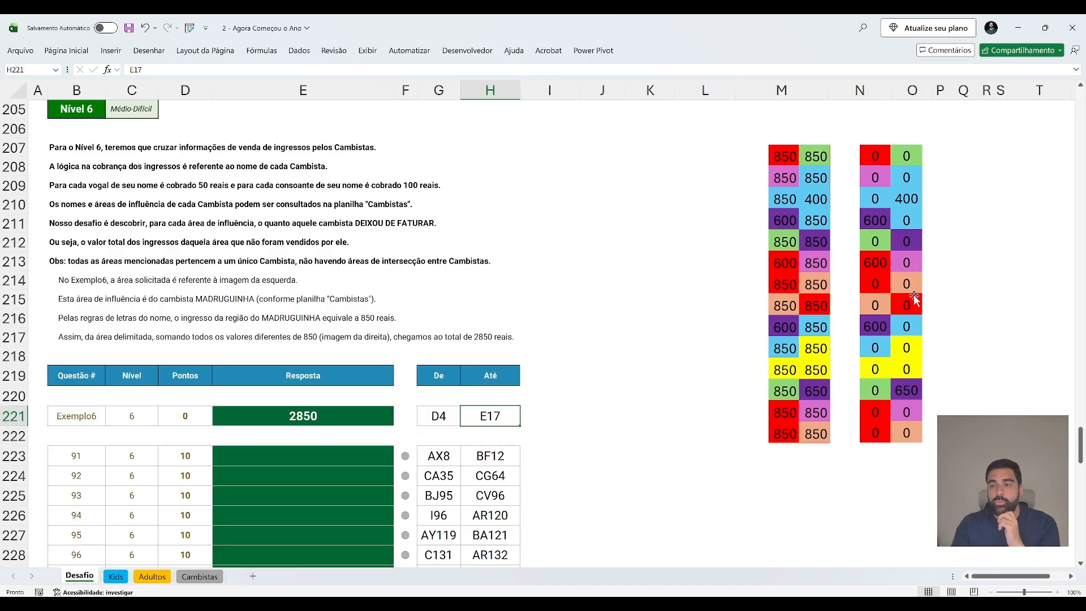
# Start a LET formula in J221 that defines a as an INDIRETO reference beginning with the sheet text "adultos!".
pyautogui.click(595, 421)
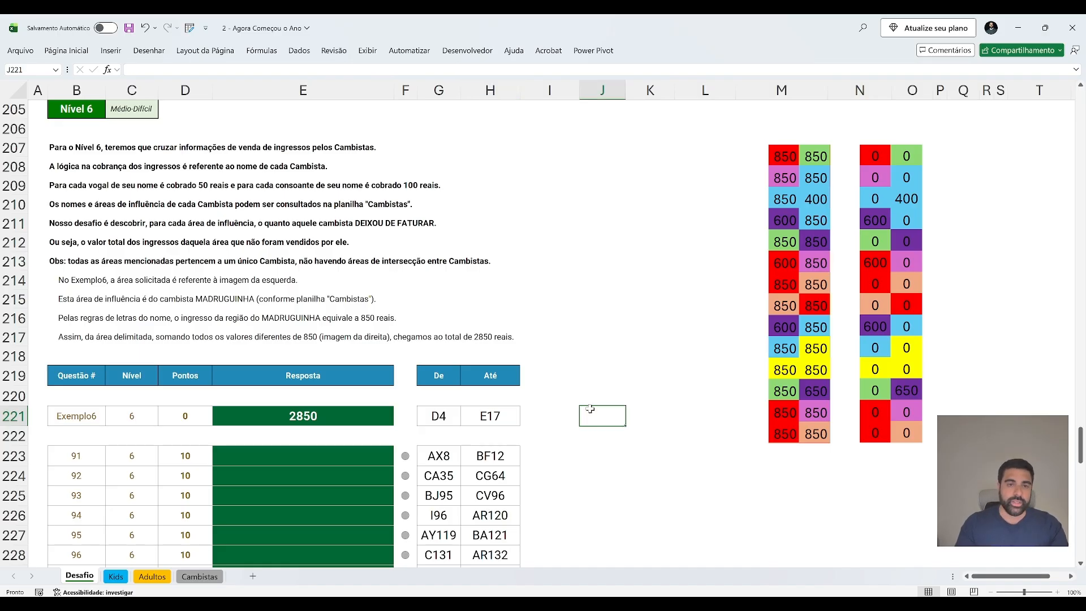
pyautogui.moveTo(383, 80); pyautogui.dragTo(403, 148)
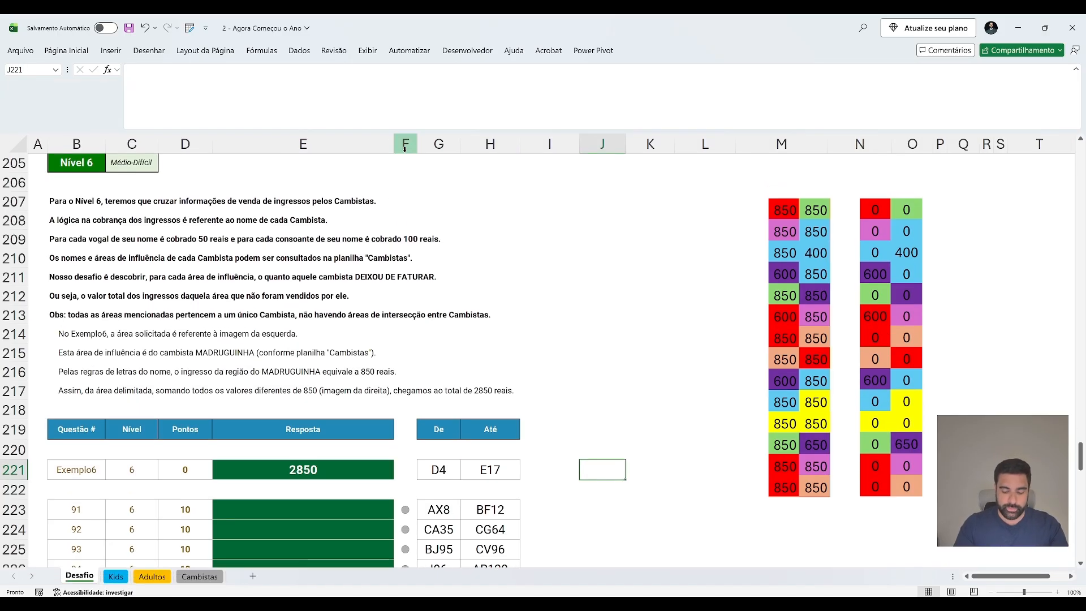
pyautogui.write('=let( ')
pyautogui.write('  a')
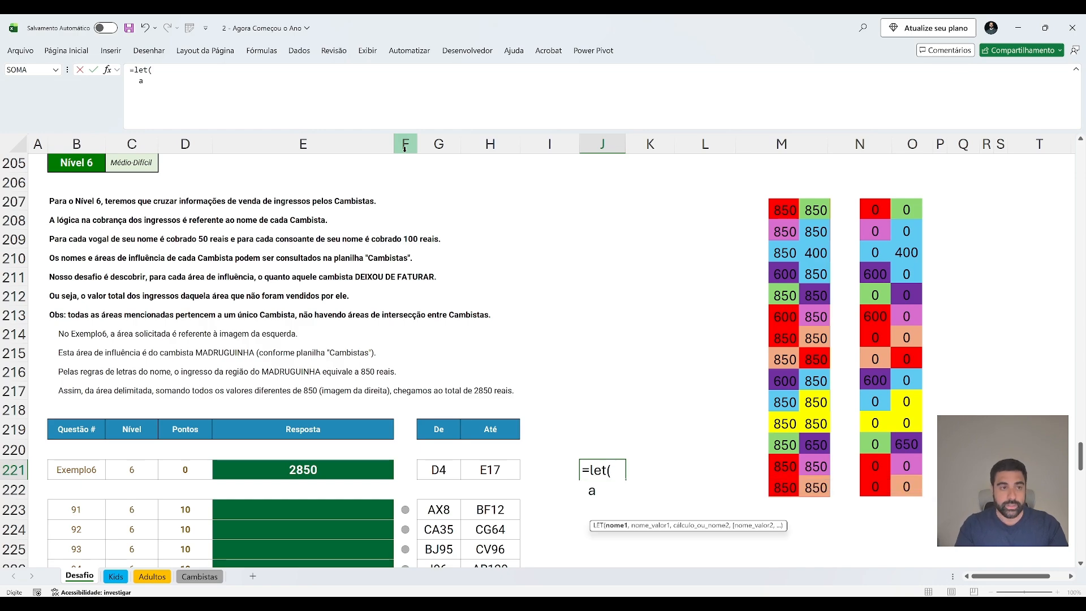
pyautogui.write(', INDIRETO(')
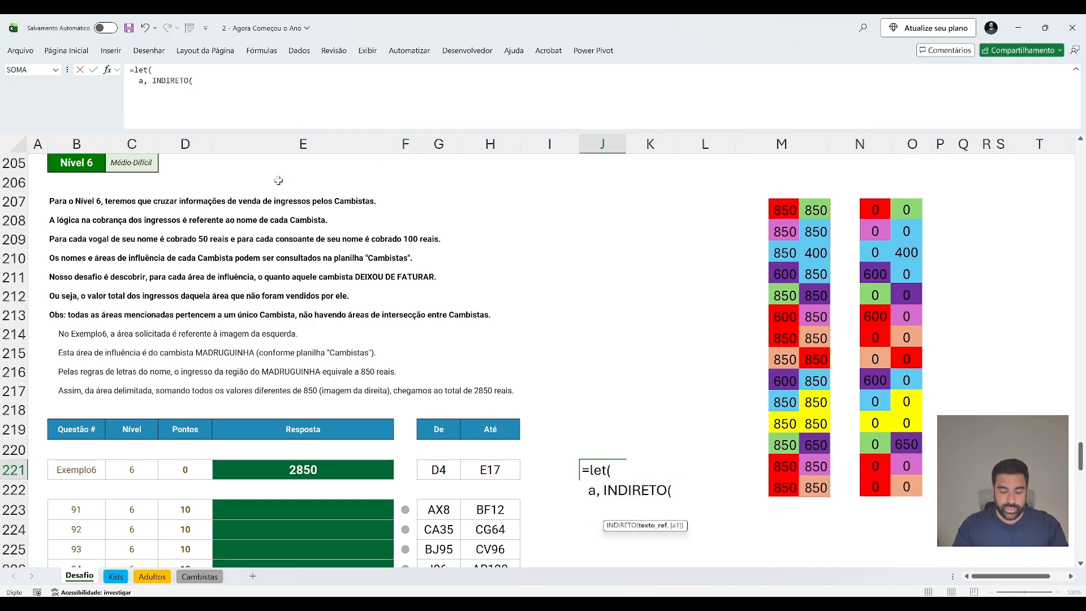
pyautogui.write('"adultos!')
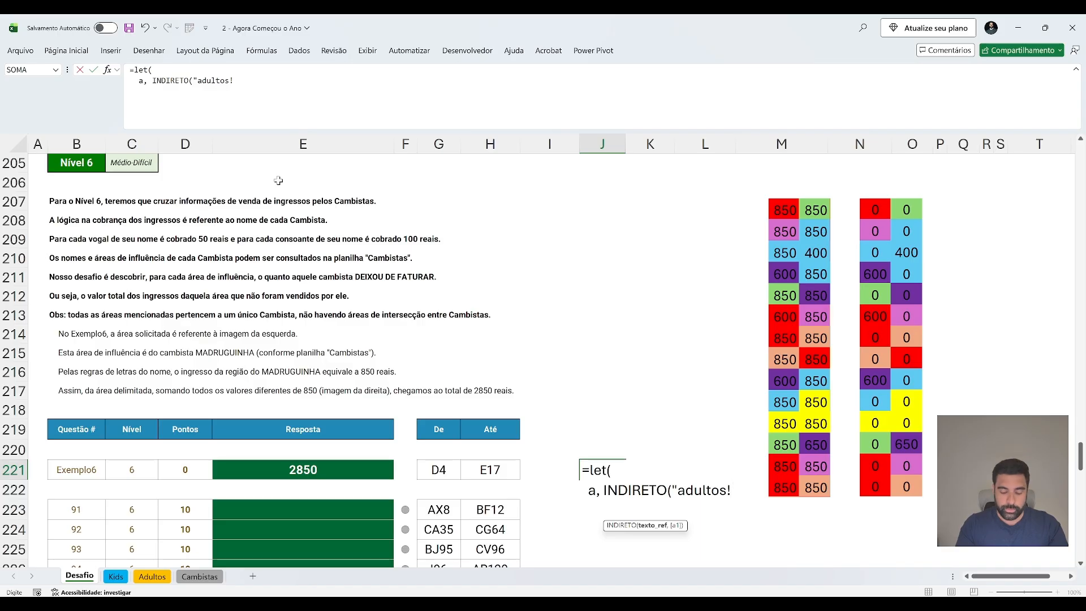
pyautogui.write('"&')
pyautogui.press('BackSpace')
pyautogui.press('BackSpace')
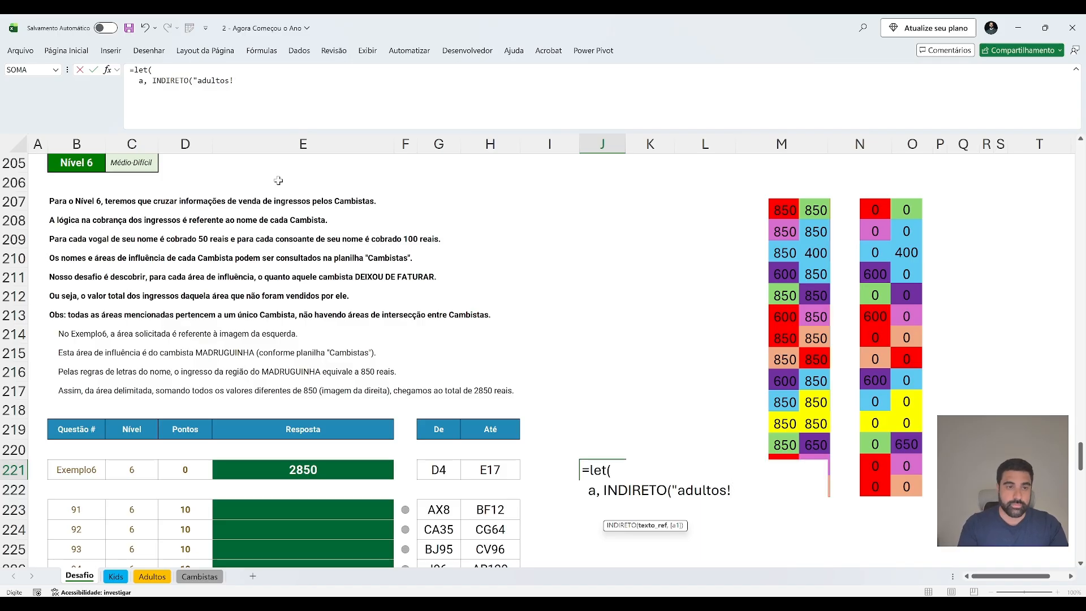
# Complete the INDIRETO reference with G221 & ":" & H221 and make the LET formula return a.
pyautogui.write('&')
pyautogui.click(439, 470)
pyautogui.write('&')
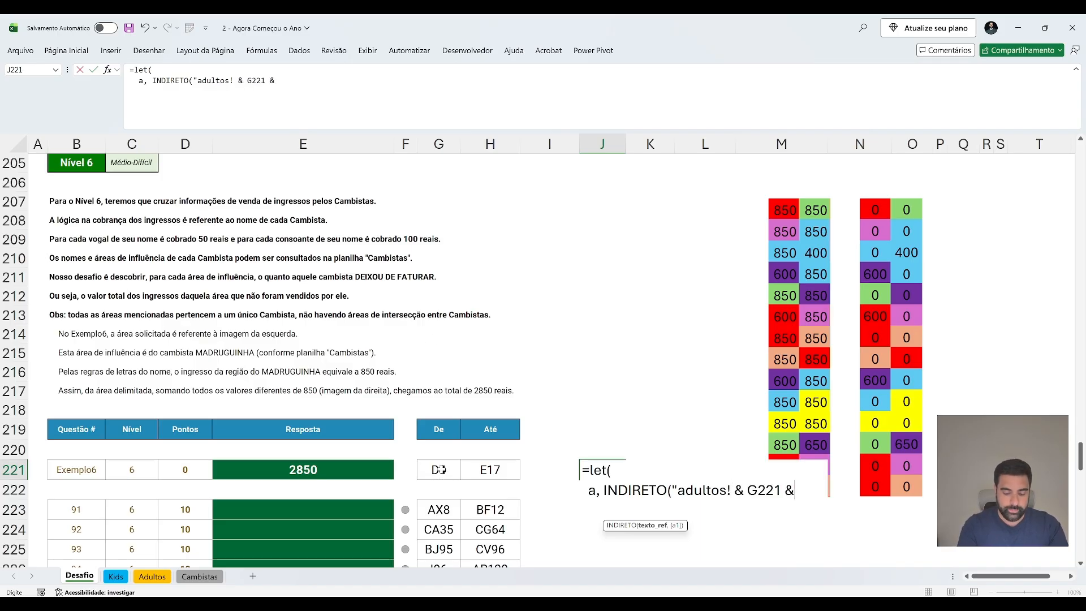
pyautogui.write(' ":')
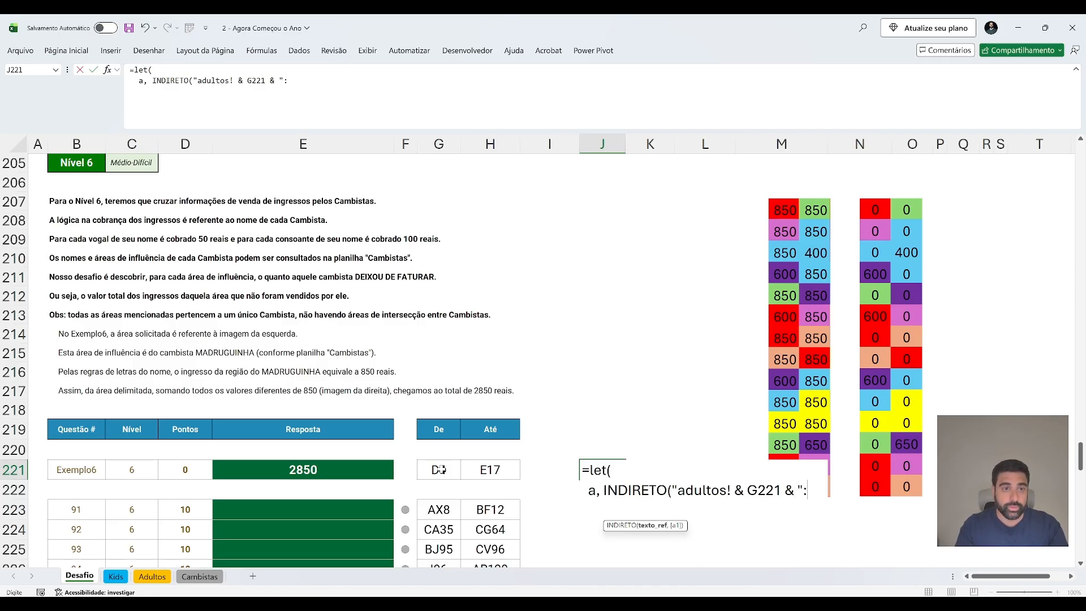
pyautogui.write('" &')
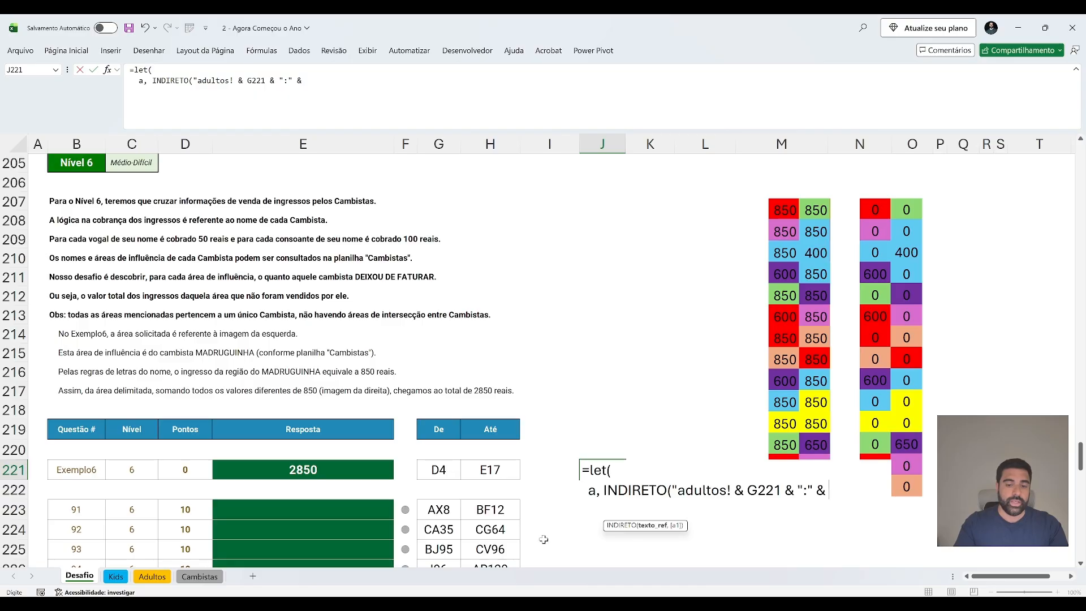
pyautogui.click(492, 468)
pyautogui.write('),')
pyautogui.hotkey('alt', 'Return')
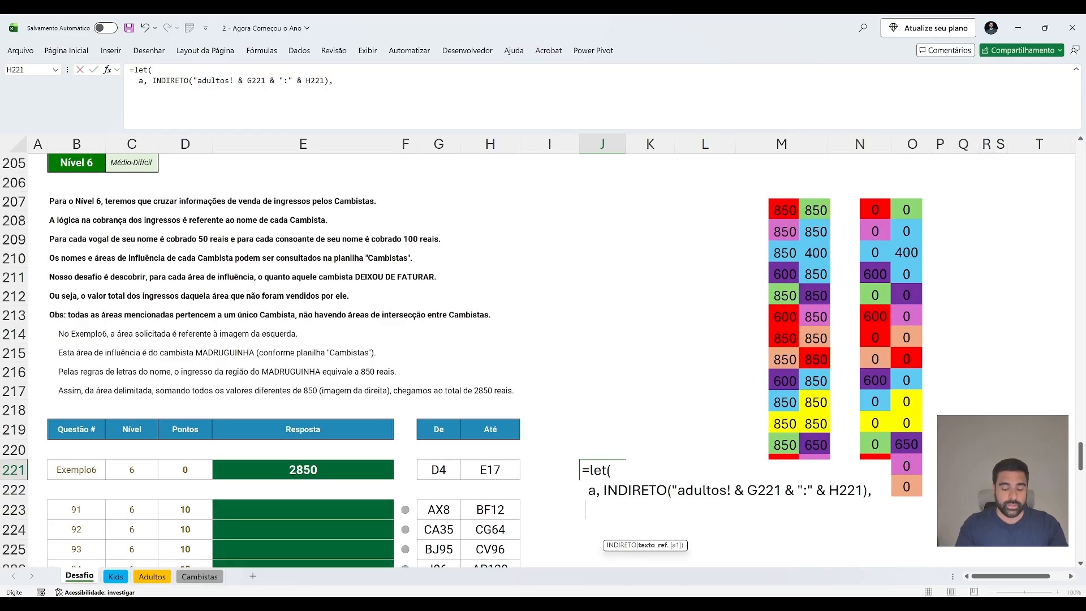
pyautogui.press('Return')
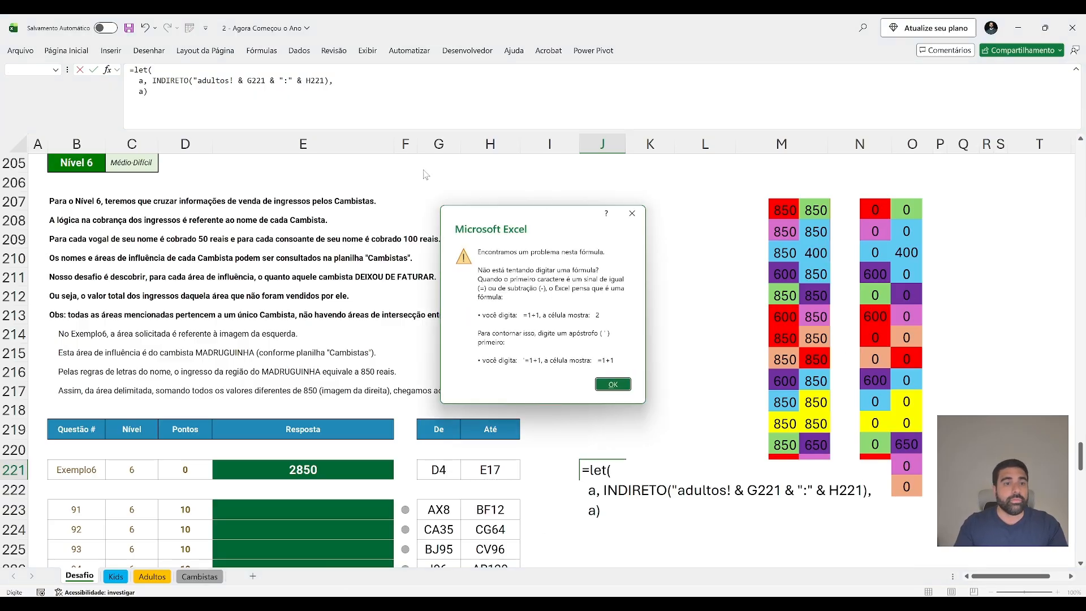
# Add the missing closing quote after adultos! in the J221 formula and enter it.
pyautogui.press('Return')
pyautogui.click(233, 81)
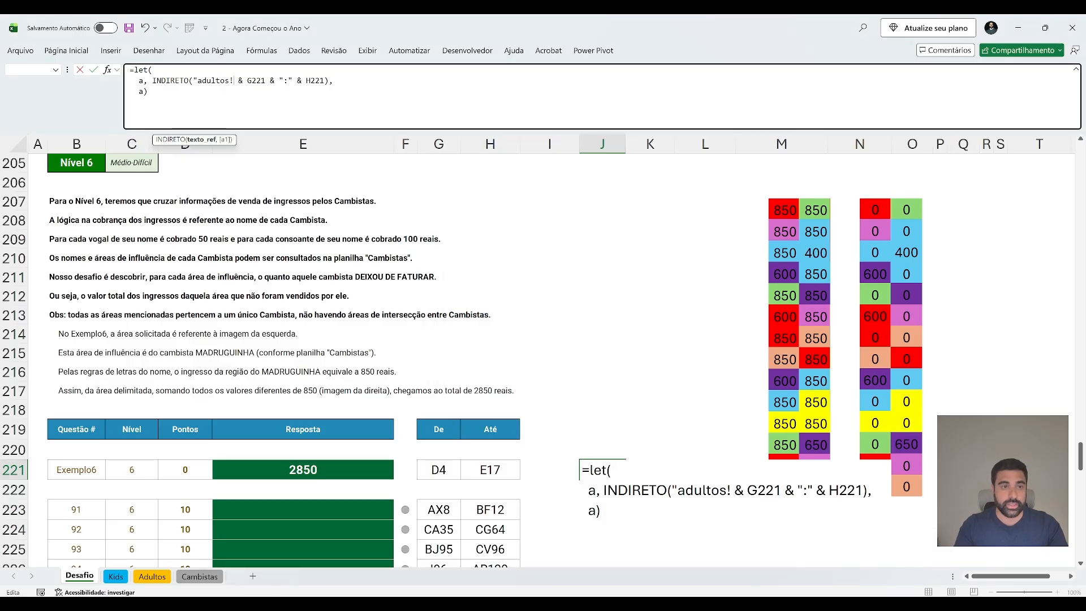
pyautogui.write('"')
pyautogui.press('Return')
pyautogui.scroll(-3, 650, 279)
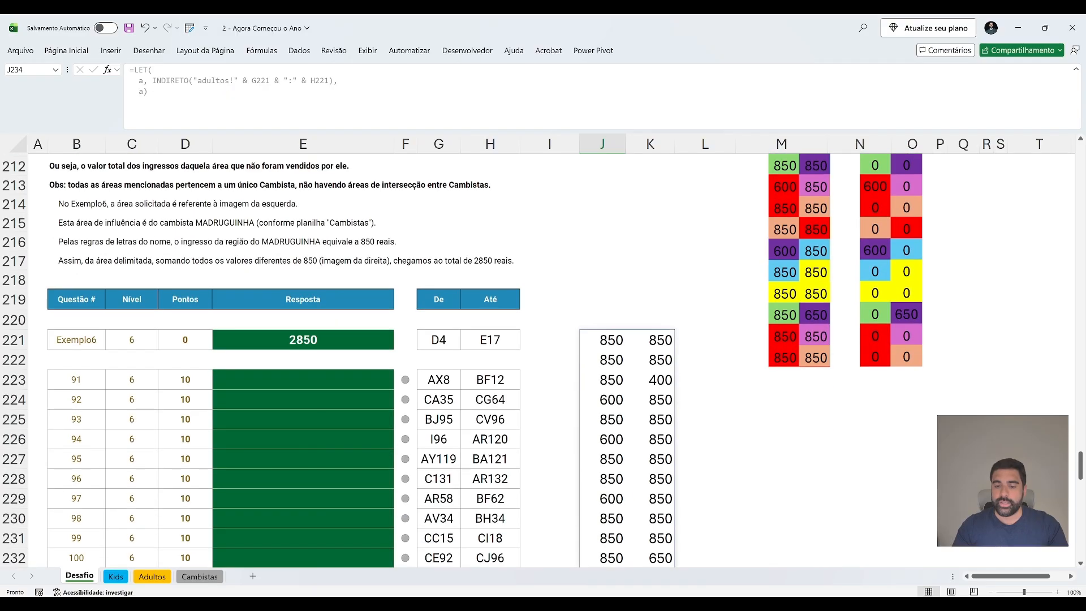
# Compare the whole range spilled from J221 with the coloured example image of the Exemplo6 area.
pyautogui.click(650, 279)
pyautogui.click(603, 299)
pyautogui.hotkey('ctrl', 'shift', 'Right')
pyautogui.hotkey('ctrl', 'shift', 'Down')
pyautogui.scroll(3, 623, 339)
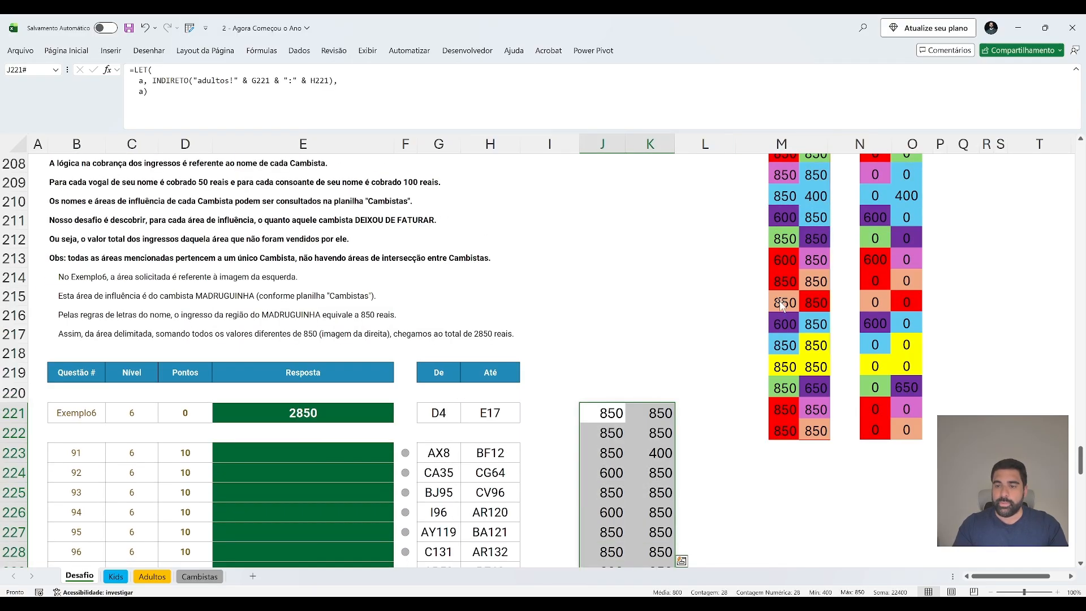
pyautogui.scroll(-3, 622, 340)
pyautogui.click(606, 301)
pyautogui.scroll(2, 607, 301)
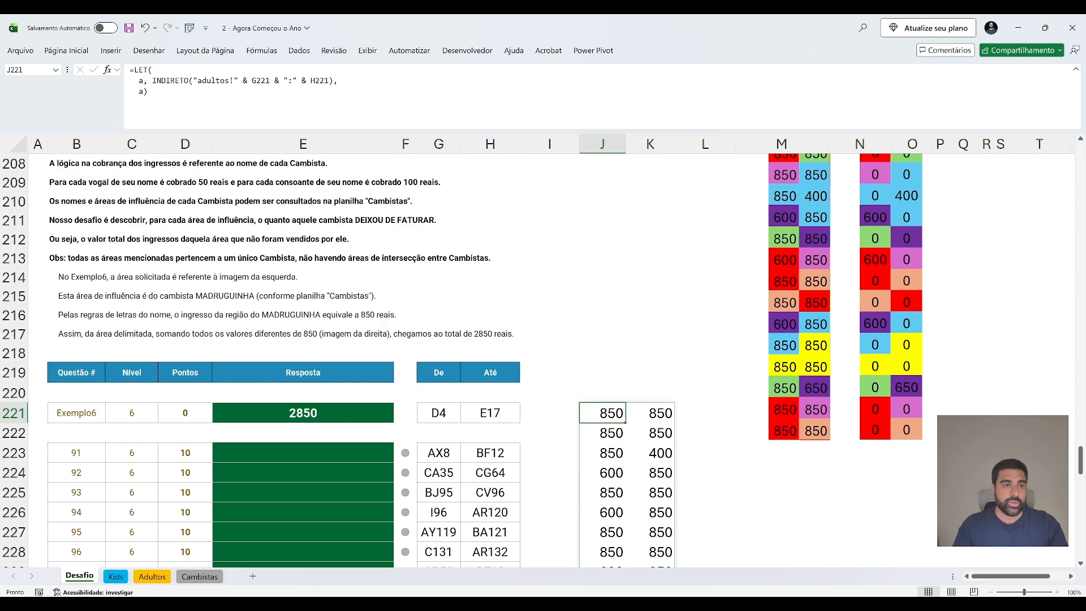
# Add a variable c to the J221 LET formula with a copy of a's INDIRETO expression, and return c.
pyautogui.moveTo(152, 80); pyautogui.dragTo(334, 80)
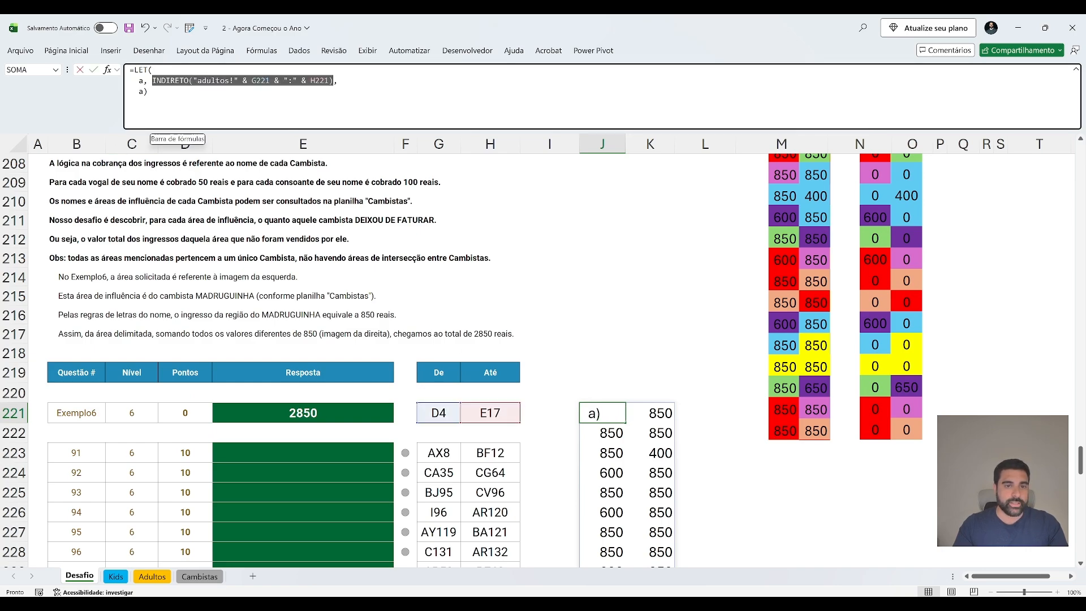
pyautogui.hotkey('ctrl', 'c')
pyautogui.moveTo(138, 91); pyautogui.dragTo(337, 150)
pyautogui.write('c,')
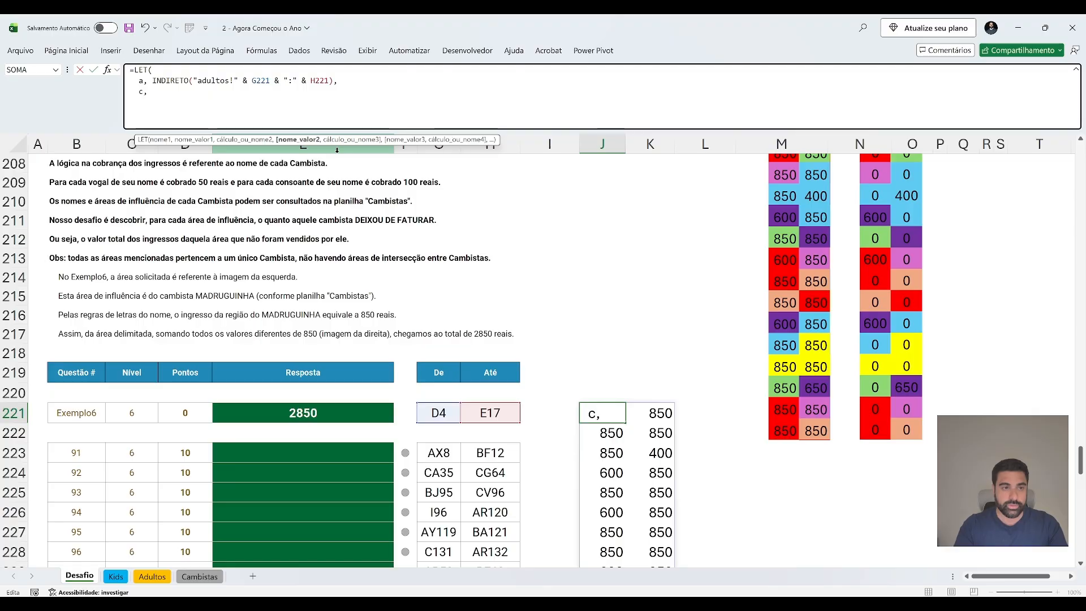
pyautogui.hotkey('ctrl', 'v')
pyautogui.write(',')
pyautogui.hotkey('alt', 'Return')
pyautogui.write('c')
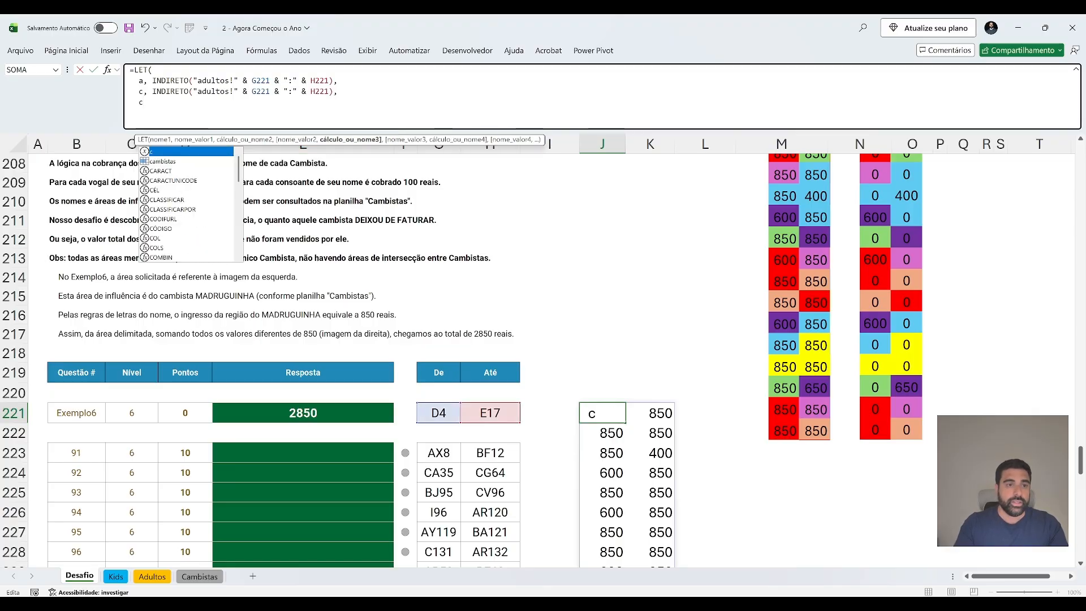
# Point the INDIRETO of variable c to "cambistas!" and enter the formula with its closing parenthesis.
pyautogui.doubleClick(213, 91)
pyautogui.write('cambists')
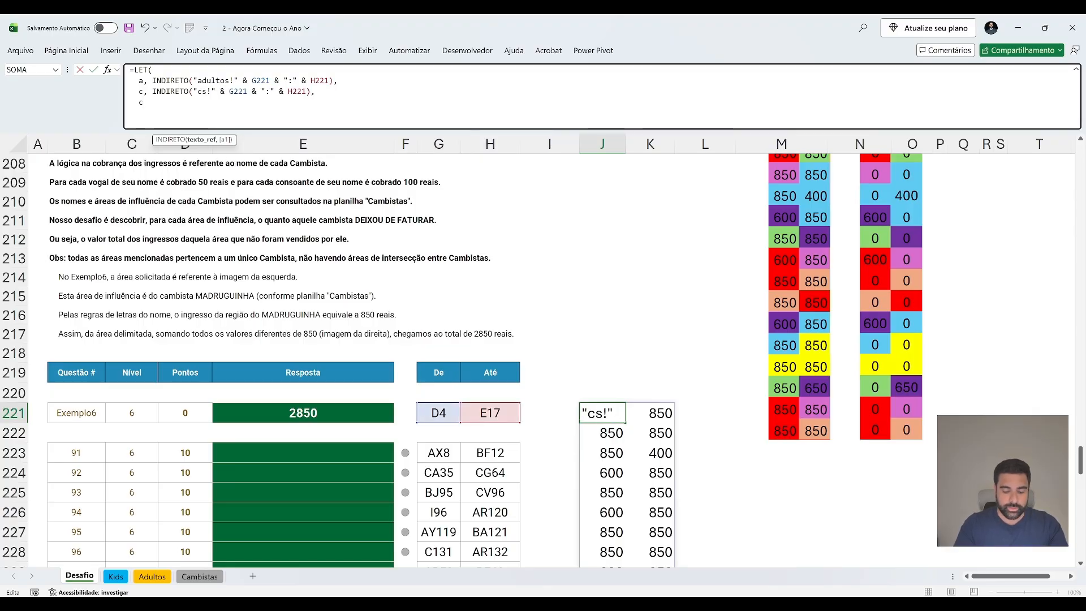
pyautogui.press('Left')
pyautogui.write('a')
pyautogui.press('Return')
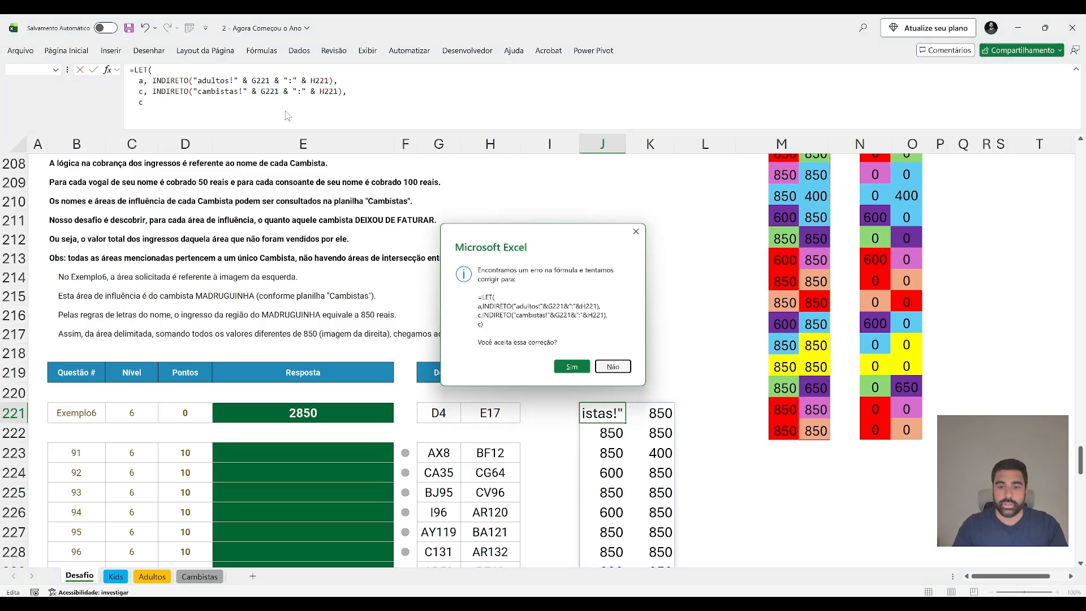
pyautogui.press('Return')
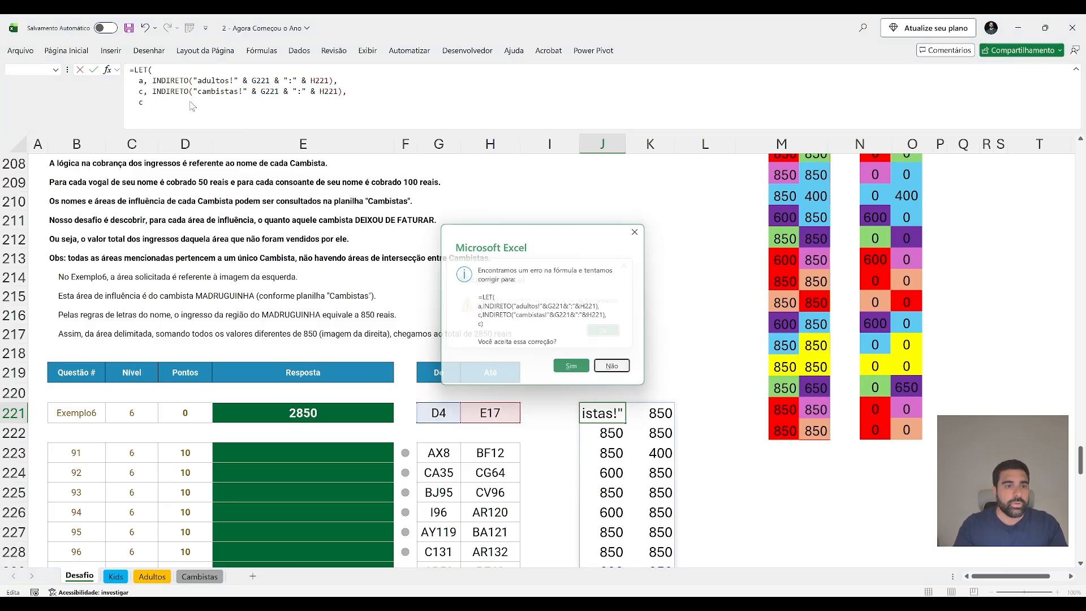
pyautogui.press('Return')
pyautogui.write(')')
pyautogui.press('Return')
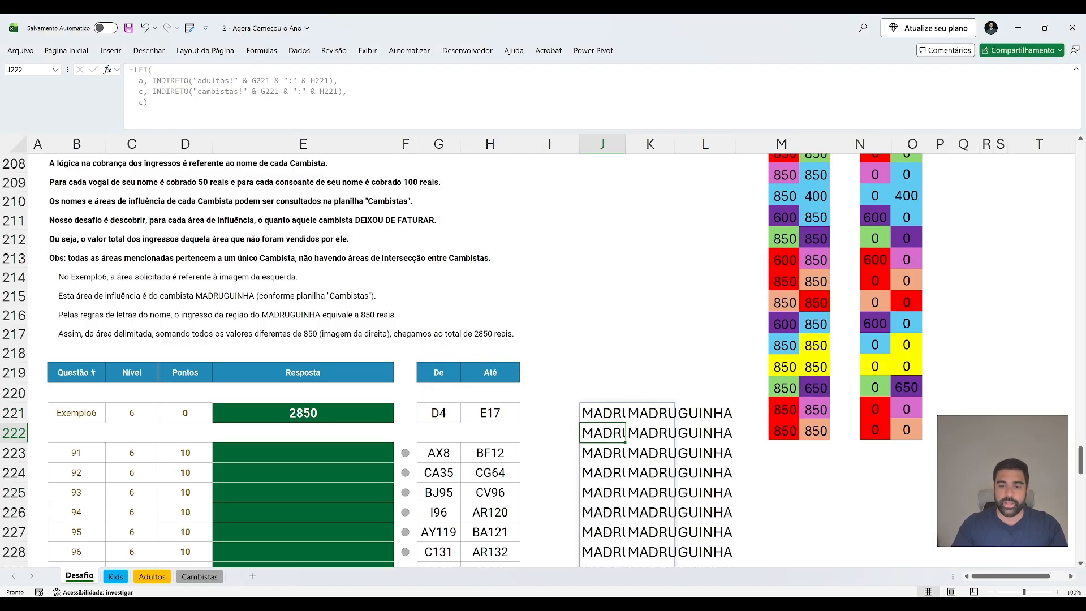
# On the Cambistas sheet, name the list of cambistas in CZ4:CZ9 camb.
pyautogui.scroll(-2, 543, 356)
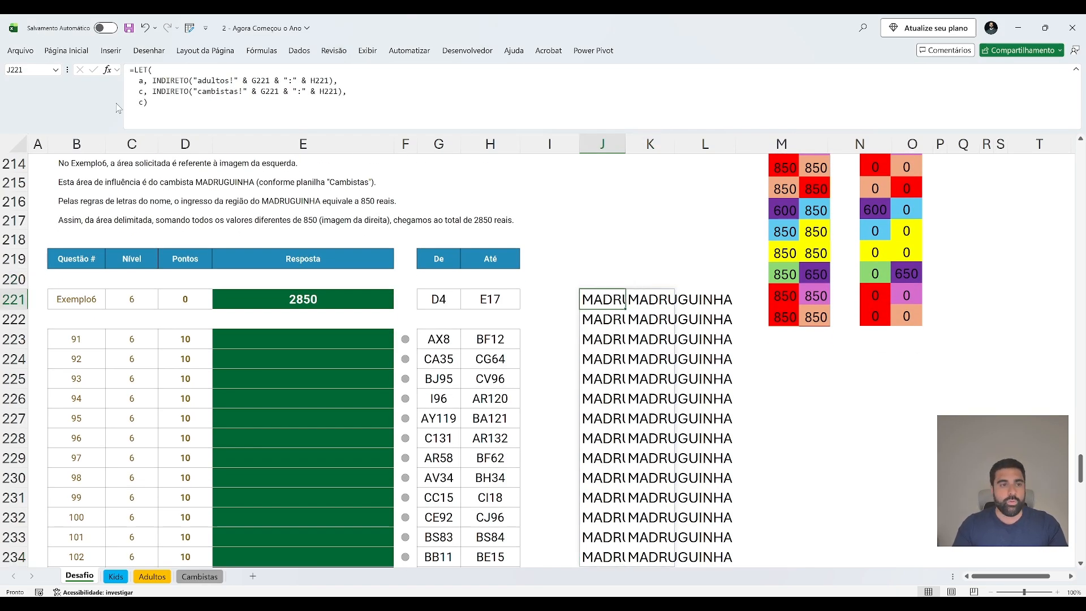
pyautogui.hotkey('ctrl', 'pagedown')
pyautogui.hotkey('ctrl', 'pagedown')
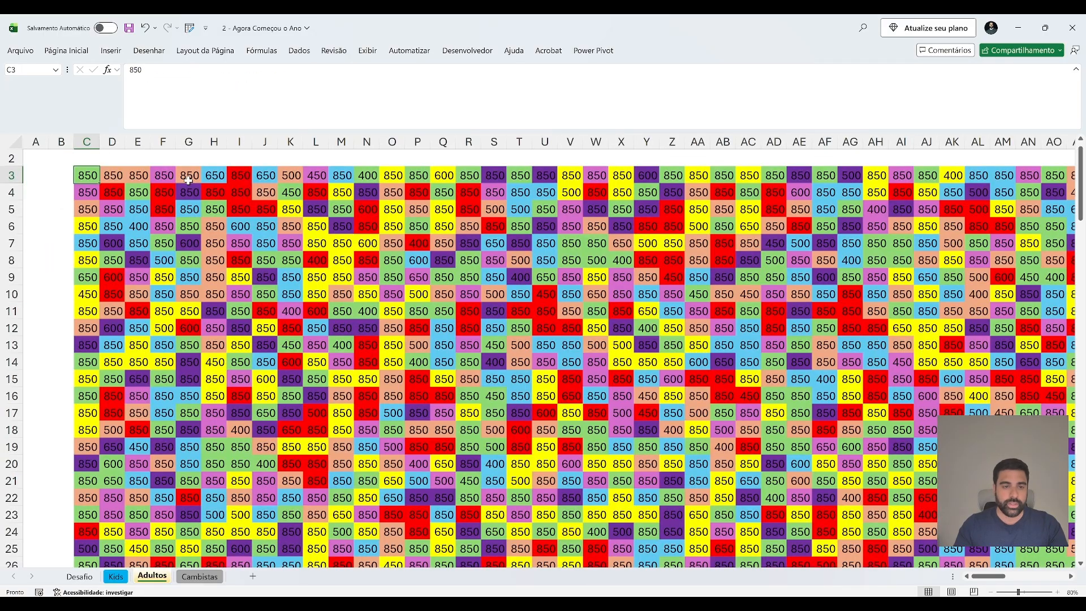
pyautogui.hotkey('ctrl', 'pagedown')
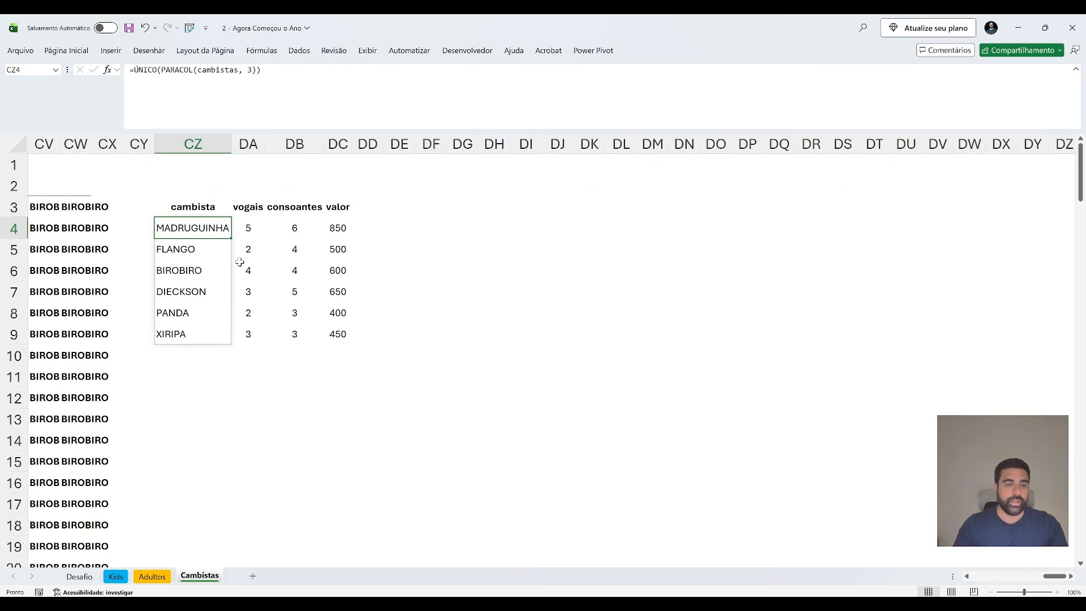
pyautogui.hotkey('ctrl', 'shift', 'Down')
pyautogui.click(54, 69)
pyautogui.write('cam')
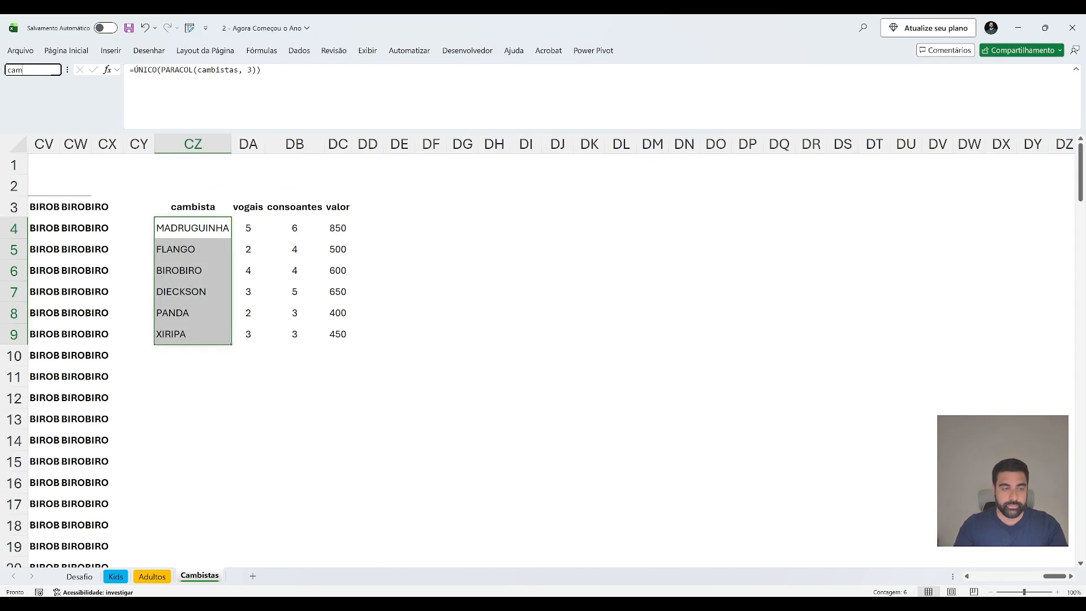
pyautogui.write('b')
pyautogui.press('Return')
# Name the valor column range DC4:DC9 valor_camb.
pyautogui.hotkey('ctrl', 'Right')
pyautogui.hotkey('ctrl', 'shift', 'Down')
pyautogui.hotkey('alt', 'F3')
pyautogui.write('val')
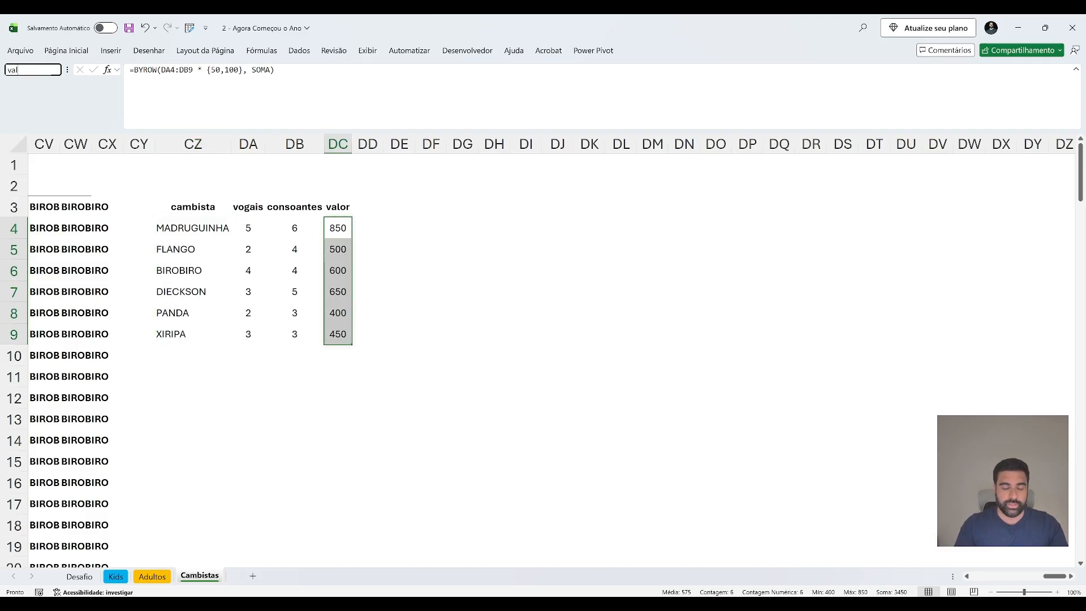
pyautogui.press('Return')
# Back on the Desafio sheet, wrap the cambistas INDIRETO of variable c in J221 in a PROCX function.
pyautogui.hotkey('ctrl', 'pageup')
pyautogui.hotkey('ctrl', 'pageup')
pyautogui.hotkey('ctrl', 'pageup')
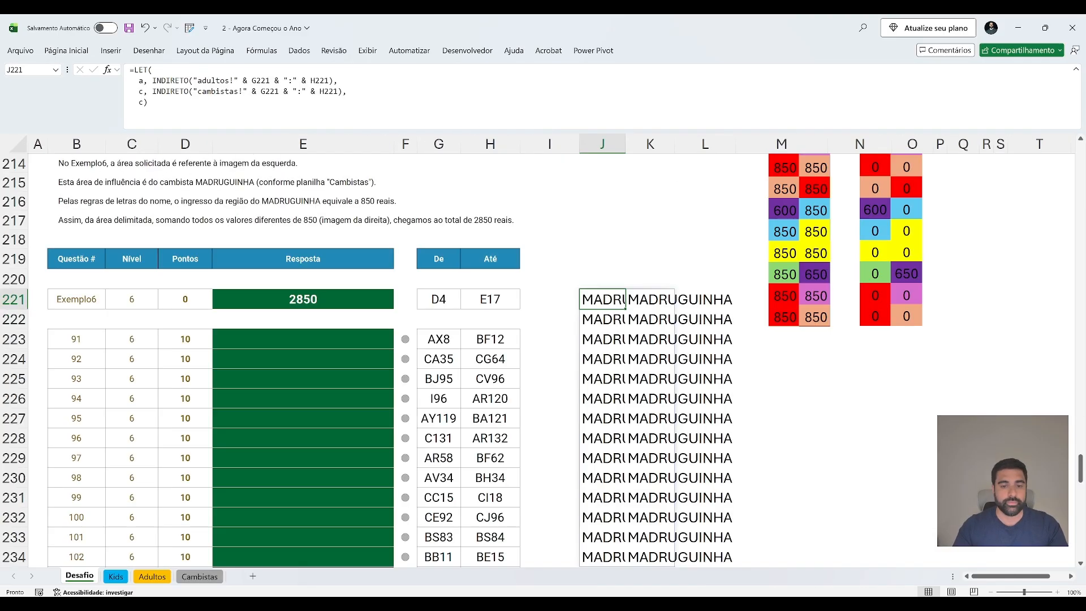
pyautogui.click(152, 91)
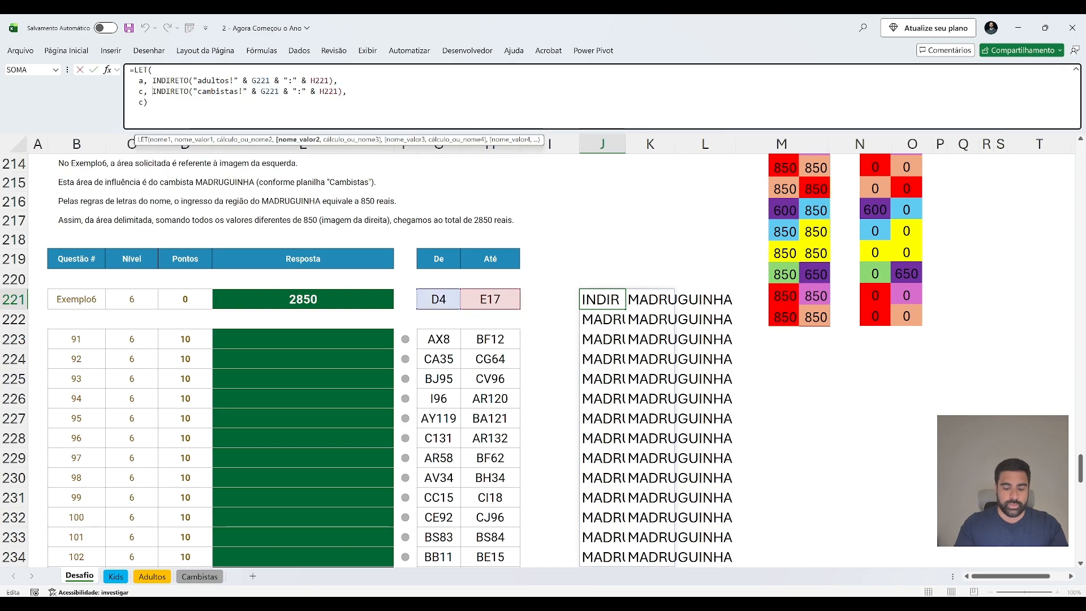
pyautogui.write('[pro')
pyautogui.press('BackSpace')
pyautogui.press('BackSpace')
pyautogui.press('BackSpace')
pyautogui.press('BackSpace')
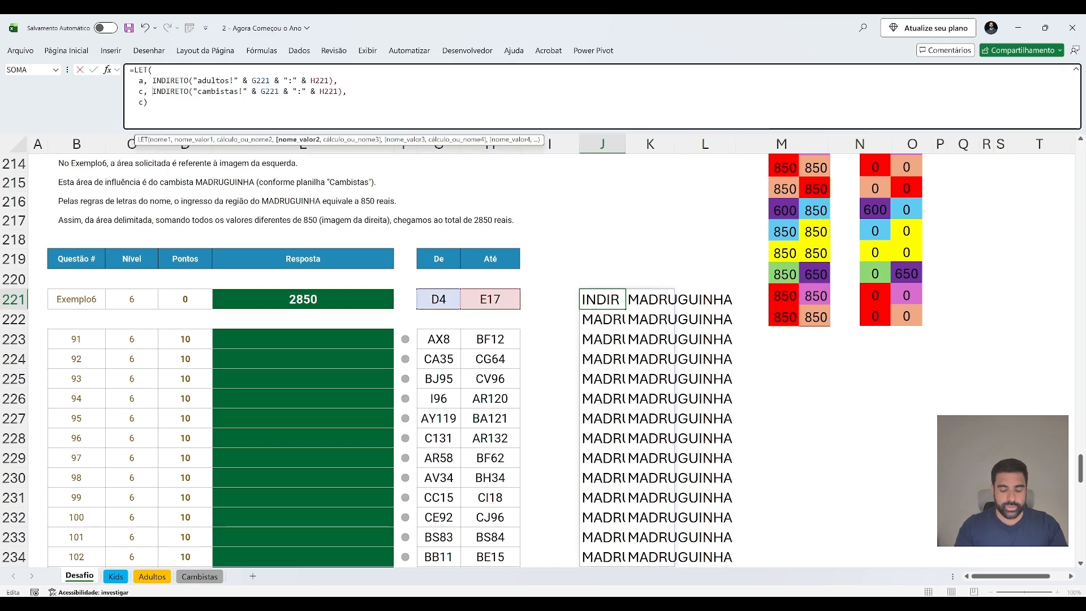
pyautogui.write('procx')
pyautogui.press('Tab')
pyautogui.press('End')
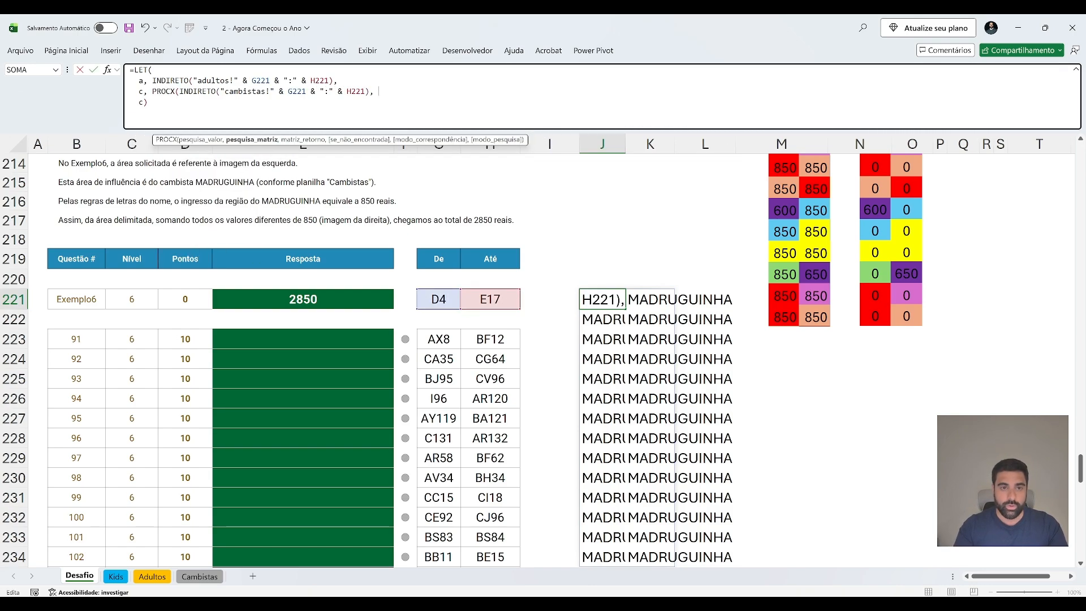
# Complete the PROCX with camb as the lookup array and valor_camb as the return array, and enter the formula.
pyautogui.write('camb, valor_camb')
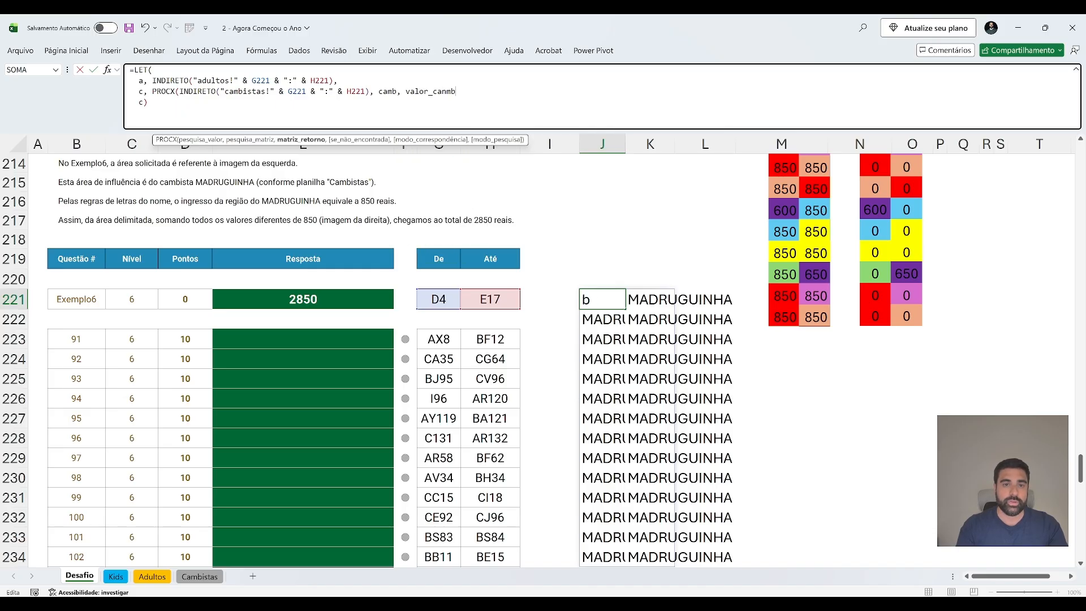
pyautogui.press('BackSpace')
pyautogui.press('BackSpace')
pyautogui.write('mb),')
pyautogui.hotkey('ctrl', 'Return')
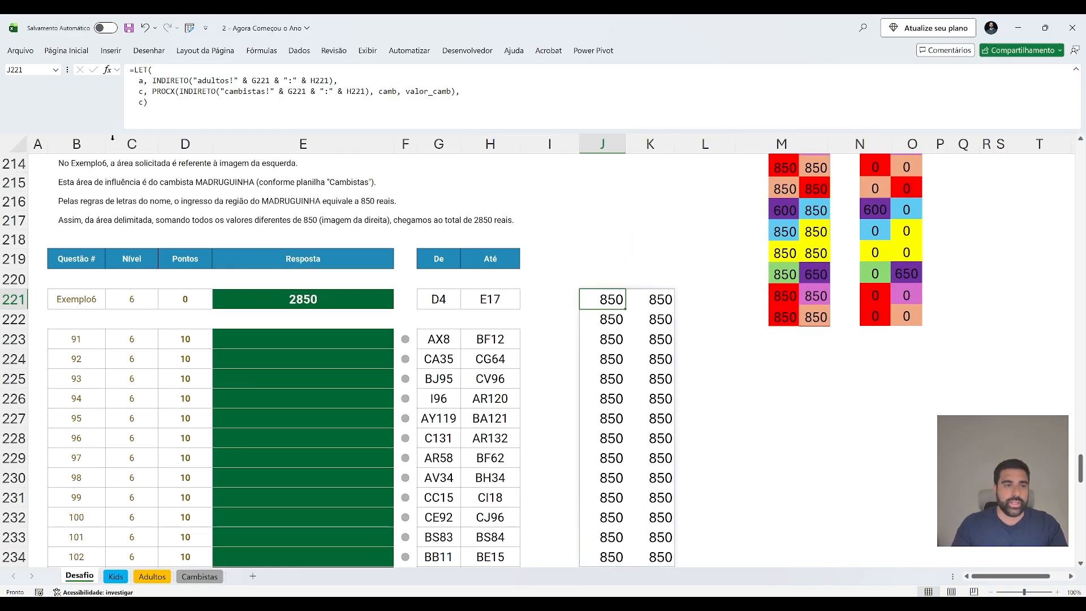
# Change the final result of the J221 LET formula from c to a.
pyautogui.press('F2')
pyautogui.press('Left')
pyautogui.press('BackSpace')
pyautogui.write('a')
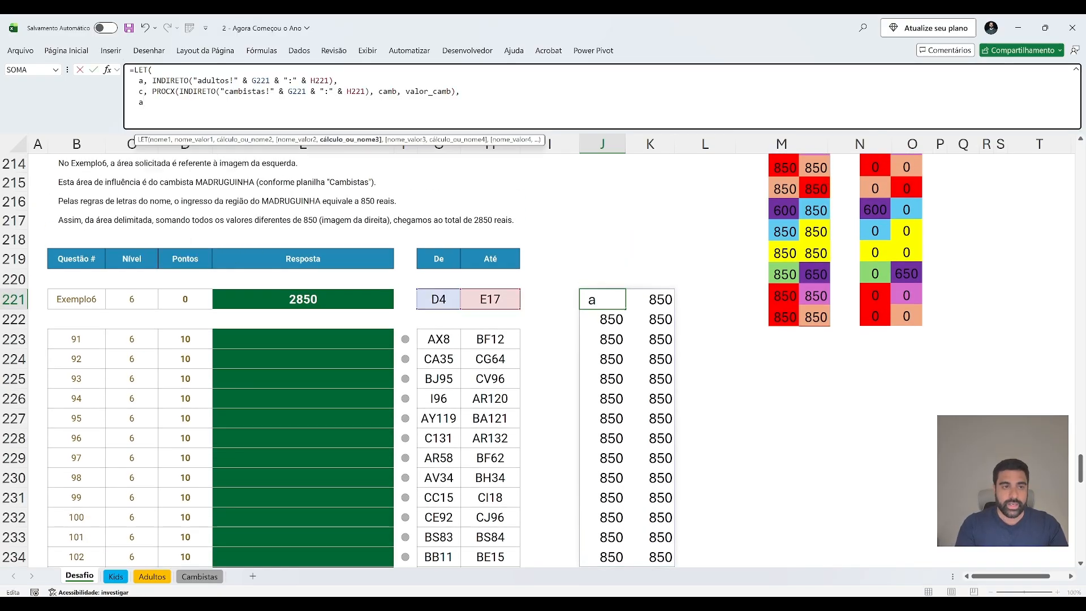
pyautogui.press('Return')
pyautogui.press('Up')
pyautogui.press('Up')
pyautogui.press('Down')
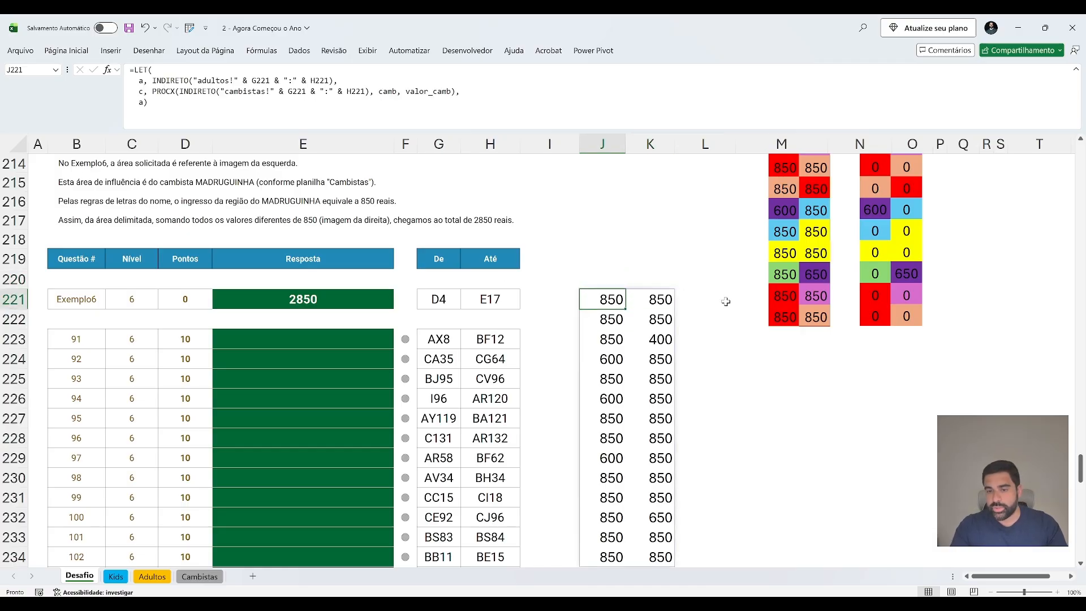
# Replace the final result of the J221 LET formula with SE(a = c, 0, a).
pyautogui.click(655, 336)
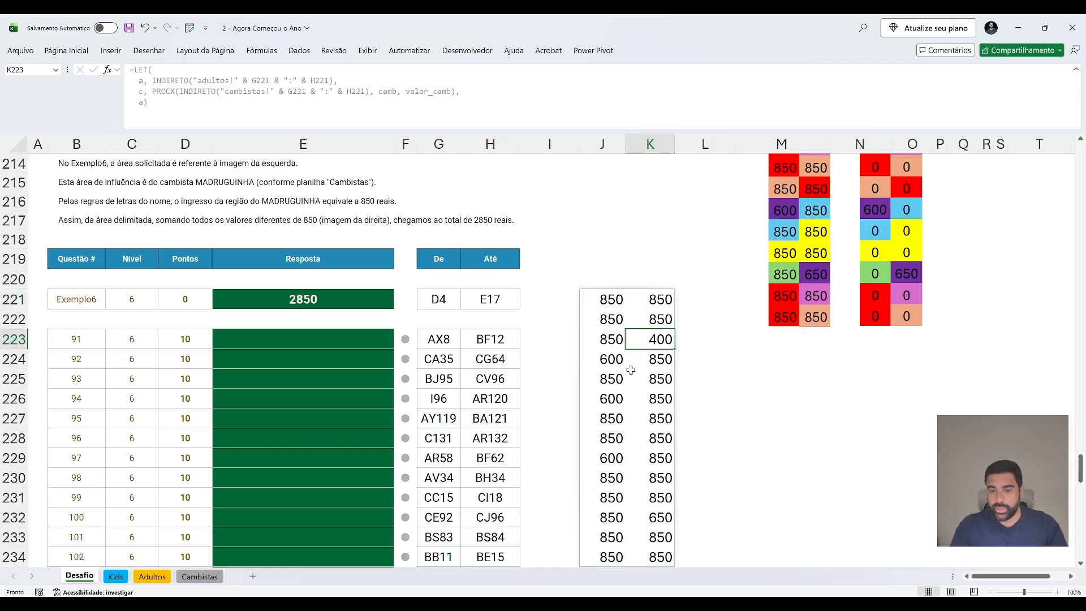
pyautogui.keyDown('ctrl'); pyautogui.click(616, 400); pyautogui.keyUp('ctrl')
pyautogui.keyDown('ctrl'); pyautogui.click(617, 363); pyautogui.keyUp('ctrl')
pyautogui.scroll(-1, 617, 363)
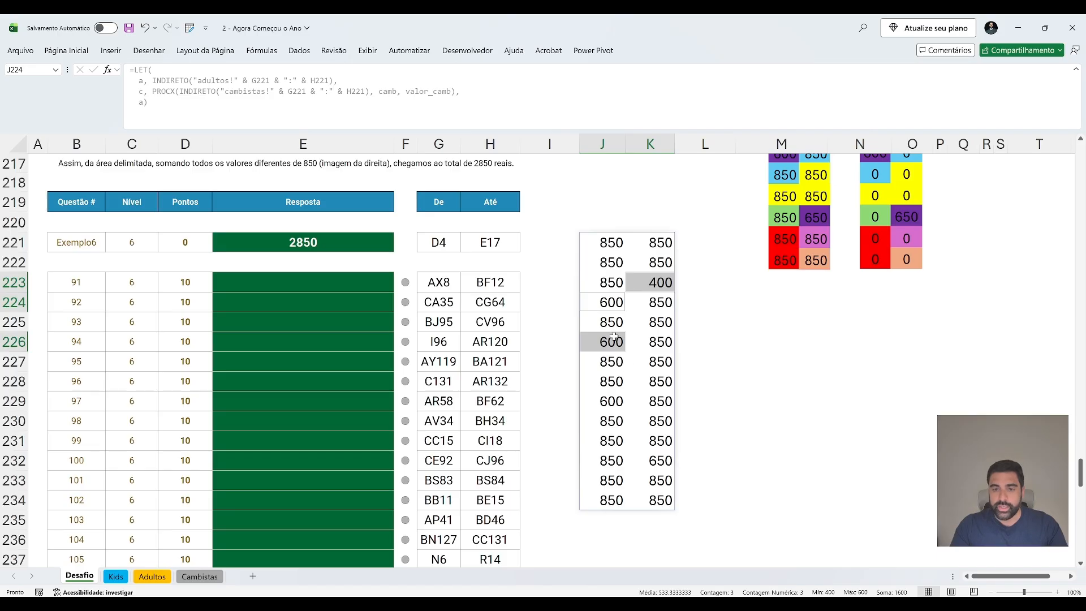
pyautogui.hotkey('ctrl', 'Up')
pyautogui.press('F2')
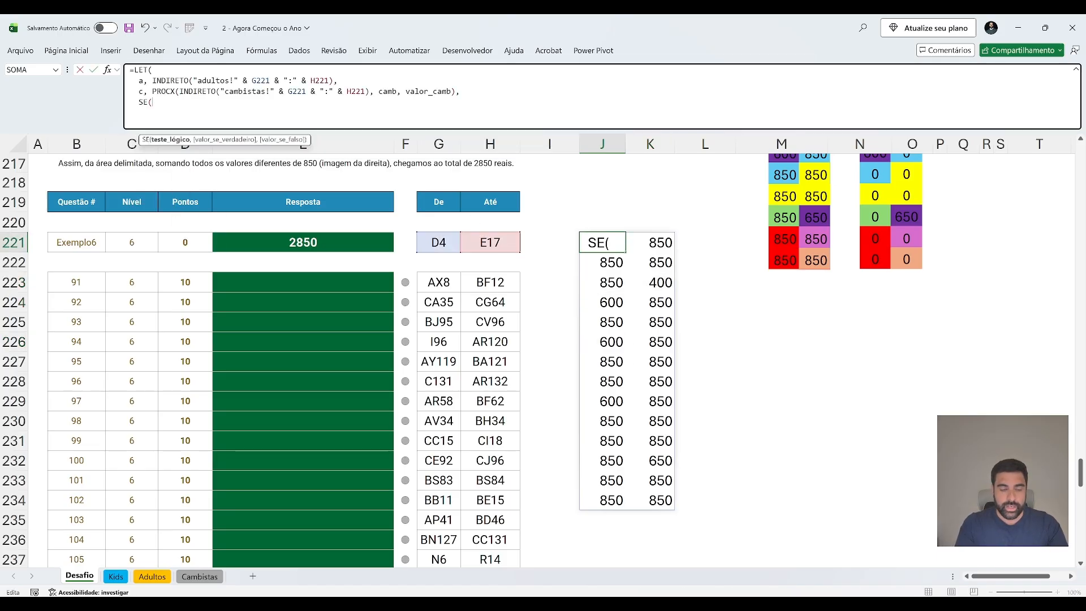
pyautogui.write('a = c, 0, a))')
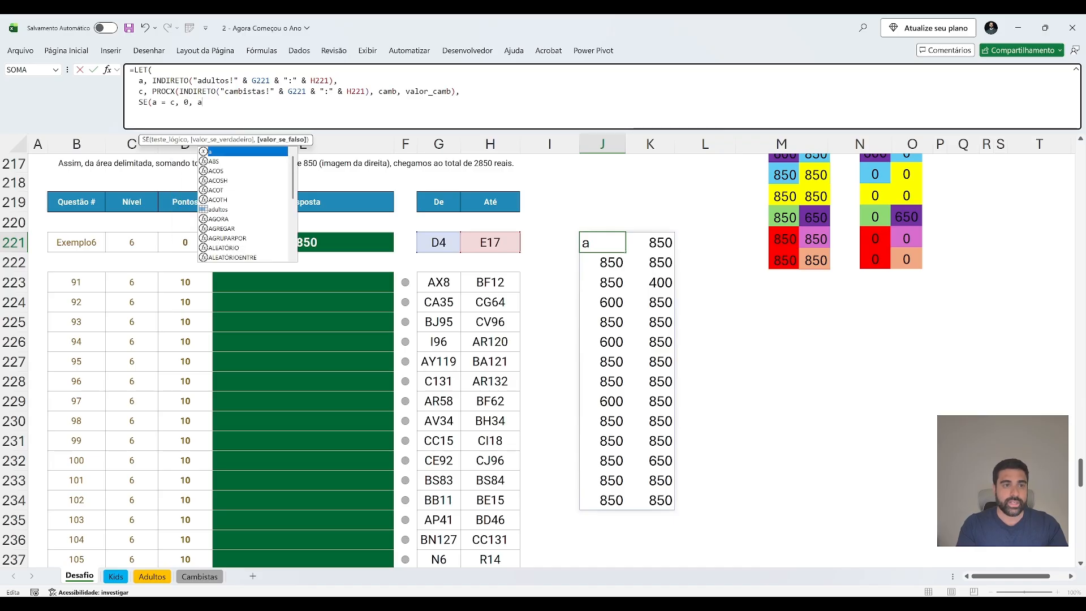
pyautogui.click(649, 223)
# Compare the J221 result with the example image and wrap the formula's SE expression in SOMA.
pyautogui.moveTo(611, 242); pyautogui.dragTo(656, 501)
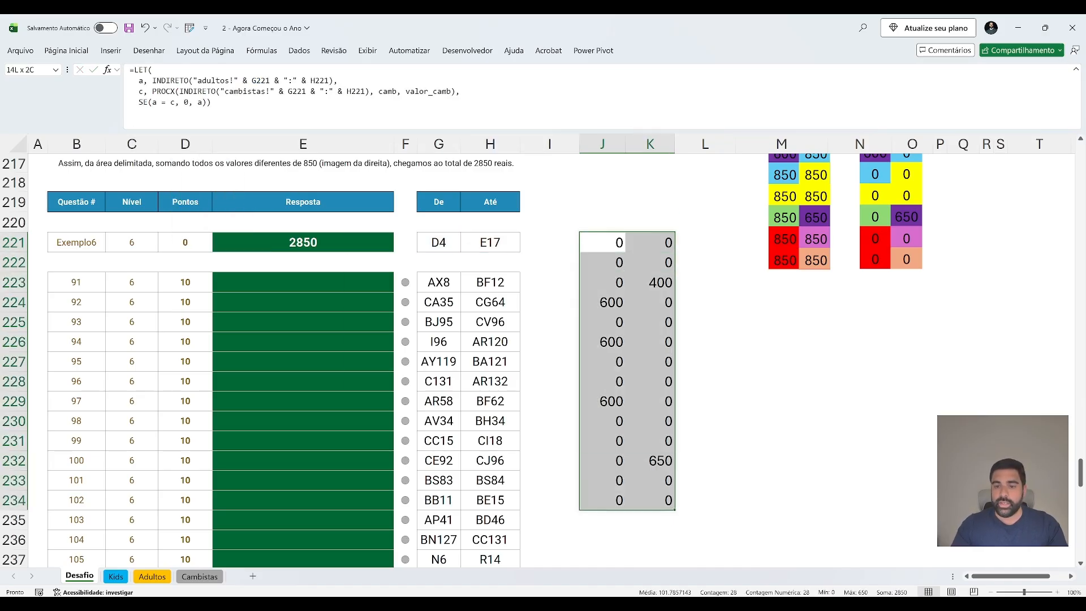
pyautogui.scroll(4, 658, 381)
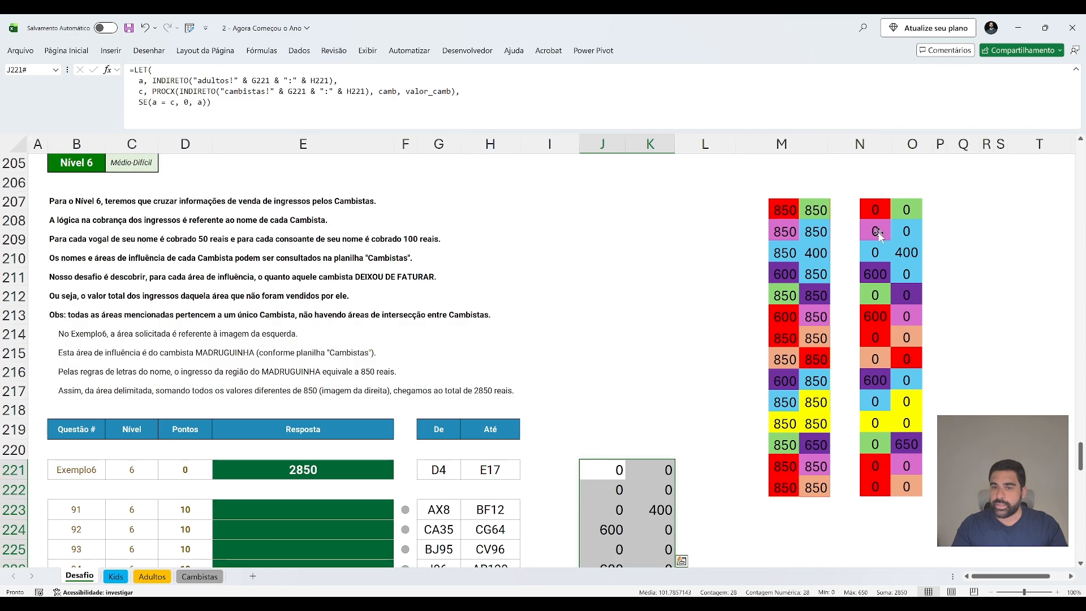
pyautogui.scroll(-4, 339, 339)
pyautogui.click(139, 103)
pyautogui.write('SOMA(')
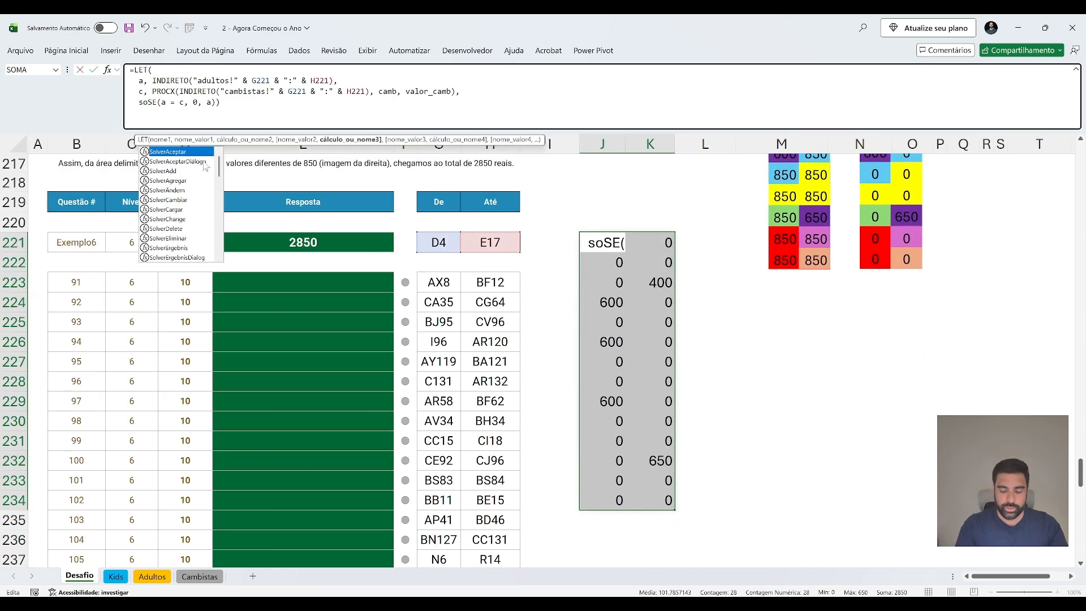
pyautogui.press('End')
pyautogui.write(')')
pyautogui.press('Return')
pyautogui.press('Up')
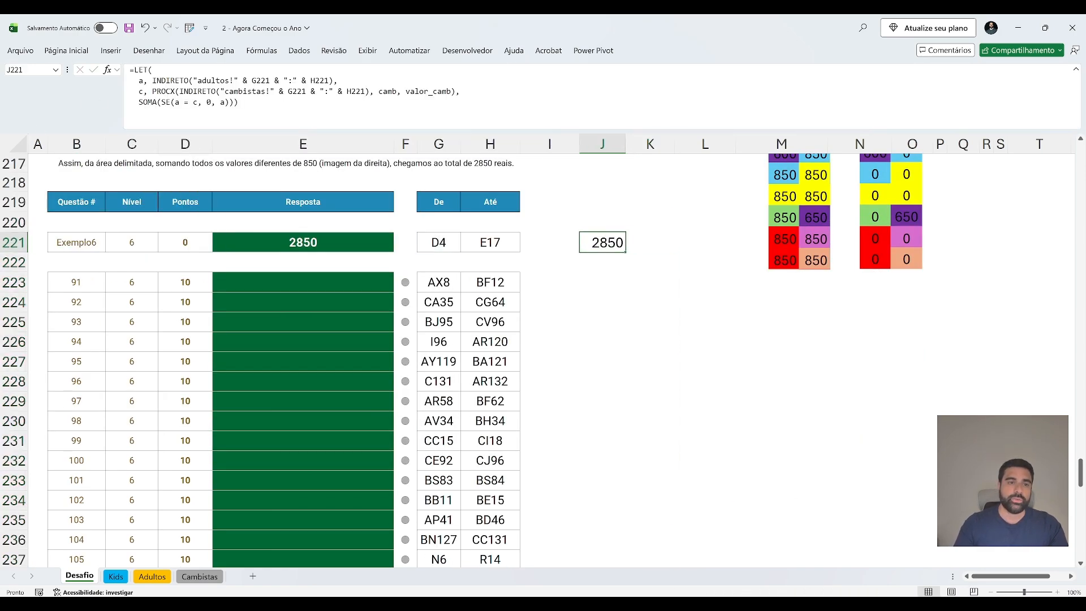
# Replace the fixed Exemplo6 answer in E221 with the LET formula from J221.
pyautogui.press('F2')
pyautogui.click(327, 238)
pyautogui.moveTo(146, 70); pyautogui.dragTo(3, 72)
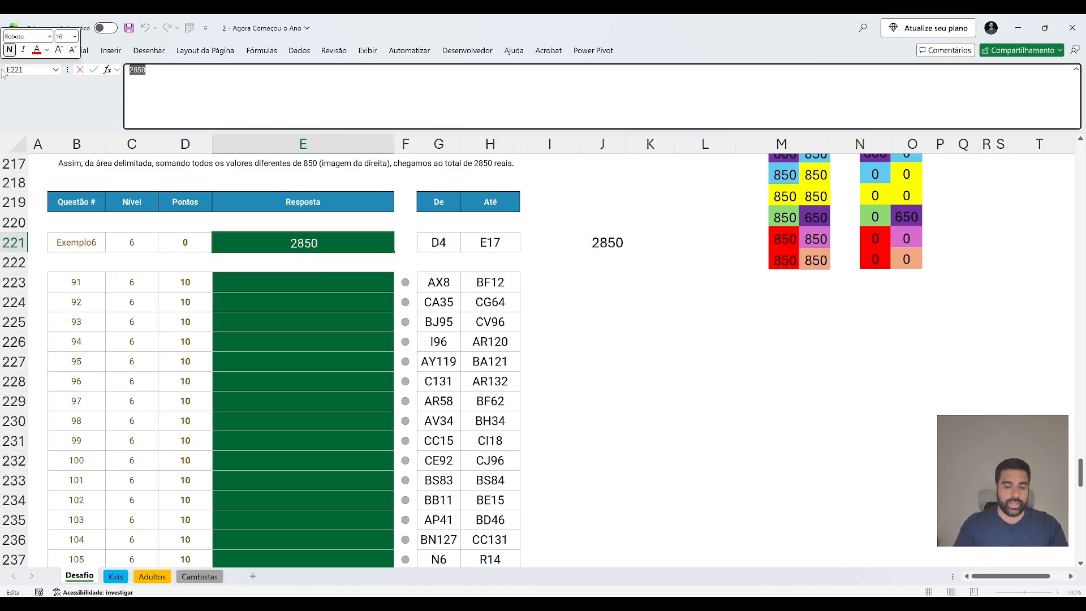
pyautogui.press('Escape')
# Copy the E221 formula into the answer cells E223:E242 for questions 91 to 110.
pyautogui.hotkey('ctrl', 'c')
pyautogui.press('Down')
pyautogui.press('Down')
pyautogui.hotkey('ctrl', 'shift', 'Down')
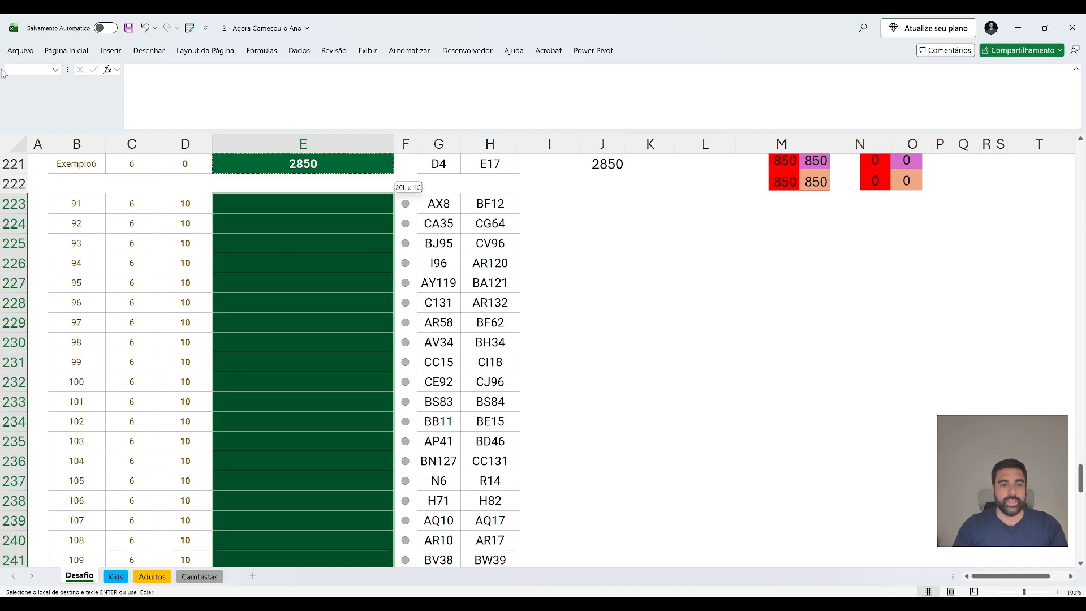
pyautogui.hotkey('ctrl', 'v')
# Delete the test formula from J221.
pyautogui.press('Up')
pyautogui.press('Up')
pyautogui.press('Right')
pyautogui.press('Right')
pyautogui.press('Right')
pyautogui.press('Right')
pyautogui.press('Right')
pyautogui.press('Escape')
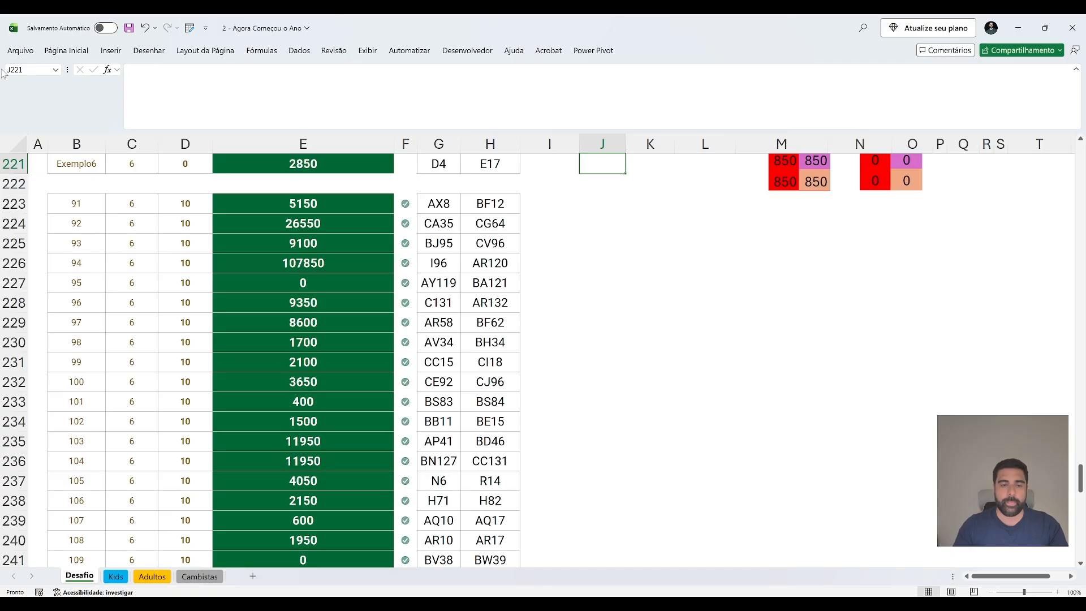
# Examine the Nível 7 instructions, the Exemplo7 area limits in G265 and H265, and the example images.
pyautogui.press('pagedown')
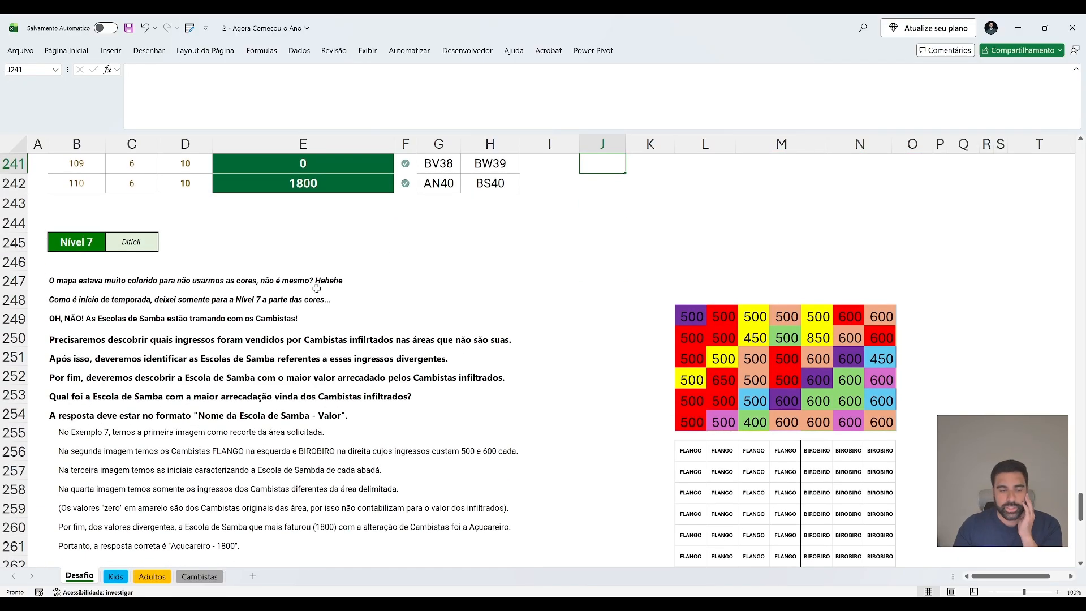
pyautogui.scroll(-1, 343, 299)
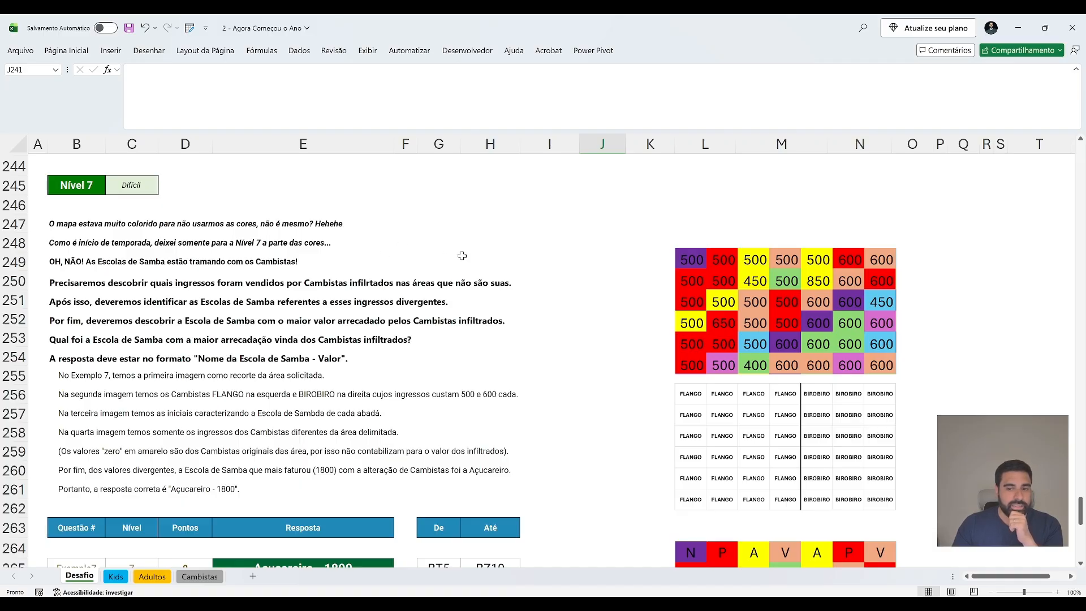
pyautogui.scroll(-1, 462, 256)
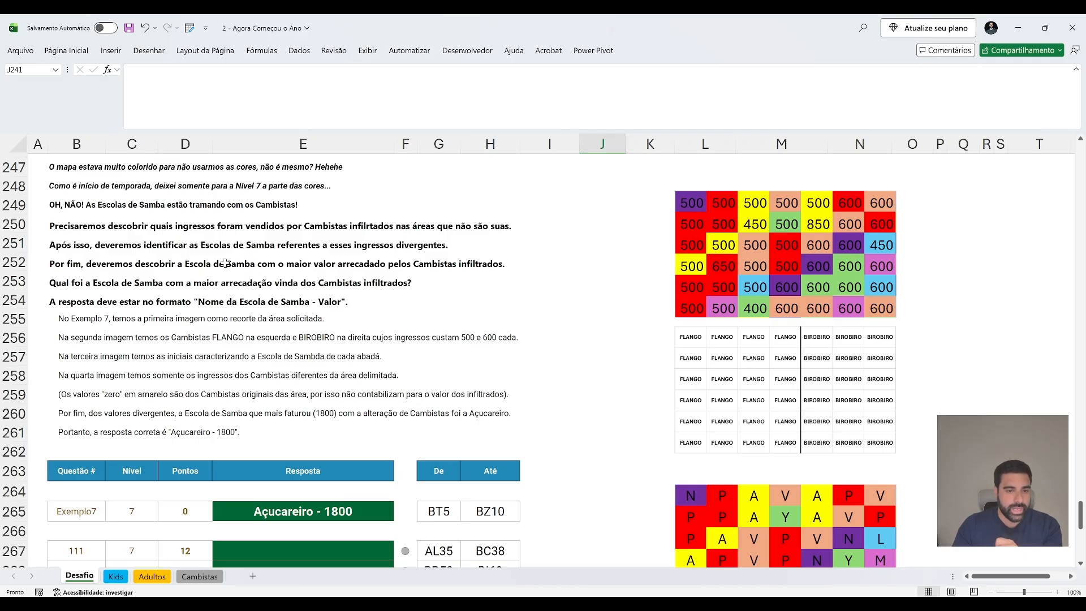
pyautogui.scroll(-1, 277, 268)
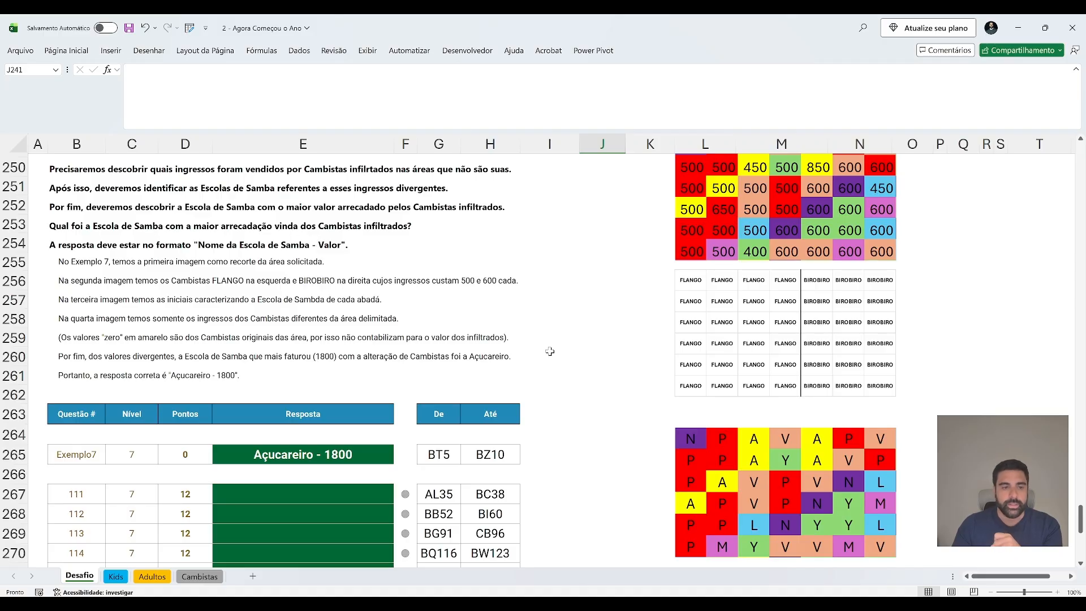
pyautogui.scroll(1, 603, 409)
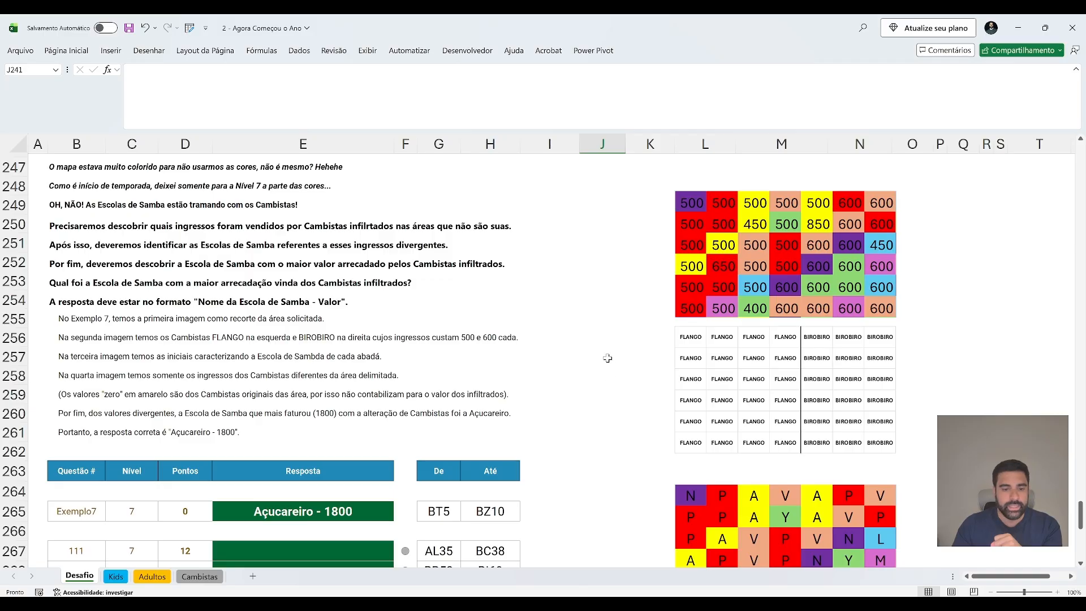
pyautogui.click(449, 517)
pyautogui.click(516, 513)
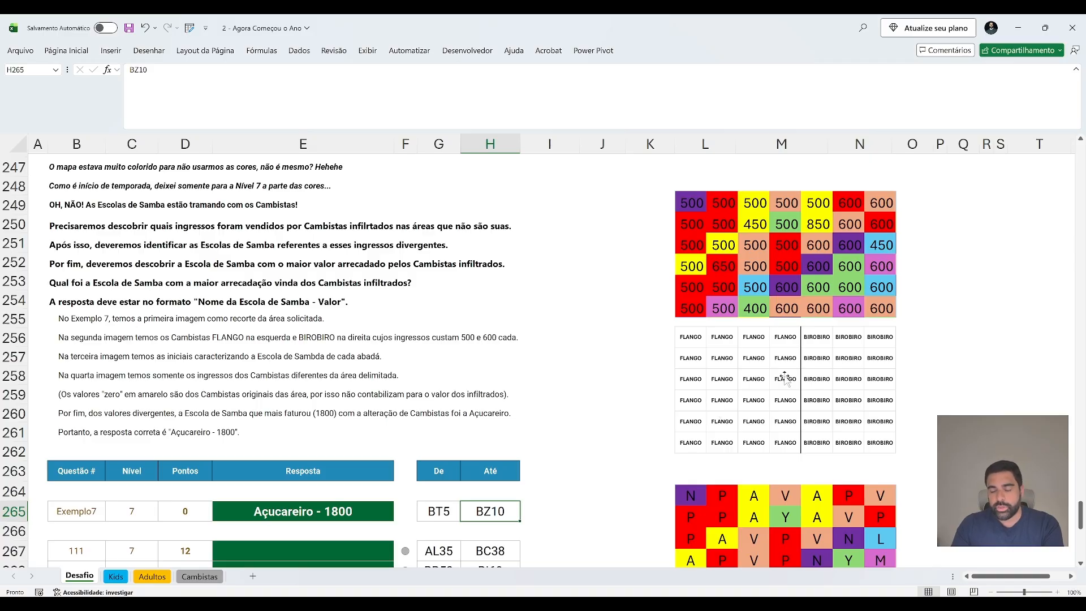
pyautogui.scroll(-2, 935, 372)
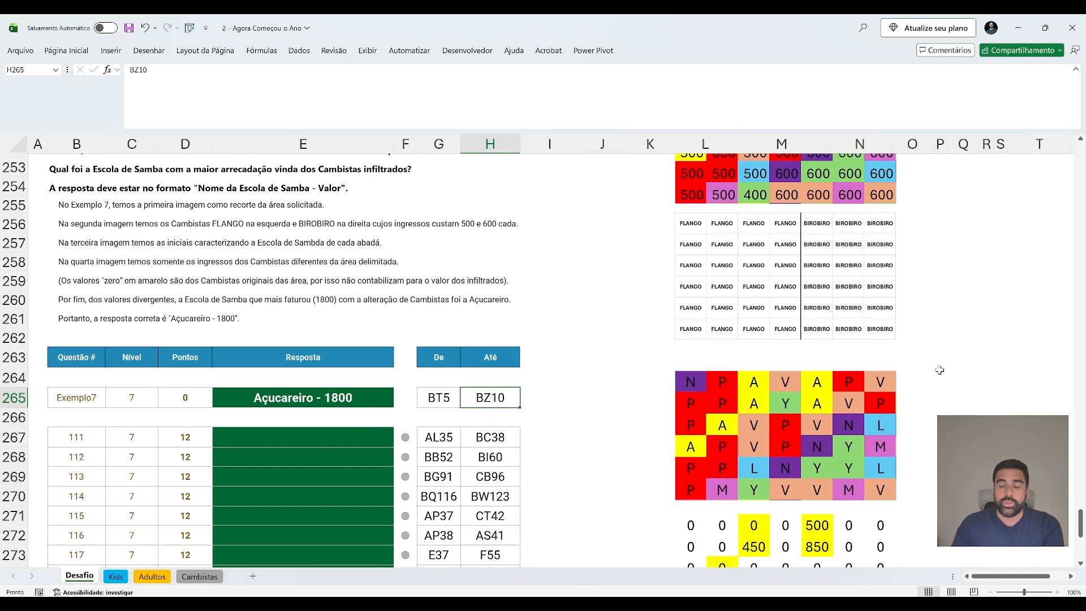
pyautogui.scroll(1, 935, 373)
pyautogui.scroll(1, 935, 372)
pyautogui.scroll(-1, 935, 372)
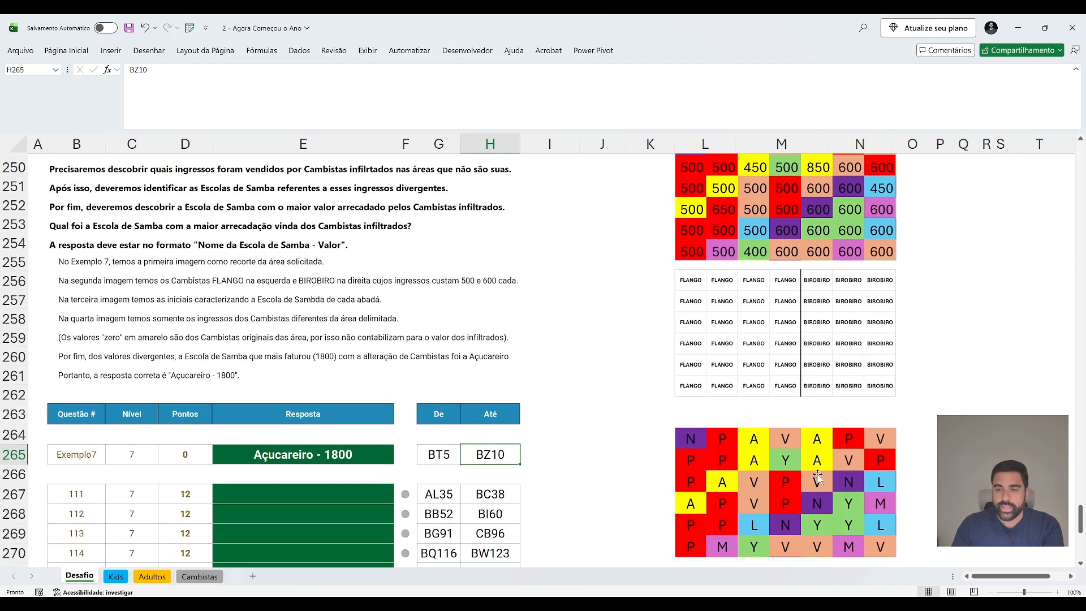
pyautogui.scroll(-3, 937, 428)
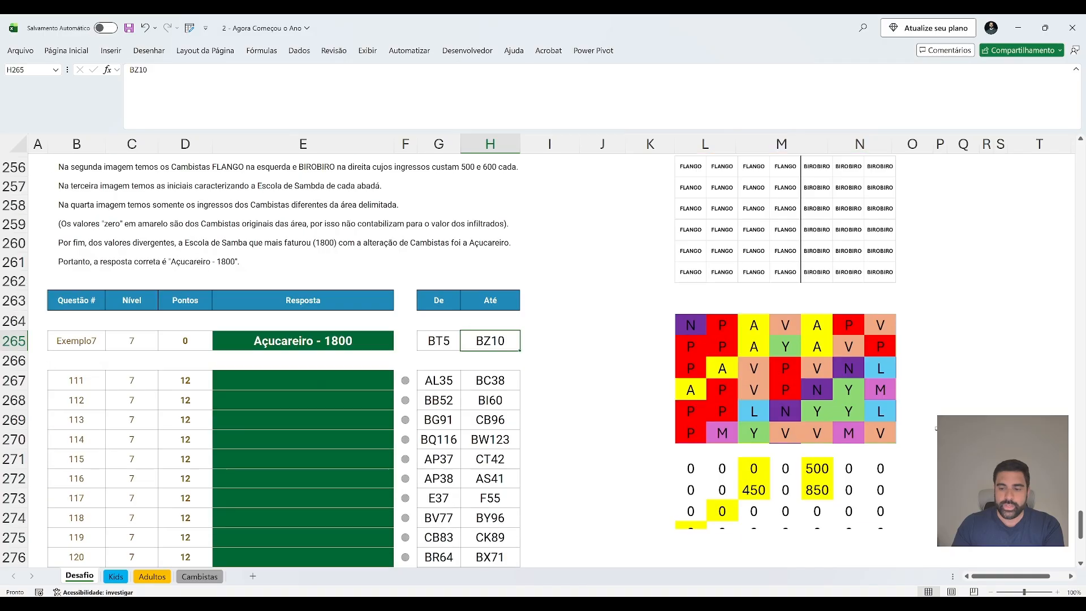
pyautogui.scroll(4, 937, 428)
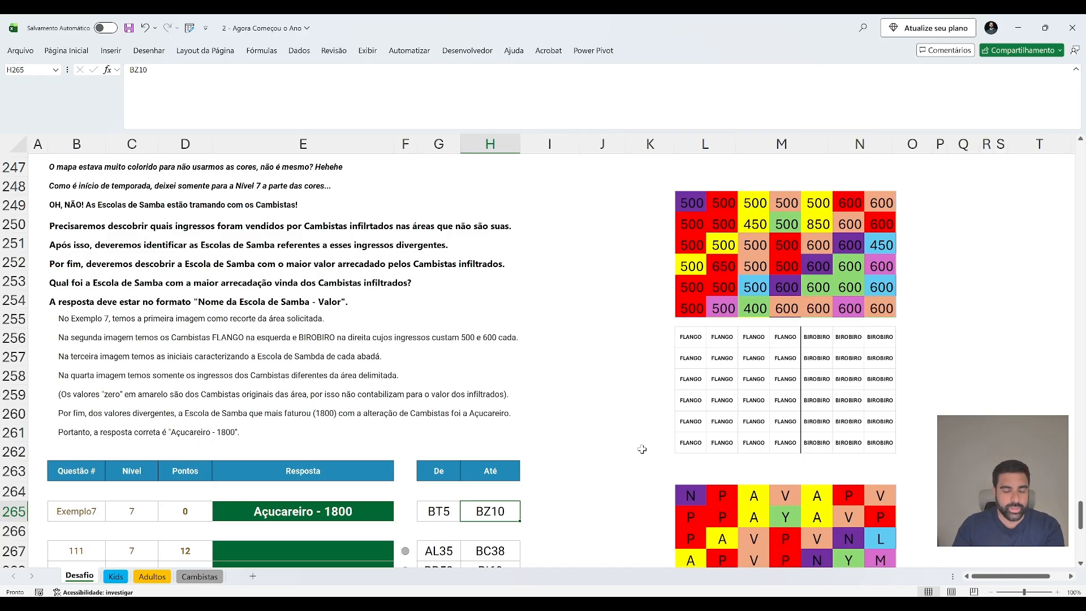
pyautogui.scroll(-4, 642, 449)
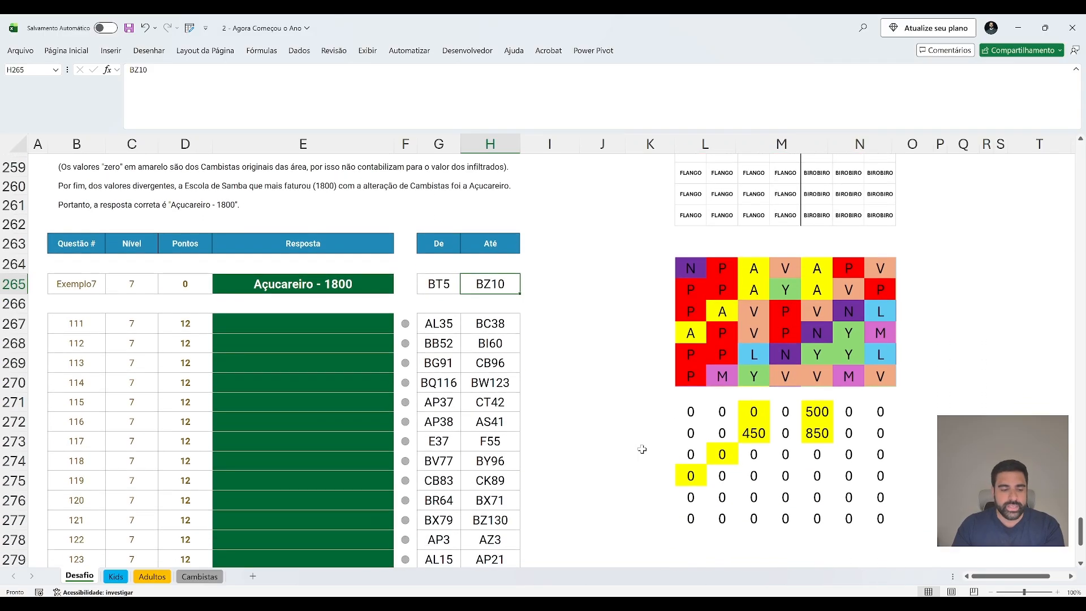
# On the Adultos sheet, copy the whole coloured map from C3 to its last used cell.
pyautogui.click(149, 577)
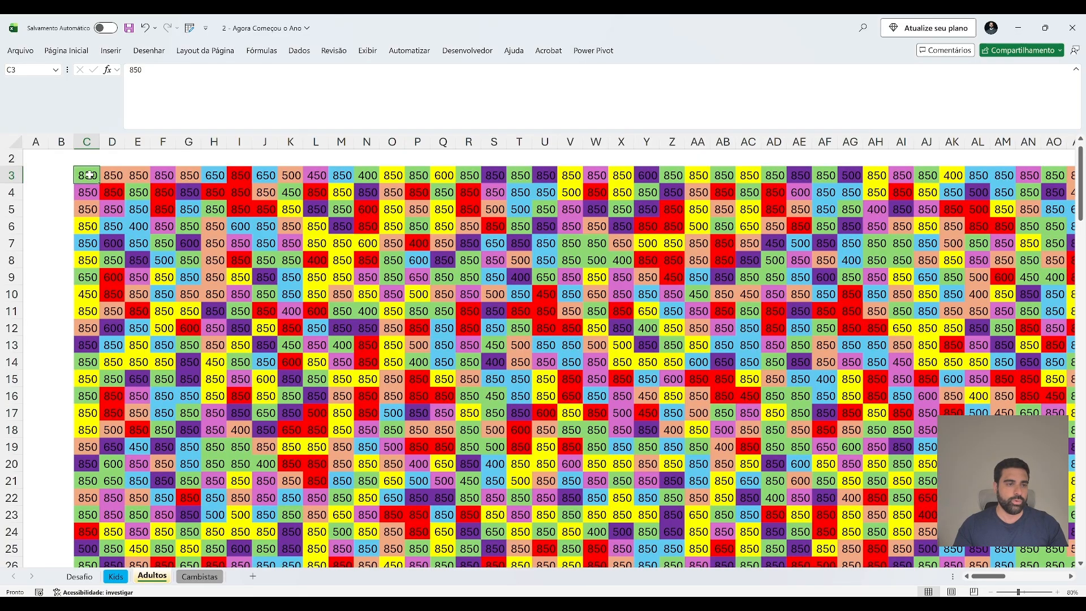
pyautogui.hotkey('ctrl', 'shift', 'End')
pyautogui.hotkey('ctrl', 'c')
pyautogui.press('Left')
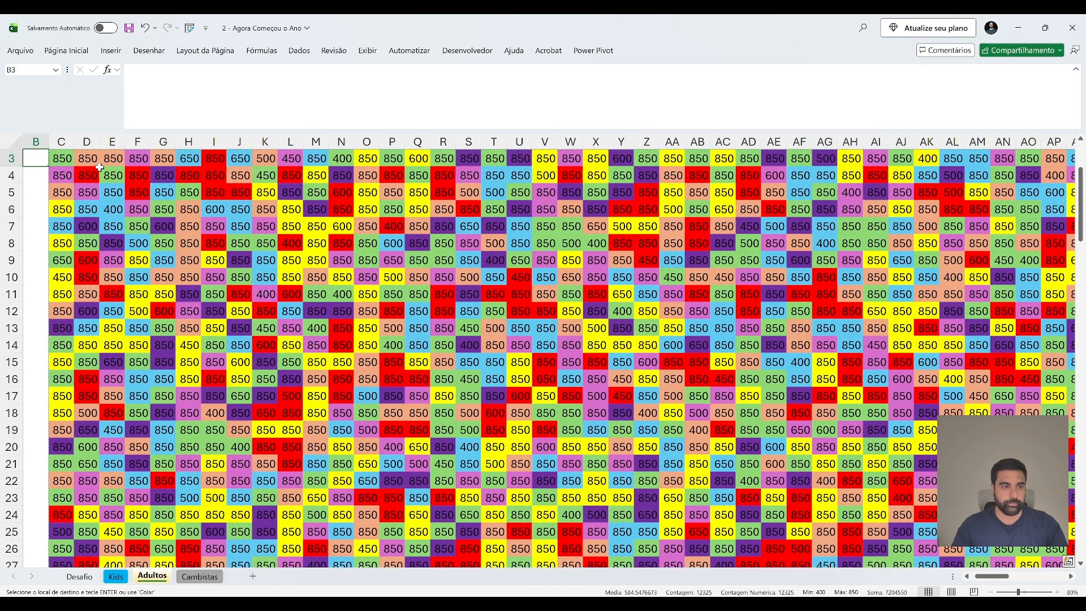
# Paste only the formats of the copied map below the original, starting at C134.
pyautogui.press('Right')
pyautogui.hotkey('ctrl', 'Down')
pyautogui.press('Down')
pyautogui.press('Down')
pyautogui.press('Down')
pyautogui.press('Up')
pyautogui.press('Up')
pyautogui.press('Right')
pyautogui.press('Left')
pyautogui.press('Down')
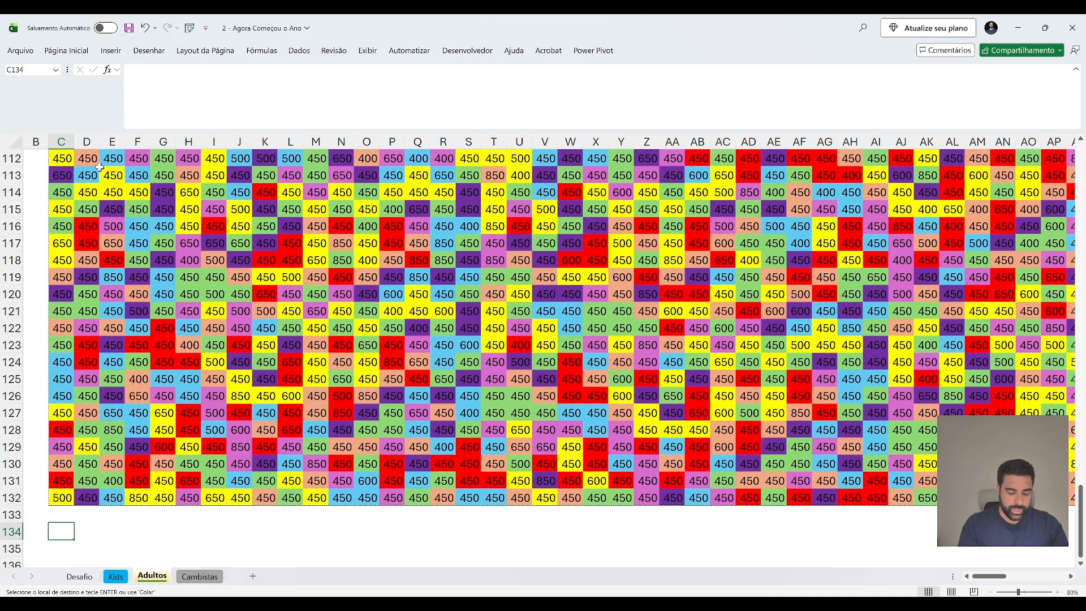
pyautogui.hotkey('ctrl', 'alt', 'v')
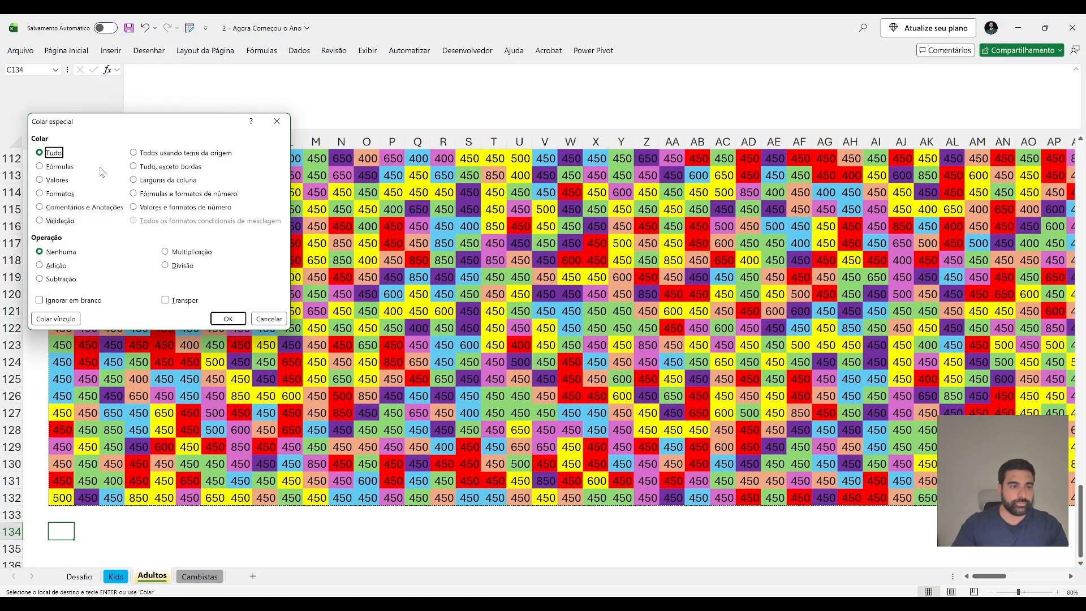
pyautogui.press('Down')
pyautogui.press('Down')
pyautogui.press('Down')
pyautogui.press('Return')
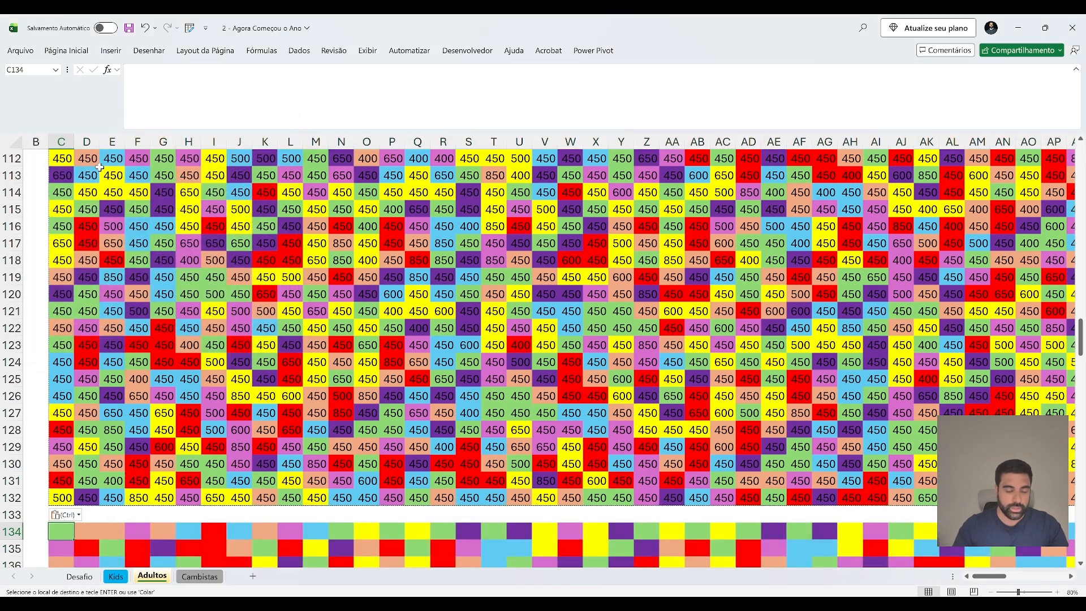
# Copy the blank grey cell CP239 over CI231:CV262 to remove the coloured blocks inside the grey area.
pyautogui.scroll(-4, 543, 373)
pyautogui.moveTo(989, 579); pyautogui.dragTo(1048, 579)
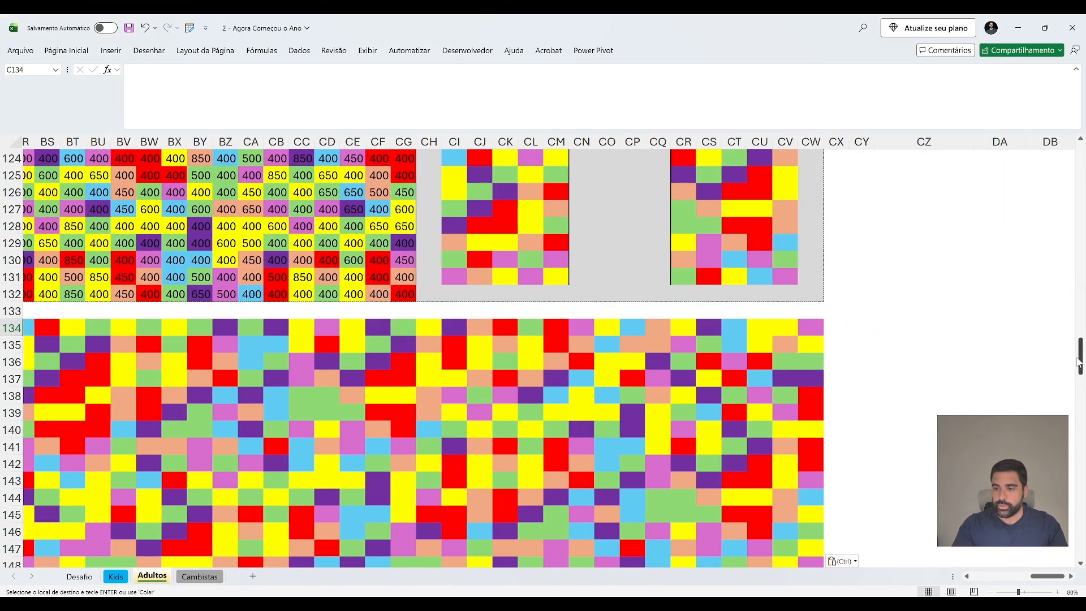
pyautogui.scroll(-20, 526, 458)
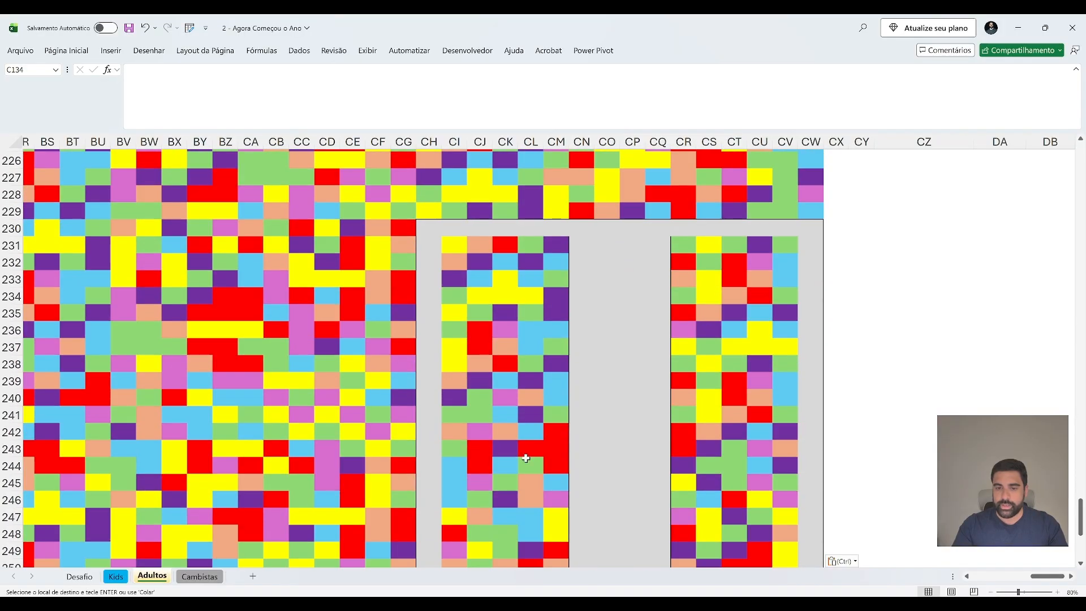
pyautogui.click(582, 395)
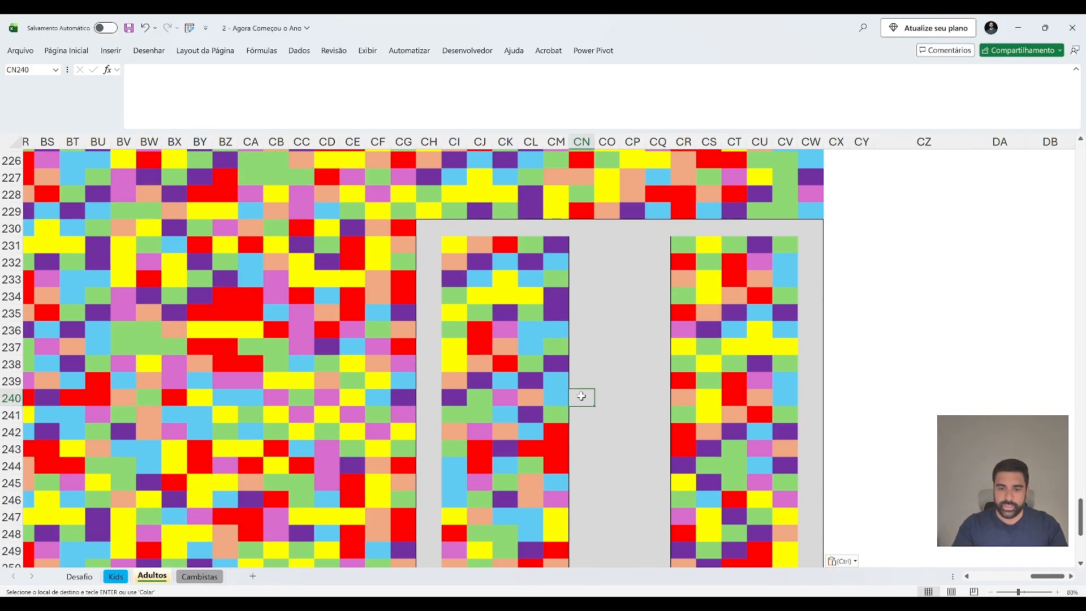
pyautogui.click(627, 385)
pyautogui.hotkey('ctrl', 'c')
pyautogui.click(451, 249)
pyautogui.scroll(-5, 669, 379)
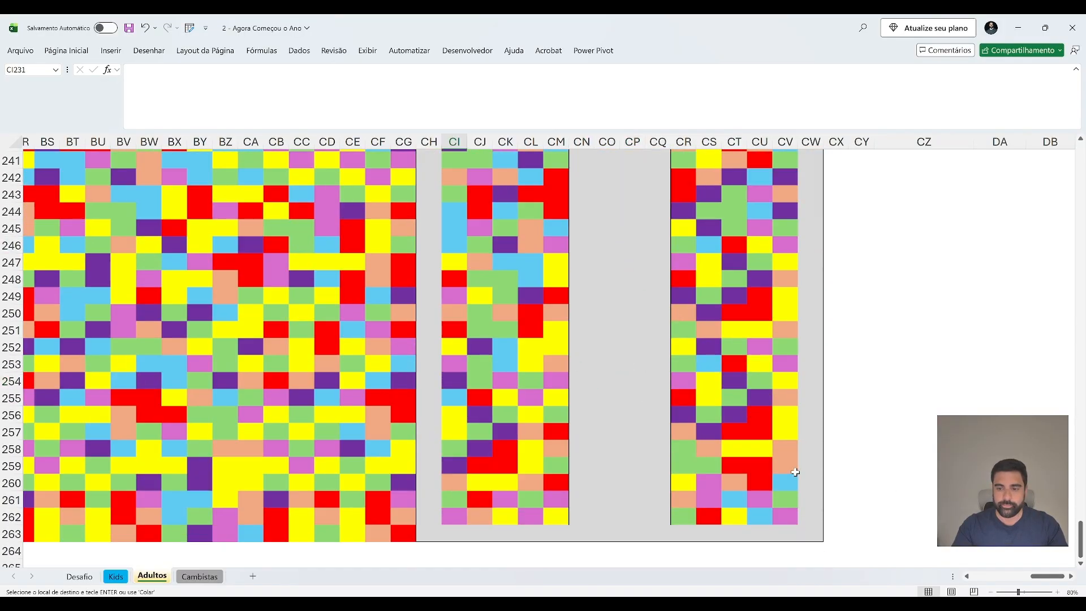
pyautogui.keyDown('shift'); pyautogui.click(777, 514); pyautogui.keyUp('shift')
pyautogui.hotkey('ctrl', 'v')
pyautogui.scroll(7, 553, 415)
# Select the copied coloured map from C134 to CW263 and name the range cores.
pyautogui.click(487, 325)
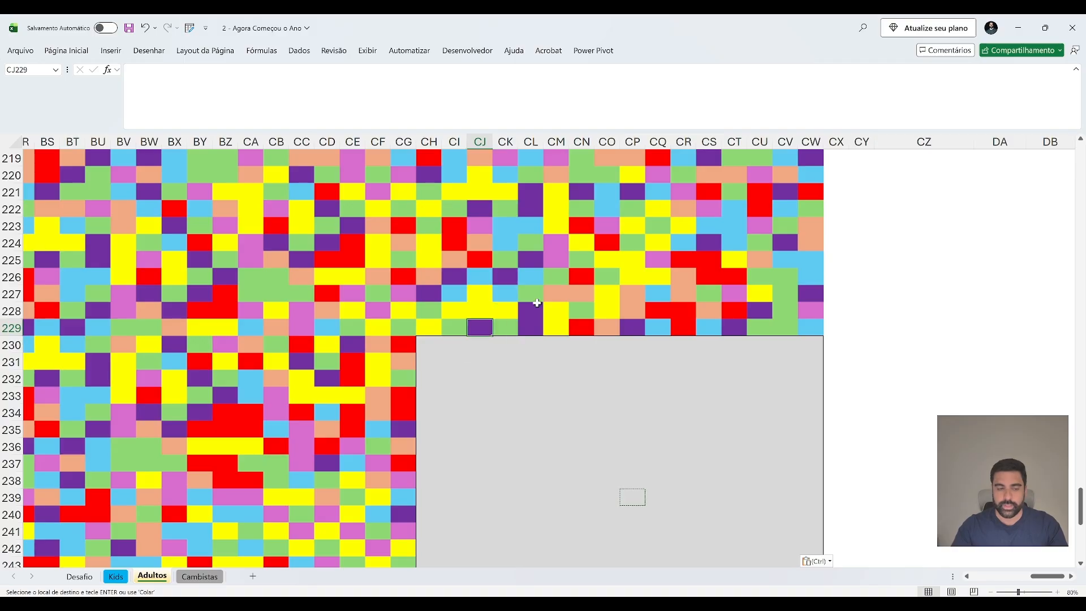
pyautogui.press('Home')
pyautogui.scroll(16, 138, 243)
pyautogui.scroll(20, 136, 237)
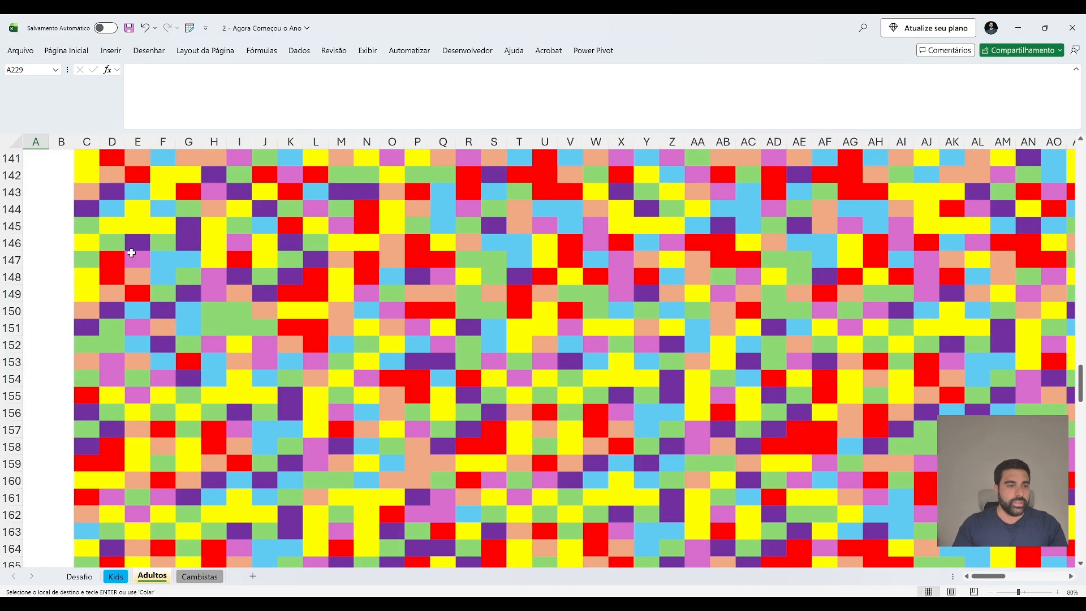
pyautogui.scroll(-4, 136, 237)
pyautogui.click(87, 396)
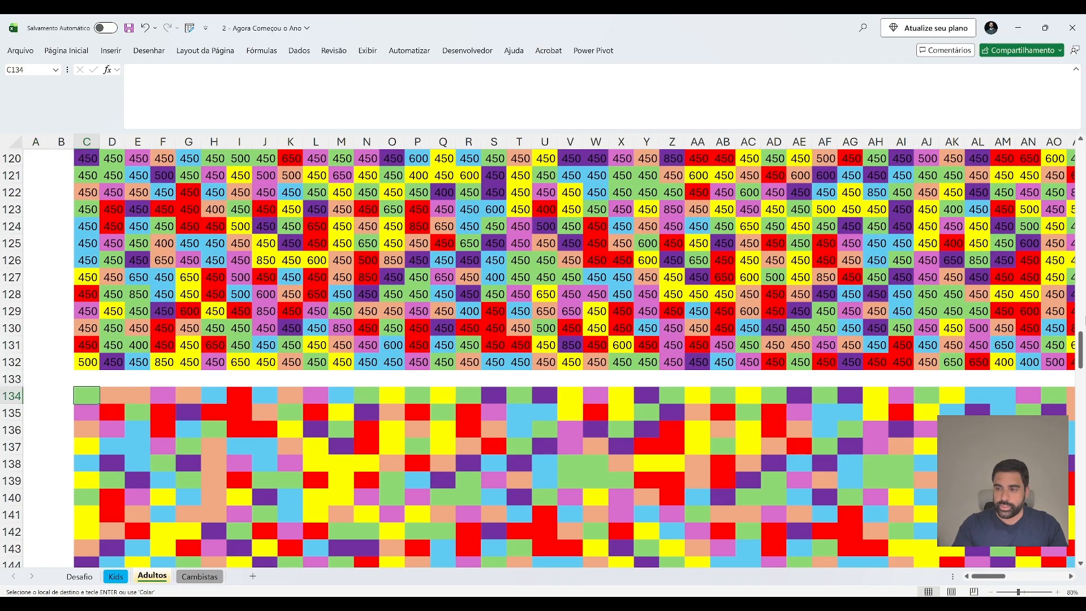
pyautogui.moveTo(1080, 339); pyautogui.dragTo(1081, 518)
pyautogui.moveTo(990, 577); pyautogui.dragTo(1058, 581)
pyautogui.scroll(-8, 805, 386)
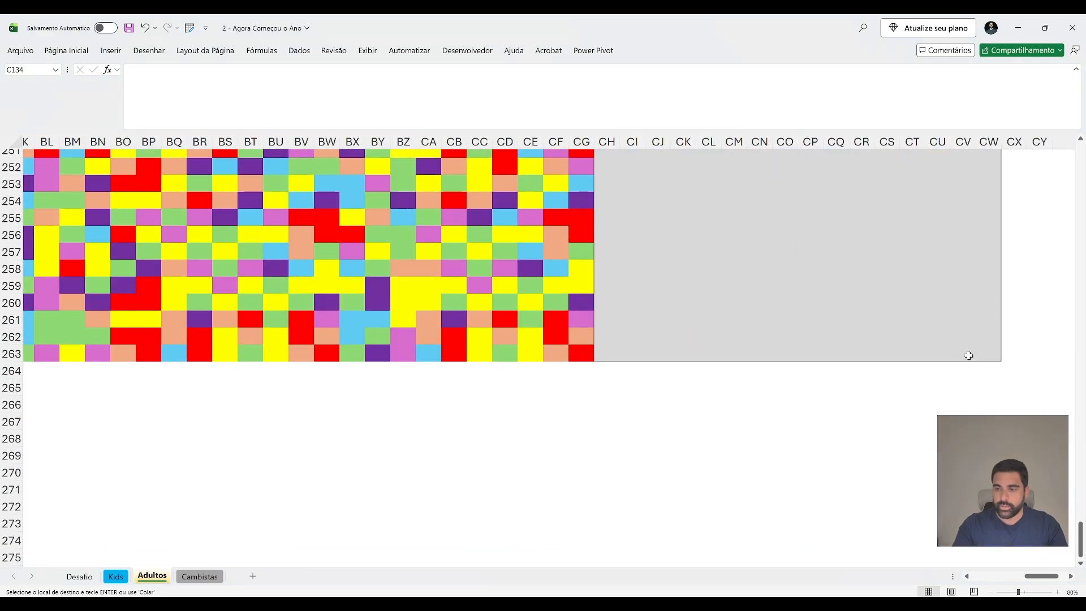
pyautogui.hotkey('ctrl', 'v')
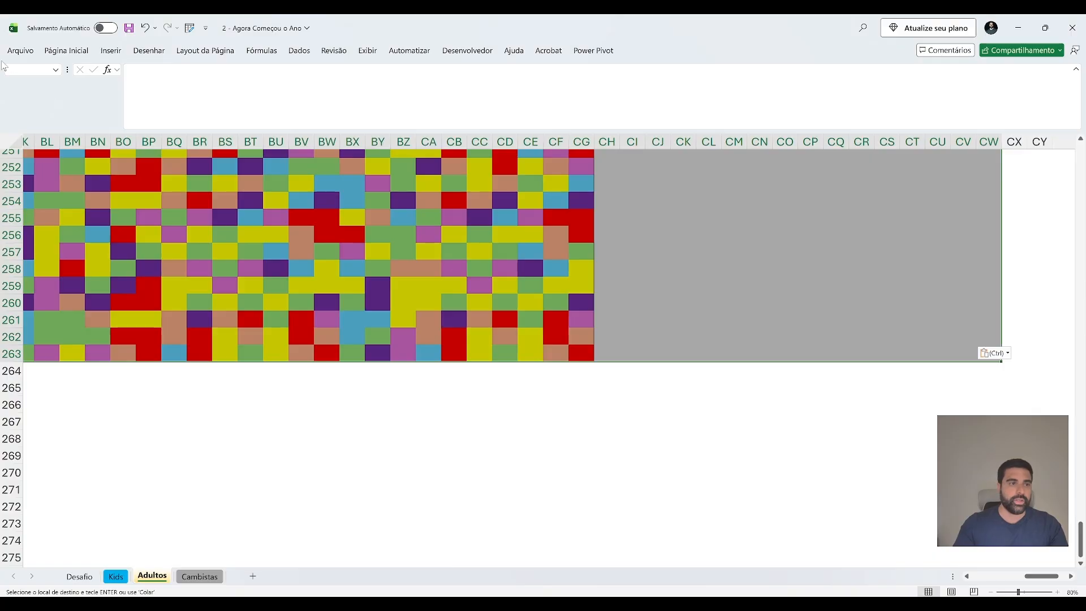
pyautogui.click(22, 69)
pyautogui.write('A134')
pyautogui.press('Return')
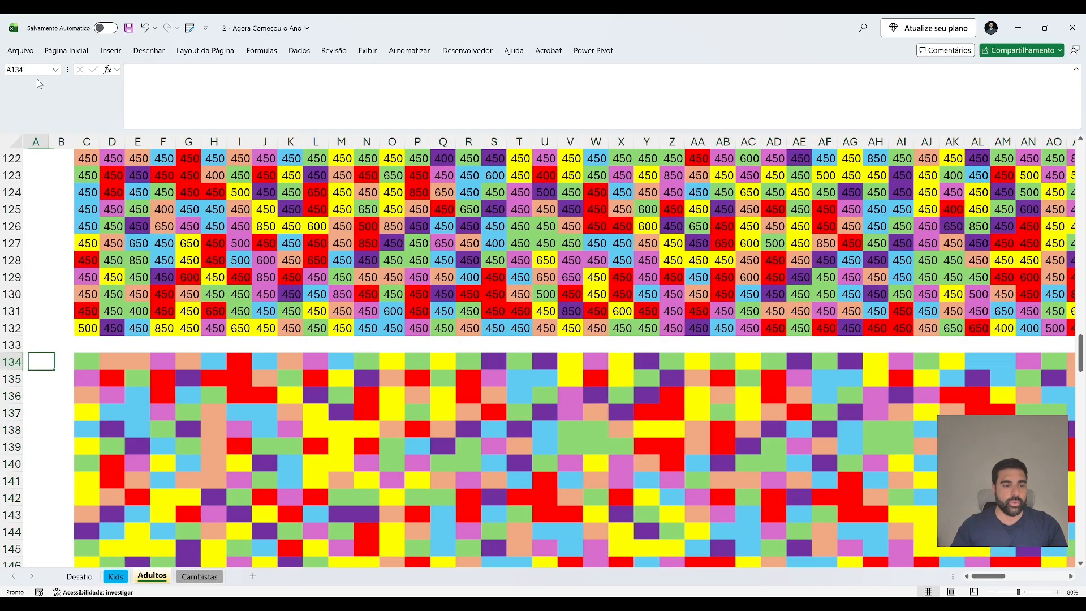
# Consult the colour legend on the Kids sheet, then set up a replacement of C134's green cell format with the text Y.
pyautogui.press('Right')
pyautogui.press('Right')
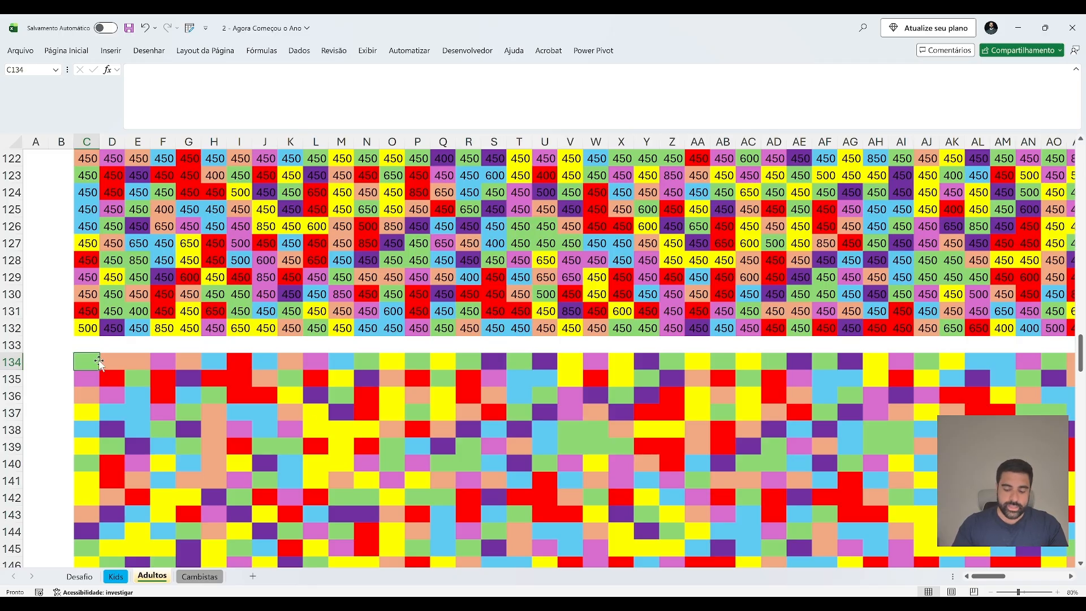
pyautogui.hotkey('ctrl', 'pageup')
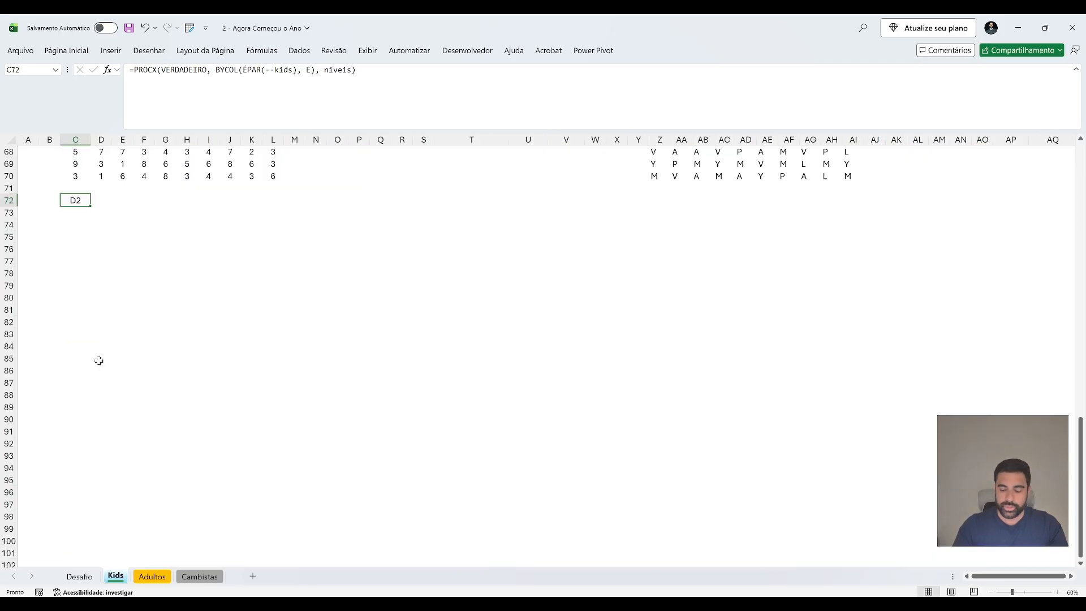
pyautogui.hotkey('ctrl', 'Home')
pyautogui.click(562, 198)
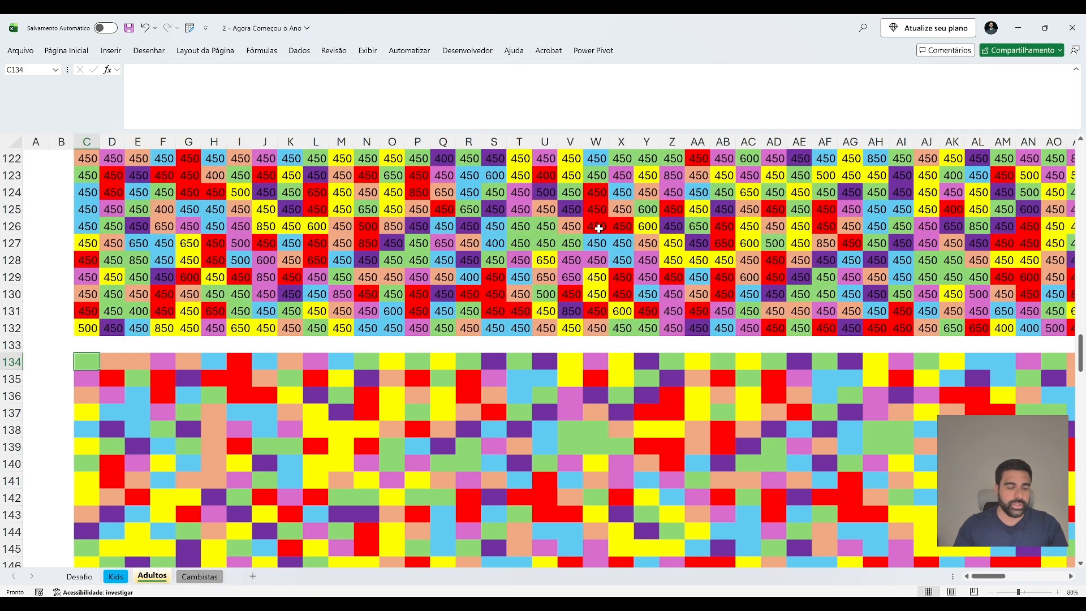
pyautogui.hotkey('ctrl', ';')
pyautogui.press('Escape')
pyautogui.hotkey('ctrl', 'f')
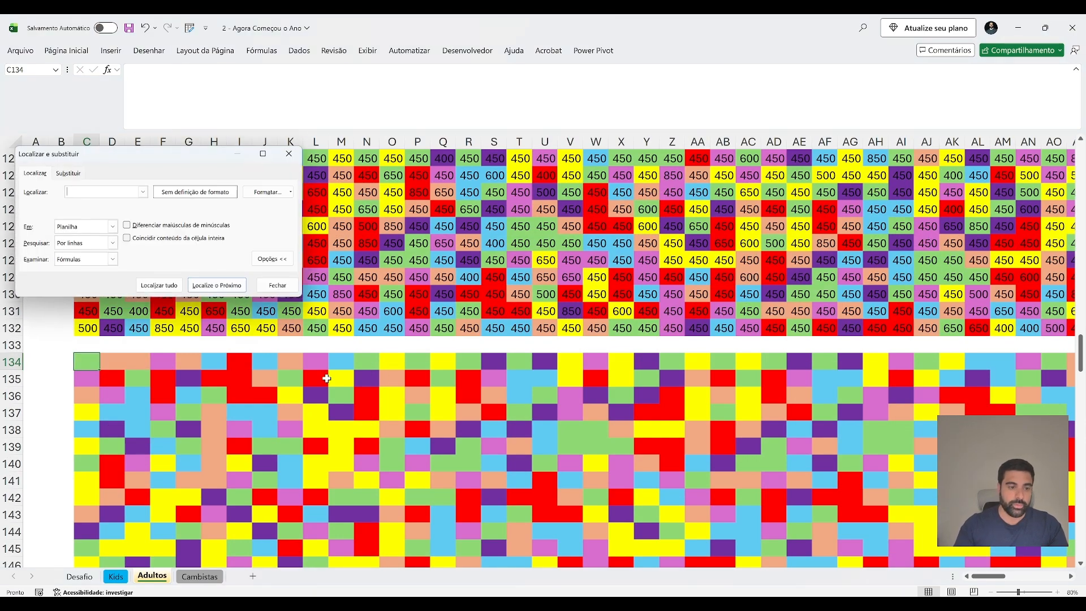
pyautogui.click(293, 194)
pyautogui.click(271, 216)
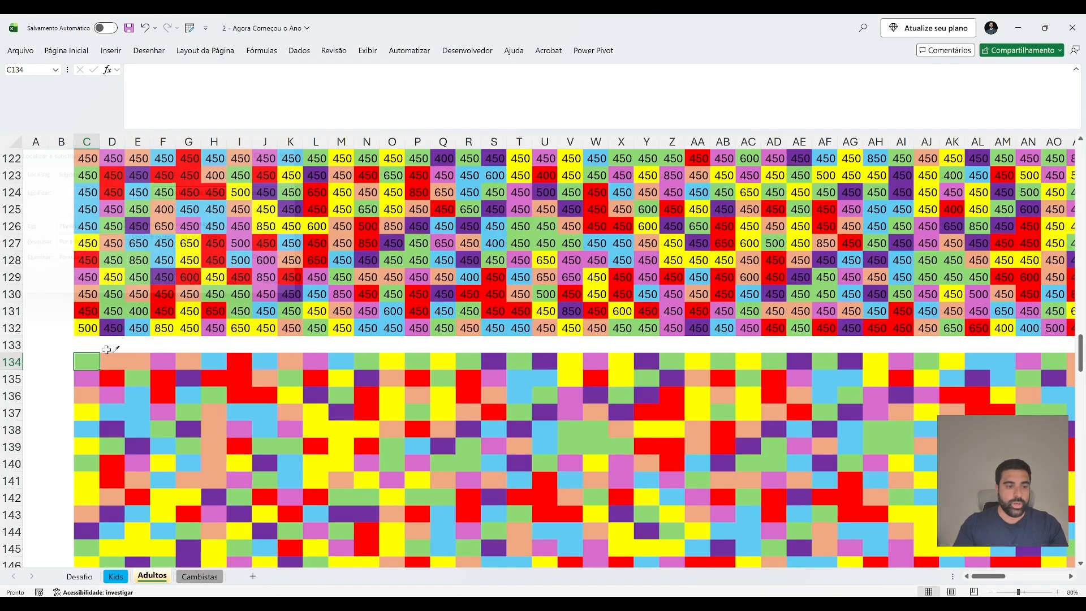
pyautogui.click(88, 361)
pyautogui.click(68, 172)
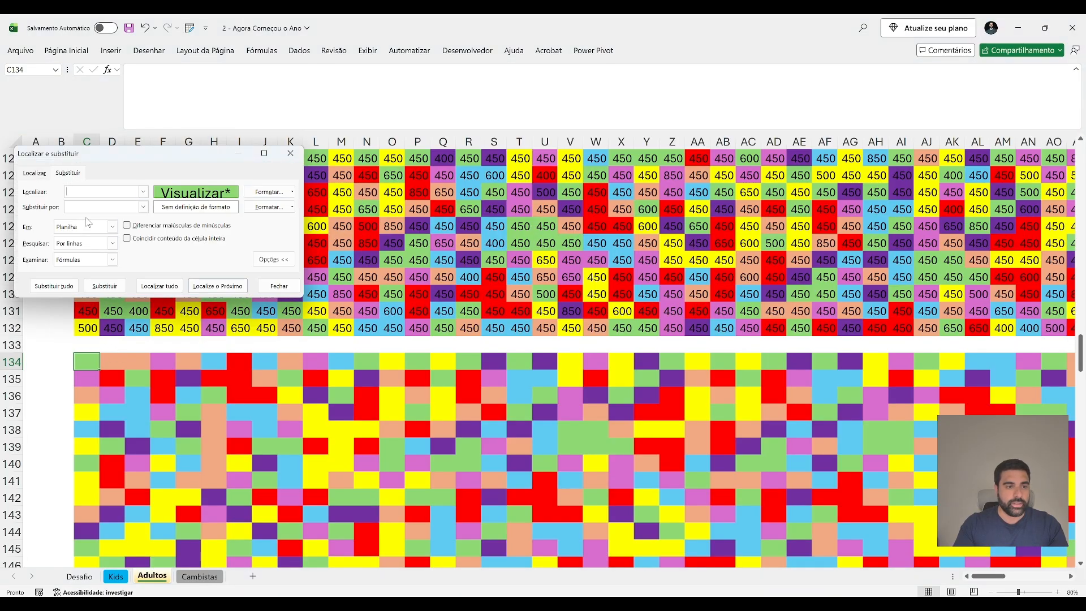
pyautogui.click(98, 207)
pyautogui.write('Y')
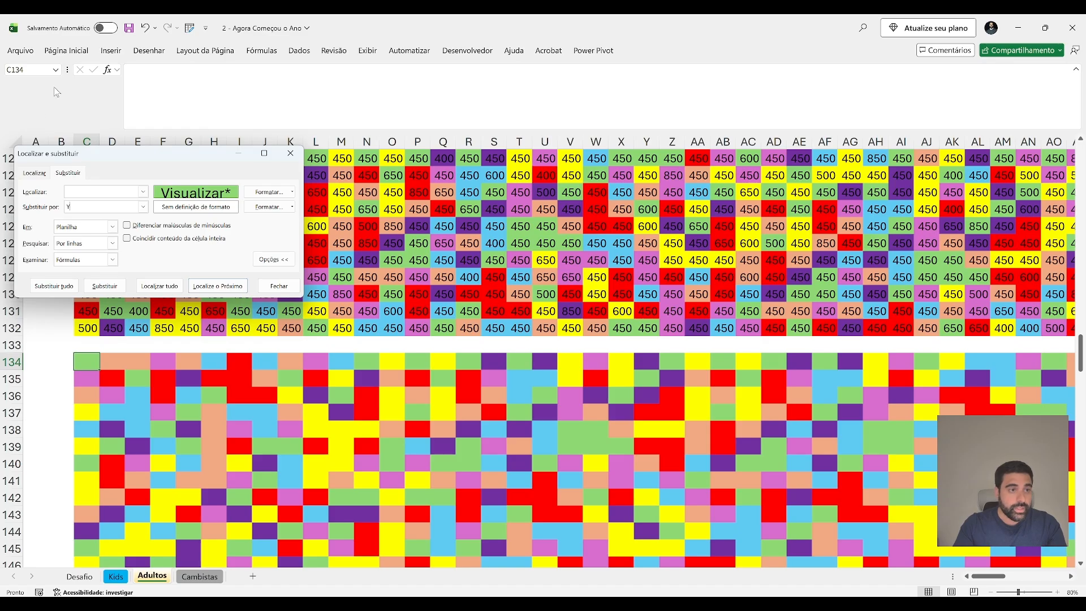
# Select the cores range and replace all matching green cells with Y.
pyautogui.click(55, 69)
pyautogui.click(39, 121)
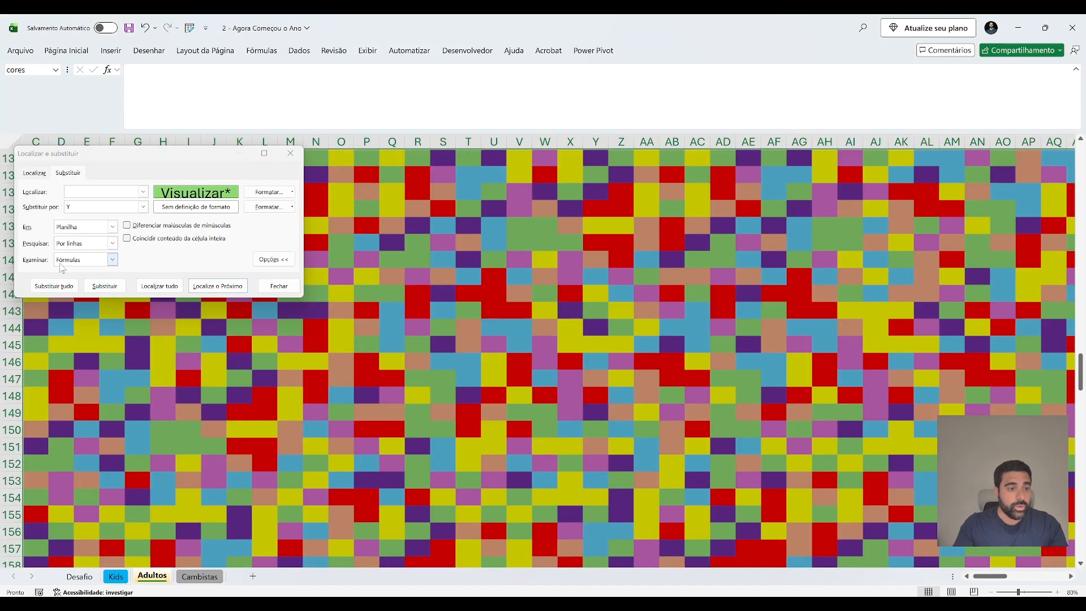
pyautogui.click(57, 286)
pyautogui.click(221, 255)
pyautogui.press('Escape')
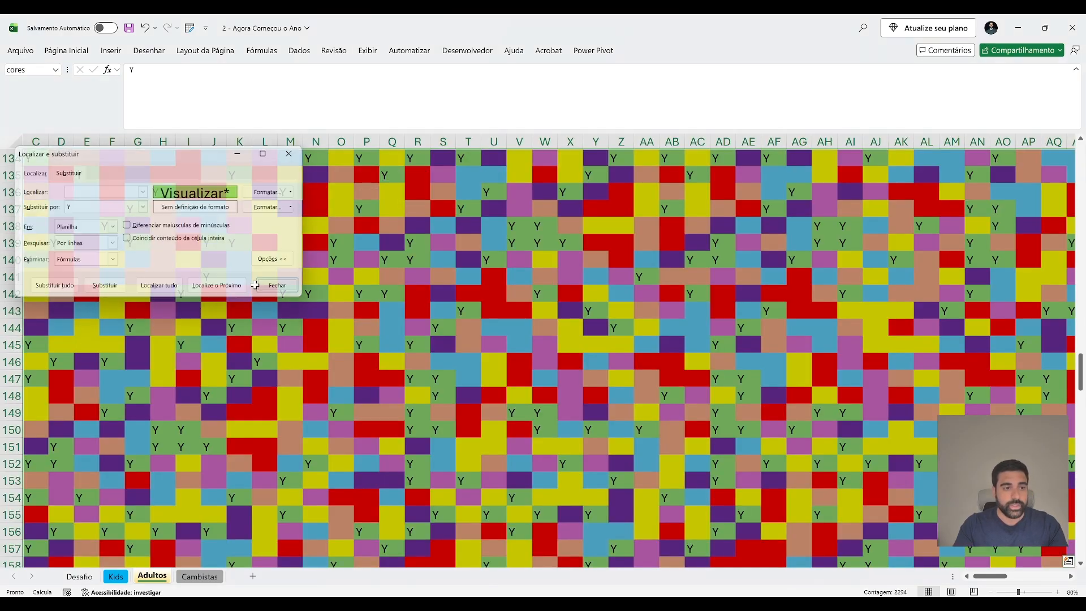
# Set up a replacement that searches for the salmon cell format of E134 and enters V.
pyautogui.scroll(2, 112, 300)
pyautogui.click(74, 245)
pyautogui.click(65, 260)
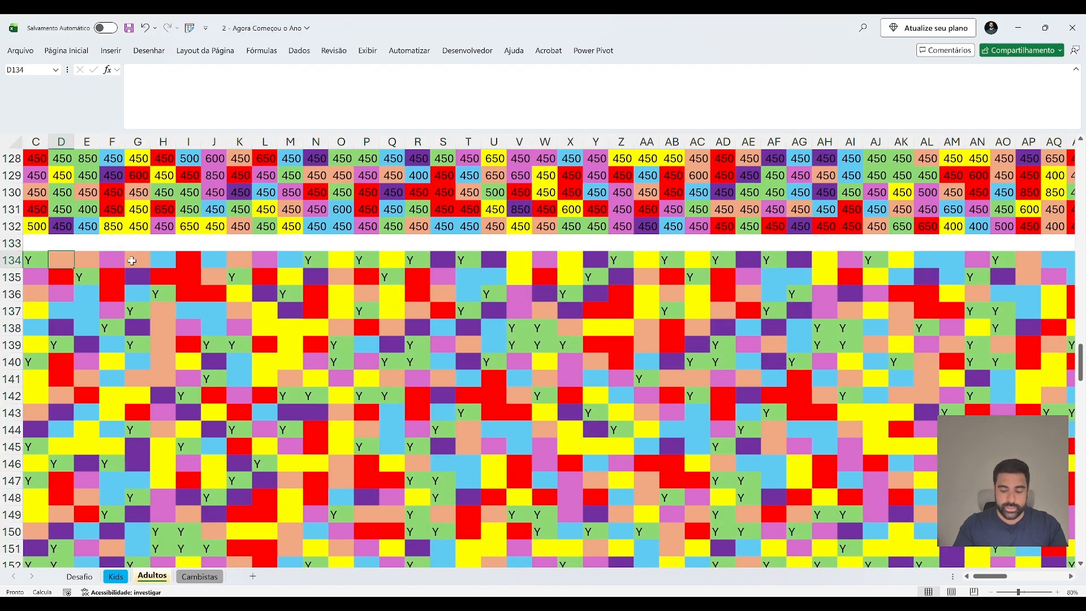
pyautogui.hotkey('ctrl', 'pageup')
pyautogui.hotkey('ctrl', 'pagedown')
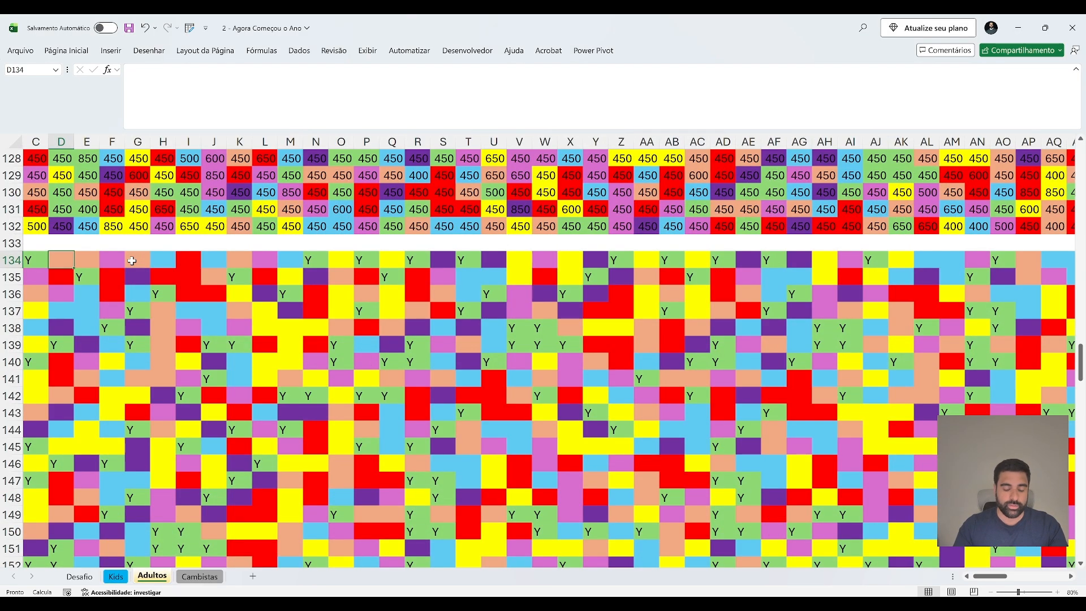
pyautogui.hotkey('ctrl', 'f')
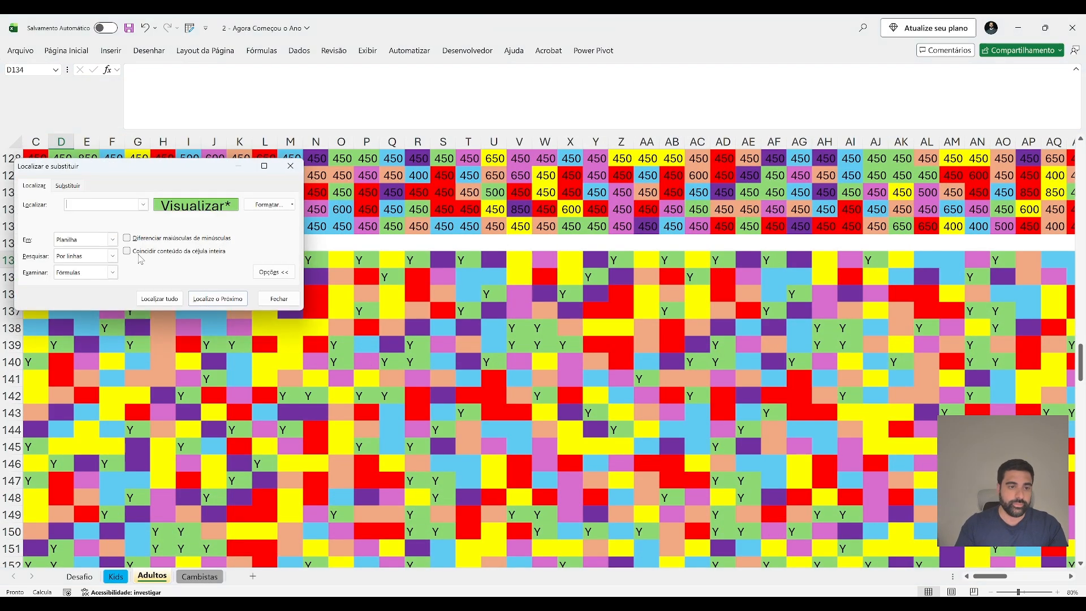
pyautogui.click(292, 205)
pyautogui.click(278, 239)
pyautogui.click(87, 260)
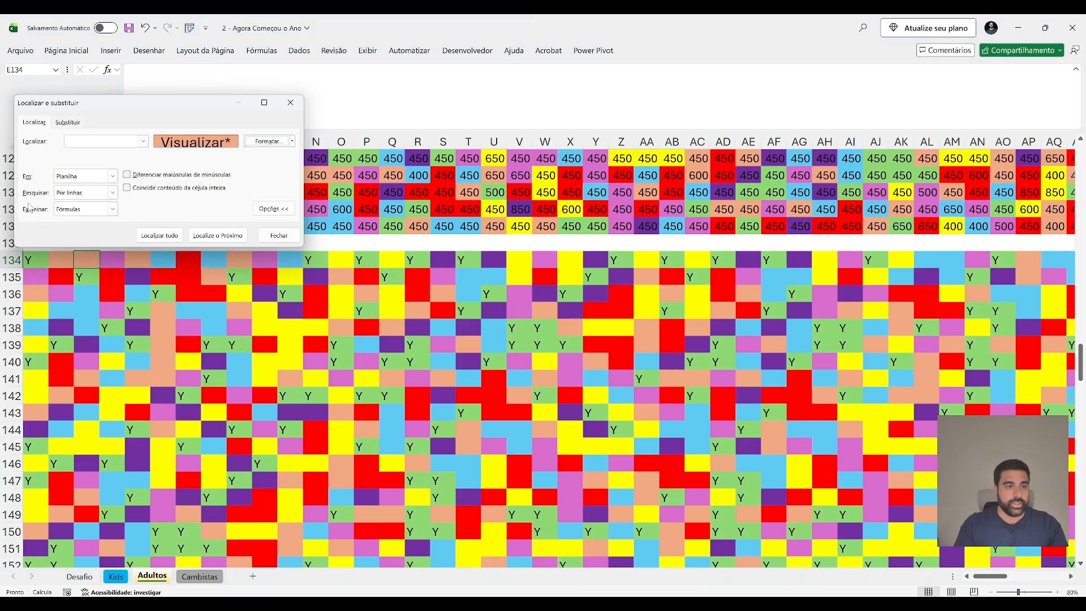
pyautogui.click(67, 122)
pyautogui.moveTo(83, 157); pyautogui.dragTo(26, 161)
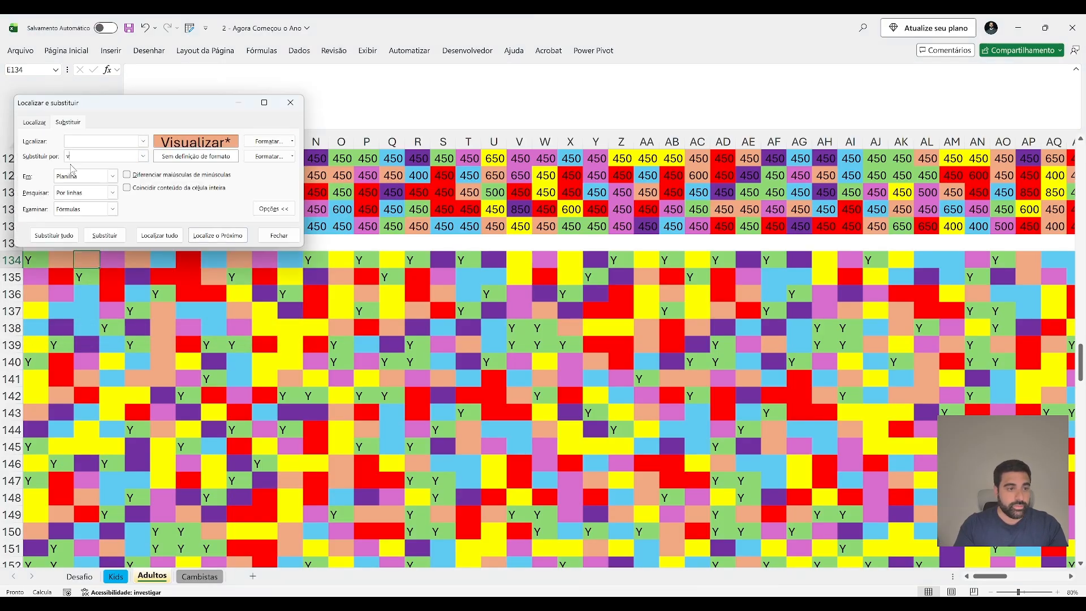
pyautogui.write('v')
# Replace all salmon-filled cells within the cores range with V.
pyautogui.click(56, 70)
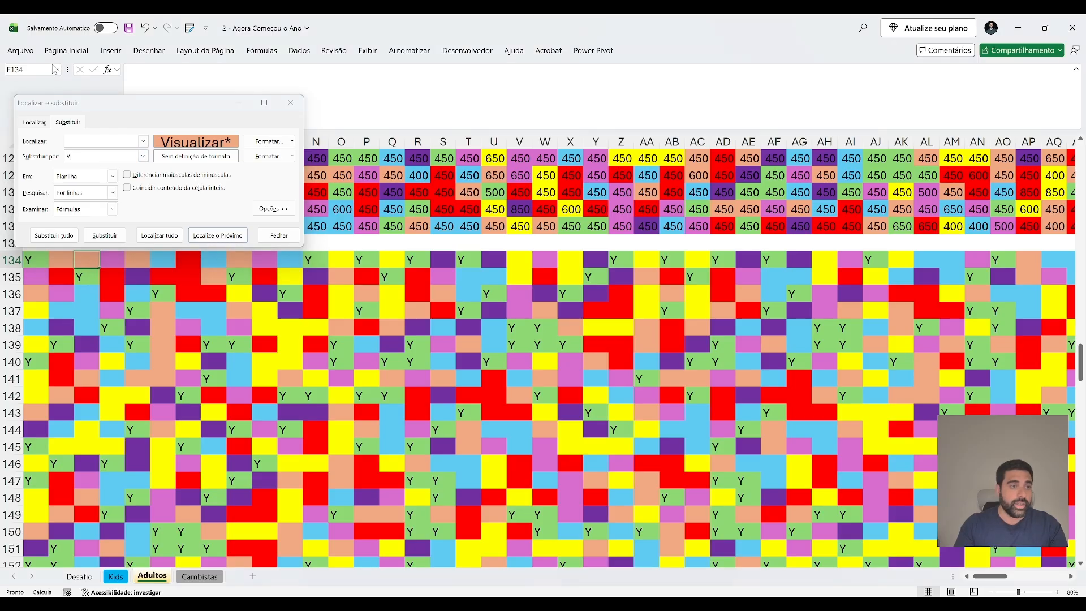
pyautogui.click(16, 121)
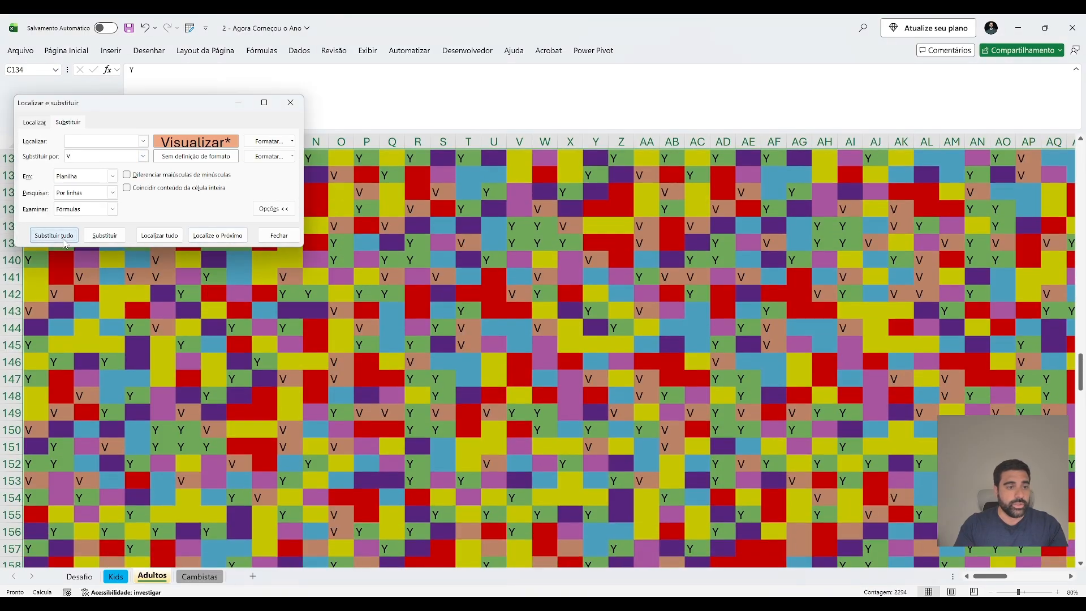
pyautogui.click(54, 236)
pyautogui.click(229, 201)
pyautogui.press('Escape')
# Select the pink cell C135 and look up that colour's initial in the Kids sheet legend.
pyautogui.scroll(2, 121, 264)
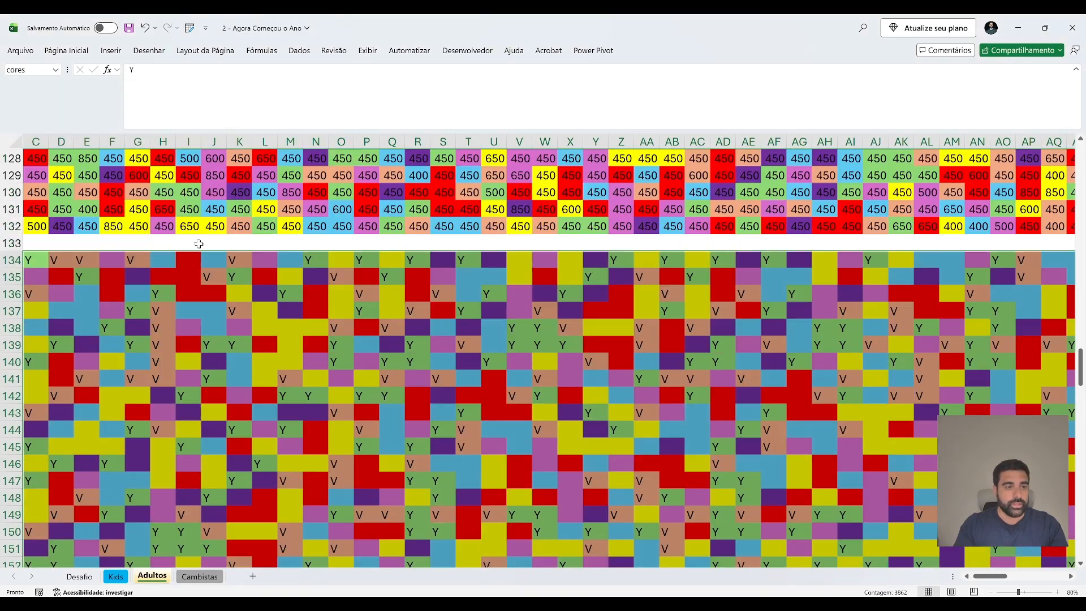
pyautogui.press('Left')
pyautogui.press('Left')
pyautogui.press('Right')
pyautogui.press('Right')
pyautogui.press('Right')
pyautogui.press('Down')
pyautogui.press('Left')
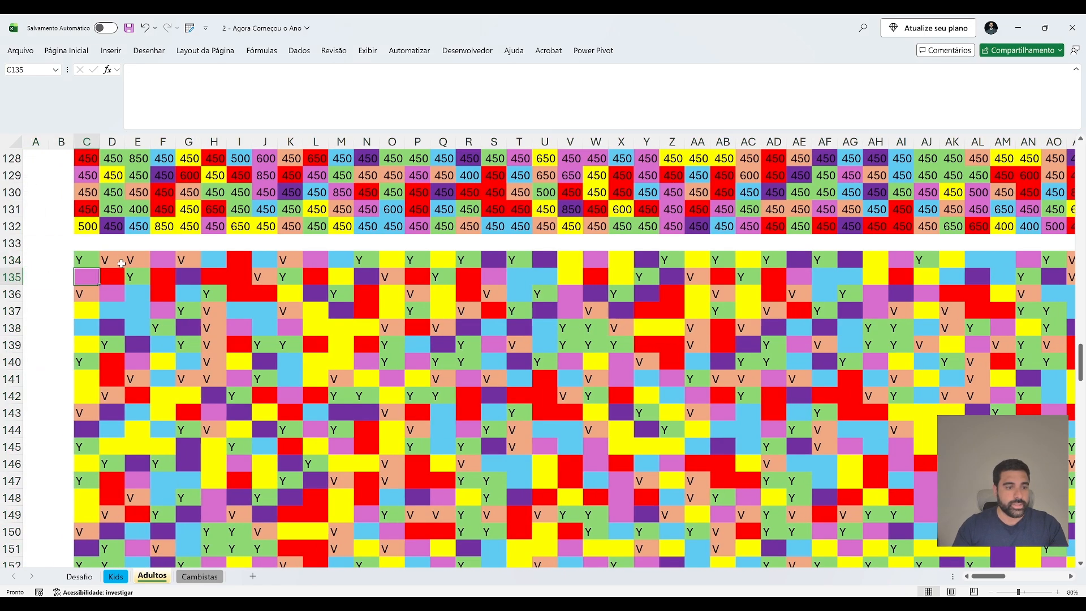
pyautogui.hotkey('ctrl', 'pageup')
pyautogui.press('Down')
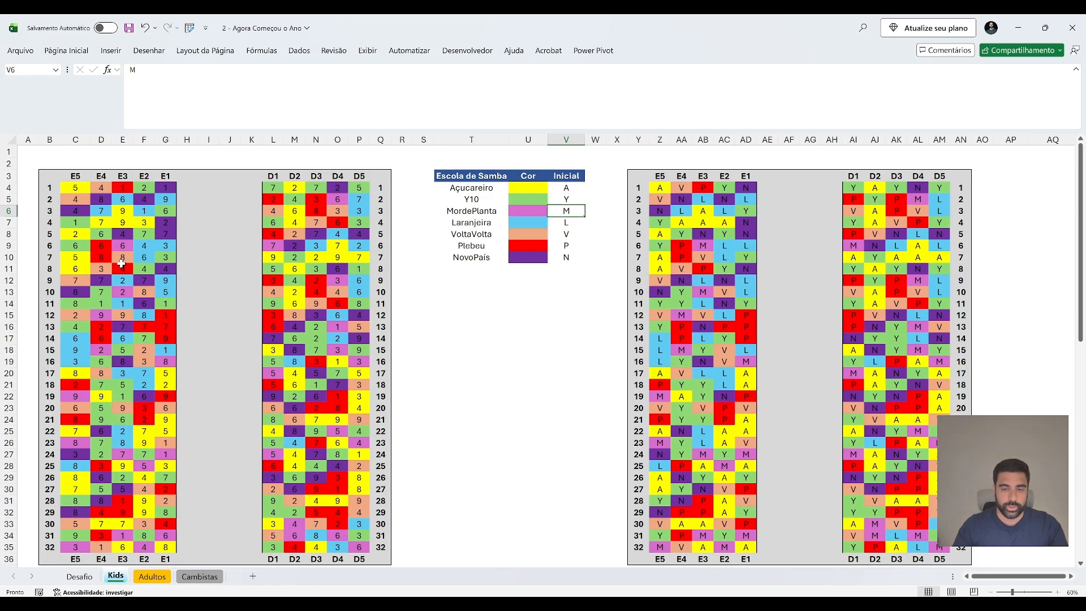
pyautogui.hotkey('ctrl', 'pagedown')
# Set up a replacement that searches for the pink cell format of C135 and enters M.
pyautogui.hotkey('ctrl', ';')
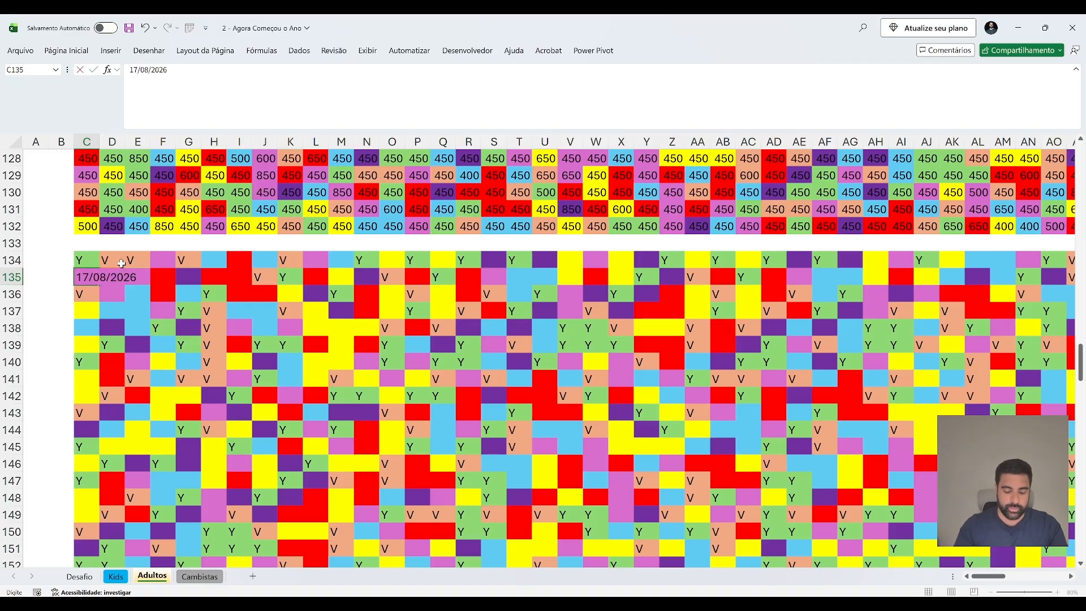
pyautogui.press('Escape')
pyautogui.hotkey('ctrl', 'l')
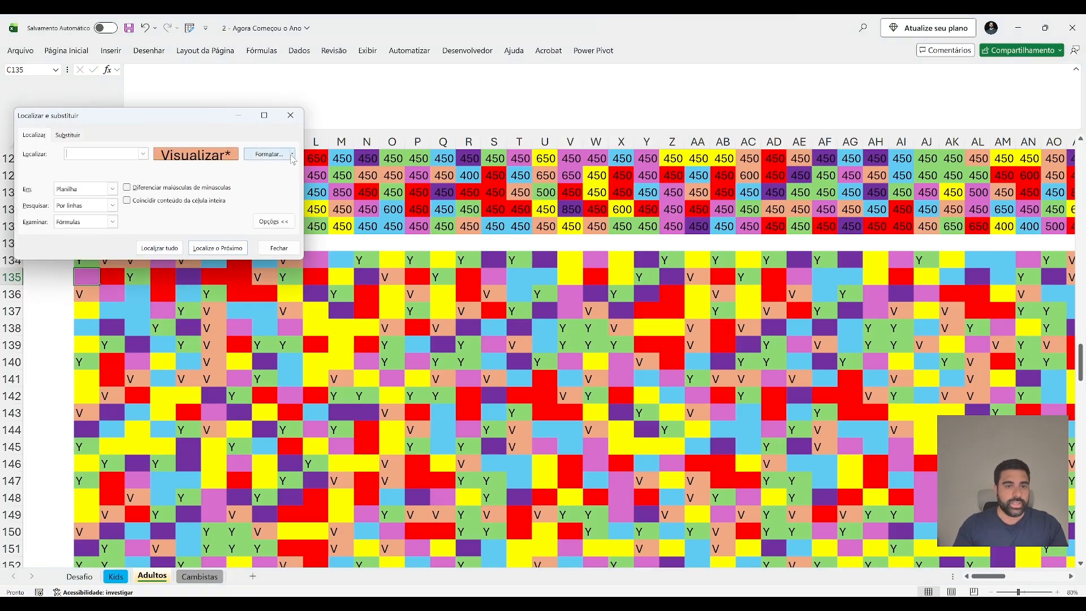
pyautogui.click(292, 156)
pyautogui.press('Escape')
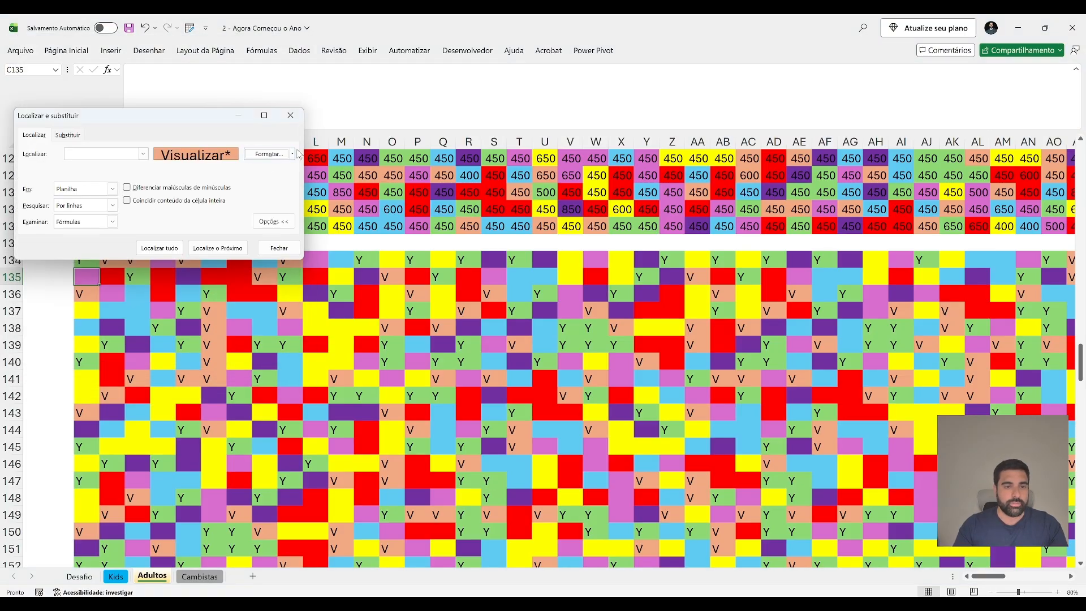
pyautogui.click(293, 155)
pyautogui.click(291, 186)
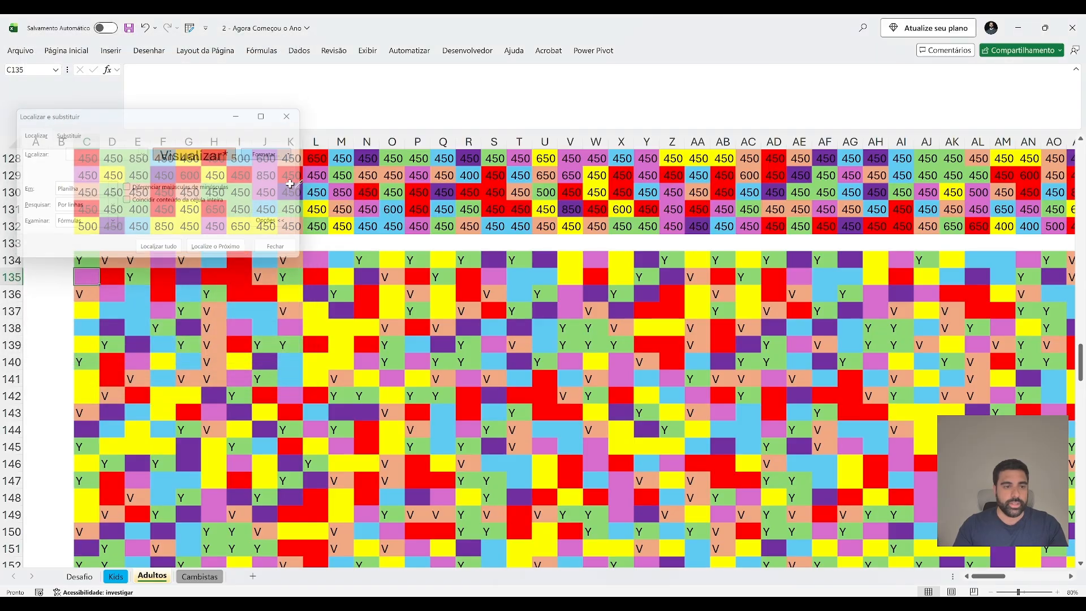
pyautogui.click(91, 182)
pyautogui.click(68, 135)
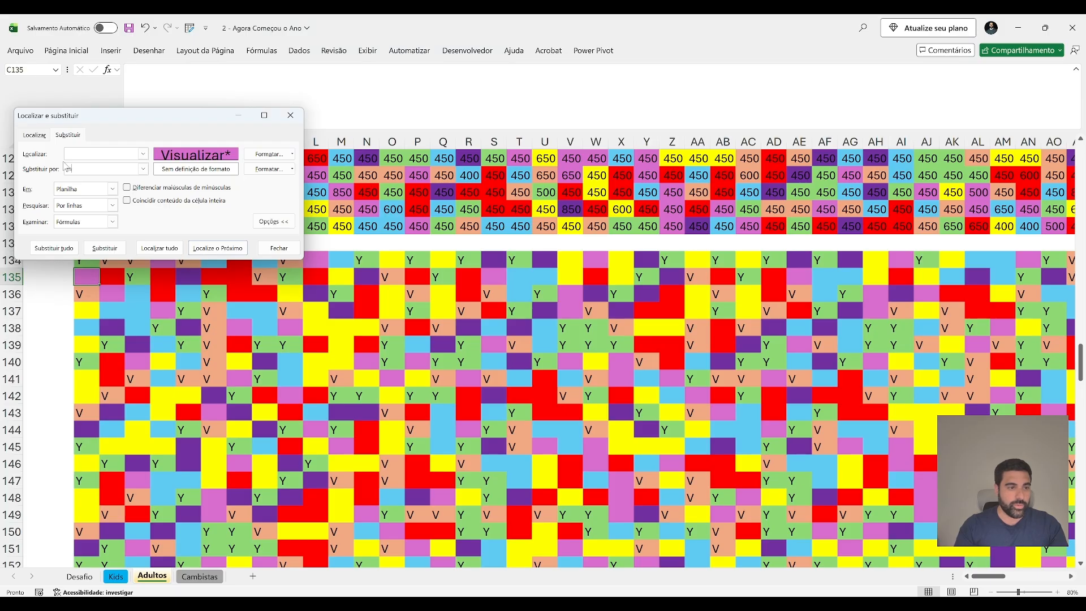
# Replace all pink-filled cells within the cores range with M.
pyautogui.click(55, 70)
pyautogui.click(23, 116)
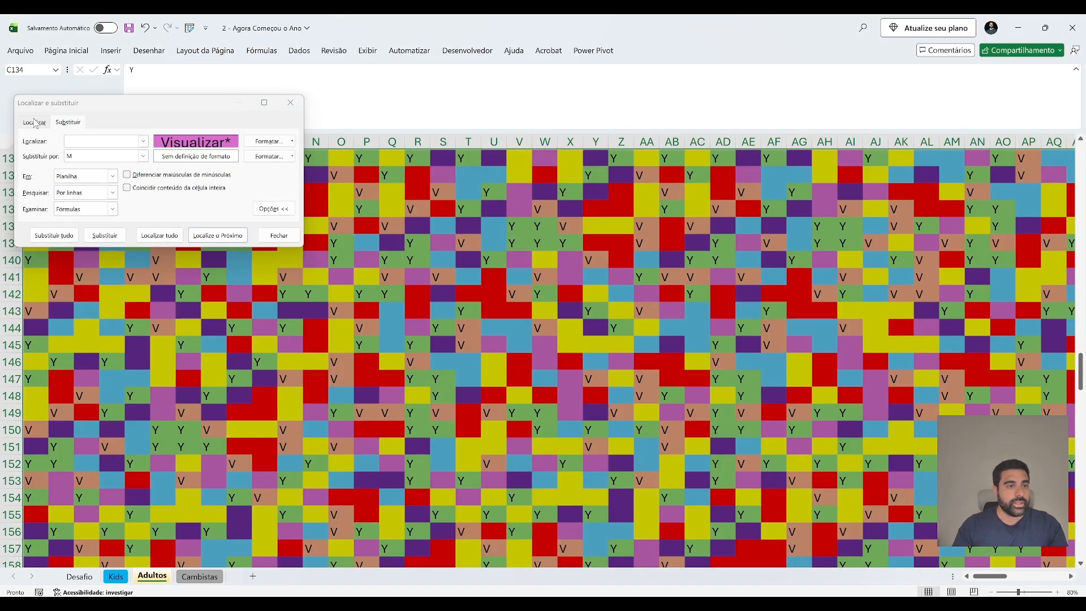
pyautogui.click(54, 235)
pyautogui.click(225, 199)
pyautogui.press('Escape')
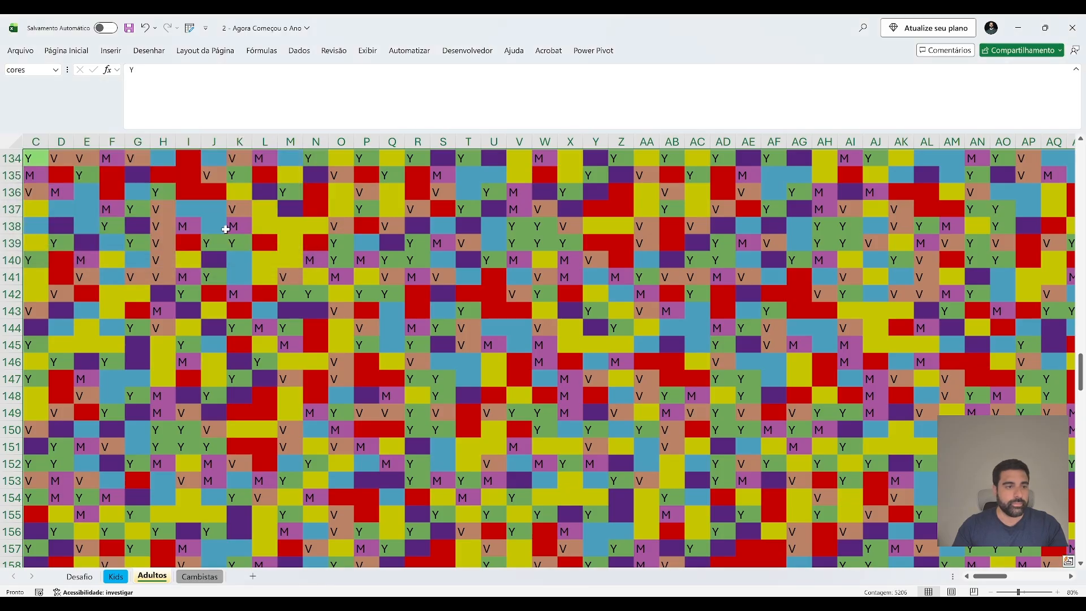
# Look up the red initial in the Kids legend and set up a replacement matching the format of Adultos cell D135 with P.
pyautogui.scroll(2, 124, 220)
pyautogui.hotkey('ctrl', 'pageup')
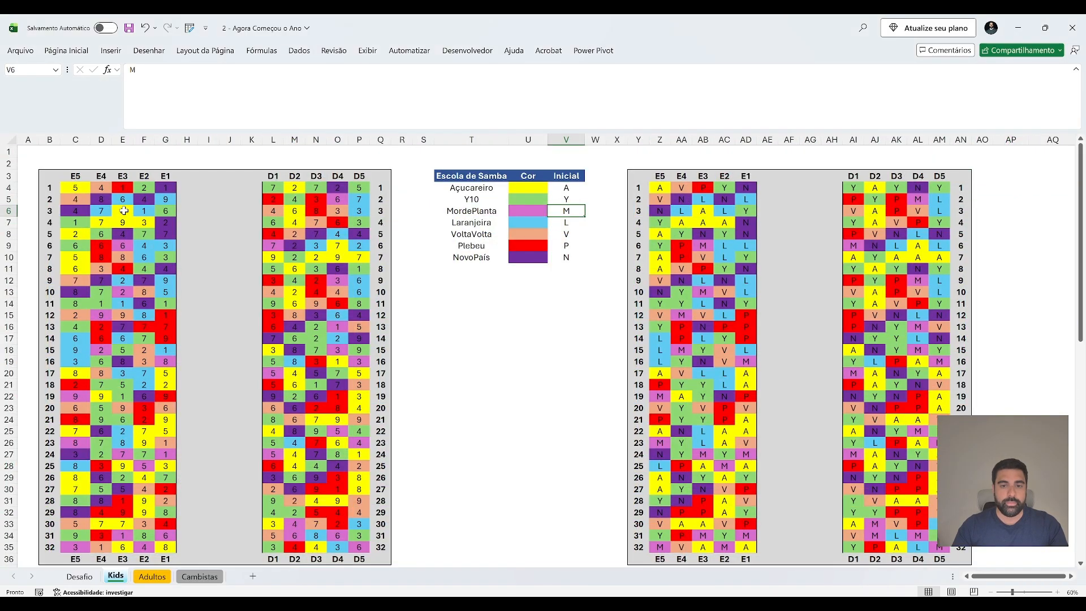
pyautogui.hotkey('ctrl', 'pagedown')
pyautogui.hotkey('ctrl', 'f')
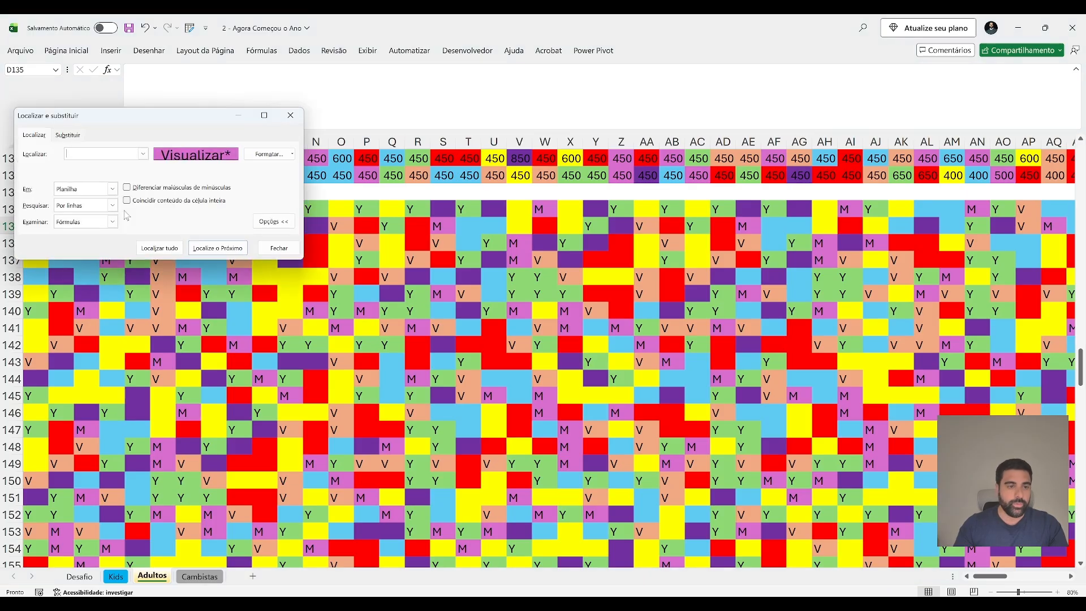
pyautogui.click(292, 154)
pyautogui.click(295, 187)
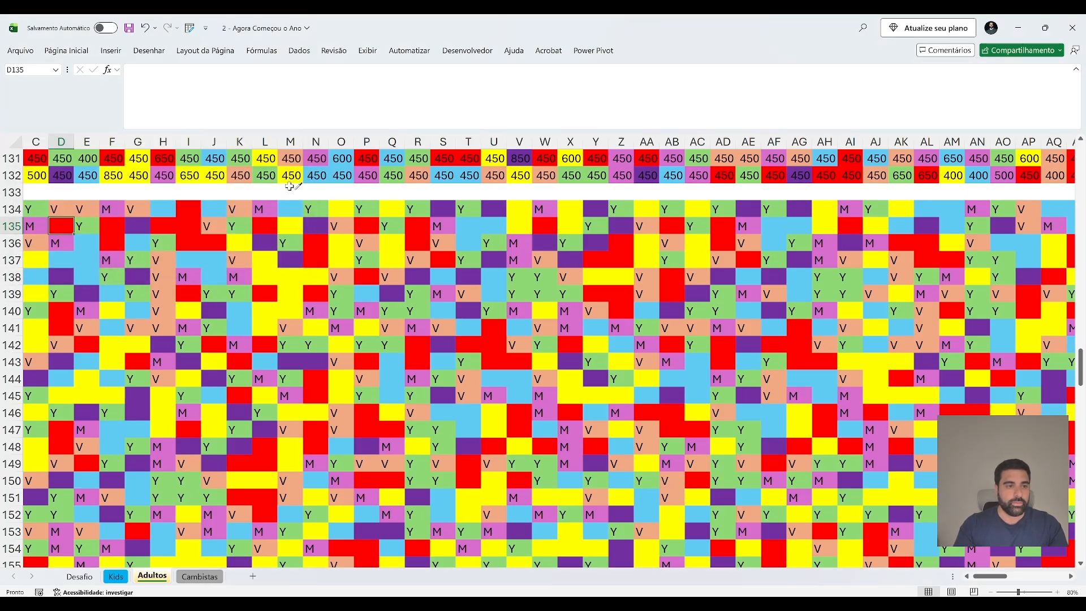
pyautogui.click(63, 225)
pyautogui.click(67, 89)
pyautogui.click(68, 123)
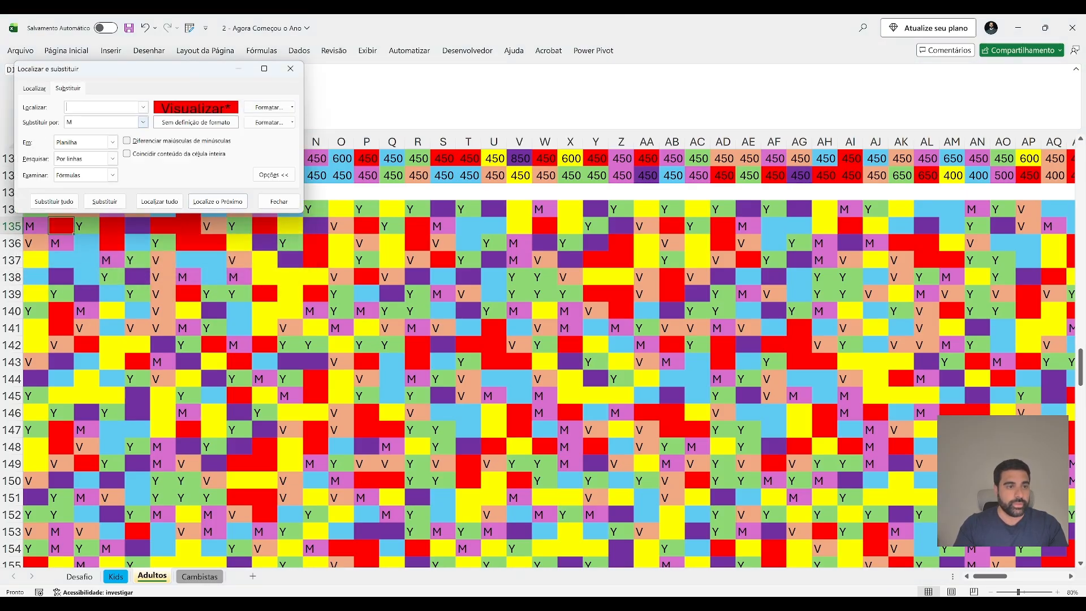
pyautogui.write('M')
# Replace all red-filled cells within the cores range with P.
pyautogui.moveTo(73, 77); pyautogui.dragTo(75, 94)
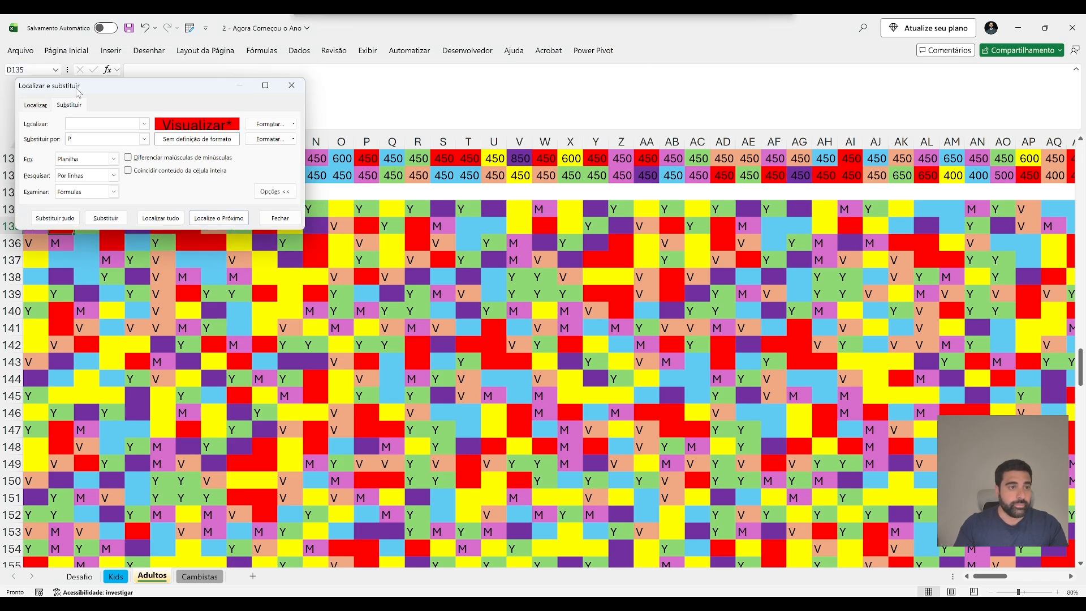
pyautogui.click(56, 70)
pyautogui.click(47, 121)
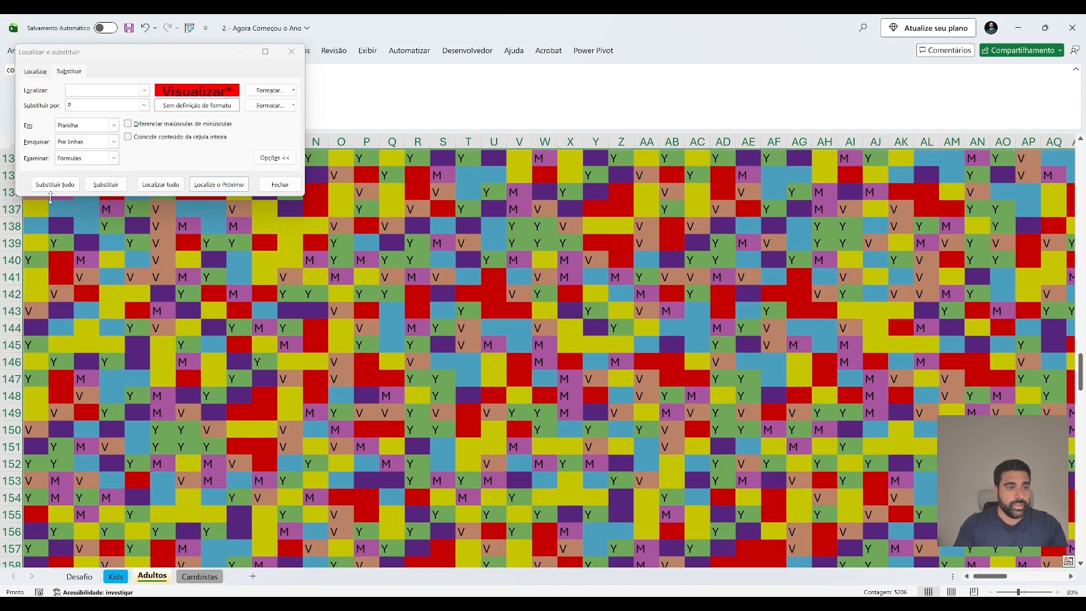
pyautogui.click(54, 184)
pyautogui.click(231, 150)
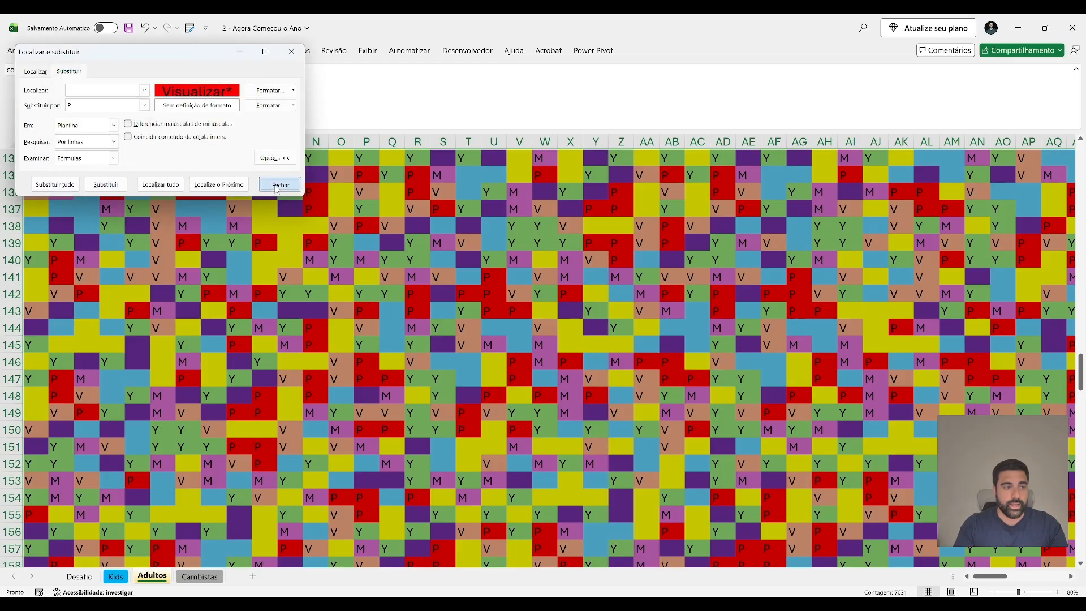
pyautogui.press('Escape')
# Check the light blue initial in the Kids legend and set the search format to that of Adultos cell E136.
pyautogui.hotkey('ctrl', 'pageup')
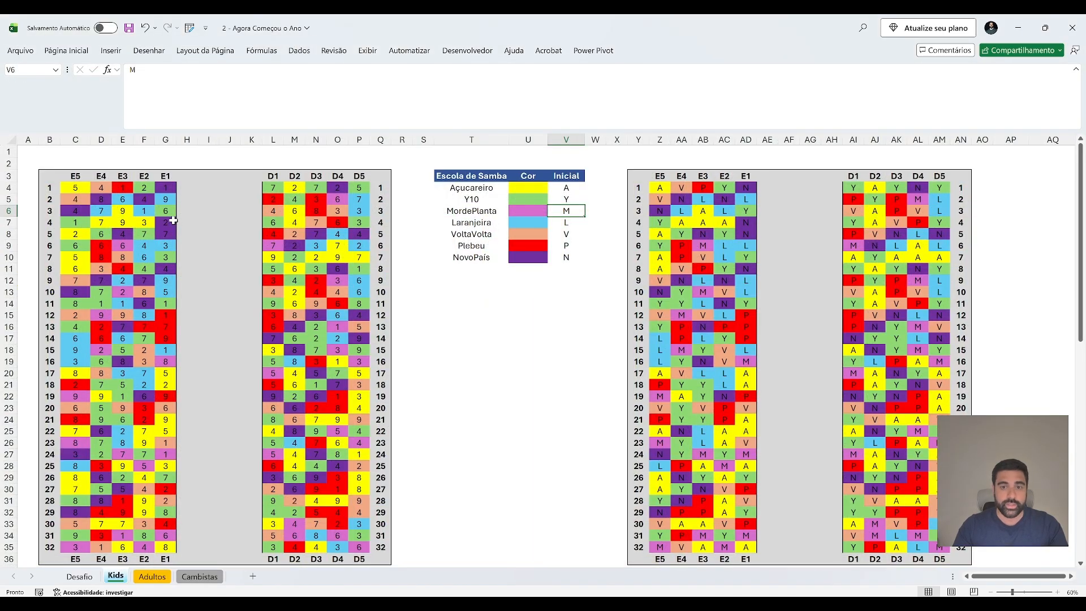
pyautogui.hotkey('ctrl', 'pagedown')
pyautogui.click(97, 344)
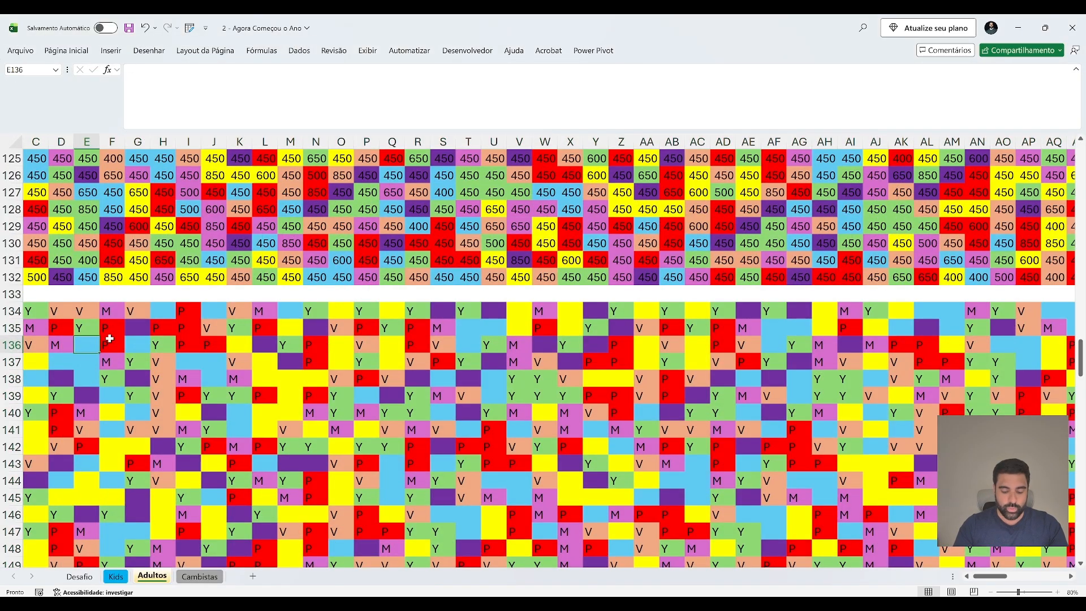
pyautogui.hotkey('ctrl', 'l')
pyautogui.click(293, 103)
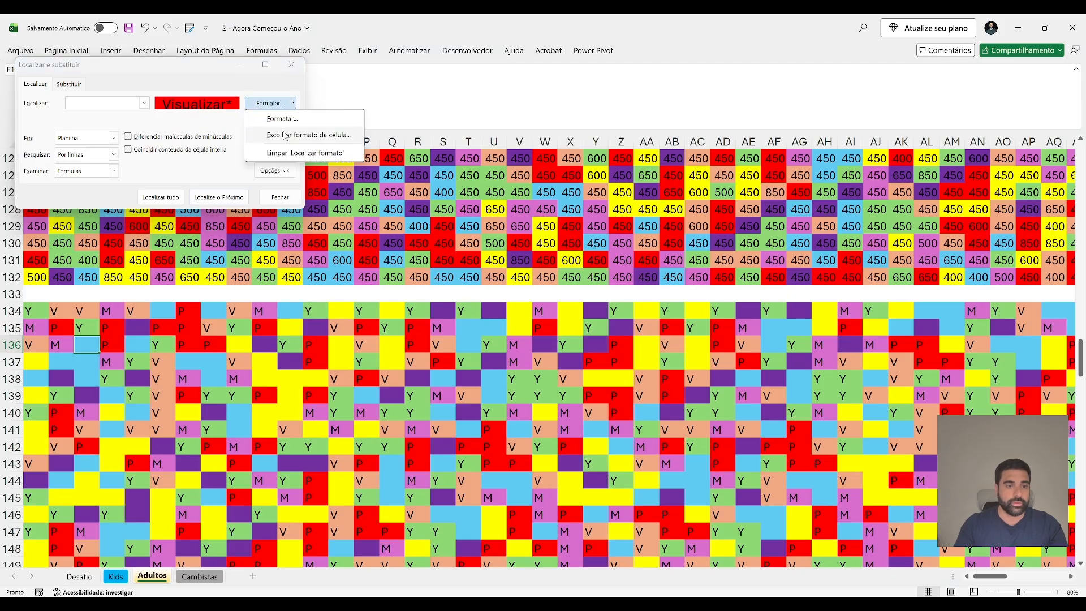
pyautogui.click(285, 135)
pyautogui.click(88, 344)
pyautogui.click(70, 83)
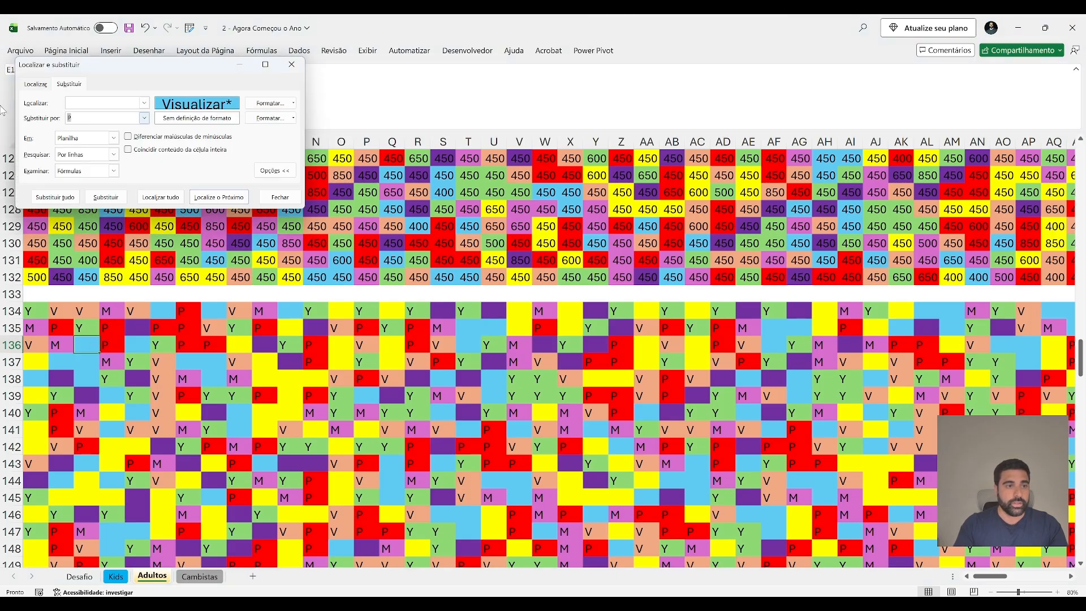
# Replace all light blue-filled cells within the cores range with L.
pyautogui.moveTo(64, 75); pyautogui.dragTo(57, 93)
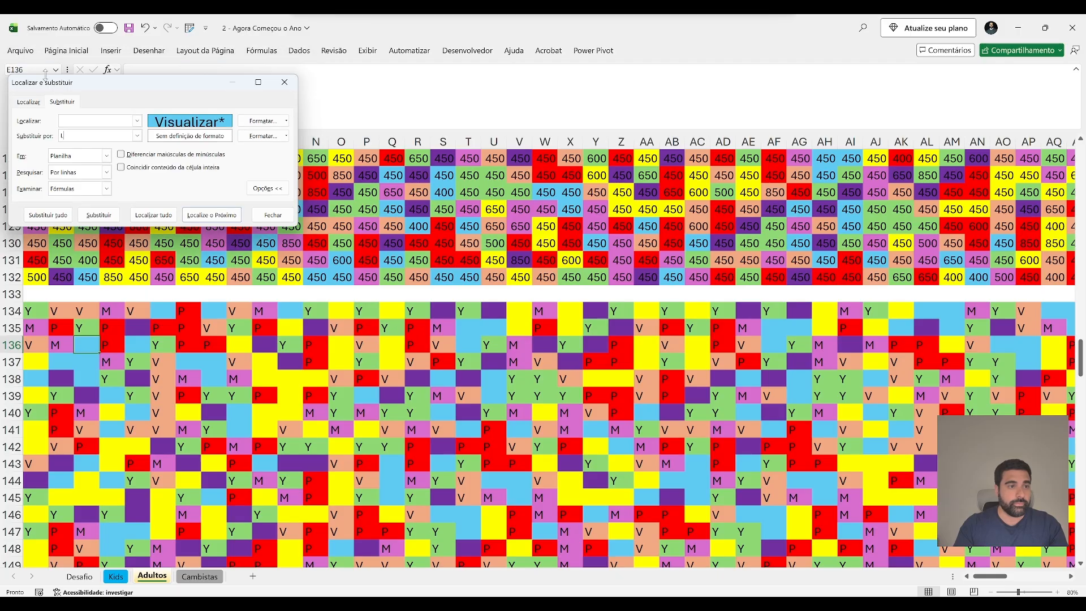
pyautogui.click(56, 69)
pyautogui.click(24, 120)
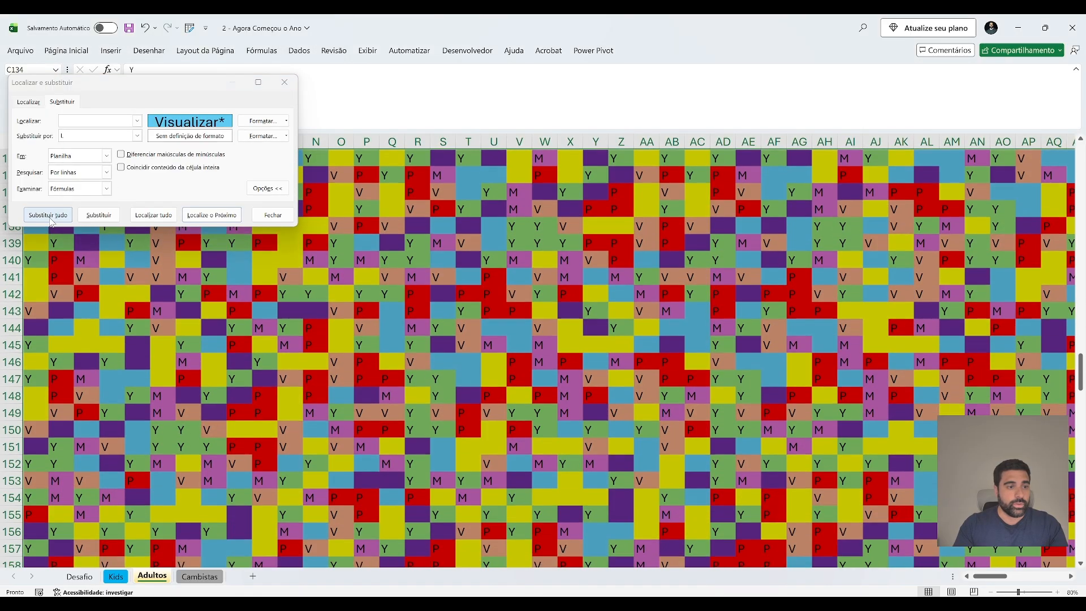
pyautogui.click(48, 215)
pyautogui.click(220, 179)
pyautogui.click(271, 216)
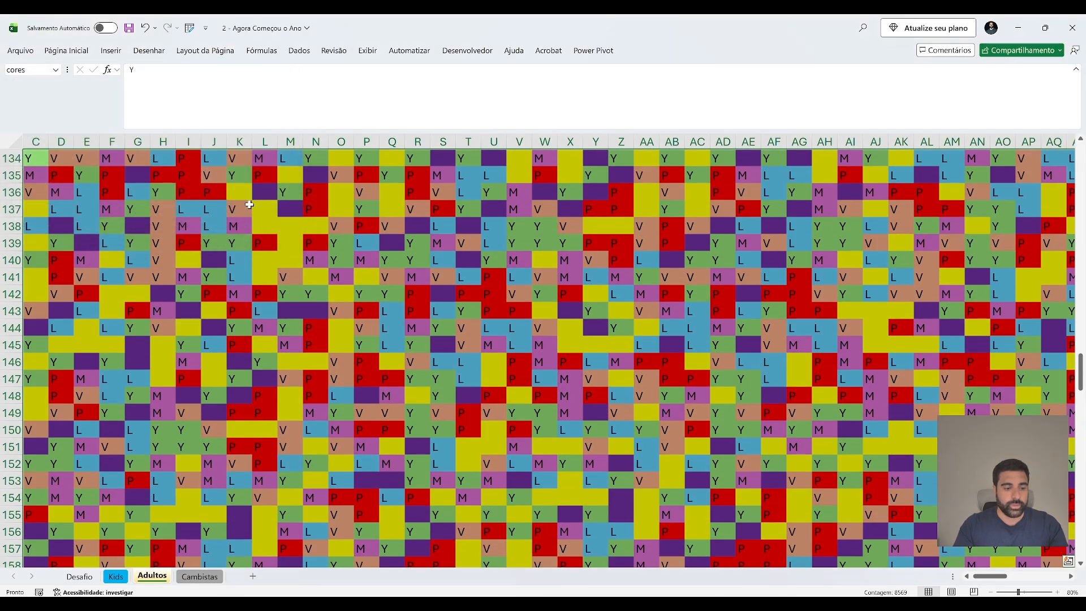
# Select the yellow cell C137 and look up that colour's initial in the Kids sheet legend.
pyautogui.press('Down')
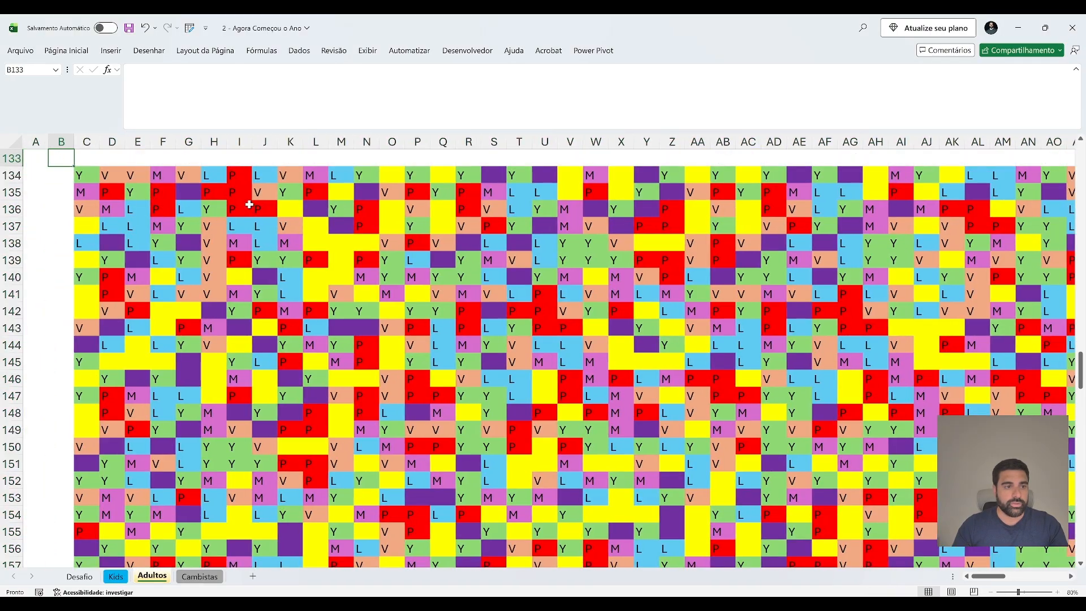
pyautogui.press('Right')
pyautogui.press('Down')
pyautogui.press('Down')
pyautogui.hotkey('ctrl', 'pageup')
pyautogui.hotkey('ctrl', 'pagedown')
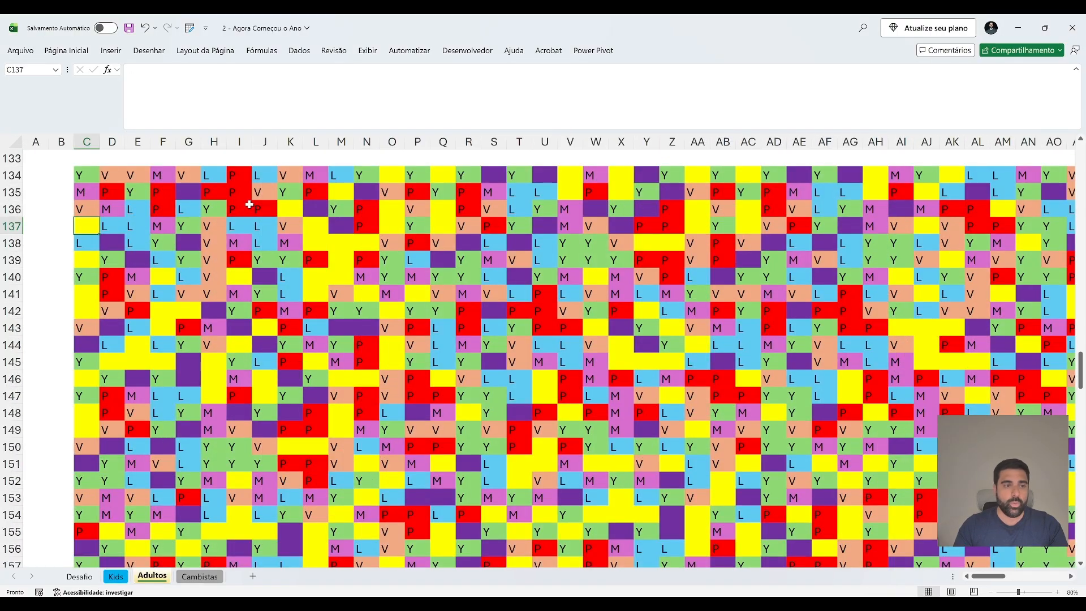
# Set up a replacement that searches for the yellow cell format of C137 and enters A.
pyautogui.hotkey('ctrl', 'f')
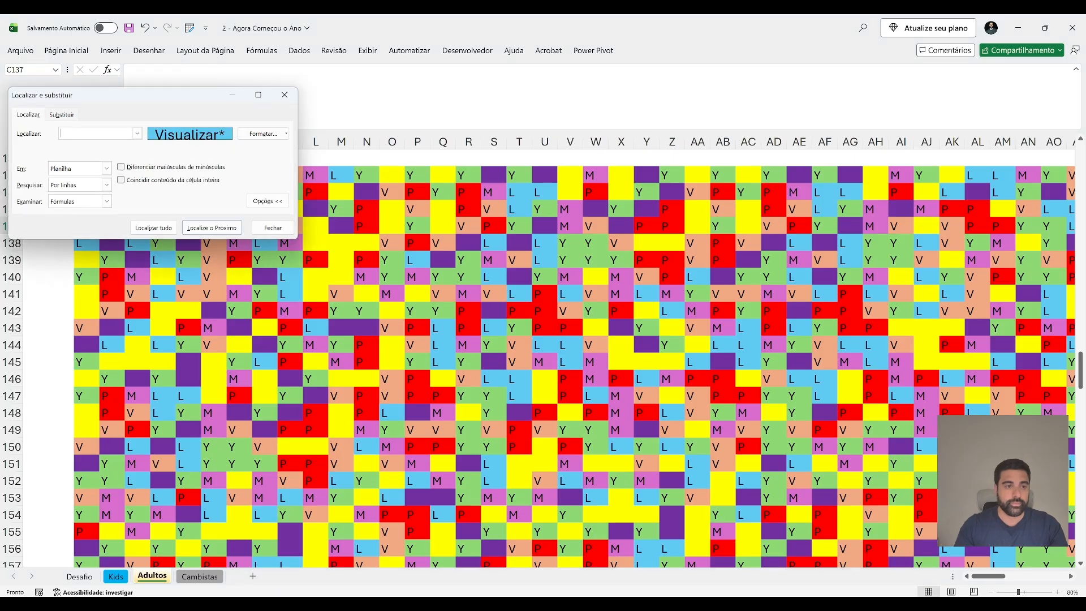
pyautogui.click(287, 133)
pyautogui.click(275, 151)
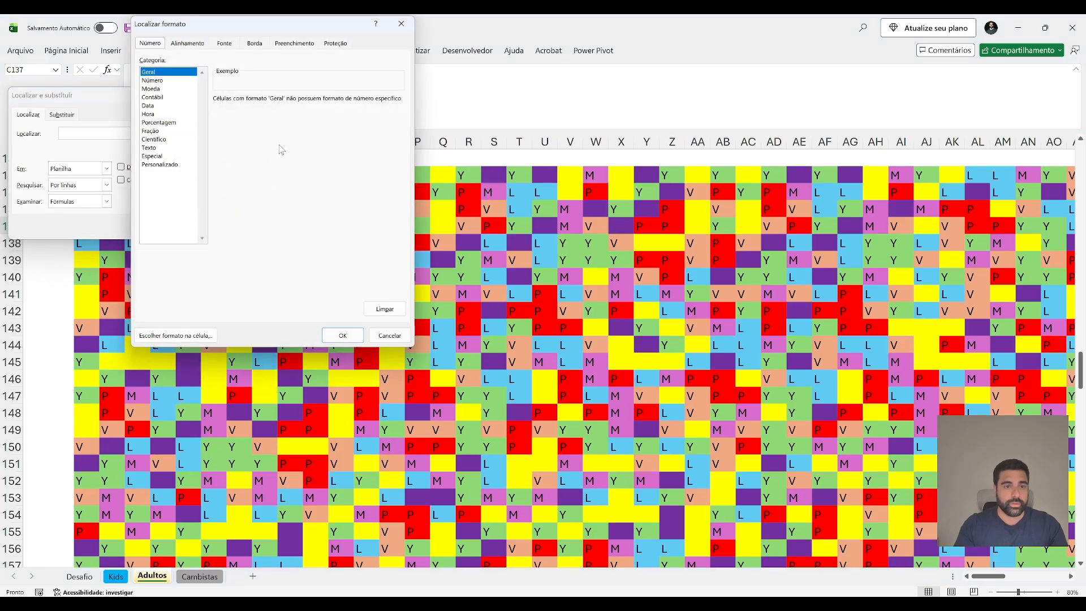
pyautogui.press('Escape')
pyautogui.click(287, 134)
pyautogui.click(301, 165)
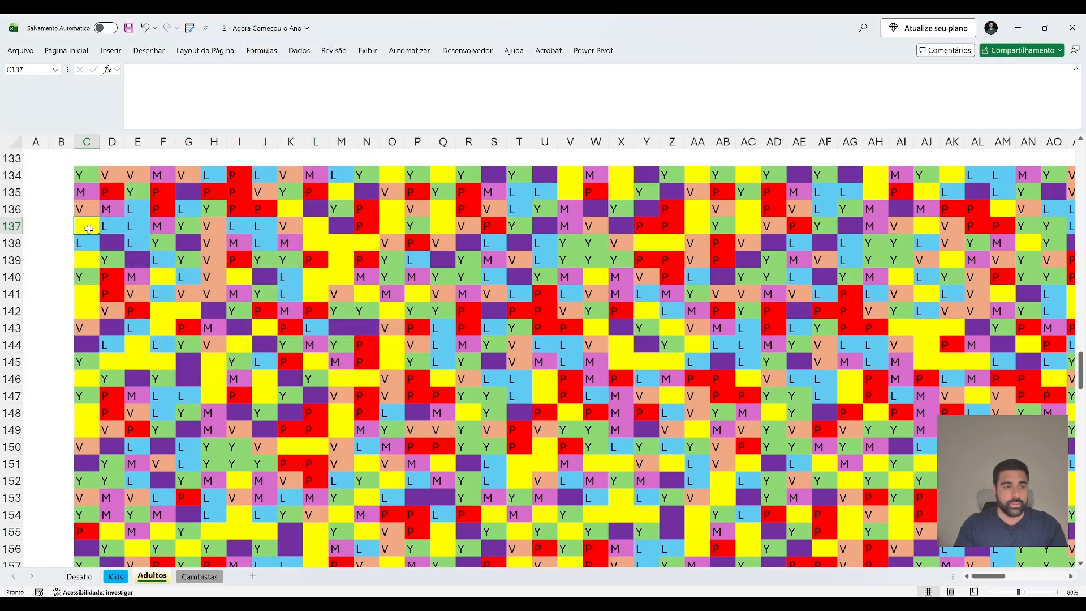
pyautogui.click(86, 227)
pyautogui.click(62, 88)
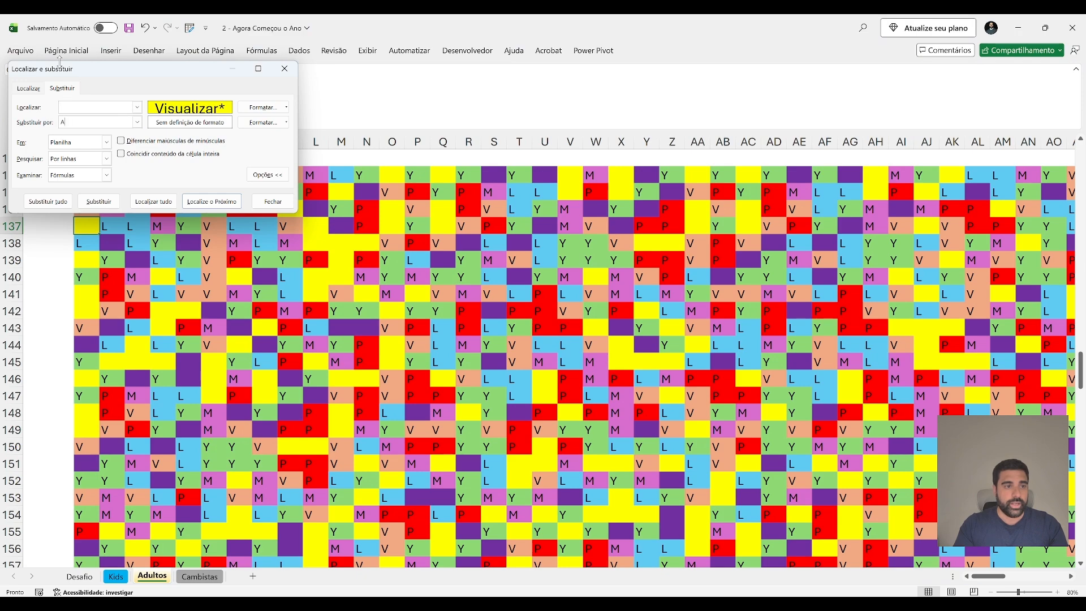
# Replace all yellow-filled cells within the cores range with A.
pyautogui.moveTo(79, 69); pyautogui.dragTo(73, 94)
pyautogui.click(57, 70)
pyautogui.click(17, 121)
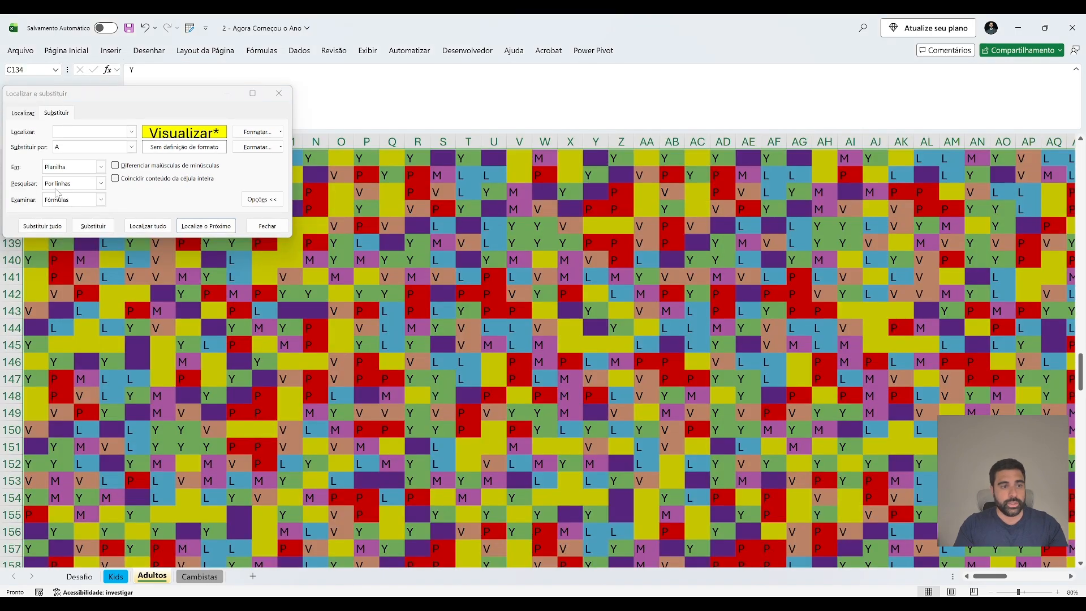
pyautogui.click(43, 226)
pyautogui.click(216, 191)
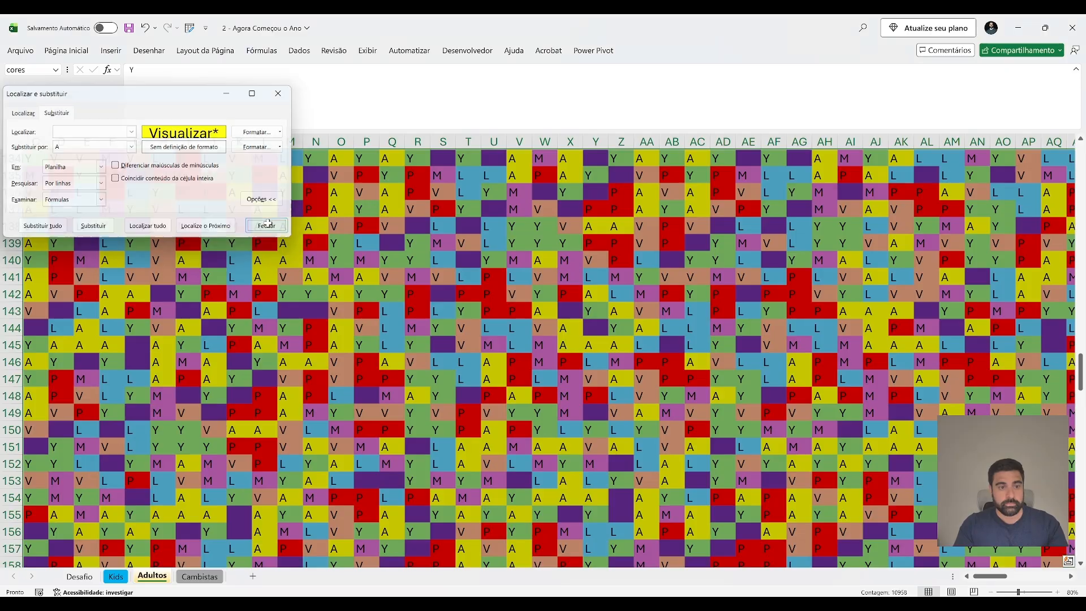
pyautogui.click(267, 226)
# Look up the purple initial in the Kids legend and set the search format to that of Adultos cell G135.
pyautogui.click(137, 175)
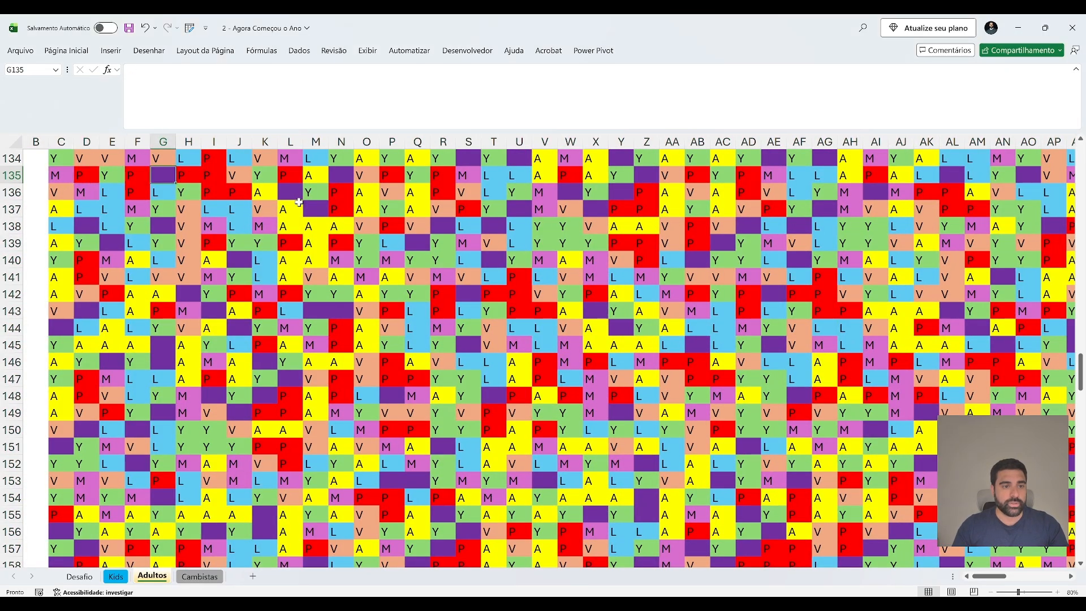
pyautogui.hotkey('ctrl', 'pageup')
pyautogui.hotkey('ctrl', 'pagedown')
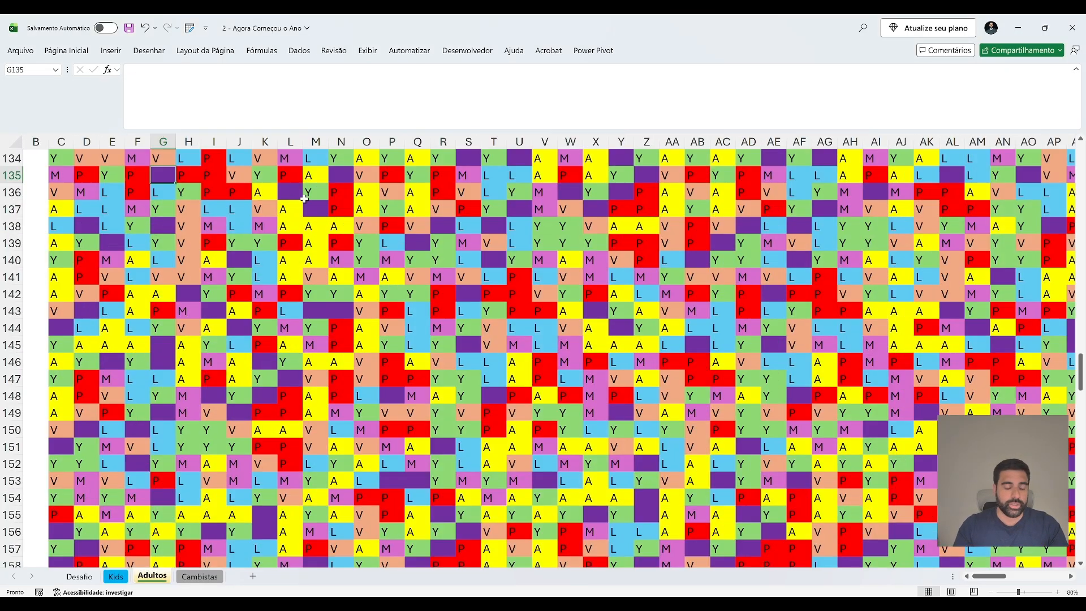
pyautogui.hotkey('ctrl', 'l')
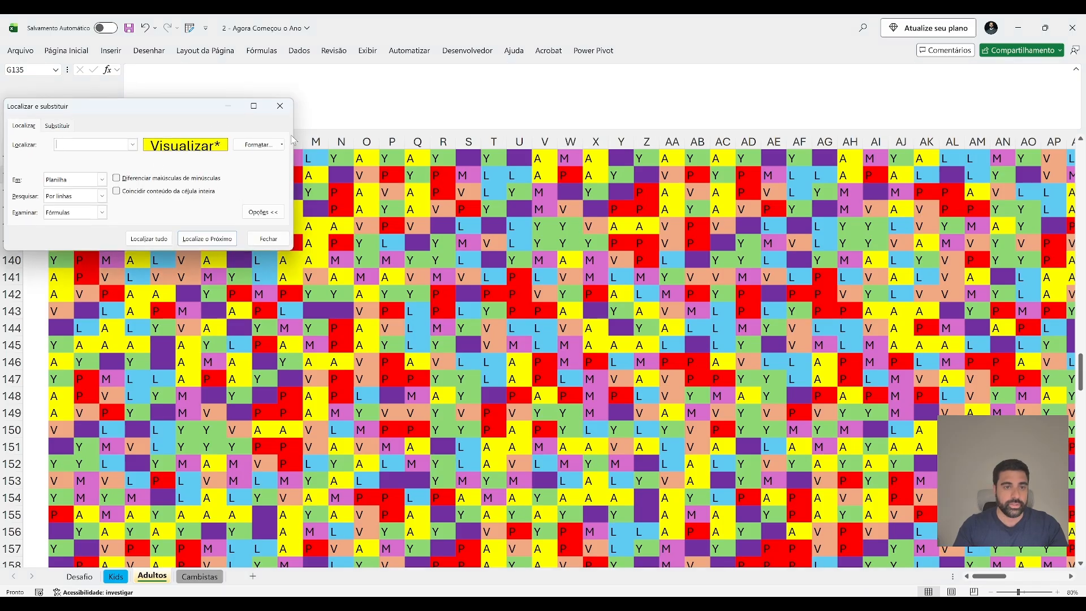
pyautogui.click(282, 145)
pyautogui.click(266, 177)
pyautogui.click(170, 179)
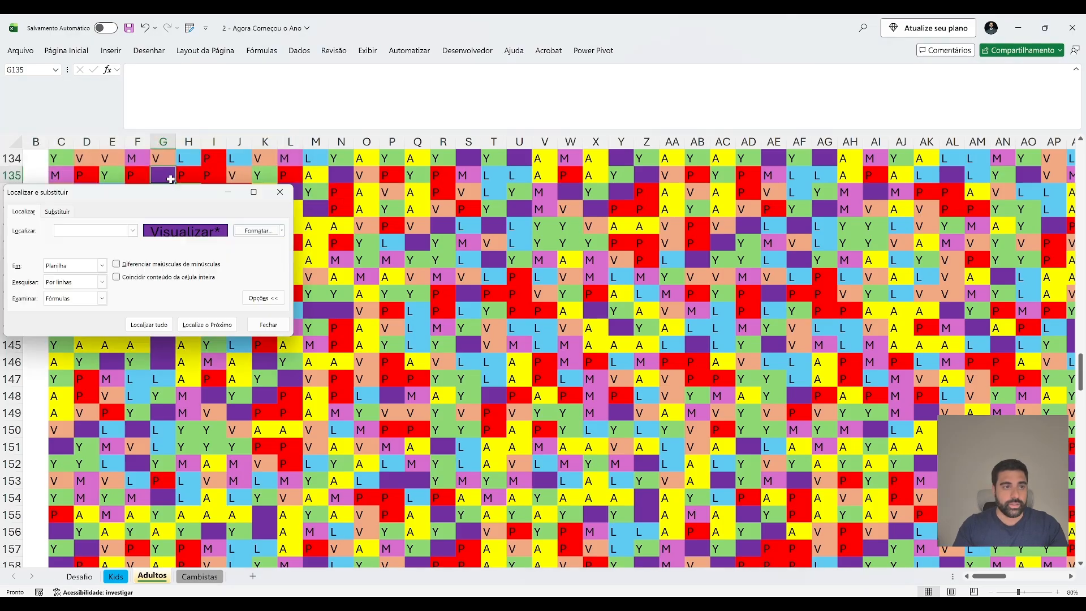
# Replace all purple-filled cells within the cores range with N and check the top-left part of the filled map.
pyautogui.click(55, 70)
pyautogui.click(35, 113)
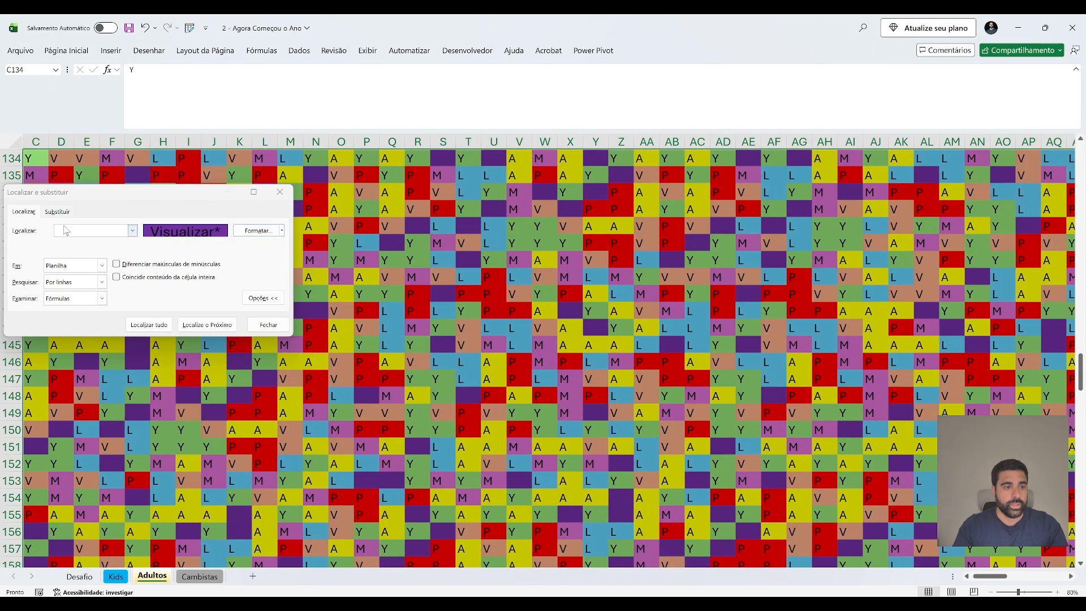
pyautogui.click(57, 212)
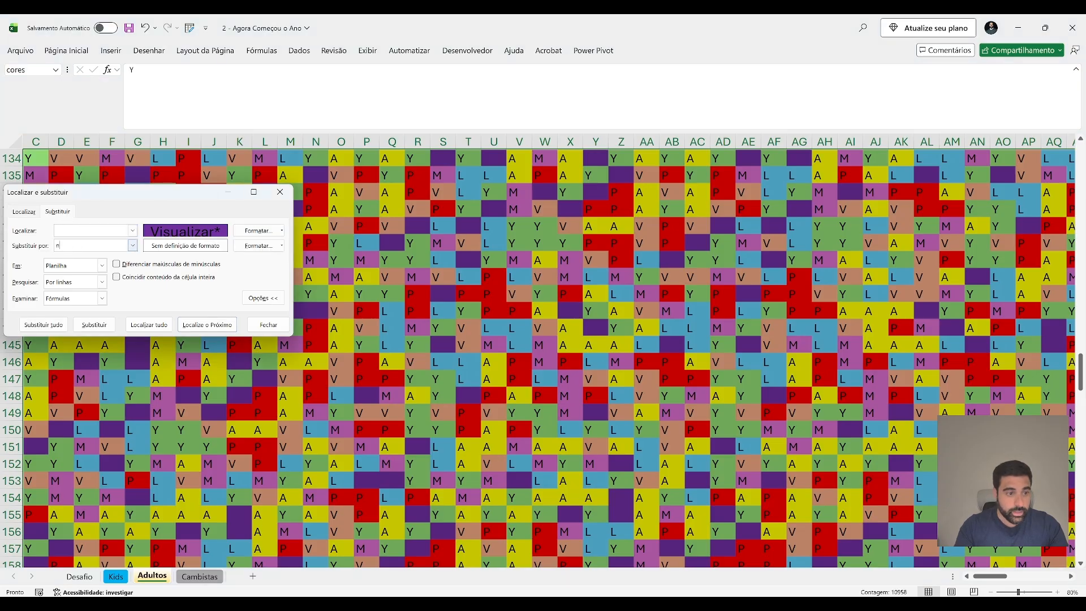
pyautogui.click(43, 325)
pyautogui.click(213, 286)
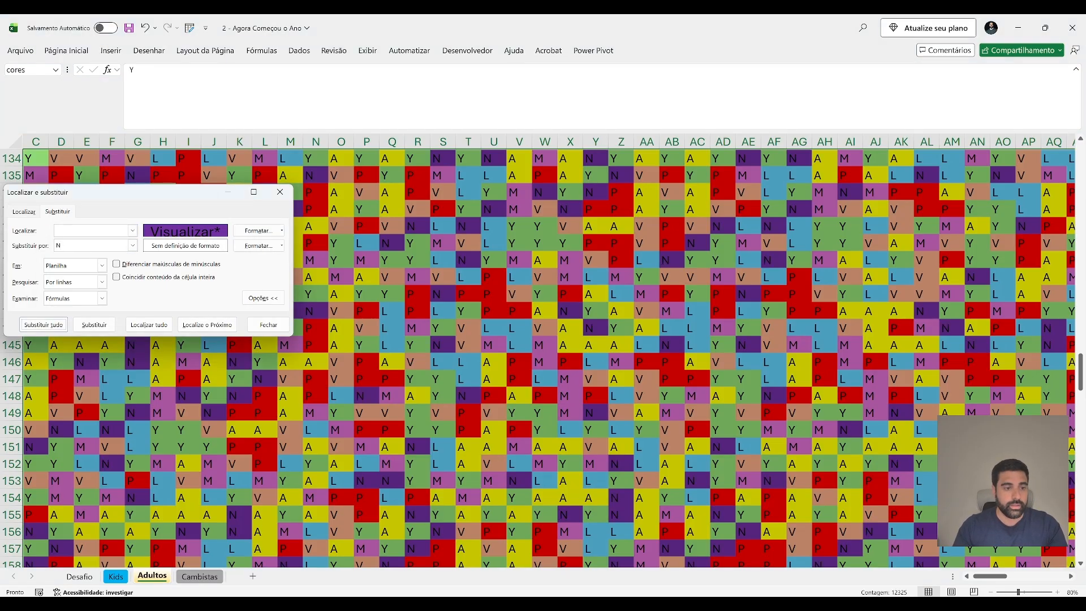
pyautogui.click(269, 325)
pyautogui.hscroll(-2, 260, 312)
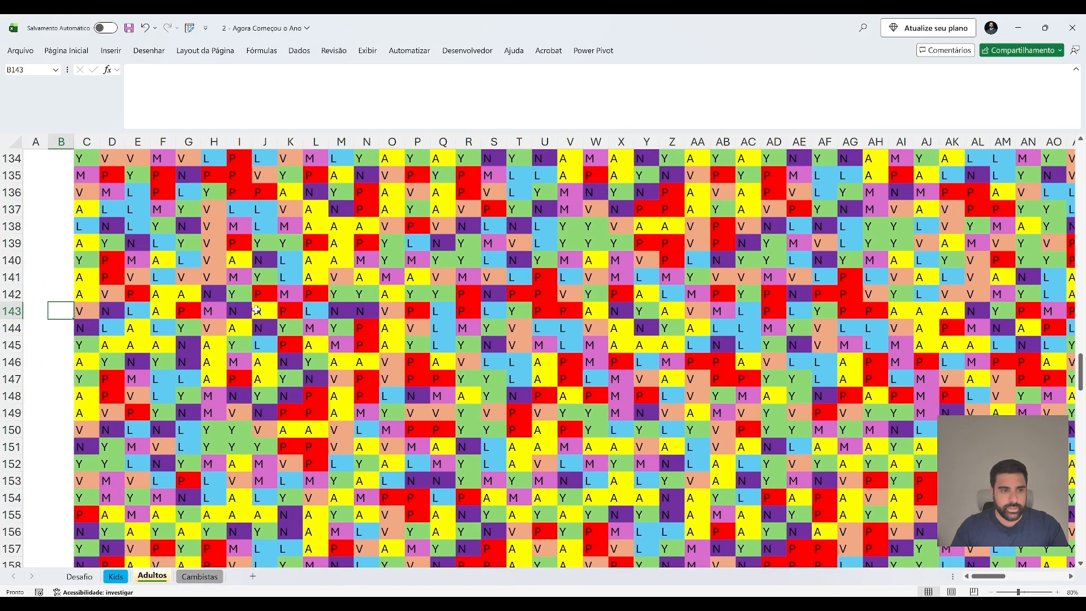
pyautogui.scroll(1, 256, 310)
pyautogui.hscroll(1, 256, 309)
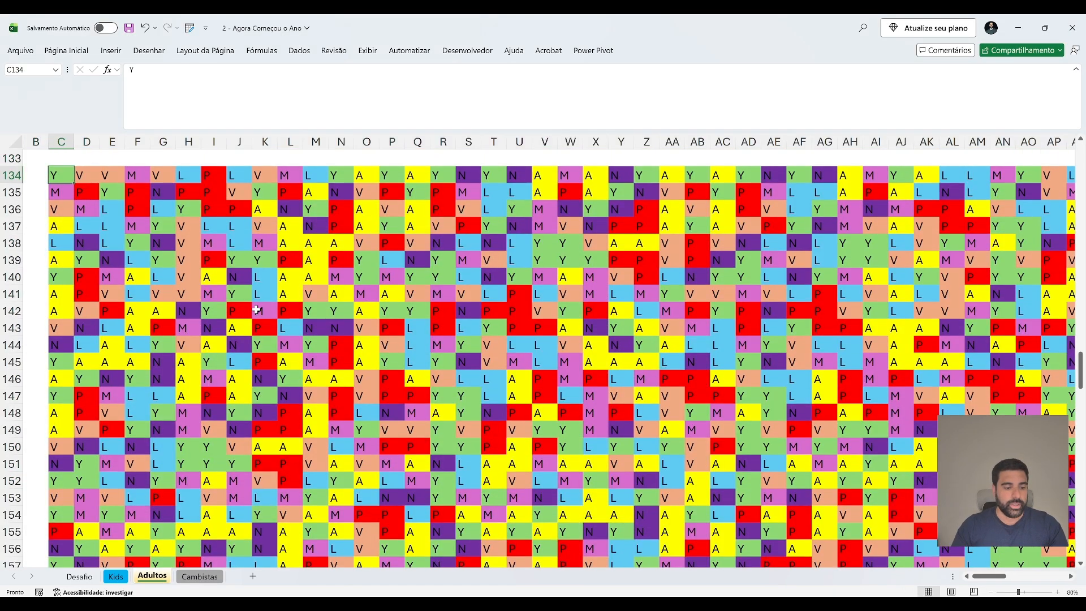
# Review the Nível 7 example and questions on the Desafio sheet, along with the Nível 6 formula in E239.
pyautogui.hotkey('ctrl', 'pageup')
pyautogui.hotkey('ctrl', 'pageup')
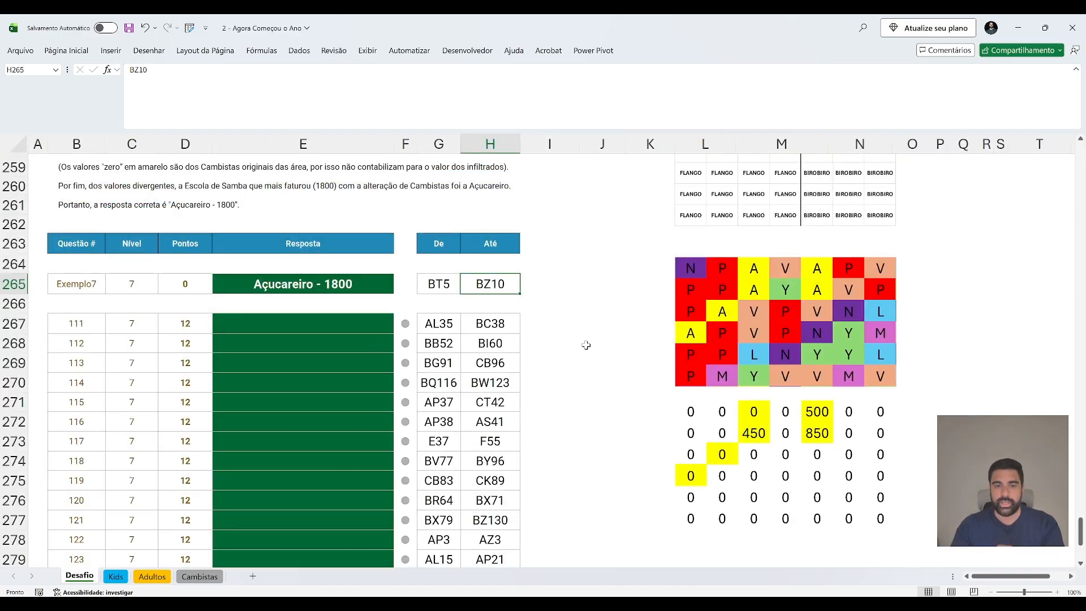
pyautogui.scroll(-1, 432, 283)
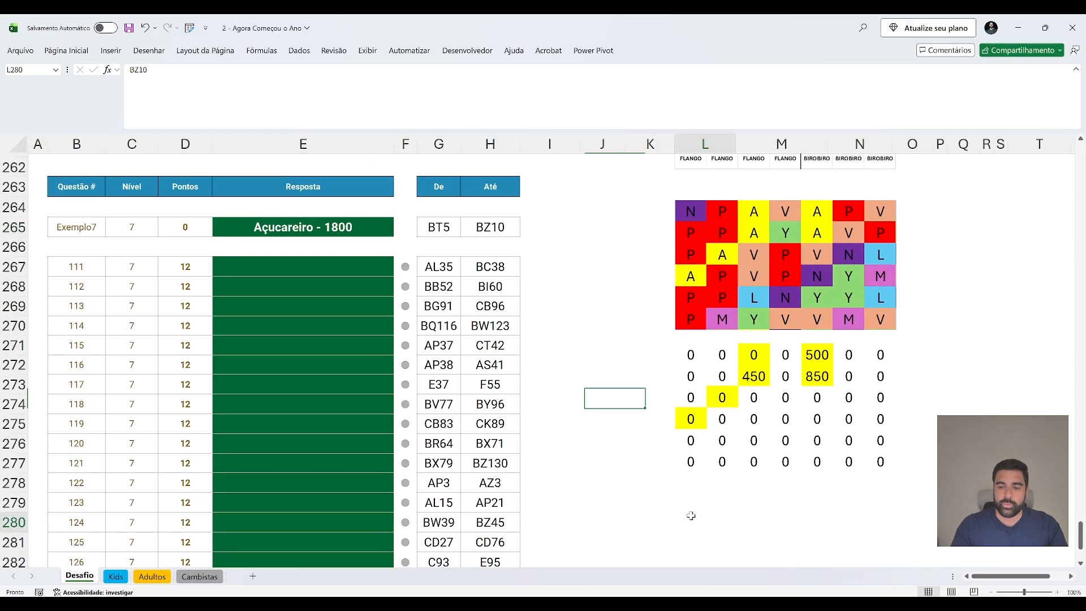
pyautogui.click(696, 525)
pyautogui.scroll(4, 103, 334)
pyautogui.scroll(5, 103, 334)
pyautogui.click(286, 240)
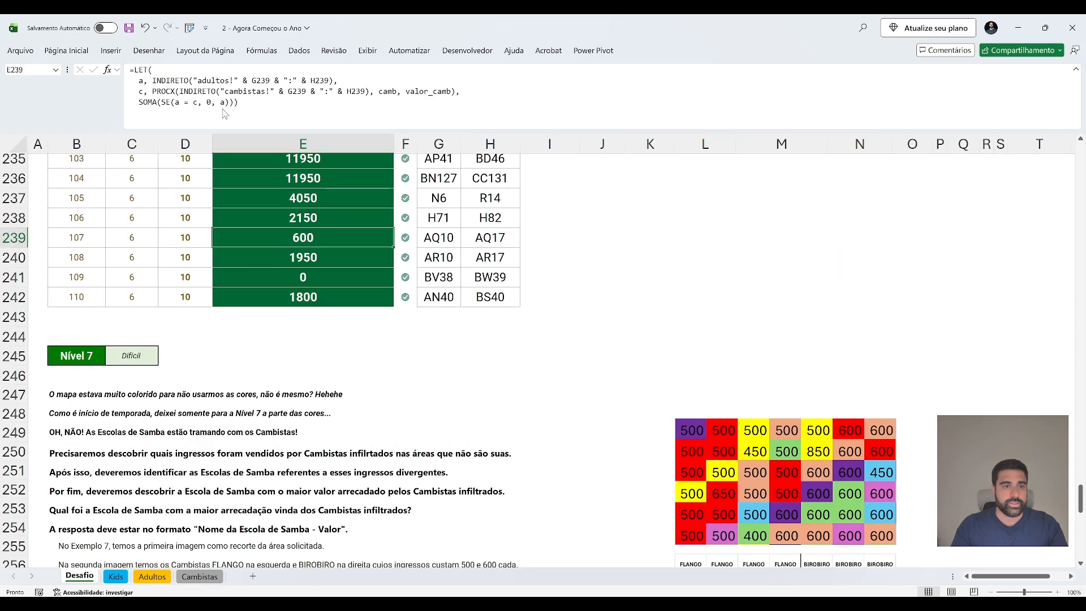
pyautogui.press('F2')
pyautogui.press('Escape')
pyautogui.scroll(-13, 681, 295)
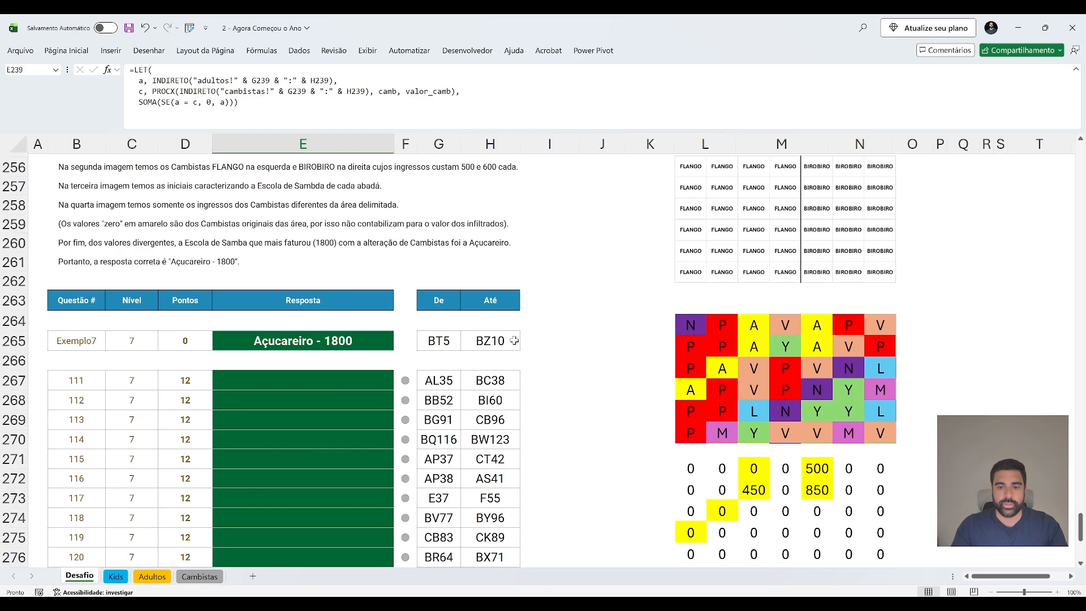
# Enter the Nível 6 LET formula in cell L279 with its a and c variables, leaving out the final SOMA line.
pyautogui.click(682, 296)
pyautogui.click(699, 274)
pyautogui.scroll(4, 699, 274)
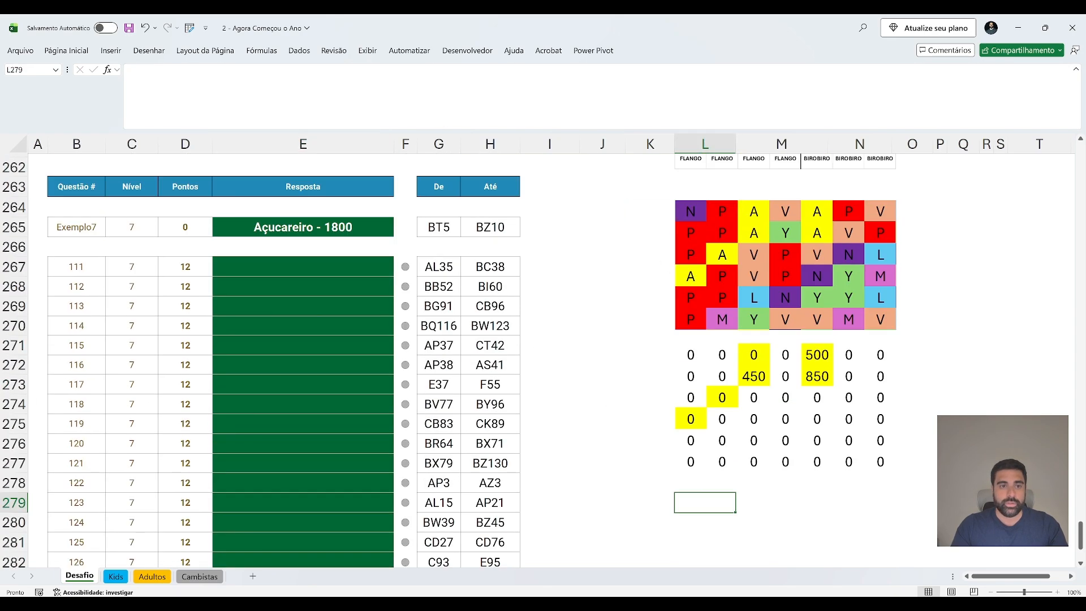
pyautogui.click(340, 97)
pyautogui.write('=LET(   a, INDIRETO("adultos!" & G239 & ":" & H239),   c, PROCX(INDIRETO("cambistas!" & G239 & ":" & H239), camb, valor_camb),')
# Point both INDIRETO expressions in the L279 formula to the Exemplo7 range limits in G265 and H265.
pyautogui.doubleClick(260, 80)
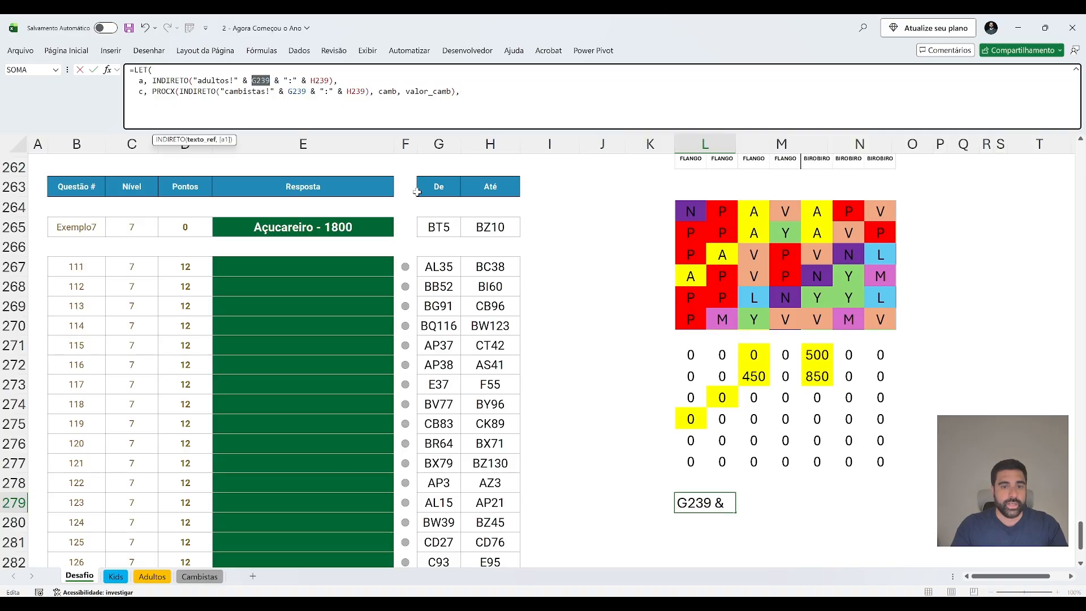
pyautogui.click(439, 226)
pyautogui.doubleClick(320, 80)
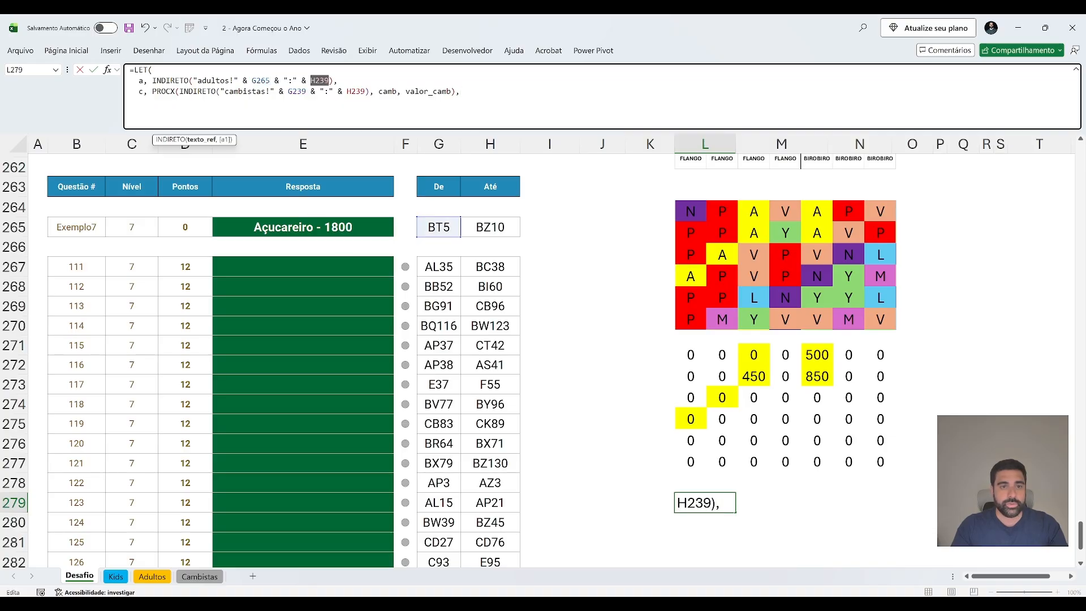
pyautogui.click(490, 227)
pyautogui.doubleClick(356, 91)
pyautogui.click(489, 227)
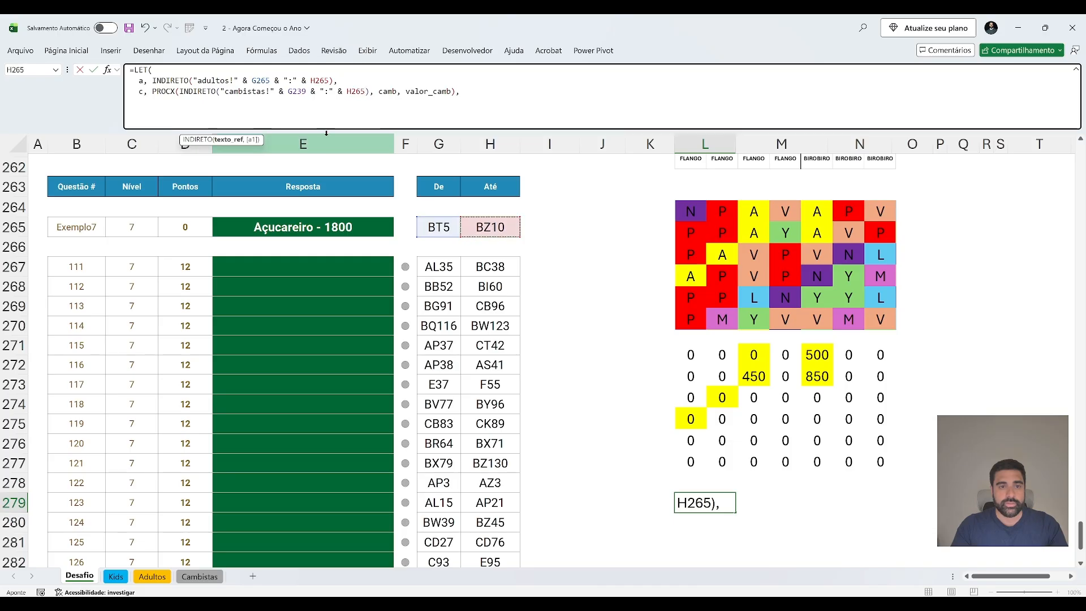
pyautogui.doubleClick(297, 91)
pyautogui.click(439, 227)
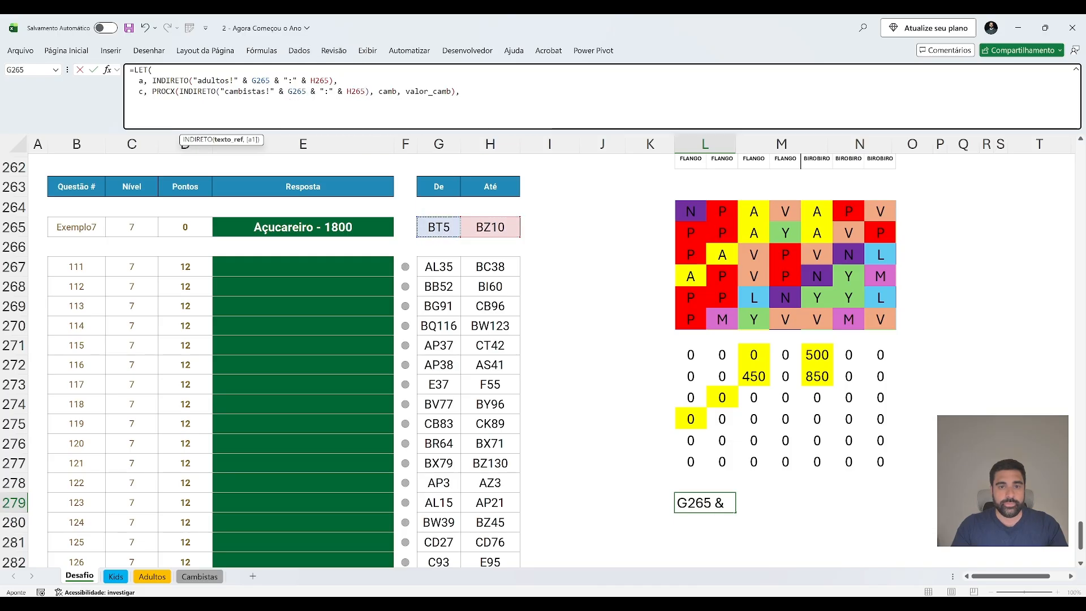
# Finish the L279 formula so it returns a, and compare the output with the example's first image.
pyautogui.press('End')
pyautogui.hotkey('alt', 'Return')
pyautogui.write('a')
pyautogui.press('Return')
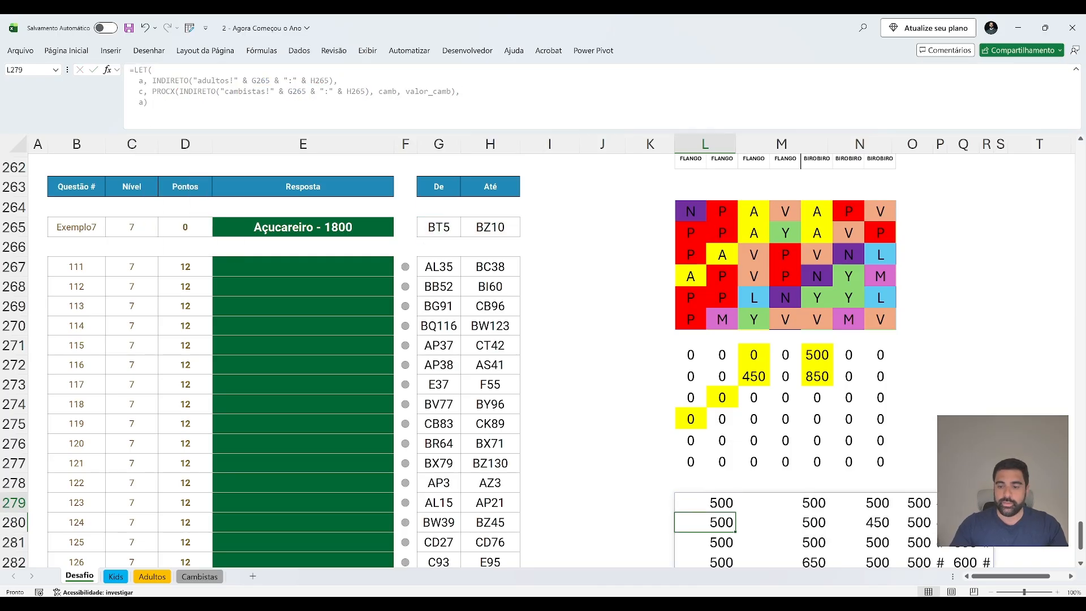
pyautogui.scroll(-1, 543, 340)
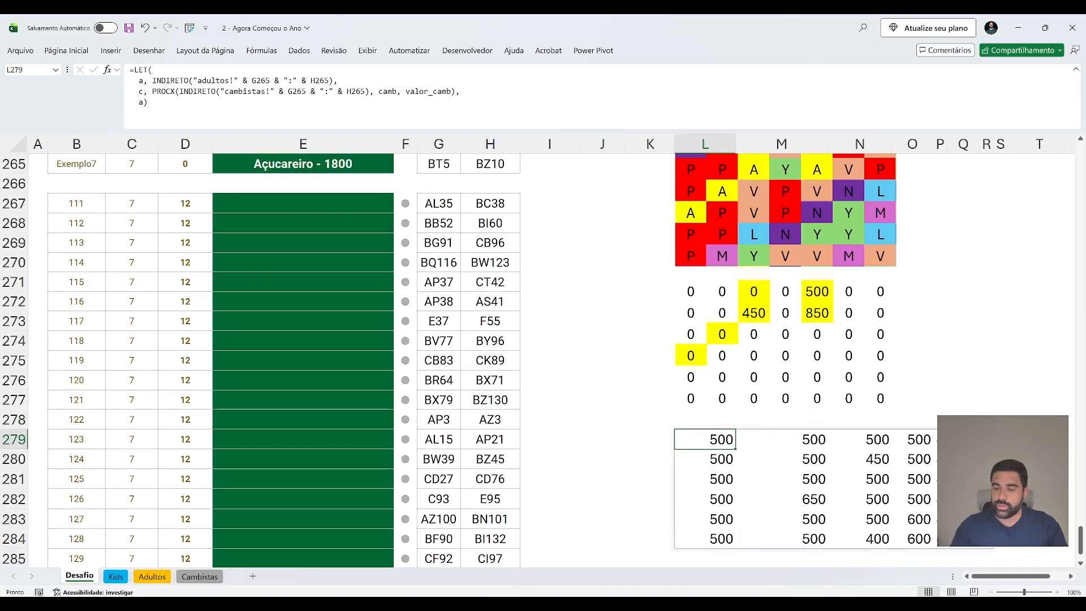
pyautogui.scroll(7, 892, 463)
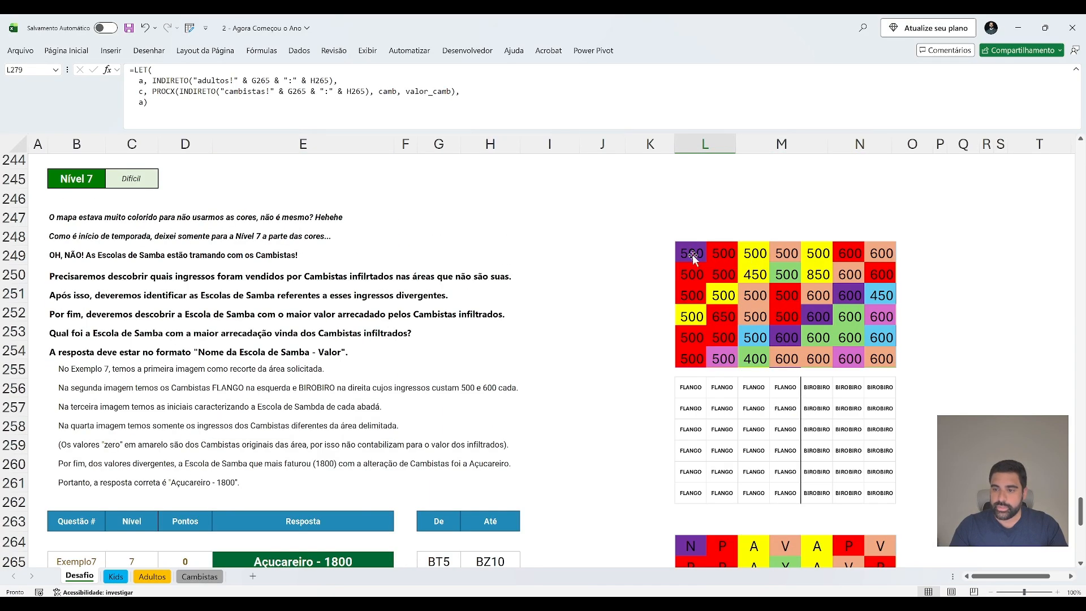
pyautogui.scroll(-9, 718, 318)
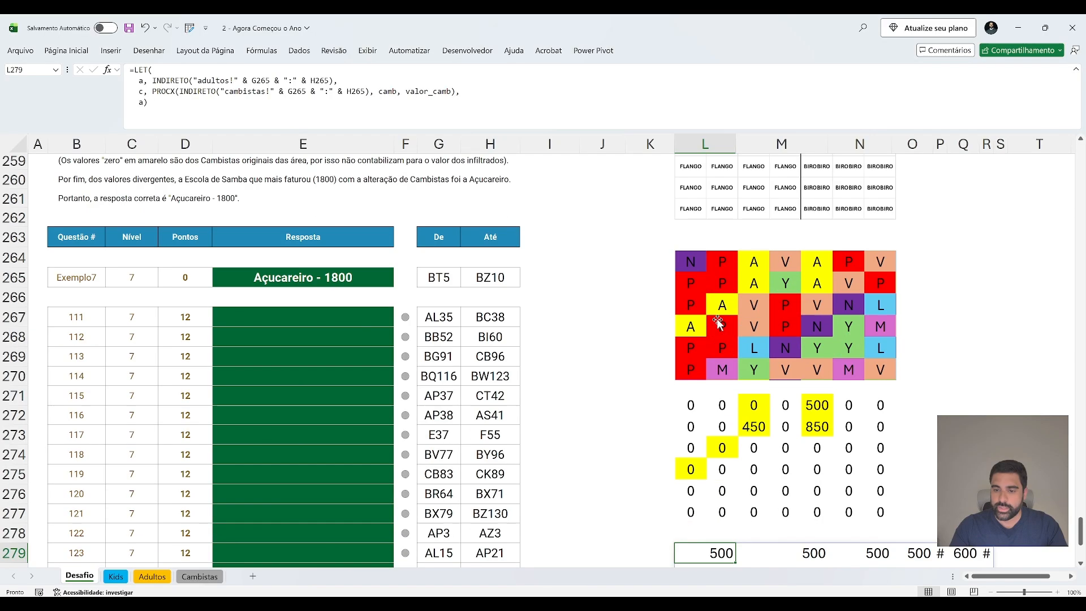
pyautogui.scroll(2, 279, 138)
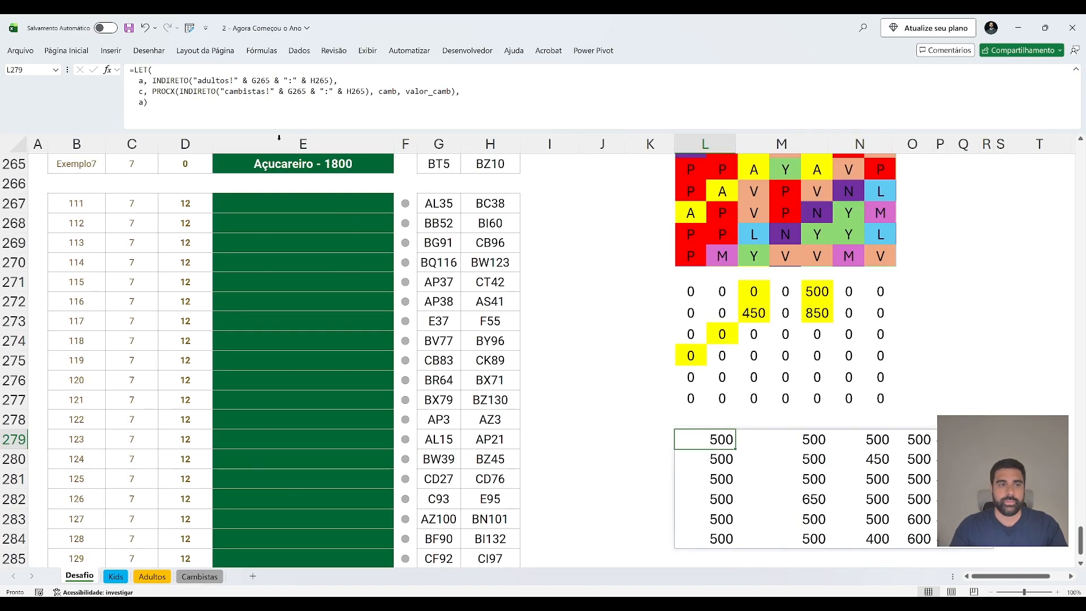
# Change the result returned by the L279 formula to c.
pyautogui.press('F2')
pyautogui.hotkey('shift', 'Left')
pyautogui.hotkey('shift', 'Left')
pyautogui.write('c)')
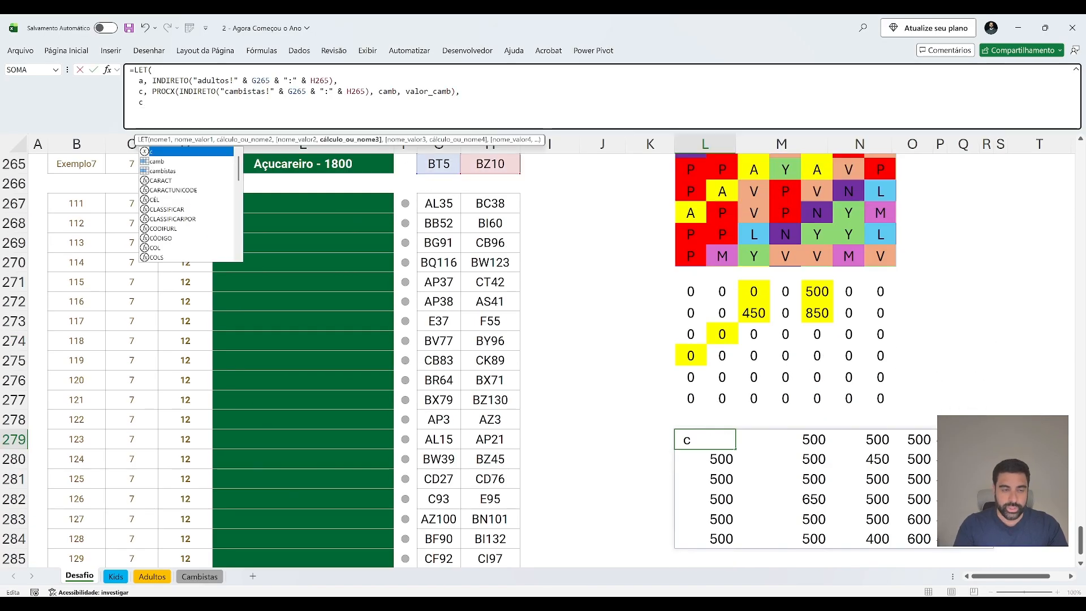
pyautogui.press('Return')
# Examine the spilled cambista ticket prices from L279 against the FLANGO and BIROBIRO image of the example.
pyautogui.press('Up')
pyautogui.press('Up')
pyautogui.press('Down')
pyautogui.hotkey('shift', 'Right')
pyautogui.hotkey('shift', 'Right')
pyautogui.hotkey('shift', 'Right')
pyautogui.hotkey('shift', 'Right')
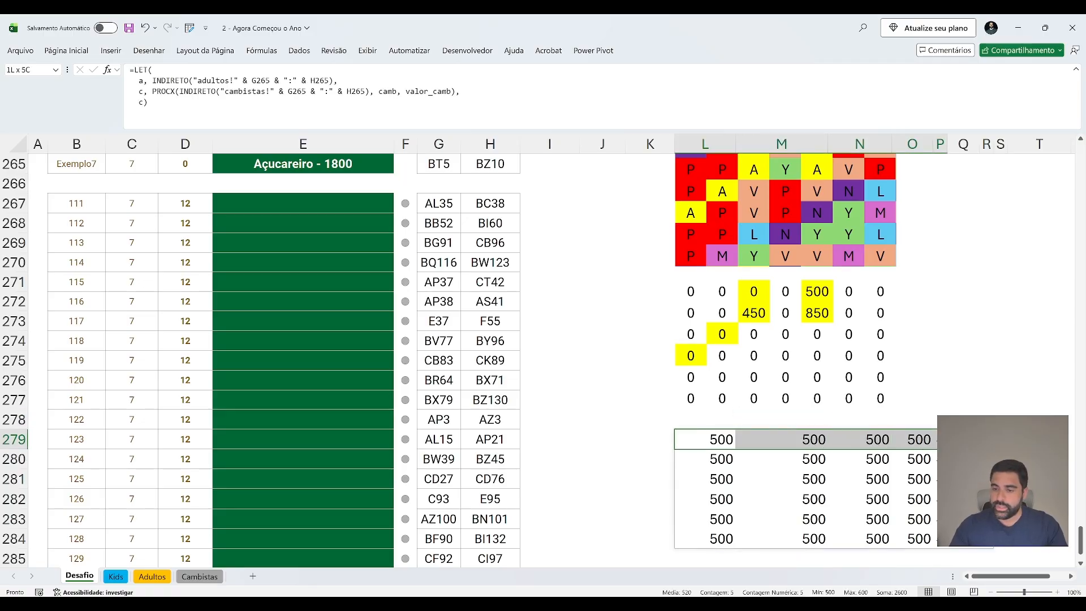
pyautogui.hotkey('shift', 'Left')
pyautogui.hotkey('ctrl', 'shift', 'Down')
pyautogui.scroll(6, 543, 361)
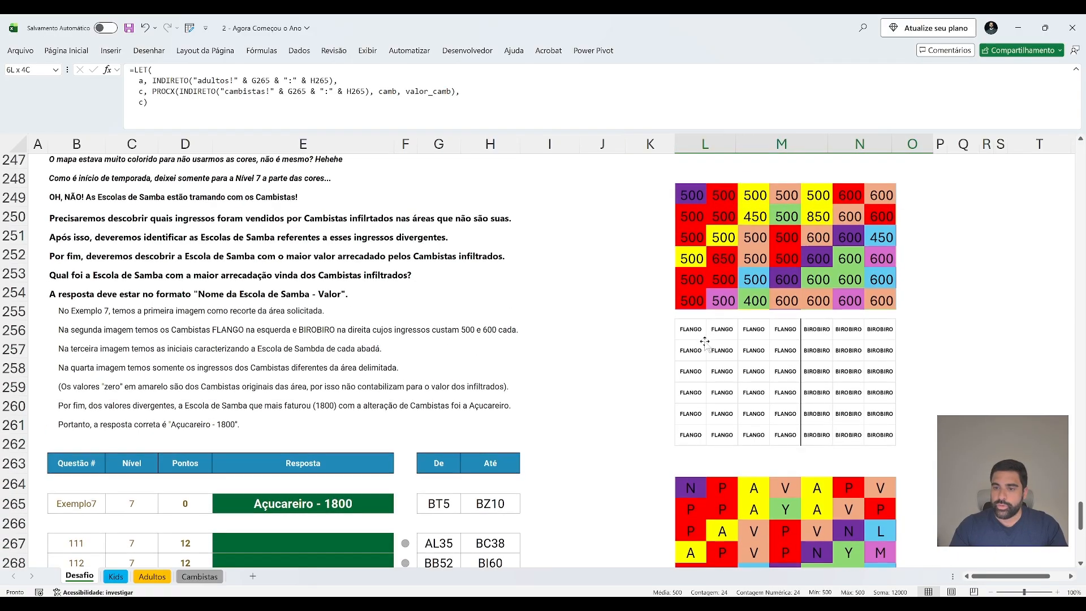
pyautogui.scroll(-6, 543, 360)
# AutoFit the width of the narrow columns from P onward that hold the last spilled values.
pyautogui.moveTo(940, 441); pyautogui.dragTo(986, 539)
pyautogui.press('alt')
pyautogui.press('c')
pyautogui.press('o')
pyautogui.press('t')
pyautogui.press('Up')
pyautogui.press('Down')
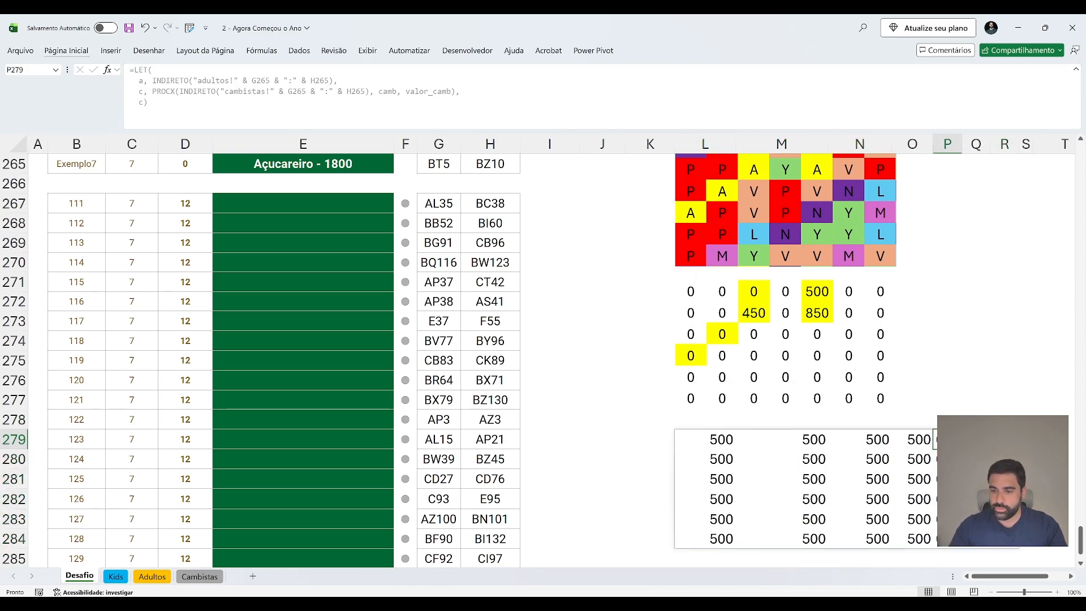
pyautogui.hotkey('ctrl', 'Left')
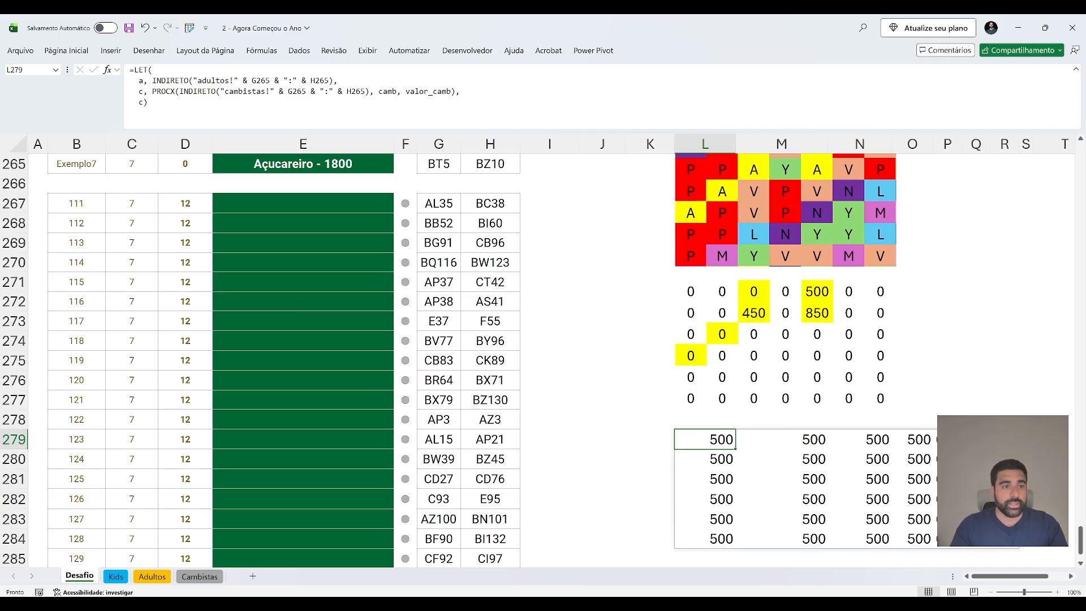
# Replace the returned c in L279 with a new variable e holding INDIRETO("adultos!" & G265 & ":" & H265).
pyautogui.press('F2')
pyautogui.press('BackSpace')
pyautogui.press('BackSpace')
pyautogui.write('e,')
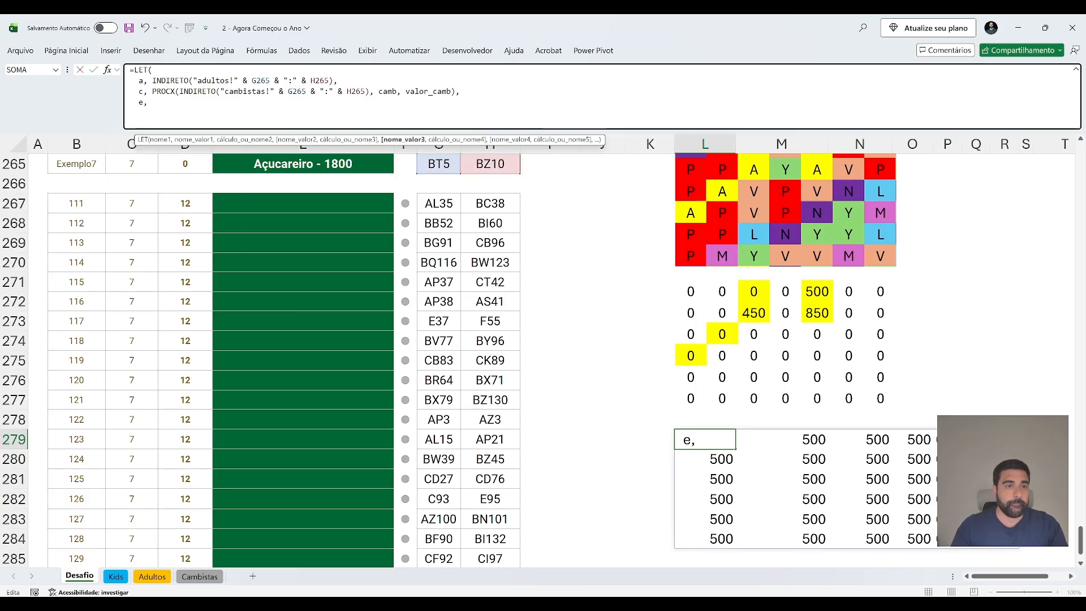
pyautogui.moveTo(152, 80); pyautogui.dragTo(319, 80)
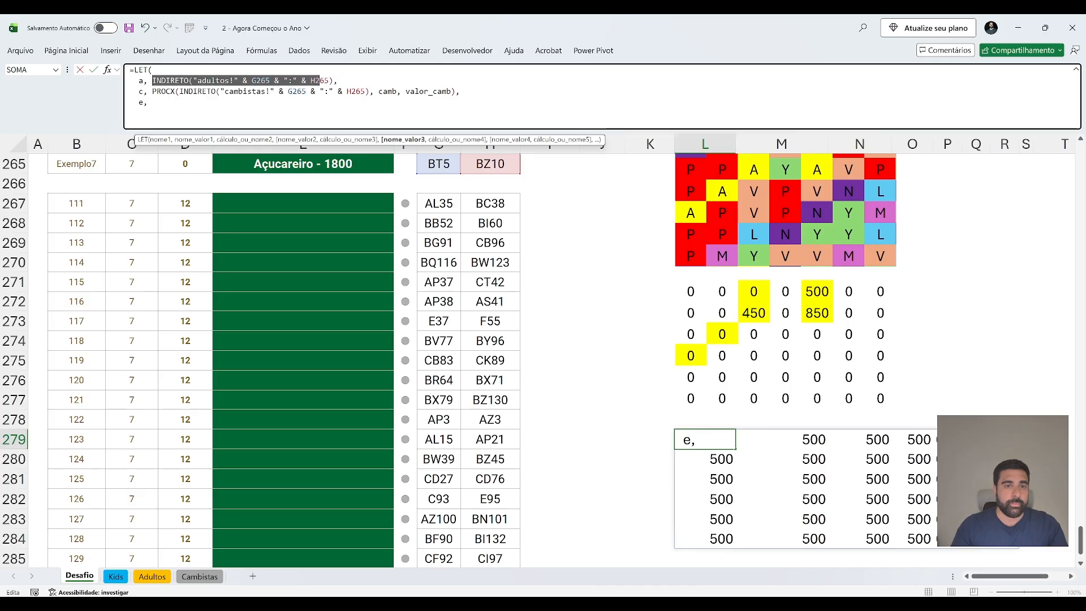
pyautogui.hotkey('ctrl', 'c')
pyautogui.click(155, 103)
pyautogui.hotkey('ctrl', 'v')
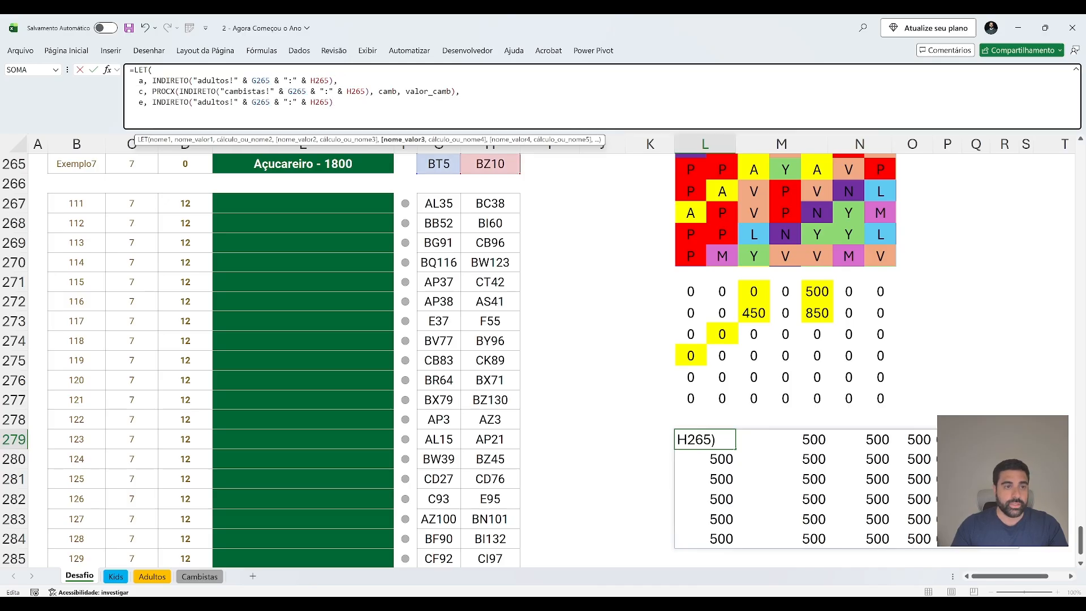
# Wrap variable e's INDIRETO in DESLOC with a 131-row offset and an empty column offset, based on the Adultos initials map.
pyautogui.click(152, 102)
pyautogui.write('desl')
pyautogui.press('Tab')
pyautogui.press('End')
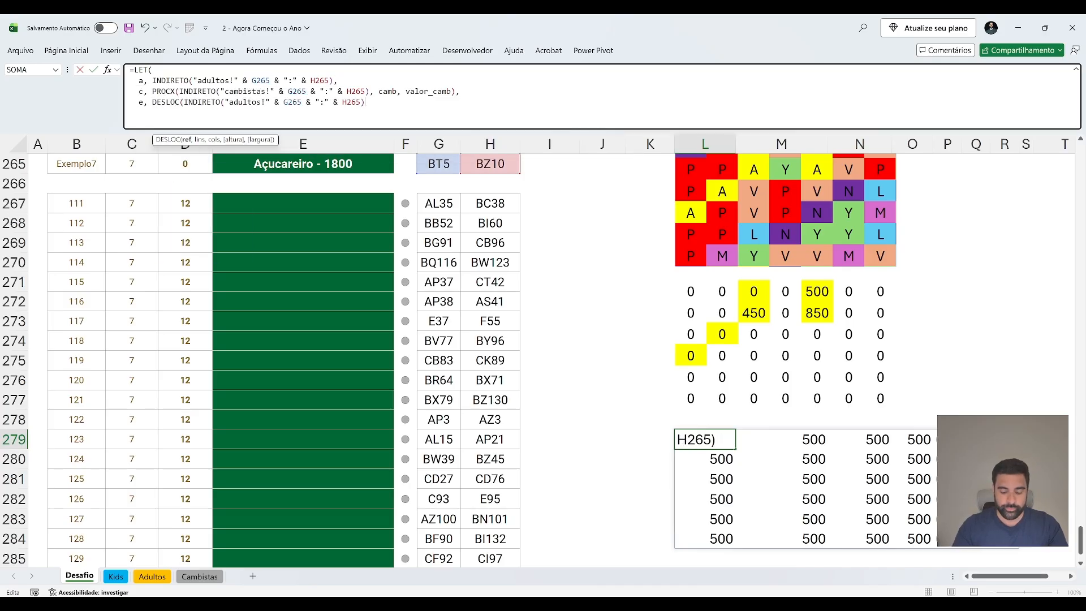
pyautogui.hotkey('ctrl', 'pagedown')
pyautogui.hotkey('ctrl', 'pagedown')
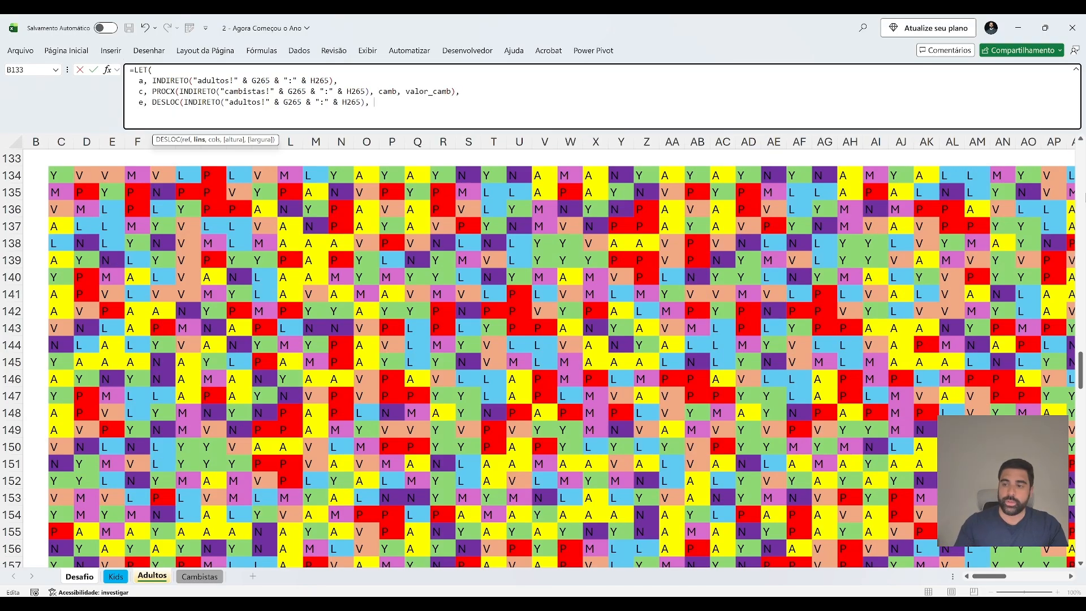
pyautogui.moveTo(1081, 370)
pyautogui.mouseDown()
pyautogui.moveTo(1081, 166)
pyautogui.moveTo(1061, 365)
pyautogui.mouseUp()
pyautogui.scroll(1, 75, 172)
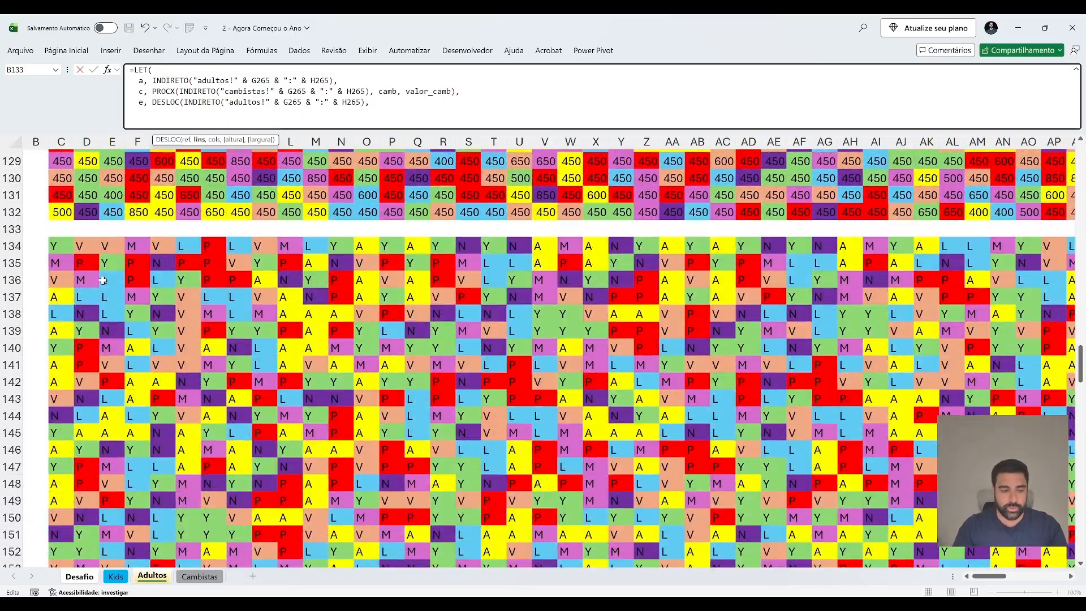
pyautogui.hotkey('ctrl', 'pageup')
pyautogui.hotkey('ctrl', 'pageup')
pyautogui.write('1')
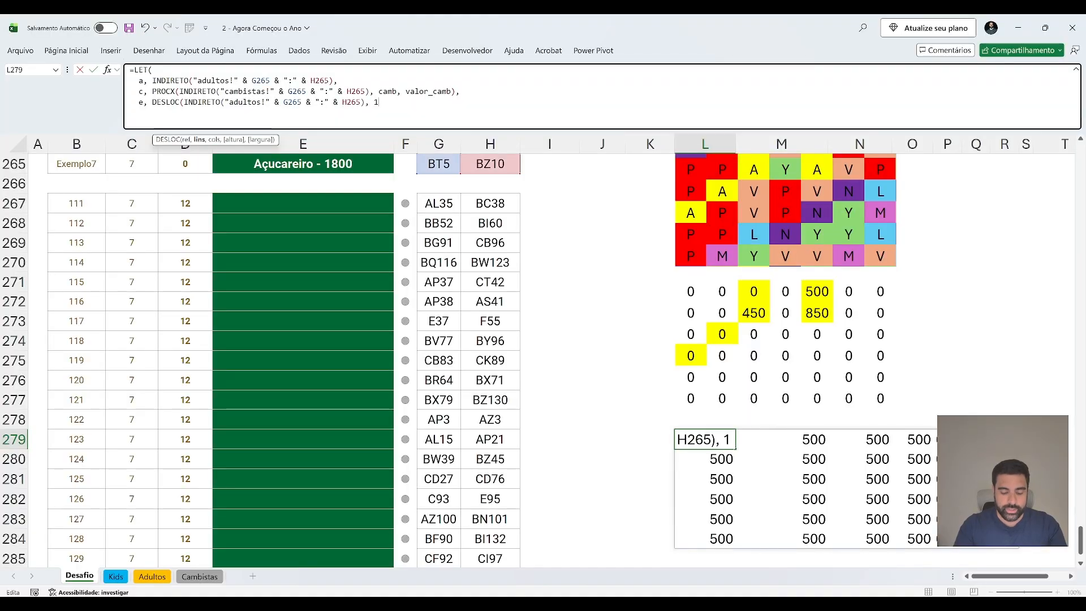
pyautogui.write('31, ),   ')
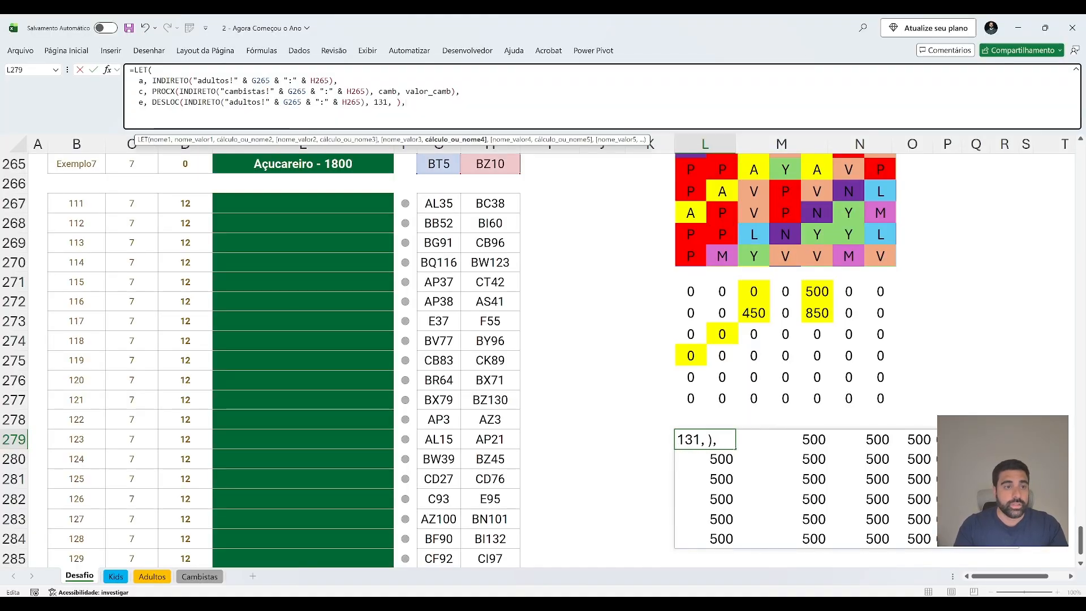
# Return e from the L279 formula and compare the spilled initials with the example's third image.
pyautogui.write('e)')
pyautogui.press('Return')
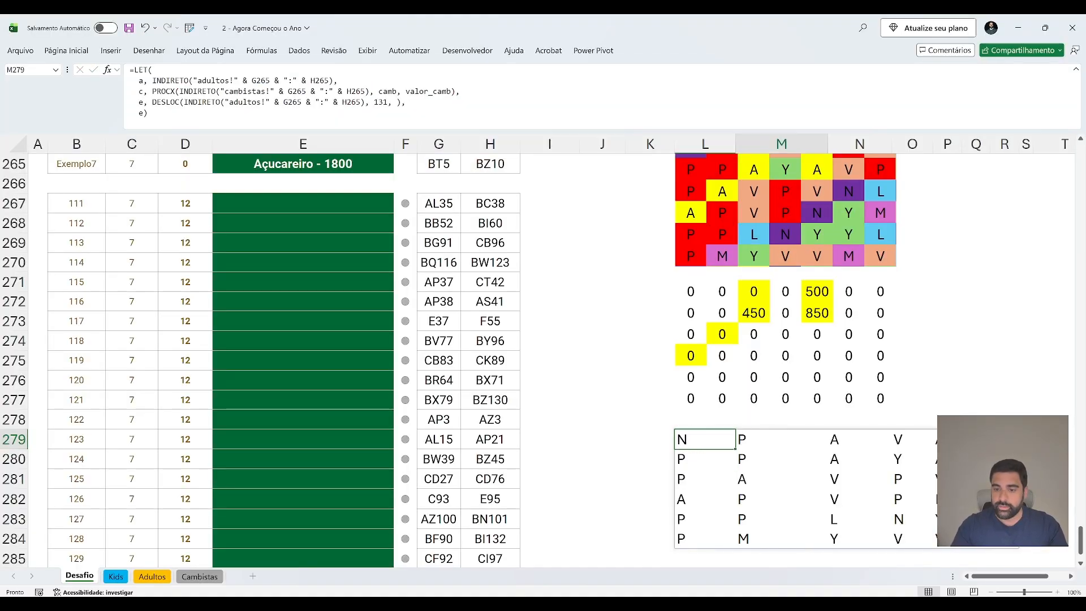
pyautogui.scroll(2, 690, 305)
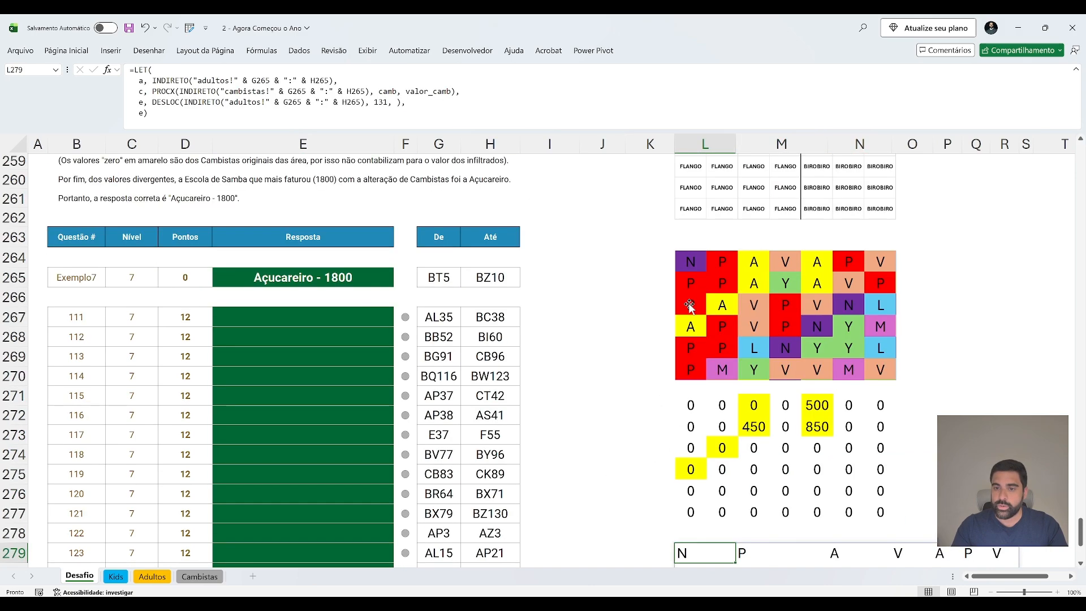
pyautogui.scroll(-3, 813, 311)
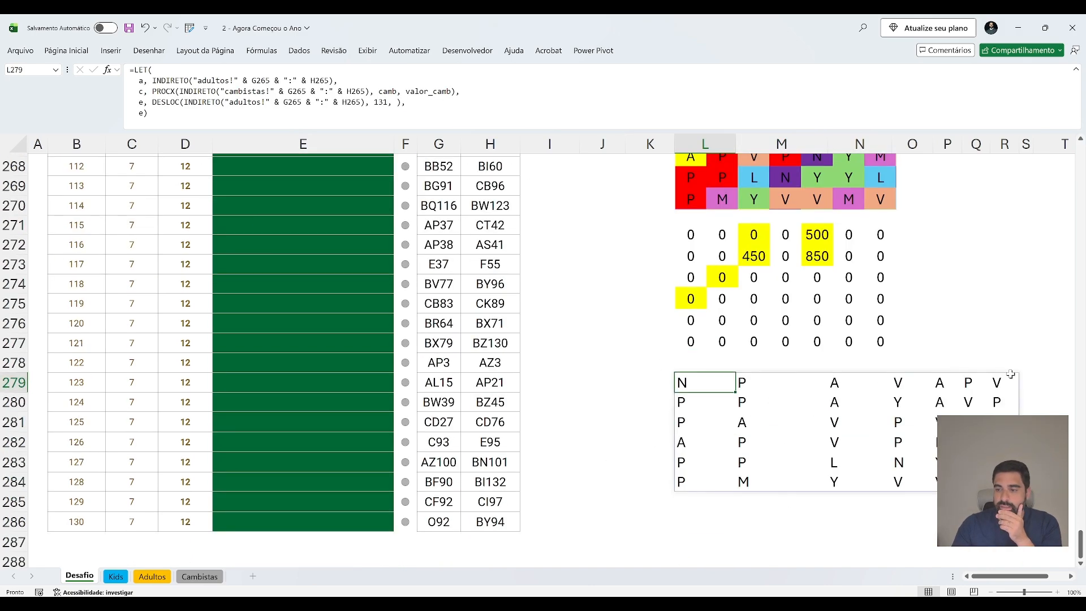
pyautogui.scroll(2, 997, 404)
pyautogui.scroll(-1, 892, 231)
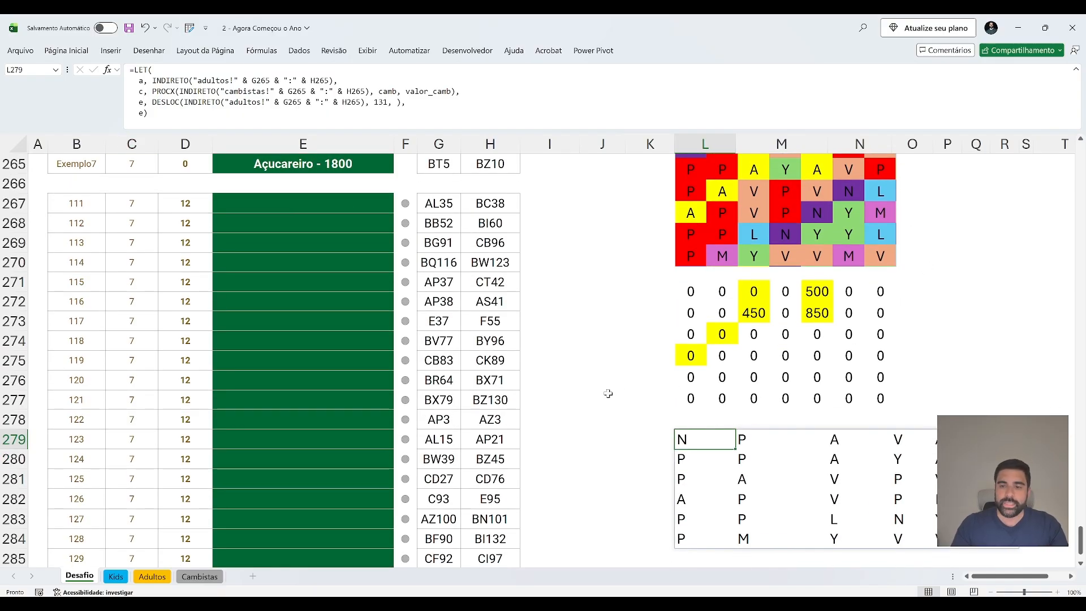
pyautogui.scroll(5, 602, 395)
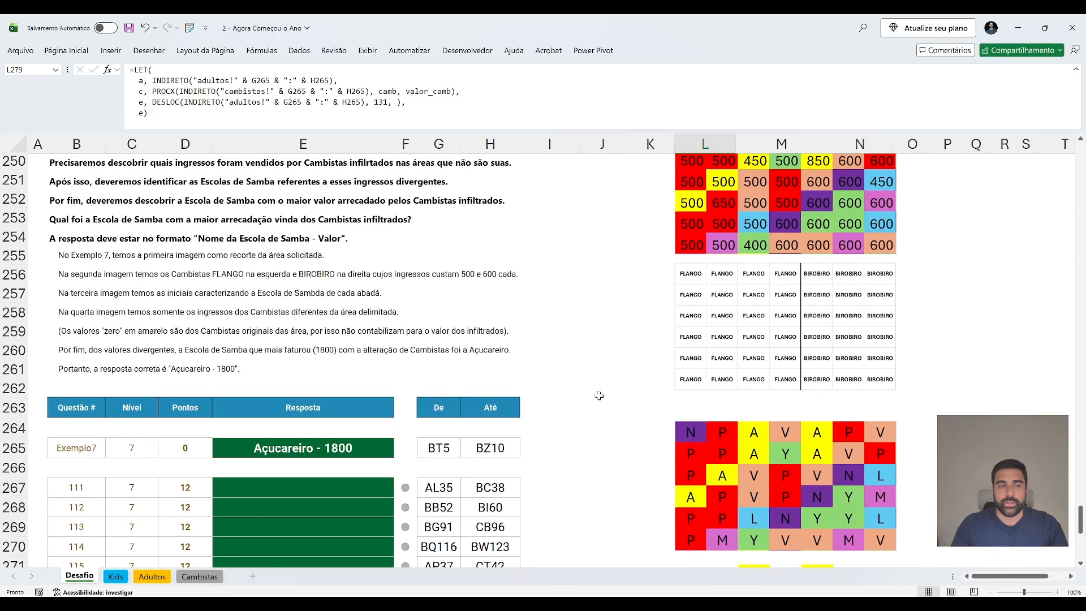
pyautogui.scroll(-1, 224, 215)
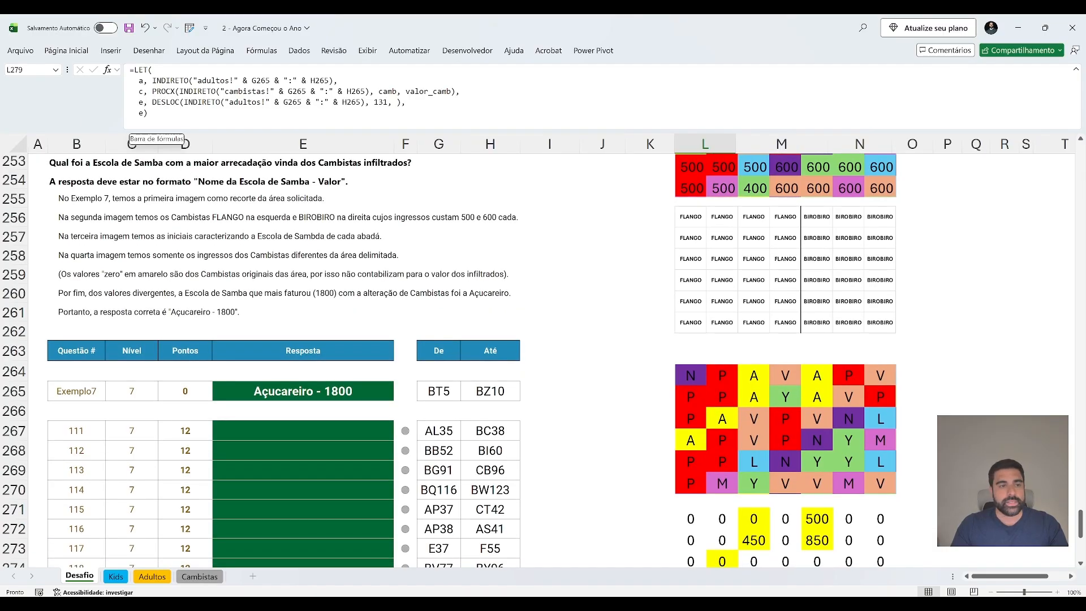
# Replace the returned e in L279 with SE(a = c, 0, a) and check the spilled values of the infiltrated cambistas.
pyautogui.moveTo(148, 114); pyautogui.dragTo(140, 113)
pyautogui.press('BackSpace')
pyautogui.write('SE(')
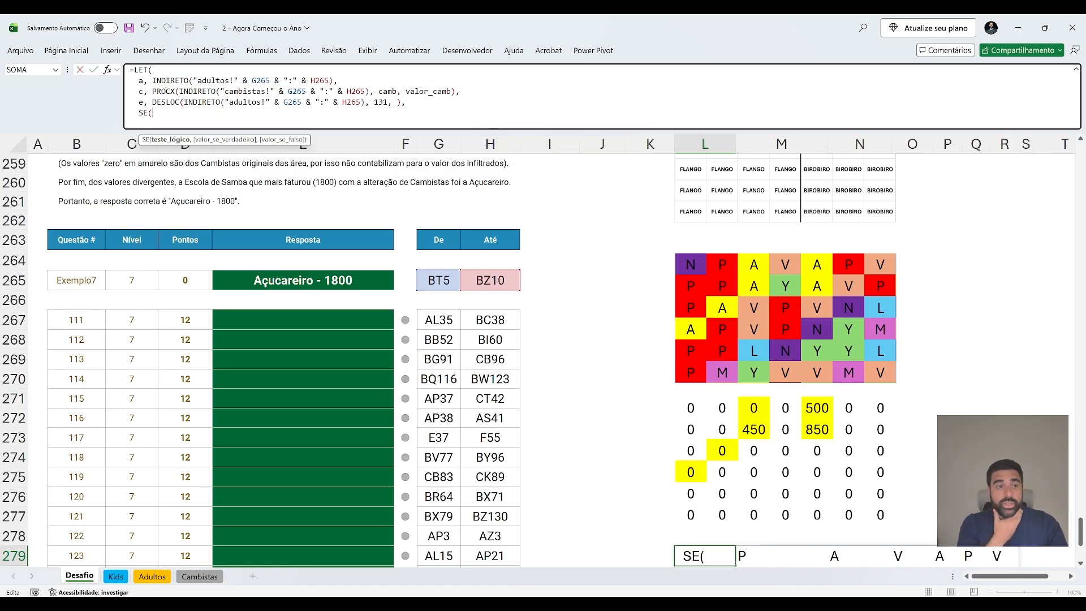
pyautogui.write('a ')
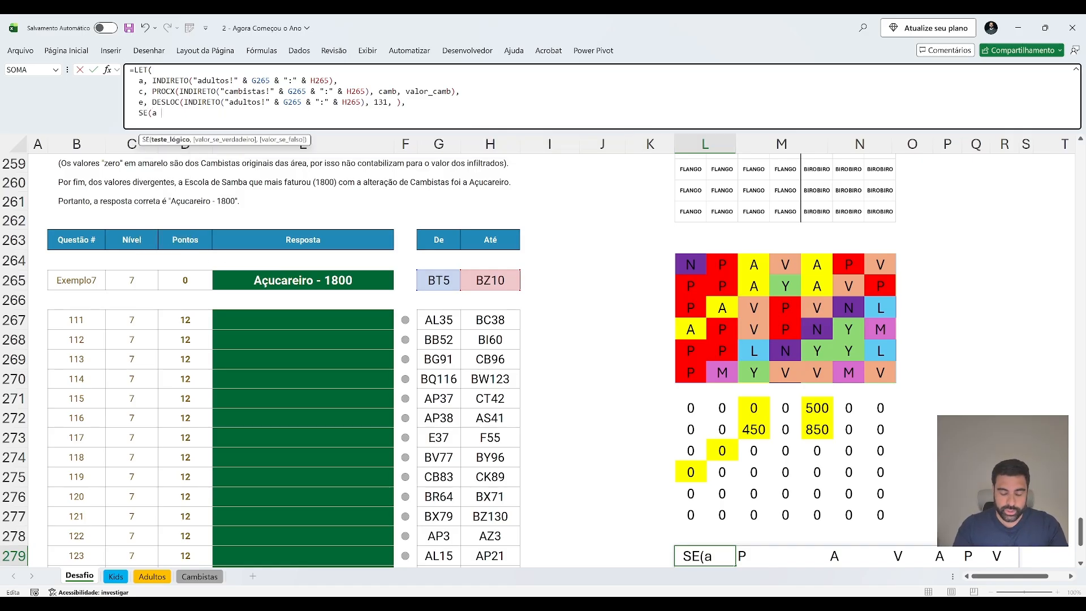
pyautogui.write('<> c,')
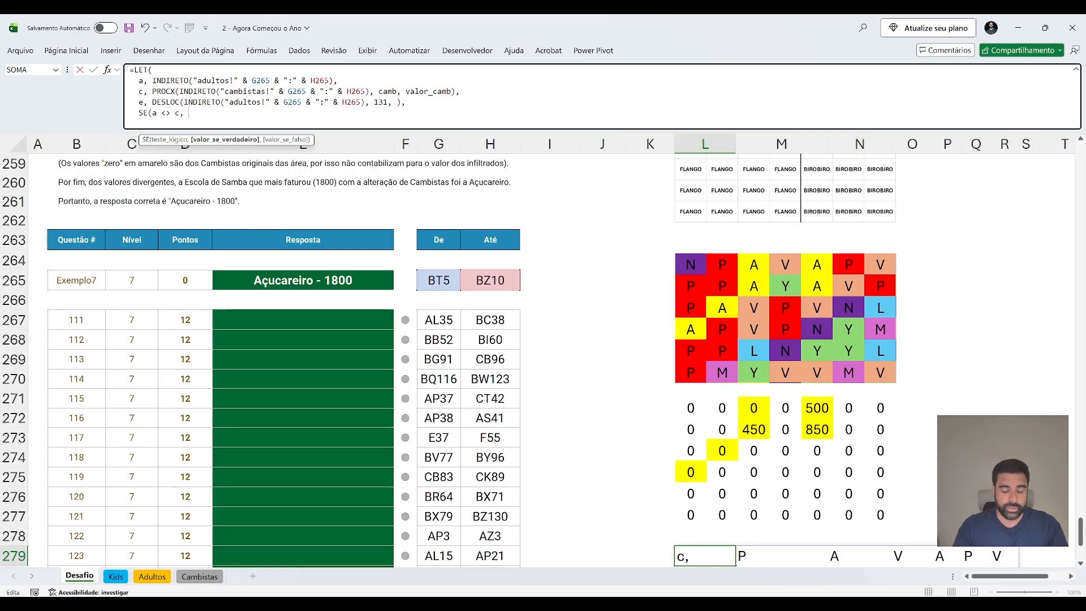
pyautogui.press('BackSpace')
pyautogui.press('BackSpace')
pyautogui.press('BackSpace')
pyautogui.press('BackSpace')
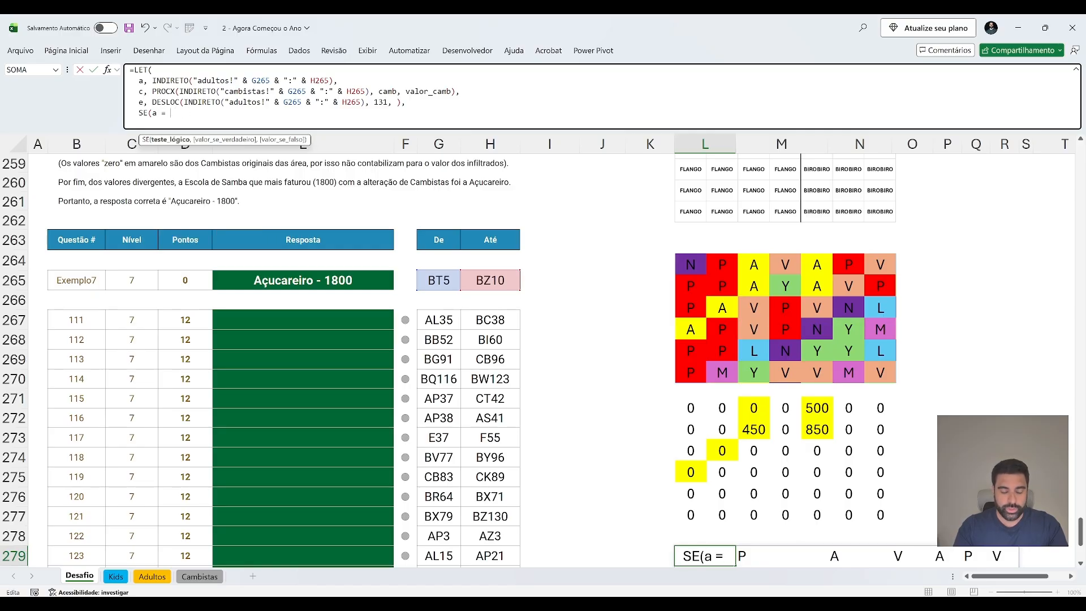
pyautogui.write('c, 0, a')
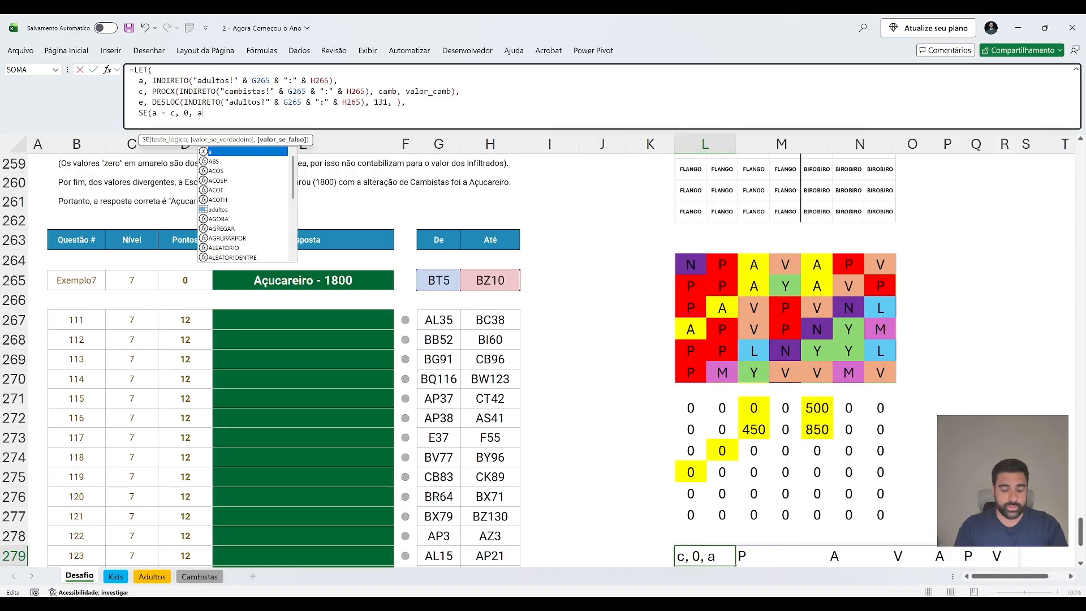
pyautogui.write('))')
pyautogui.press('Return')
pyautogui.press('Up')
pyautogui.press('Up')
pyautogui.press('Right')
pyautogui.press('Left')
pyautogui.hotkey('ctrl', 'Down')
pyautogui.hotkey('ctrl', 'Down')
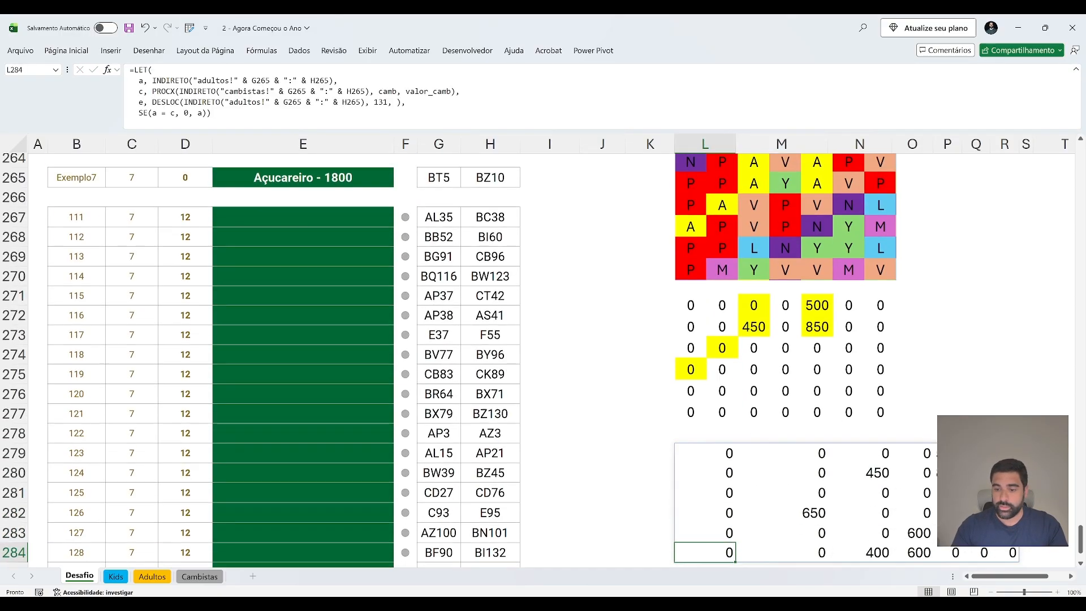
# Return to L279 and compare its spilled infiltrated values with the example's value grid.
pyautogui.hotkey('ctrl', 'Up')
pyautogui.press('Up')
pyautogui.press('Right')
pyautogui.press('Down')
pyautogui.press('Left')
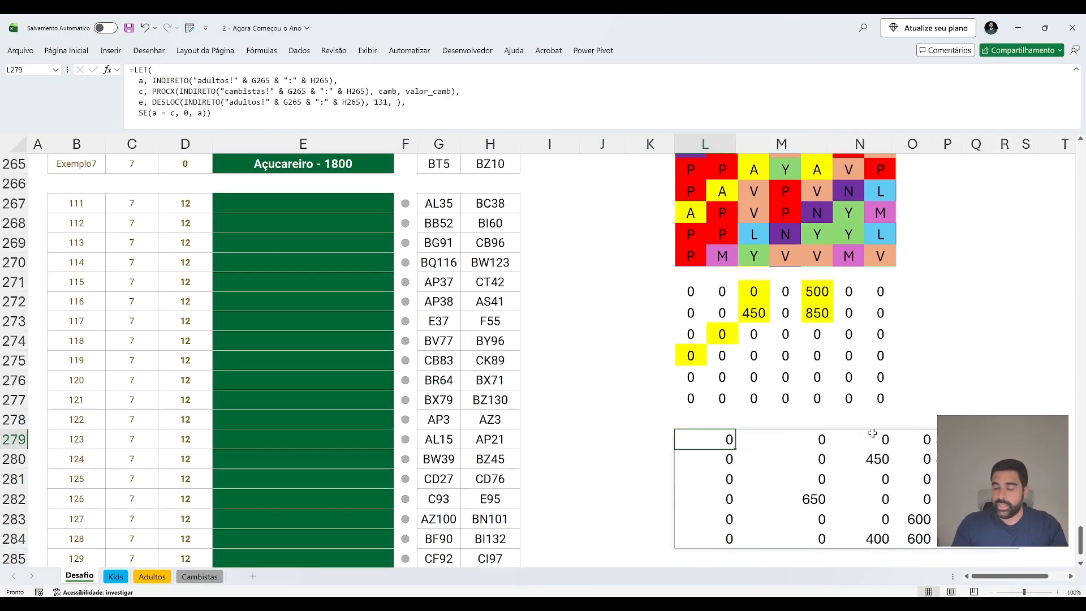
pyautogui.scroll(-1, 881, 430)
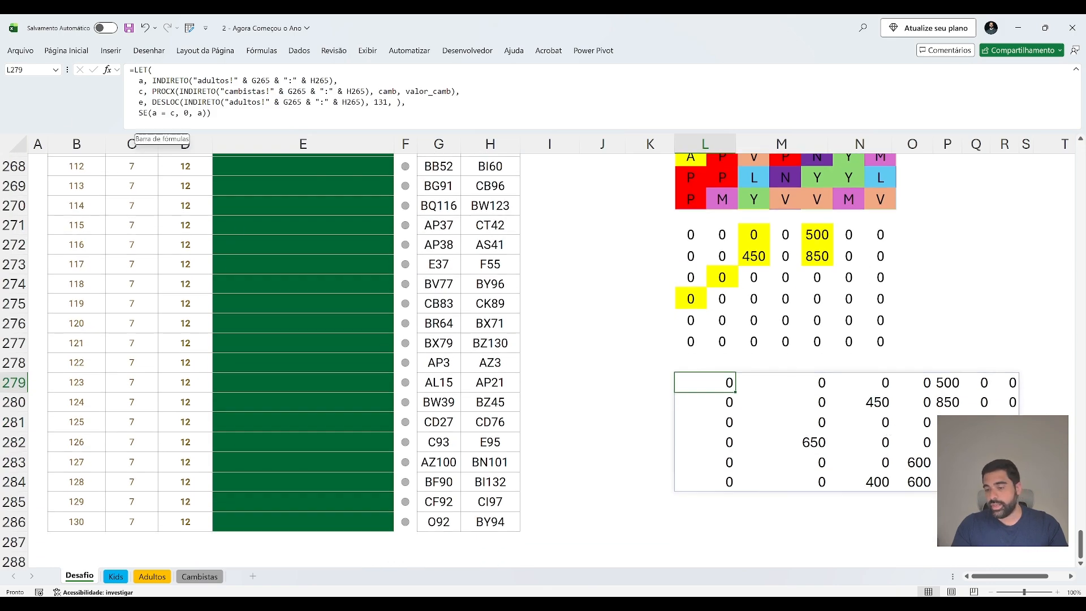
pyautogui.click(139, 112)
pyautogui.write('infilt')
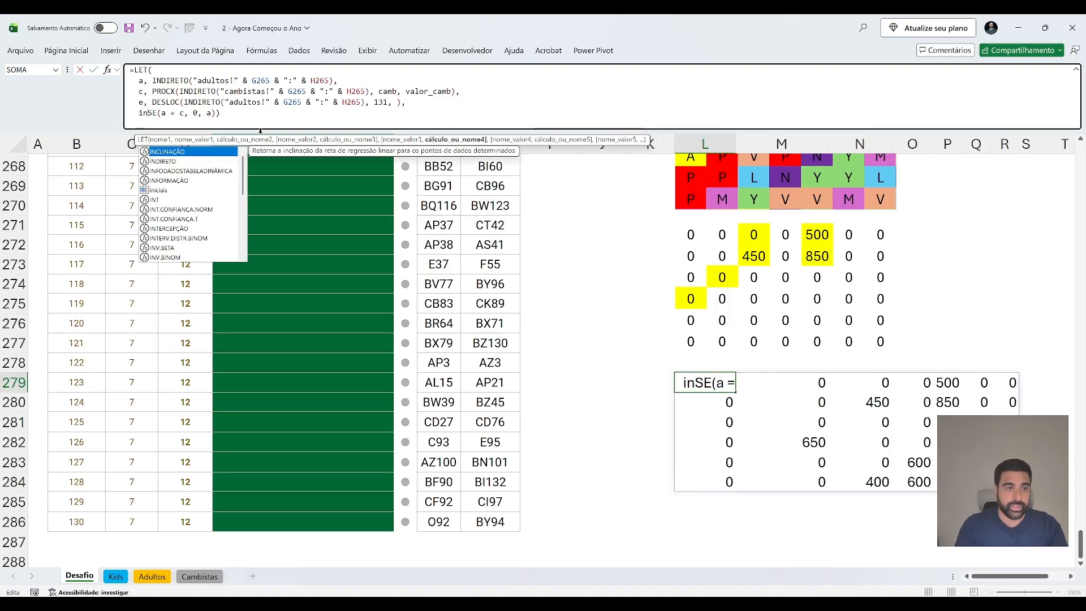
pyautogui.write('rados,')
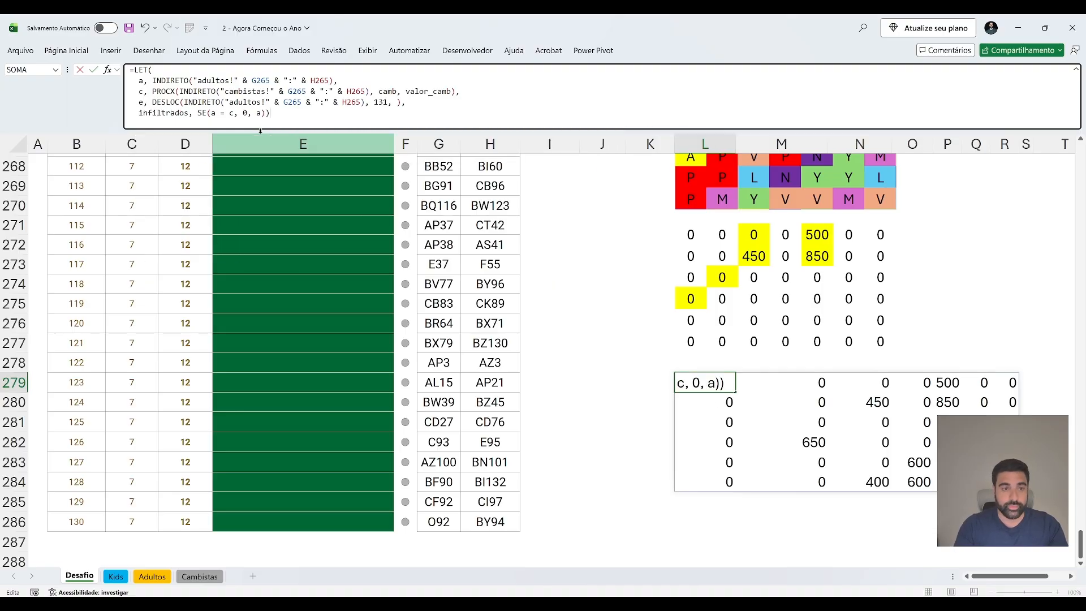
pyautogui.press('BackSpace')
pyautogui.write(',')
pyautogui.hotkey('alt', 'Return')
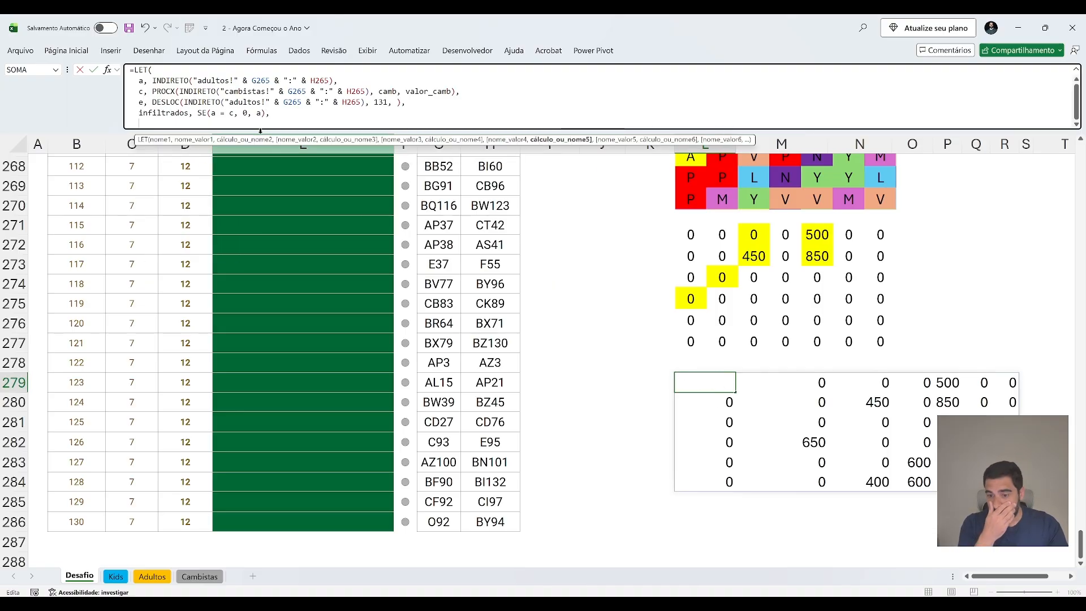
pyautogui.write('emp')
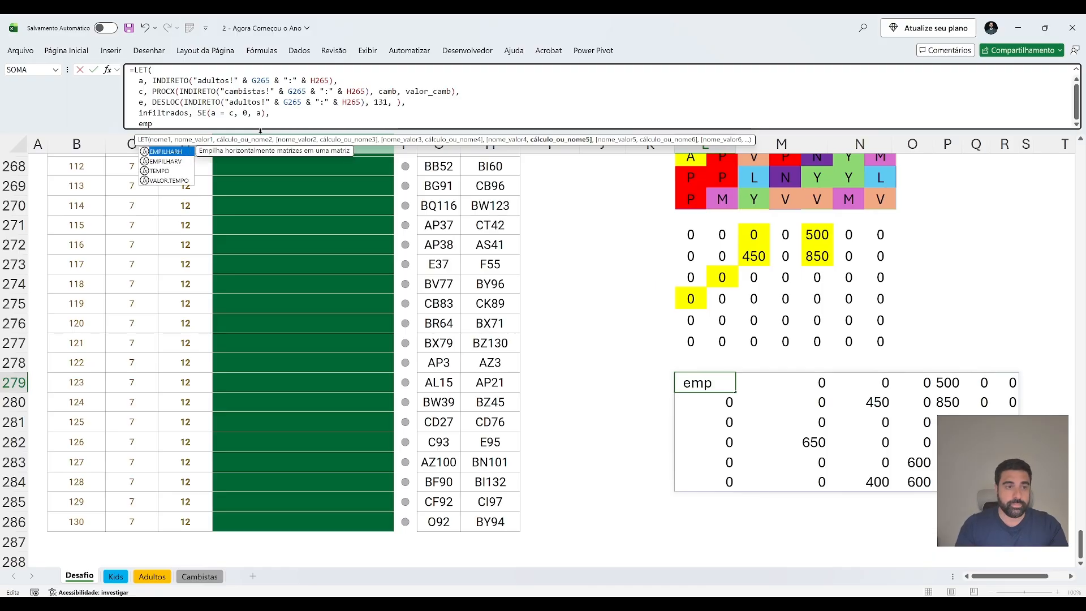
pyautogui.press('Tab')
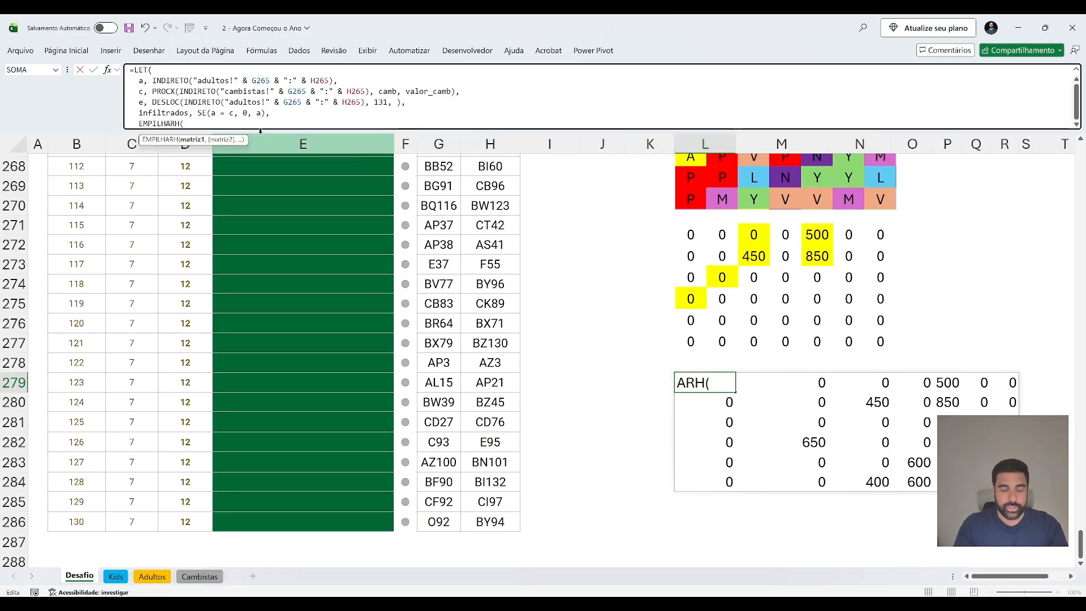
pyautogui.write('paracol')
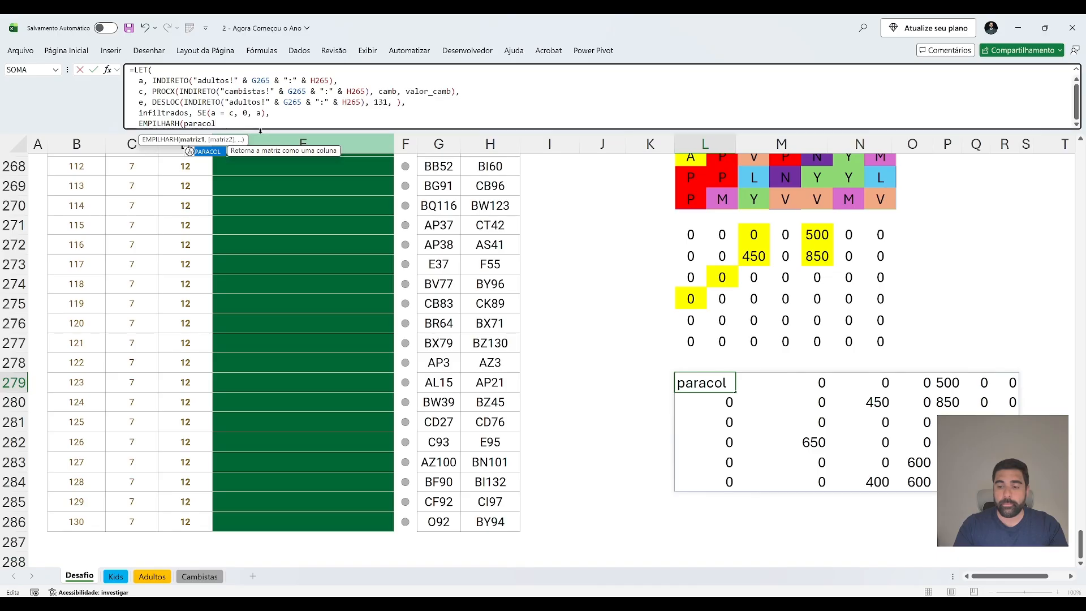
pyautogui.press('Escape')
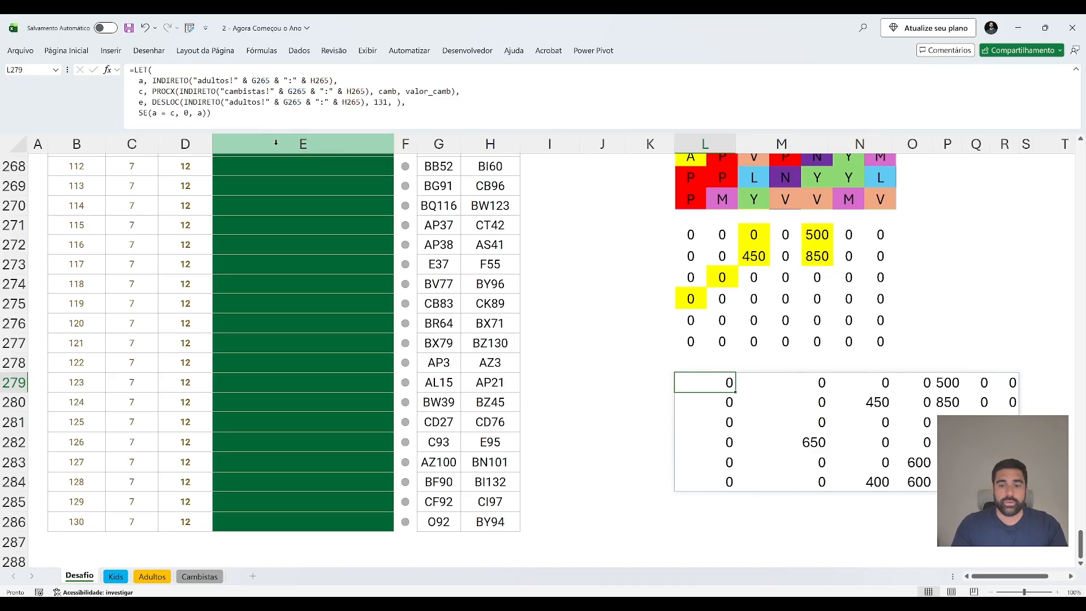
# Name the SE(a = c, 0, a) result infiltrados in the L279 formula and return infiltrados on a new line.
pyautogui.click(140, 113)
pyautogui.write('infilt')
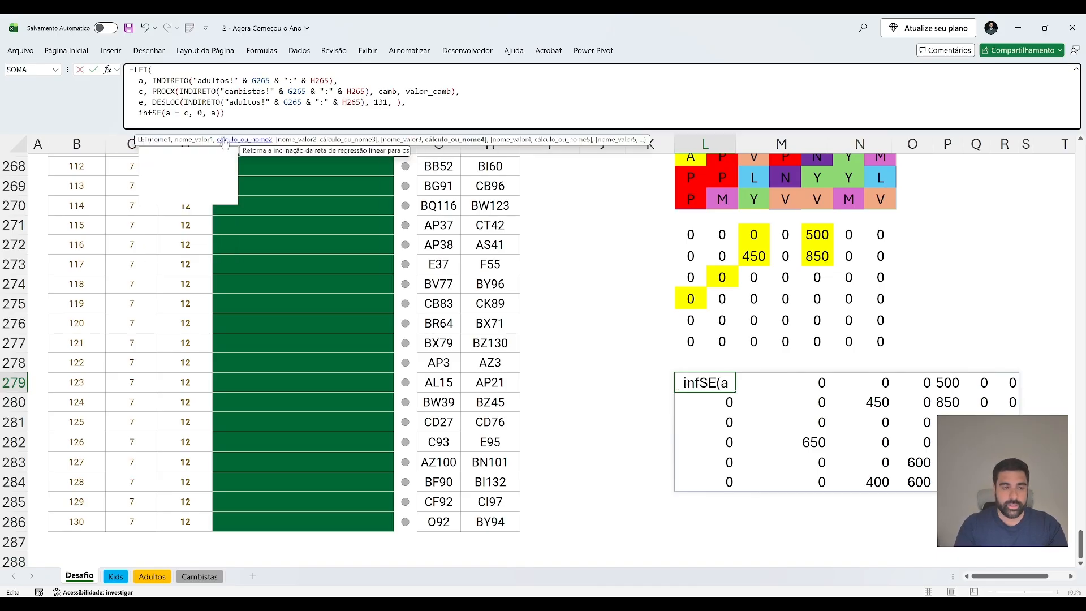
pyautogui.write('rados,')
pyautogui.press('End')
pyautogui.press('BackSpace')
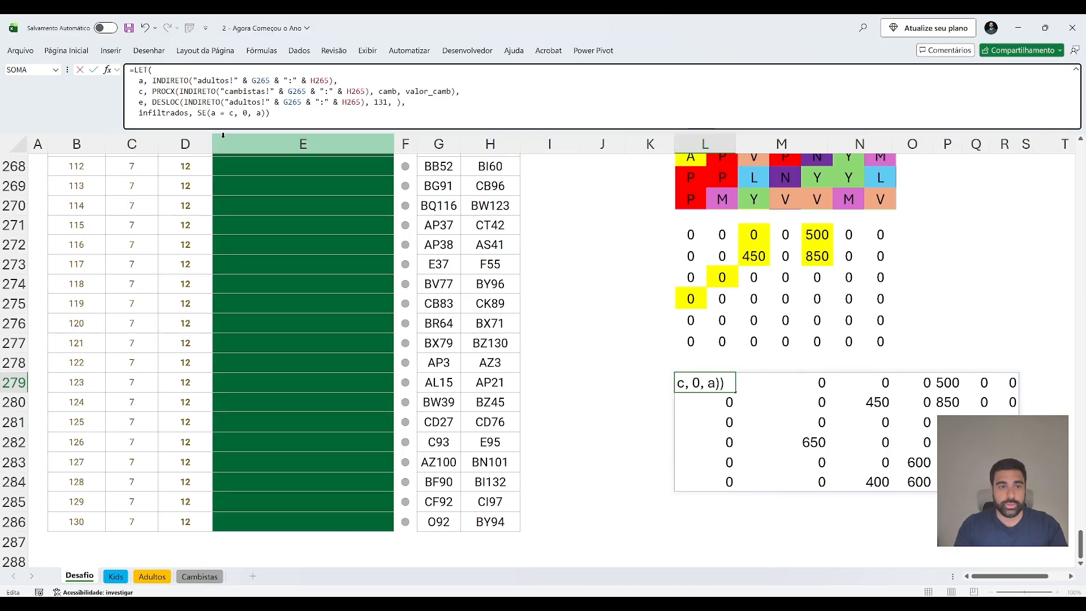
pyautogui.write(',')
pyautogui.hotkey('alt', 'Return')
pyautogui.write('infiltrado')
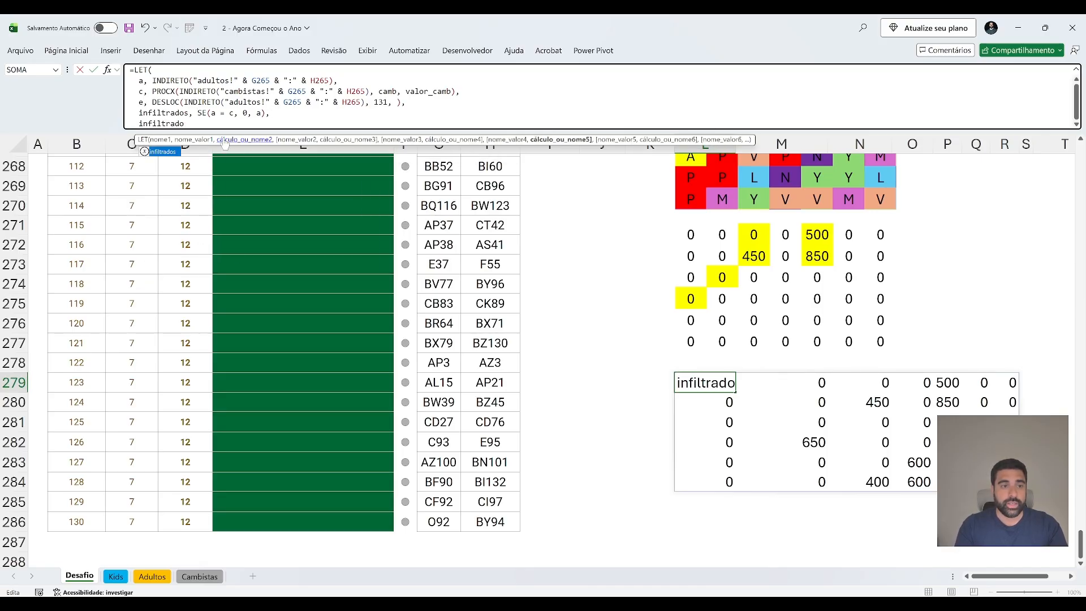
pyautogui.press('Escape')
pyautogui.press('Up')
pyautogui.press('Right')
pyautogui.press('Left')
pyautogui.press('Down')
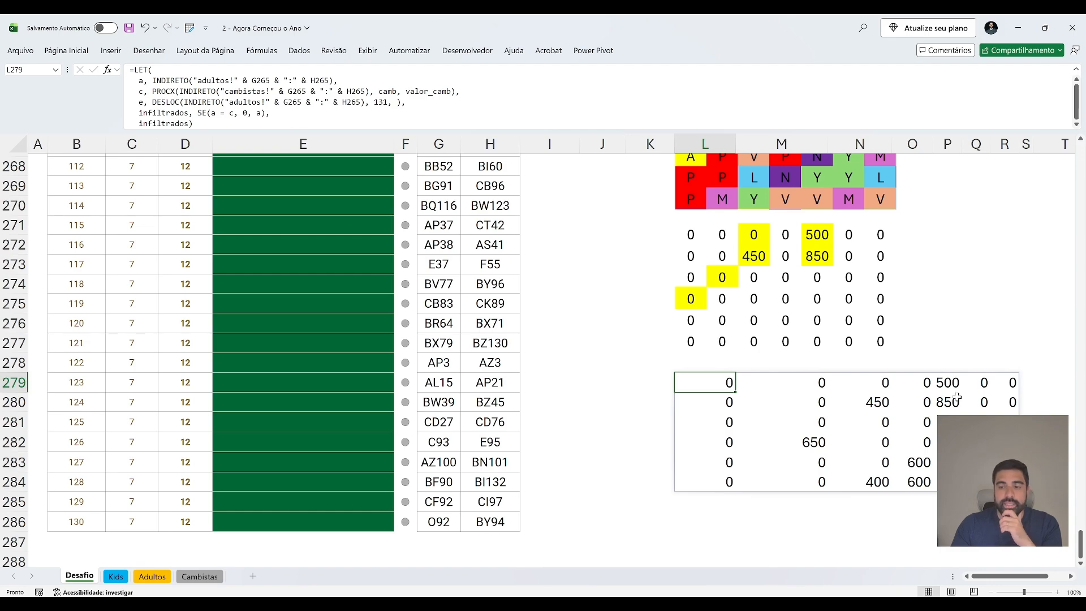
# Review the example's answer text for the top-earning school and enlarge the formula bar by one line.
pyautogui.scroll(3, 502, 387)
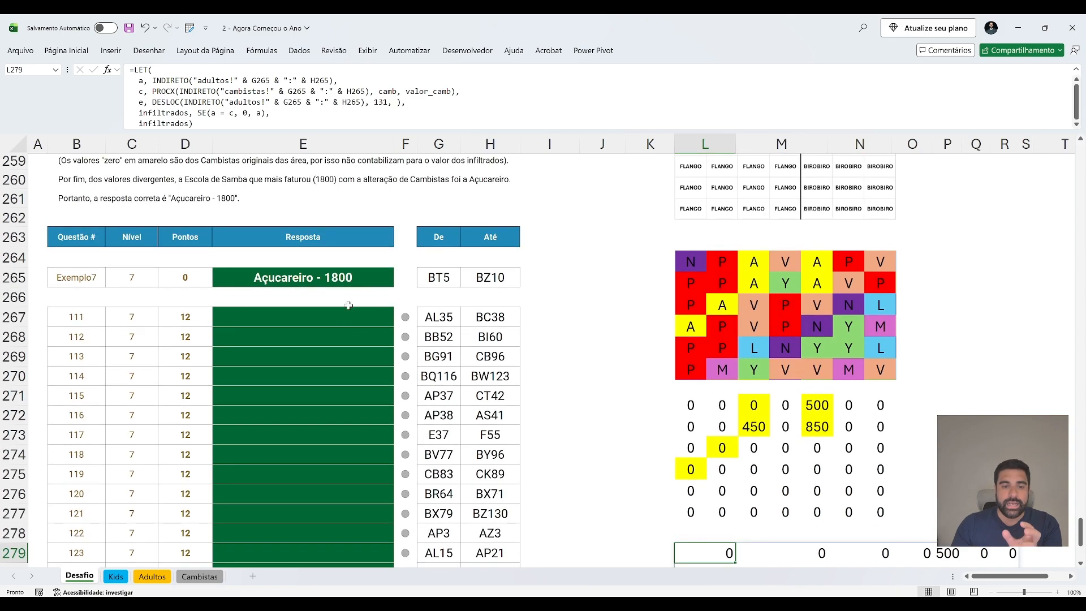
pyautogui.scroll(-3, 420, 346)
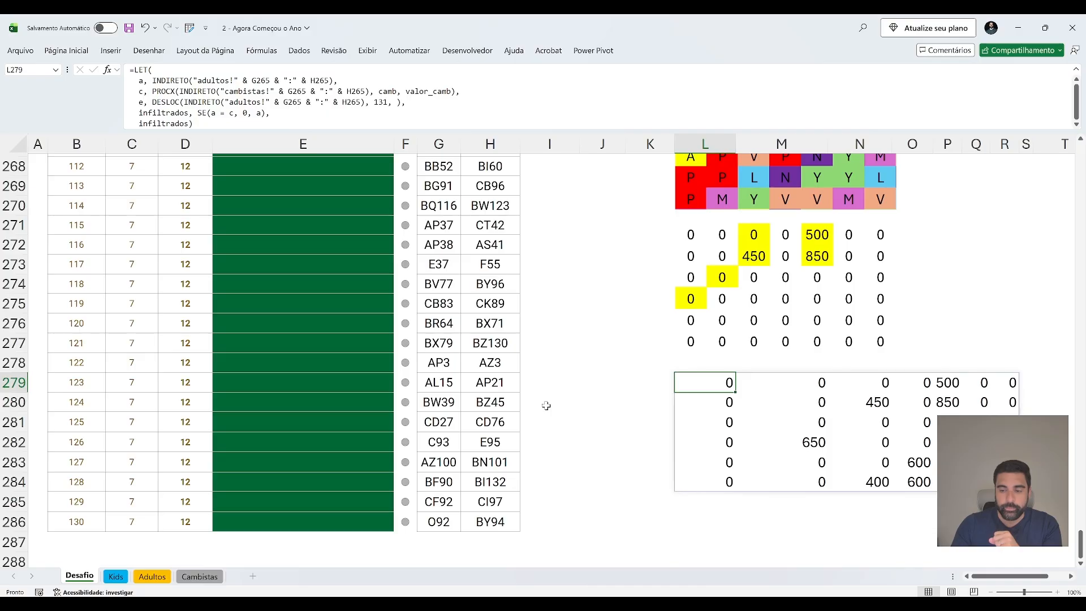
pyautogui.scroll(1, 546, 406)
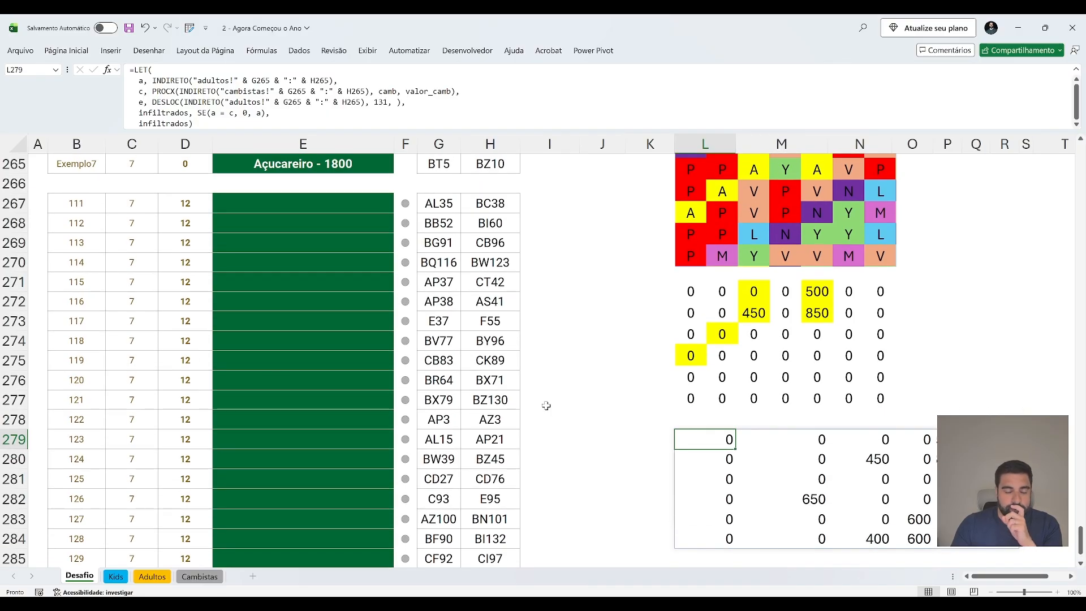
pyautogui.moveTo(415, 131); pyautogui.dragTo(414, 141)
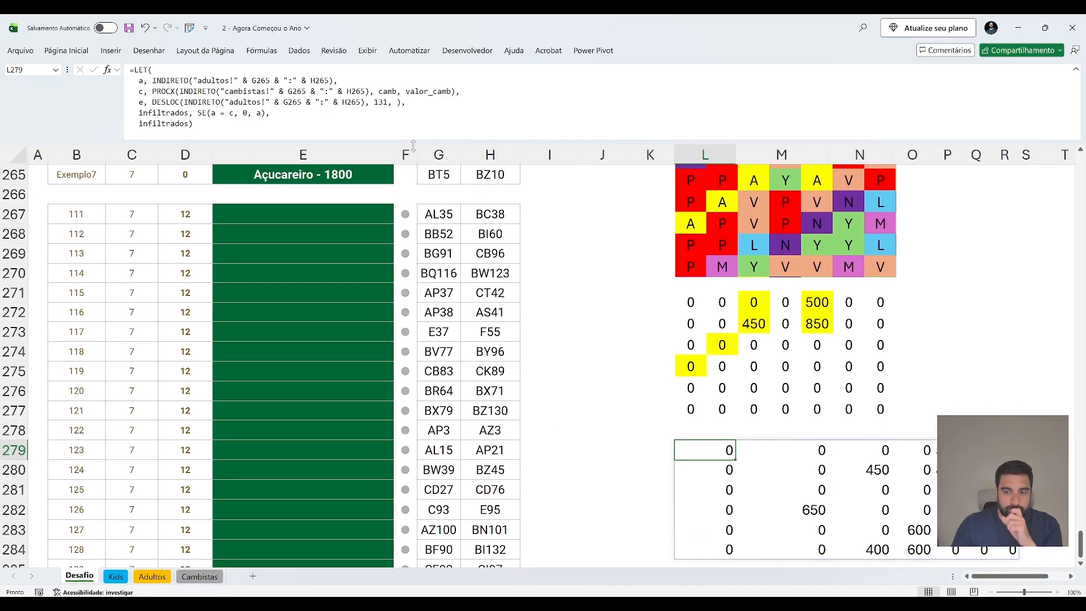
# Replace the returned infiltrados in L279 with AGRUPARPOR(PARACOL(e), PARACOL(infiltrados), SOMA, , 0, -2) and look over the spilled ranking.
pyautogui.moveTo(193, 124); pyautogui.dragTo(138, 124)
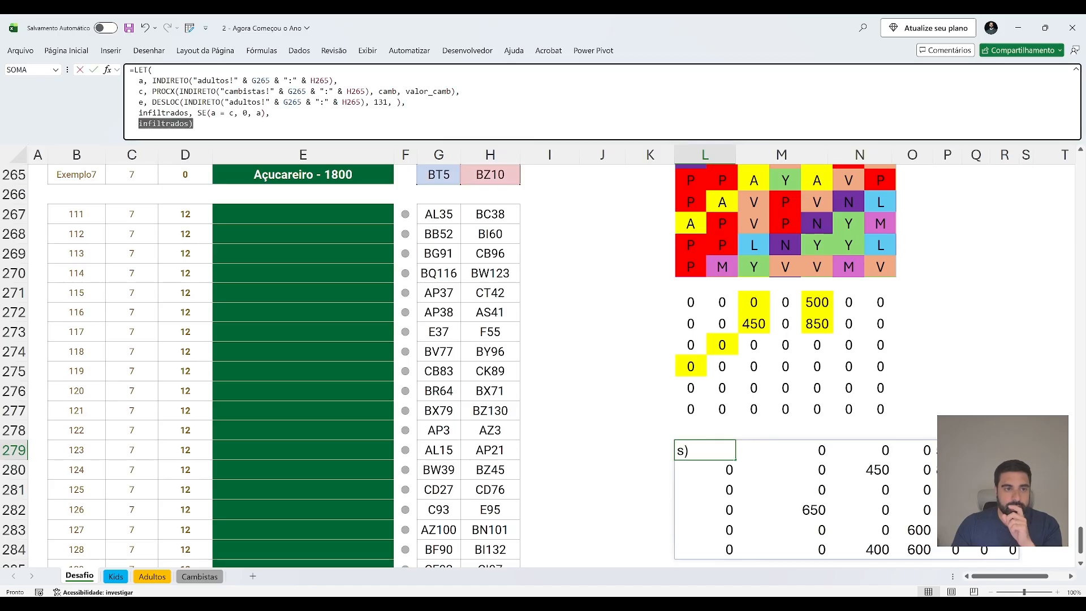
pyautogui.write('agru')
pyautogui.press('Tab')
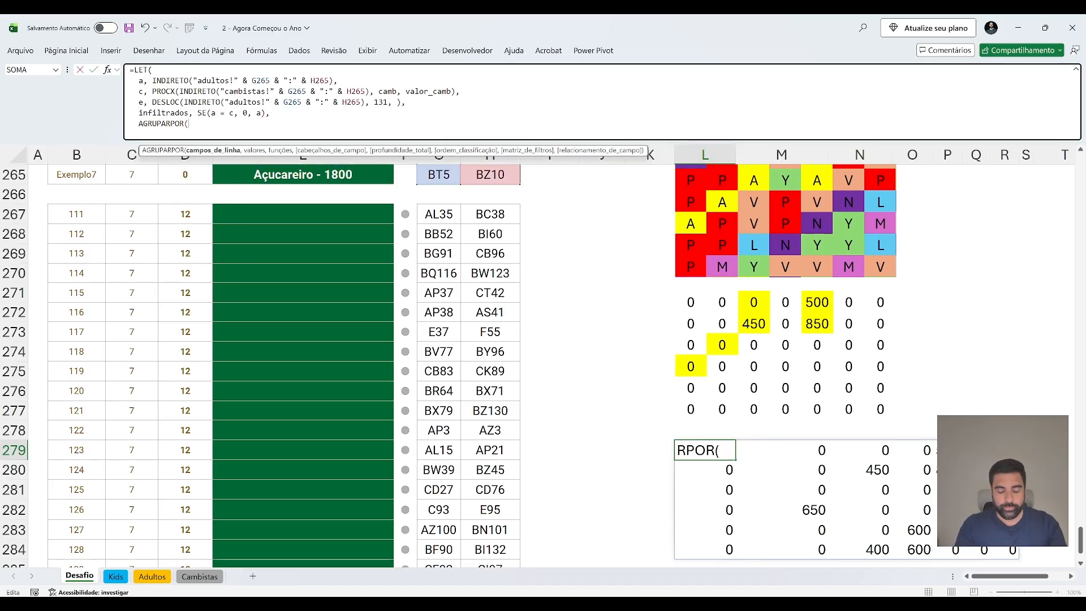
pyautogui.write('par')
pyautogui.press('Tab')
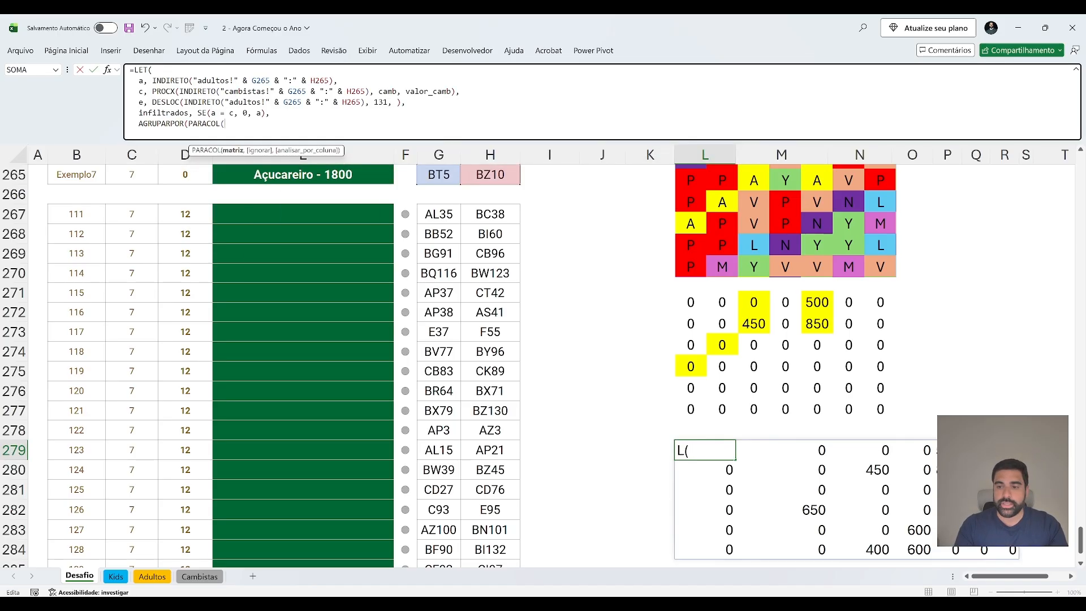
pyautogui.write('e), parac')
pyautogui.press('Tab')
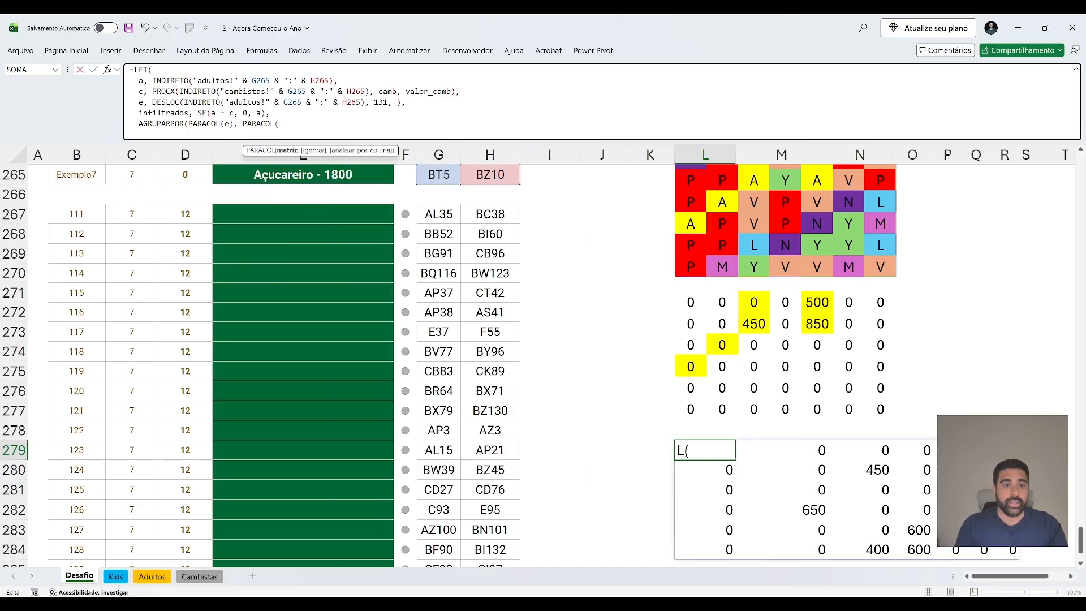
pyautogui.write('infiltrados), soma')
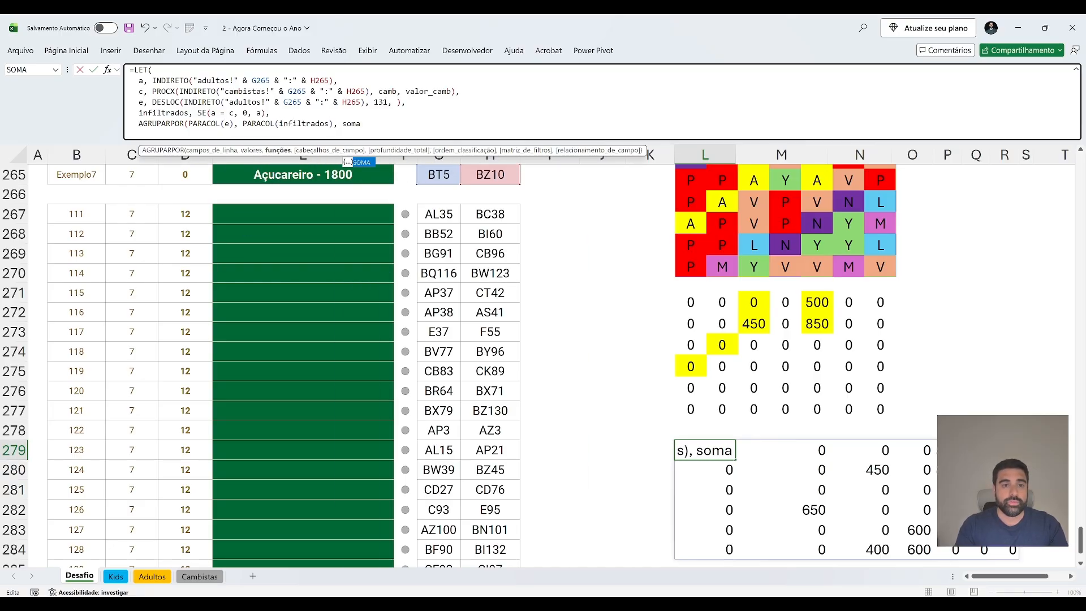
pyautogui.write(', , 0, -2')
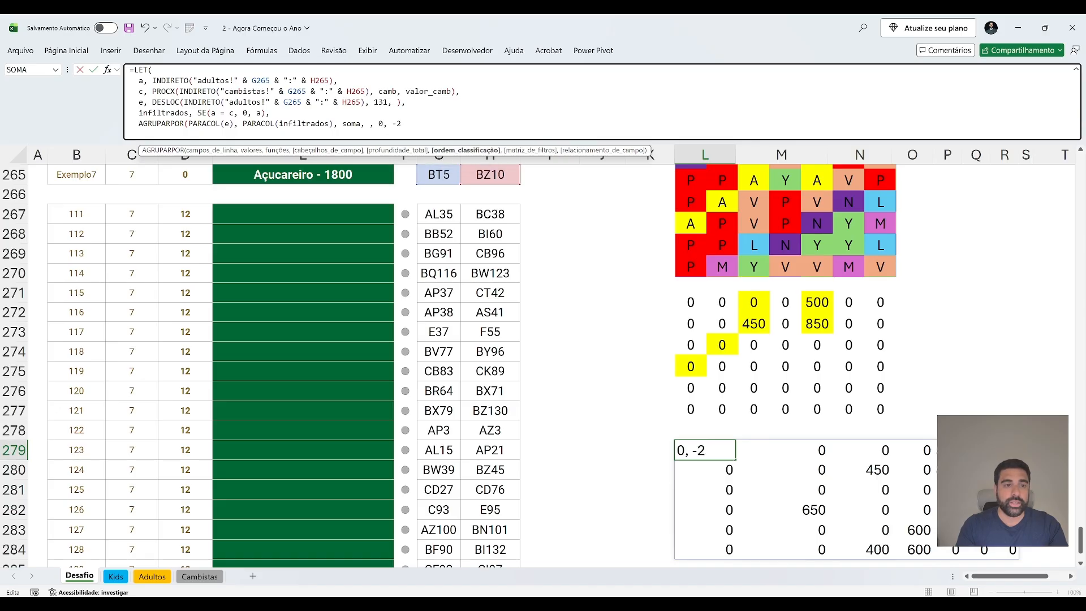
pyautogui.write('))')
pyautogui.press('Return')
pyautogui.press('Up')
pyautogui.press('Right')
pyautogui.press('Left')
pyautogui.hotkey('ctrl', 'Down')
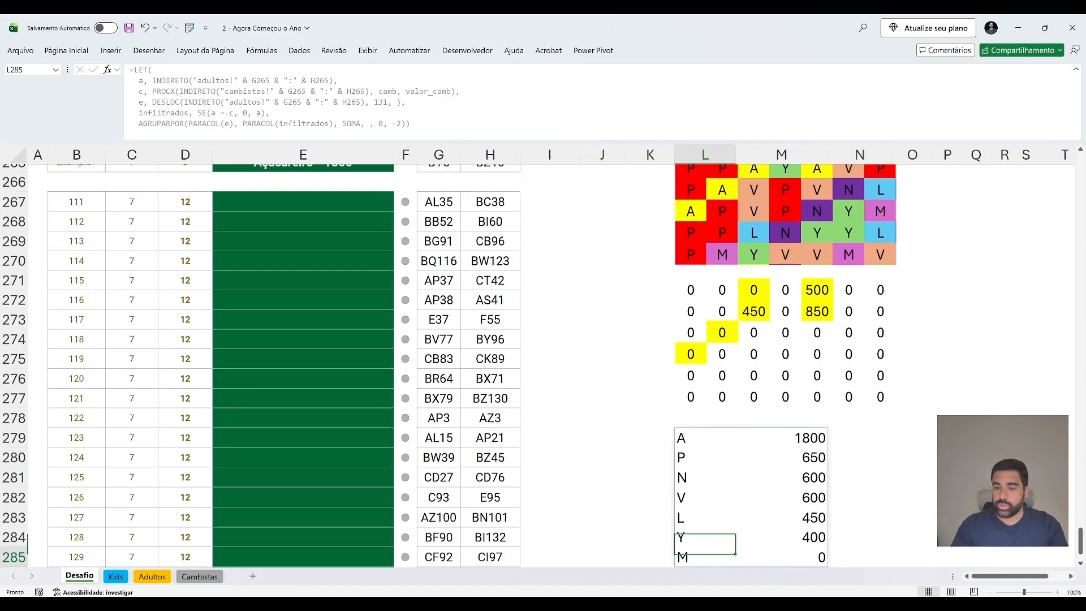
pyautogui.hotkey('ctrl', 'Up')
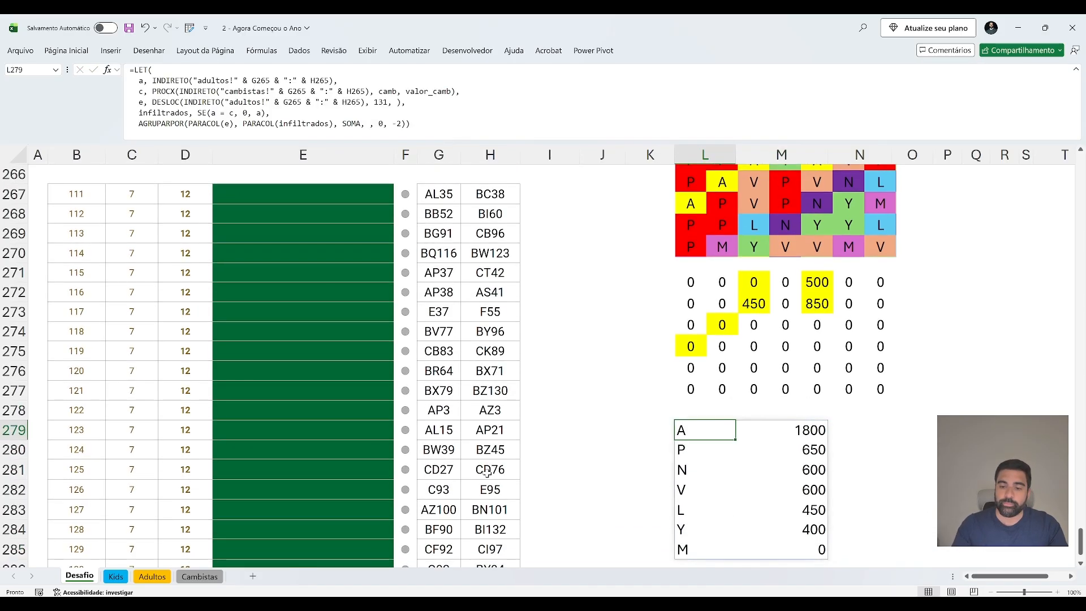
# Select the spilled school initials in L279:L285 and compare them with the school name expected in the Exemplo7 answer.
pyautogui.moveTo(716, 431); pyautogui.dragTo(695, 531)
pyautogui.scroll(2, 425, 323)
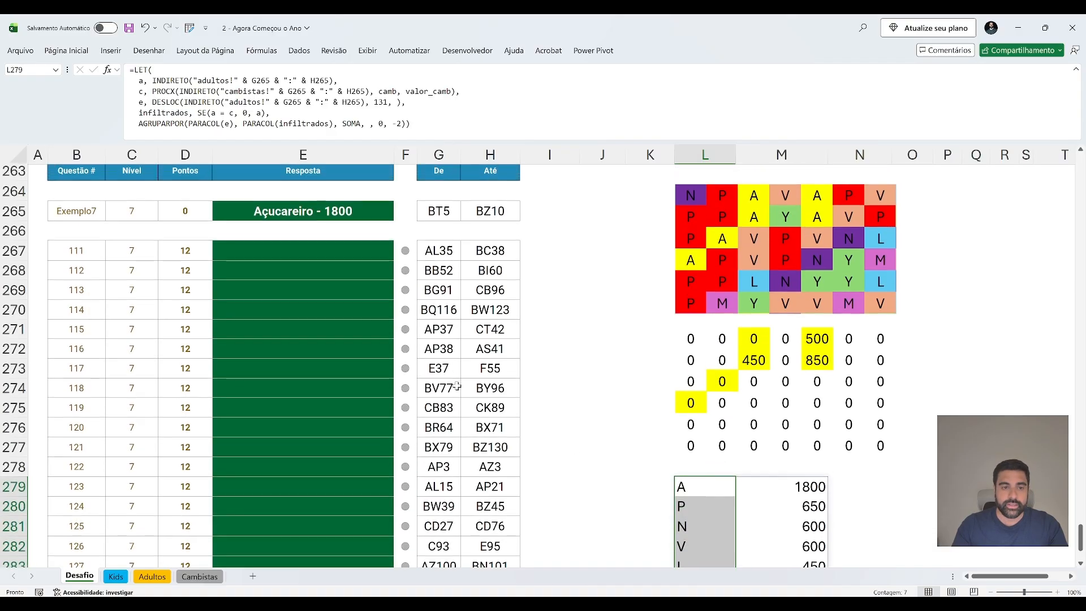
pyautogui.scroll(-3, 288, 266)
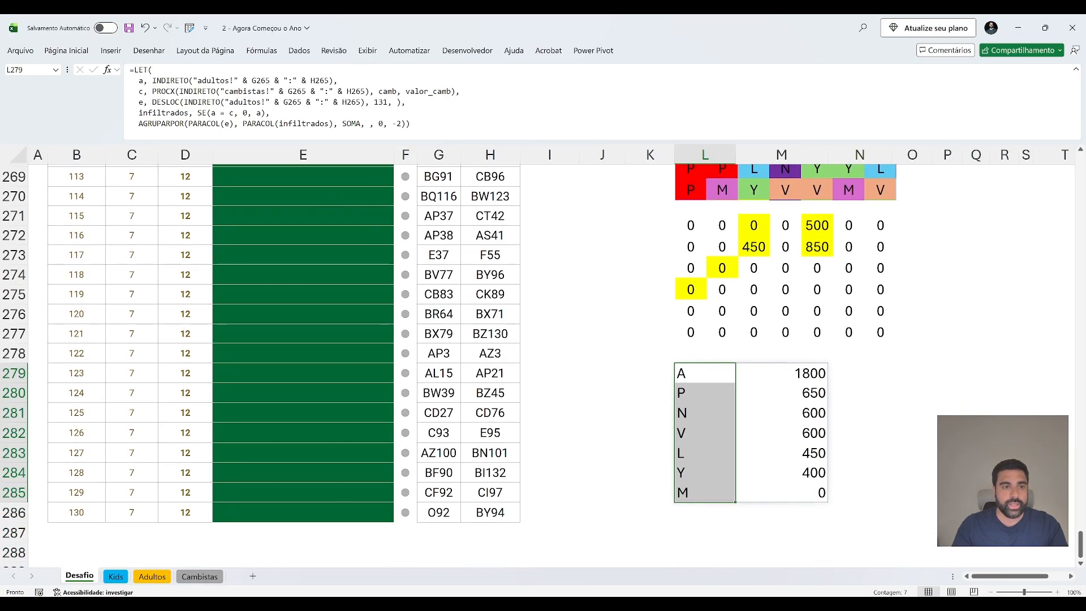
pyautogui.write('proc')
pyautogui.press('Escape')
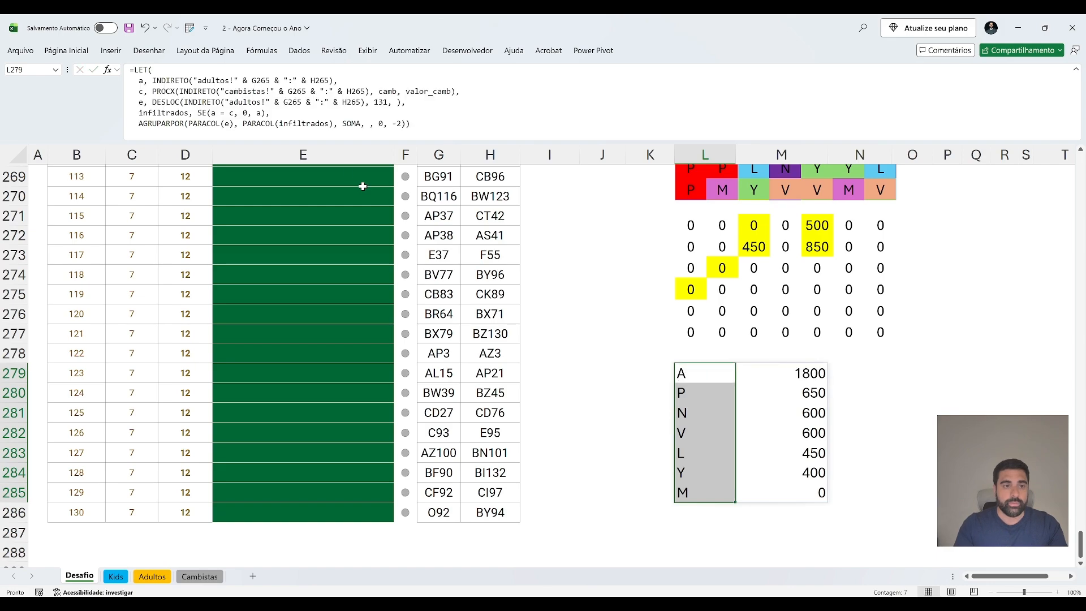
# Turn the initials into school names by wrapping e in PROCX(e, iniciais, escolas) inside the first PARACOL of L279.
pyautogui.click(277, 123)
pyautogui.write('procx')
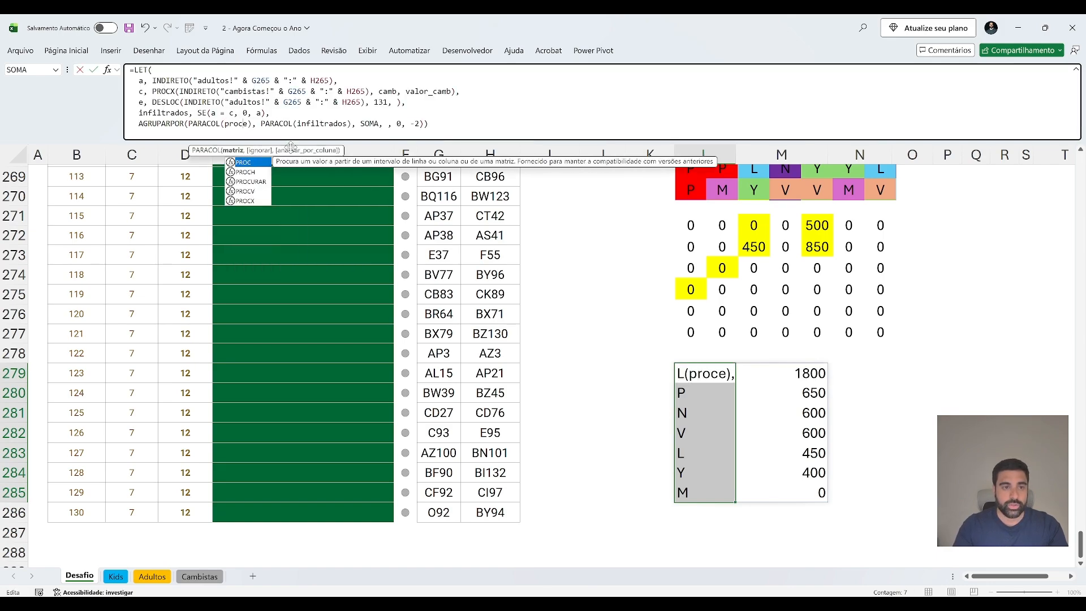
pyautogui.press('Tab')
pyautogui.press('Right')
pyautogui.write(', iniciais')
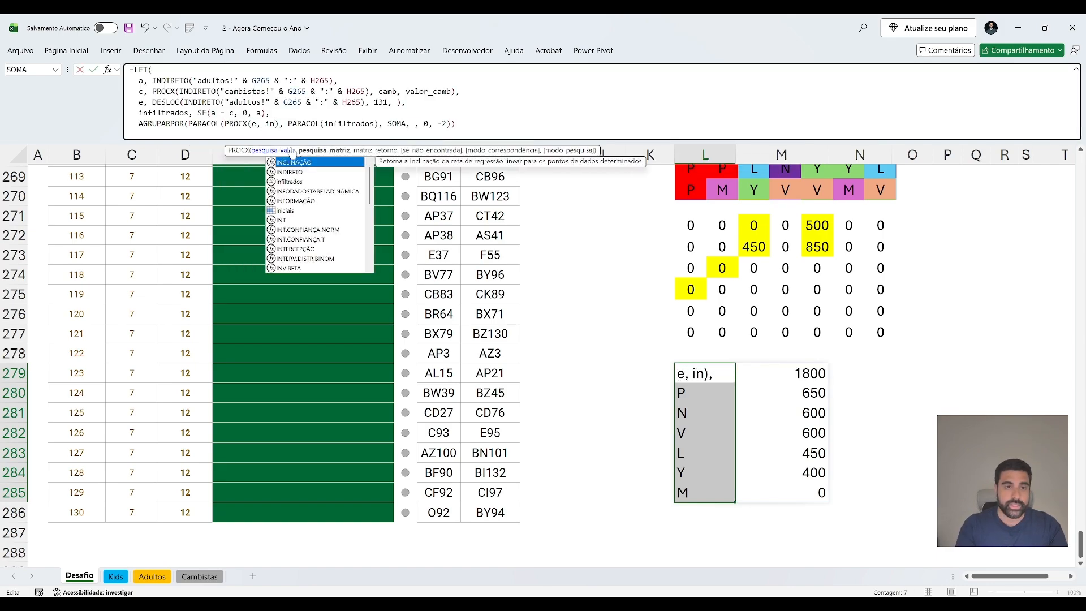
pyautogui.write(', escolas)')
pyautogui.press('Return')
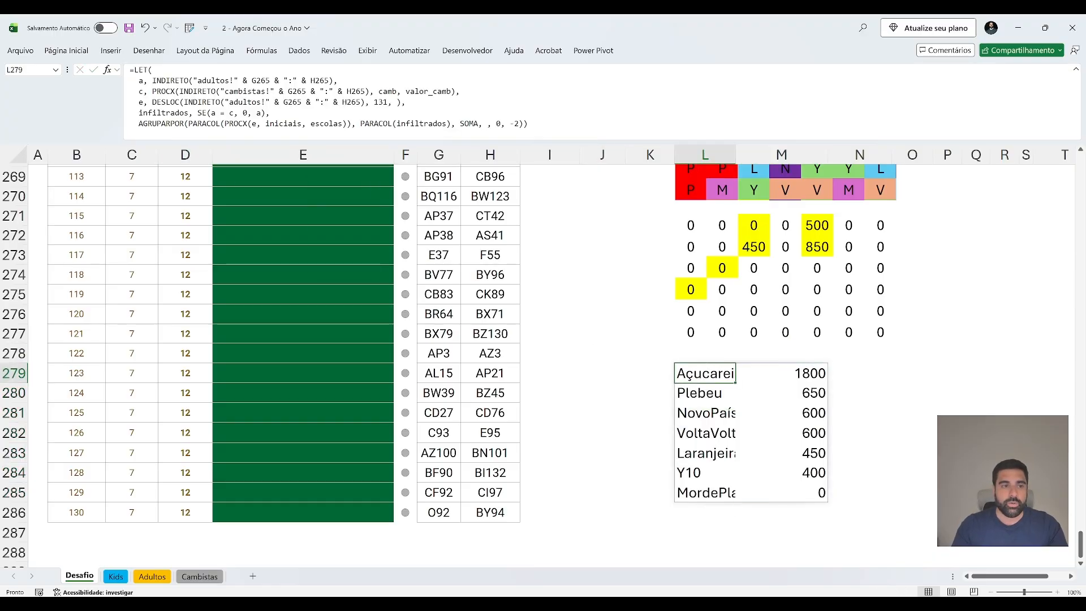
# Wrap the AGRUPARPOR result in L279 with ÍNDICE(..., 1, ) to return only the first-ranked row.
pyautogui.scroll(3, 255, 288)
pyautogui.scroll(-1, 254, 288)
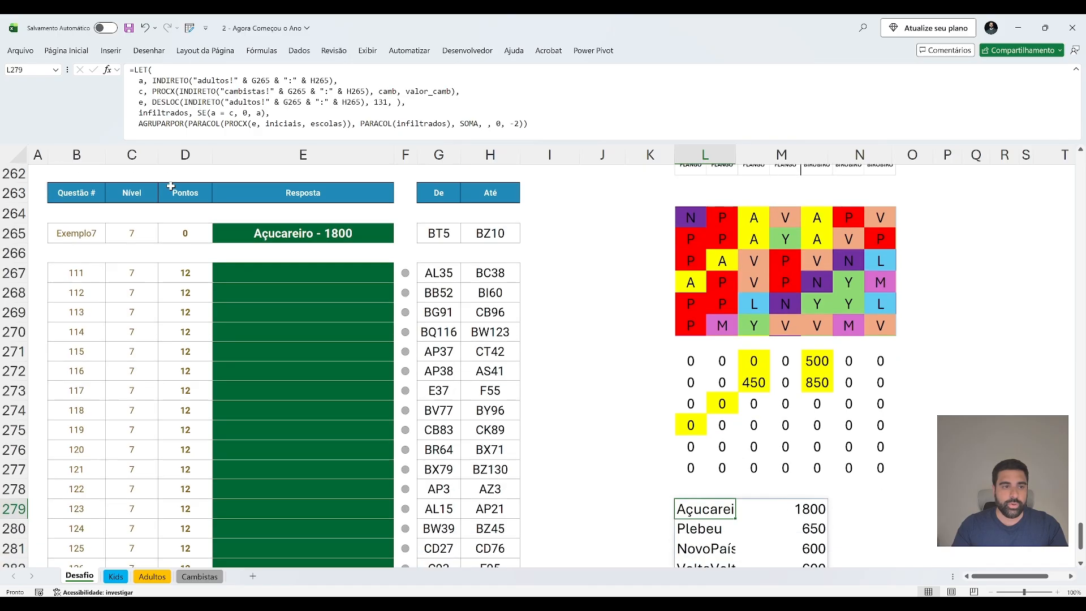
pyautogui.click(138, 124)
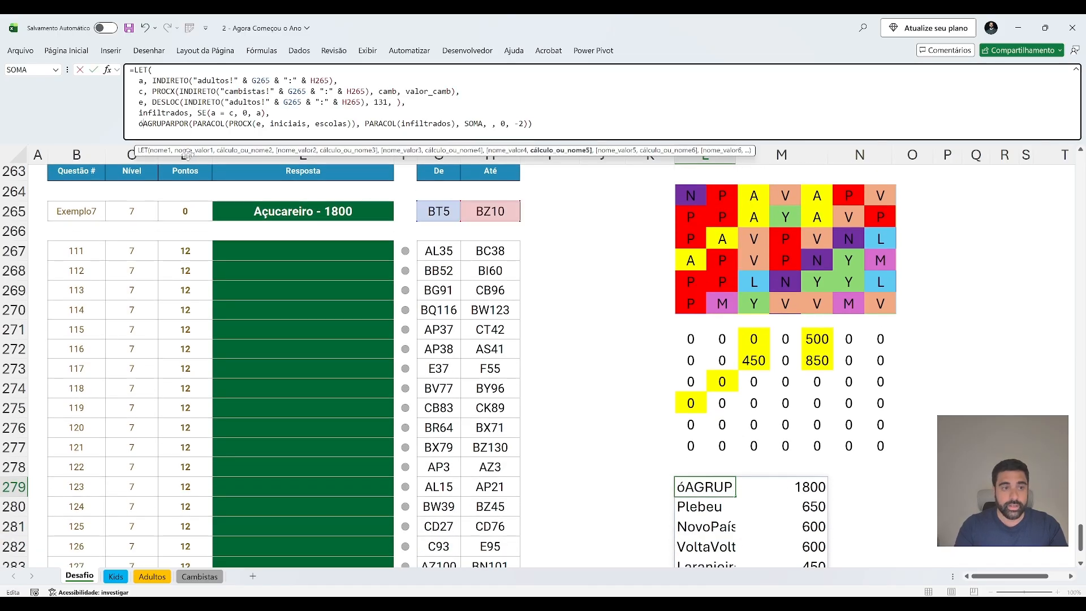
pyautogui.press('BackSpace')
pyautogui.write('ÍNDICE(')
pyautogui.press('End')
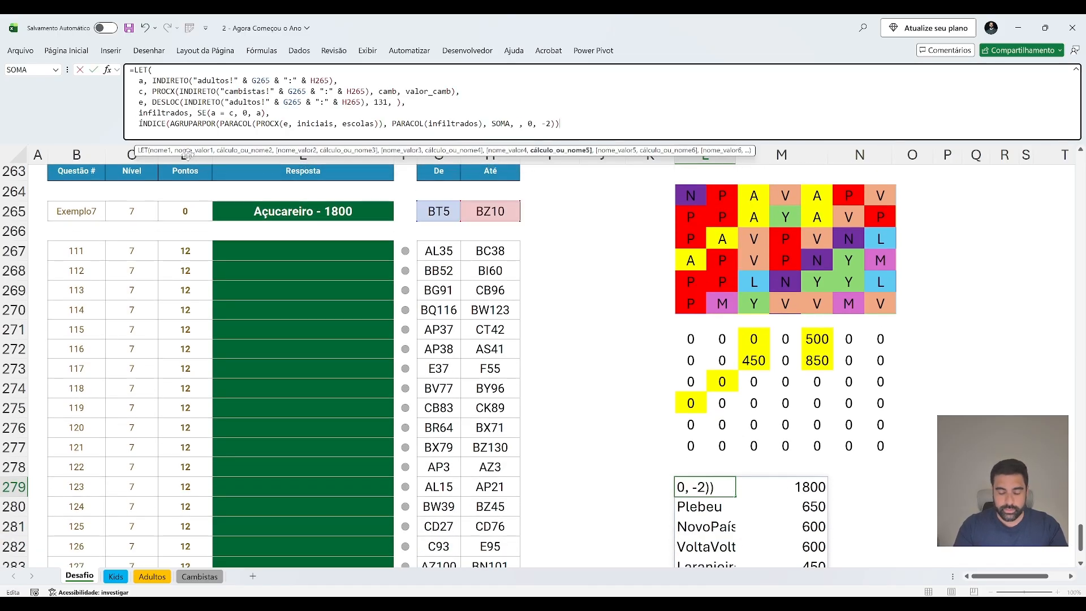
pyautogui.write(', 1, )')
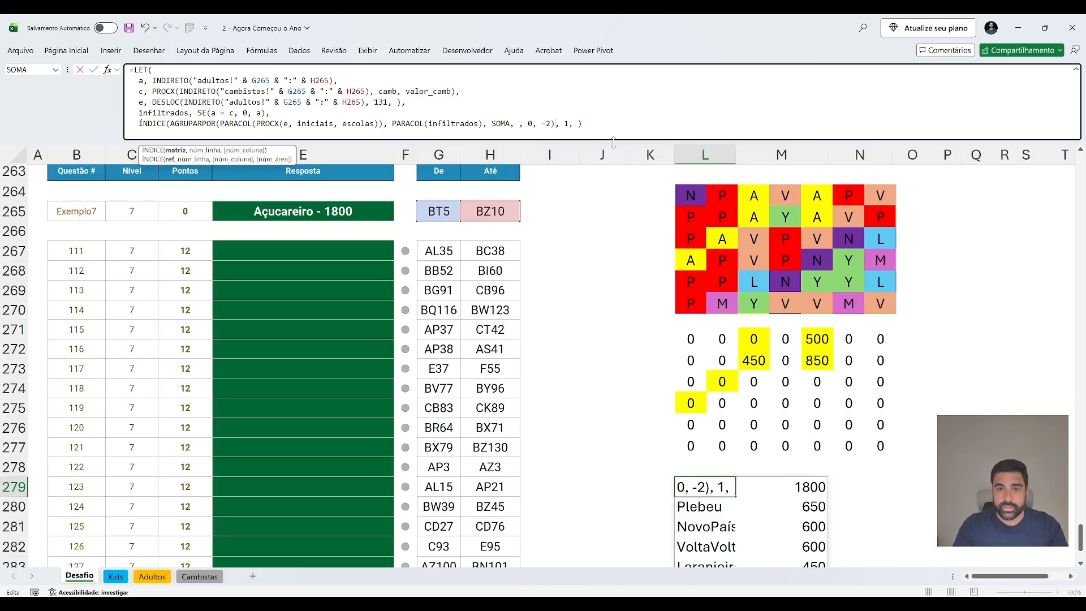
pyautogui.press('Return')
pyautogui.press('Up')
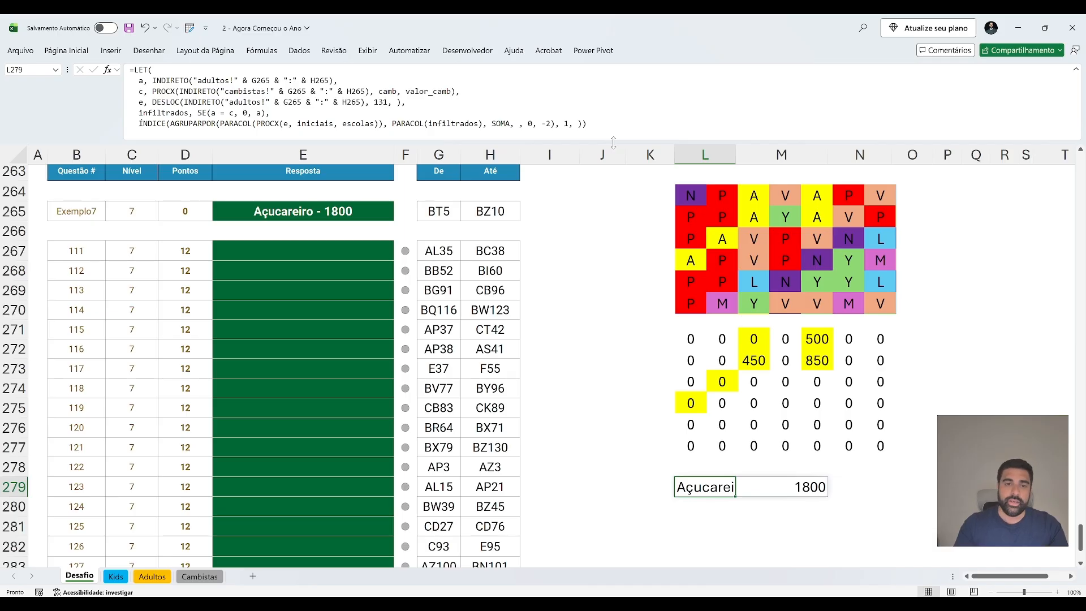
# Join the school name and total in L279 by wrapping the ÍNDICE expression in UNIRTEXTO with the delimiter " - ".
pyautogui.click(139, 124)
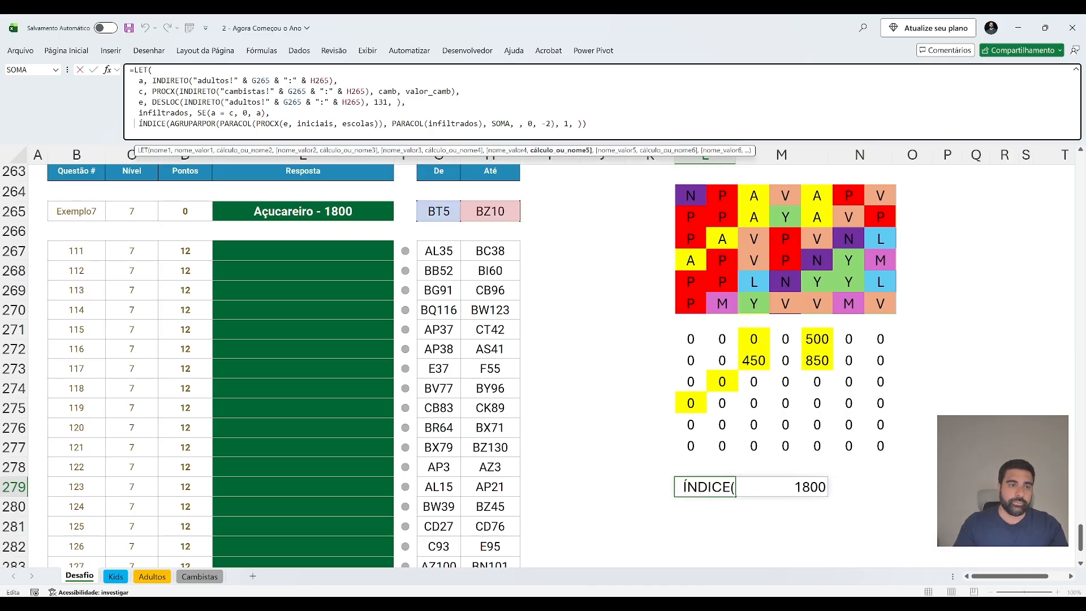
pyautogui.write('uni')
pyautogui.press('Tab')
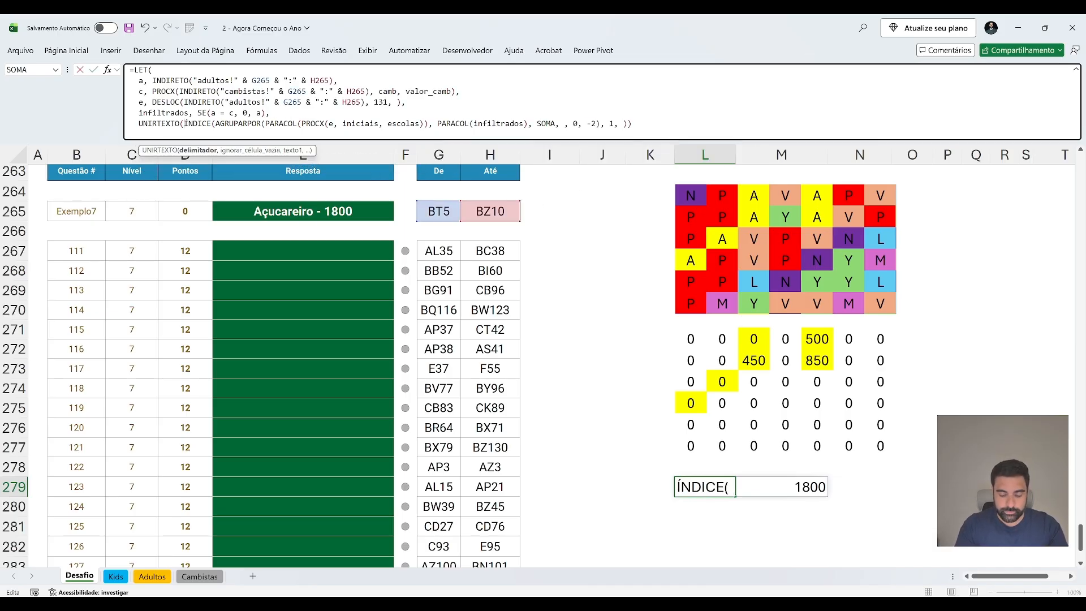
pyautogui.write('" - ", ,')
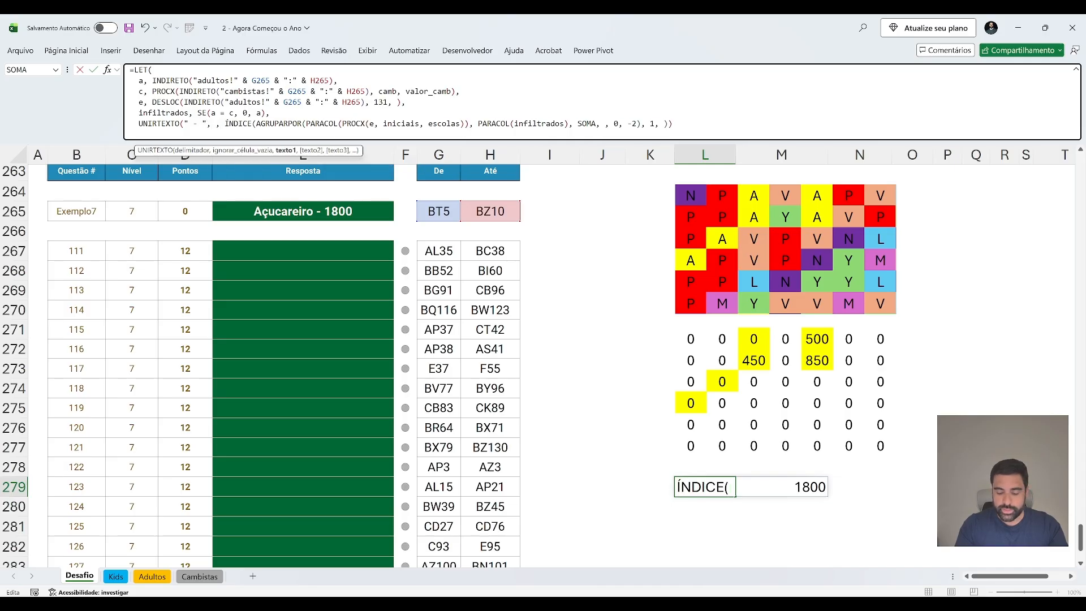
pyautogui.press('End')
pyautogui.write(')')
pyautogui.hotkey('ctrl', 'Return')
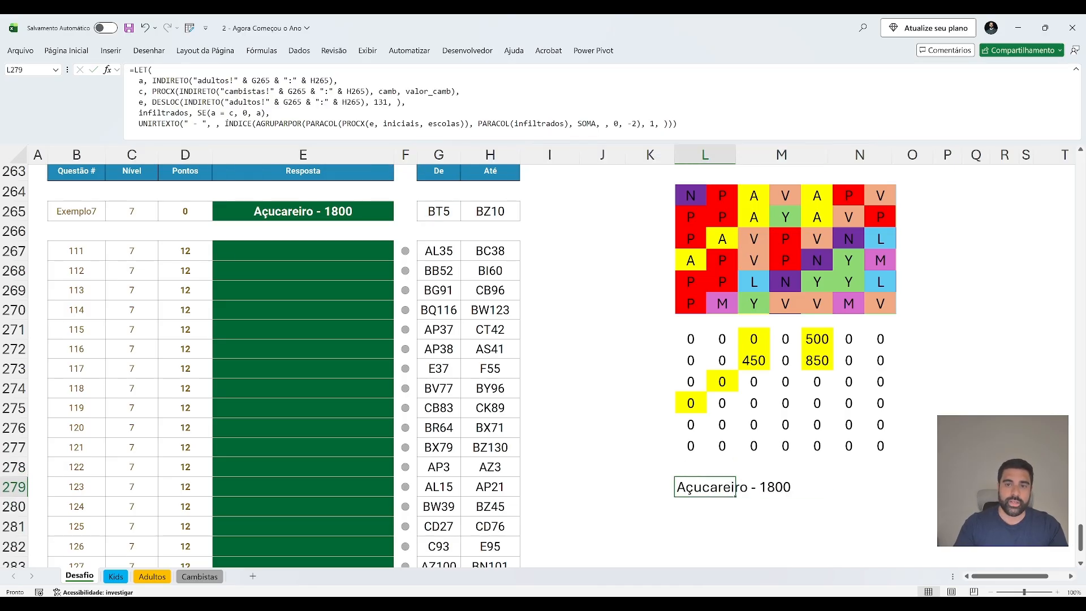
# Replace the Exemplo7 answer in E265 with the full LET formula copied from L279.
pyautogui.press('F2')
pyautogui.hotkey('ctrl', 'a')
pyautogui.press('Escape')
pyautogui.click(311, 213)
pyautogui.press('F2')
pyautogui.hotkey('ctrl', 'a')
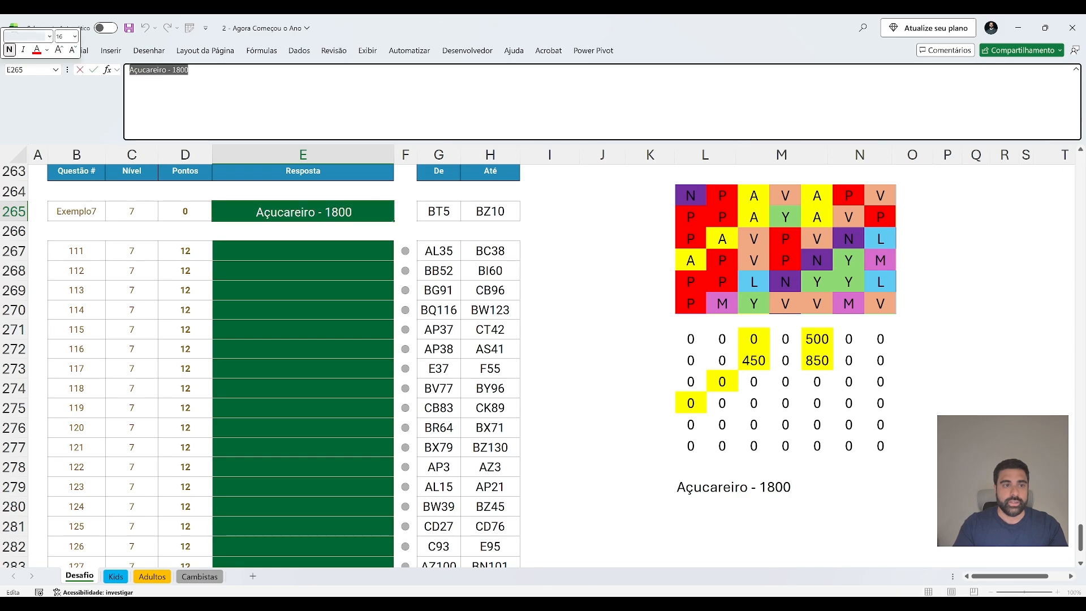
pyautogui.hotkey('ctrl', 'v')
pyautogui.hotkey('ctrl', 'Return')
# Copy the formula from E265 into the Nível 7 answer cells E267:E286.
pyautogui.hotkey('ctrl', 'c')
pyautogui.press('Down')
pyautogui.press('Down')
pyautogui.press('Left')
pyautogui.hotkey('ctrl', 'Down')
pyautogui.press('Right')
pyautogui.hotkey('ctrl', 'shift', 'Up')
pyautogui.hotkey('shift', 'Down')
pyautogui.hotkey('shift', 'Down')
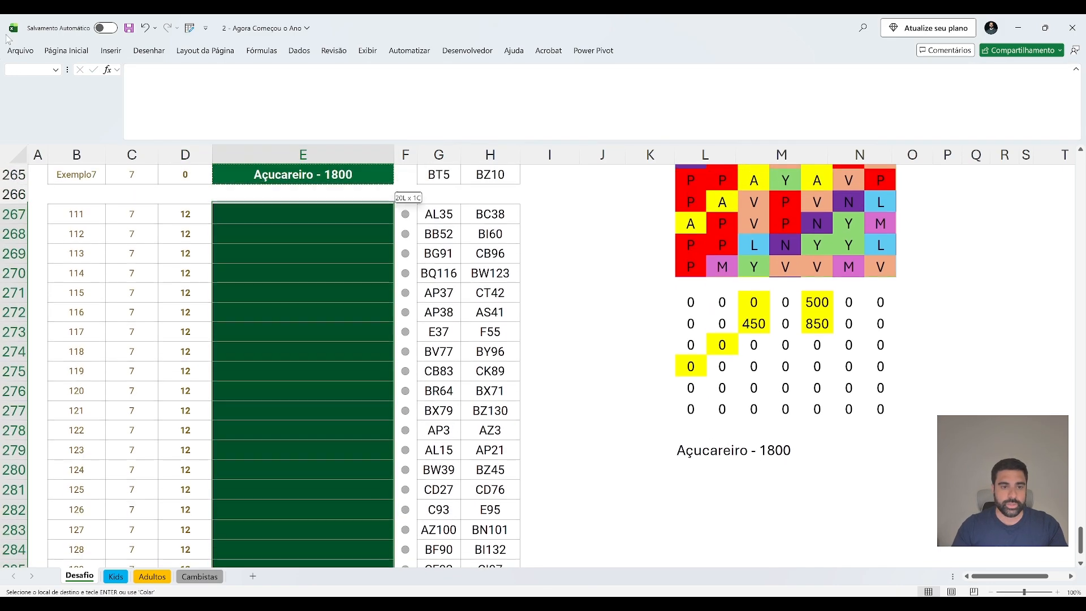
pyautogui.hotkey('ctrl', 'v')
# Review the filled Nível 7 answers and their check marks for questions 111 to 130.
pyautogui.press('Right')
pyautogui.press('Left')
pyautogui.hotkey('ctrl', 'Up')
pyautogui.press('Right')
pyautogui.press('Down')
pyautogui.press('Right')
pyautogui.press('Right')
pyautogui.press('Down')
pyautogui.press('Right')
pyautogui.press('Right')
pyautogui.press('Down')
pyautogui.press('Right')
pyautogui.press('Right')
pyautogui.press('Down')
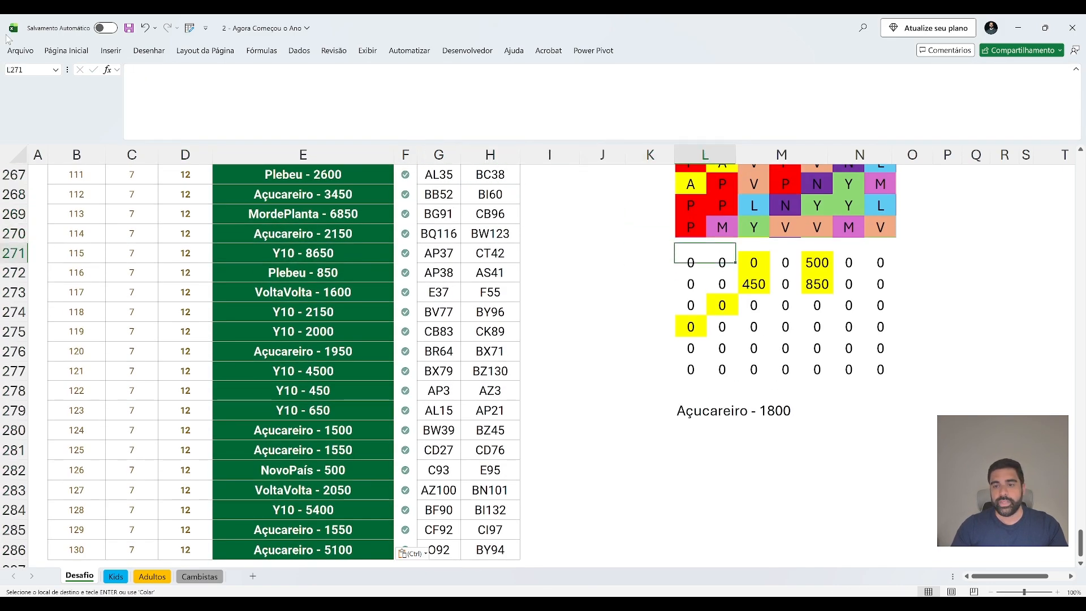
# Go back to the bonus questions near the start of the Desafio sheet and select the Bônus 4 answer cell E41.
pyautogui.hotkey('ctrl', 'Down')
pyautogui.hotkey('ctrl', 'Up')
pyautogui.hotkey('ctrl', 'Home')
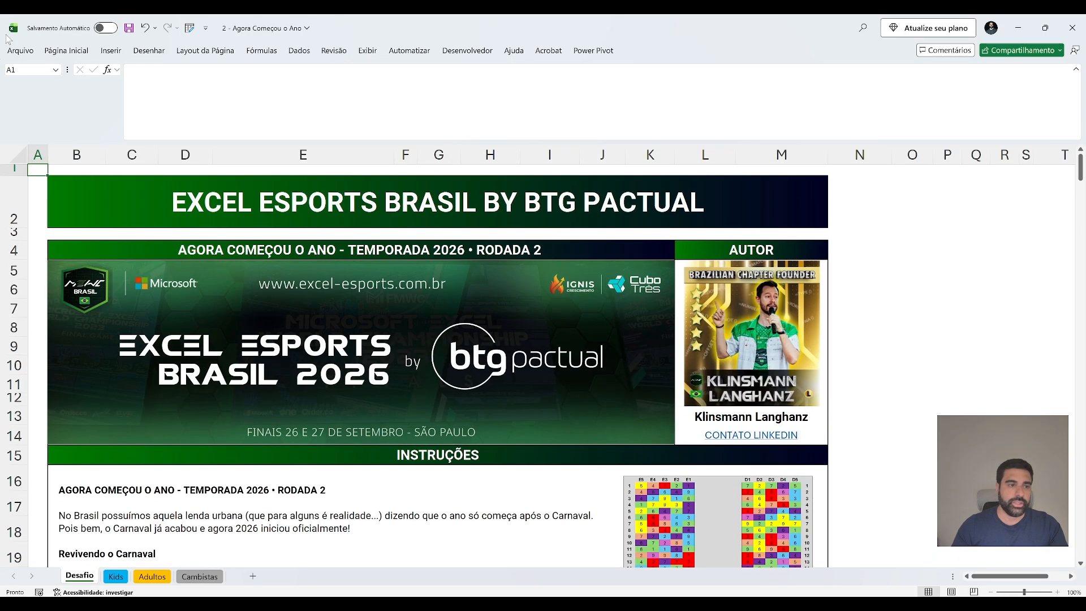
pyautogui.press('pagedown')
pyautogui.scroll(-6, 389, 314)
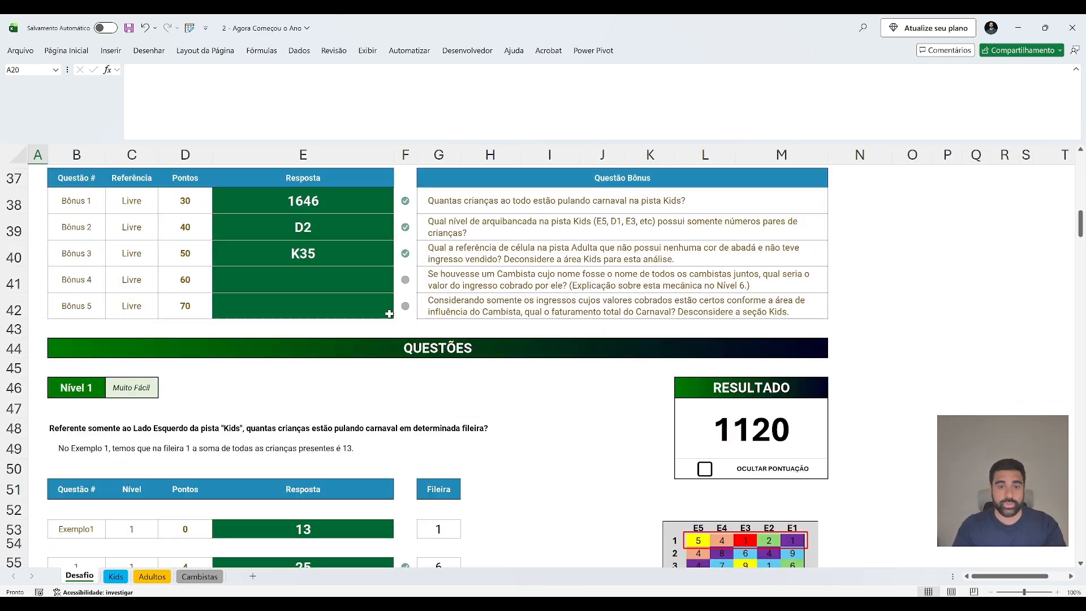
pyautogui.click(389, 283)
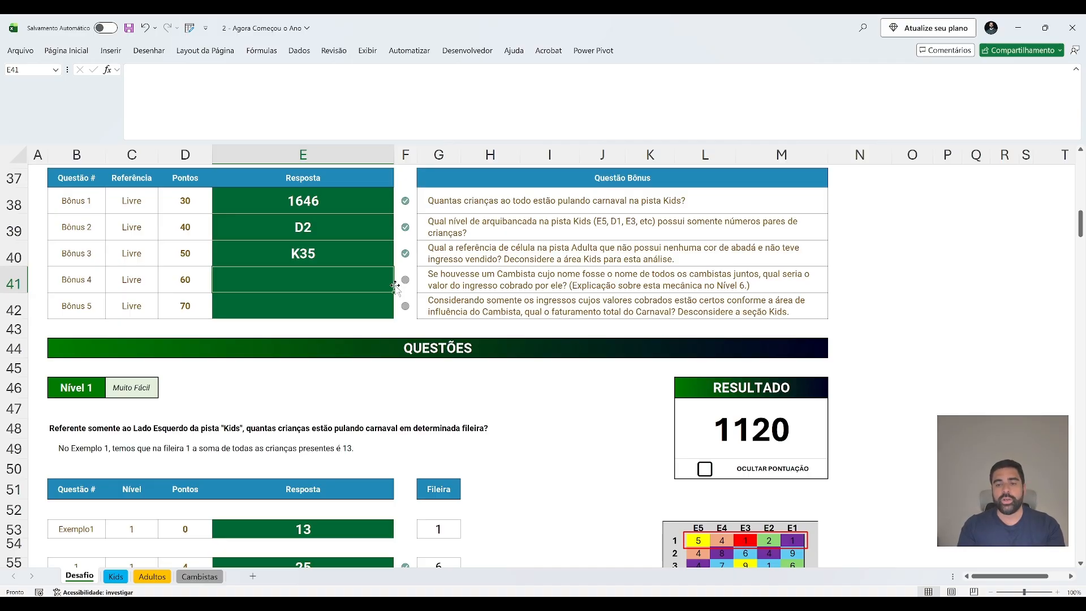
# On the Cambistas sheet, join all the cambista names from CZ4:CZ9 in CZ10 with CONCAT.
pyautogui.hotkey('ctrl', 'pagedown')
pyautogui.hotkey('ctrl', 'pagedown')
pyautogui.hotkey('ctrl', 'pagedown')
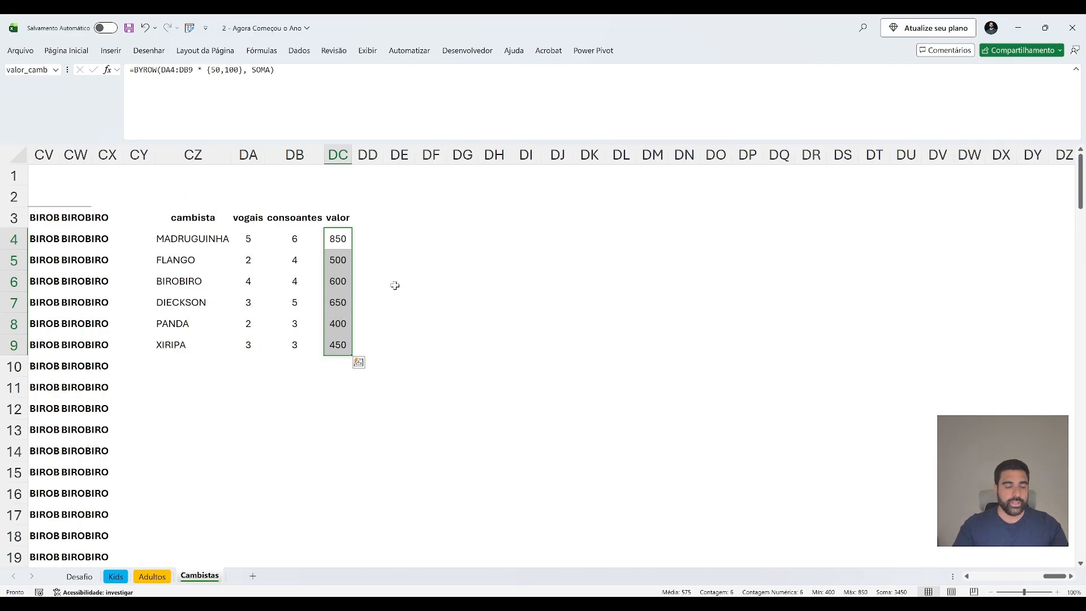
pyautogui.click(171, 362)
pyautogui.write('=concat')
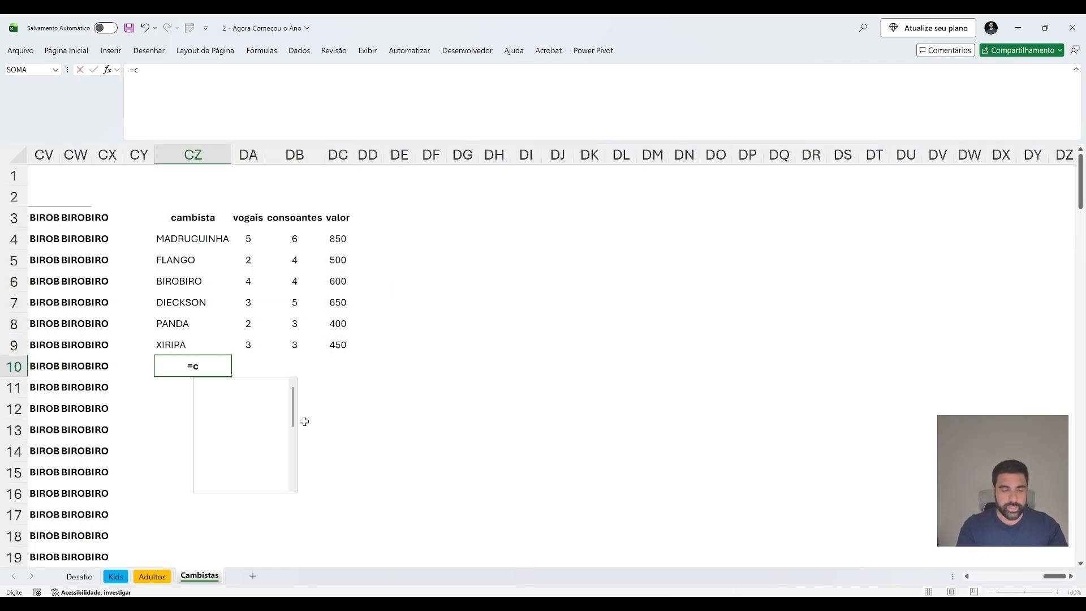
pyautogui.press('Tab')
pyautogui.press('Up')
pyautogui.press('Up')
pyautogui.press('Up')
pyautogui.press('Up')
pyautogui.press('Up')
pyautogui.press('Up')
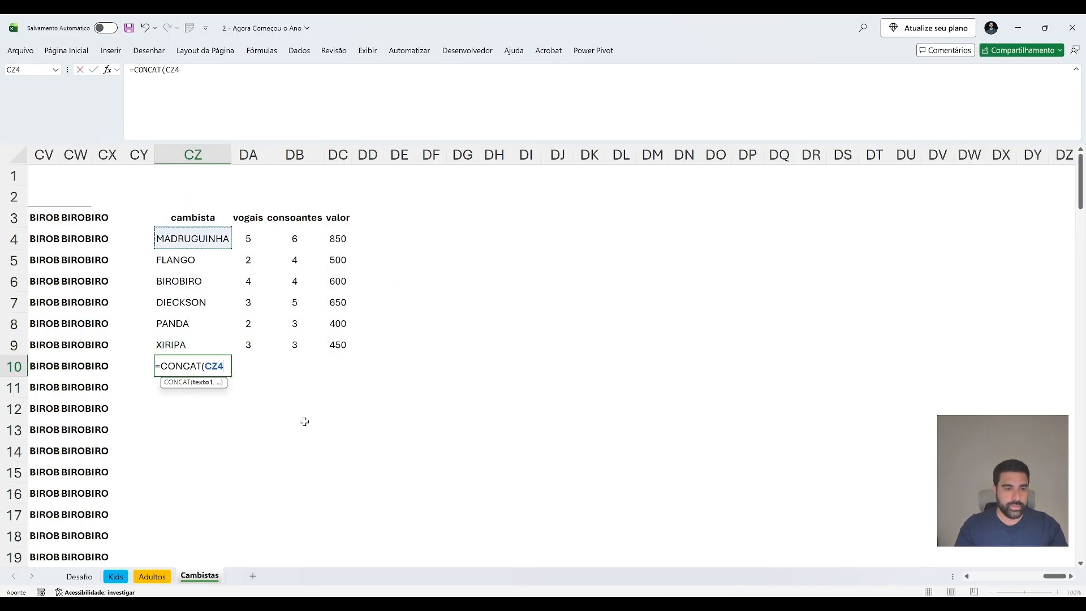
pyautogui.hotkey('shift', 'Down')
pyautogui.hotkey('shift', 'Down')
pyautogui.hotkey('shift', 'Down')
pyautogui.hotkey('shift', 'Down')
pyautogui.hotkey('shift', 'Down')
pyautogui.press('Return')
pyautogui.press('Up')
pyautogui.press('Right')
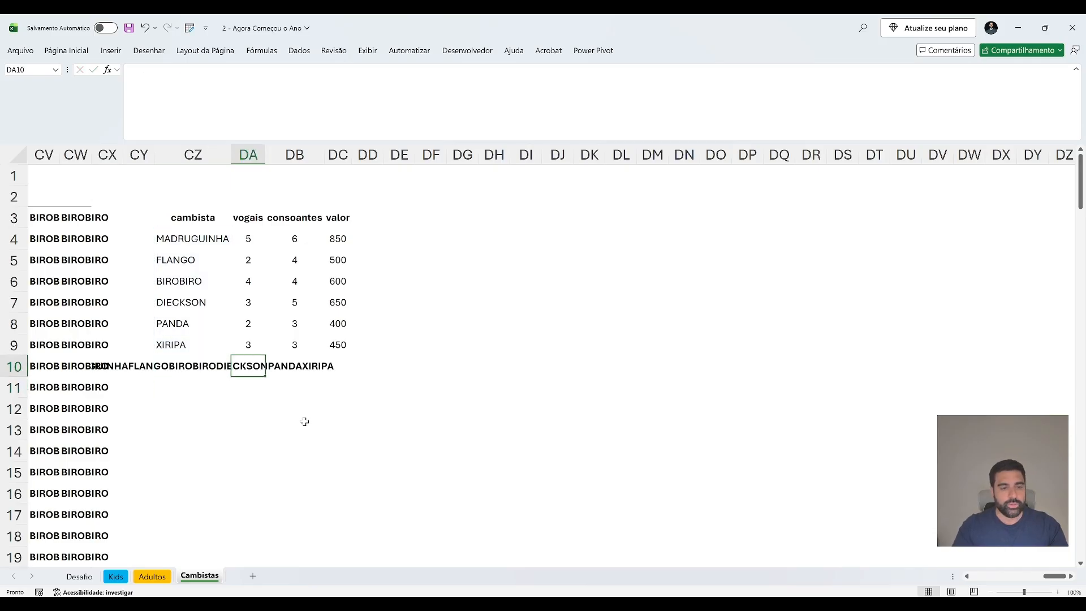
# Left-align the joined cambista name in CZ10 and remove its bold formatting.
pyautogui.press('Up')
pyautogui.press('Down')
pyautogui.press('Left')
pyautogui.press('alt')
pyautogui.press('c')
pyautogui.press('a')
pyautogui.press('e')
pyautogui.hotkey('ctrl', 'b')
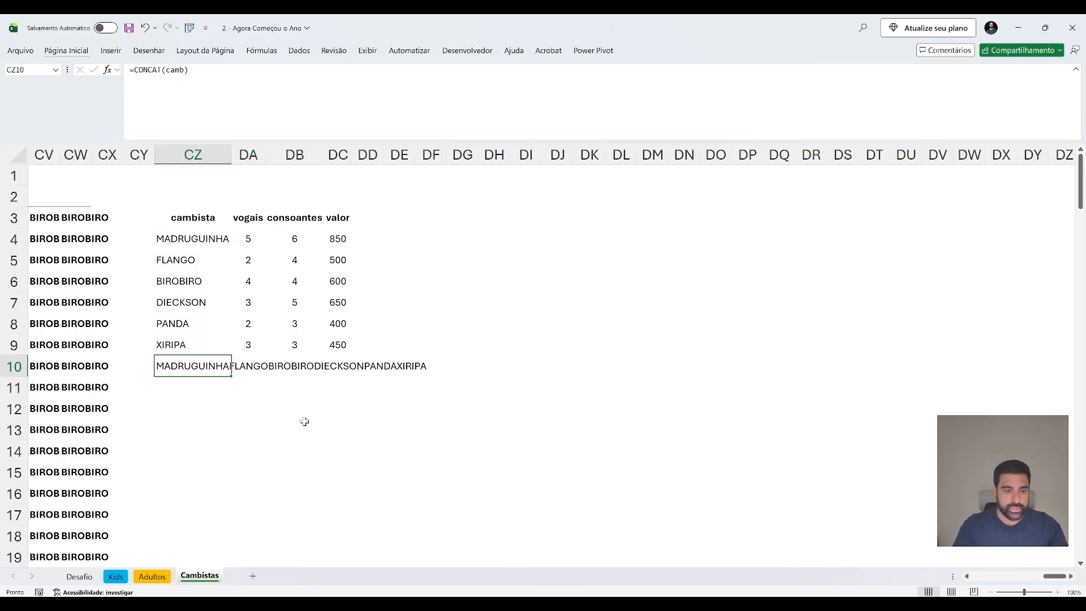
# Copy the vowel-count formula from DA9 into DA10 for the joined name.
pyautogui.press('Up')
pyautogui.press('Right')
pyautogui.hotkey('ctrl', 'c')
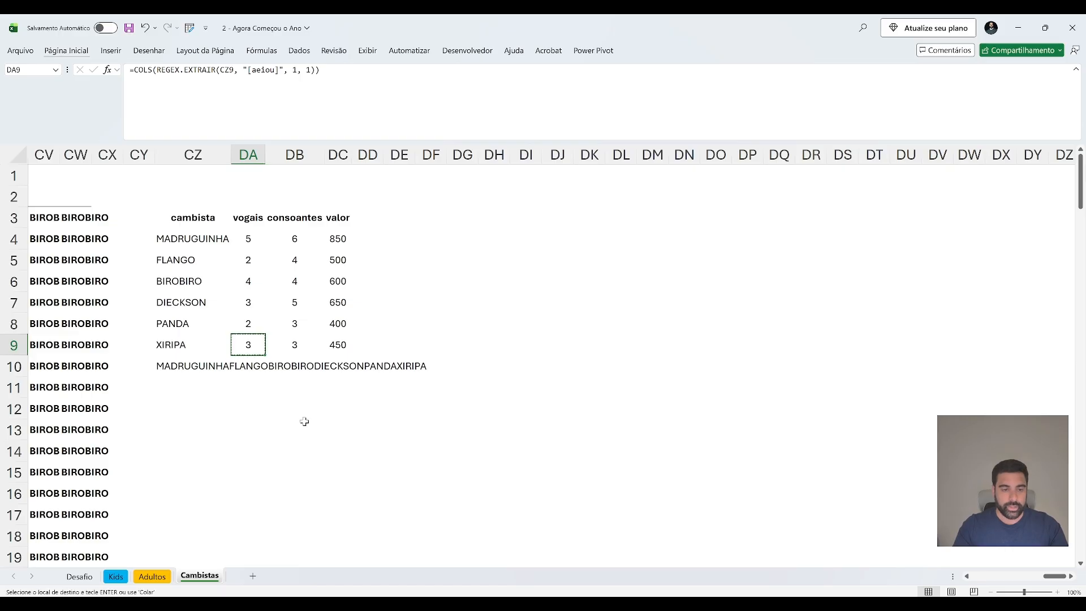
pyautogui.press('Down')
pyautogui.hotkey('ctrl', 'v')
# Count the joined name's consonants in DB10 with =NÚM.CARACT(CZ10) - DA10 and remove the cell's bold formatting.
pyautogui.press('Right')
pyautogui.press('Up')
pyautogui.press('Down')
pyautogui.write('=núm.c')
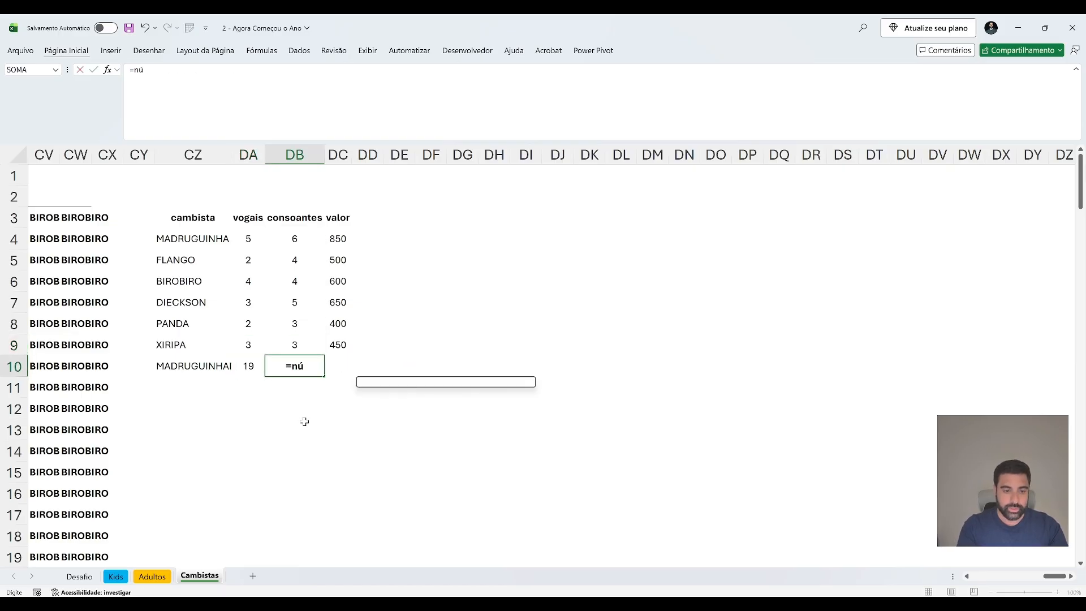
pyautogui.press('Tab')
pyautogui.press('Left')
pyautogui.press('Left')
pyautogui.write(')')
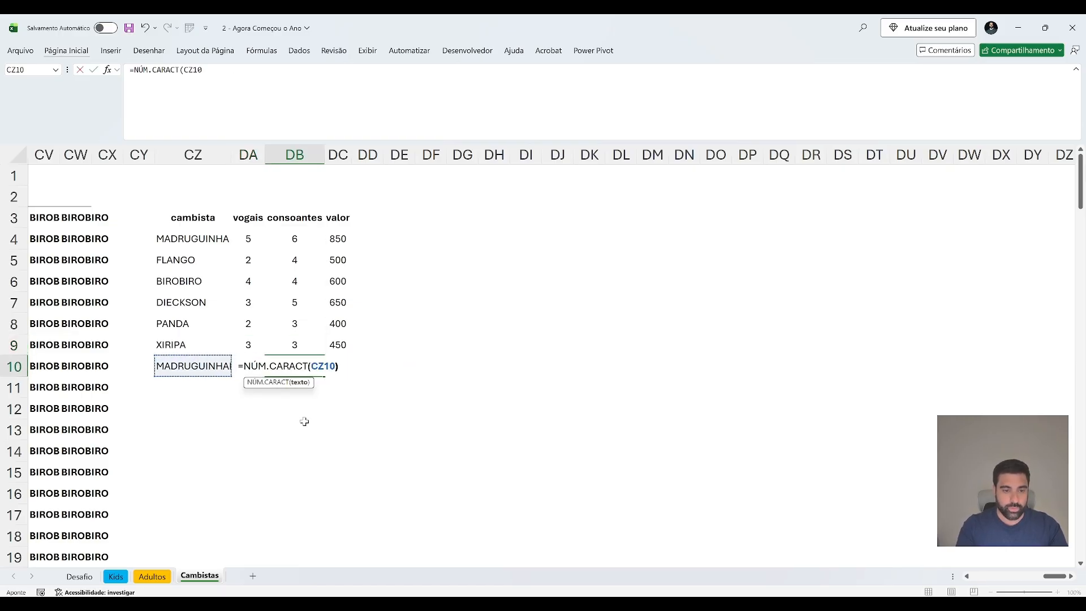
pyautogui.write(' -')
pyautogui.press('Left')
pyautogui.press('Return')
pyautogui.press('Up')
pyautogui.press('Down')
pyautogui.press('Up')
pyautogui.press('Up')
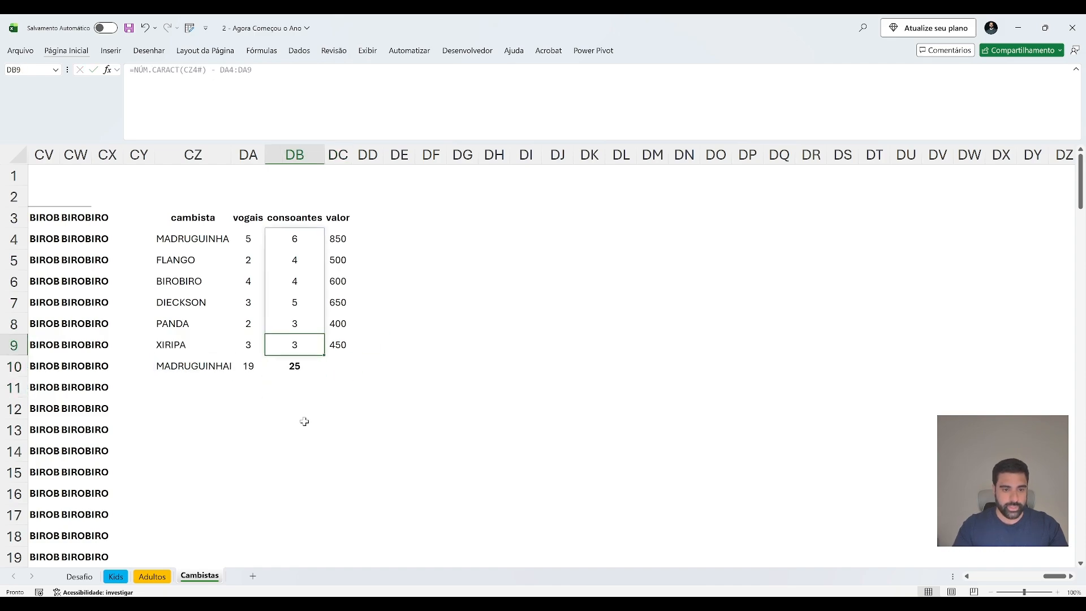
pyautogui.press('Down')
# Calculate the joined name's ticket price in DC10 with =SOMA(DA10:DB10 * {50, 100}).
pyautogui.press('Right')
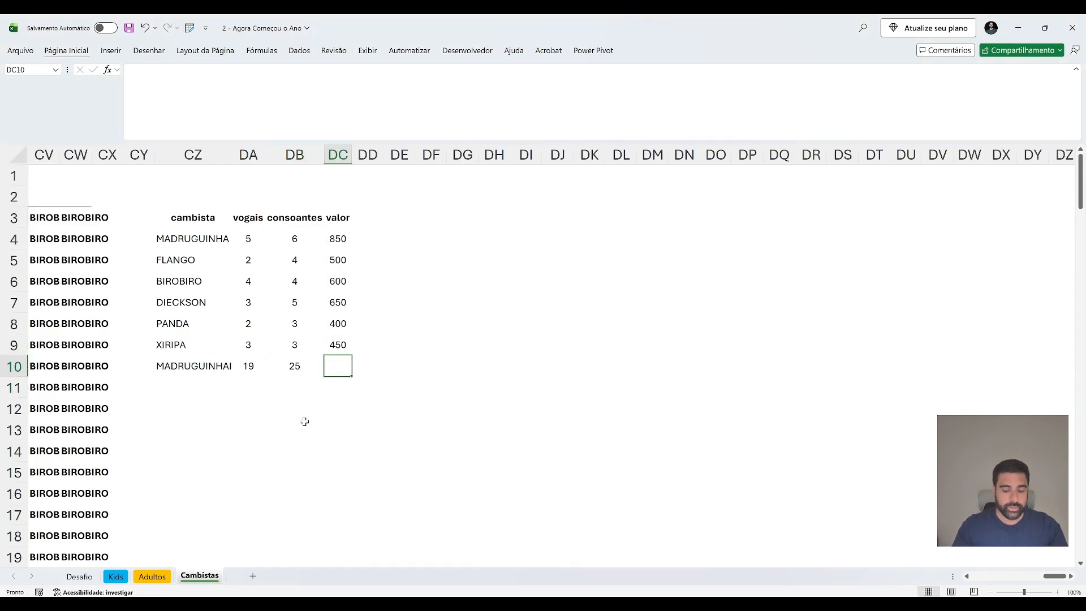
pyautogui.write('=soma')
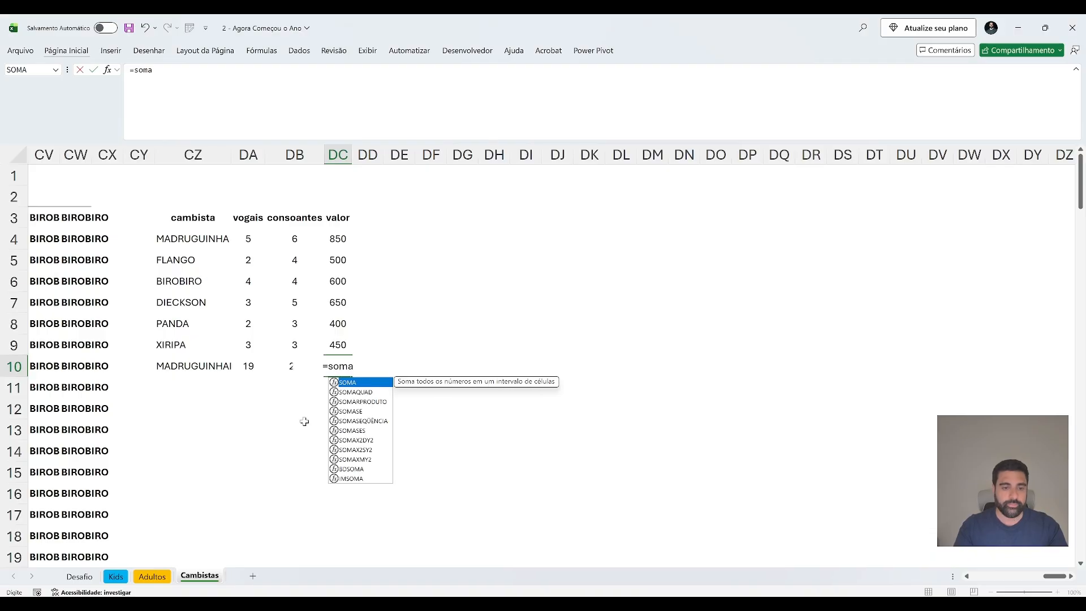
pyautogui.press('Tab')
pyautogui.press('Left')
pyautogui.press('Left')
pyautogui.hotkey('shift', 'Right')
pyautogui.write('* {')
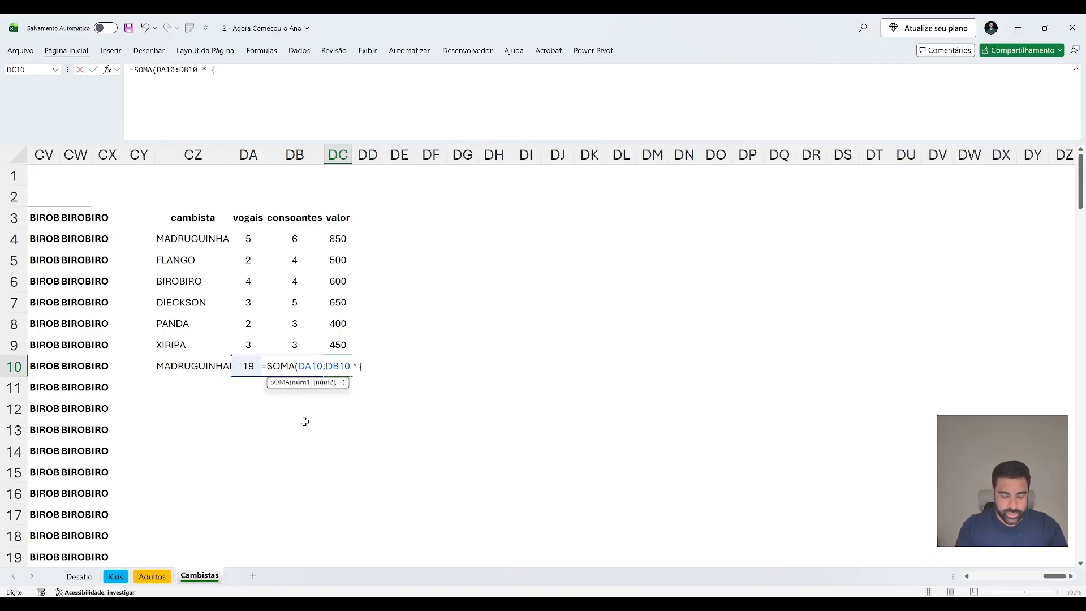
pyautogui.write('50,')
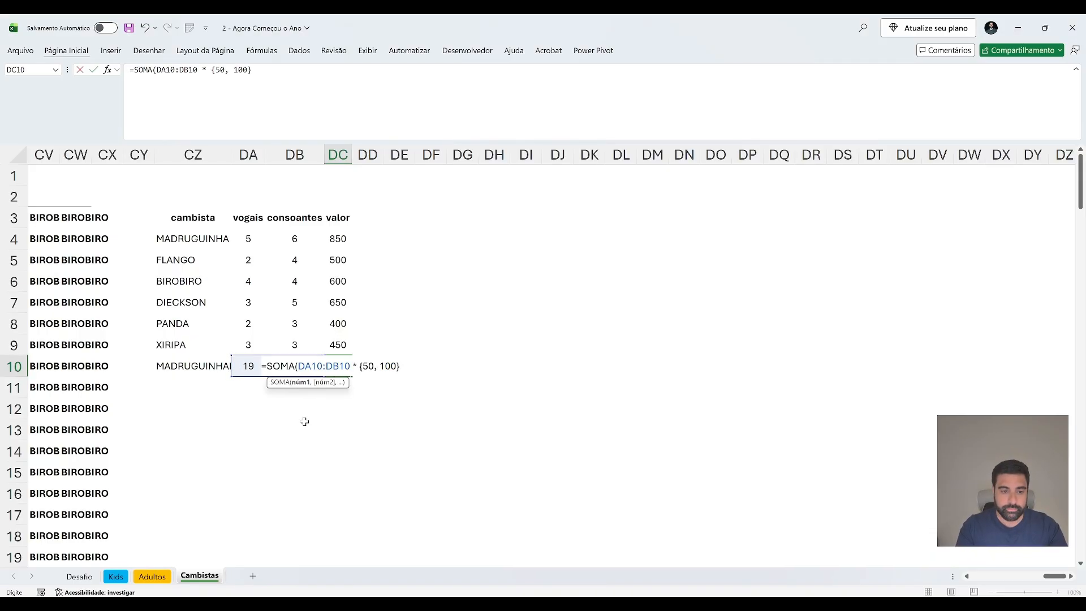
pyautogui.write(' 100}')
pyautogui.press('Return')
pyautogui.press('Up')
pyautogui.press('Right')
pyautogui.press('Left')
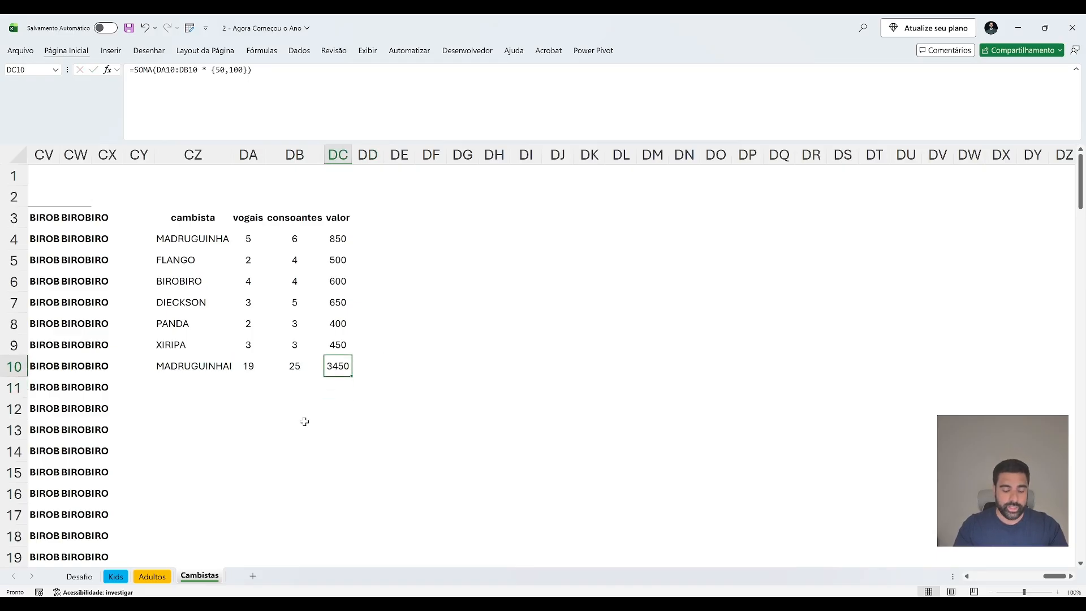
# Return to the Desafio sheet and enter 3450 as the Bônus 4 answer in E41.
pyautogui.hotkey('ctrl', 'c')
pyautogui.hotkey('ctrl', 'pageup')
pyautogui.hotkey('ctrl', 'pageup')
pyautogui.hotkey('ctrl', 'pageup')
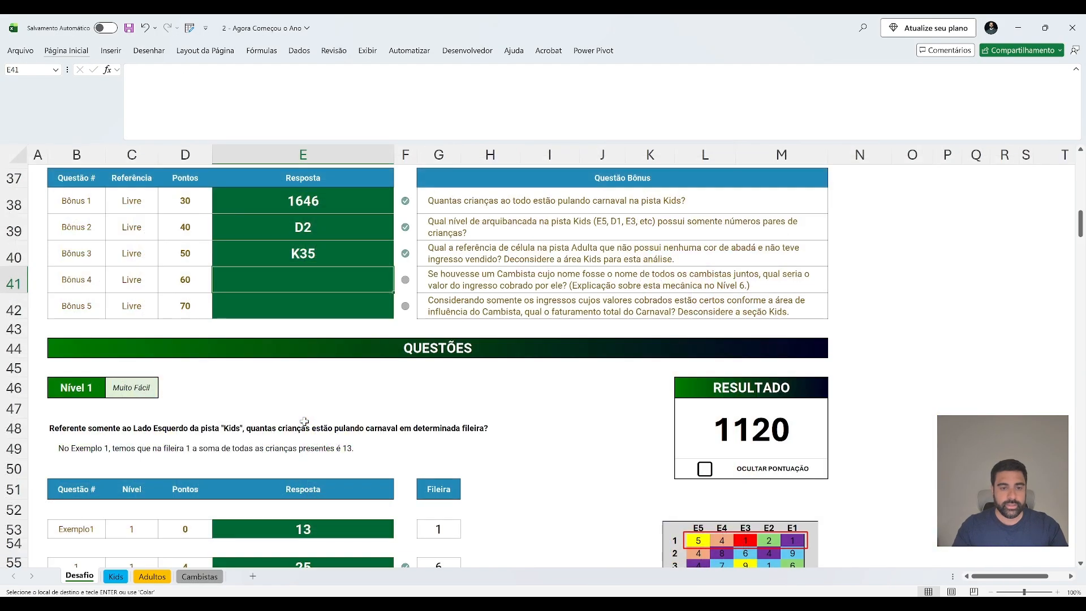
pyautogui.write('3450')
pyautogui.press('Return')
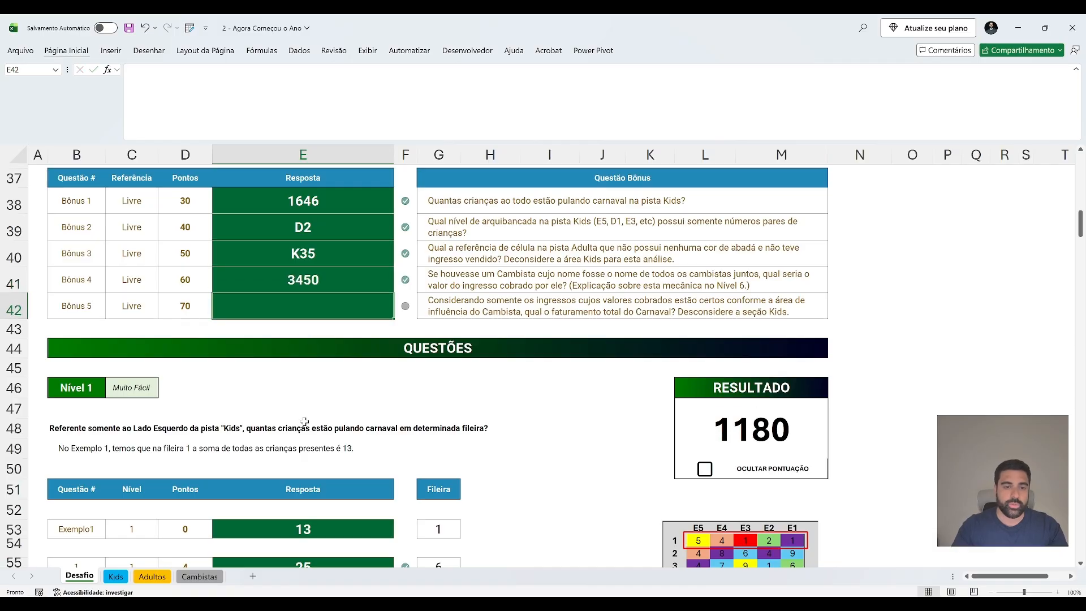
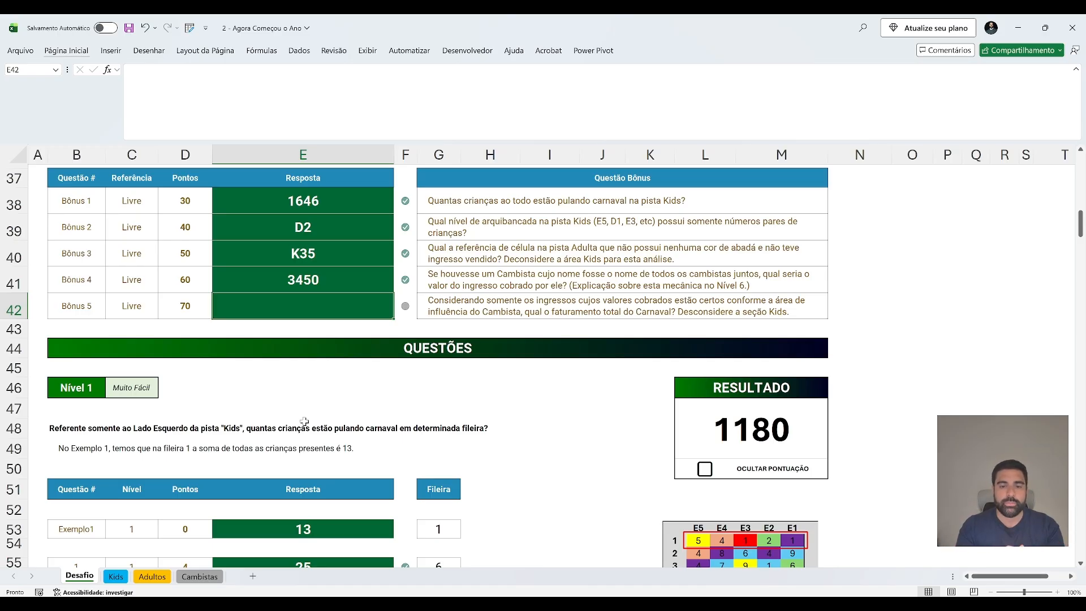
# Look up every ticket seller's price beside the bonus table in O42 with =PROCX(cambistas, camb, valor_camb).
pyautogui.press('Right')
pyautogui.press('Right')
pyautogui.press('Right')
pyautogui.press('Right')
pyautogui.press('Right')
pyautogui.press('Right')
pyautogui.press('Right')
pyautogui.press('Right')
pyautogui.press('Right')
pyautogui.press('Right')
pyautogui.press('Right')
pyautogui.press('Right')
pyautogui.press('Right')
pyautogui.press('Right')
pyautogui.press('Right')
pyautogui.press('Right')
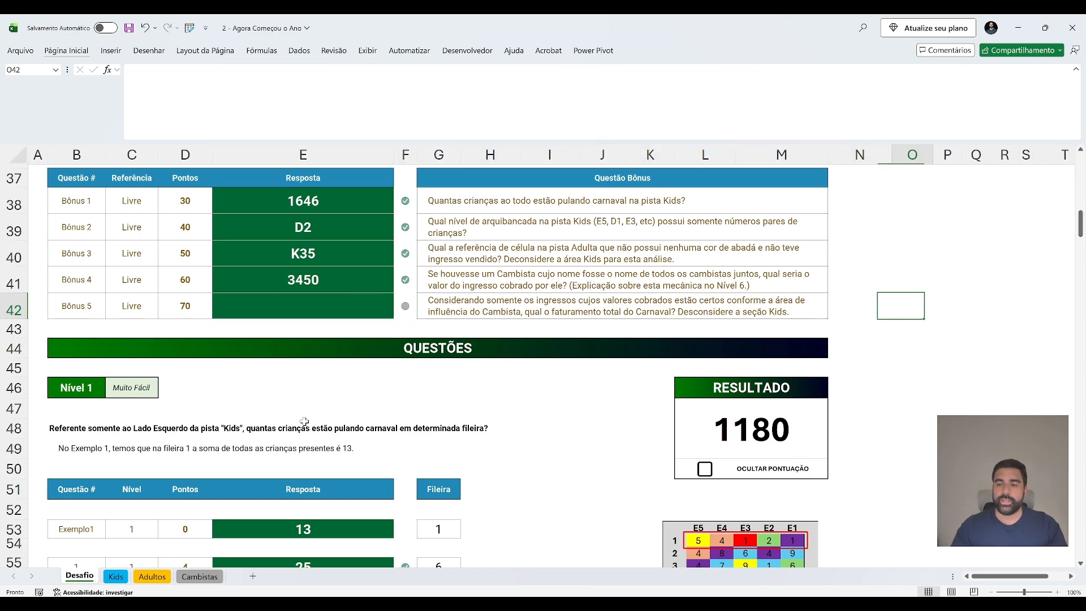
pyautogui.press('Left')
pyautogui.press('Left')
pyautogui.press('Left')
pyautogui.press('Left')
pyautogui.press('Left')
pyautogui.press('Left')
pyautogui.press('Left')
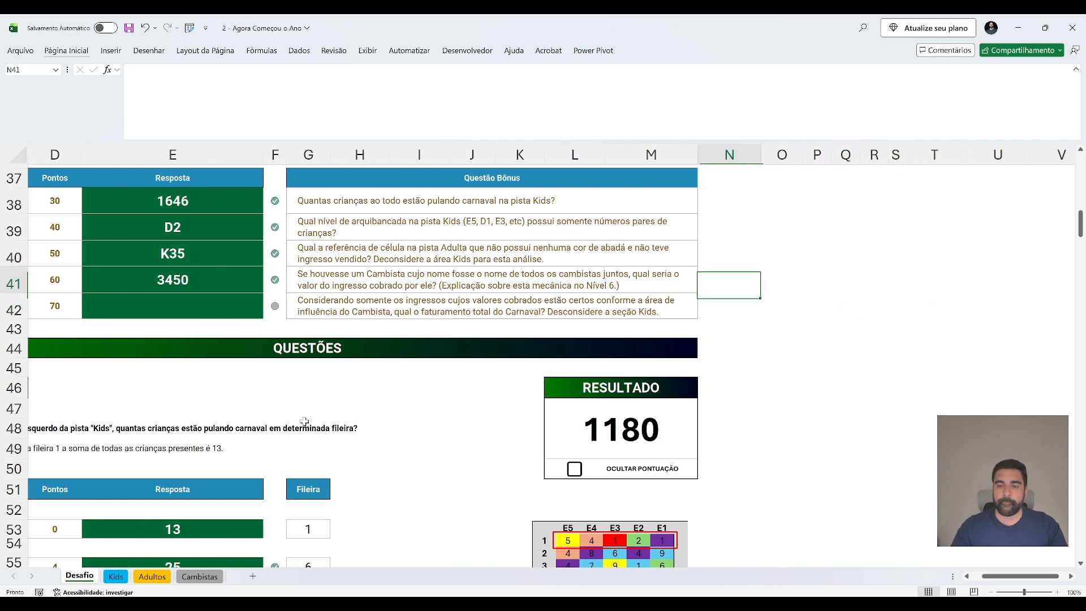
pyautogui.press('Right')
pyautogui.press('Left')
pyautogui.press('Right')
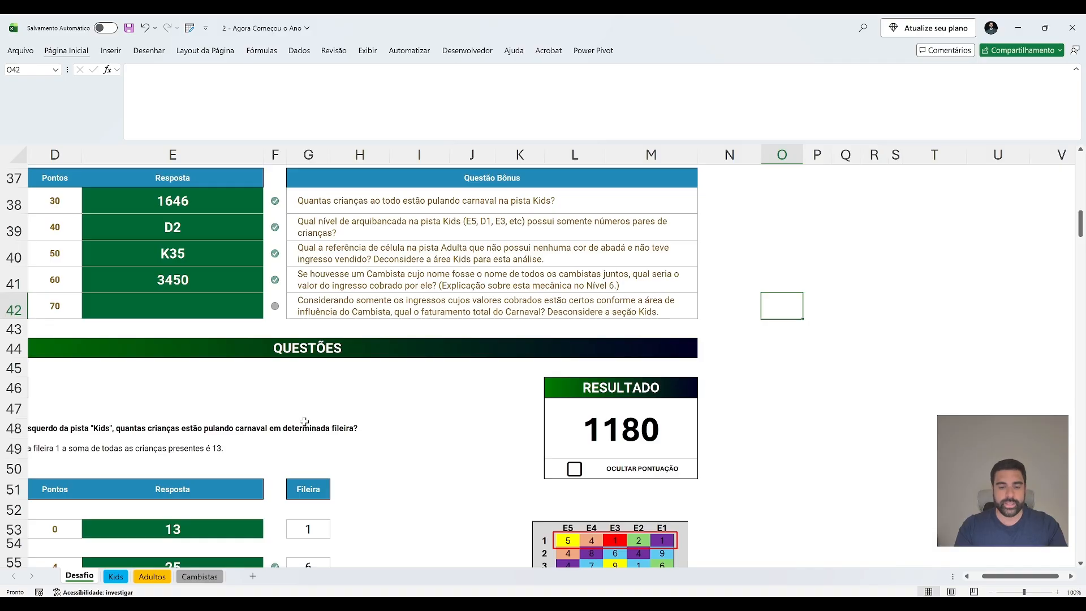
pyautogui.write('=proc')
pyautogui.press('Tab')
pyautogui.write('cambi')
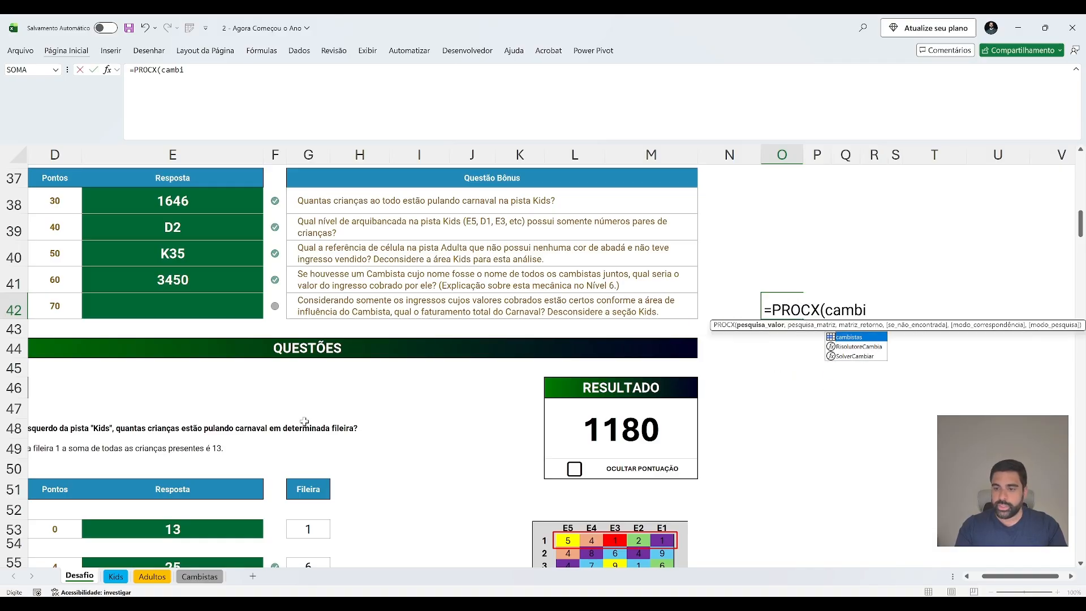
pyautogui.write('stas, camb,')
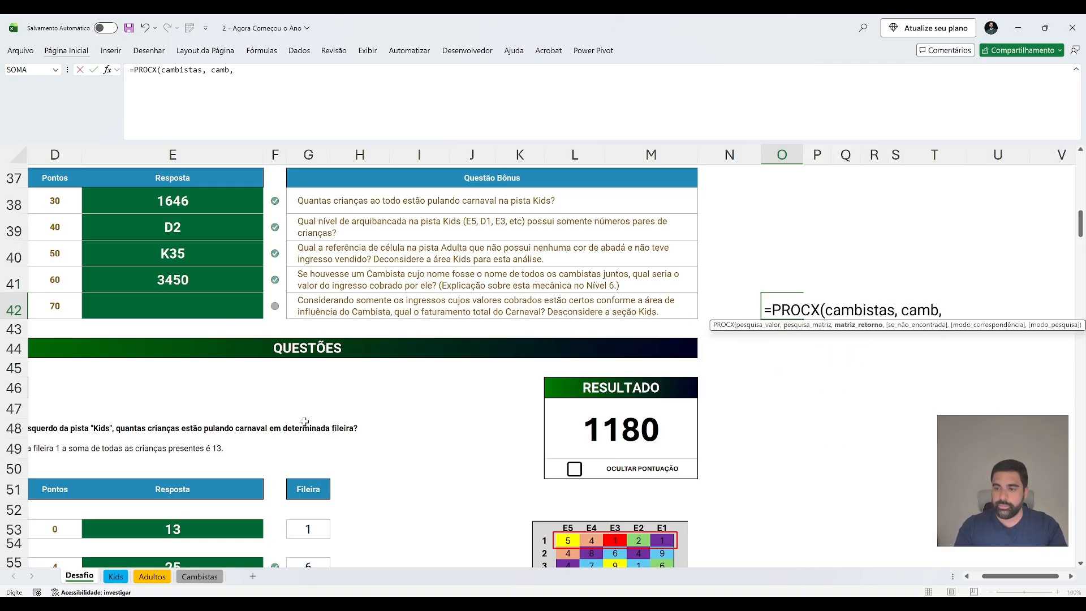
pyautogui.write(' valor_camb)')
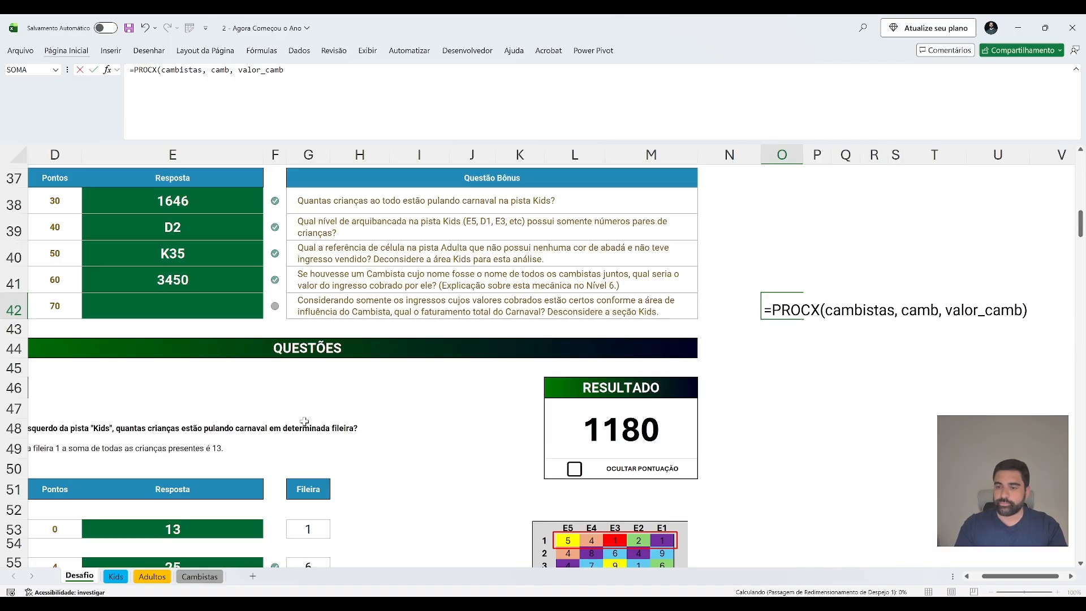
pyautogui.press('Return')
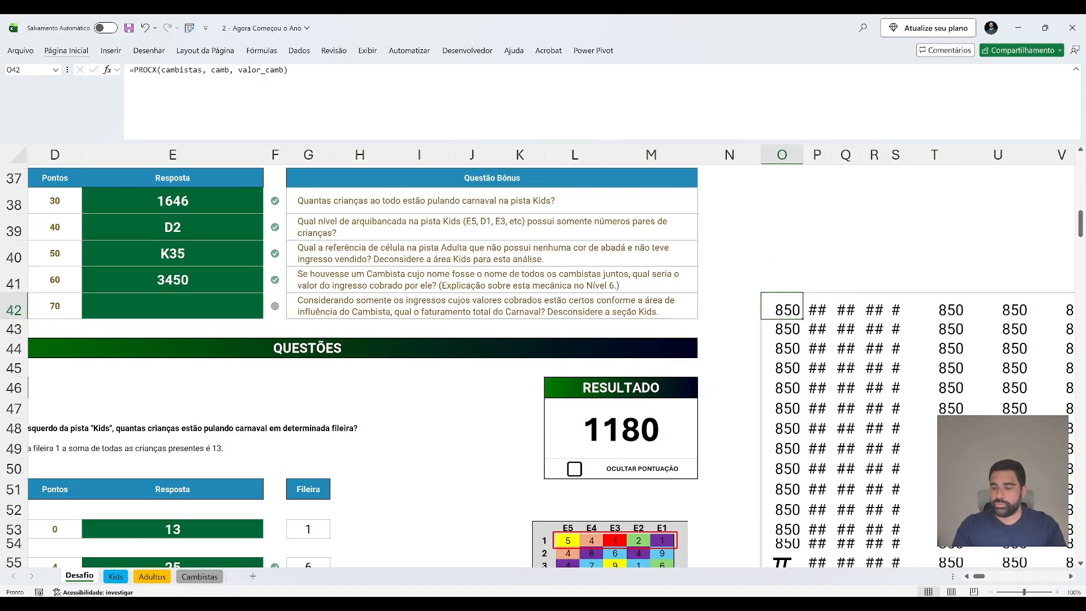
# Add 0 as the if-not-found value of the PROCX formula in O42.
pyautogui.hotkey('ctrl', 'Right')
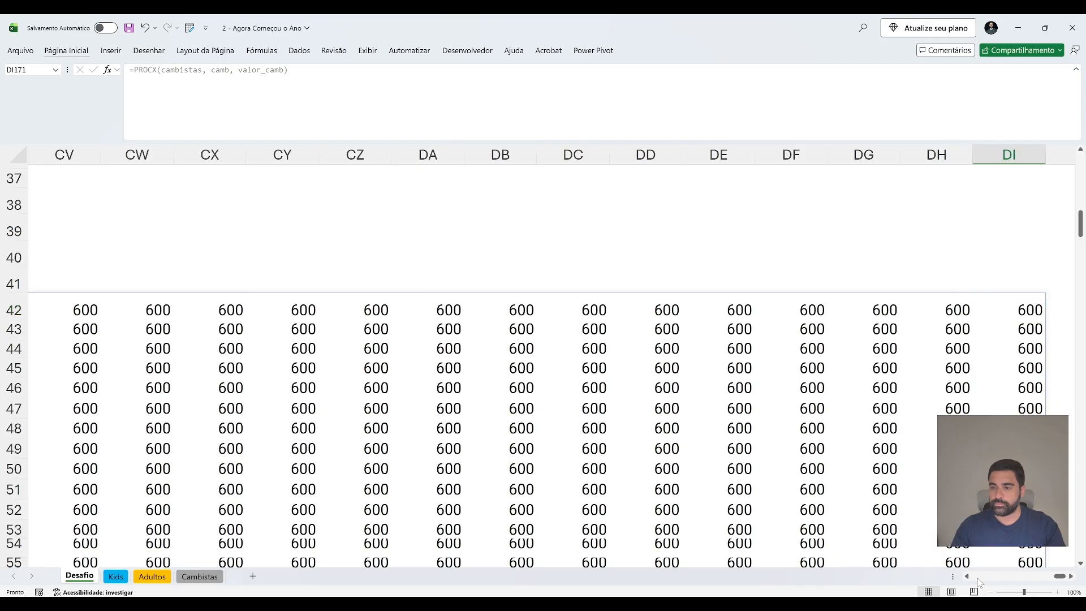
pyautogui.hotkey('ctrl', 'Down')
pyautogui.press('Left')
pyautogui.hotkey('ctrl', 'Up')
pyautogui.hotkey('ctrl', 'Left')
pyautogui.hotkey('ctrl', 'Left')
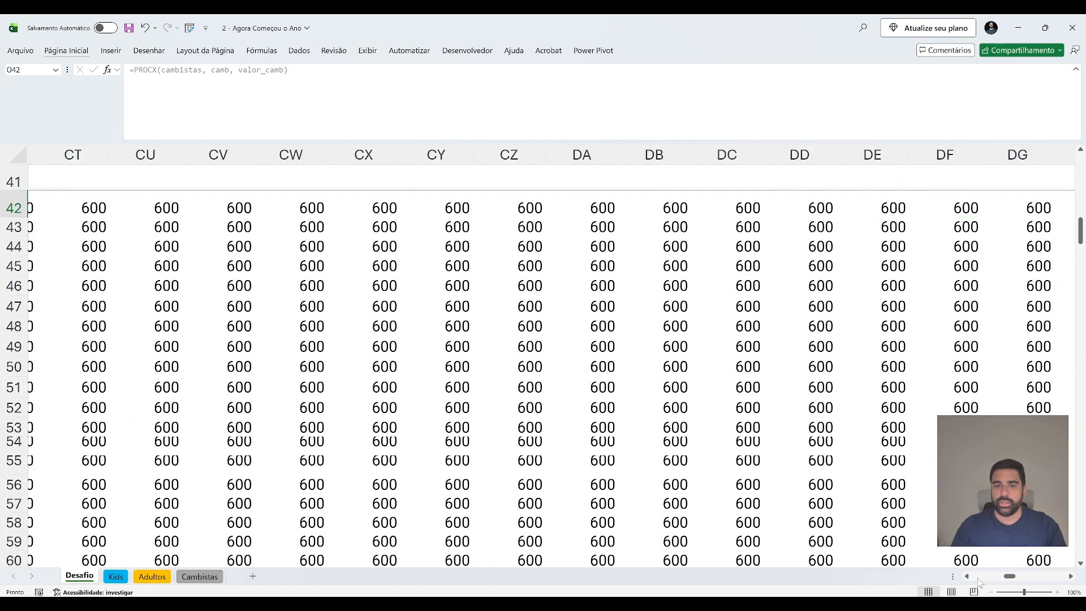
pyautogui.hotkey('ctrl', 'Right')
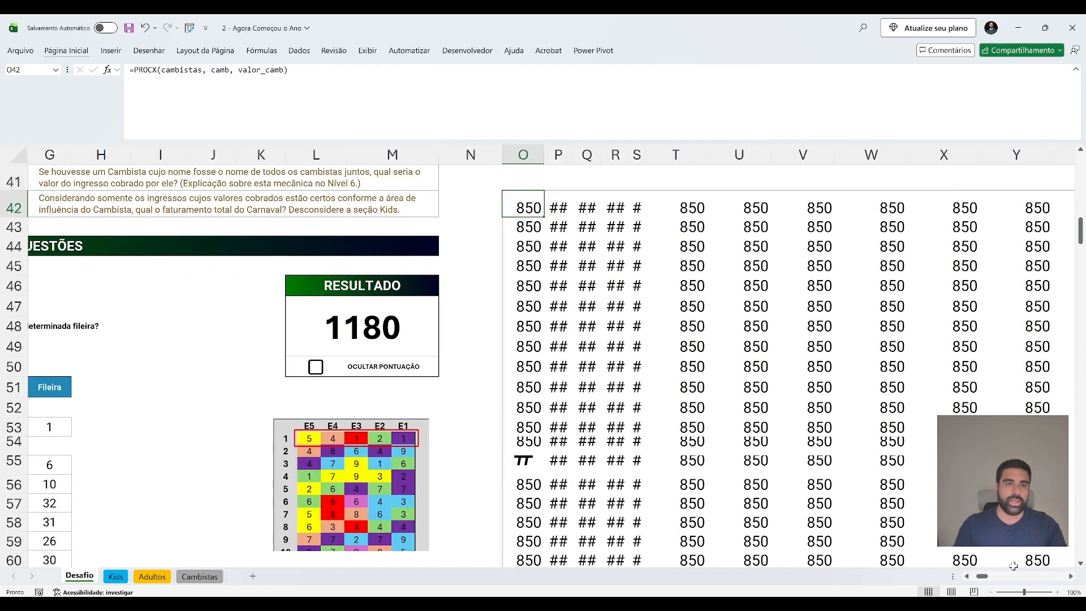
pyautogui.press('F2')
pyautogui.press('Left')
pyautogui.write(', 0')
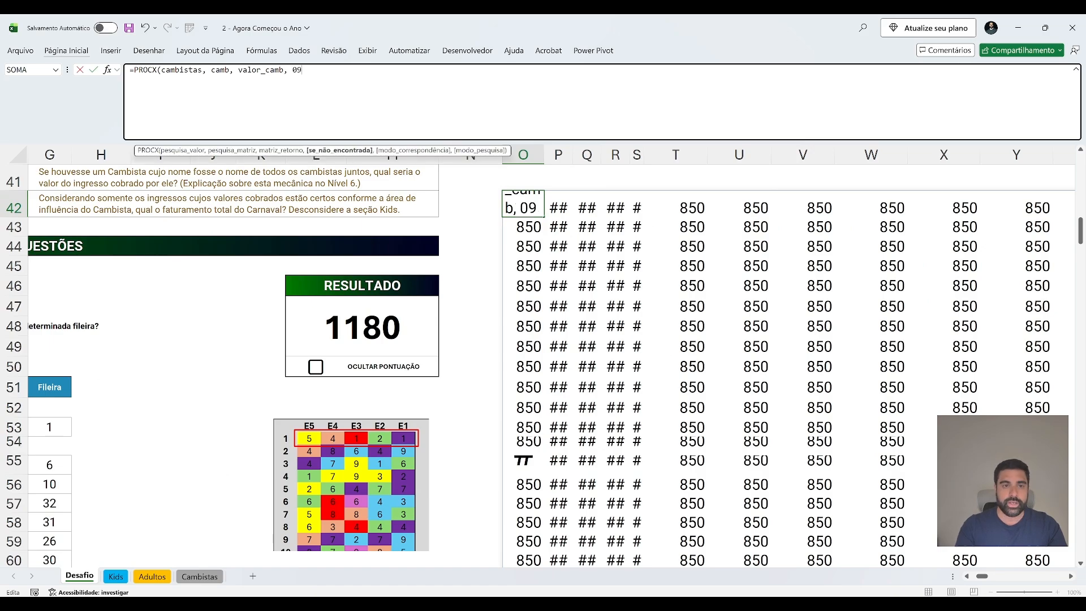
pyautogui.hotkey('ctrl', 'Return')
# Wrap the O42 lookup in a condition: =SE(PROCX(cambistas, camb, valor_camb, 0) = adultos, adultos).
pyautogui.hotkey('ctrl', 'Right')
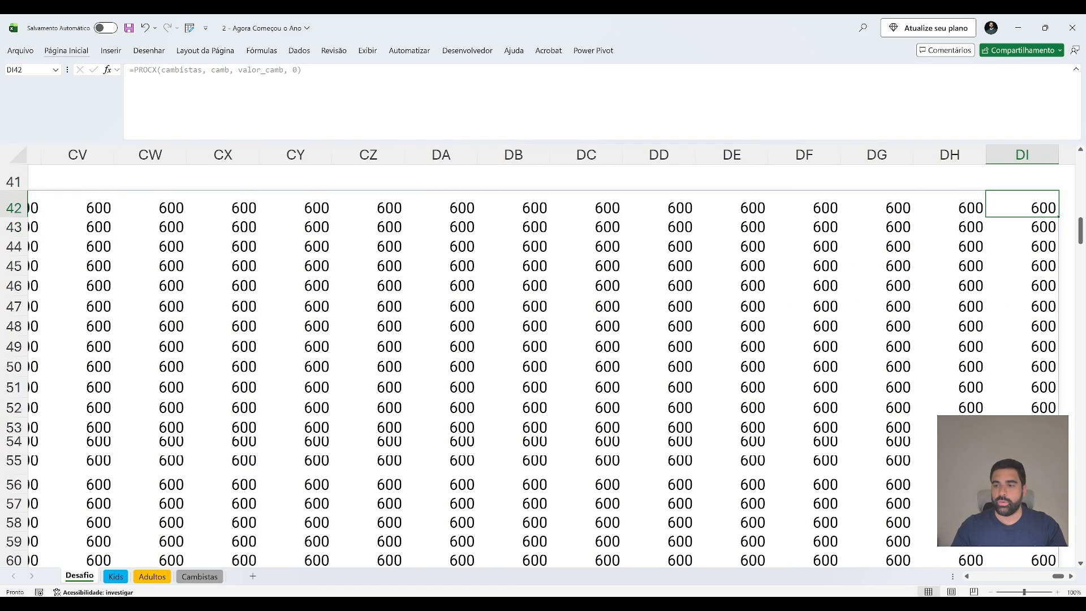
pyautogui.hotkey('ctrl', 'Down')
pyautogui.hotkey('ctrl', 'Up')
pyautogui.hotkey('ctrl', 'Left')
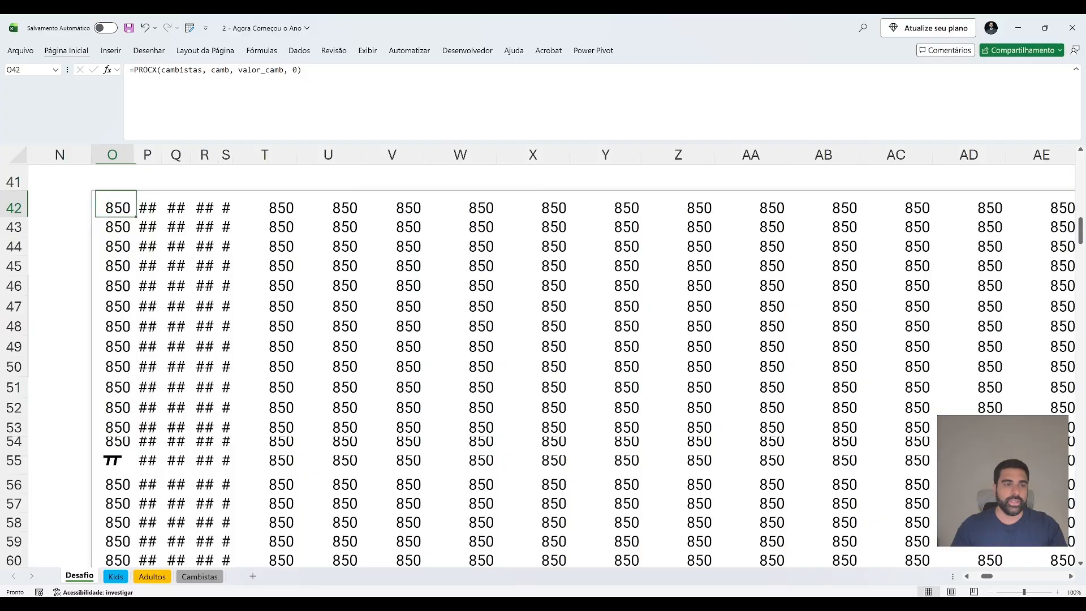
pyautogui.press('F2')
pyautogui.press('Home')
pyautogui.press('Right')
pyautogui.write('se')
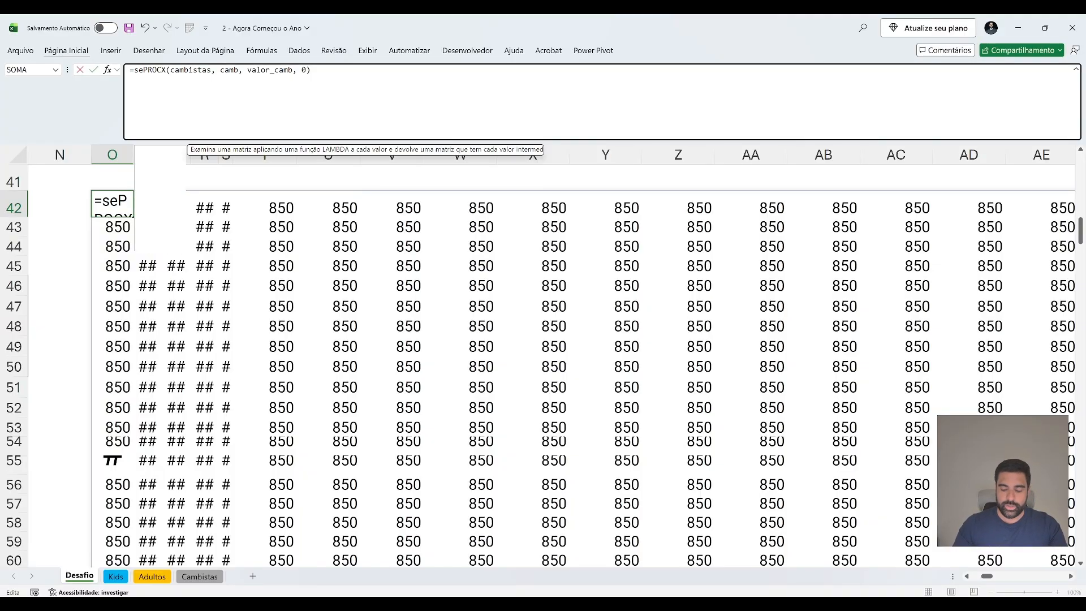
pyautogui.press('Tab')
pyautogui.write('= ')
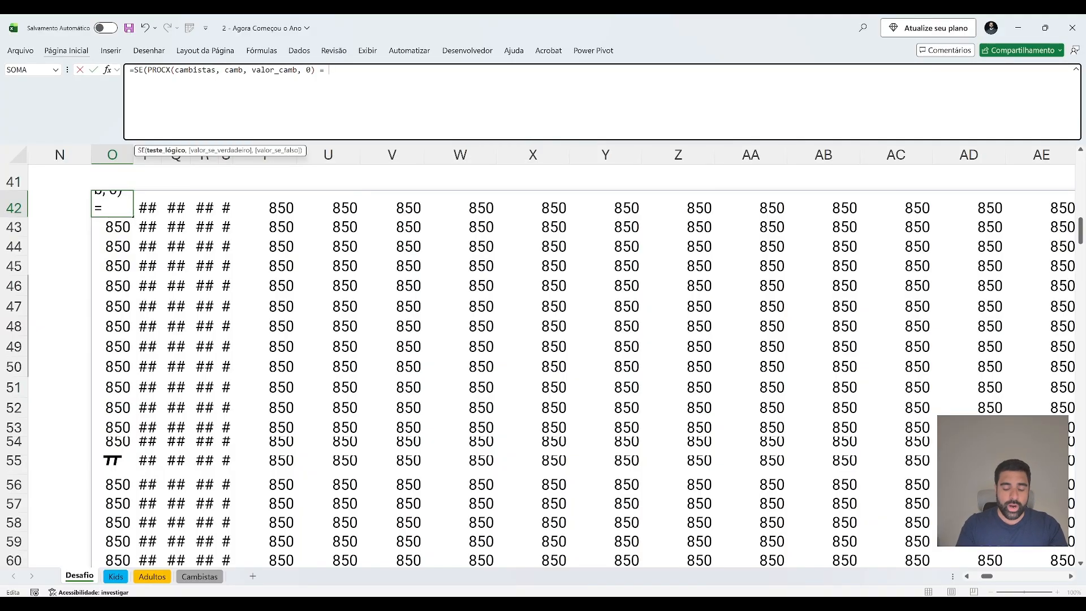
pyautogui.write('adultos, adultos')
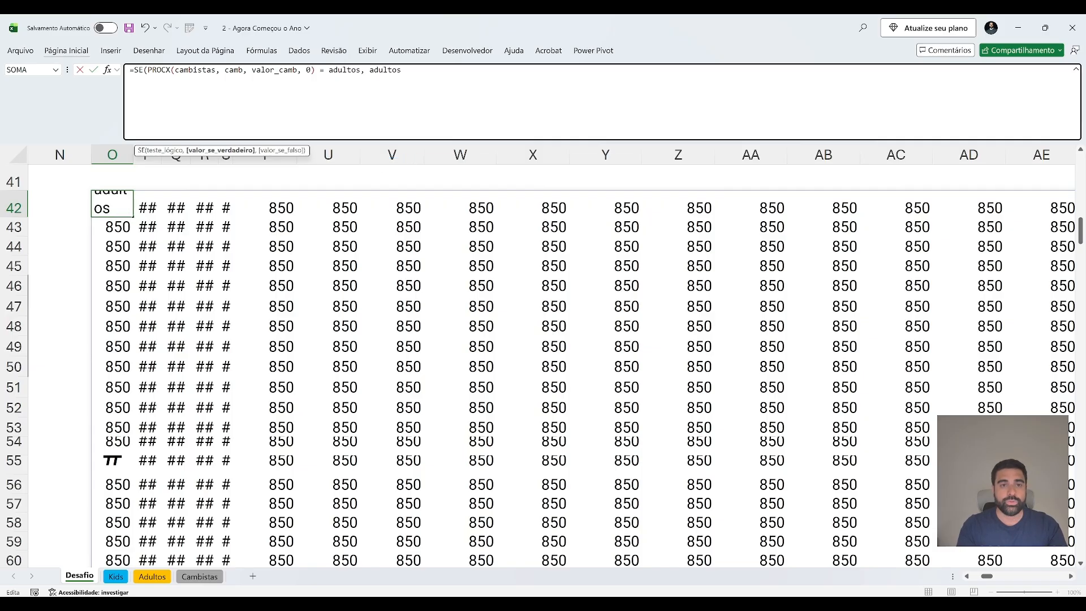
pyautogui.press('Return')
pyautogui.press('Up')
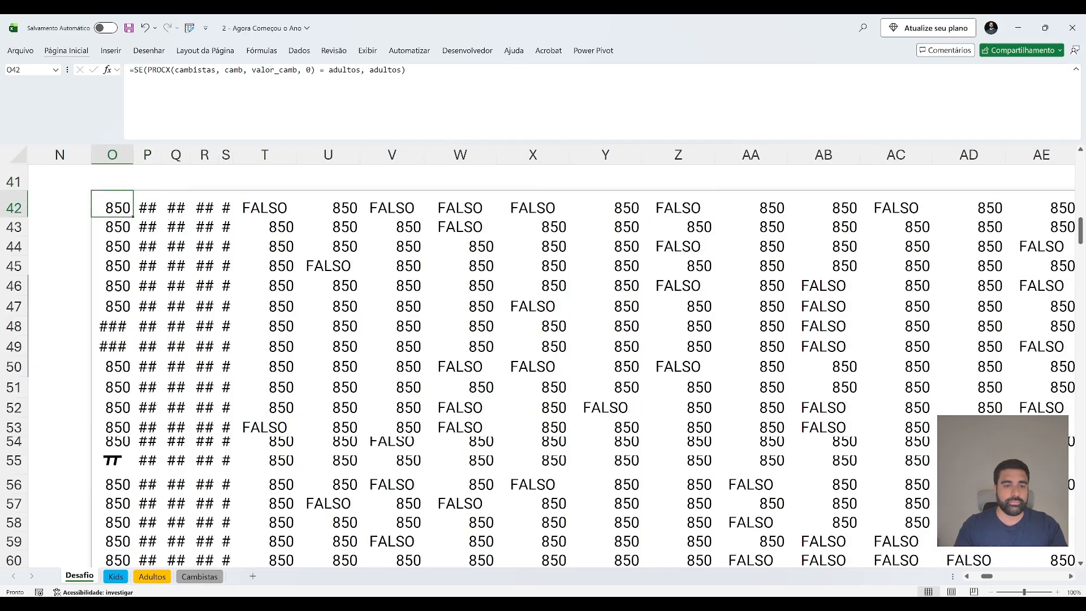
# Total the correctly priced tickets by enclosing the whole SE expression in O42 in SOMA.
pyautogui.press('F2')
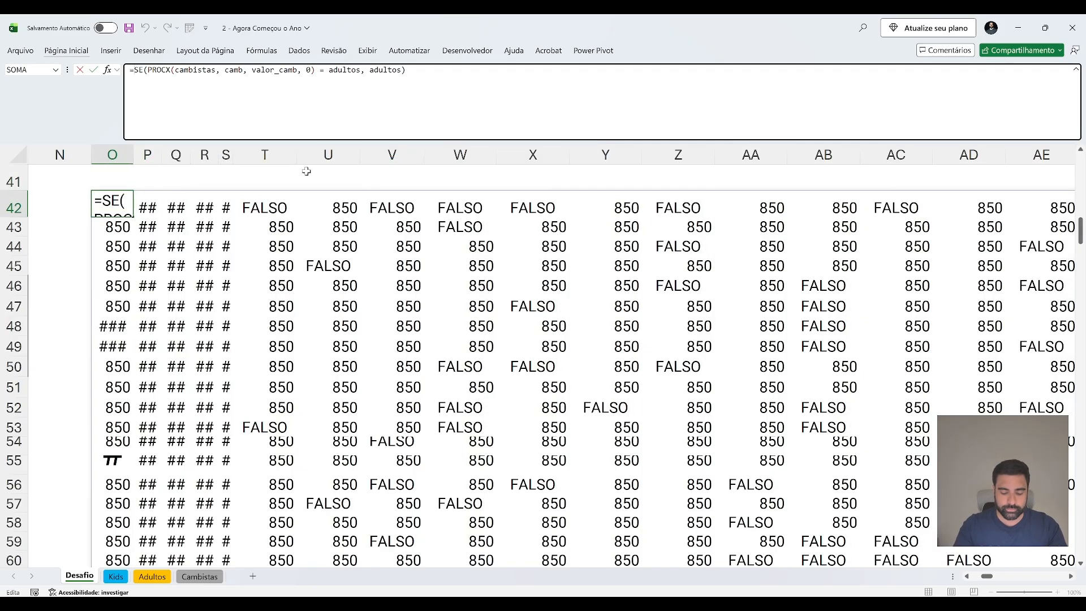
pyautogui.press('Home')
pyautogui.press('Right')
pyautogui.write('SOMA(')
pyautogui.press('End')
pyautogui.write(')')
pyautogui.press('Return')
pyautogui.press('Up')
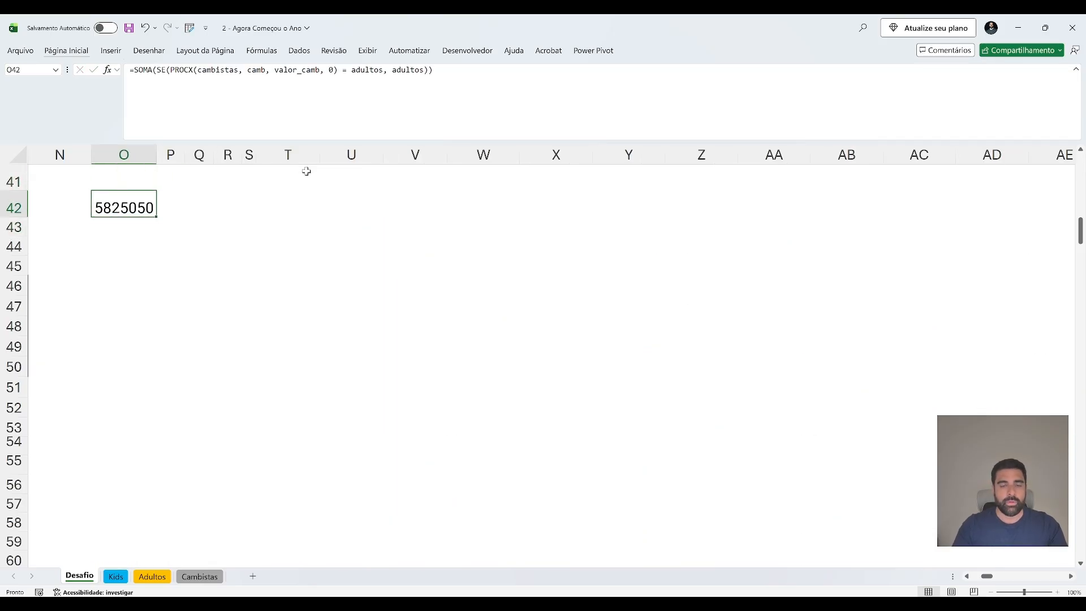
# Copy the SOMA formula text from O42 into E42 as the Bônus 5 answer.
pyautogui.hscroll(-5, 305, 171)
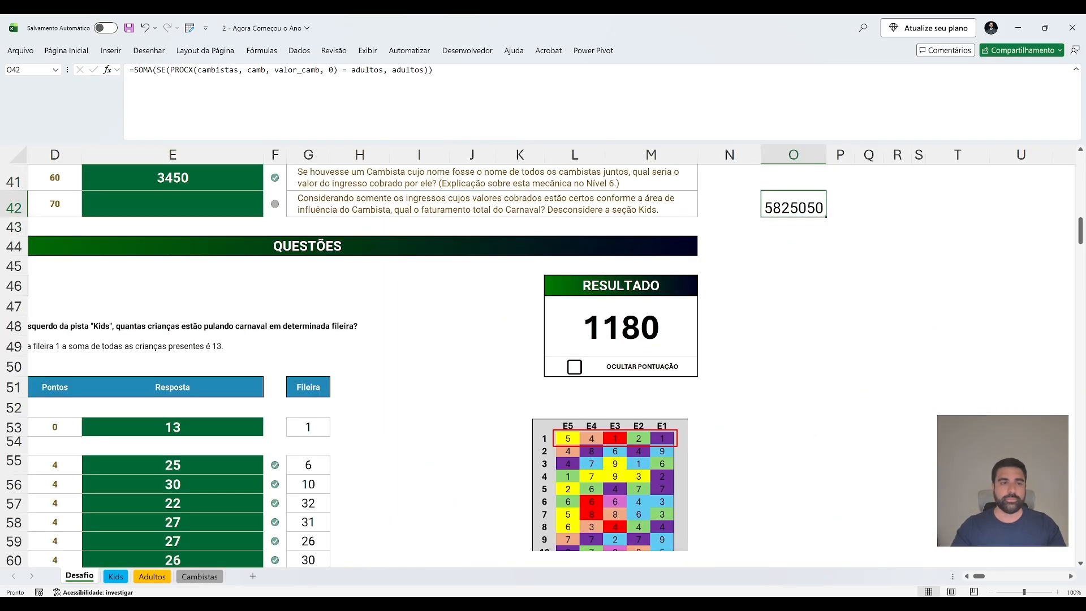
pyautogui.moveTo(444, 73); pyautogui.dragTo(2, 27)
pyautogui.hotkey('ctrl', 'c')
pyautogui.press('Escape')
pyautogui.click(148, 206)
pyautogui.press('F2')
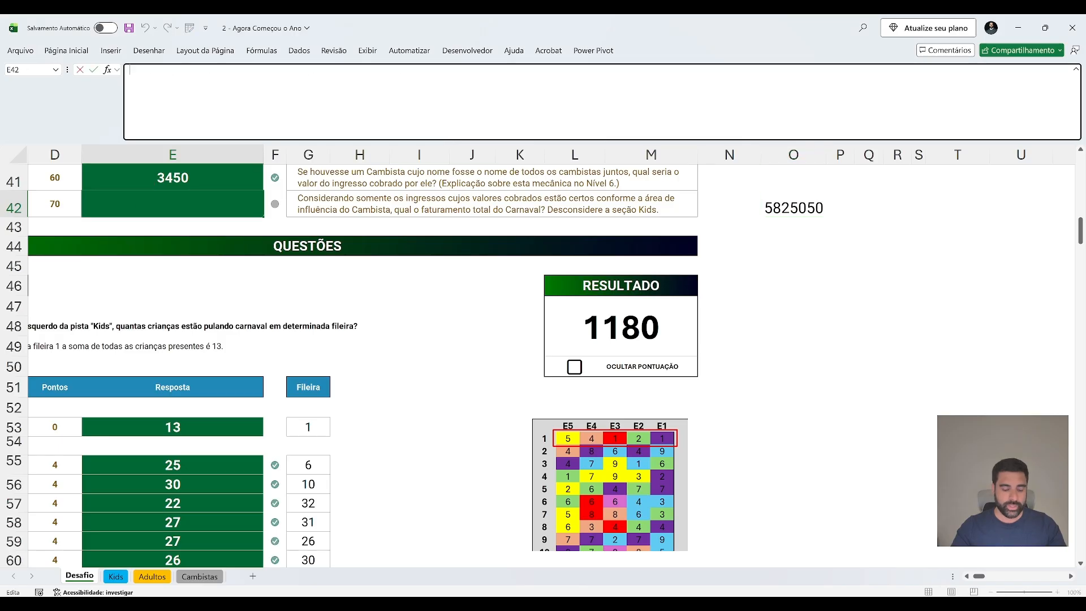
pyautogui.hotkey('ctrl', 'v')
pyautogui.press('Return')
pyautogui.press('Up')
# Collapse the expanded formula bar and return to the beginning of the Desafio sheet.
pyautogui.click(794, 204)
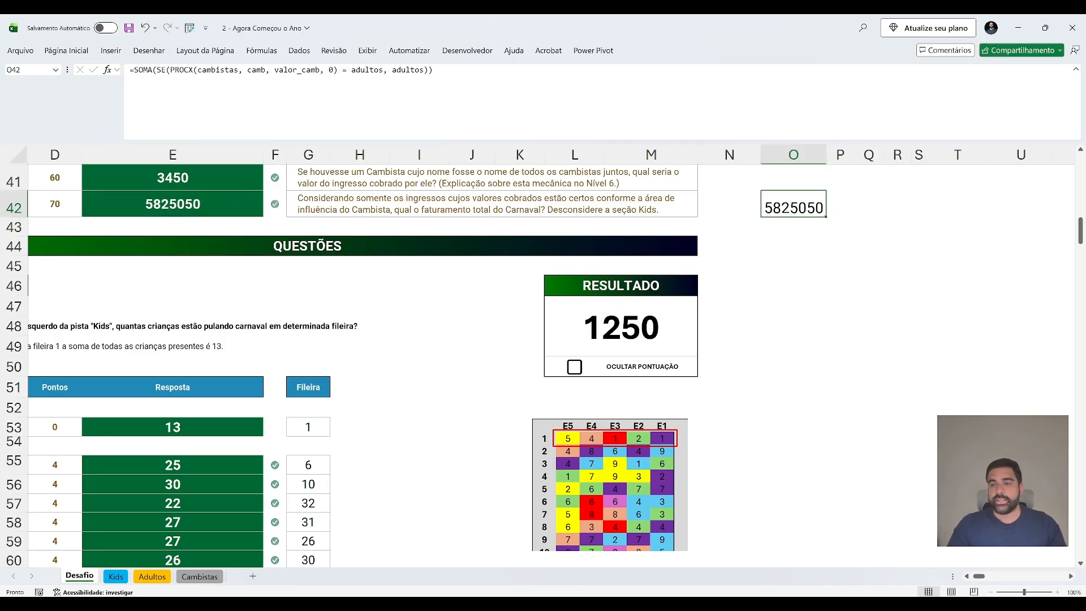
pyautogui.hotkey('ctrl', 'Left')
pyautogui.hotkey('ctrl', 'Left')
pyautogui.hotkey('ctrl', 'Left')
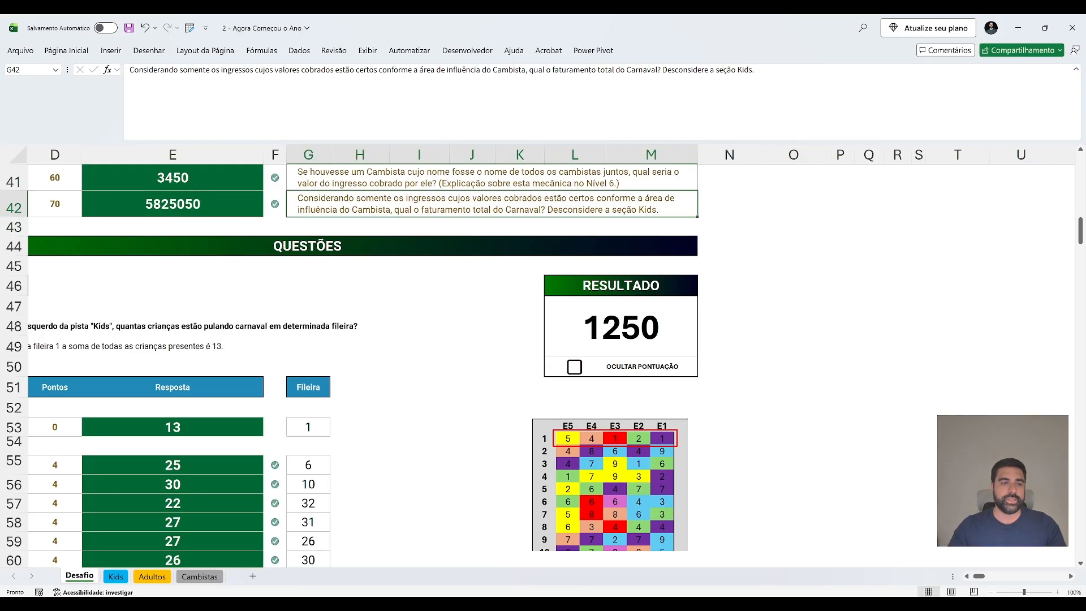
pyautogui.press('Right')
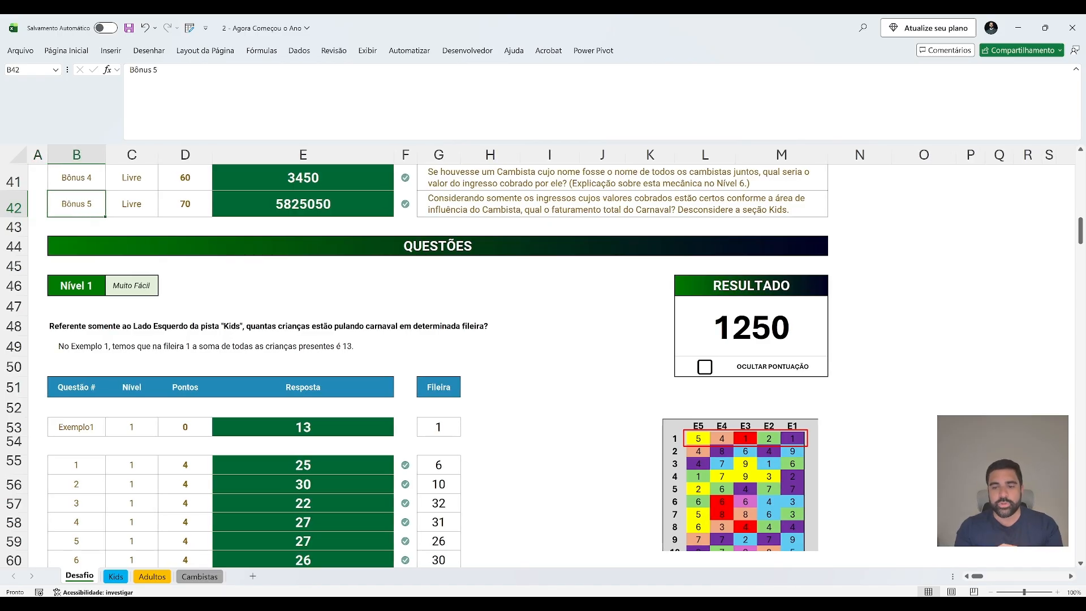
pyautogui.hotkey('ctrl', 'shift', 'u')
pyautogui.hotkey('ctrl', 'Home')
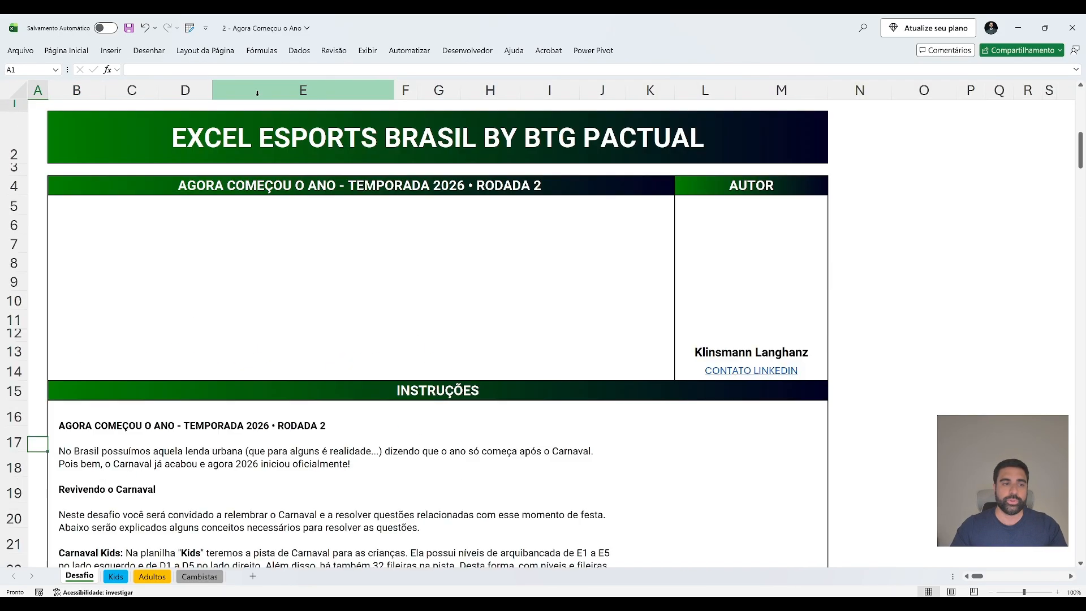